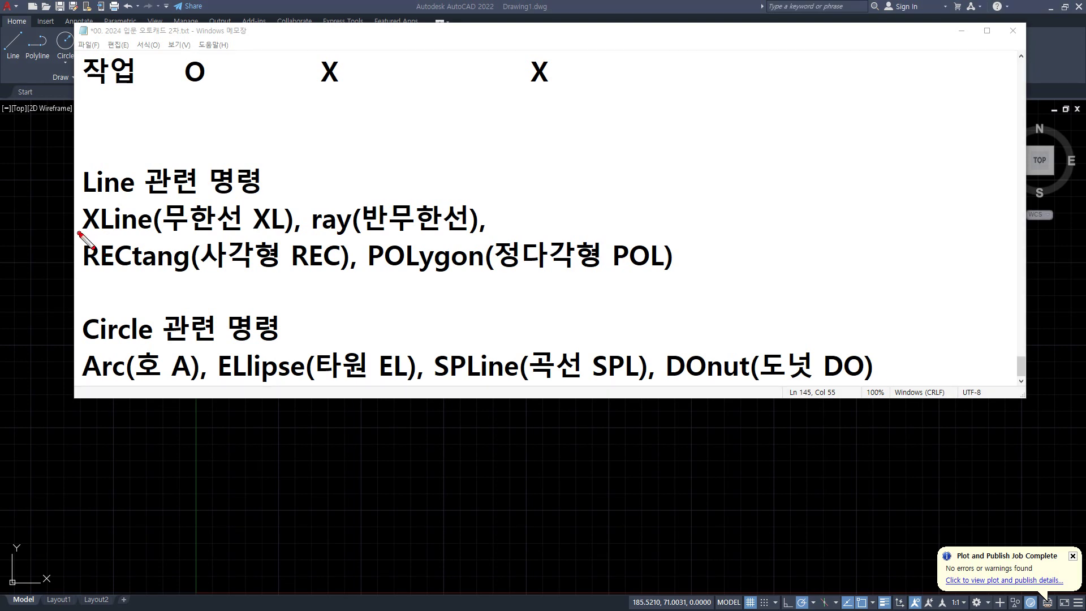
pyautogui.moveTo(79, 232); pyautogui.dragTo(506, 233)
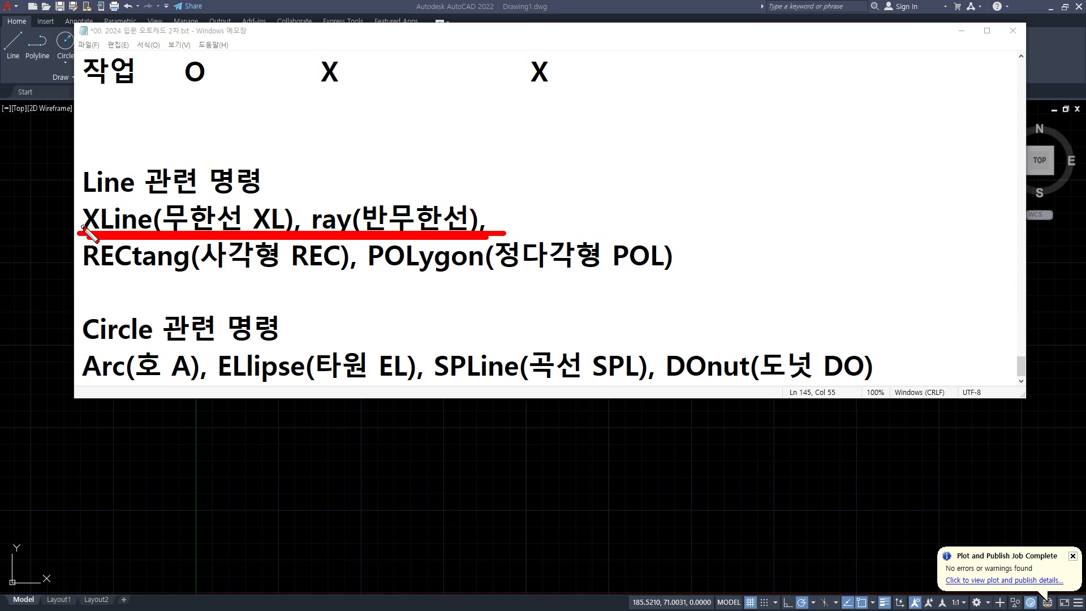
pyautogui.press('Escape')
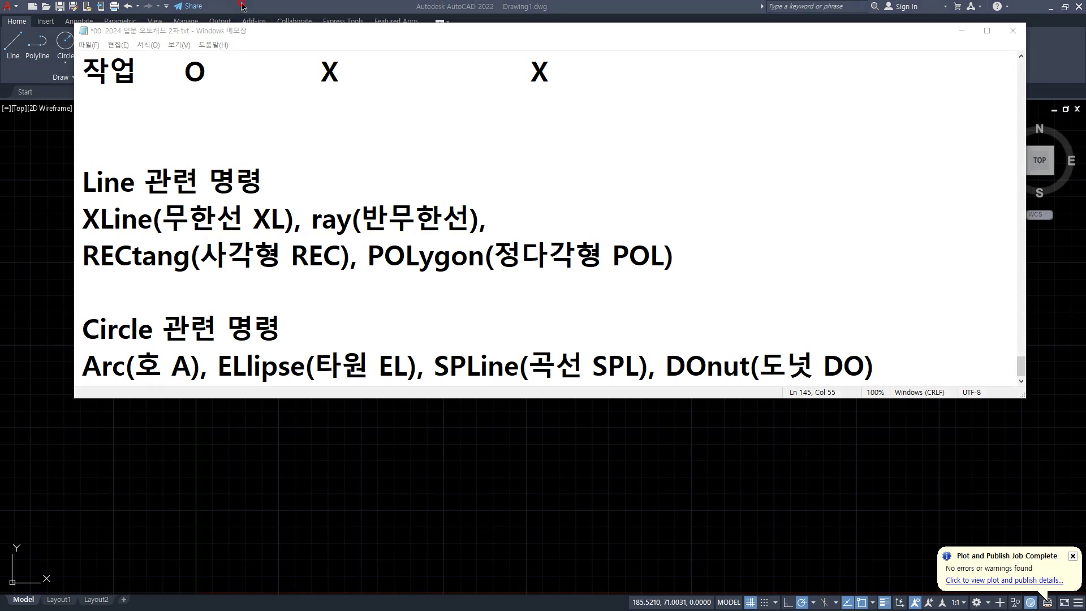
# Switch from the notes to the AutoCAD drawing and pin the expanded set of Draw tools open
pyautogui.click(242, 4)
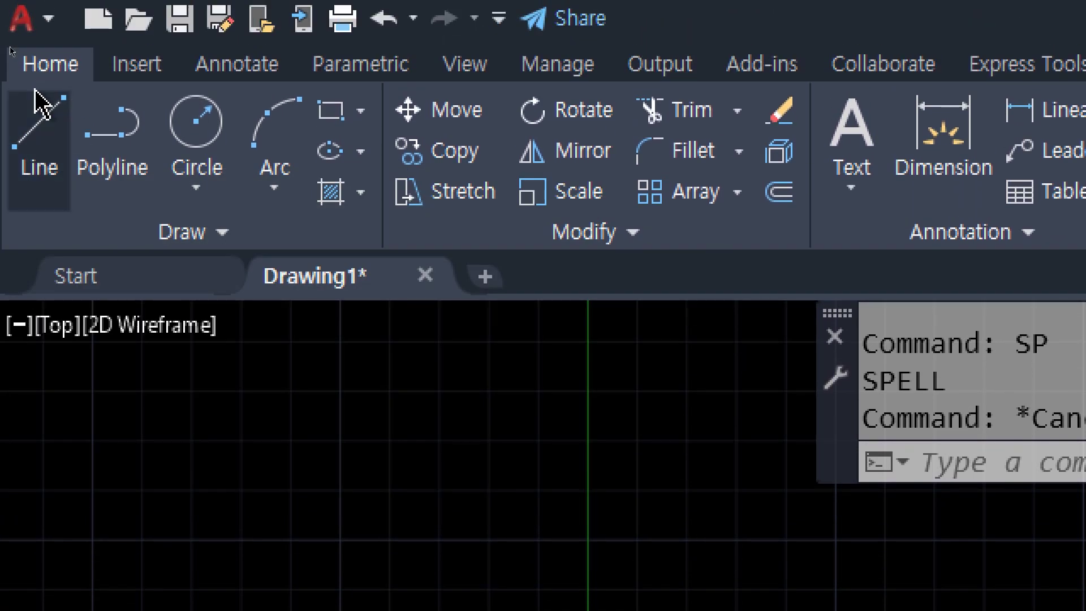
pyautogui.click(236, 235)
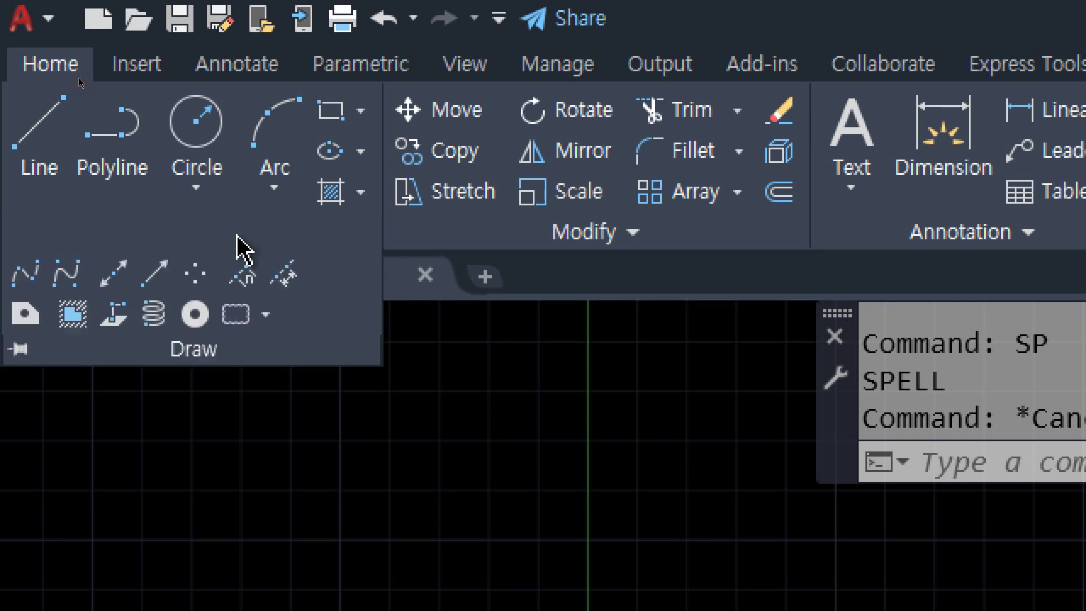
pyautogui.click(16, 349)
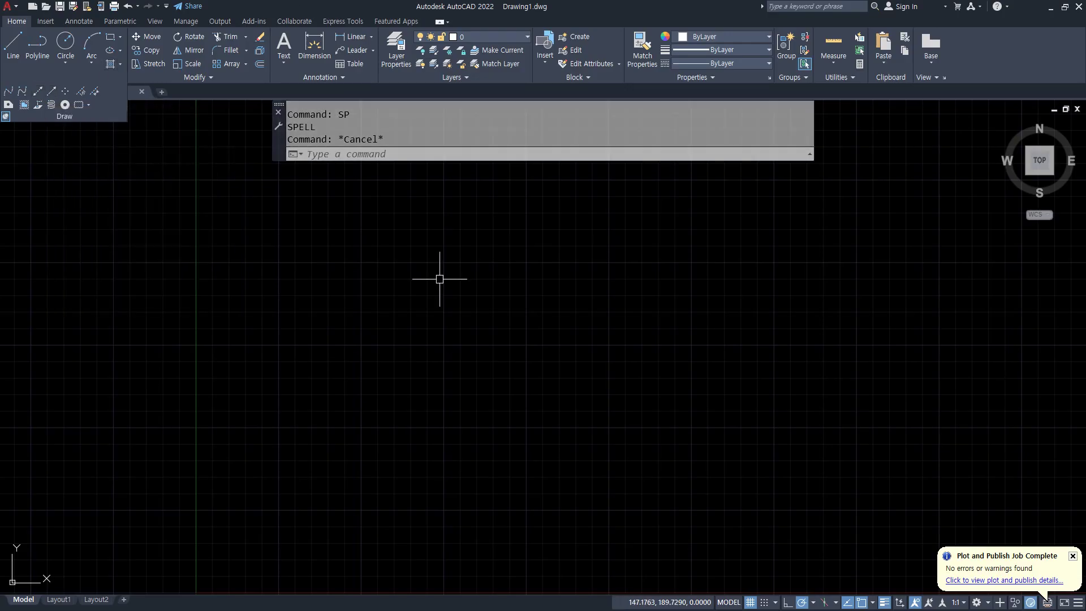
# Draw twelve construction lines (XLINE) at different angles radiating from one common point near the middle of the drawing area
pyautogui.write('x')
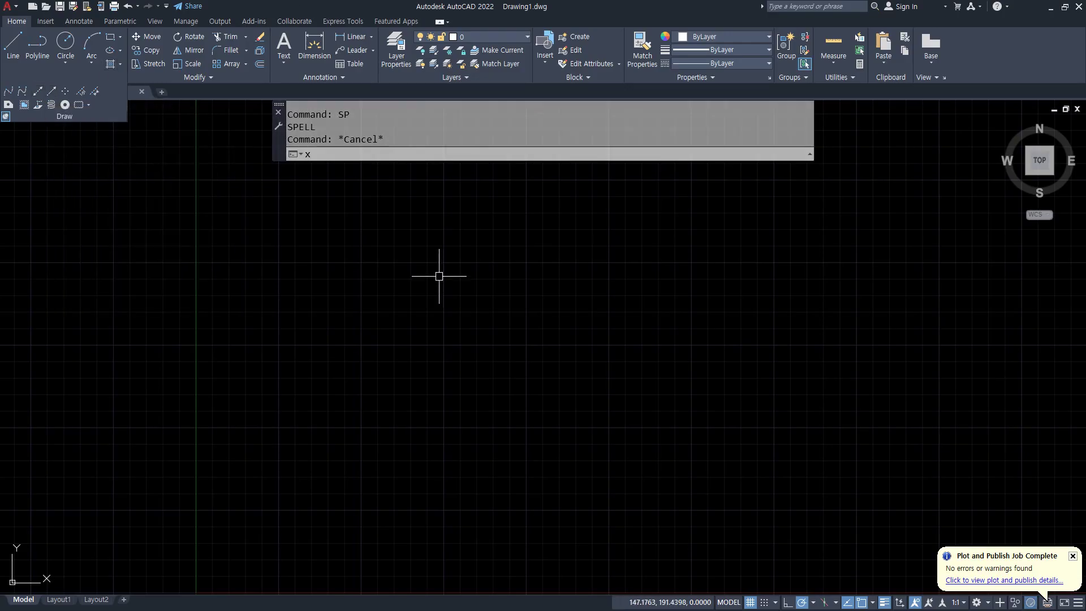
pyautogui.write('l')
pyautogui.press('Return')
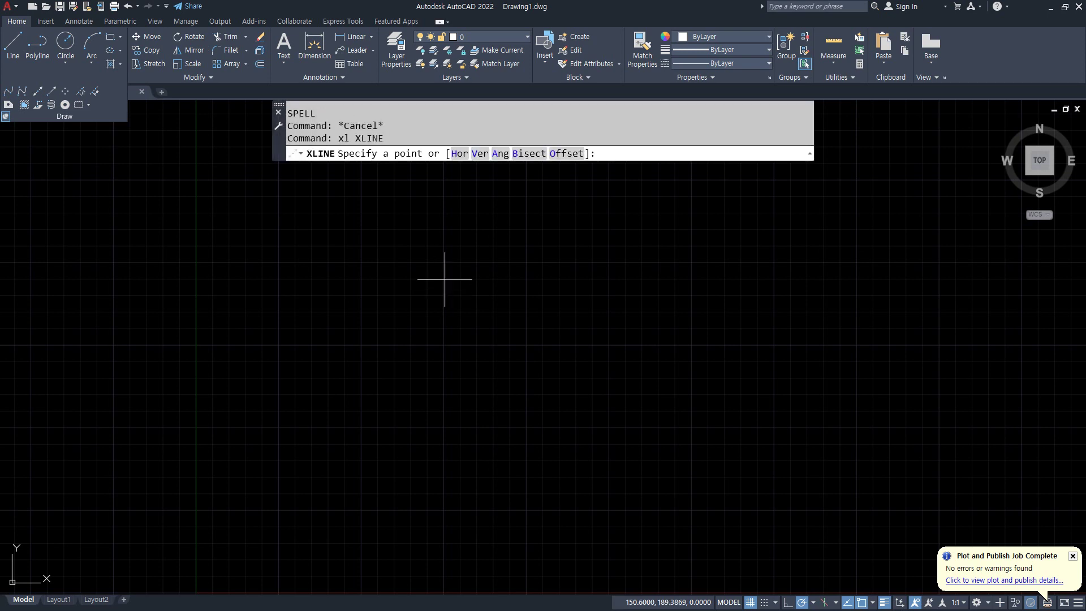
pyautogui.click(489, 339)
pyautogui.click(594, 317)
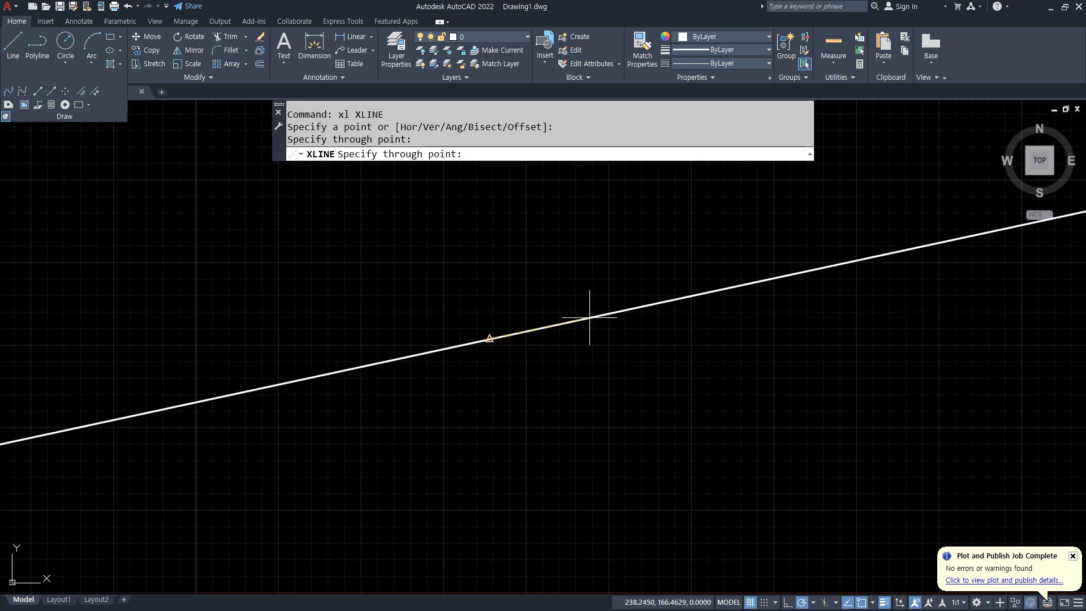
pyautogui.click(549, 285)
pyautogui.click(490, 262)
pyautogui.click(439, 244)
pyautogui.click(412, 272)
pyautogui.click(387, 305)
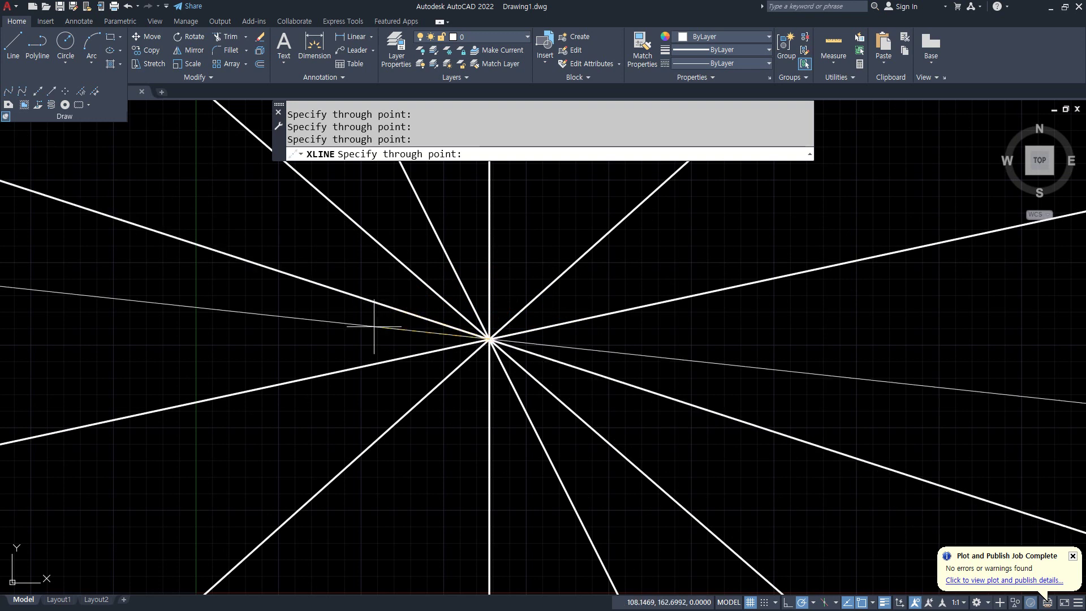
pyautogui.click(375, 387)
pyautogui.click(422, 447)
pyautogui.click(505, 460)
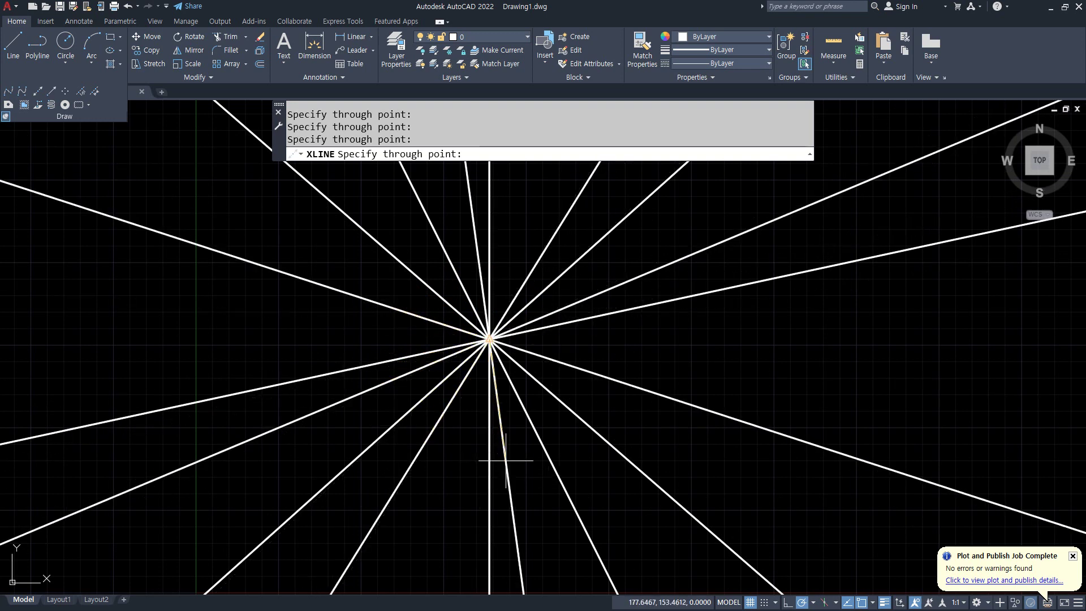
pyautogui.click(571, 441)
pyautogui.click(625, 417)
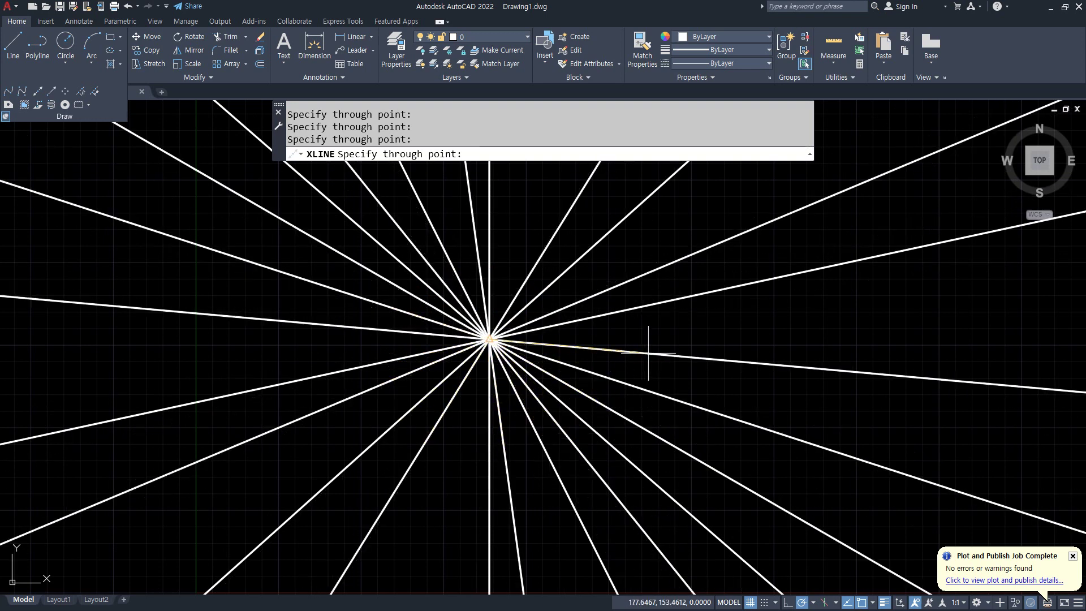
pyautogui.click(648, 353)
pyautogui.press('Return')
# Erase all the radiating construction lines and restore the view with Zoom All
pyautogui.scroll(-20, 452, 352)
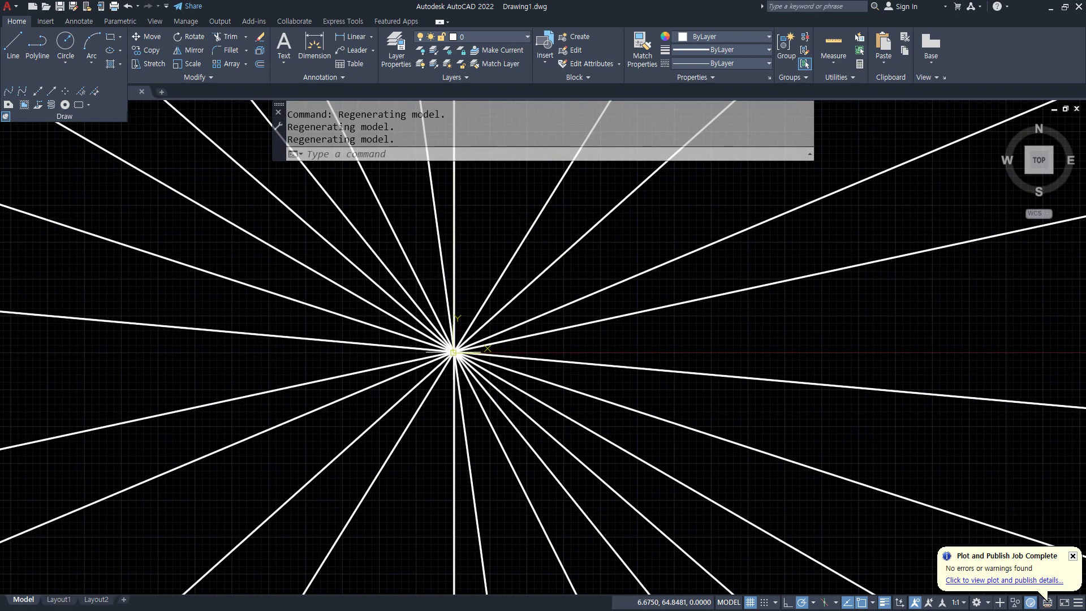
pyautogui.scroll(20, 453, 352)
pyautogui.scroll(6, 412, 507)
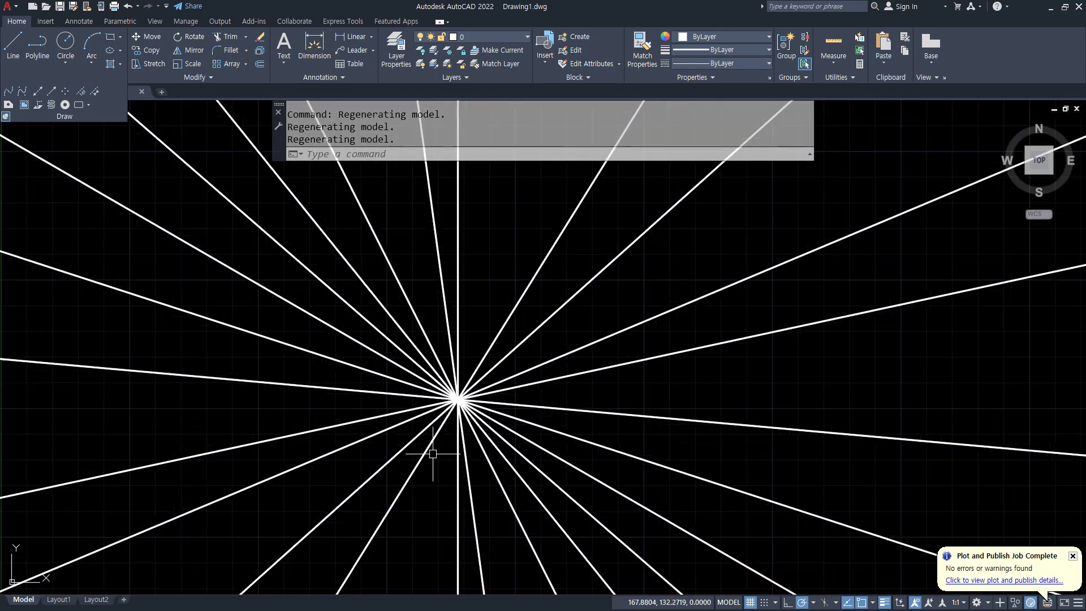
pyautogui.scroll(3, 432, 453)
pyautogui.scroll(3, 517, 303)
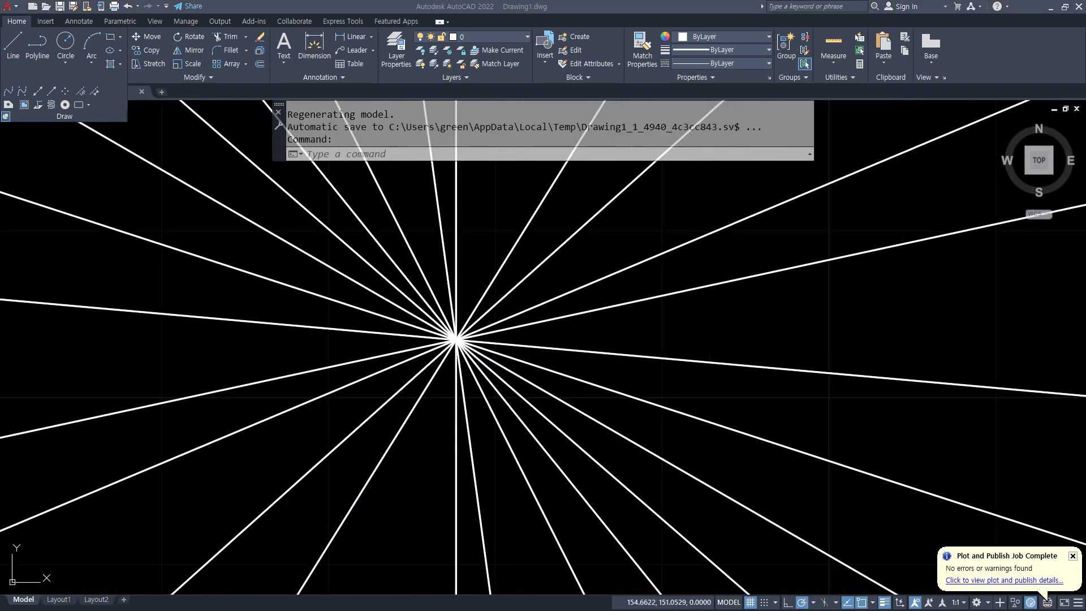
pyautogui.click(496, 376)
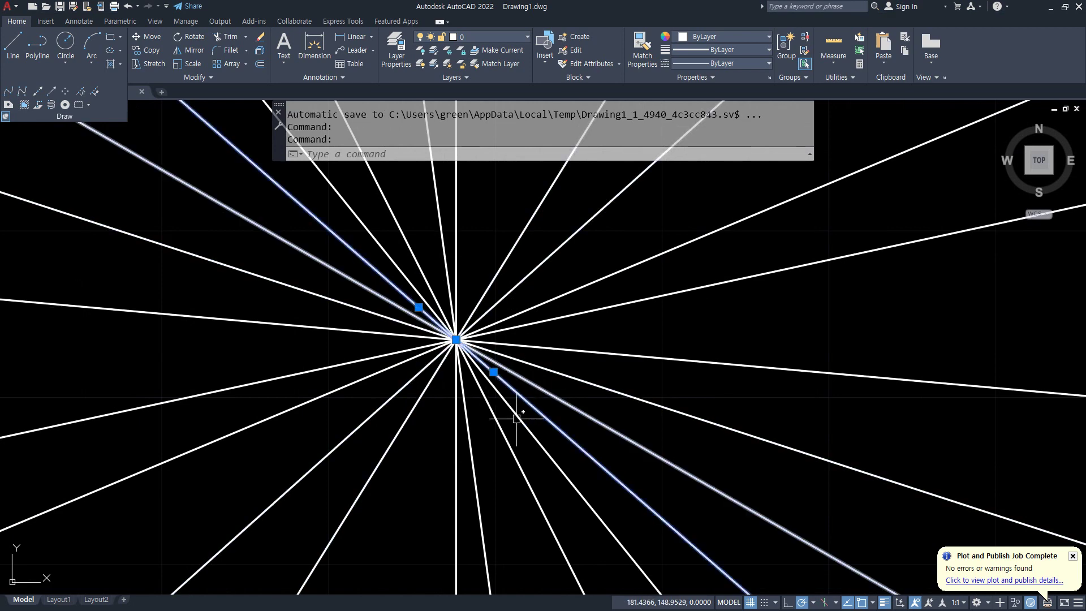
pyautogui.click(497, 436)
pyautogui.click(381, 303)
pyautogui.write('e')
pyautogui.press('Return')
pyautogui.write('z')
pyautogui.press('Return')
pyautogui.write('a')
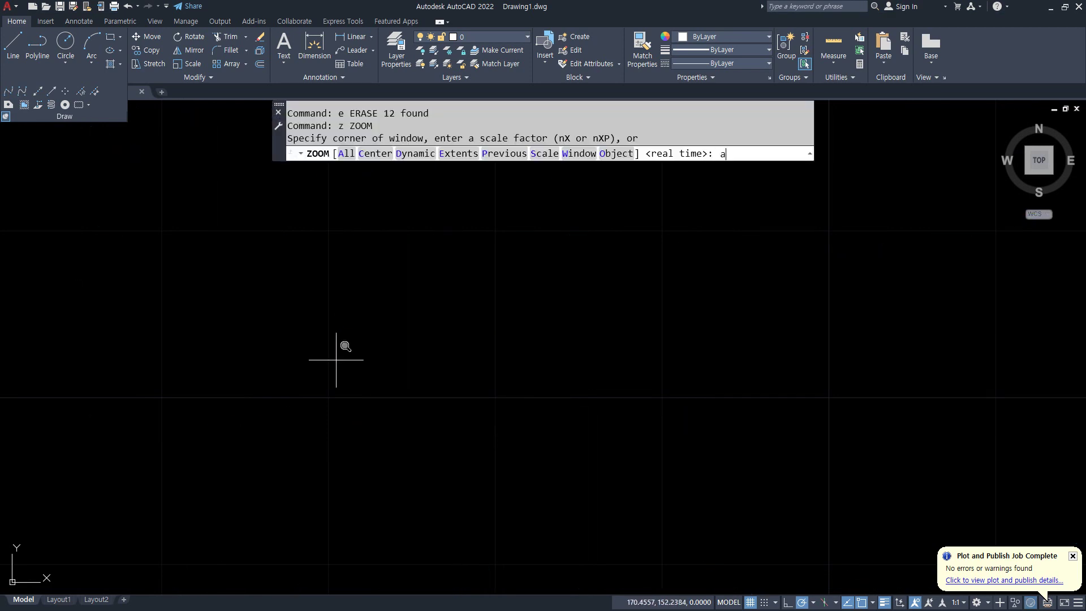
pyautogui.press('Return')
# Draw three horizontal construction lines at different heights using the XLINE Hor option
pyautogui.write('xl')
pyautogui.press('Return')
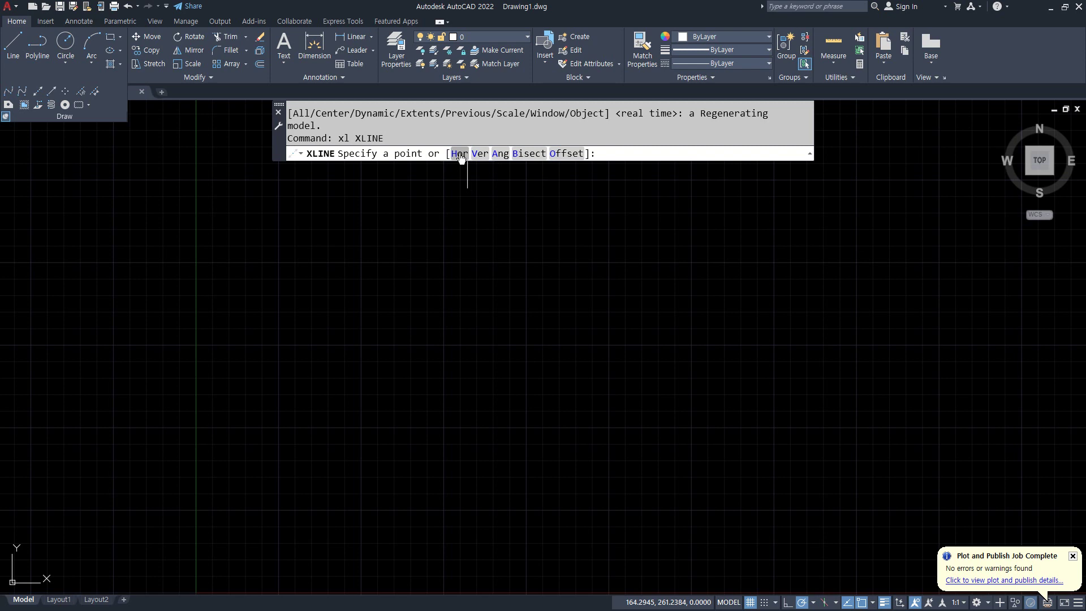
pyautogui.click(455, 130)
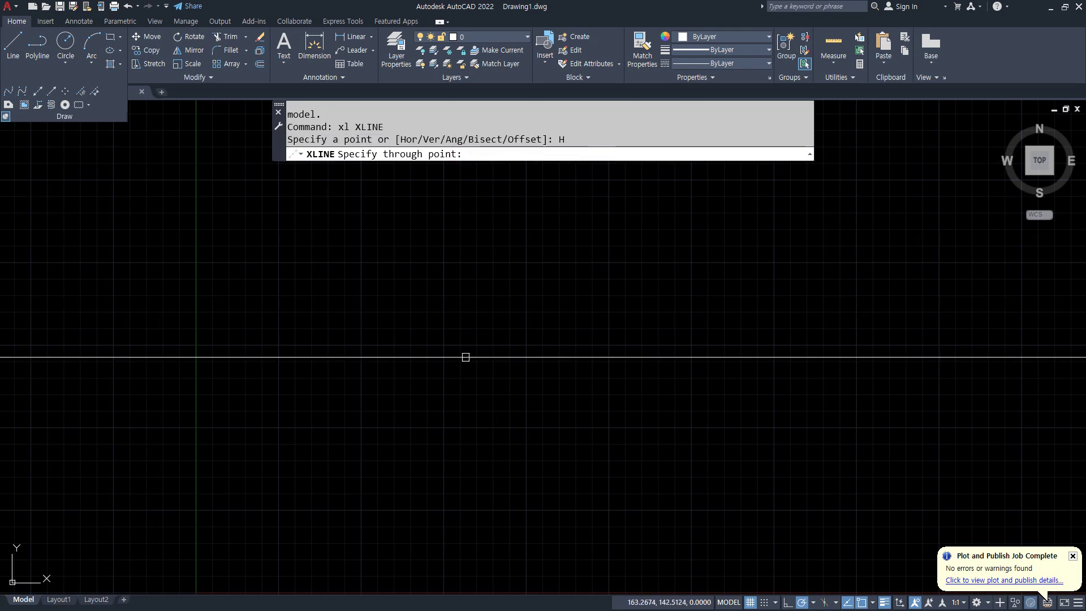
pyautogui.click(478, 374)
pyautogui.click(485, 309)
pyautogui.click(505, 248)
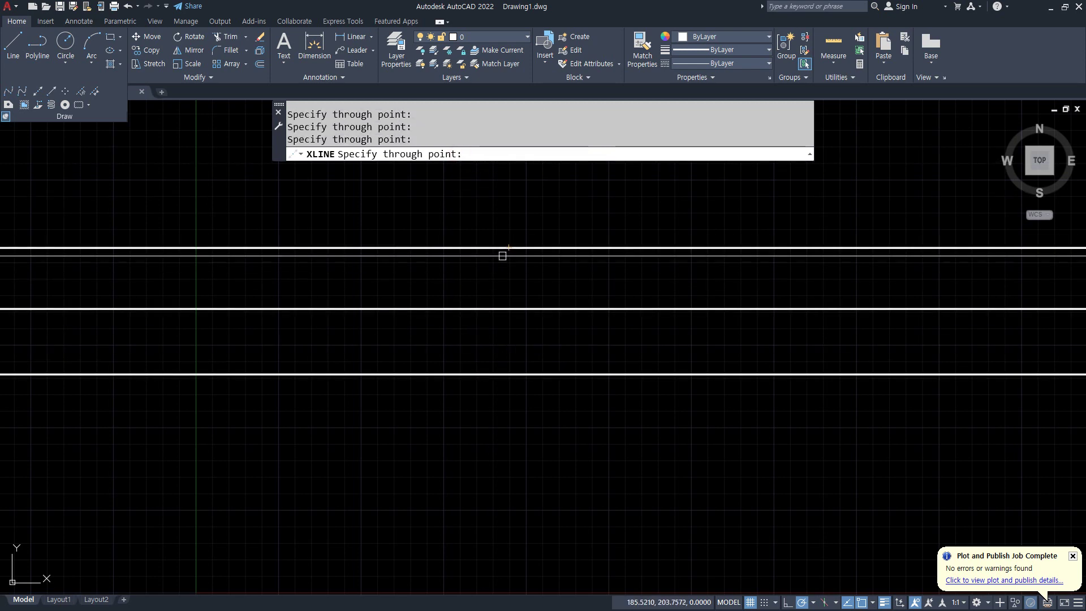
pyautogui.press('Return')
# Draw four vertical construction lines across the horizontal ones using the XLINE Ver option
pyautogui.press('Return')
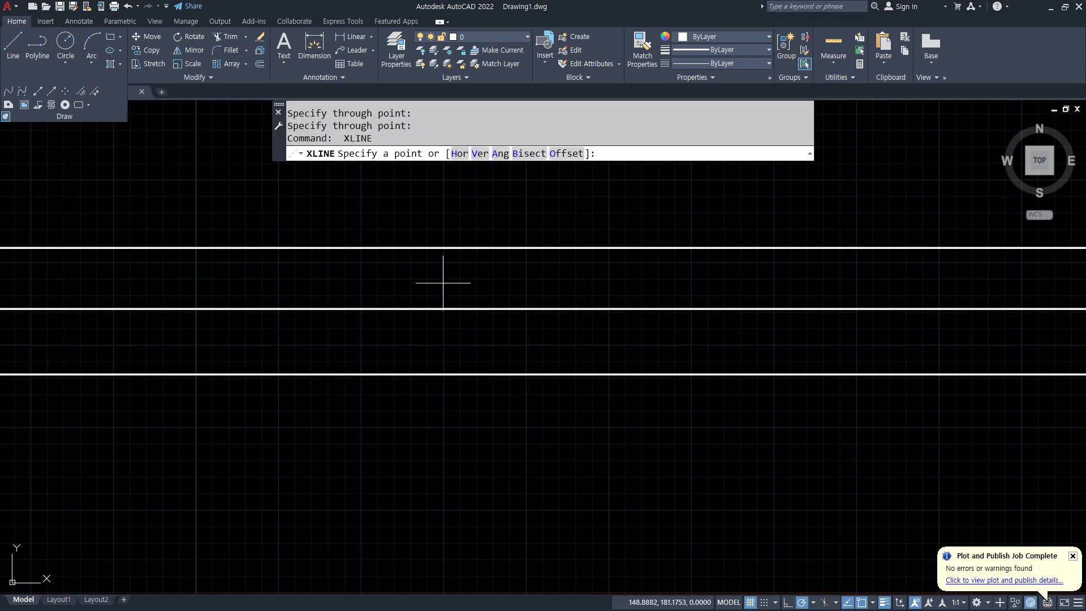
pyautogui.click(480, 154)
pyautogui.click(342, 274)
pyautogui.click(440, 274)
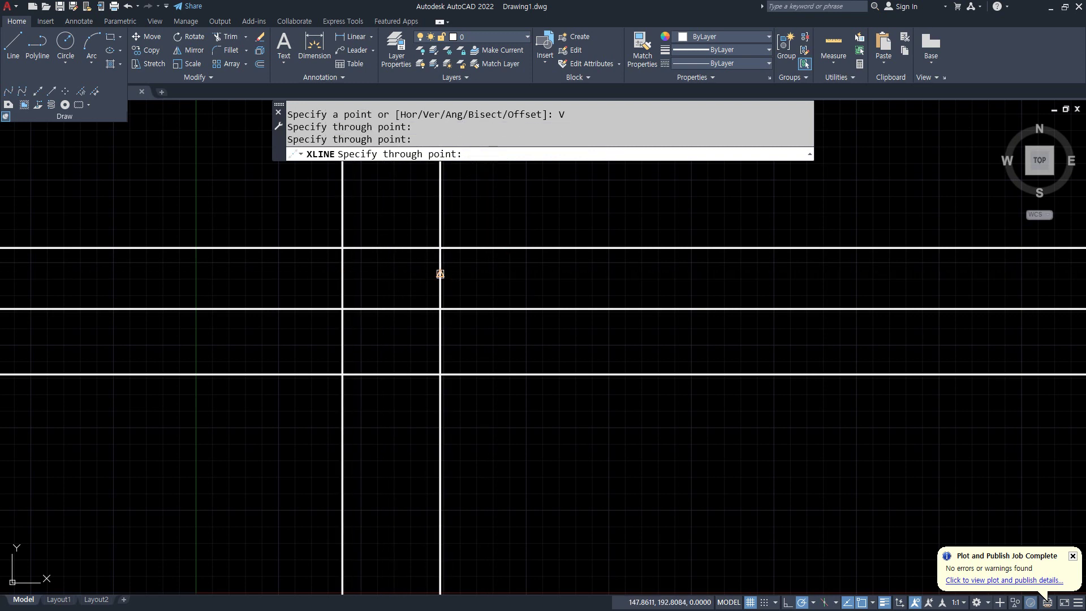
pyautogui.click(582, 276)
pyautogui.click(705, 275)
pyautogui.press('Return')
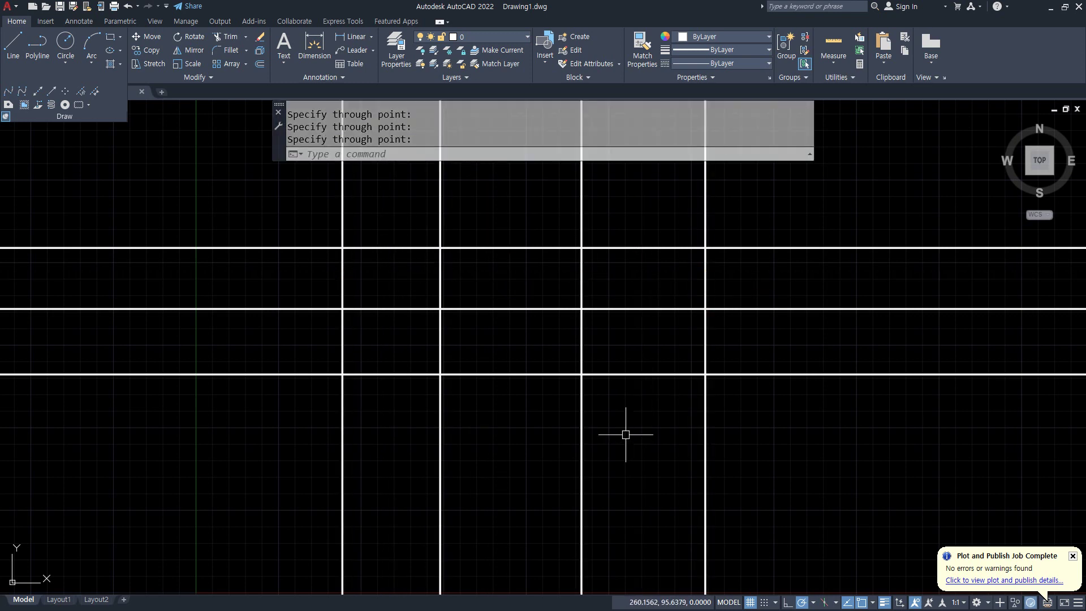
# Erase all the horizontal and vertical construction lines
pyautogui.moveTo(849, 362); pyautogui.dragTo(800, 429)
pyautogui.click(793, 439)
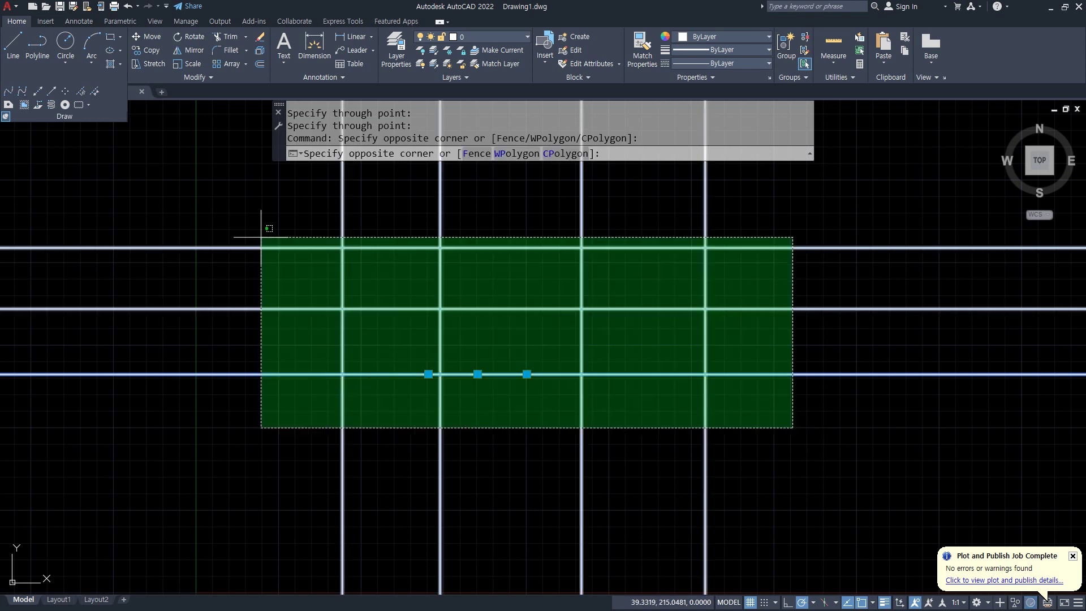
pyautogui.click(259, 235)
pyautogui.write('e')
pyautogui.press('Return')
# Draw four parallel construction lines at a 45-degree angle using the XLINE Ang option
pyautogui.write('XL')
pyautogui.press('Return')
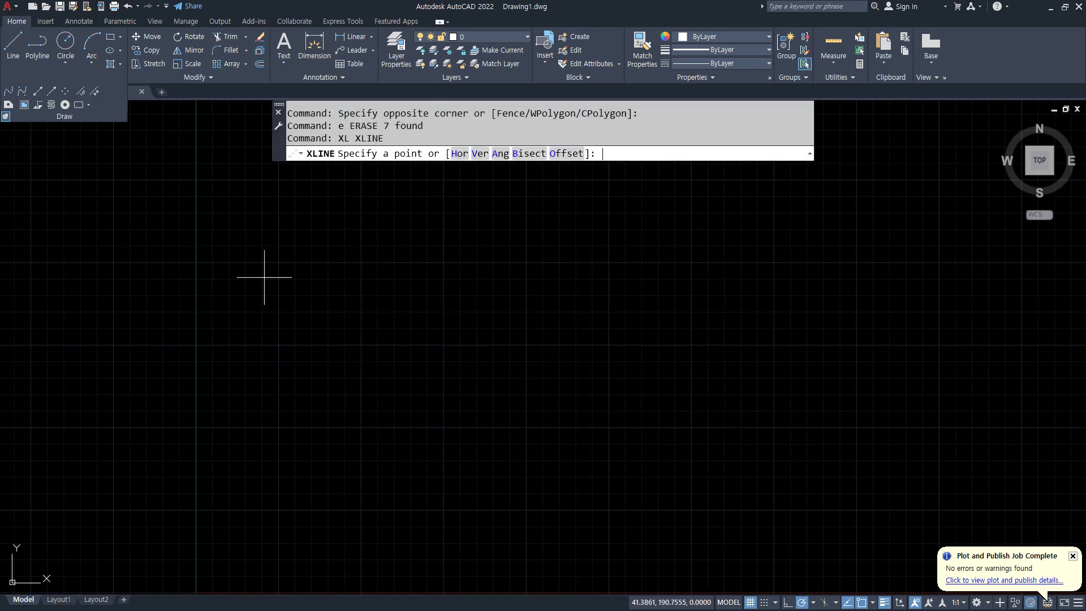
pyautogui.click(501, 154)
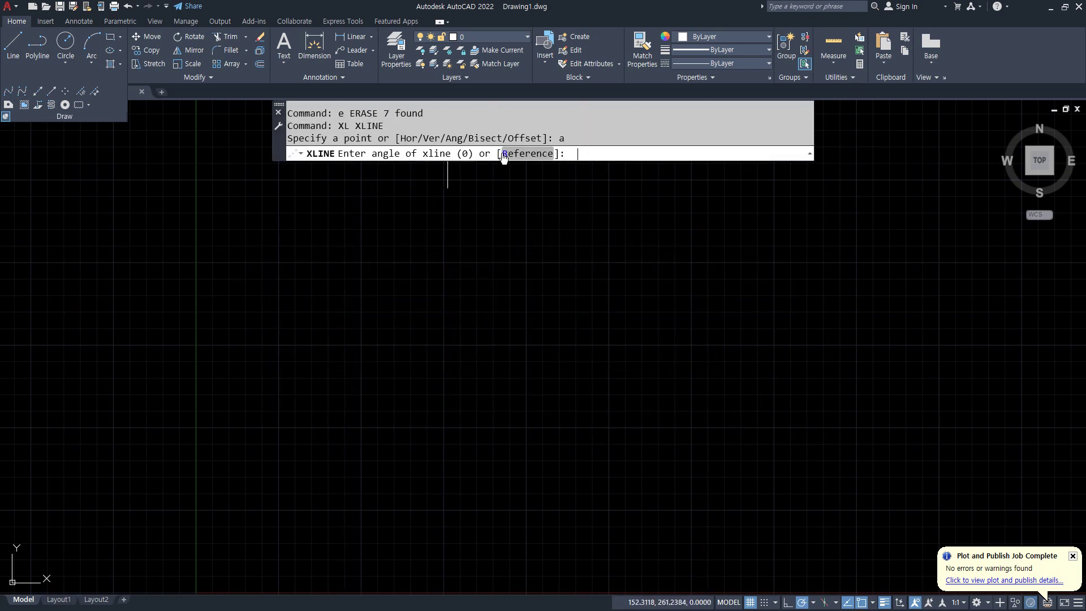
pyautogui.write('45')
pyautogui.press('Return')
pyautogui.click(363, 292)
pyautogui.click(453, 340)
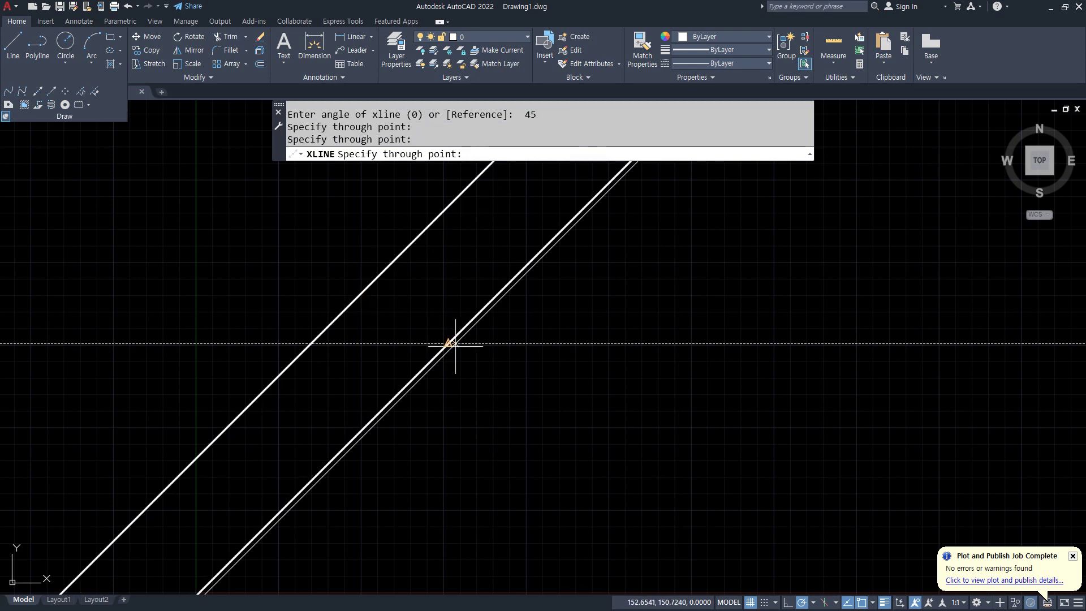
pyautogui.click(567, 372)
pyautogui.click(729, 416)
pyautogui.press('Return')
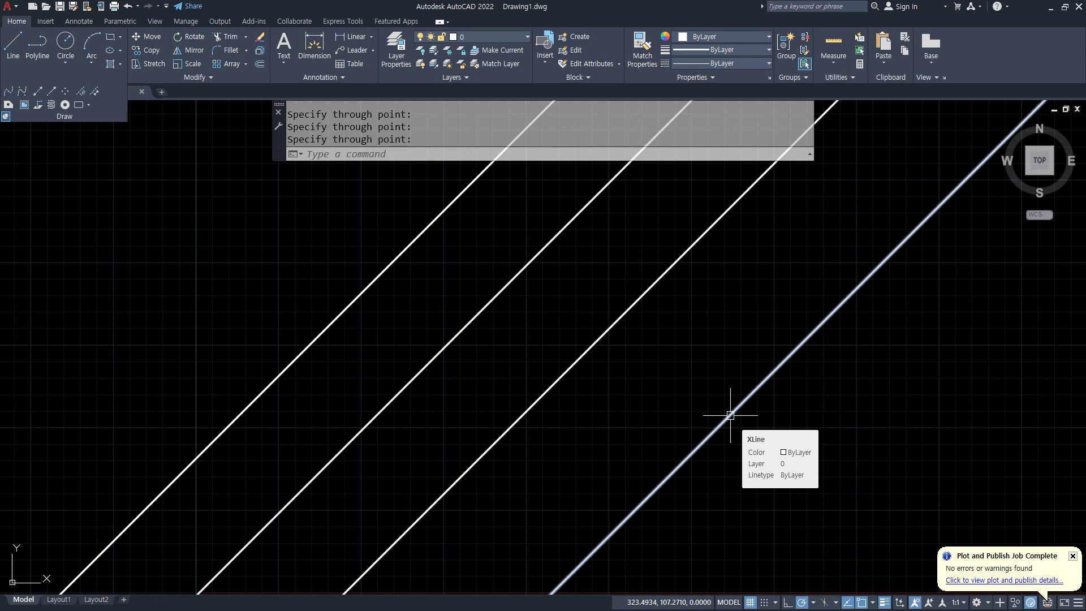
# Switch to the browser and examine the angular spacing of the six outer holes in the R55 circular plate drawing
pyautogui.hotkey('alt', 'Tab')
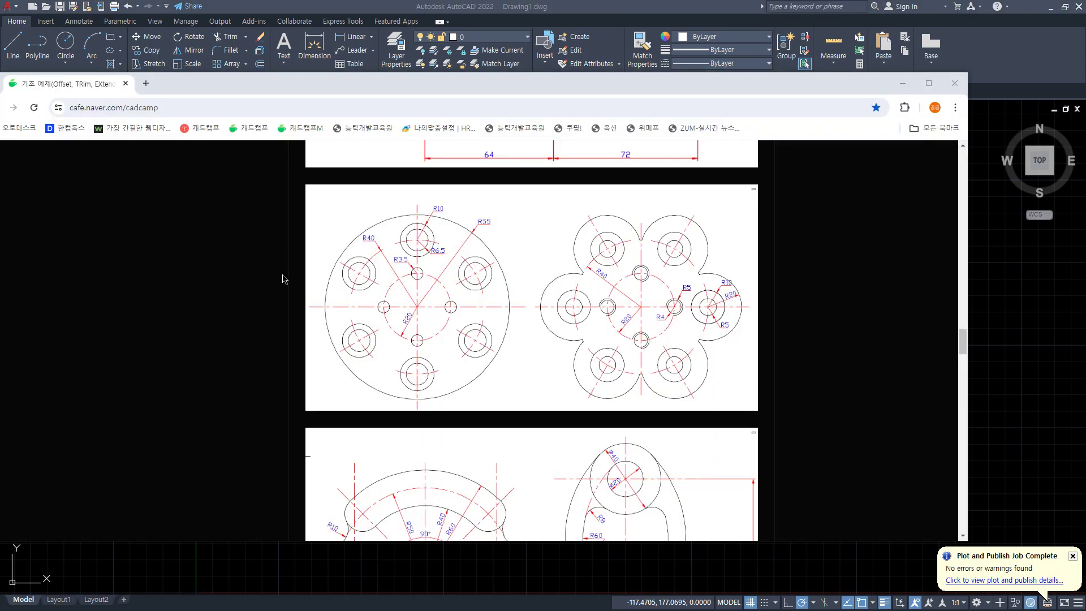
pyautogui.moveTo(218, 274)
pyautogui.mouseDown()
pyautogui.moveTo(292, 274)
pyautogui.moveTo(271, 272)
pyautogui.mouseUp()
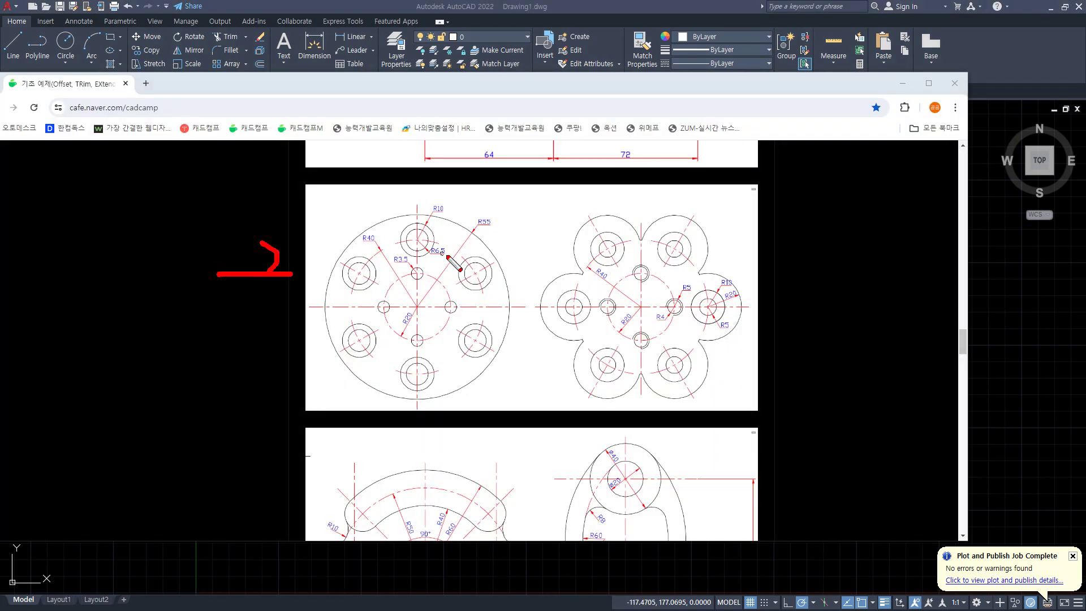
pyautogui.click(416, 210)
pyautogui.click(415, 246)
pyautogui.click(481, 280)
pyautogui.click(469, 334)
pyautogui.click(423, 374)
pyautogui.click(368, 346)
pyautogui.click(367, 275)
pyautogui.moveTo(514, 217)
pyautogui.mouseDown()
pyautogui.moveTo(543, 238)
pyautogui.moveTo(547, 258)
pyautogui.mouseUp()
pyautogui.moveTo(578, 198)
pyautogui.mouseDown()
pyautogui.moveTo(592, 229)
pyautogui.moveTo(578, 234)
pyautogui.mouseUp()
pyautogui.moveTo(610, 220)
pyautogui.mouseDown()
pyautogui.moveTo(603, 243)
pyautogui.moveTo(612, 221)
pyautogui.moveTo(677, 224)
pyautogui.mouseUp()
pyautogui.click(668, 258)
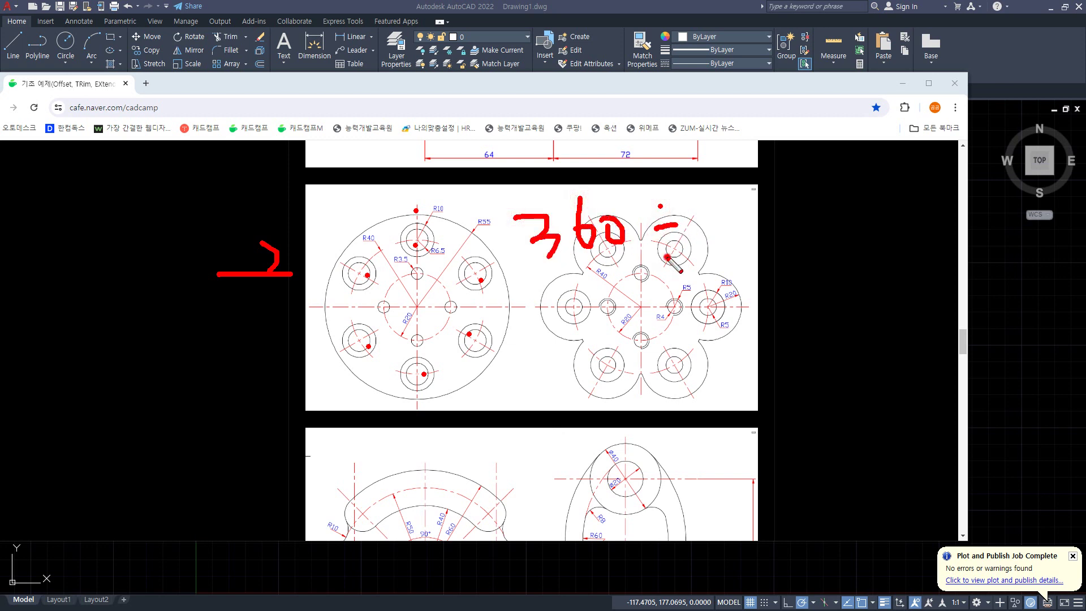
pyautogui.moveTo(716, 192); pyautogui.dragTo(703, 237)
pyautogui.moveTo(613, 314)
pyautogui.mouseDown()
pyautogui.moveTo(630, 314)
pyautogui.moveTo(629, 329)
pyautogui.mouseUp()
pyautogui.moveTo(671, 285)
pyautogui.mouseDown()
pyautogui.moveTo(658, 320)
pyautogui.moveTo(710, 332)
pyautogui.moveTo(725, 303)
pyautogui.mouseUp()
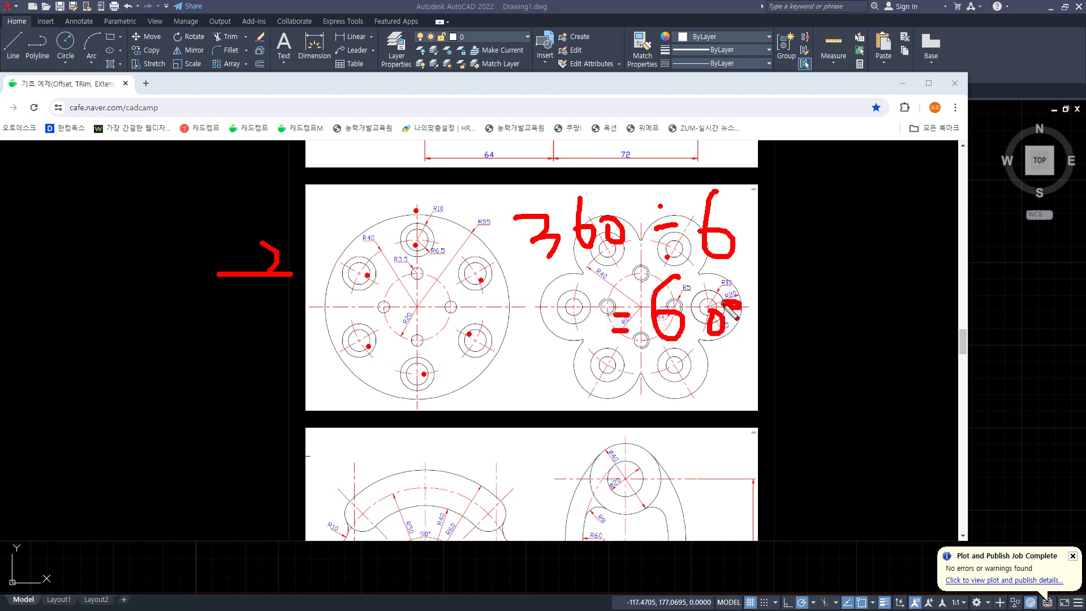
pyautogui.press('e')
pyautogui.keyDown('shift'); pyautogui.moveTo(417, 196); pyautogui.dragTo(419, 454); pyautogui.keyUp('shift')
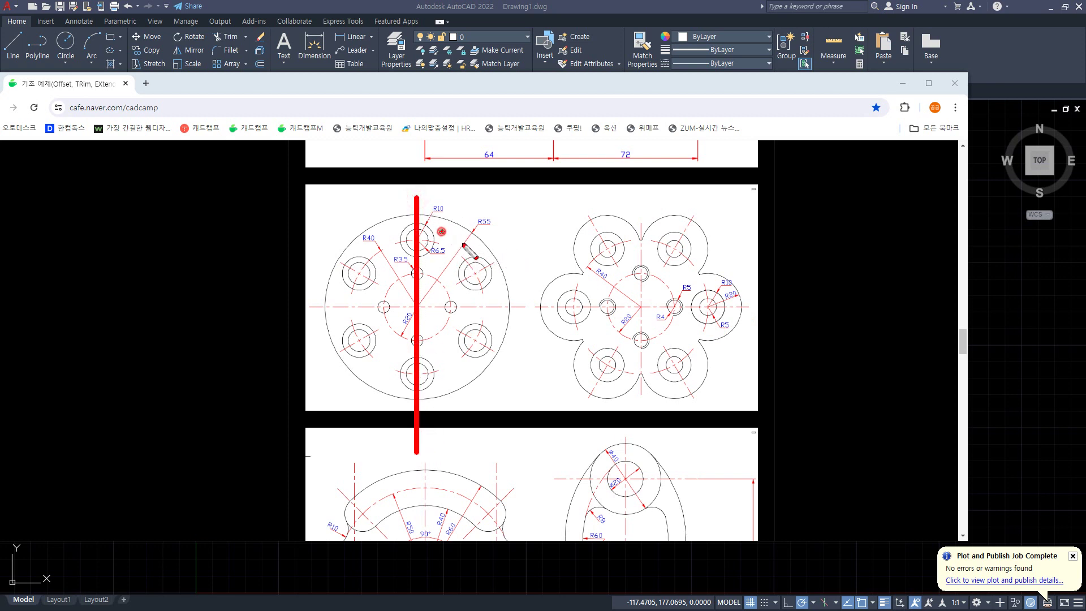
pyautogui.moveTo(441, 232)
pyautogui.mouseDown()
pyautogui.moveTo(461, 248)
pyautogui.moveTo(425, 306)
pyautogui.moveTo(319, 246)
pyautogui.mouseUp()
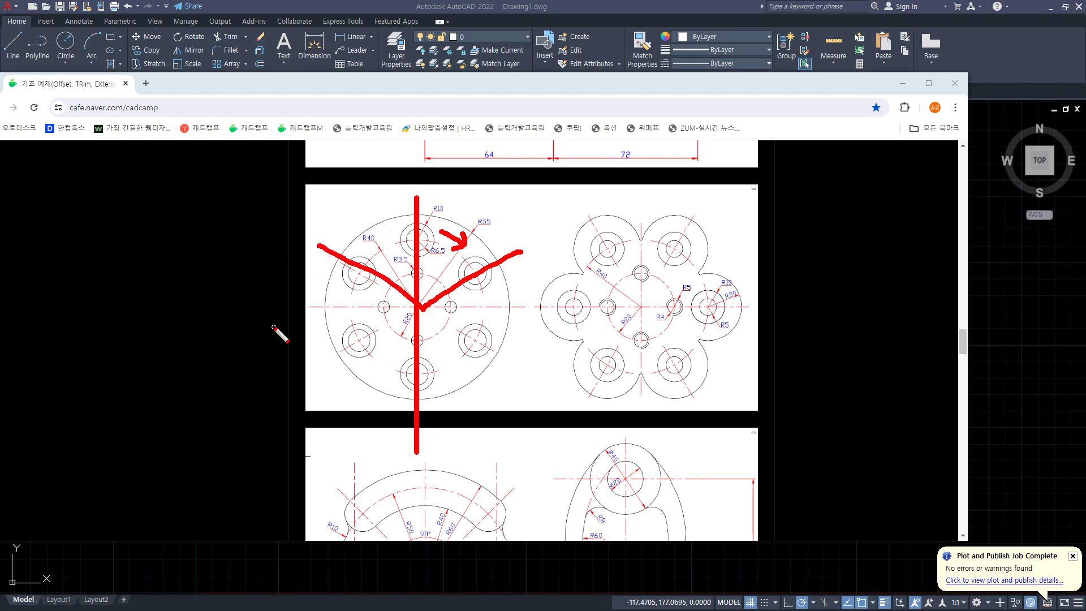
pyautogui.press('Escape')
# Move the browser window out of the way and make the red 중심 layer current in AutoCAD
pyautogui.moveTo(612, 87)
pyautogui.mouseDown()
pyautogui.moveTo(0, 156)
pyautogui.moveTo(0, 130)
pyautogui.mouseUp()
pyautogui.click(506, 38)
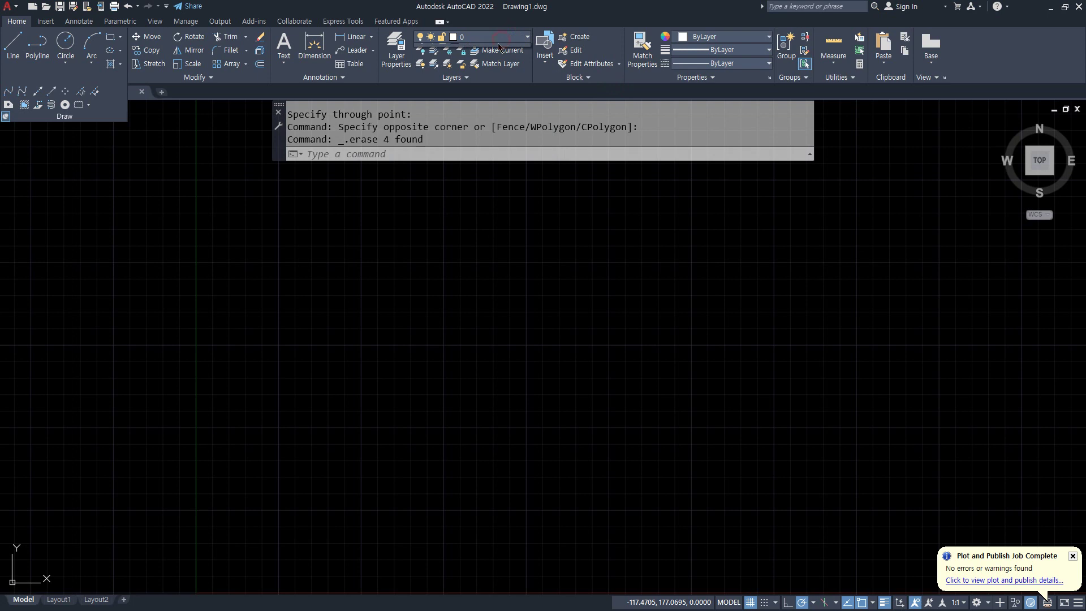
pyautogui.click(470, 63)
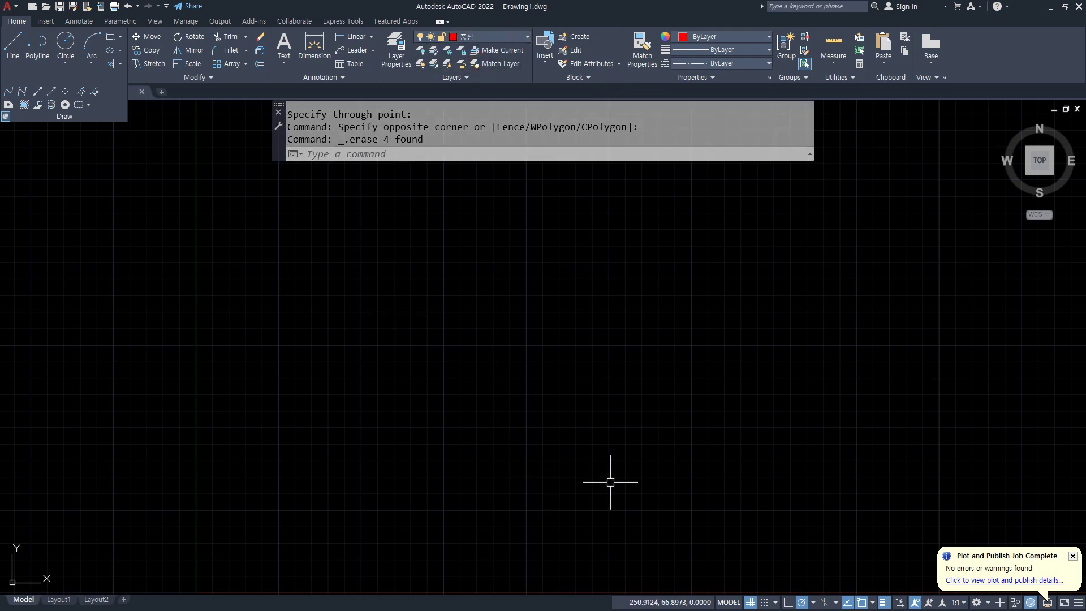
# Set the polar tracking angles to 30-degree increments (30, 60, 90, 120)
pyautogui.rightClick(824, 603)
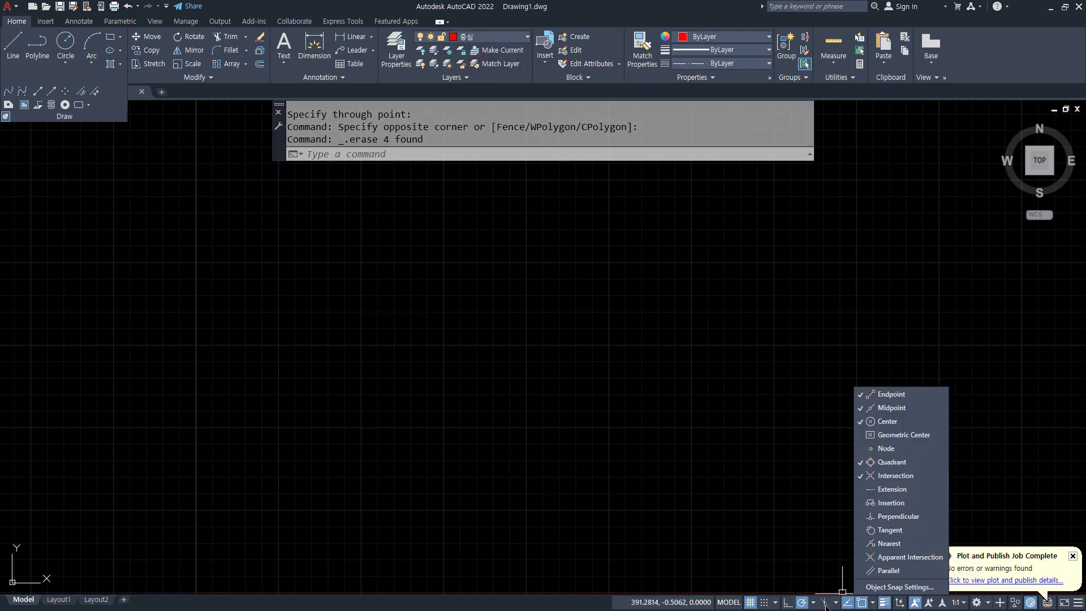
pyautogui.click(814, 602)
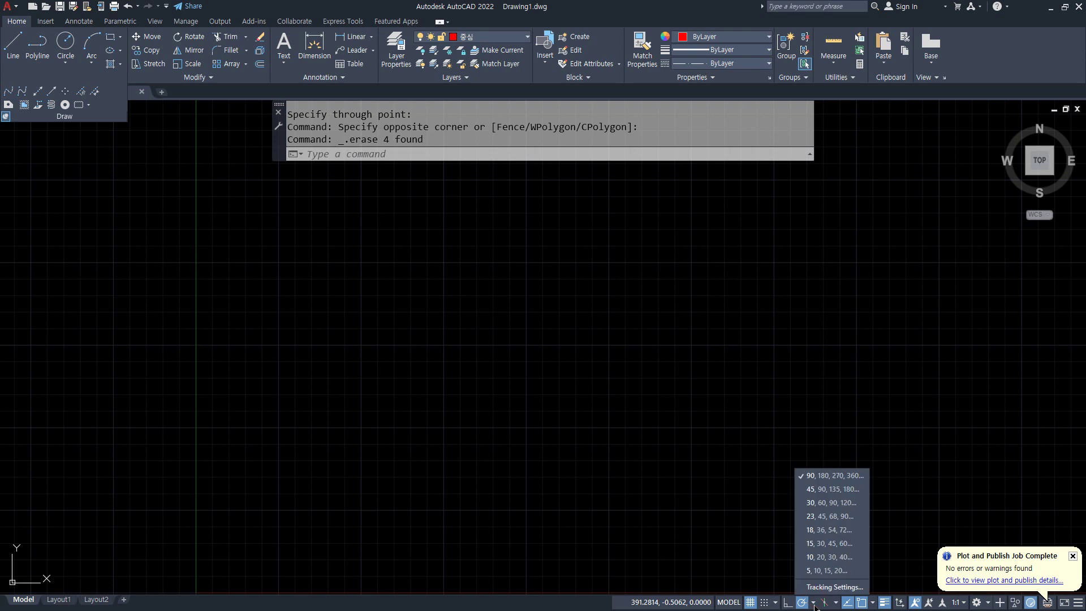
pyautogui.click(815, 503)
# Draw four construction lines through one common point: horizontal, vertical, and at 30 and 150 degrees
pyautogui.write('xl')
pyautogui.press('Return')
pyautogui.click(482, 350)
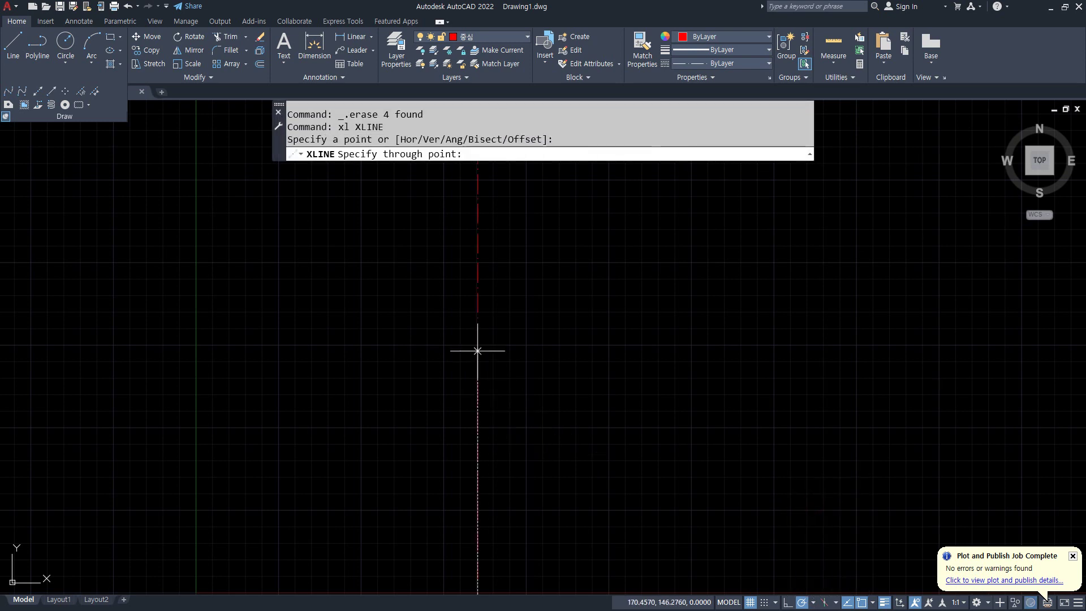
pyautogui.click(532, 352)
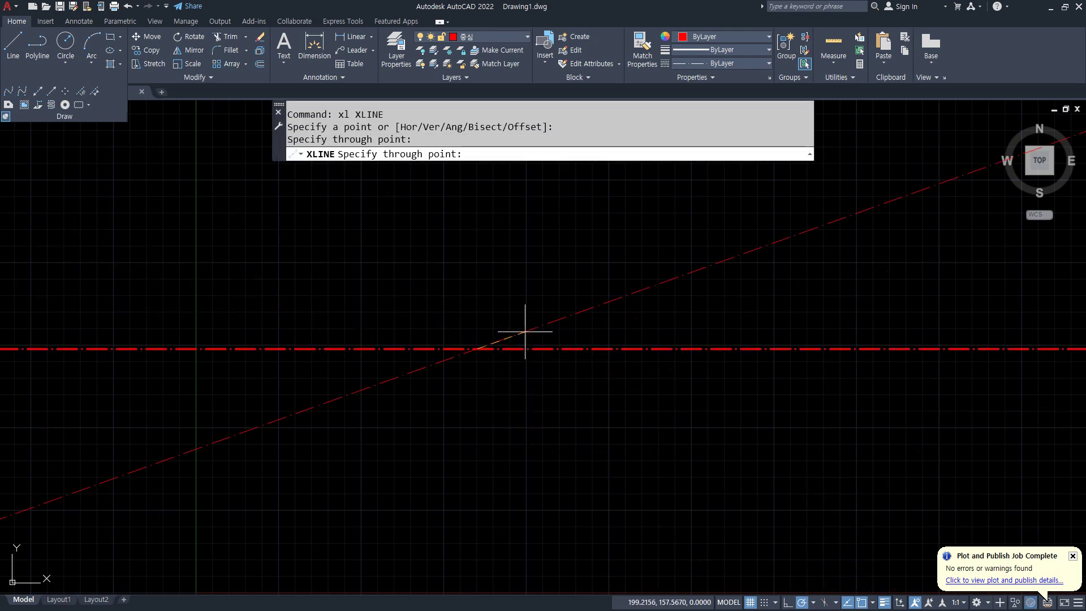
pyautogui.click(521, 323)
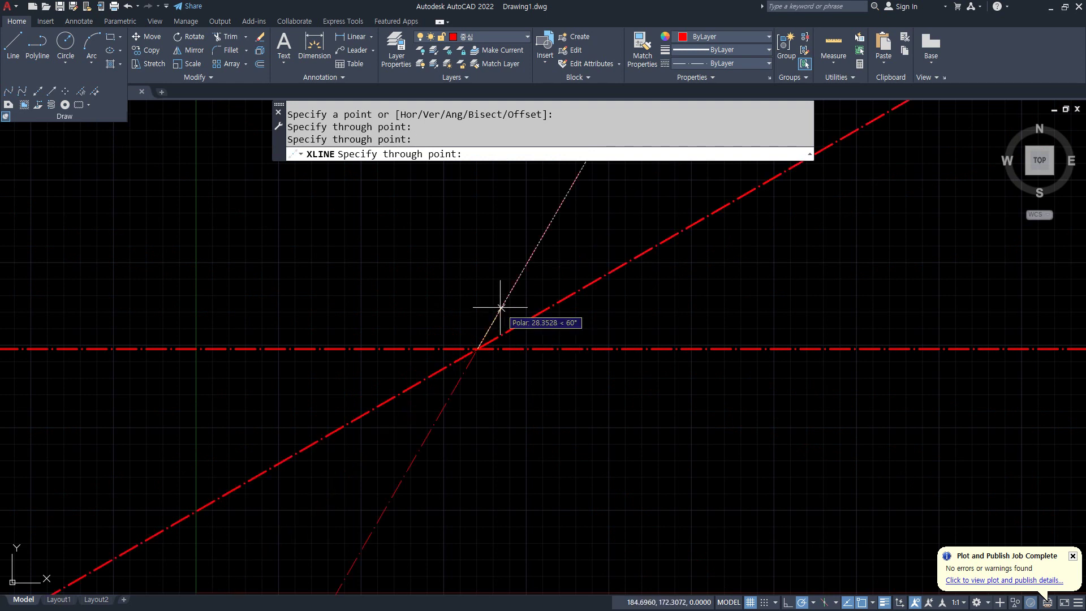
pyautogui.click(477, 310)
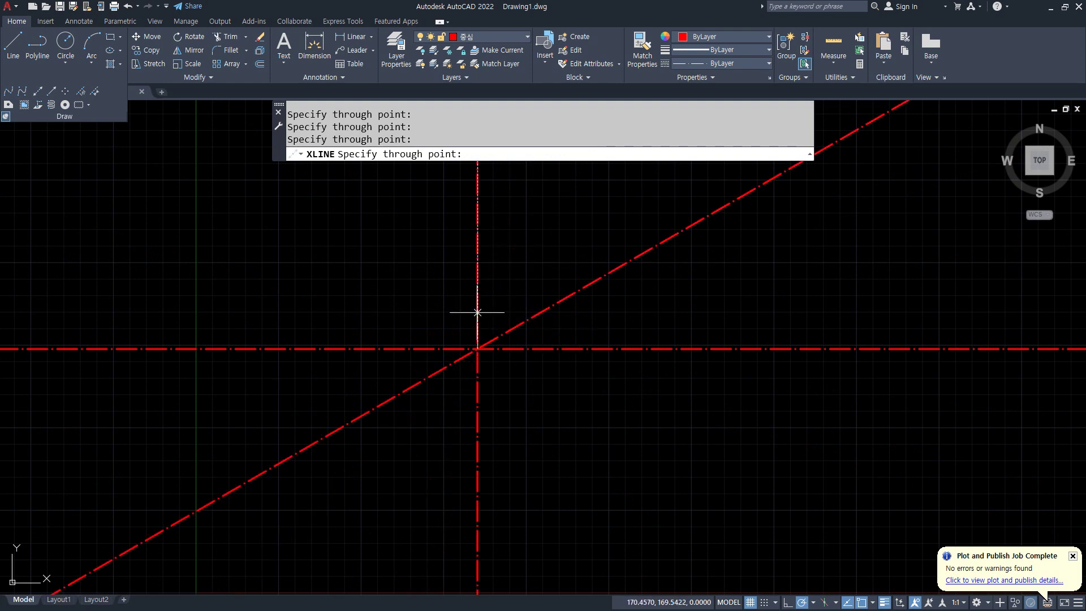
pyautogui.click(435, 323)
pyautogui.press('Return')
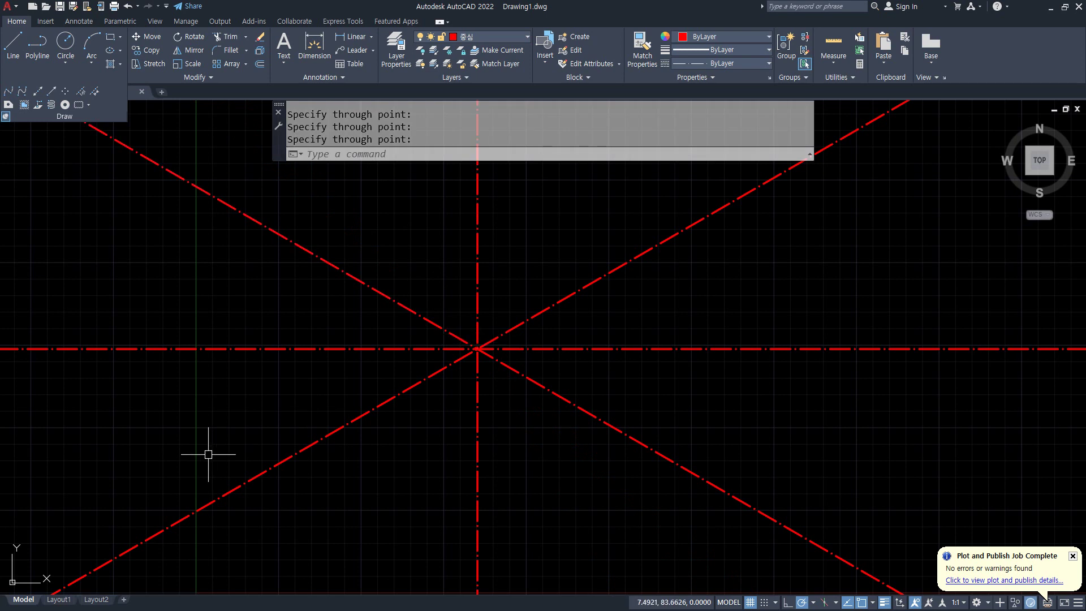
# Draw a circle of radius 20 on the 중심 layer, centred on the intersection of the construction lines
pyautogui.click(497, 37)
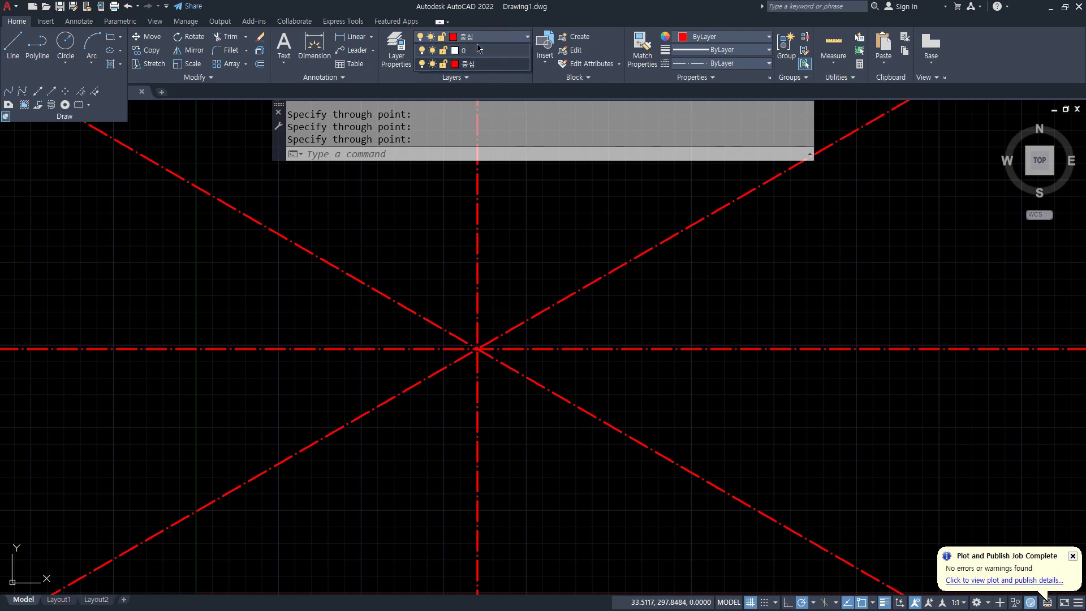
pyautogui.click(485, 66)
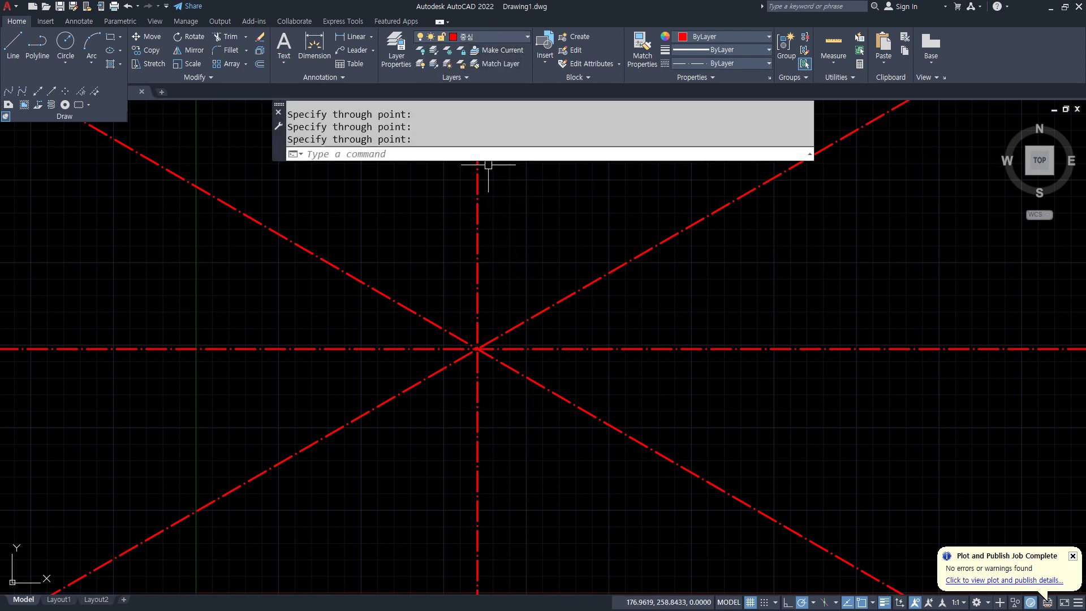
pyautogui.write('CIRCLE')
pyautogui.press('Return')
pyautogui.click(477, 348)
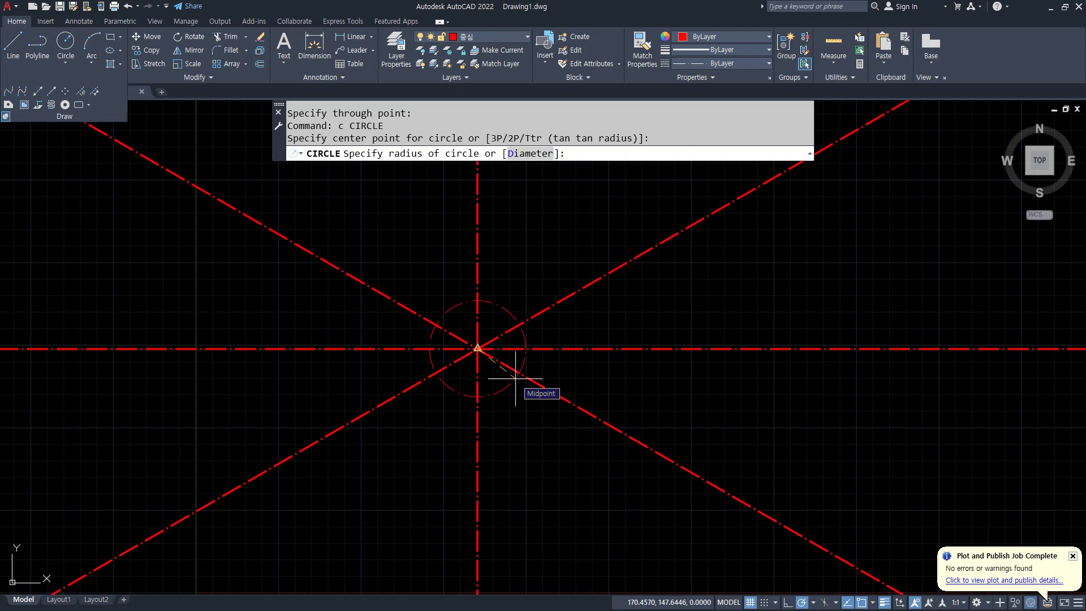
pyautogui.write('20')
pyautogui.press('Return')
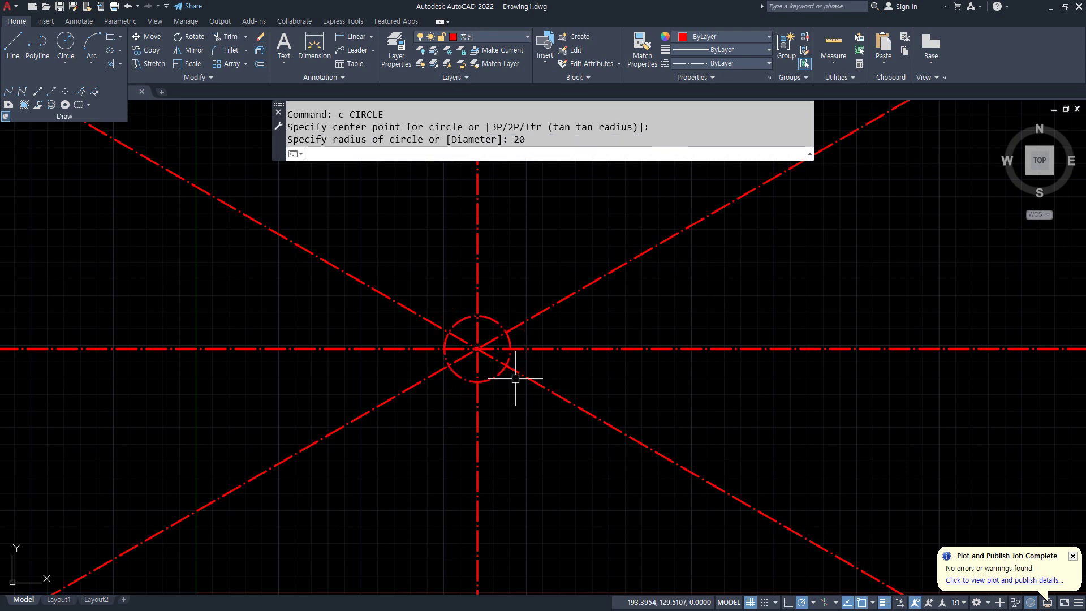
# Draw two more concentric circles with radii 40 and 55 around the same intersection
pyautogui.write('c')
pyautogui.press('Return')
pyautogui.click(477, 349)
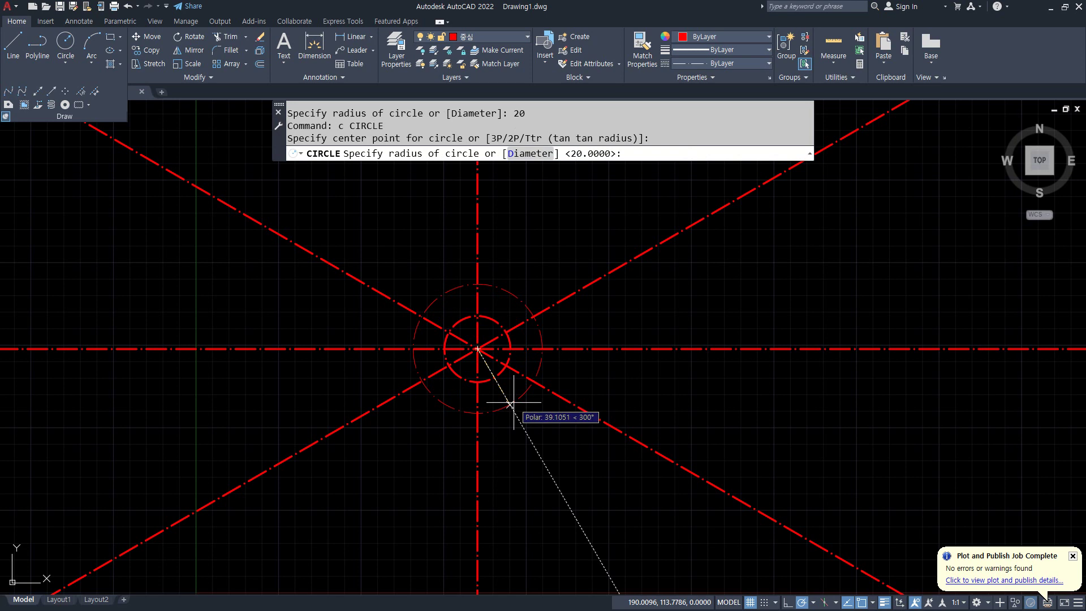
pyautogui.write('40')
pyautogui.press('Return')
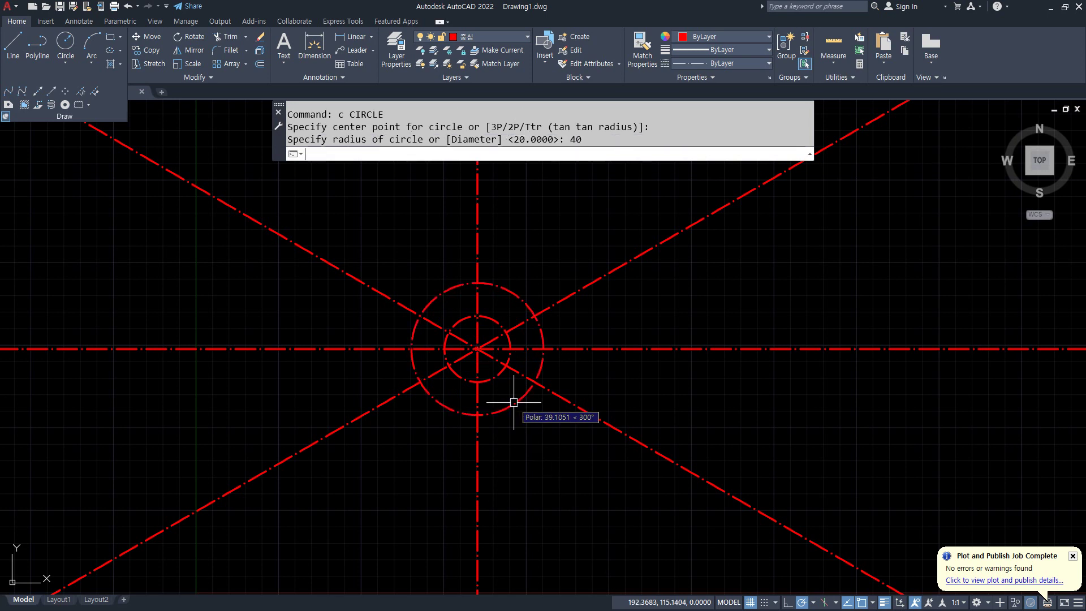
pyautogui.write('c')
pyautogui.press('Return')
pyautogui.click(478, 350)
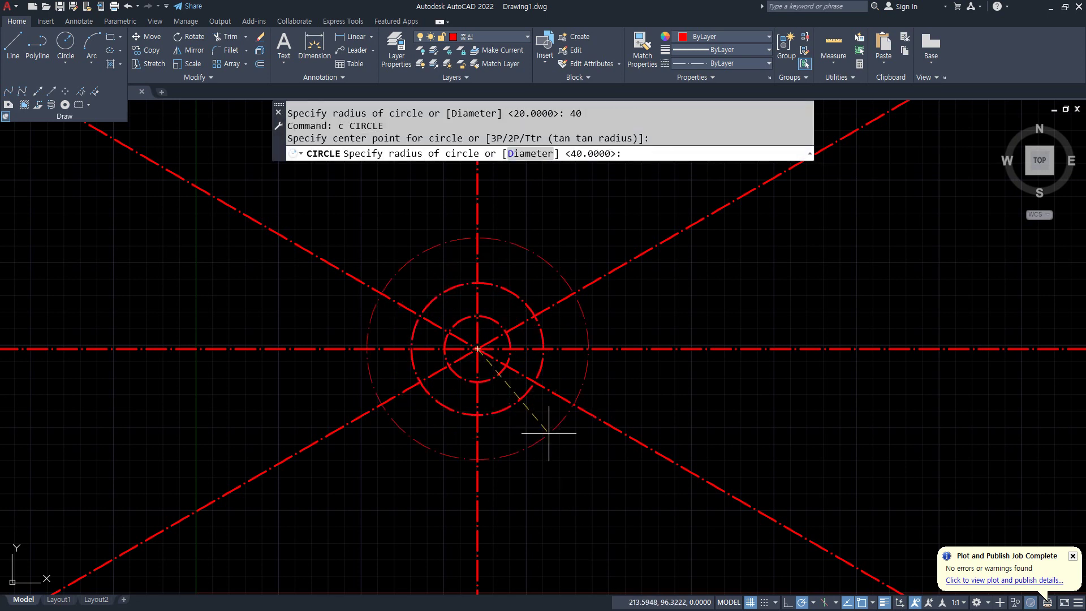
pyautogui.write('55')
pyautogui.press('Return')
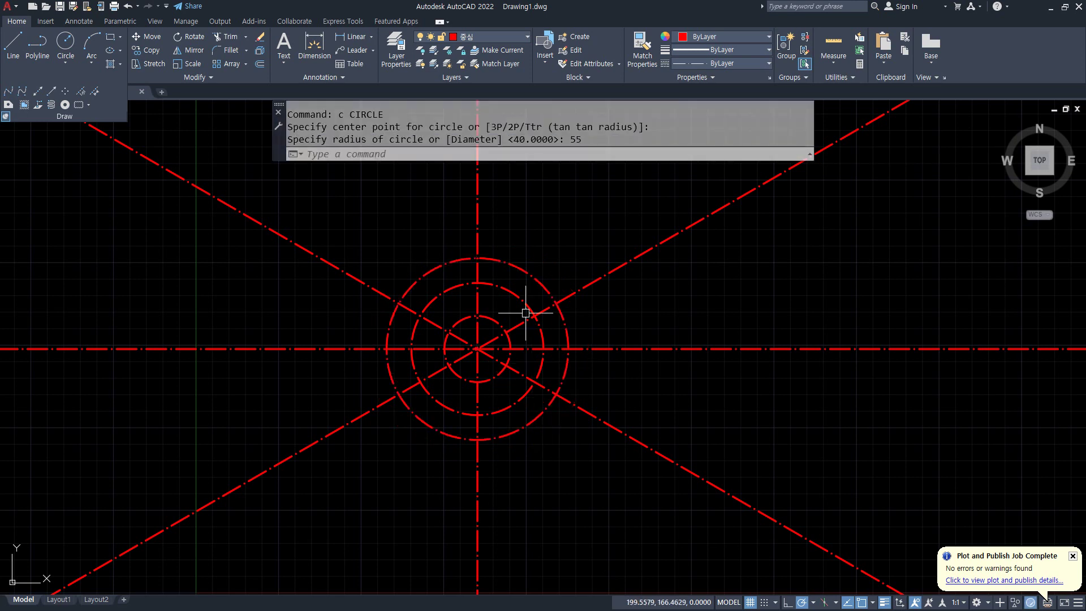
# Move the radius 55 circle to layer 0
pyautogui.click(531, 277)
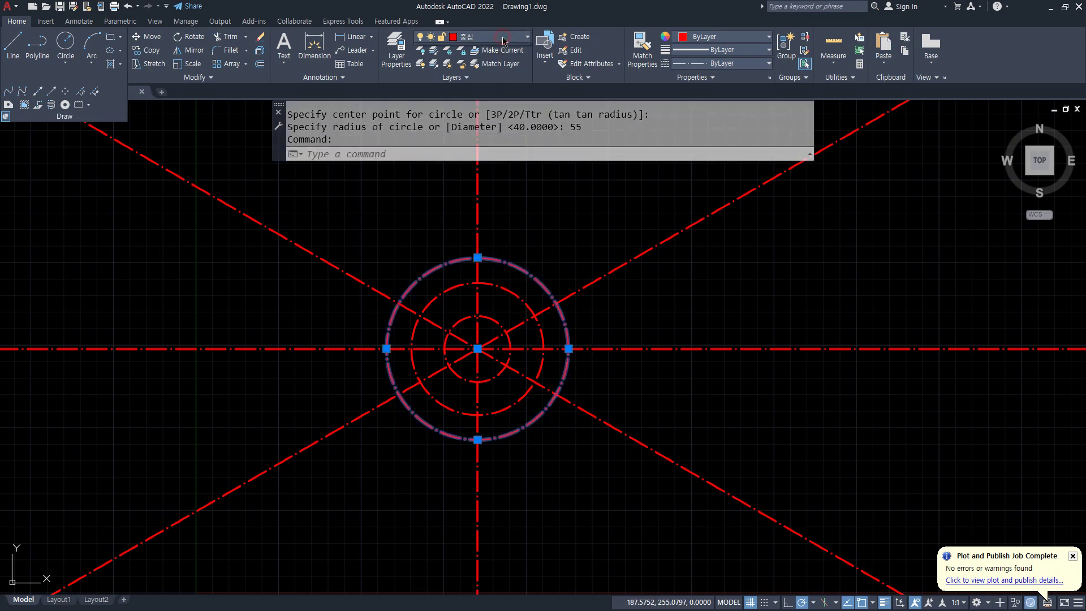
pyautogui.click(503, 40)
pyautogui.click(497, 54)
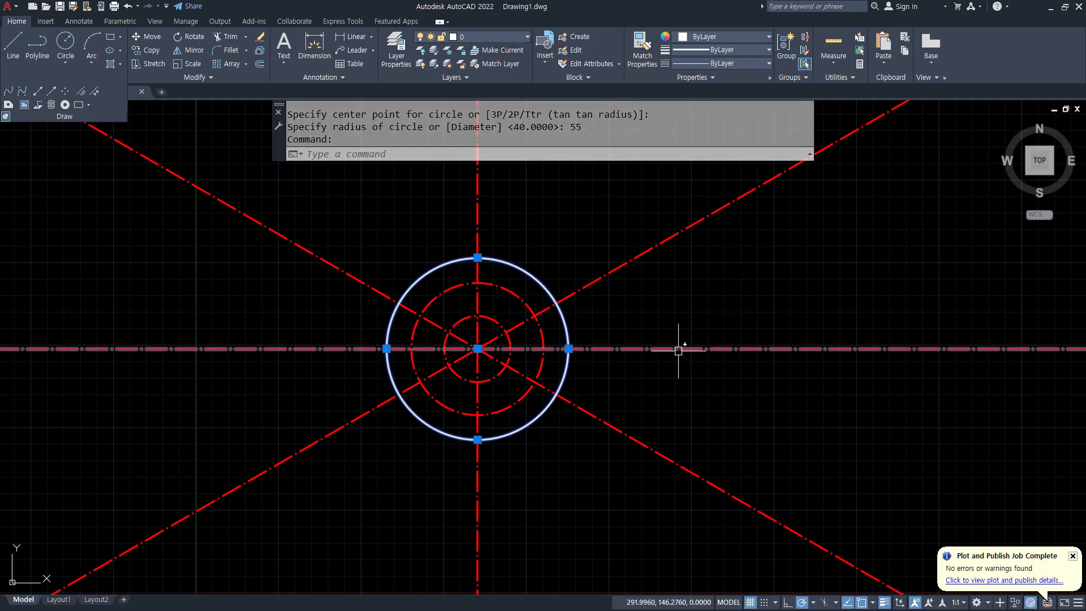
pyautogui.press('Escape')
# Offset the radius 55 circle outward by 5
pyautogui.write('o')
pyautogui.press('Return')
pyautogui.write('5')
pyautogui.press('Return')
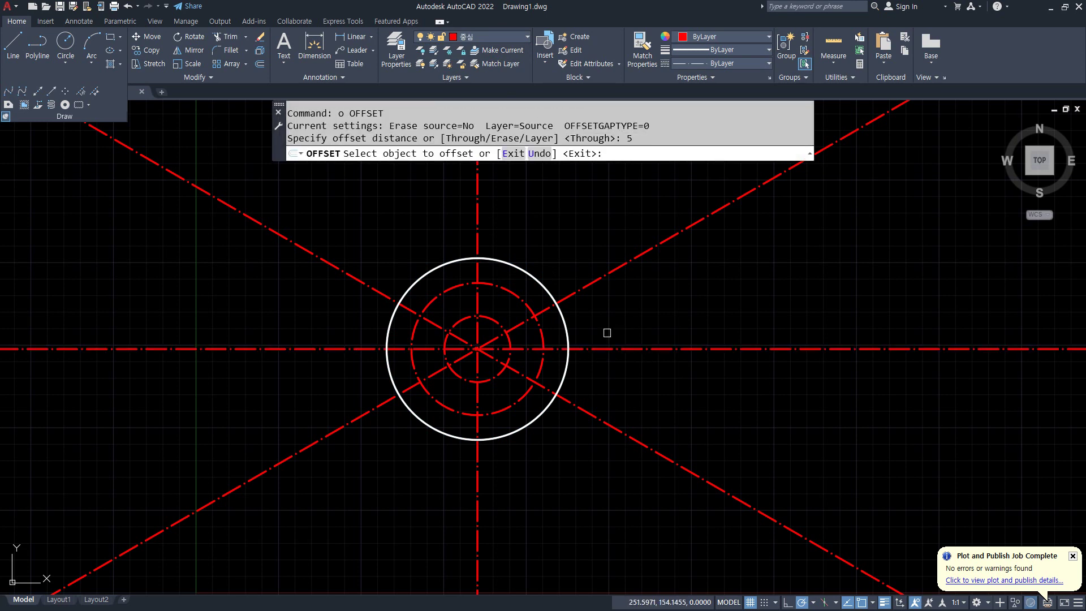
pyautogui.click(558, 321)
pyautogui.click(660, 304)
pyautogui.press('Return')
# Trim the construction lines outside the outer offset circle and erase that offset circle
pyautogui.write('tr')
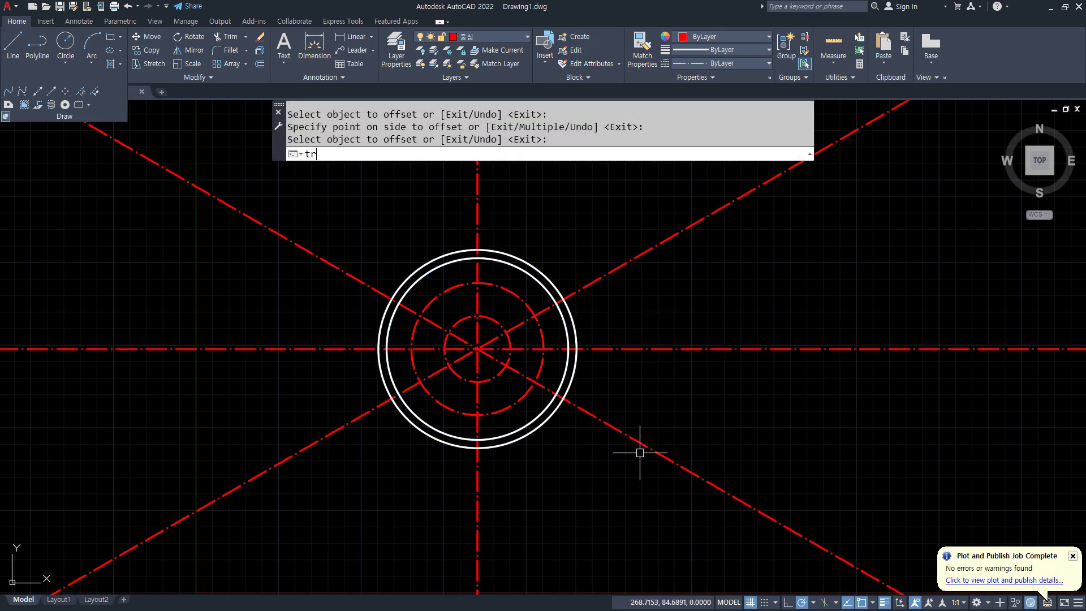
pyautogui.press('Return')
pyautogui.click(638, 477)
pyautogui.click(608, 231)
pyautogui.press('Return')
pyautogui.click(339, 277)
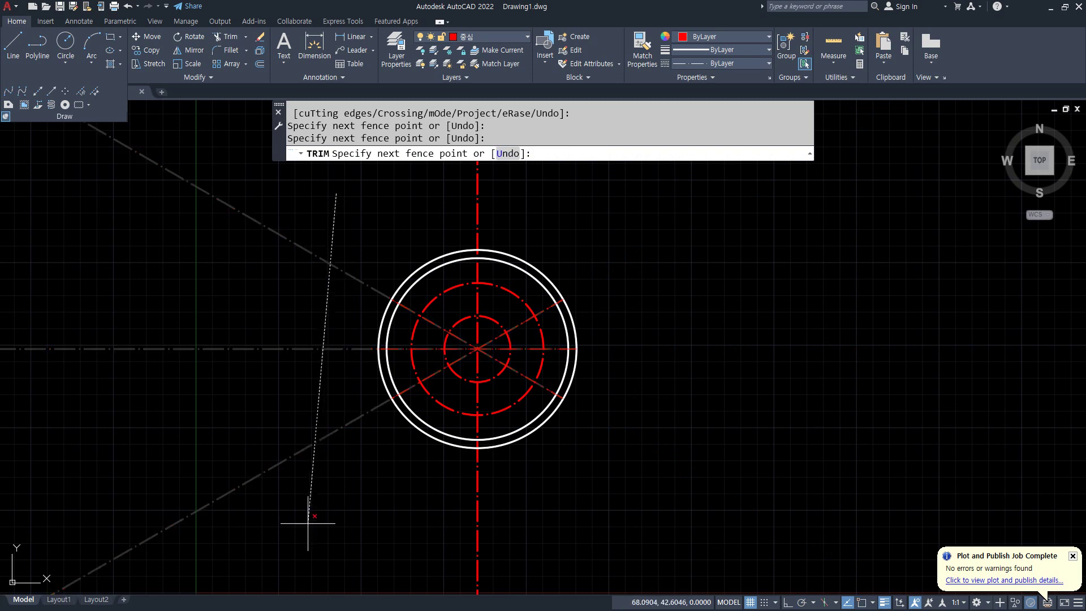
pyautogui.click(314, 516)
pyautogui.press('Return')
pyautogui.click(475, 484)
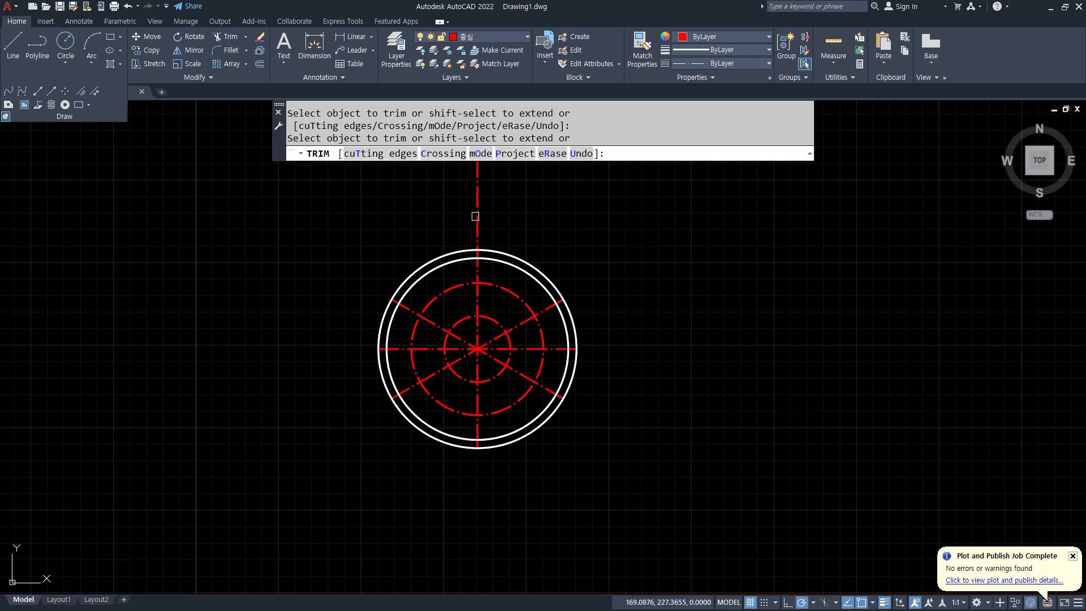
pyautogui.click(478, 232)
pyautogui.press('Return')
pyautogui.click(535, 268)
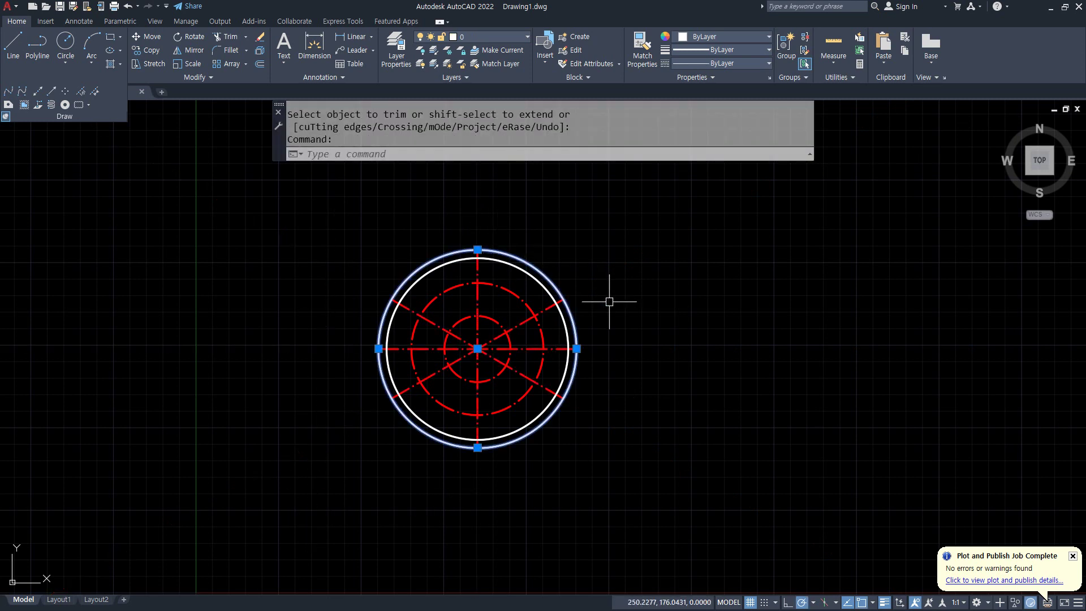
pyautogui.press('Delete')
# Set the global linetype scale to 0.5 with LTSCALE
pyautogui.write('z')
pyautogui.press('Return')
pyautogui.press('Return')
pyautogui.moveTo(470, 348)
pyautogui.mouseDown()
pyautogui.moveTo(468, 281)
pyautogui.moveTo(439, 192)
pyautogui.moveTo(434, 233)
pyautogui.moveTo(395, 288)
pyautogui.moveTo(443, 339)
pyautogui.mouseUp()
pyautogui.press('Escape')
pyautogui.write('ltscale')
pyautogui.press('Return')
pyautogui.write('0.5')
pyautogui.press('Return')
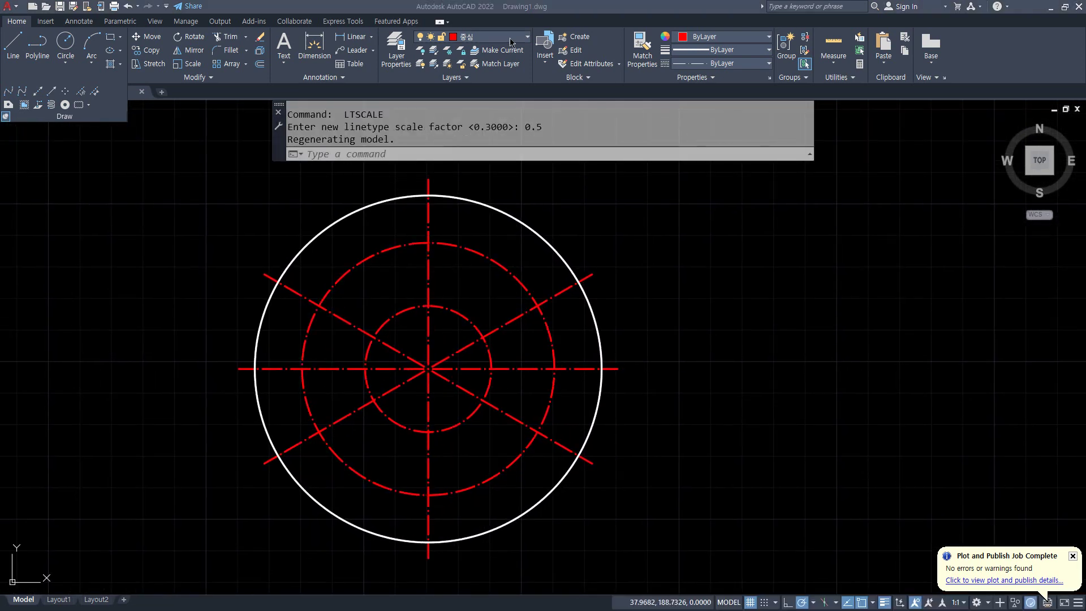
# Make layer 0 current and draw a circle of radius 3.5 at the upper quadrant of the radius 20 centre circle
pyautogui.click(511, 43)
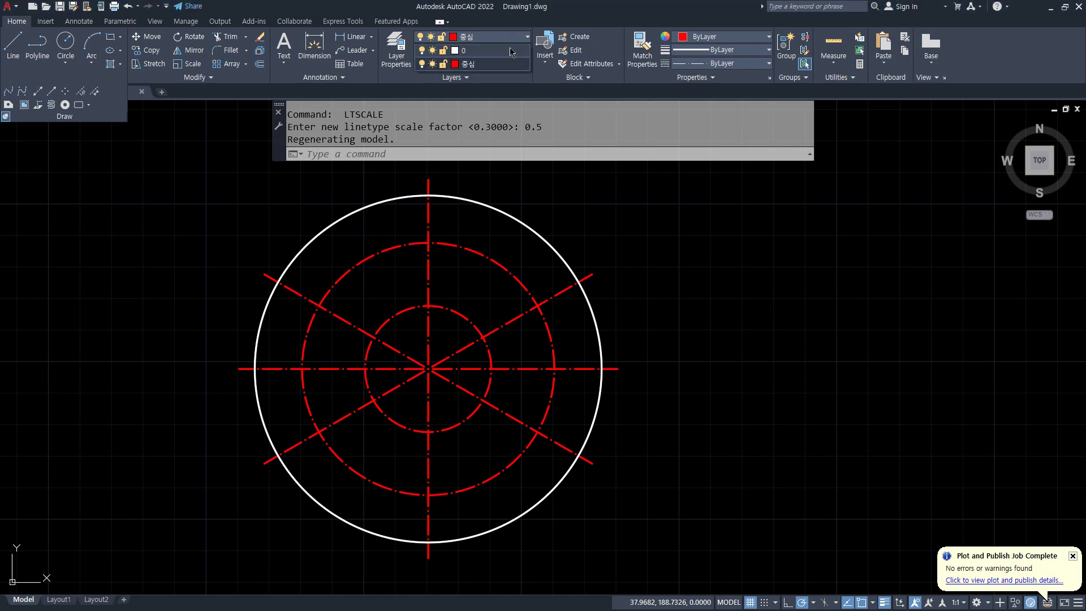
pyautogui.click(498, 48)
pyautogui.scroll(3, 422, 370)
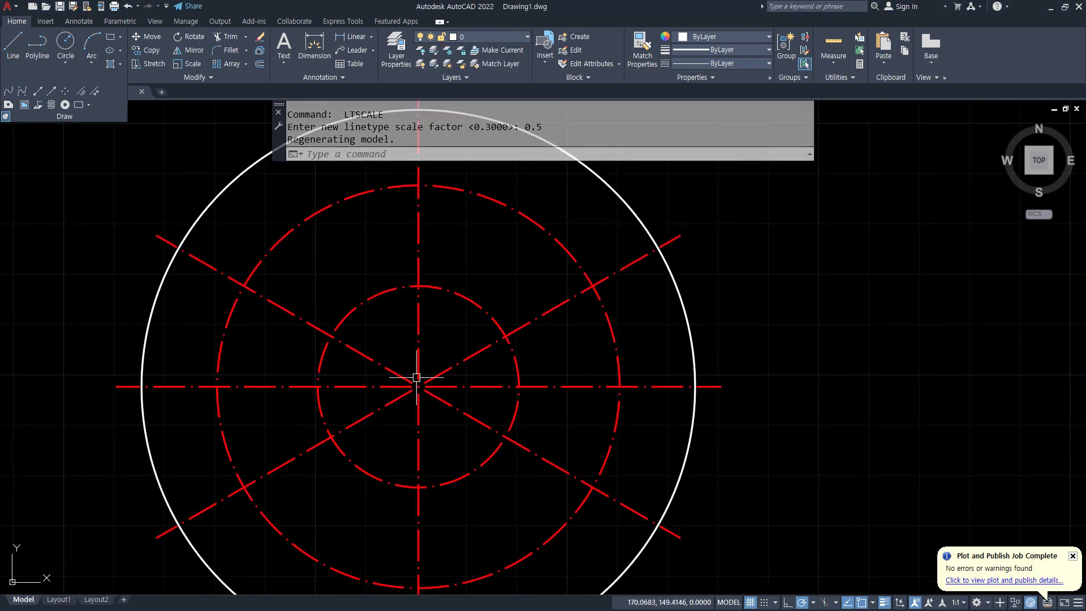
pyautogui.write('c')
pyautogui.press('Return')
pyautogui.click(419, 287)
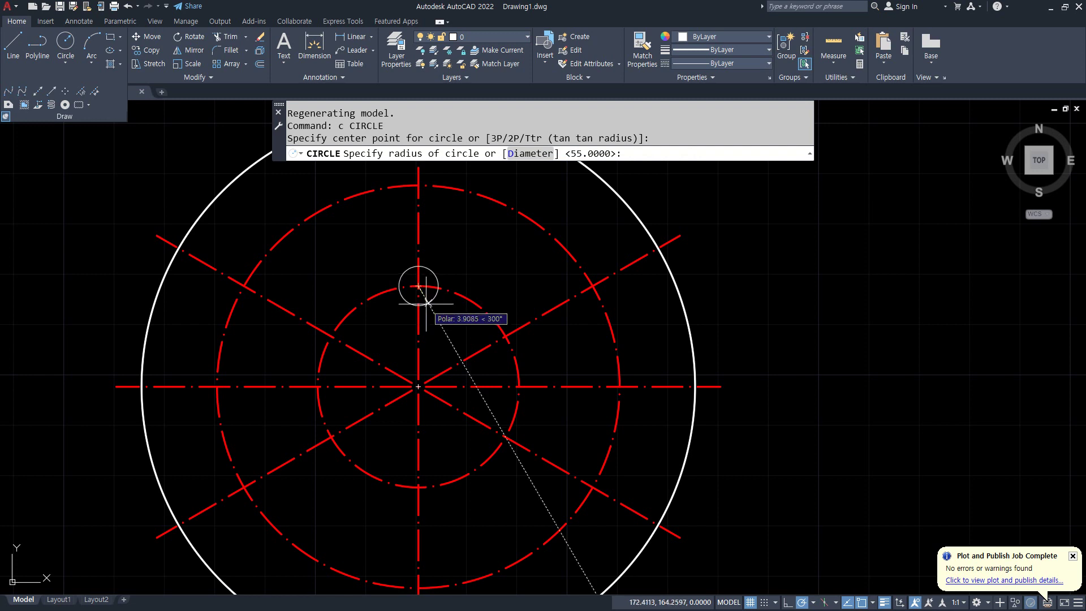
pyautogui.press('Return')
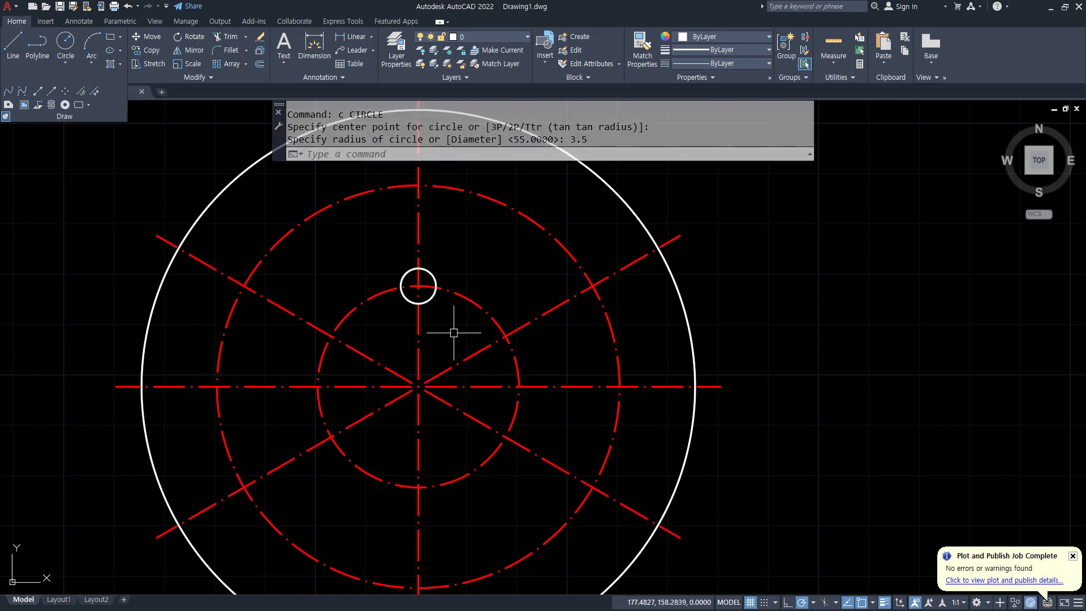
# Draw radius 3.5 circles at the right, lower and left quadrants of the radius 20 centre circle
pyautogui.press('Return')
pyautogui.click(519, 388)
pyautogui.press('Return')
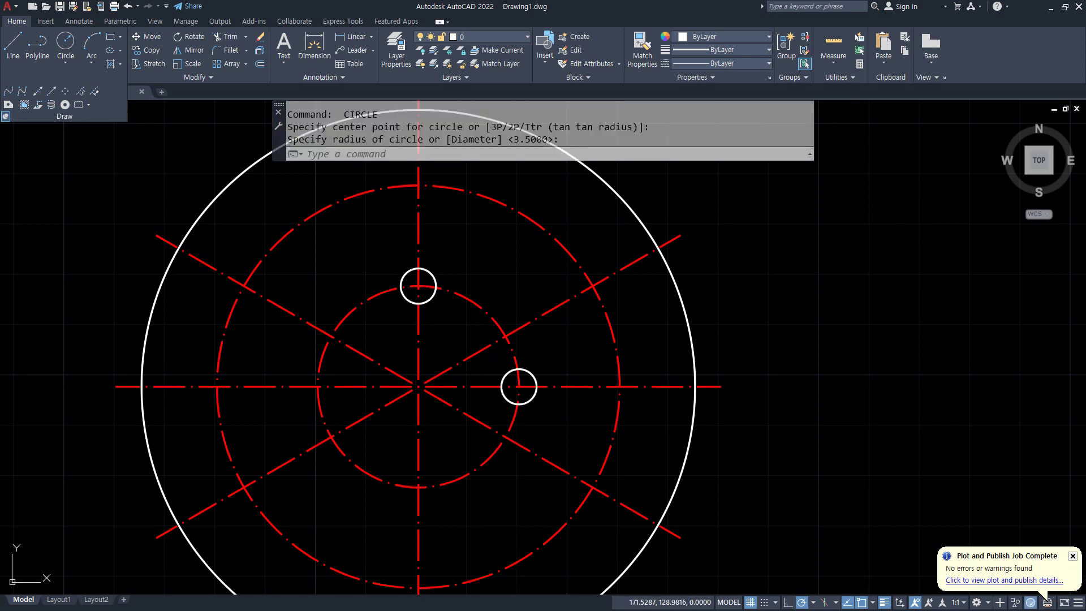
pyautogui.press('Return')
pyautogui.click(419, 487)
pyautogui.press('Return')
pyautogui.press('Return')
pyautogui.click(318, 387)
pyautogui.press('Return')
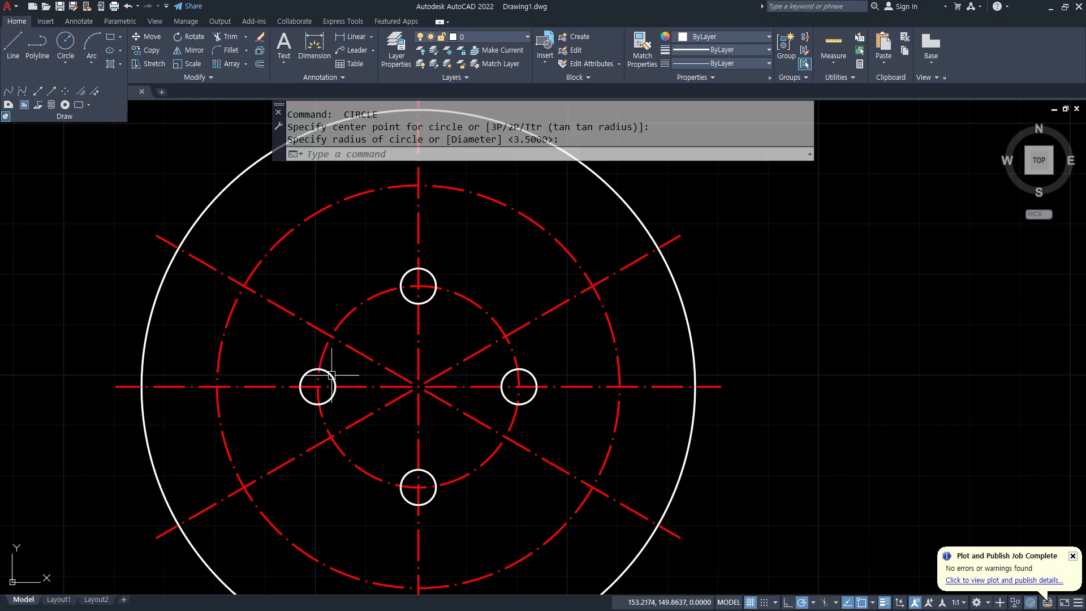
# Draw a circle of radius 6.5 at the upper quadrant of the radius 40 centre circle
pyautogui.press('Return')
pyautogui.click(418, 185)
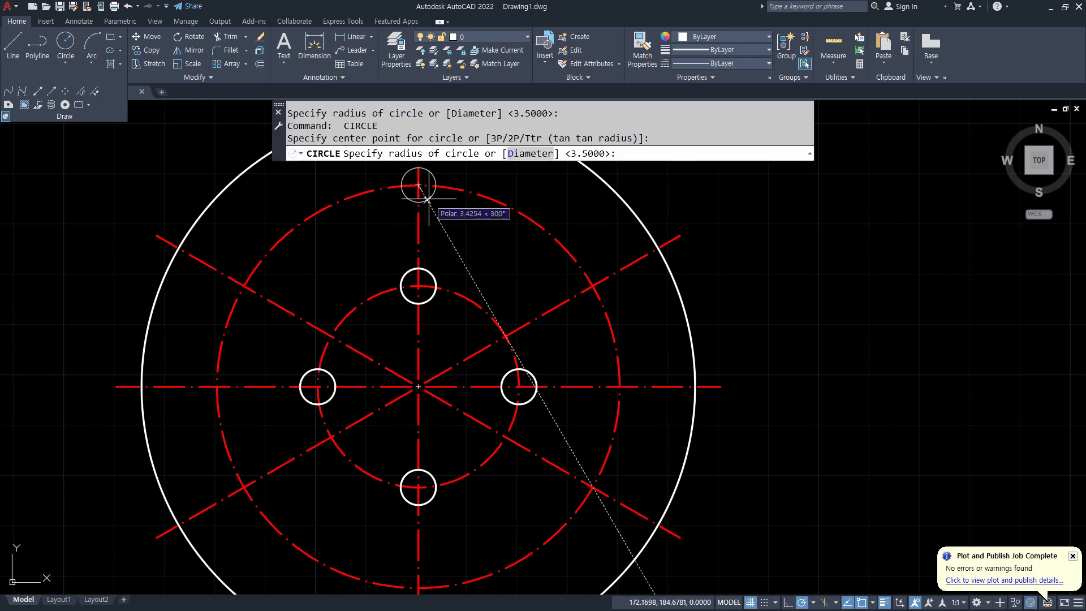
pyautogui.write('6.5')
pyautogui.press('Return')
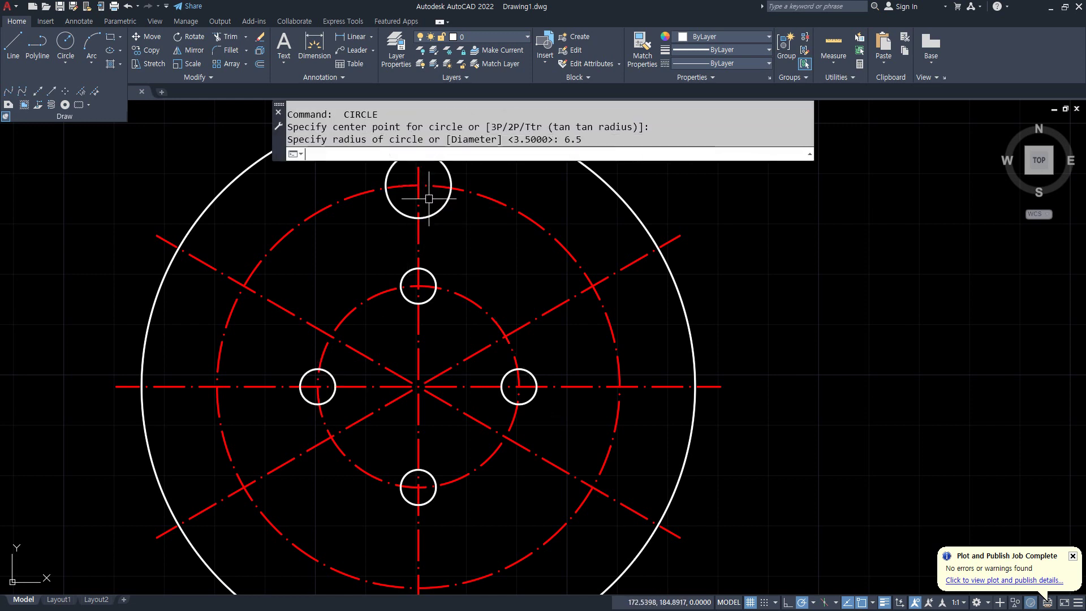
# Draw radius 6.5 circles at the upper-left, lower-left and bottom centre-line intersections on the radius 40 circle
pyautogui.press('Return')
pyautogui.click(243, 286)
pyautogui.press('Return')
pyautogui.press('Return')
pyautogui.click(244, 488)
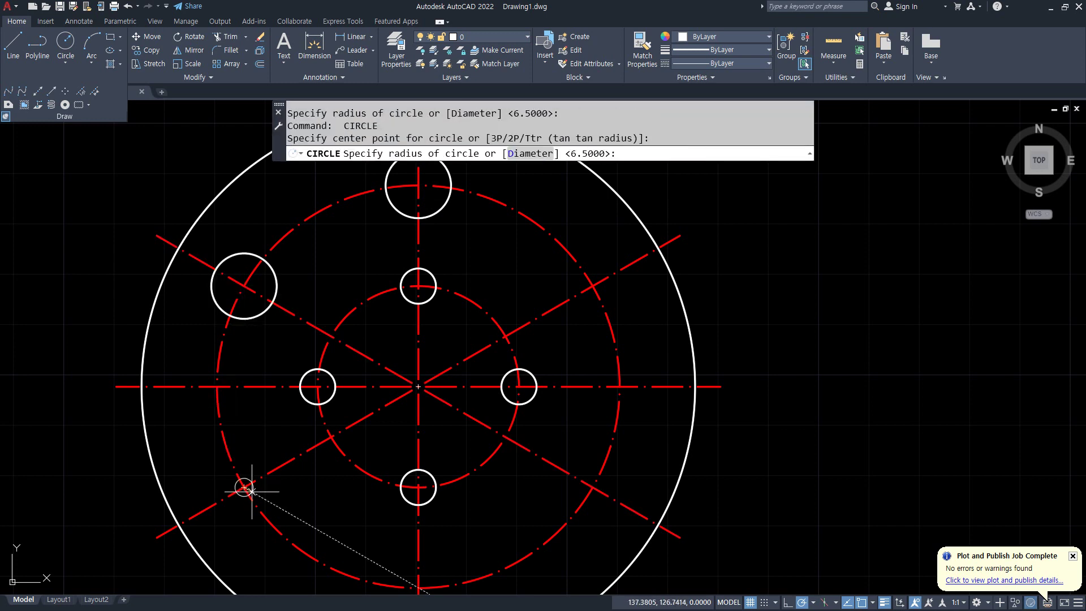
pyautogui.press('Return')
pyautogui.moveTo(403, 562); pyautogui.dragTo(379, 529, button='middle')
pyautogui.press('Return')
pyautogui.click(393, 554)
pyautogui.press('Return')
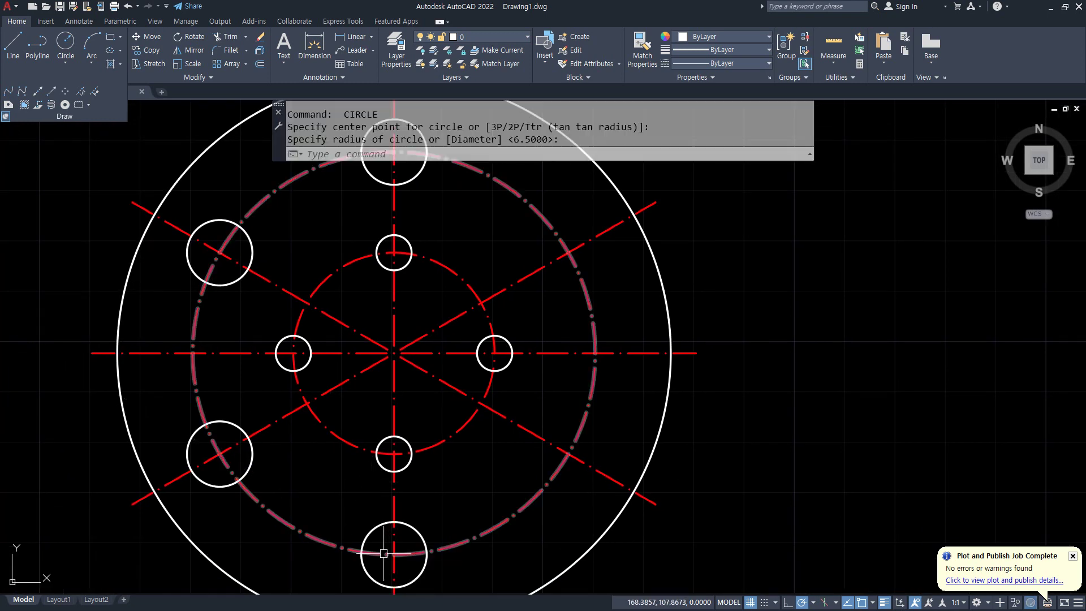
# Draw radius 6.5 circles at the lower-right and upper-right centre-line intersections on the radius 40 circle
pyautogui.press('Return')
pyautogui.click(574, 458)
pyautogui.press('Return')
pyautogui.press('Return')
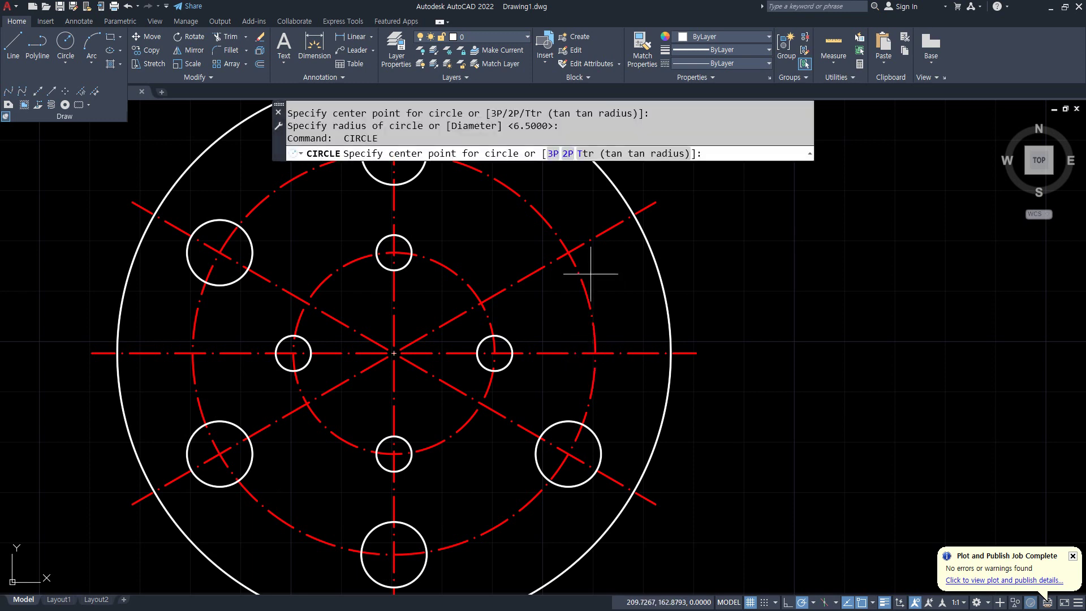
pyautogui.click(568, 252)
pyautogui.moveTo(460, 258); pyautogui.dragTo(450, 361, button='middle')
pyautogui.press('Return')
# Draw a radius 10 circle concentric with the upper hole on the radius 40 centre circle
pyautogui.press('Return')
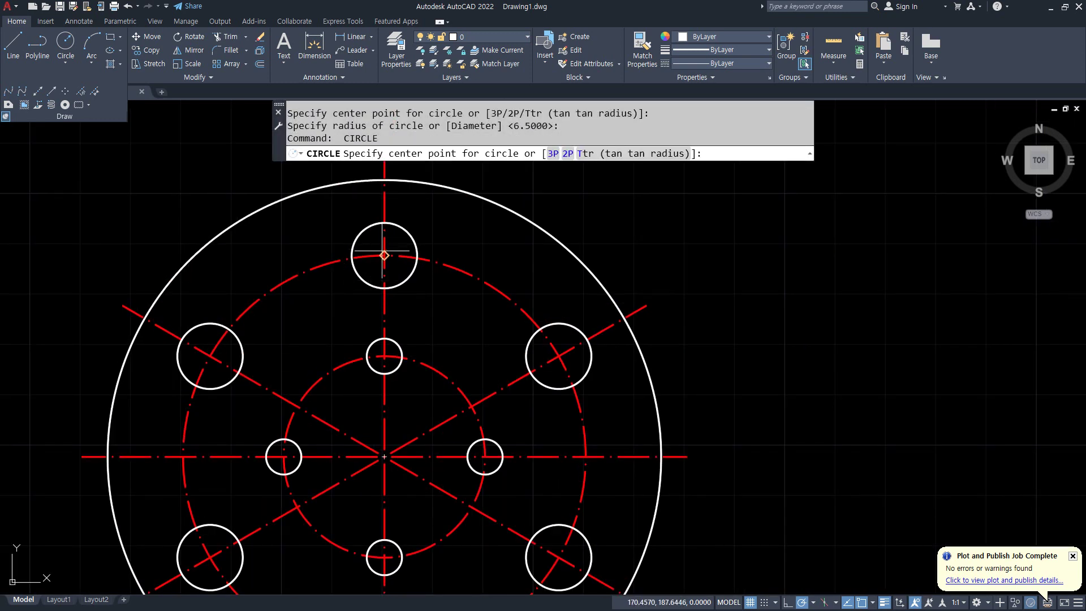
pyautogui.click(384, 255)
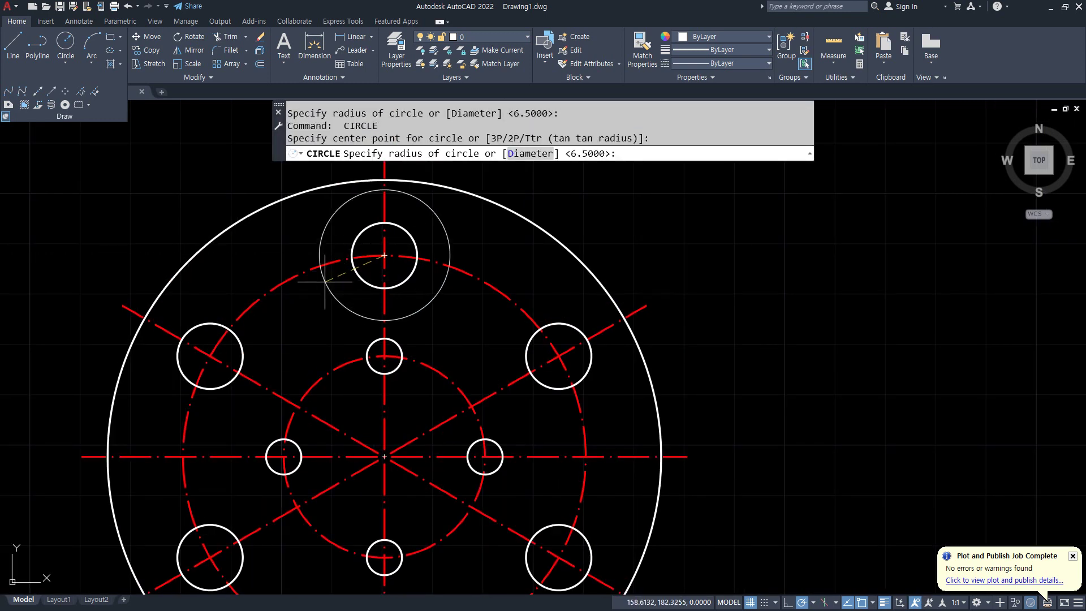
pyautogui.write('10')
pyautogui.press('Return')
pyautogui.scroll(-3, 327, 279)
# Draw radius 10 circles concentric with the upper-left, lower-left and bottom holes on the radius 40 circle
pyautogui.press('Return')
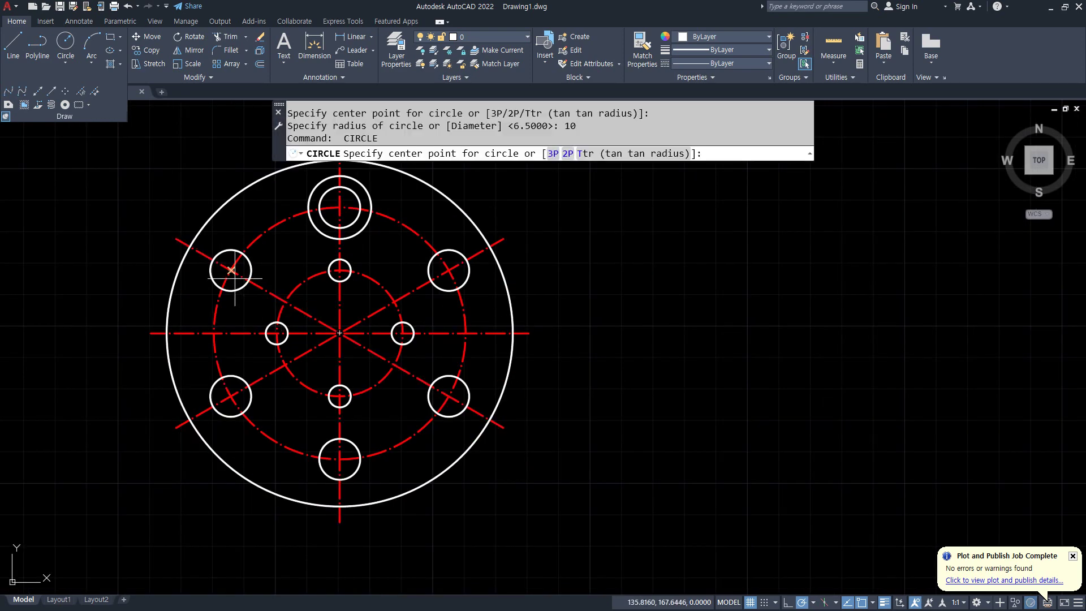
pyautogui.click(231, 270)
pyautogui.press('Return')
pyautogui.press('Return')
pyautogui.click(231, 396)
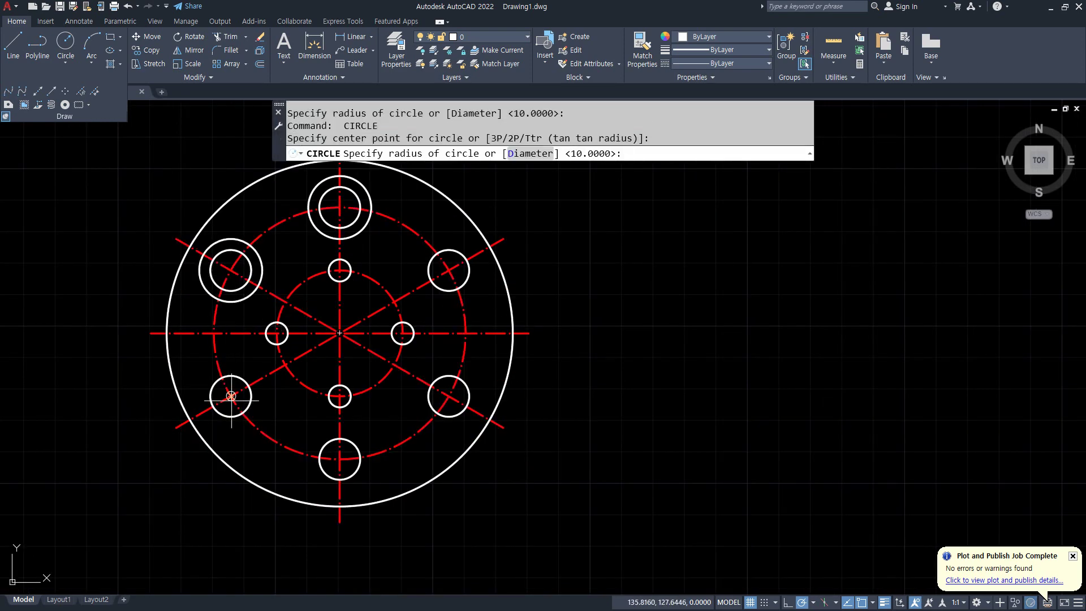
pyautogui.press('Return')
pyautogui.press('Return')
pyautogui.click(339, 459)
pyautogui.press('Return')
# Draw radius 10 circles concentric with the lower-right and upper-right holes on the radius 40 circle
pyautogui.press('Return')
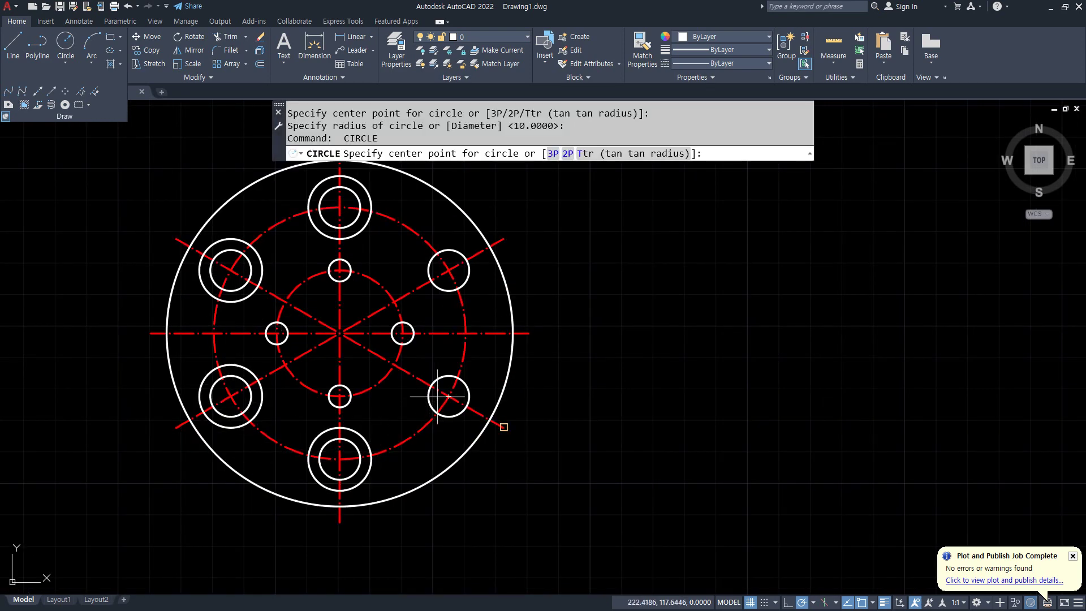
pyautogui.click(448, 396)
pyautogui.press('Return')
pyautogui.press('Return')
pyautogui.click(448, 270)
pyautogui.press('Return')
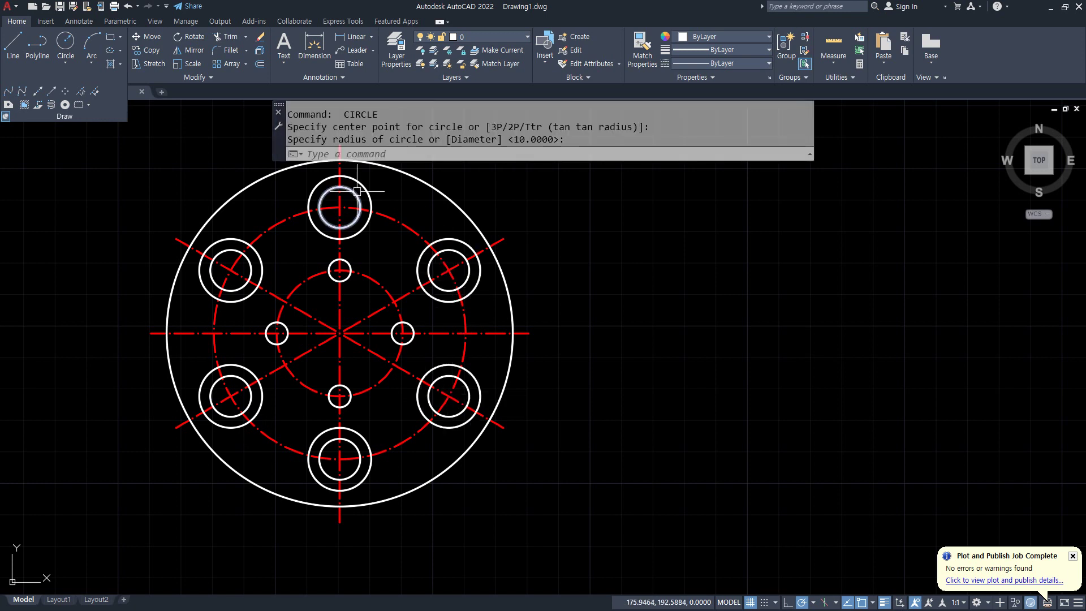
# Erase the entire circular plate drawing, including its centre lines
pyautogui.moveTo(581, 227); pyautogui.dragTo(589, 250, button='middle')
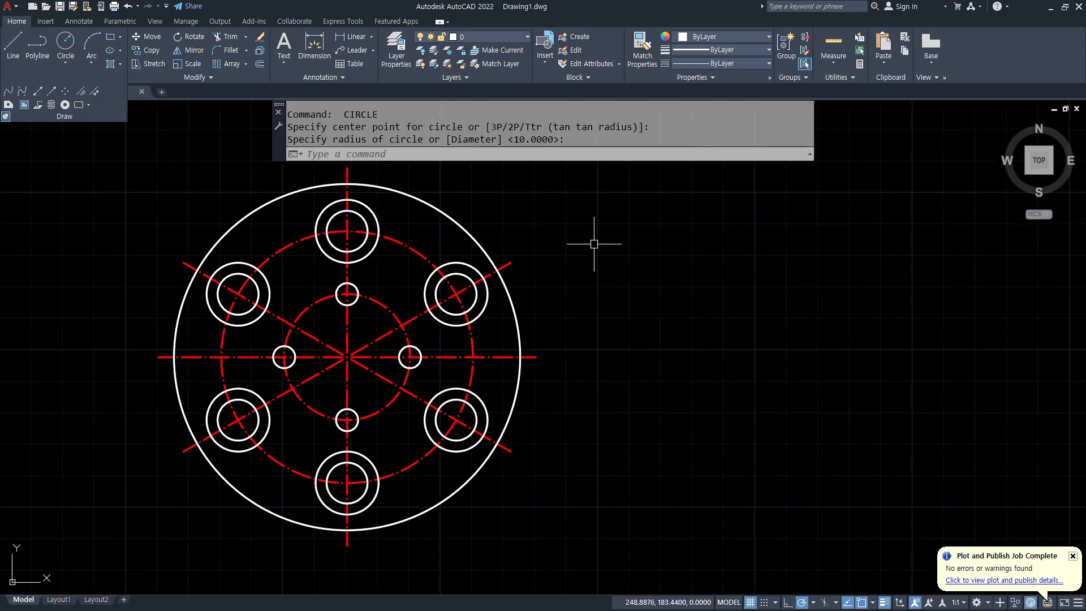
pyautogui.click(571, 557)
pyautogui.click(77, 220)
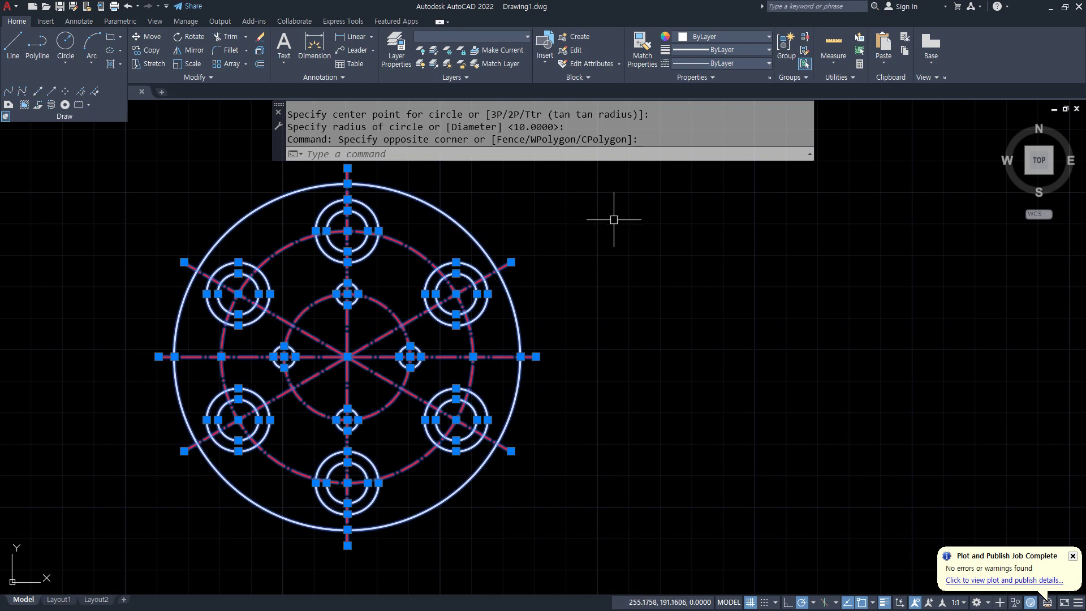
pyautogui.press('Delete')
pyautogui.write('XL')
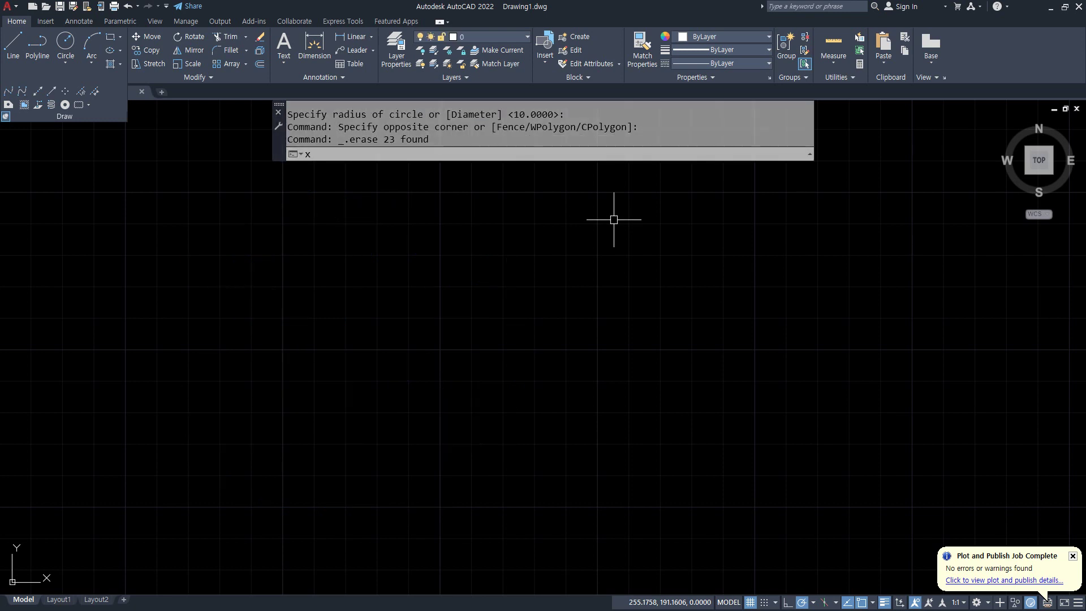
pyautogui.press('Return')
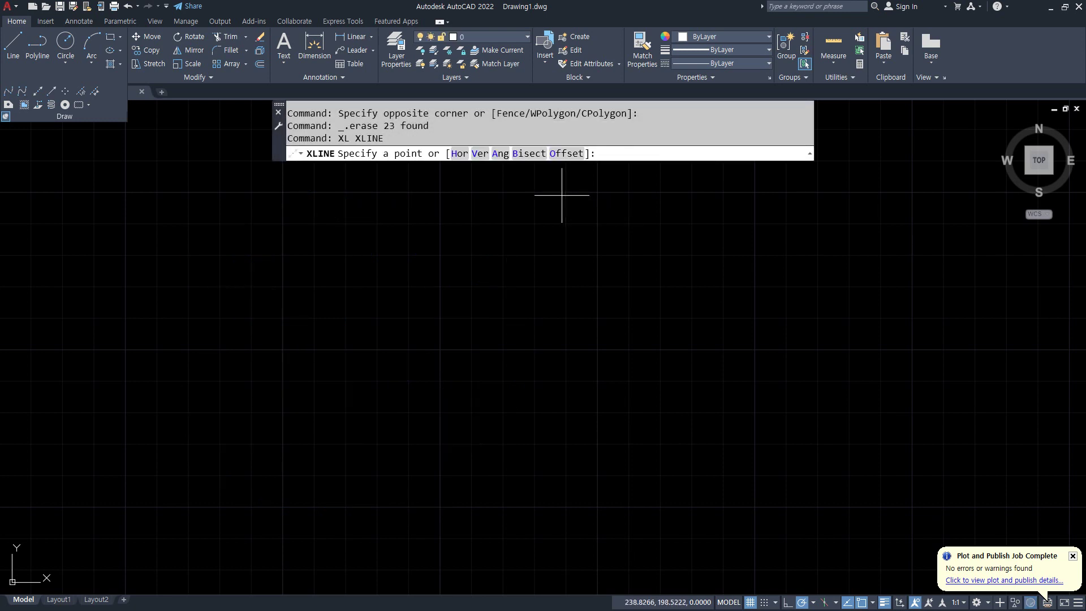
pyautogui.press('Escape')
# Draw two connected lines forming a freehand angle with its vertex at the left and opening to the right
pyautogui.write('l')
pyautogui.press('Return')
pyautogui.click(478, 202)
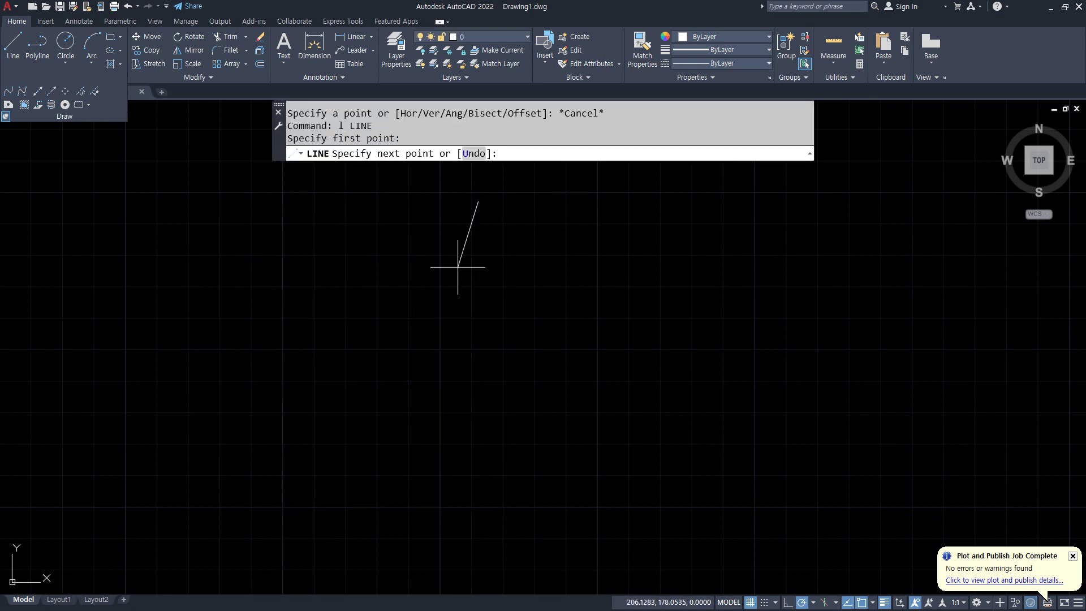
pyautogui.click(306, 339)
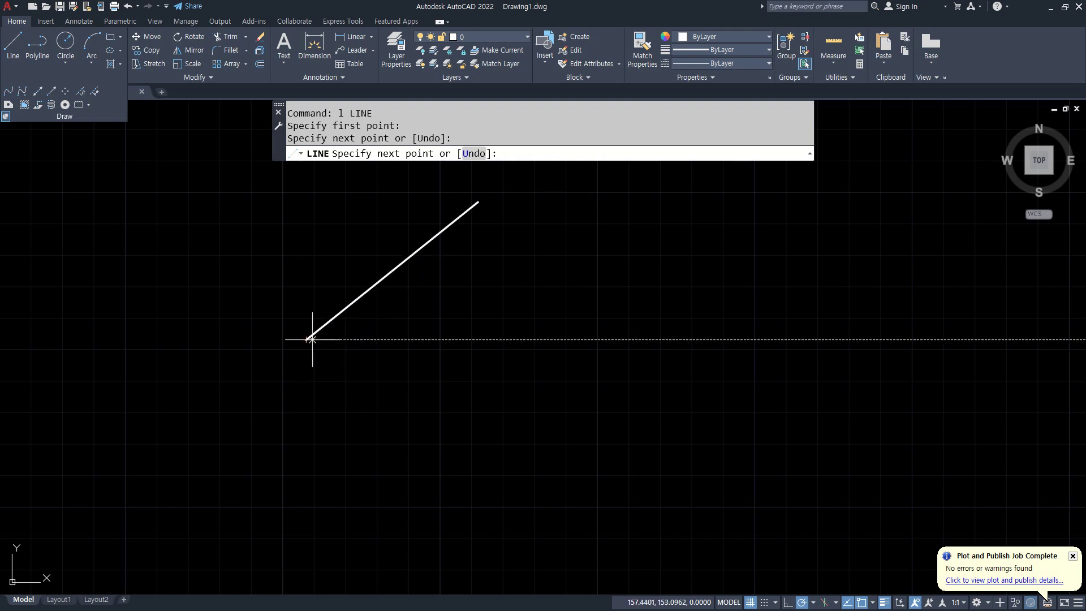
pyautogui.click(527, 454)
pyautogui.press('Return')
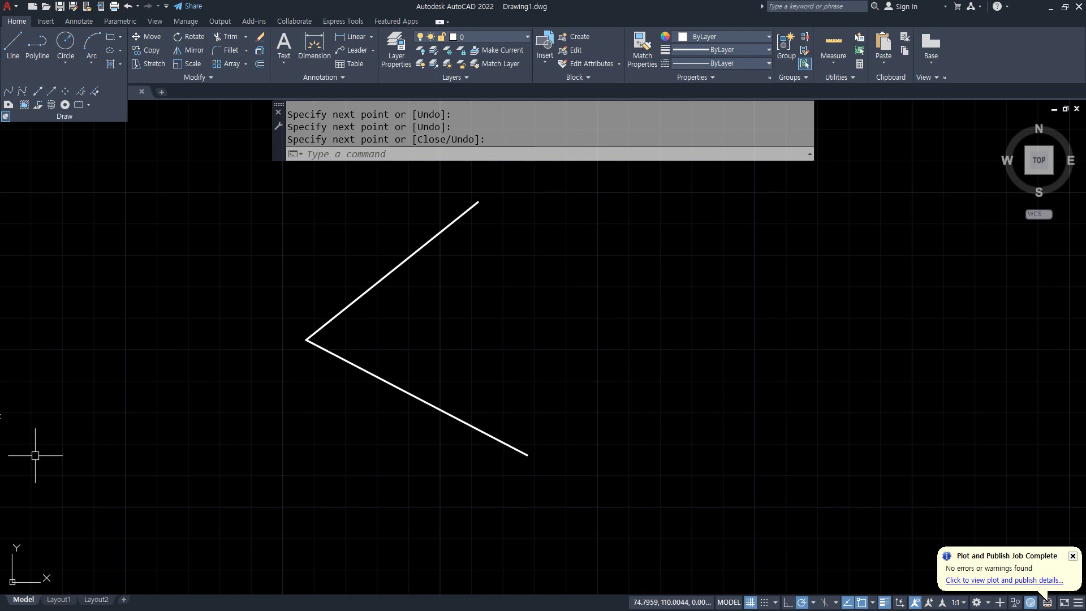
pyautogui.moveTo(233, 343); pyautogui.dragTo(921, 339)
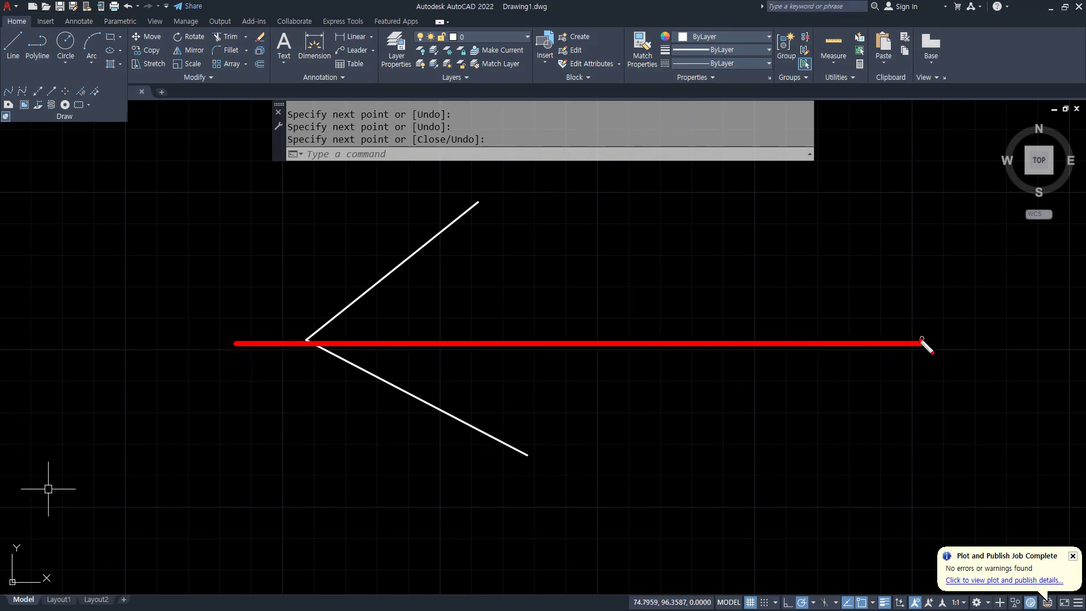
# Erase both lines of the angle that opens to the right
pyautogui.click(450, 482)
pyautogui.click(295, 294)
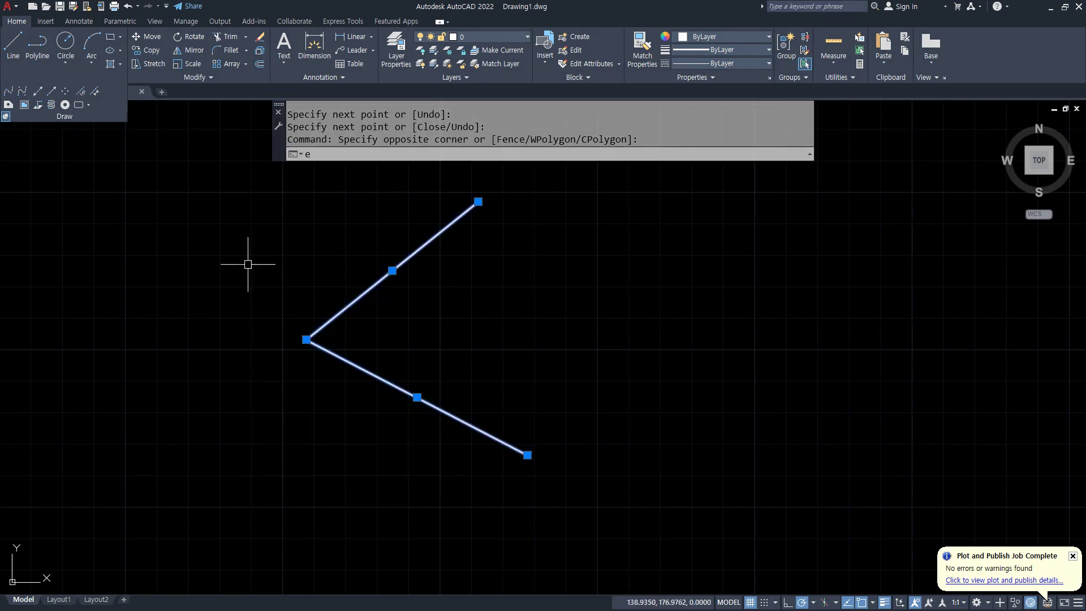
pyautogui.write('e')
pyautogui.press('Return')
# Draw two connected lines forming a tilted V: a steep left arm down to the vertex, and a shallow arm rising to the right
pyautogui.write('l')
pyautogui.press('Return')
pyautogui.click(231, 199)
pyautogui.click(309, 487)
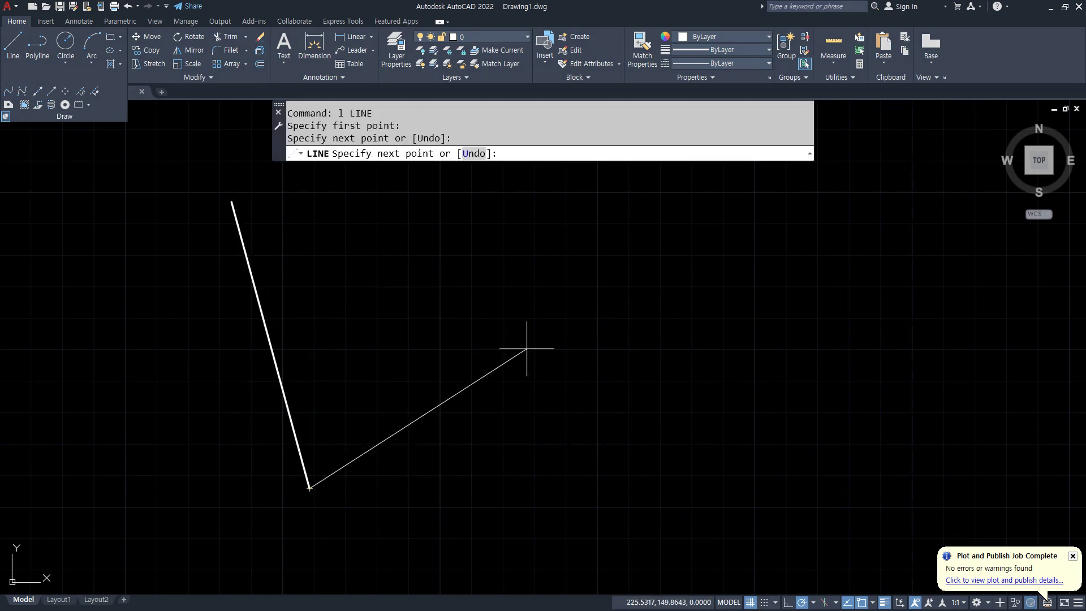
pyautogui.click(606, 372)
pyautogui.press('Return')
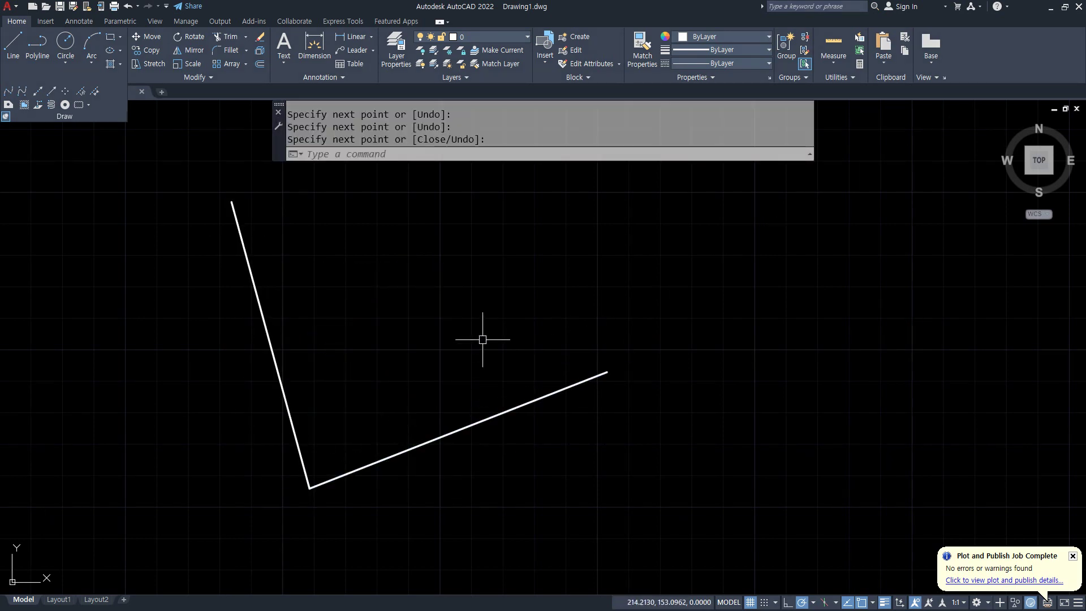
pyautogui.moveTo(429, 152); pyautogui.dragTo(397, 257)
pyautogui.moveTo(378, 323); pyautogui.dragTo(256, 608)
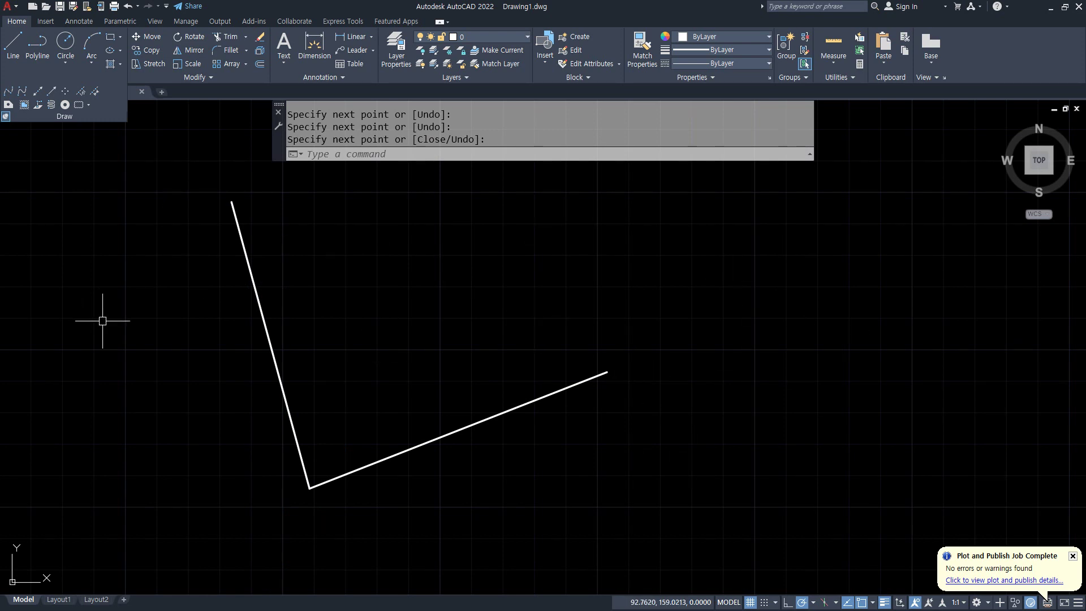
# Draw a circle centred on the angle's vertex crossing both lines, and trim it to the arc between them
pyautogui.write('c')
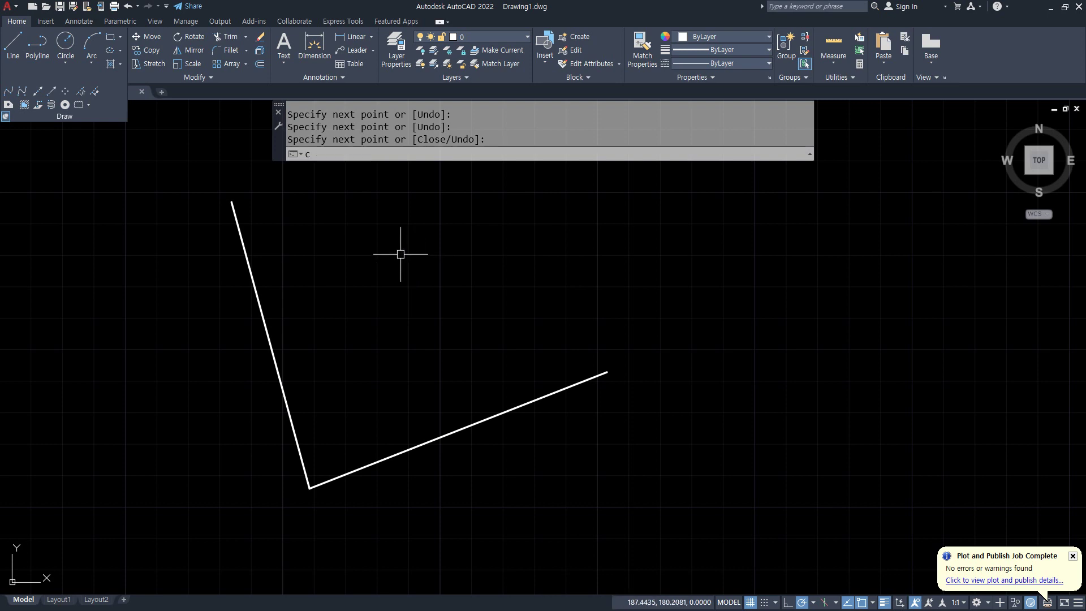
pyautogui.press('Return')
pyautogui.click(309, 488)
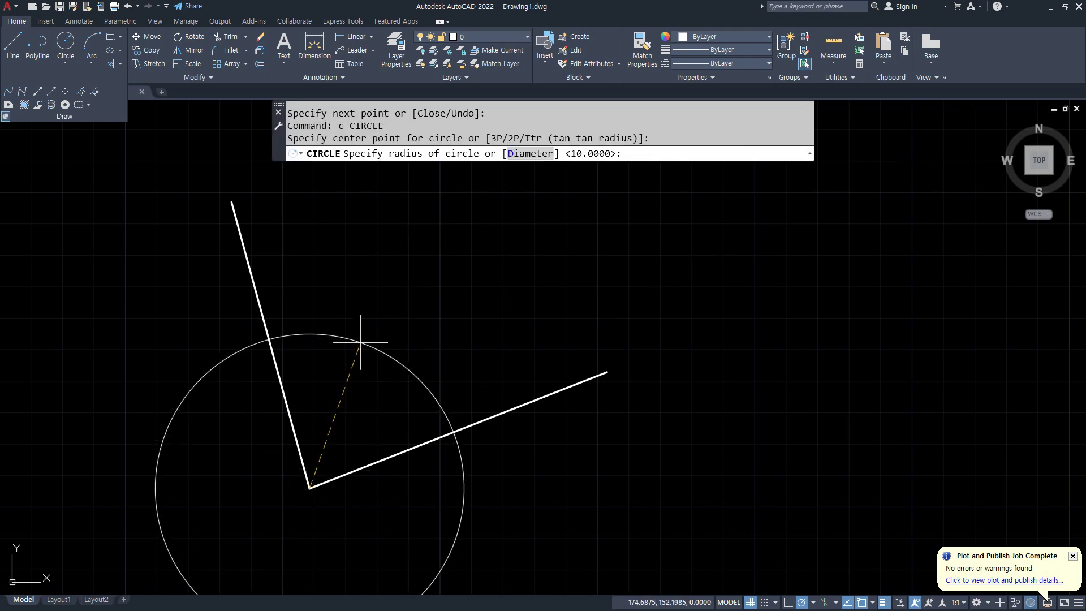
pyautogui.click(365, 343)
pyautogui.write('tr')
pyautogui.press('Return')
pyautogui.click(525, 518)
pyautogui.press('Return')
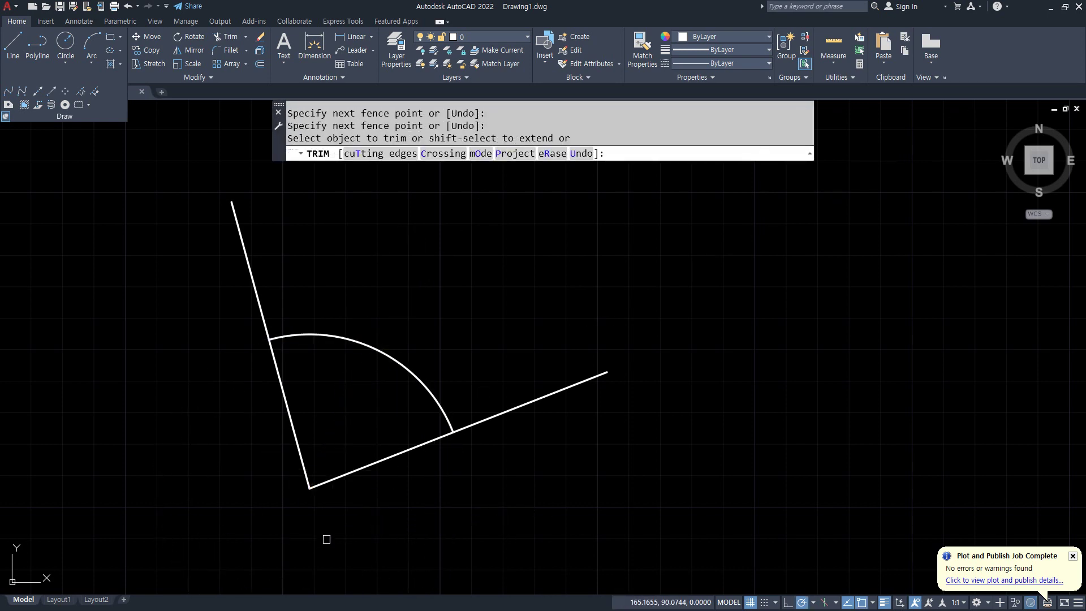
pyautogui.press('Return')
# Draw a line from the angle's vertex to the midpoint of the arc
pyautogui.write('l')
pyautogui.press('Return')
pyautogui.click(309, 488)
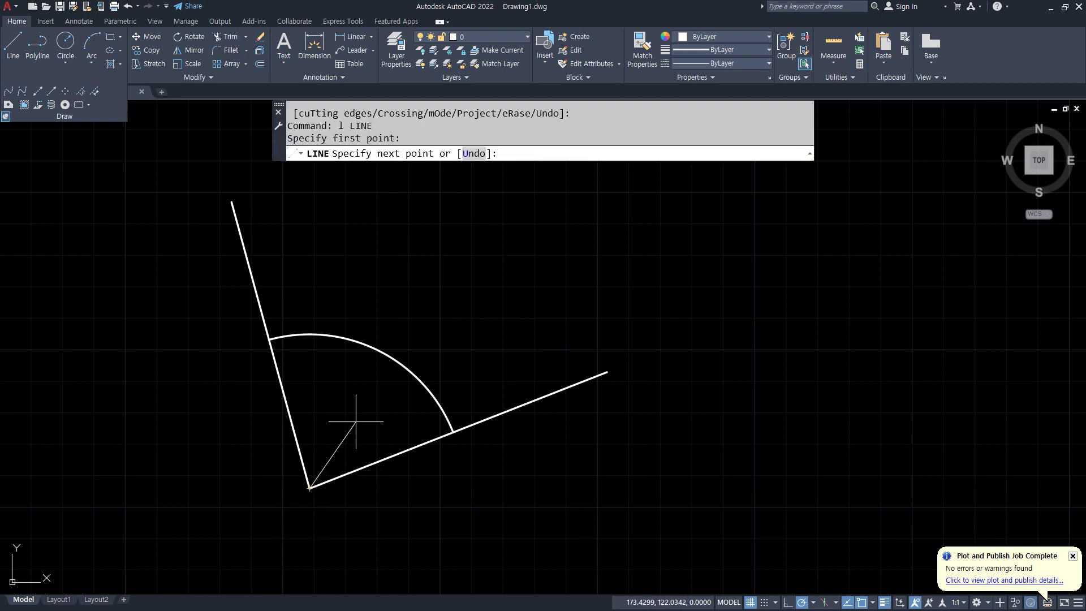
pyautogui.click(379, 351)
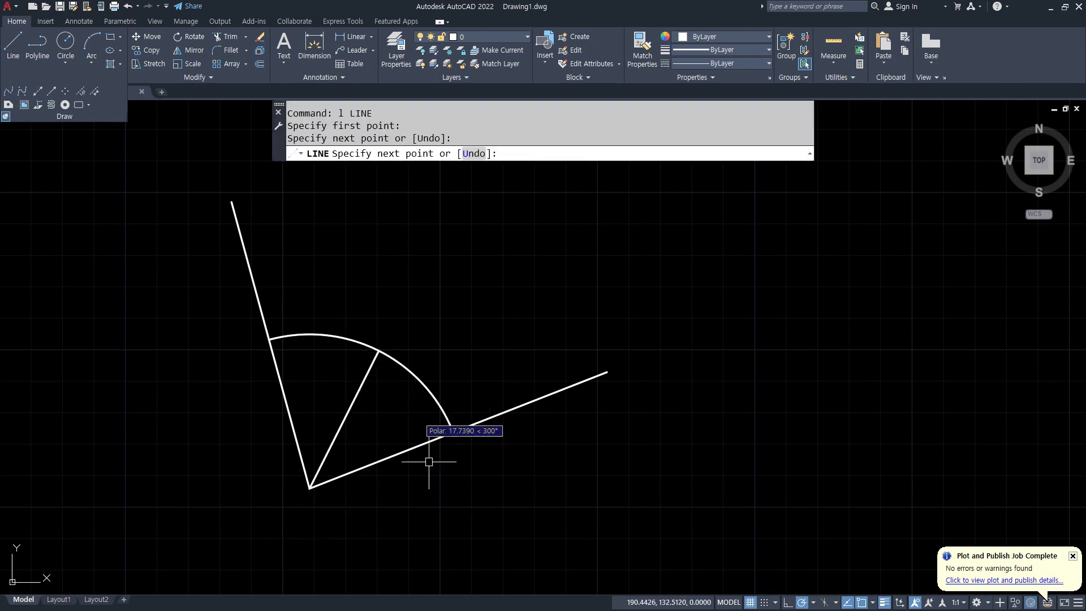
pyautogui.press('Return')
# Erase the line running from the vertex to the arc's midpoint
pyautogui.click(393, 417)
pyautogui.click(328, 388)
pyautogui.write('e')
pyautogui.press('Return')
# Draw a construction line from the angle's vertex through the midpoint of the arc
pyautogui.write('x')
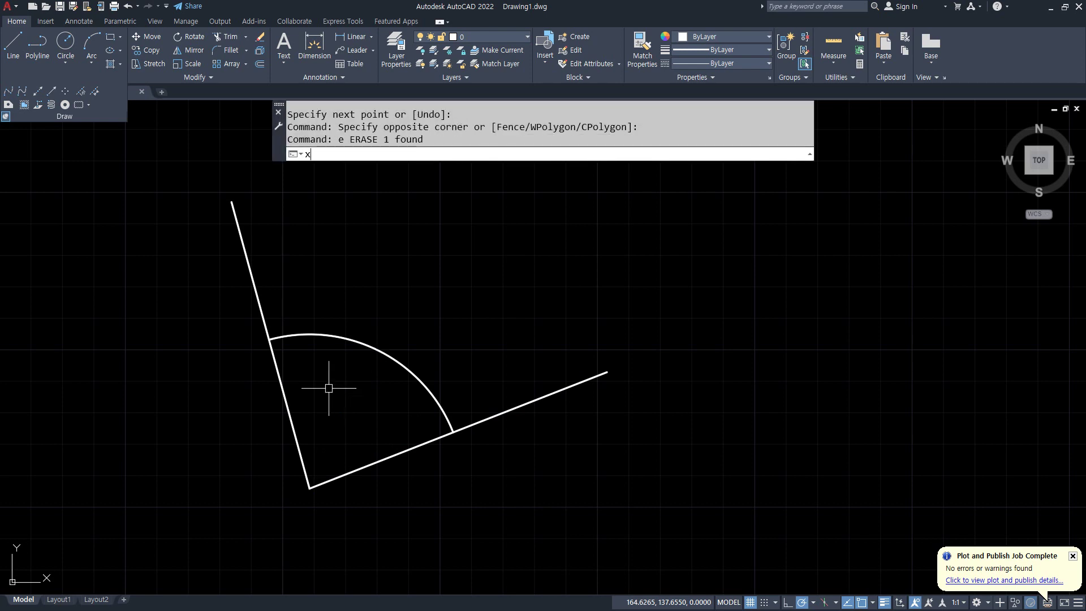
pyautogui.write('l')
pyautogui.press('Return')
pyautogui.click(309, 487)
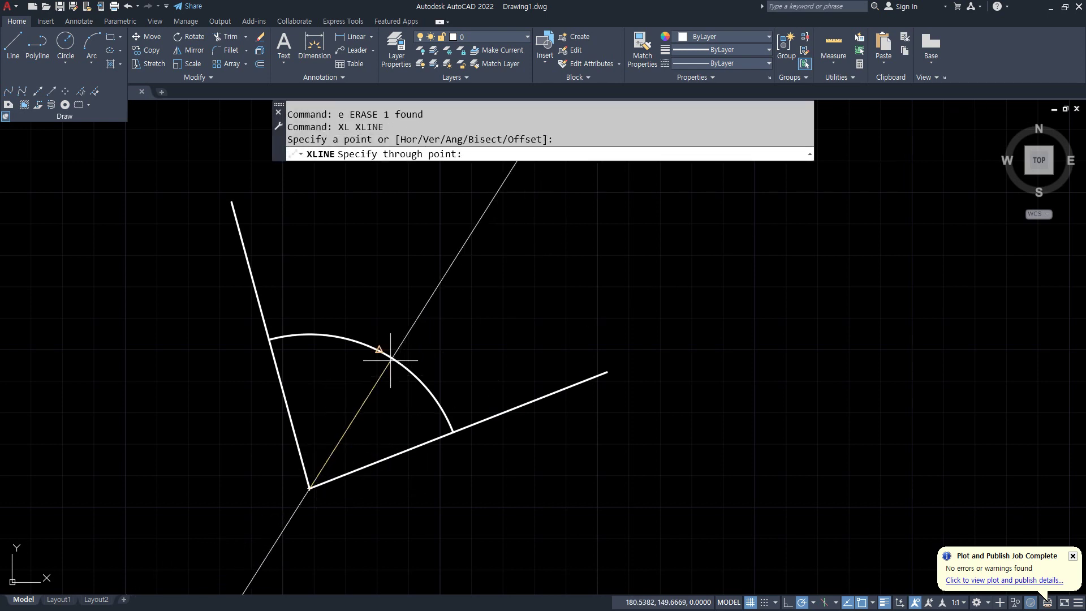
pyautogui.click(378, 350)
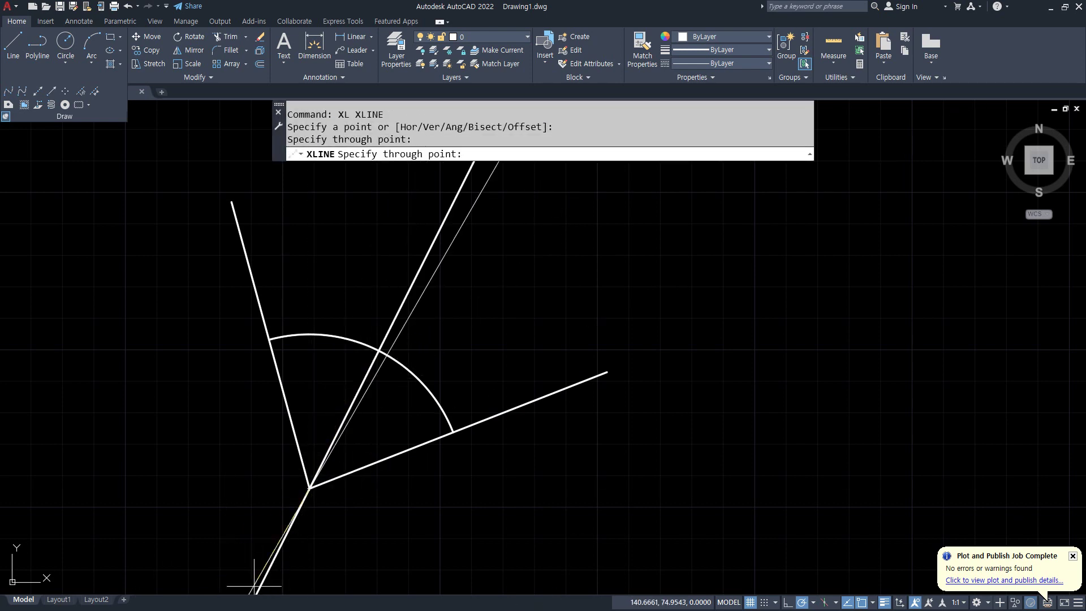
pyautogui.press('Return')
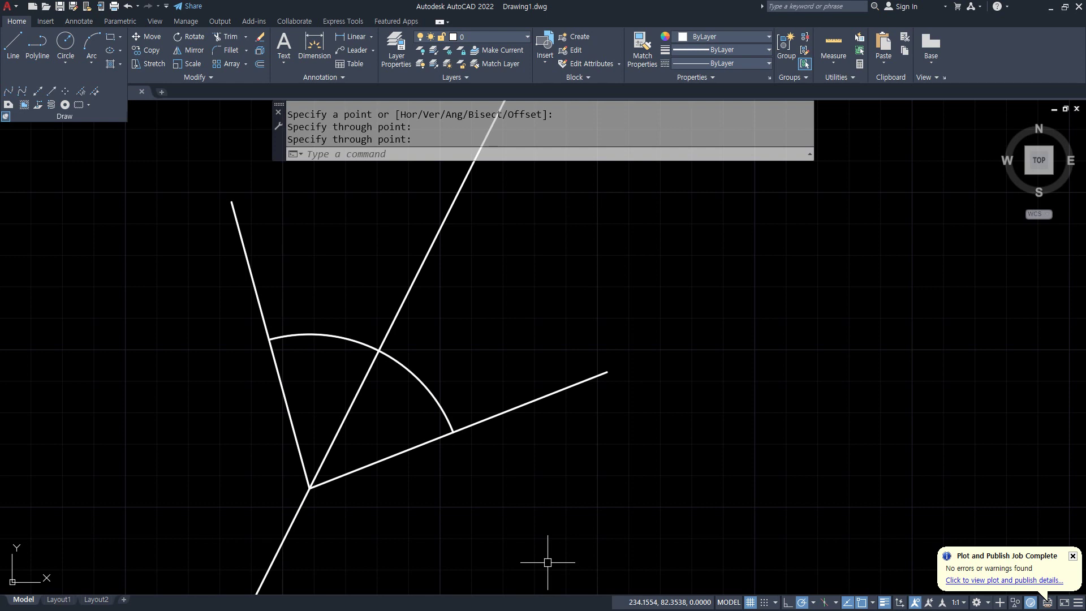
# Erase the construction line and the arc, leaving only the two lines of the angle
pyautogui.click(435, 398)
pyautogui.click(363, 376)
pyautogui.press('Delete')
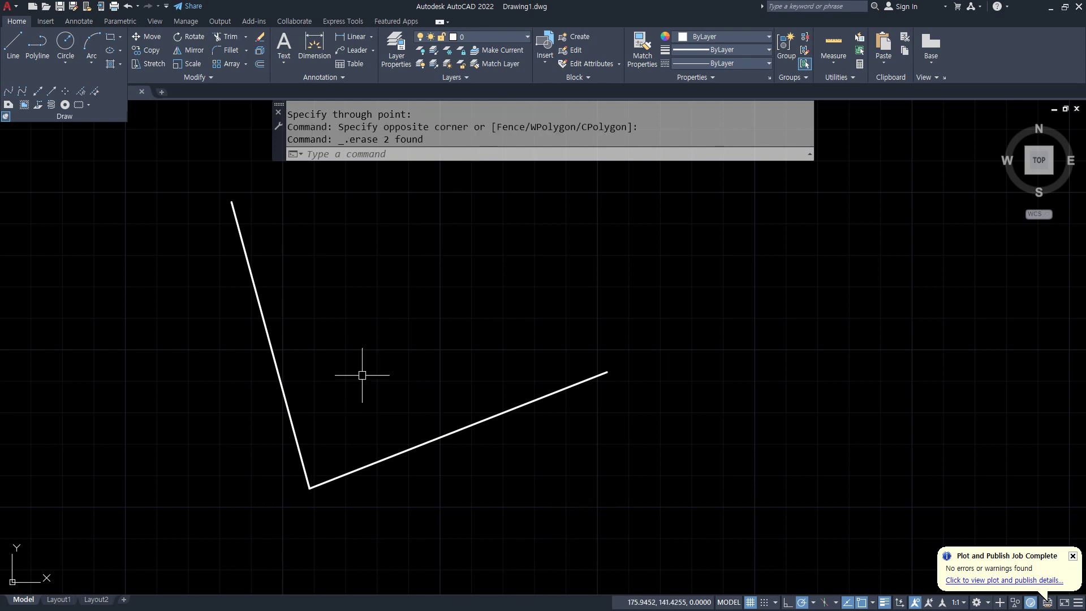
# Bisect the angle with an XLINE using the Bisect option, from the vertex to the right line's end and the left line's end
pyautogui.write('xl')
pyautogui.press('Return')
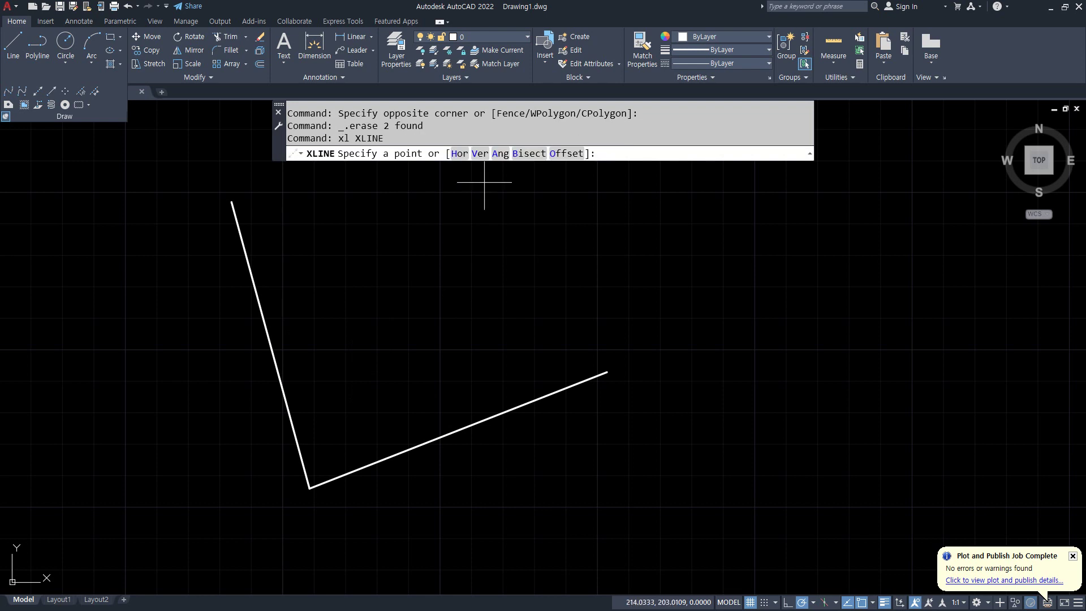
pyautogui.moveTo(546, 175)
pyautogui.mouseDown()
pyautogui.moveTo(540, 136)
pyautogui.moveTo(540, 180)
pyautogui.mouseUp()
pyautogui.press('Escape')
pyautogui.click(533, 153)
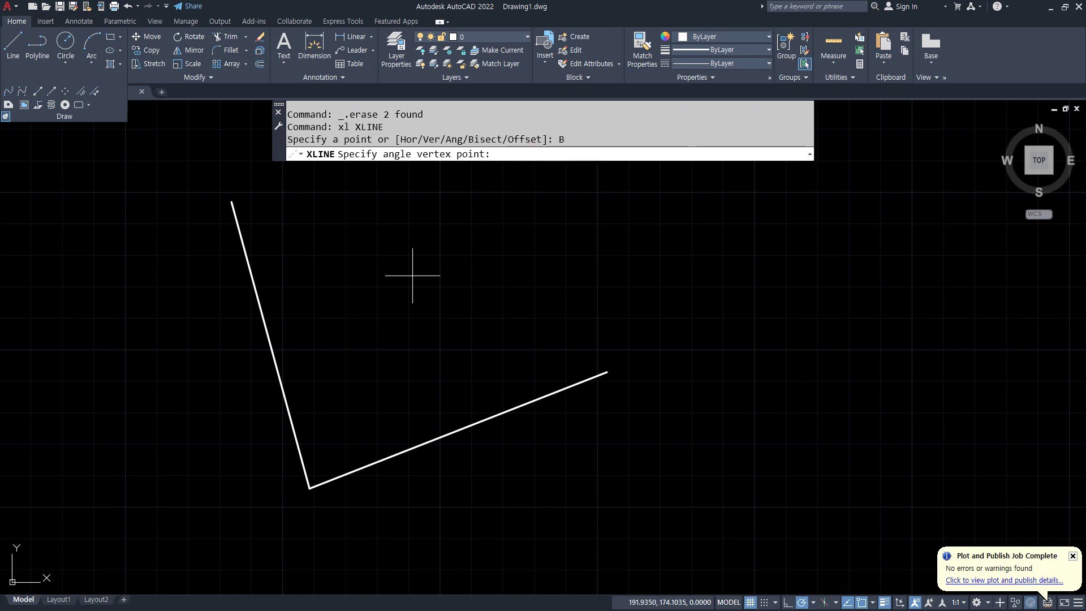
pyautogui.click(309, 488)
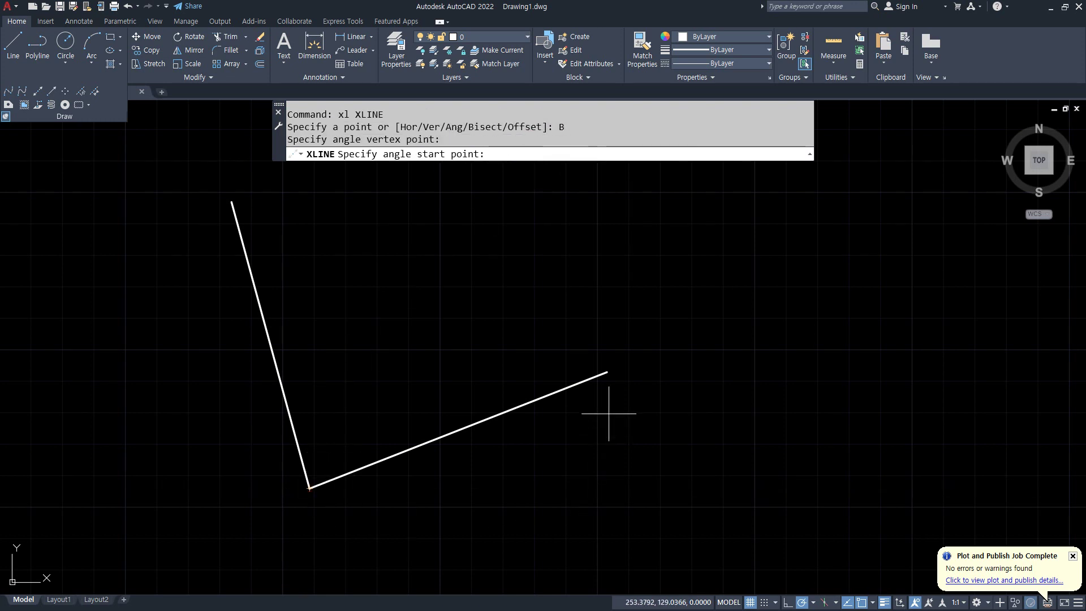
pyautogui.click(607, 372)
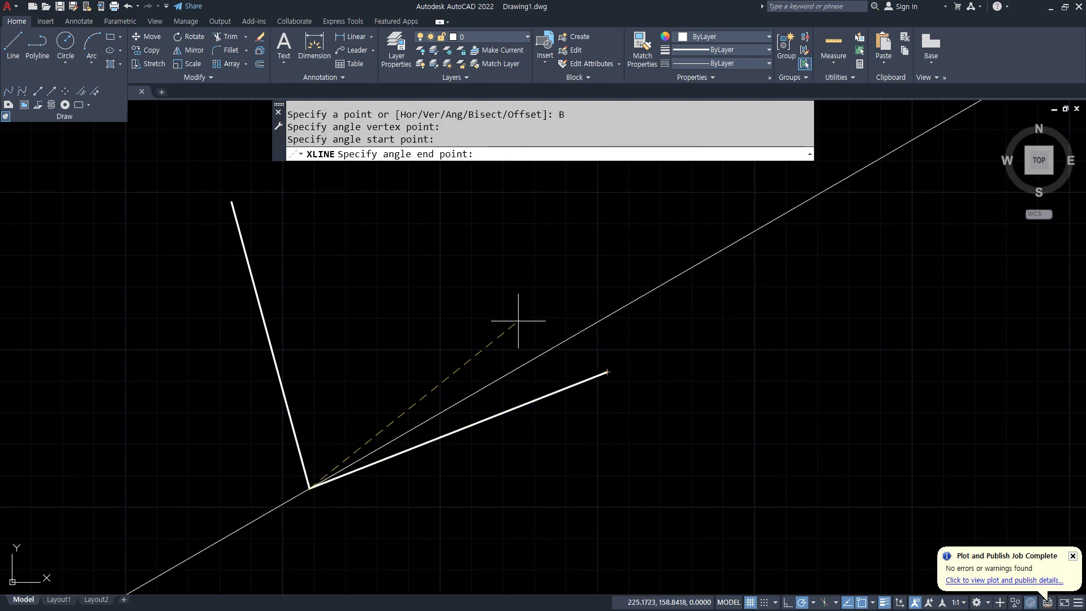
pyautogui.click(232, 202)
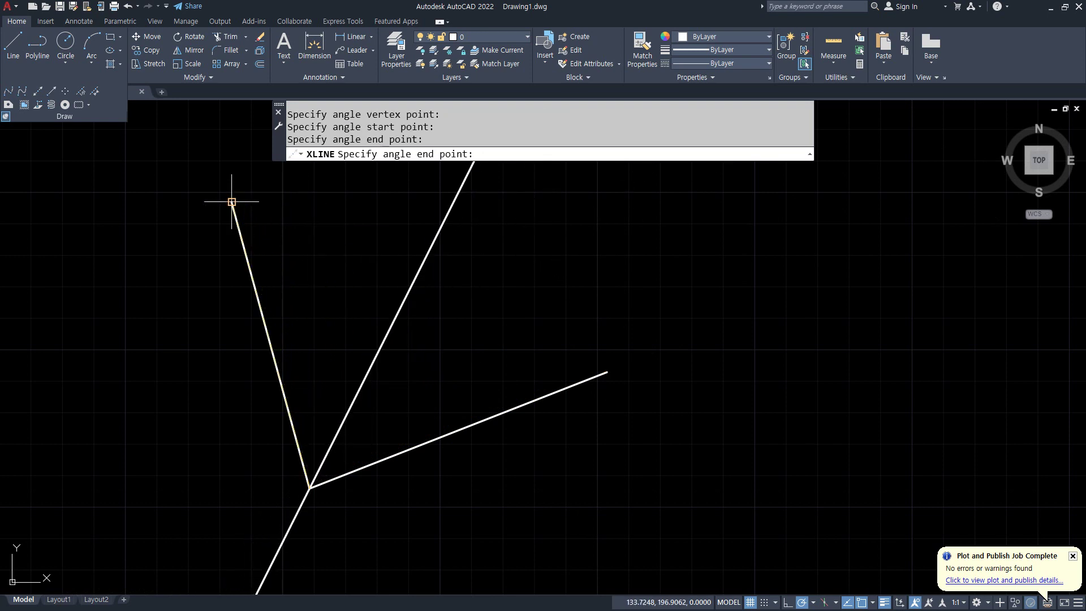
pyautogui.press('Escape')
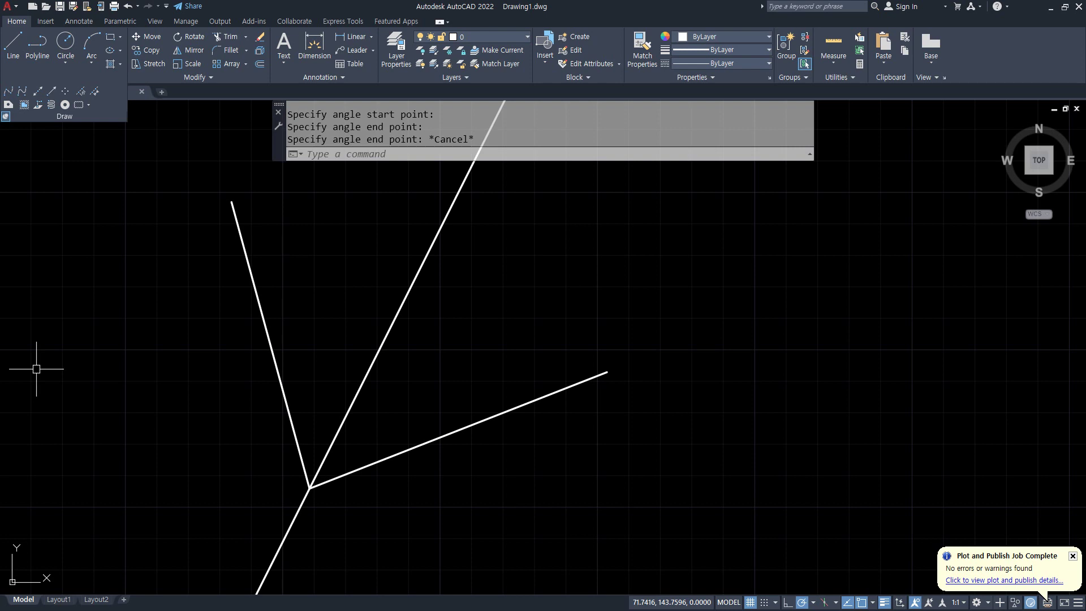
# Erase the construction line that bisects the angle between the two lines
pyautogui.click(441, 290)
pyautogui.click(330, 238)
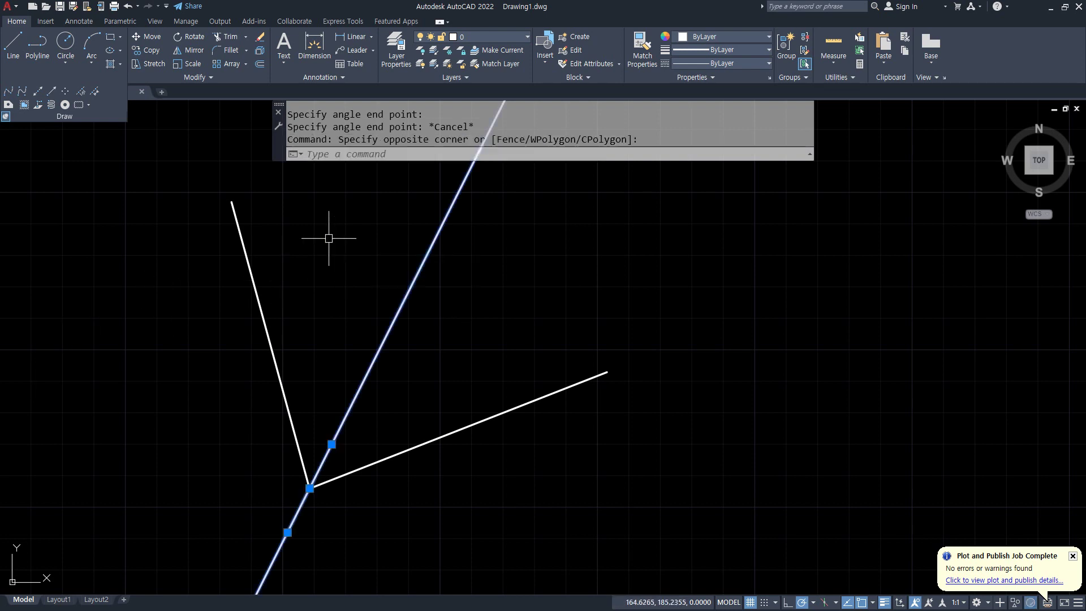
pyautogui.write('e')
pyautogui.press('Return')
# Draw an XLINE with the Bisect option from the angle's vertex, using the right line's end and the left line's end
pyautogui.write('XL')
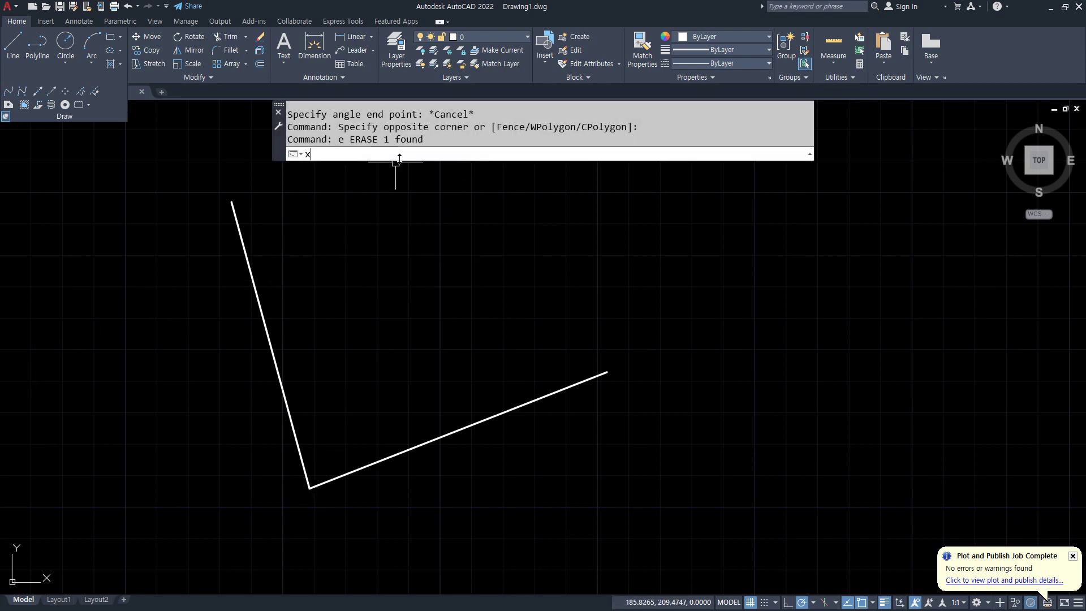
pyautogui.press('Return')
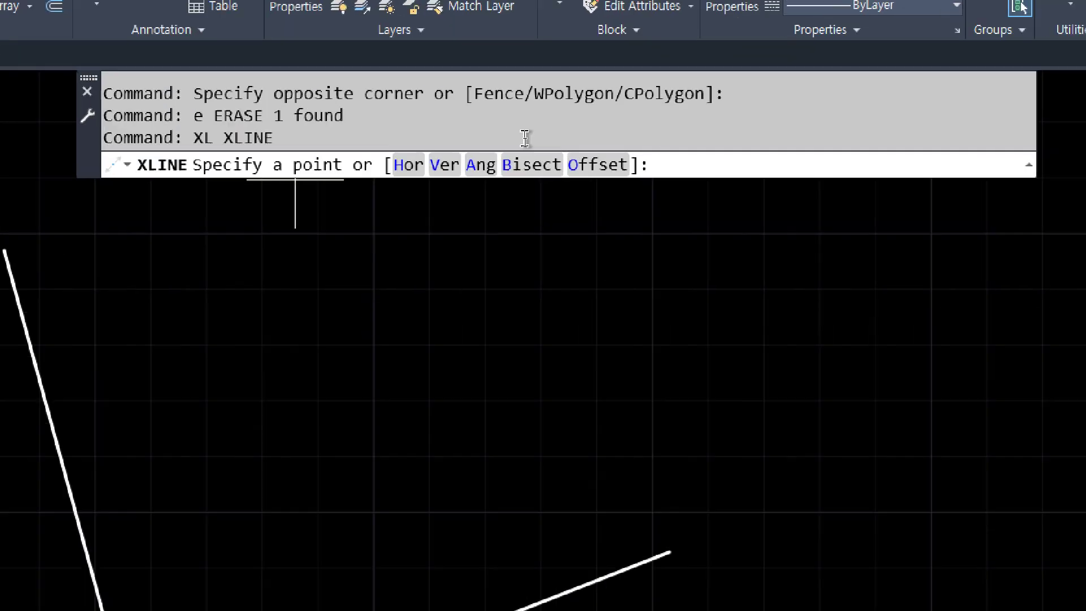
pyautogui.click(536, 179)
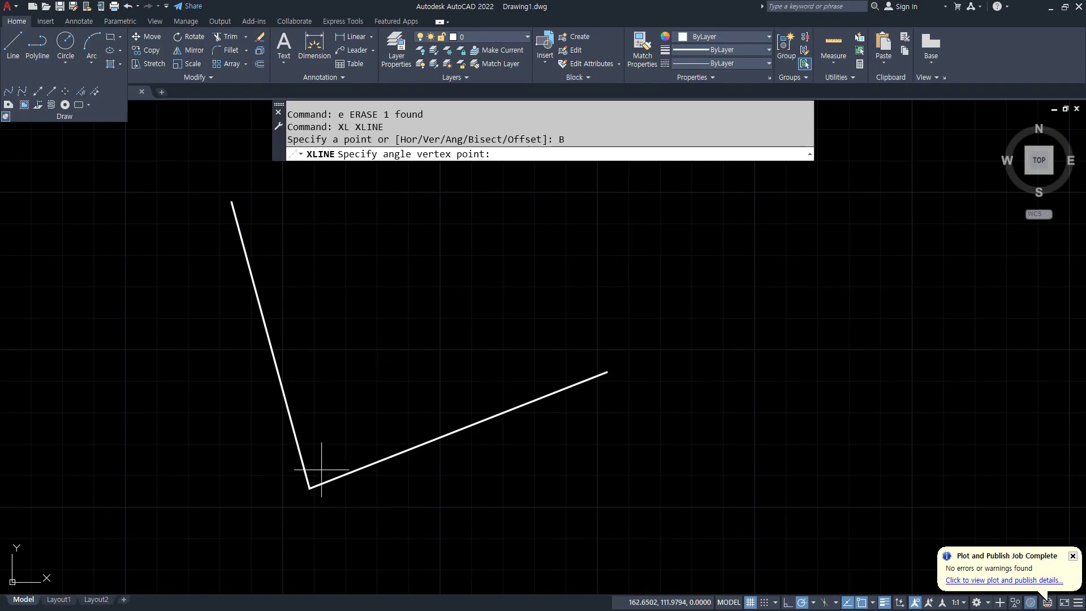
pyautogui.click(309, 487)
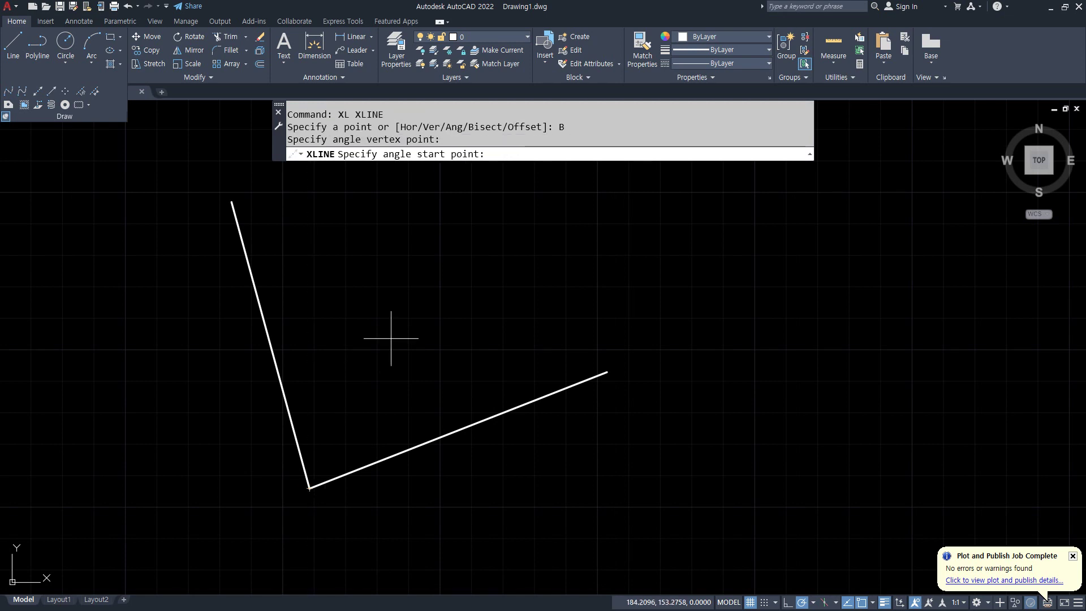
pyautogui.click(607, 371)
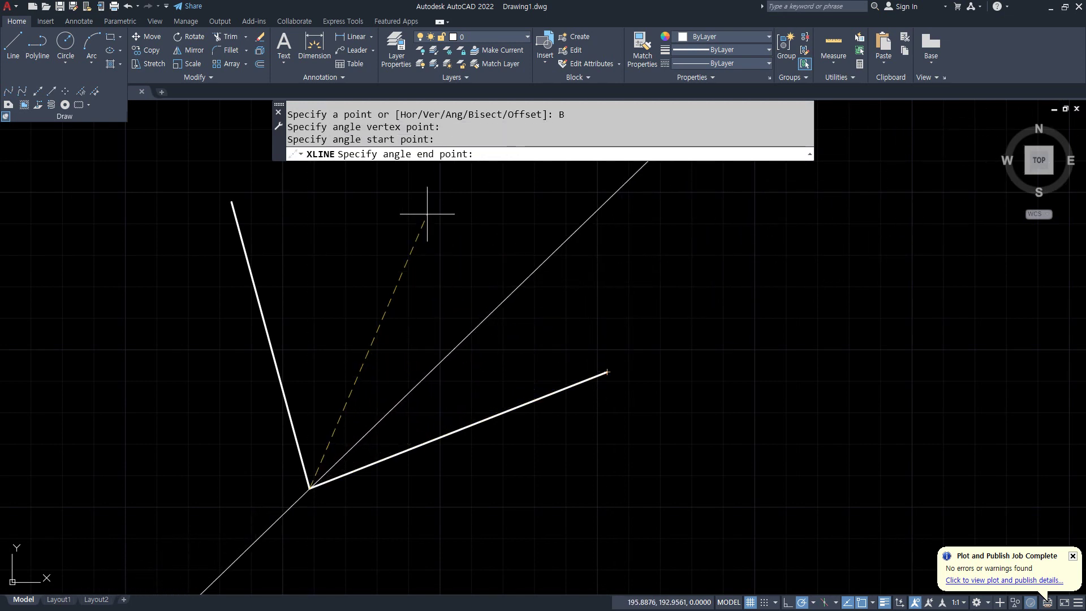
pyautogui.click(231, 202)
pyautogui.press('Return')
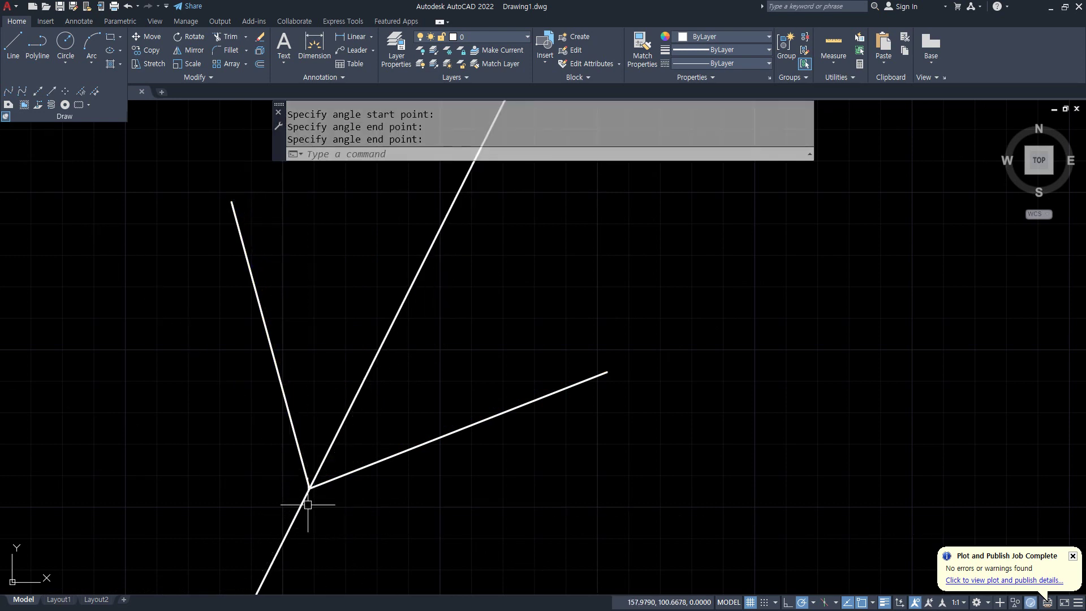
pyautogui.moveTo(305, 495)
pyautogui.mouseDown()
pyautogui.moveTo(293, 455)
pyautogui.moveTo(311, 478)
pyautogui.mouseUp()
pyautogui.moveTo(611, 355); pyautogui.dragTo(622, 379)
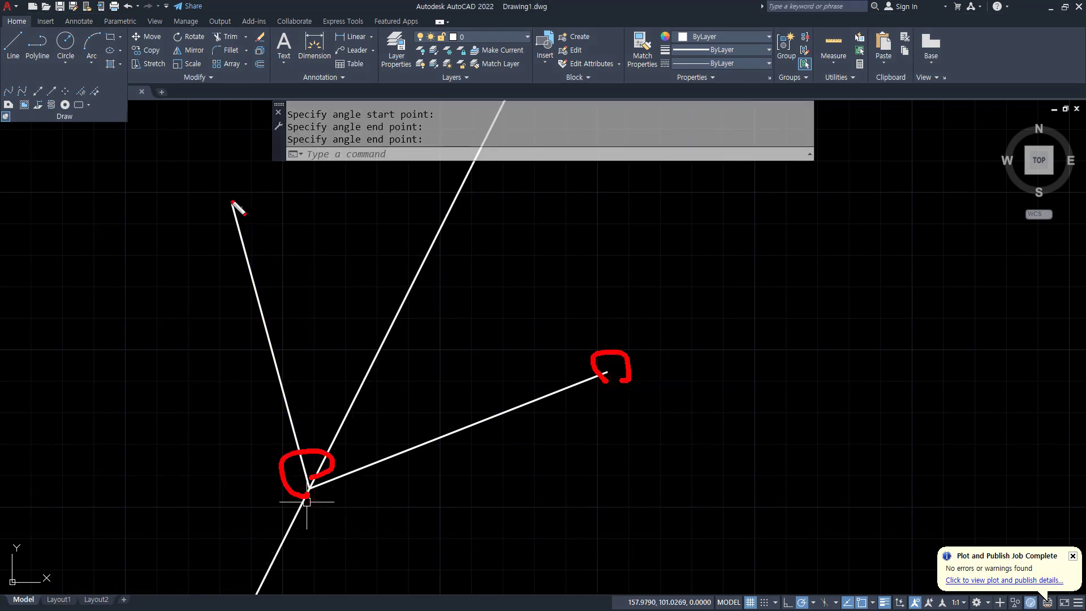
pyautogui.moveTo(249, 216)
pyautogui.mouseDown()
pyautogui.moveTo(276, 207)
pyautogui.moveTo(243, 221)
pyautogui.mouseUp()
pyautogui.press('Escape')
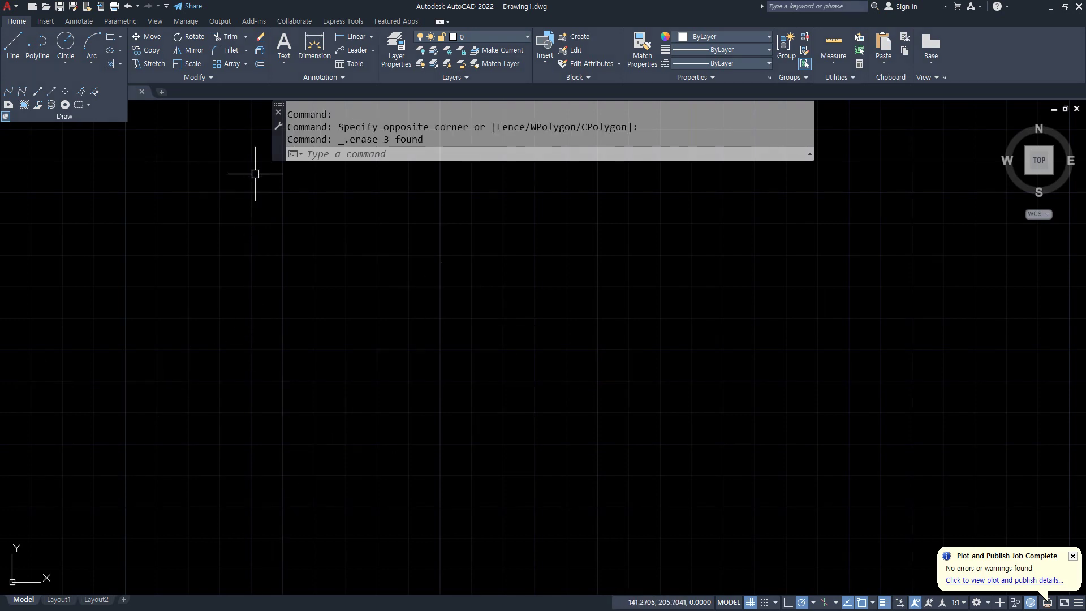
# Draw five rays from one start point with RAY, fanning from horizontal right through vertical to the upper left
pyautogui.write('ray')
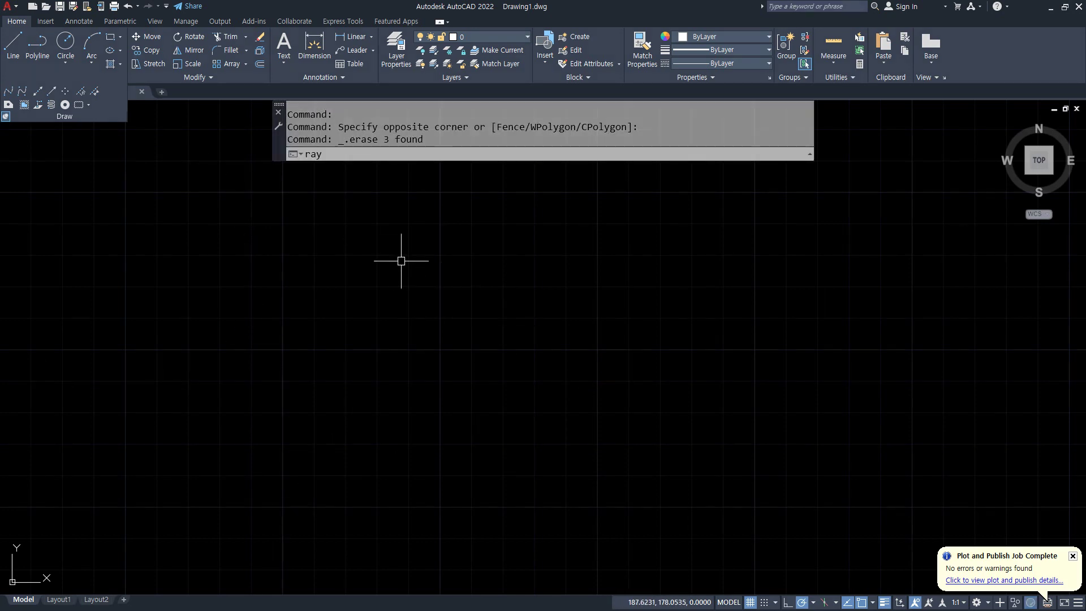
pyautogui.press('Return')
pyautogui.click(434, 365)
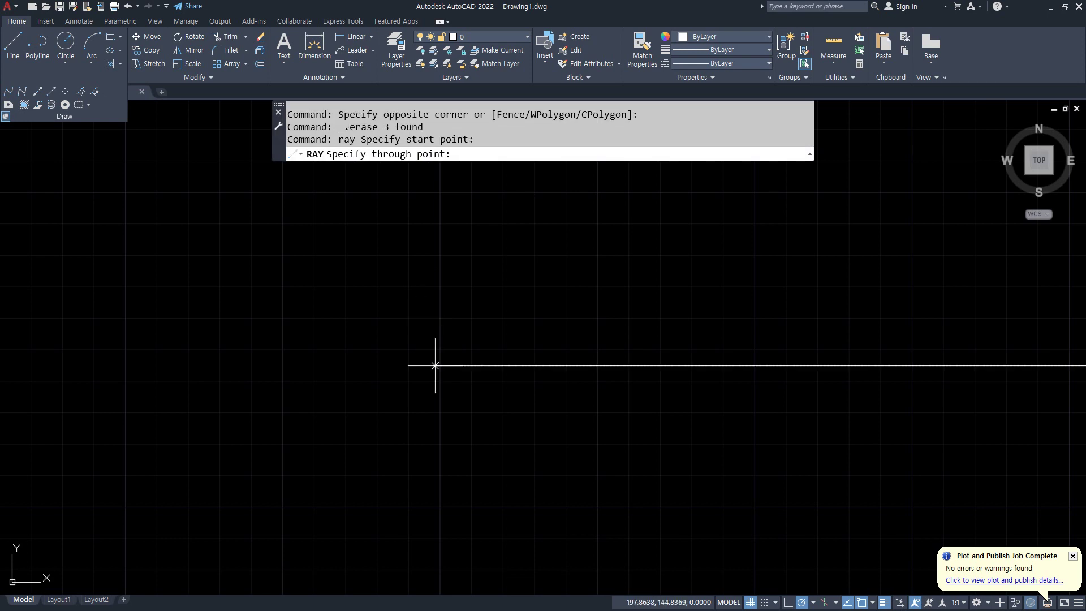
pyautogui.click(691, 364)
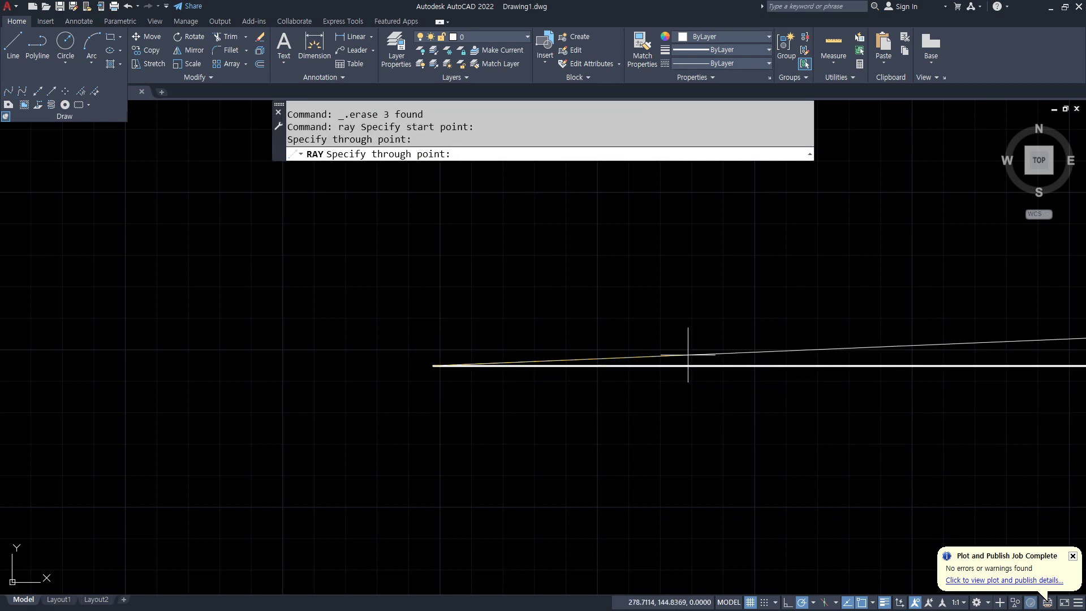
pyautogui.click(635, 285)
pyautogui.click(523, 231)
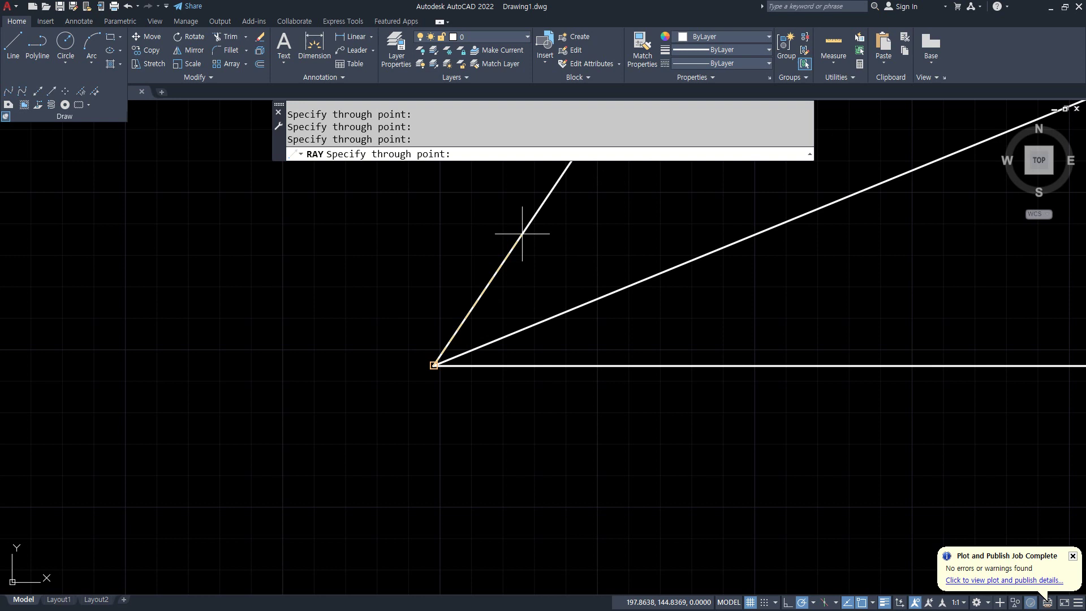
pyautogui.click(434, 226)
pyautogui.click(355, 243)
pyautogui.press('Return')
pyautogui.press('Return')
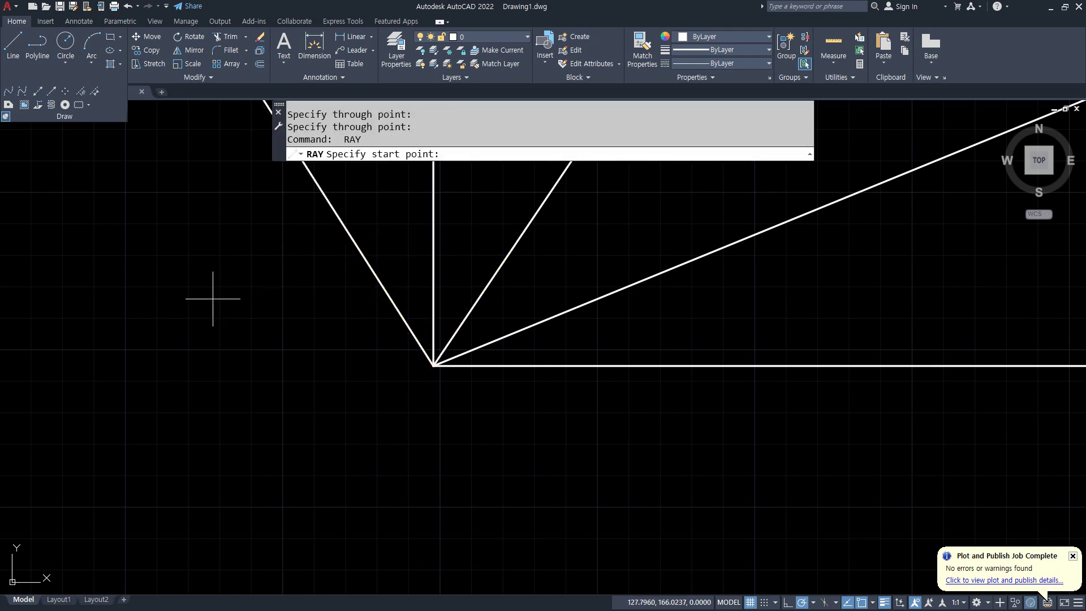
pyautogui.press('Escape')
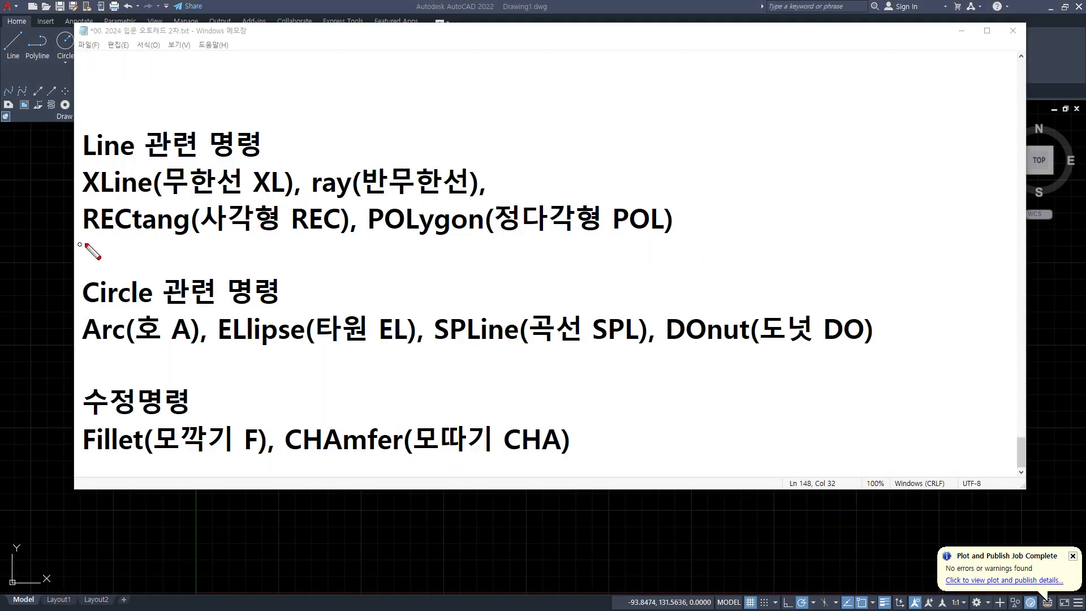
pyautogui.moveTo(80, 235); pyautogui.dragTo(720, 234)
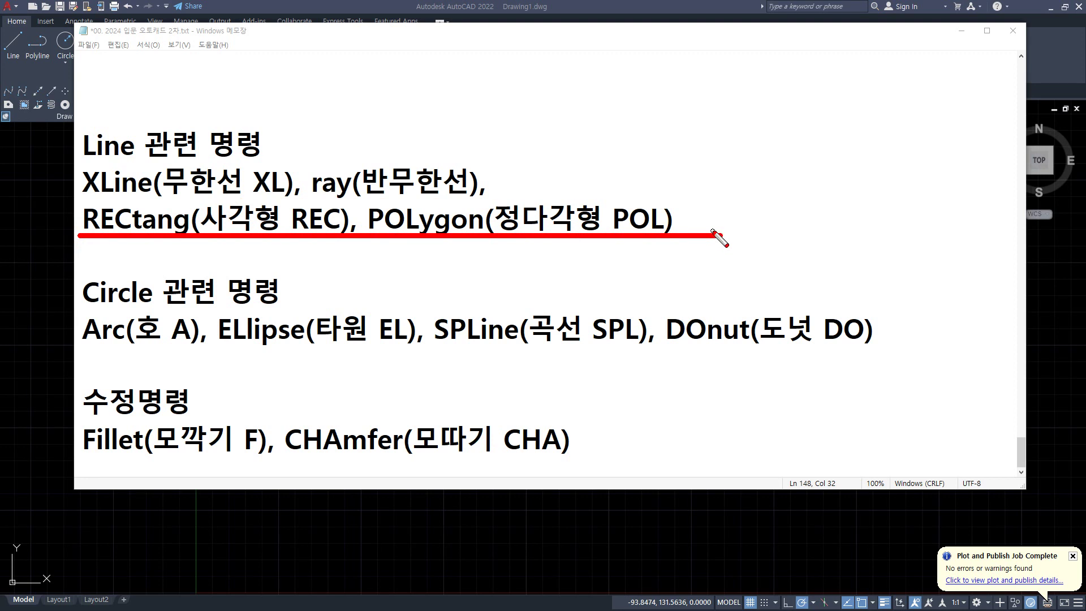
pyautogui.press('Escape')
# In the Notepad command list, put "PolyLine (폴리선) - " in front of "RECtang(사각형 REC), POLygon(정다각형 POL)" on the same line
pyautogui.click(565, 184)
pyautogui.press('Return')
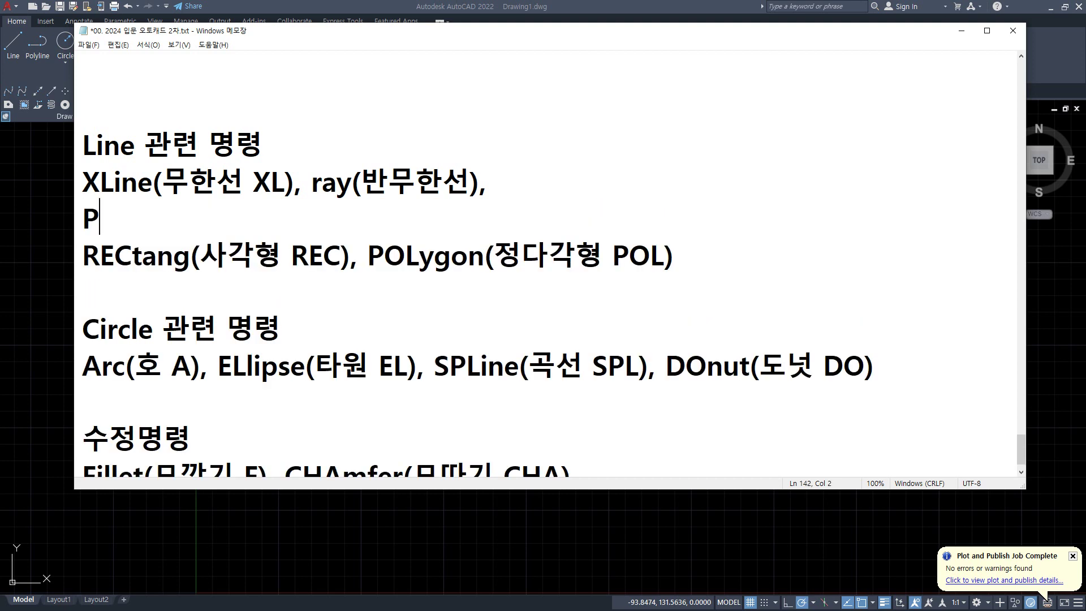
pyautogui.write('PolyLine')
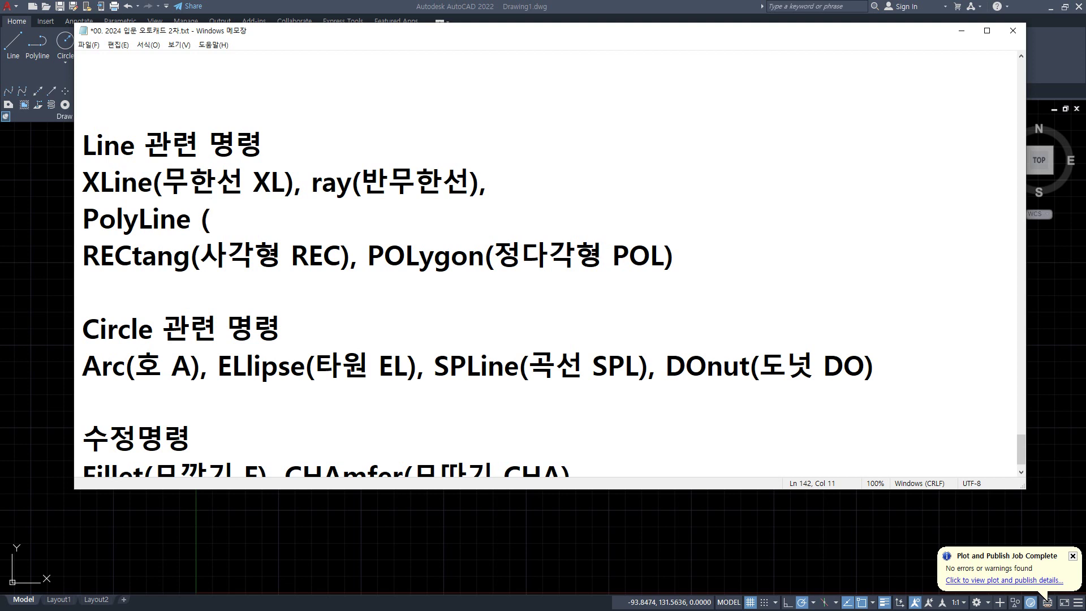
pyautogui.write('(폴리선) - RECtang(사각형 REC), POLygon(정다각형 POL')
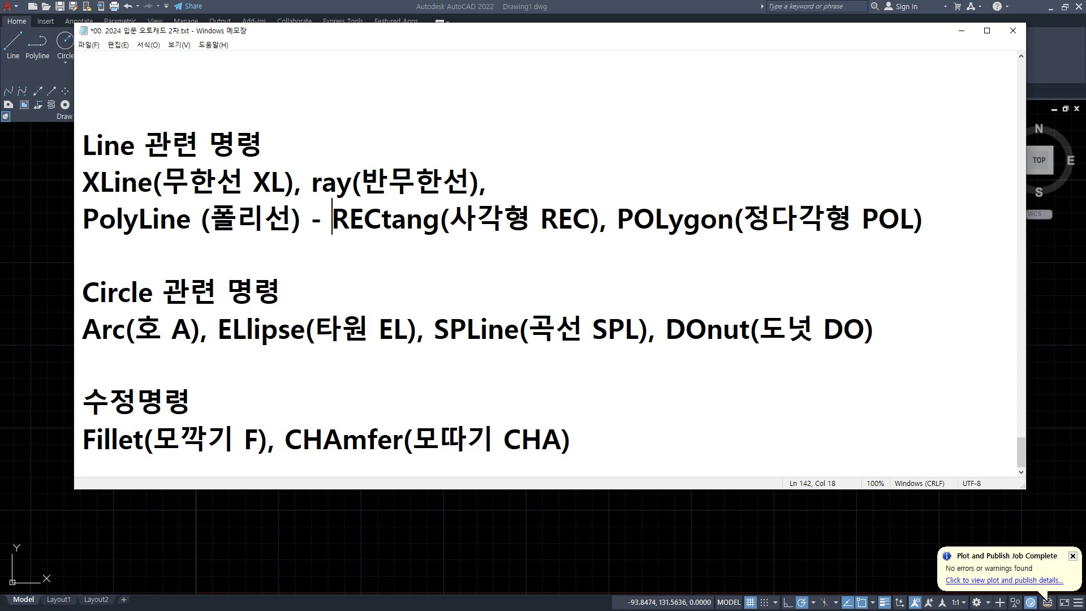
# Switch to AutoCAD and draw four connected LINE segments as an open rectangular shape, the top segment about 122 units long
pyautogui.click(421, 534)
pyautogui.write('l')
pyautogui.press('Return')
pyautogui.click(313, 219)
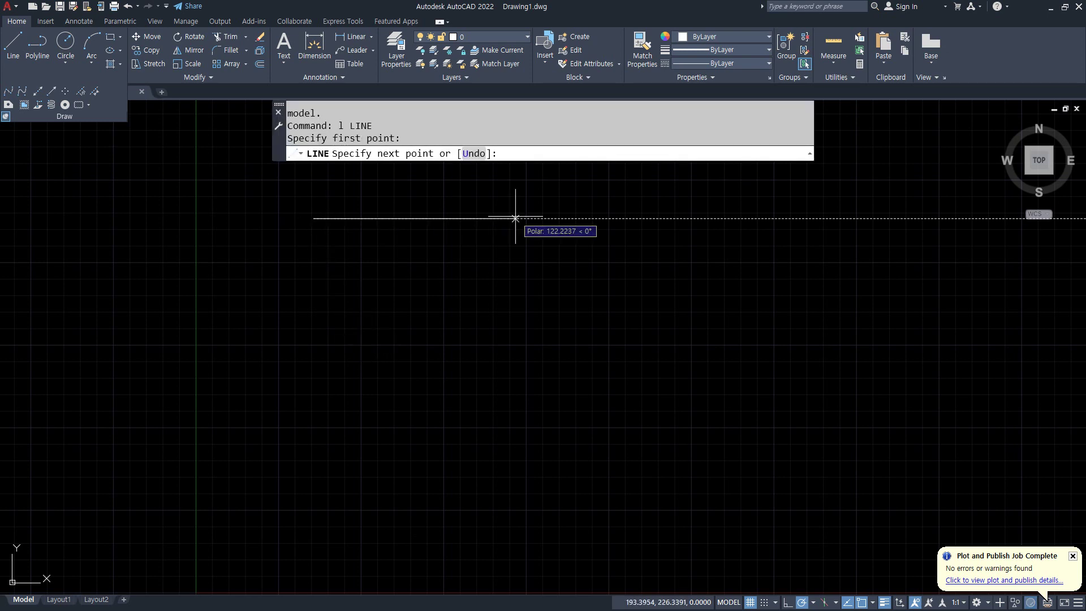
pyautogui.click(516, 218)
pyautogui.click(516, 343)
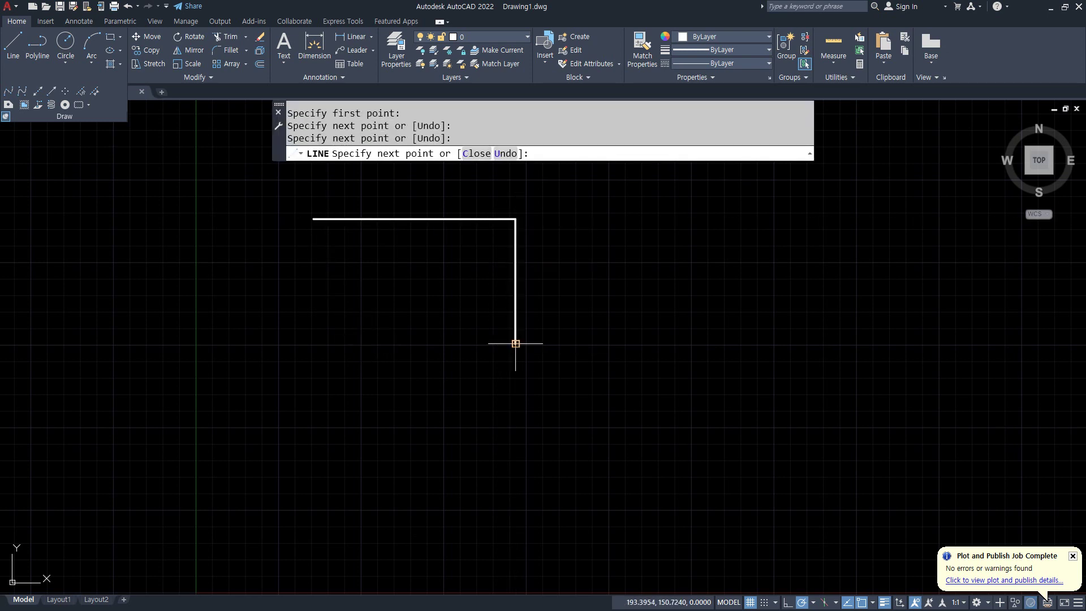
pyautogui.click(361, 343)
pyautogui.click(362, 271)
pyautogui.press('Return')
# Select the four line segments one by one to check whether they are separate objects, and clear the selection
pyautogui.click(426, 218)
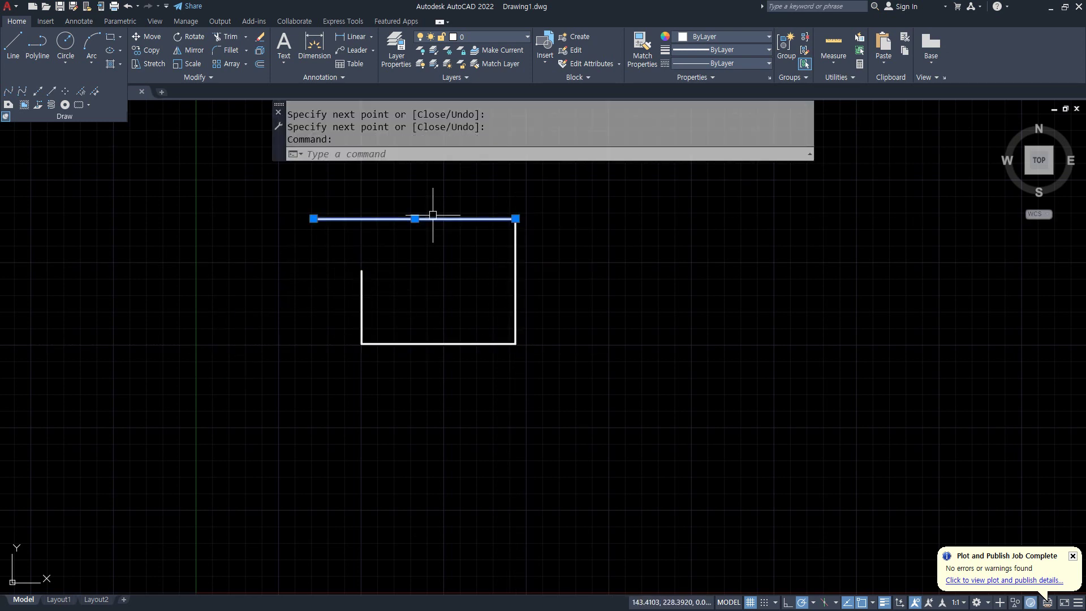
pyautogui.click(515, 282)
pyautogui.click(447, 343)
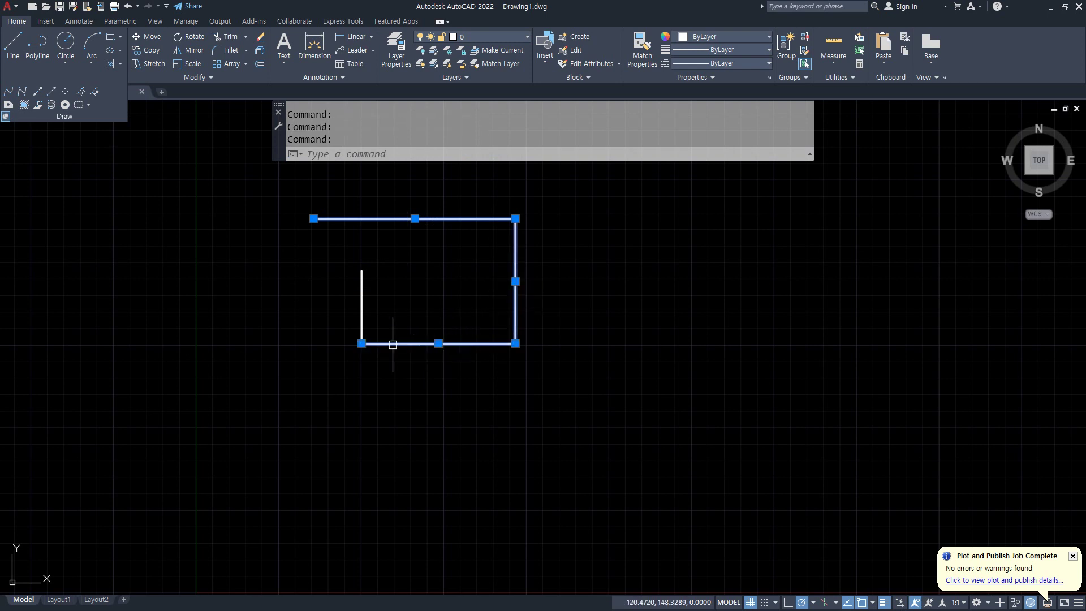
pyautogui.click(361, 303)
pyautogui.press('Escape')
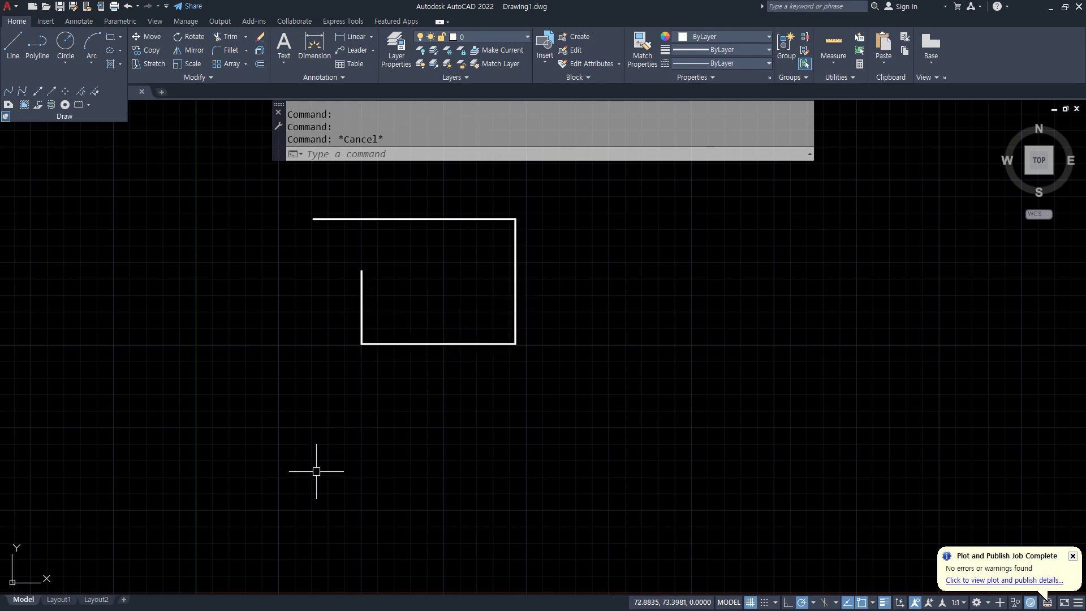
# Draw an open four-segment polyline beside the line shape, with a horizontal top, slanted right side, horizontal bottom and short vertical left side
pyautogui.write('pl')
pyautogui.press('Return')
pyautogui.moveTo(527, 330); pyautogui.dragTo(407, 367, button='middle')
pyautogui.click(466, 263)
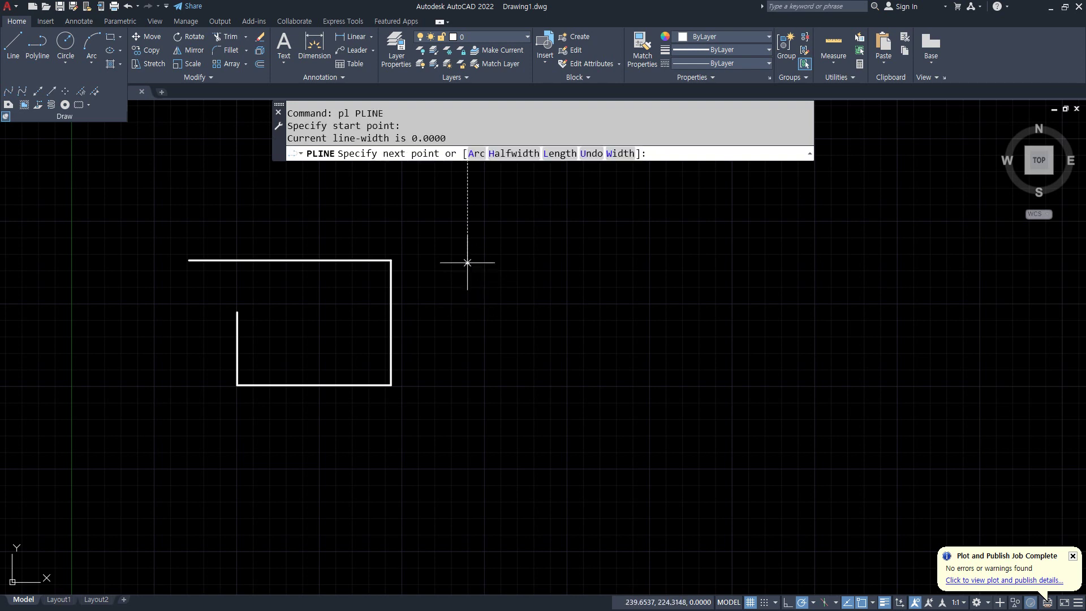
pyautogui.click(618, 263)
pyautogui.click(598, 378)
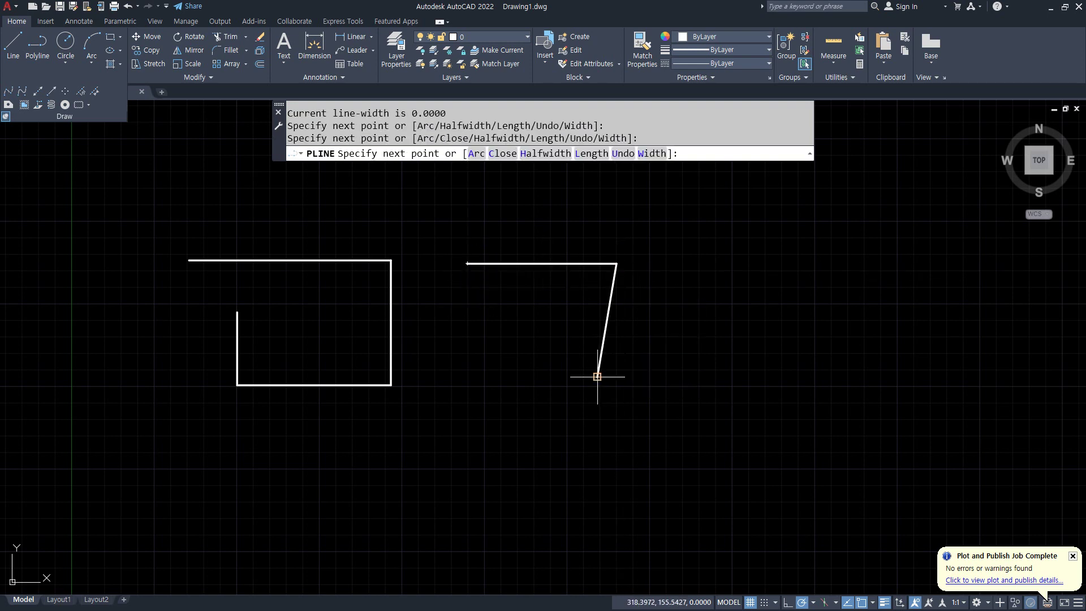
pyautogui.click(525, 377)
pyautogui.click(525, 311)
pyautogui.press('Return')
# Compare how the polyline selects as an object with how the top and bottom segments of the line shape select
pyautogui.click(529, 264)
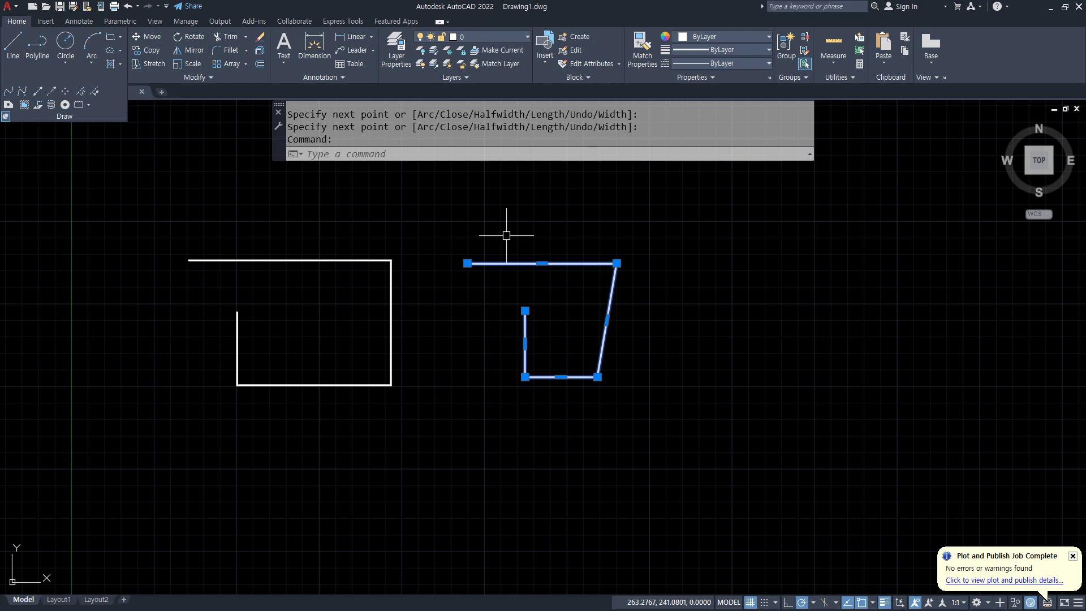
pyautogui.press('Escape')
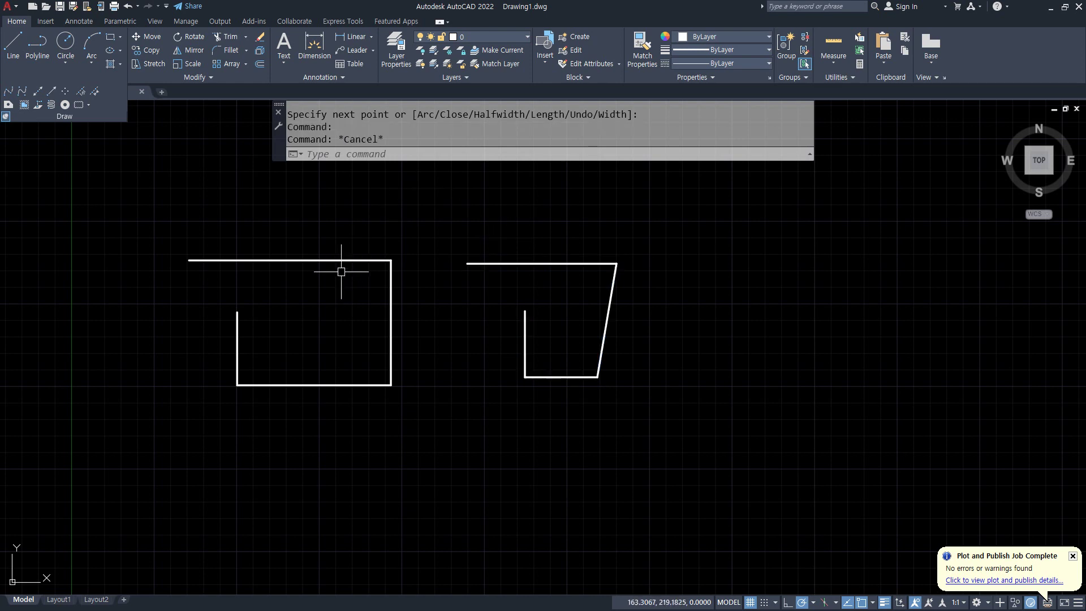
pyautogui.click(319, 260)
pyautogui.click(315, 385)
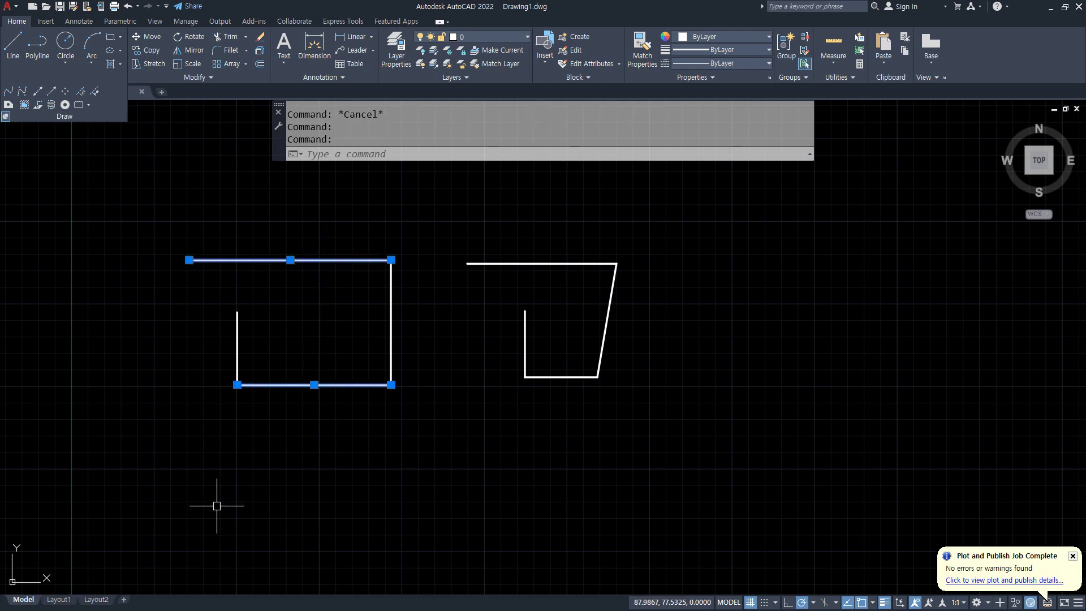
pyautogui.press('Escape')
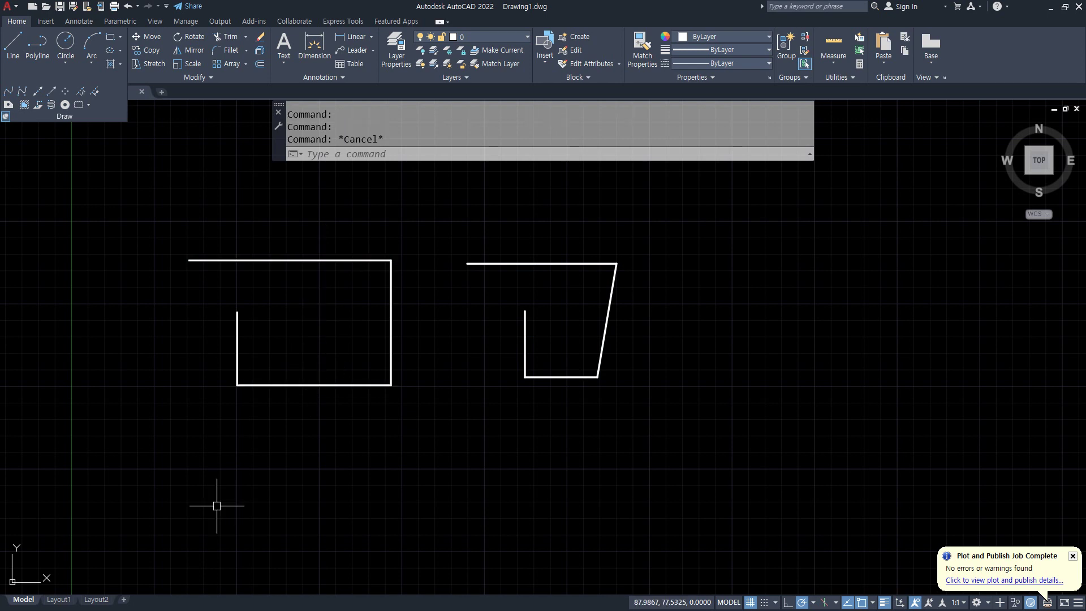
pyautogui.click(567, 262)
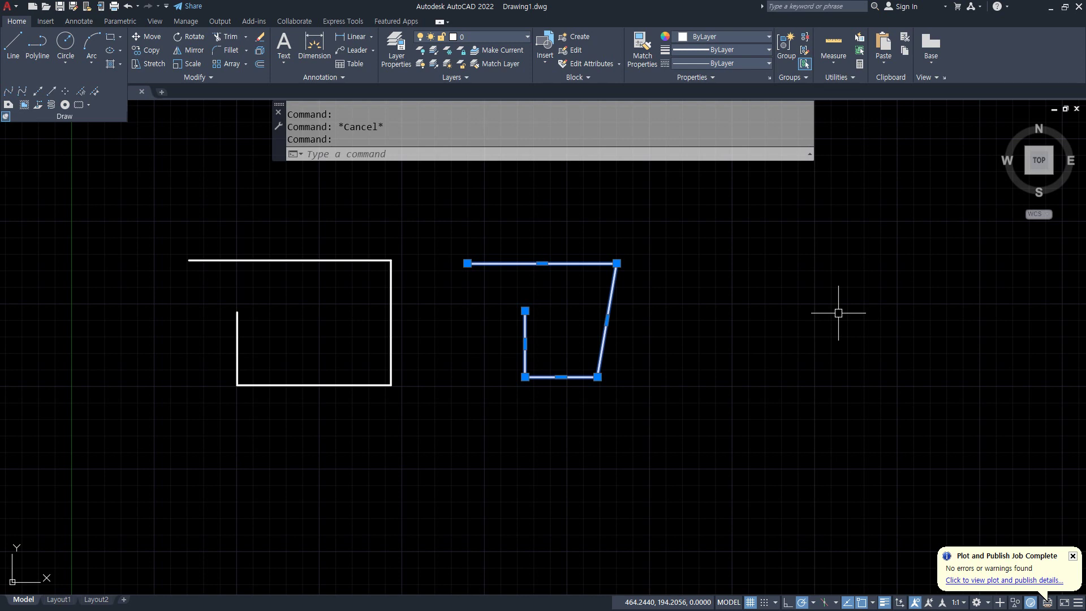
# Erase the line segments and the polyline together with a crossing selection
pyautogui.click(735, 222)
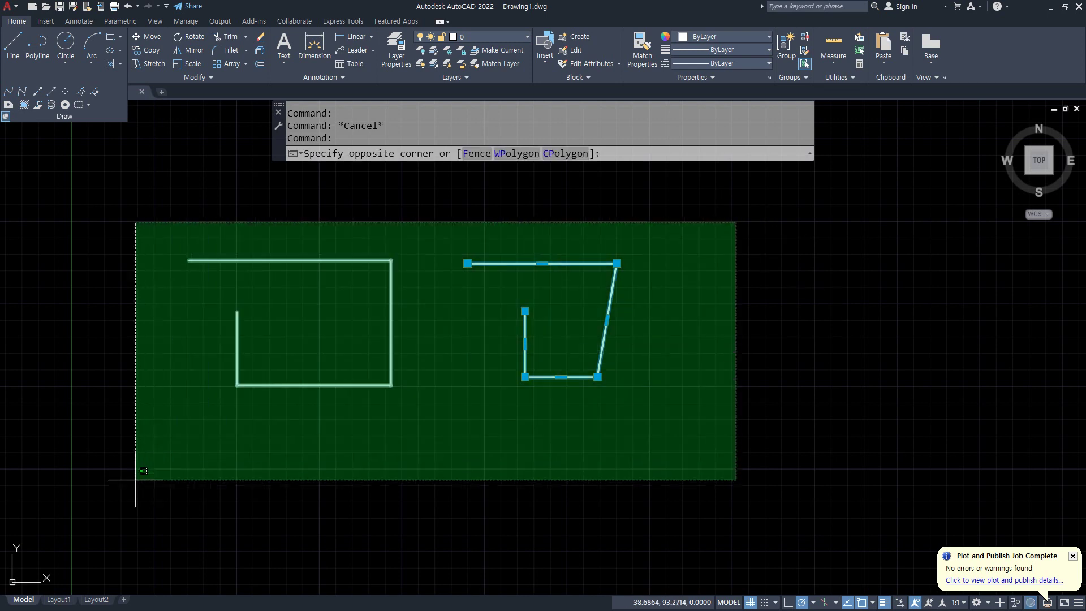
pyautogui.click(135, 480)
pyautogui.press('Delete')
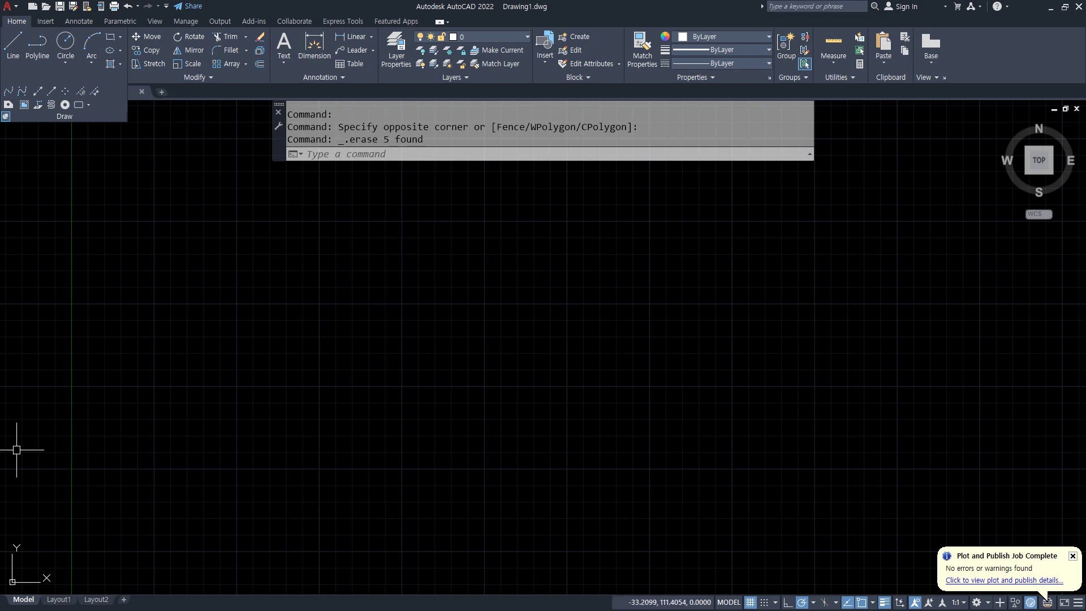
# Switch to the Notepad command list and add numbered items 1. and 2. on new lines below the PolyLine entry
pyautogui.hotkey('alt', 'Tab')
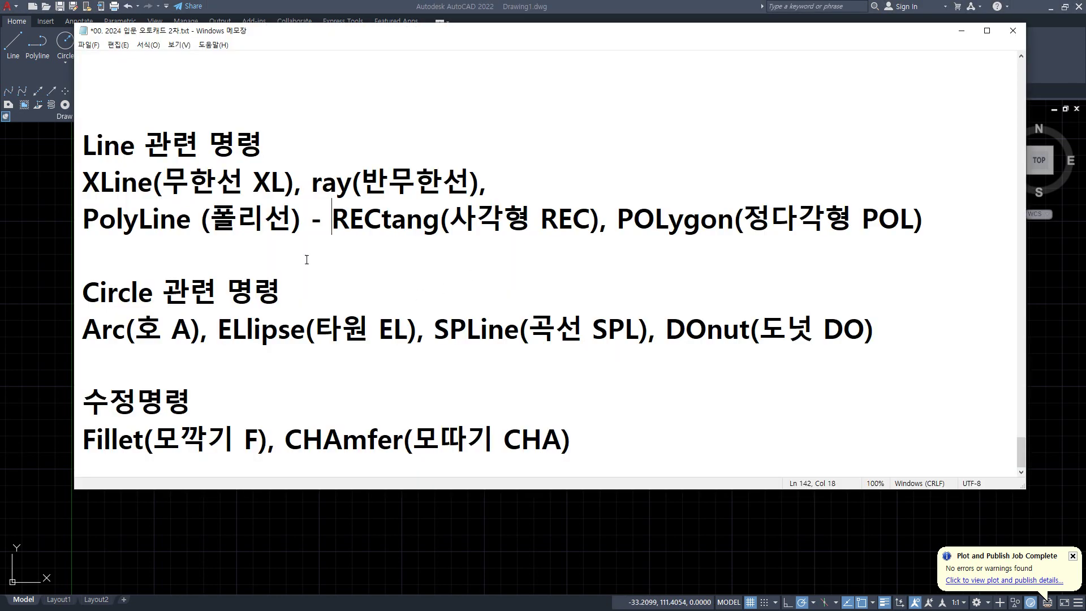
pyautogui.click(276, 253)
pyautogui.press('Return')
pyautogui.press('Up')
pyautogui.write('1.')
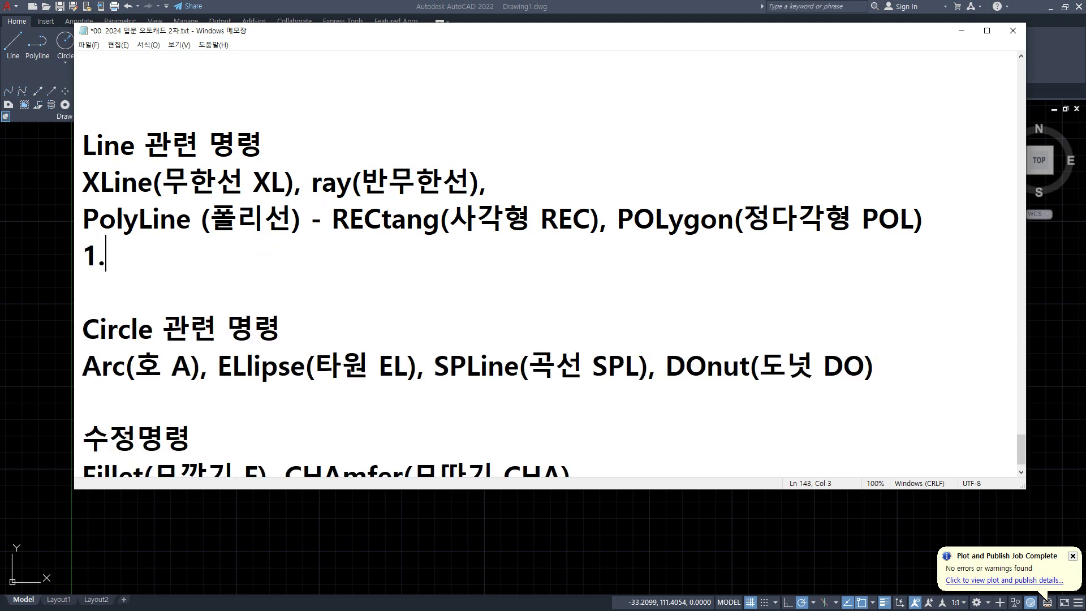
pyautogui.press('Return')
pyautogui.write('2.')
pyautogui.press('Up')
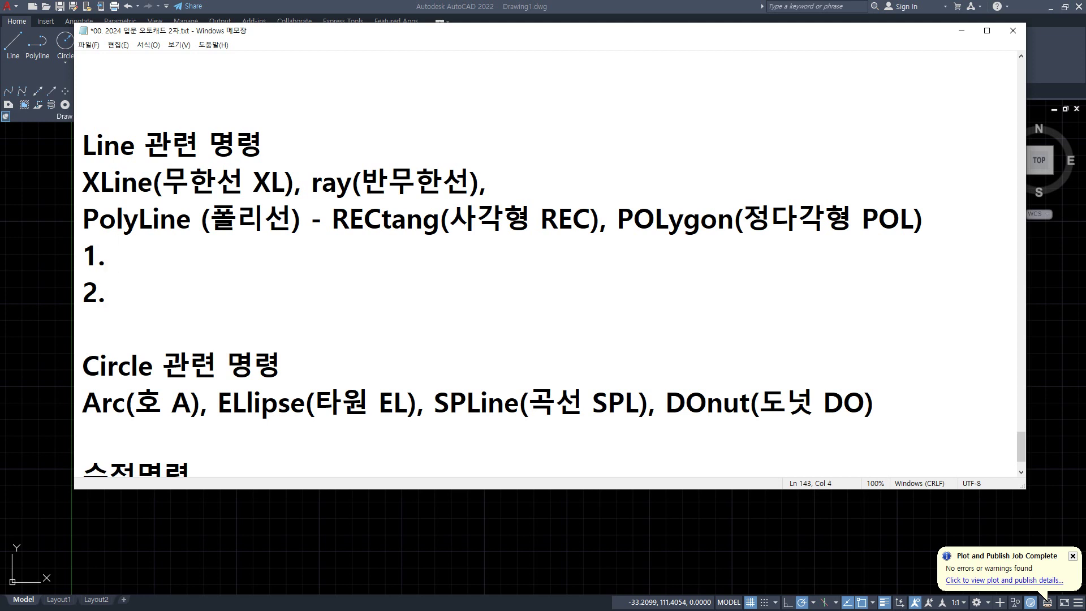
# Write "하나로 이어진 선" as the text of item 1 under the PolyLine entry
pyautogui.write('gk')
pyautogui.press('BackSpace')
pyautogui.press('BackSpace')
pyautogui.press('Hangul')
pyautogui.write('한')
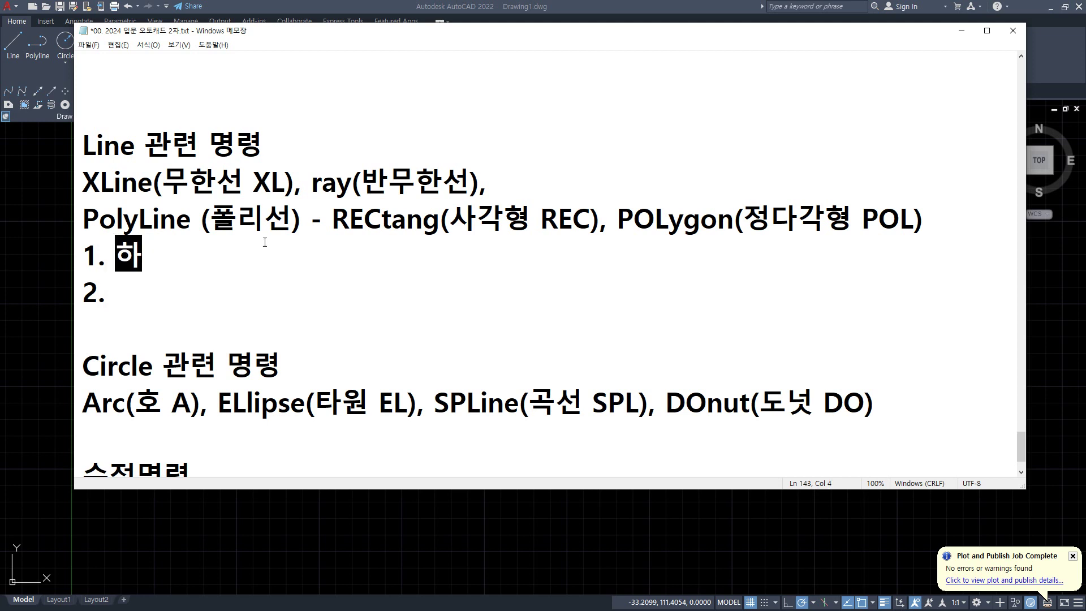
pyautogui.write('나로 이어진 서')
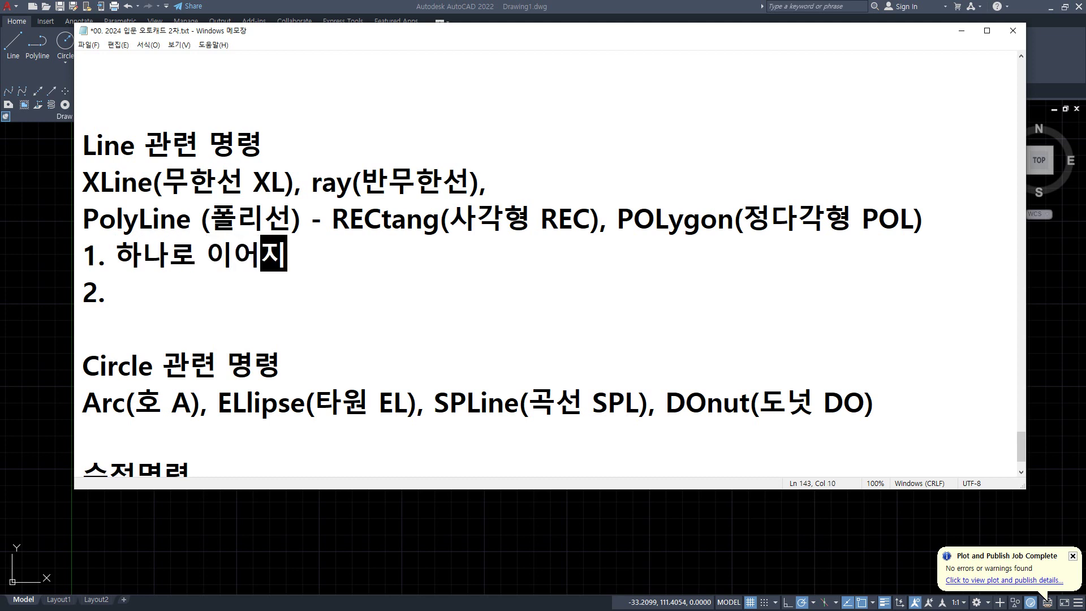
pyautogui.write('ㄴ')
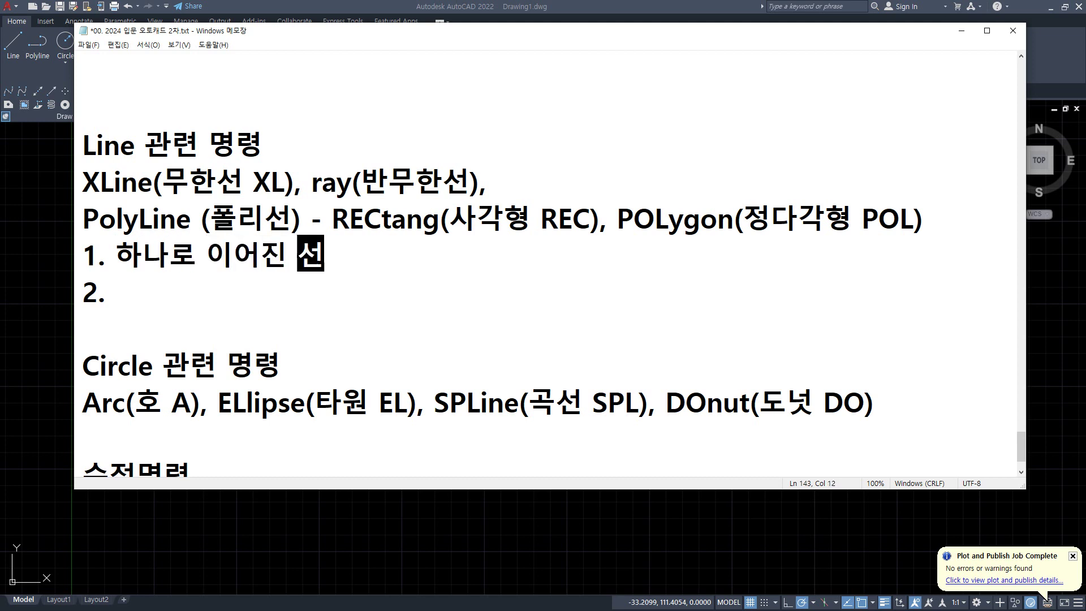
# Write "선의 굵기(폭)을 지정할 수 있음" as the text of item 2 under the PolyLine entry
pyautogui.press('Down')
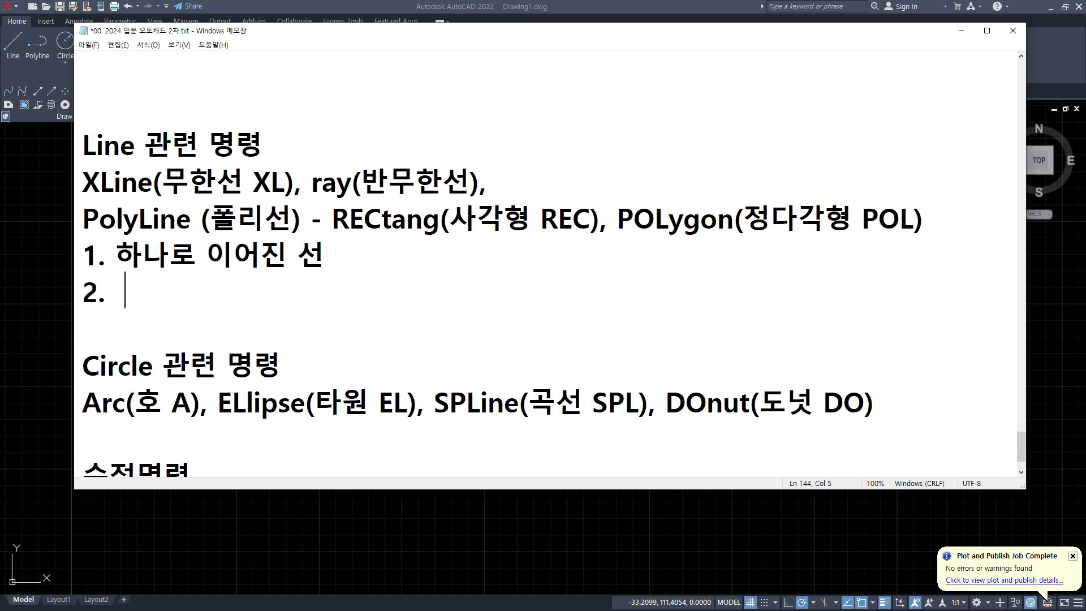
pyautogui.press('BackSpace')
pyautogui.write('선의 ')
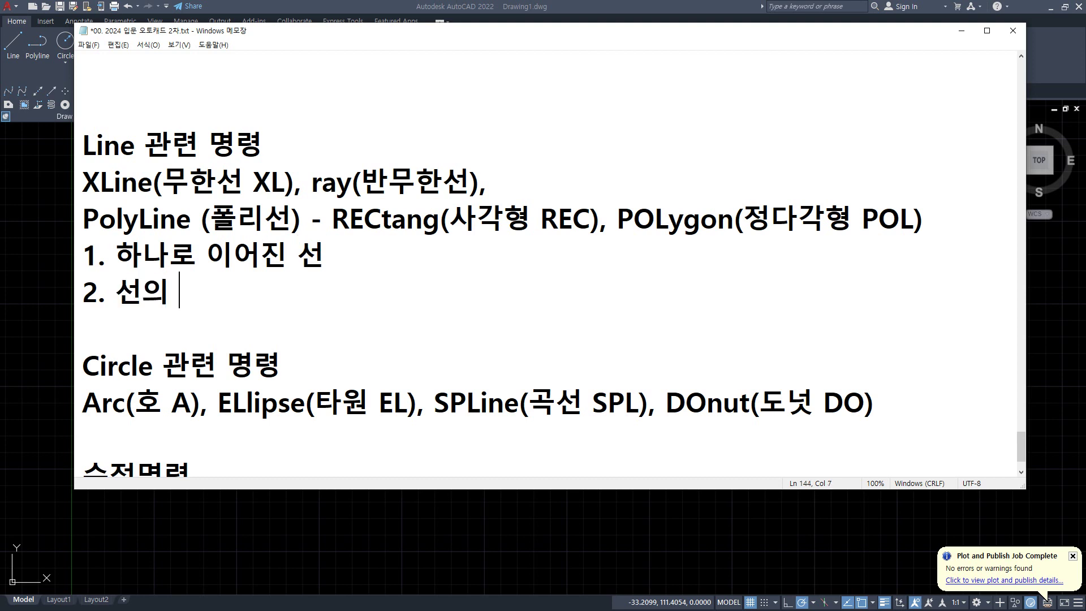
pyautogui.write('굴기(')
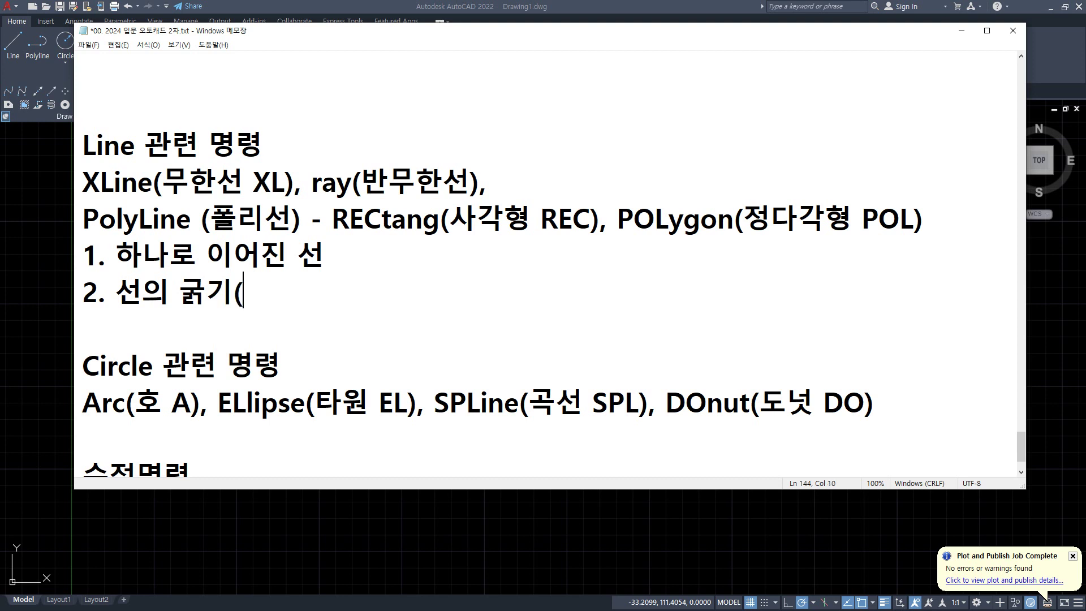
pyautogui.write('폭)을 지정')
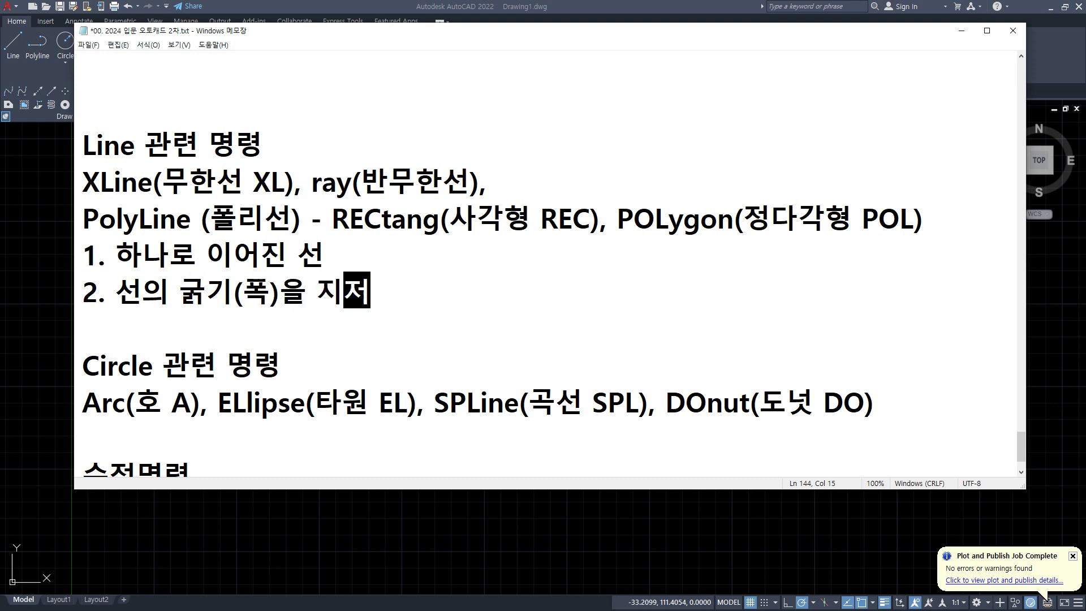
pyautogui.write('할 수 있')
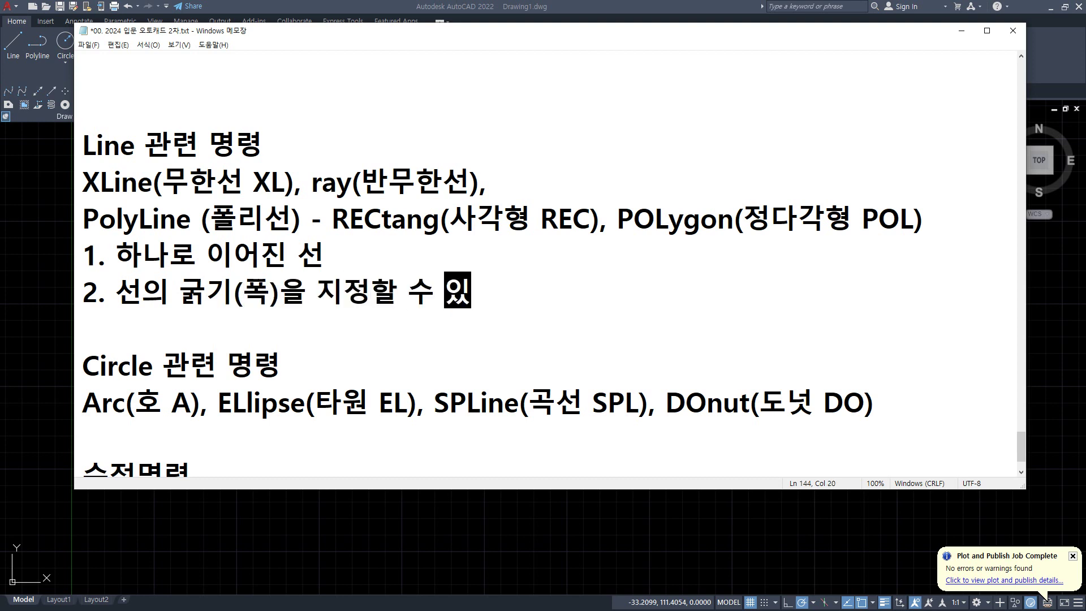
pyautogui.write('으음')
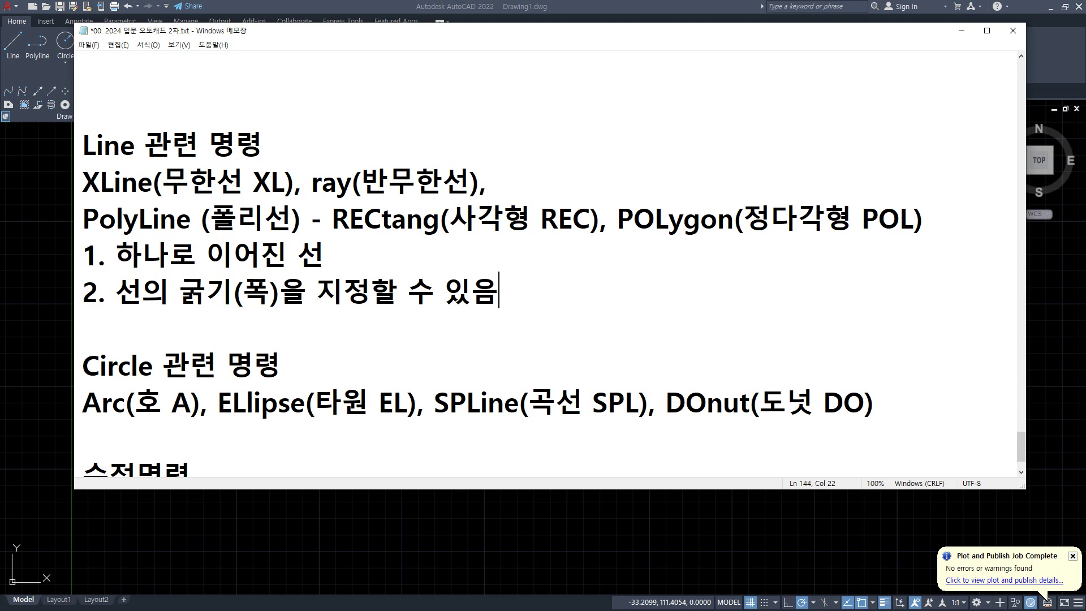
# Return to AutoCAD and draw two tall, separate rectangles side by side with the Rectangle command
pyautogui.click(254, 9)
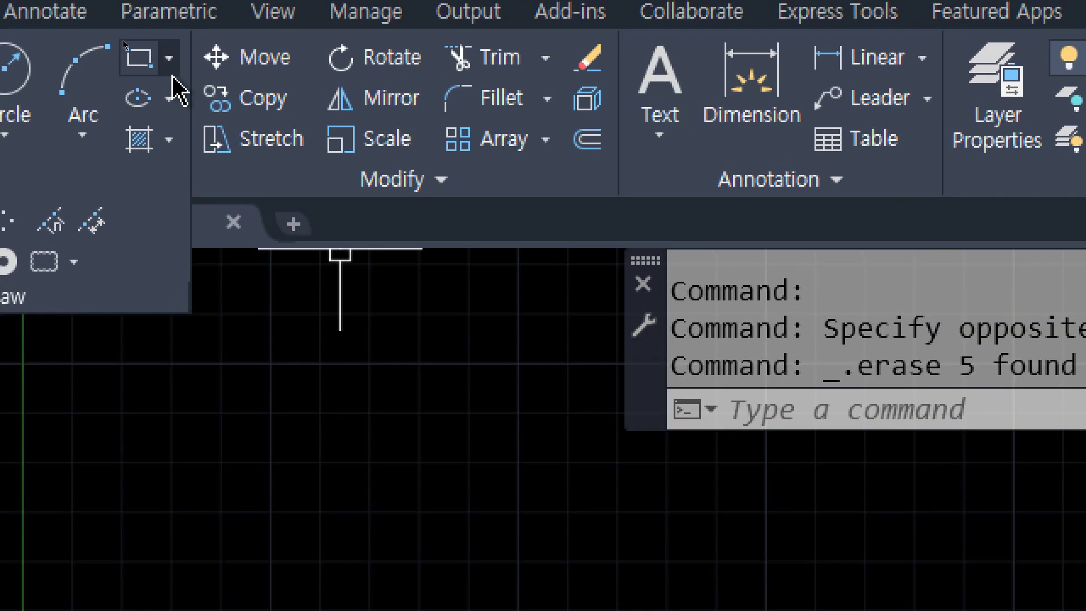
pyautogui.click(177, 78)
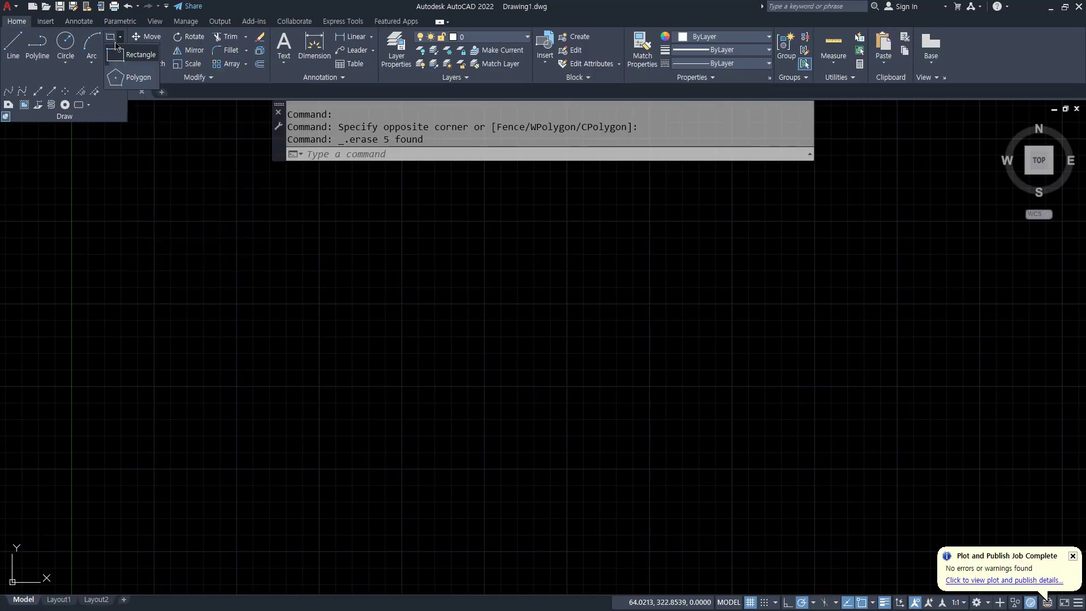
pyautogui.click(187, 139)
pyautogui.click(205, 452)
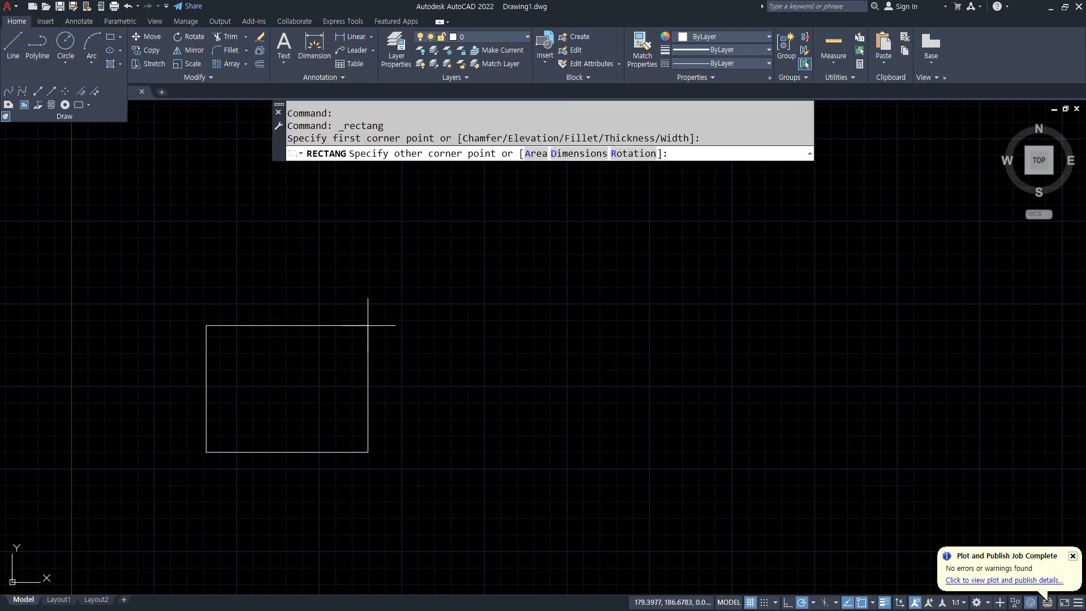
pyautogui.click(418, 244)
pyautogui.press('Return')
pyautogui.click(639, 247)
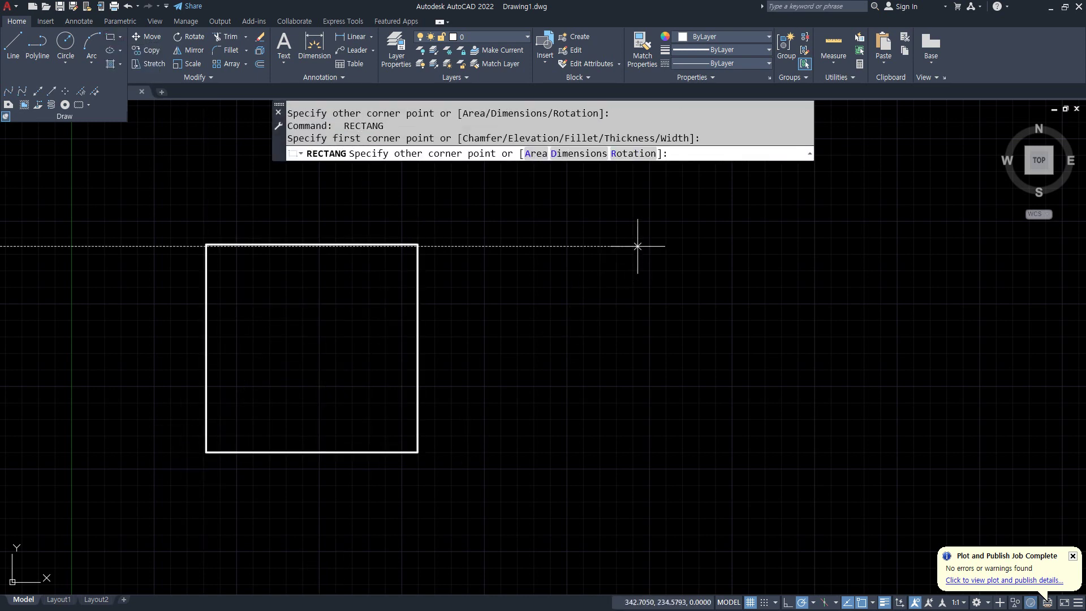
pyautogui.click(464, 466)
# Draw two more rectangles of similar height to the right of the existing pair, completing a row of four
pyautogui.press('Return')
pyautogui.click(685, 252)
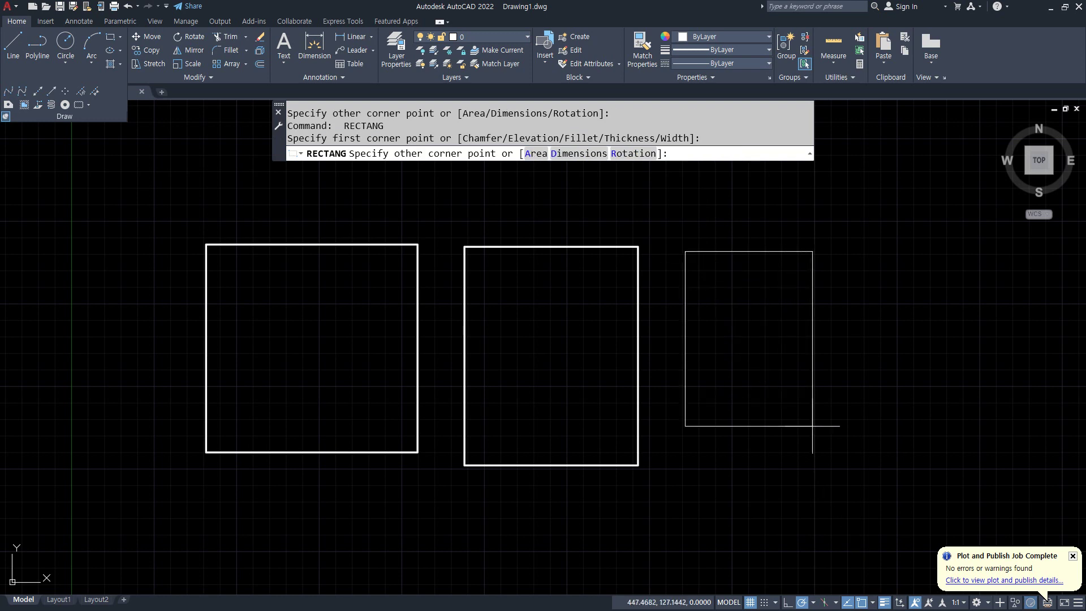
pyautogui.click(867, 468)
pyautogui.press('Return')
pyautogui.click(1041, 461)
pyautogui.click(903, 248)
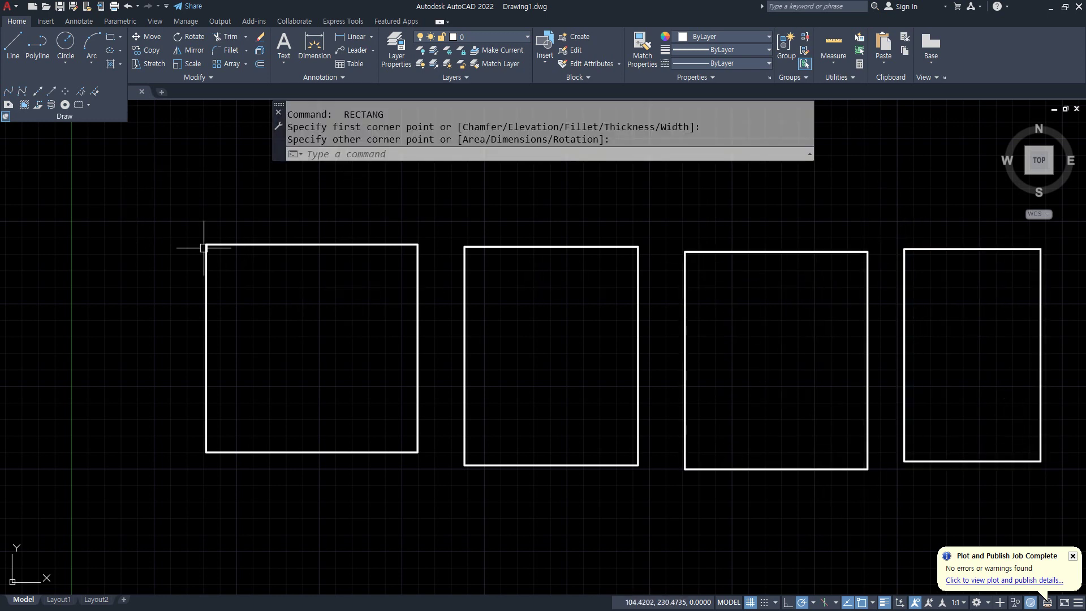
pyautogui.press('Return')
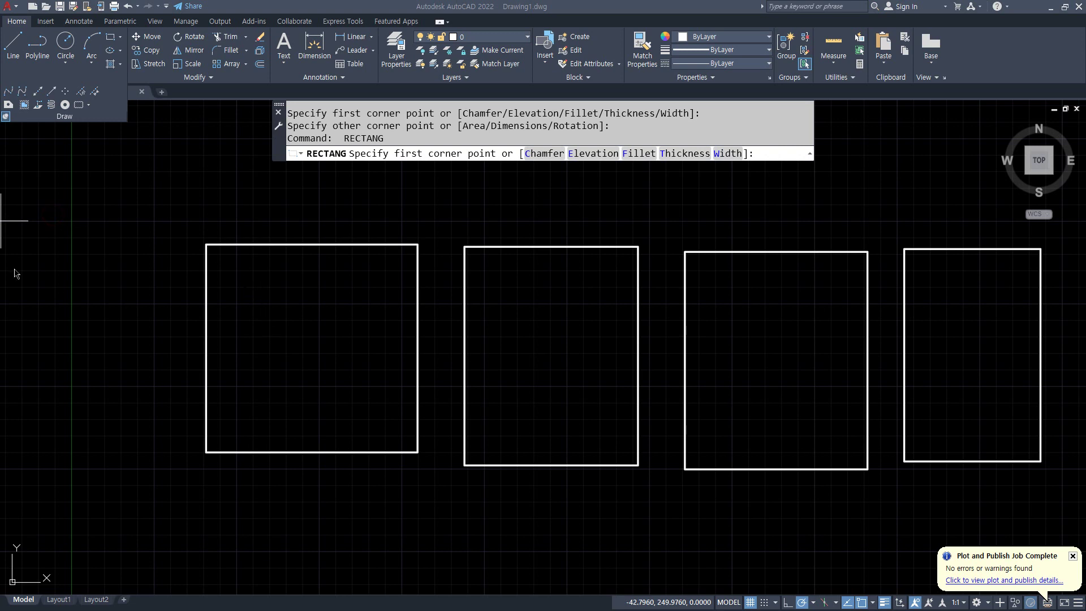
# Show the object properties, select the leftmost rectangle and set its global width to 5
pyautogui.hotkey('ctrl', '1')
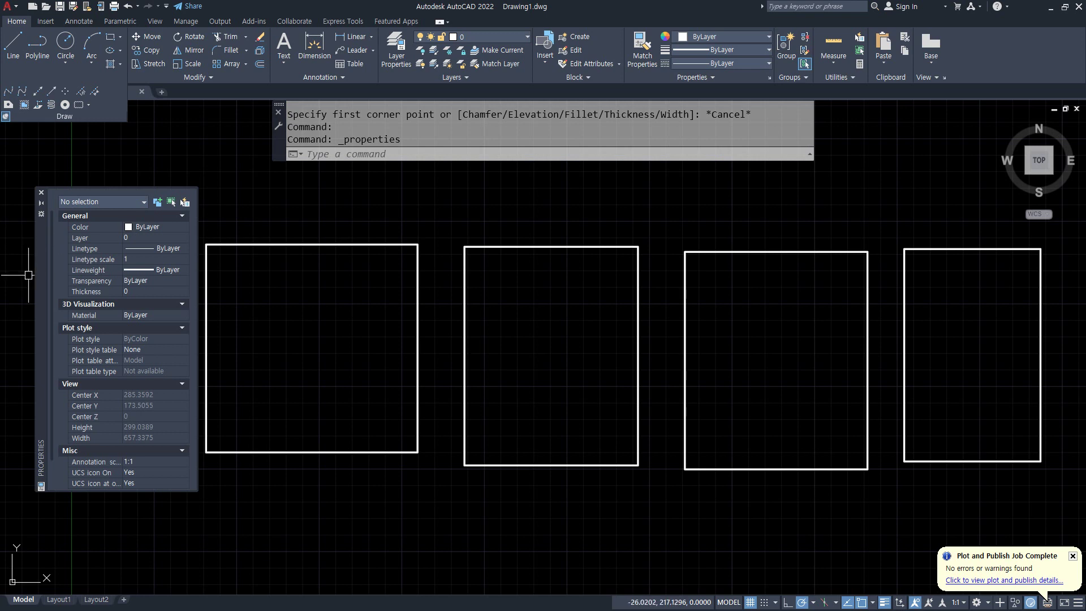
pyautogui.moveTo(279, 307)
pyautogui.mouseDown(button='middle')
pyautogui.moveTo(287, 341)
pyautogui.moveTo(824, 332)
pyautogui.moveTo(394, 368)
pyautogui.mouseUp(button='middle')
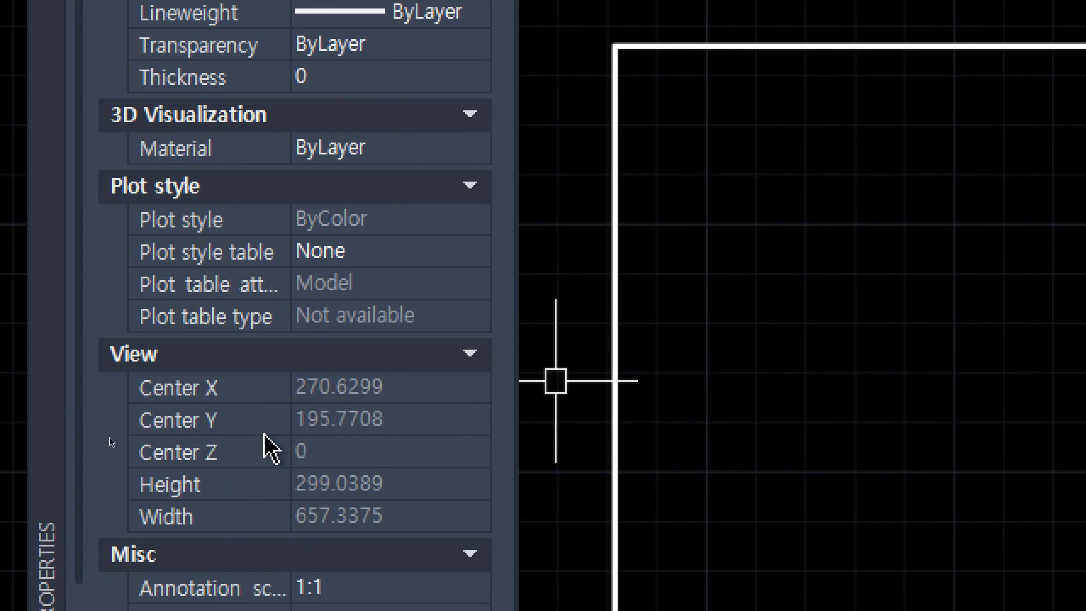
pyautogui.click(679, 48)
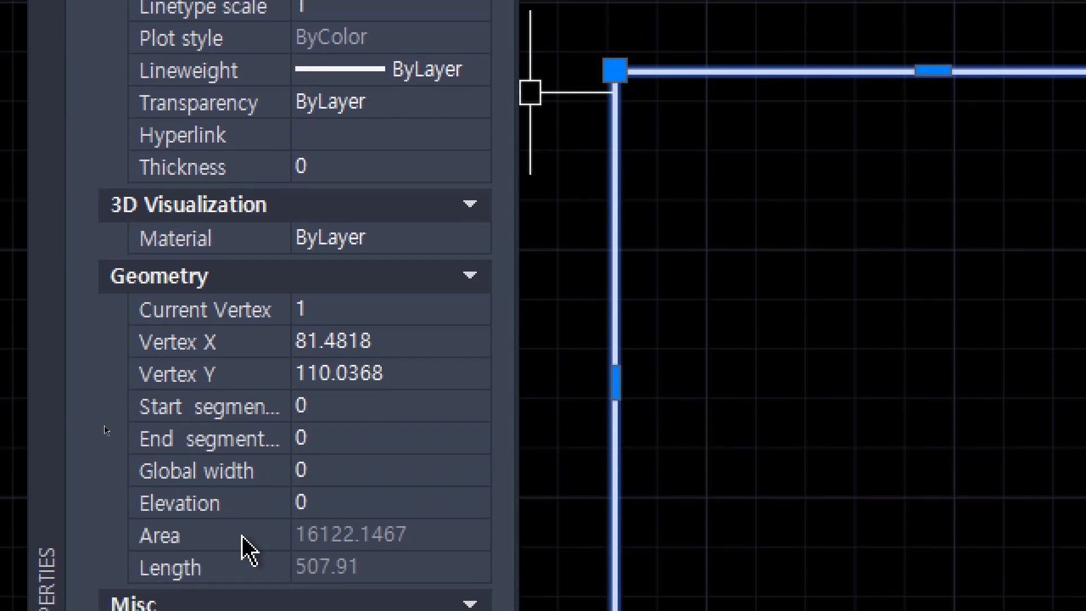
pyautogui.click(331, 472)
pyautogui.write('5')
pyautogui.press('Tab')
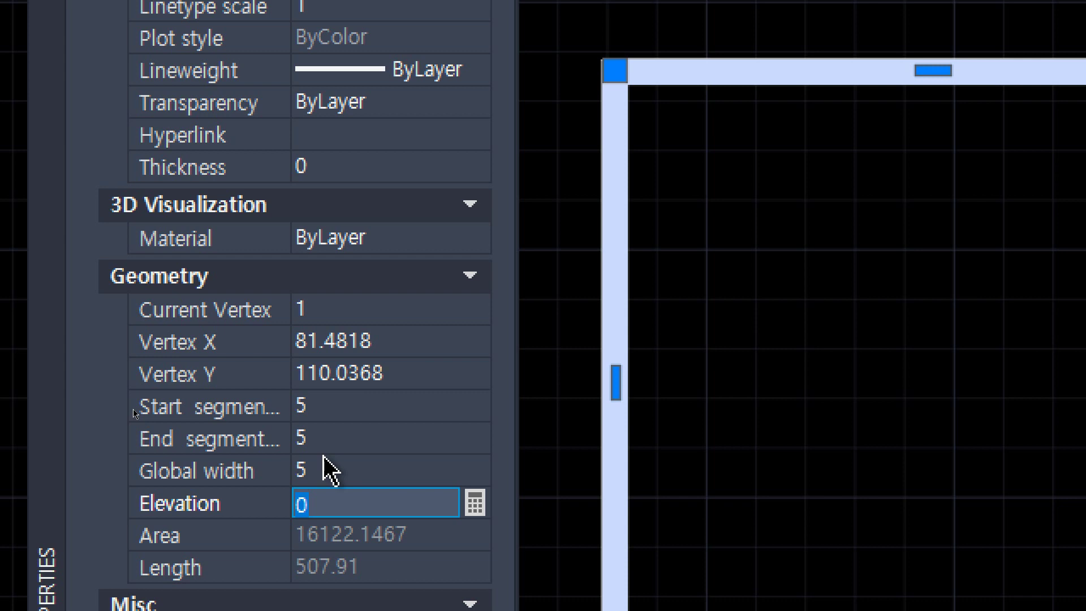
# Try global widths of 0, 10, 1 and 0 in turn on the leftmost rectangle
pyautogui.click(327, 473)
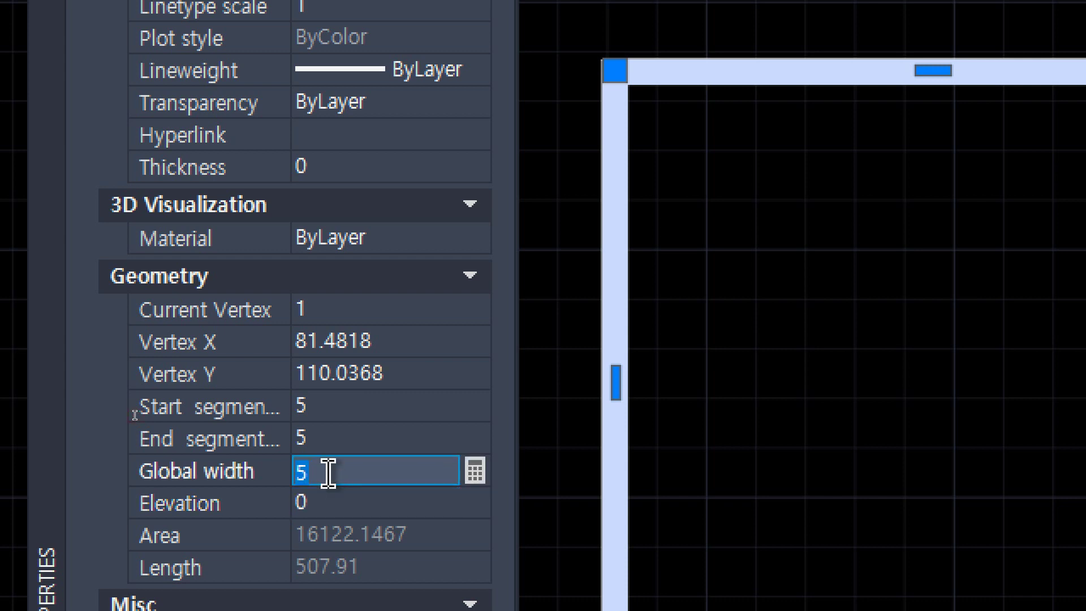
pyautogui.write('0')
pyautogui.press('Tab')
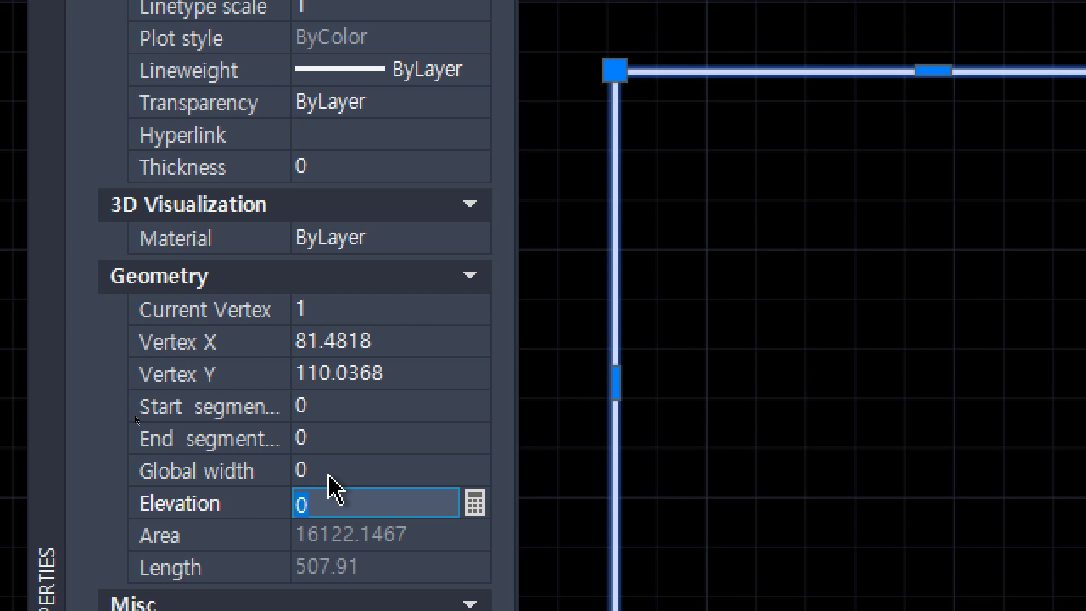
pyautogui.click(334, 472)
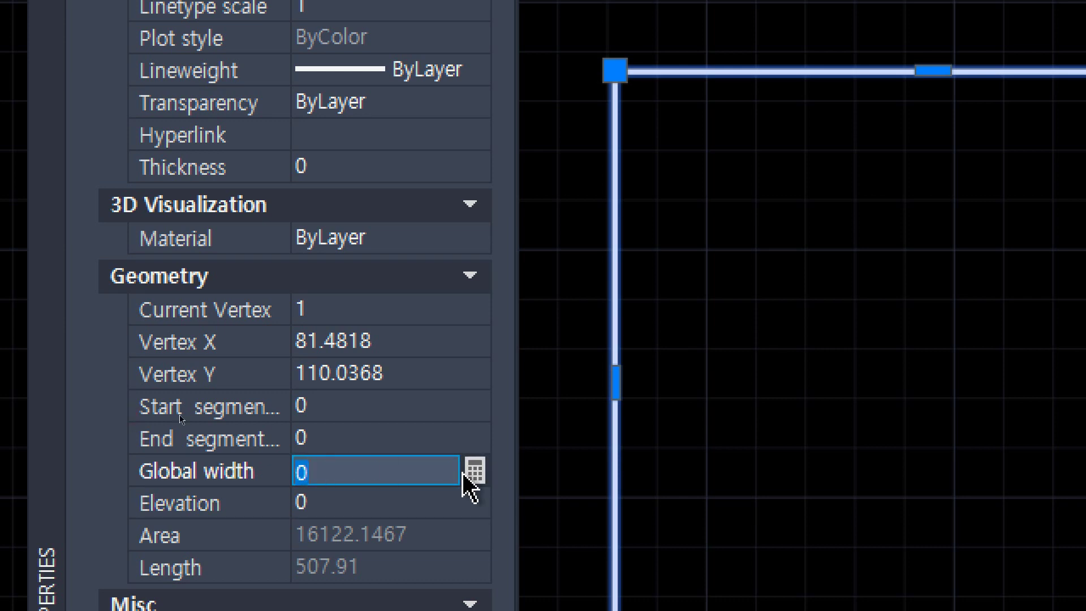
pyautogui.write('10')
pyautogui.press('Tab')
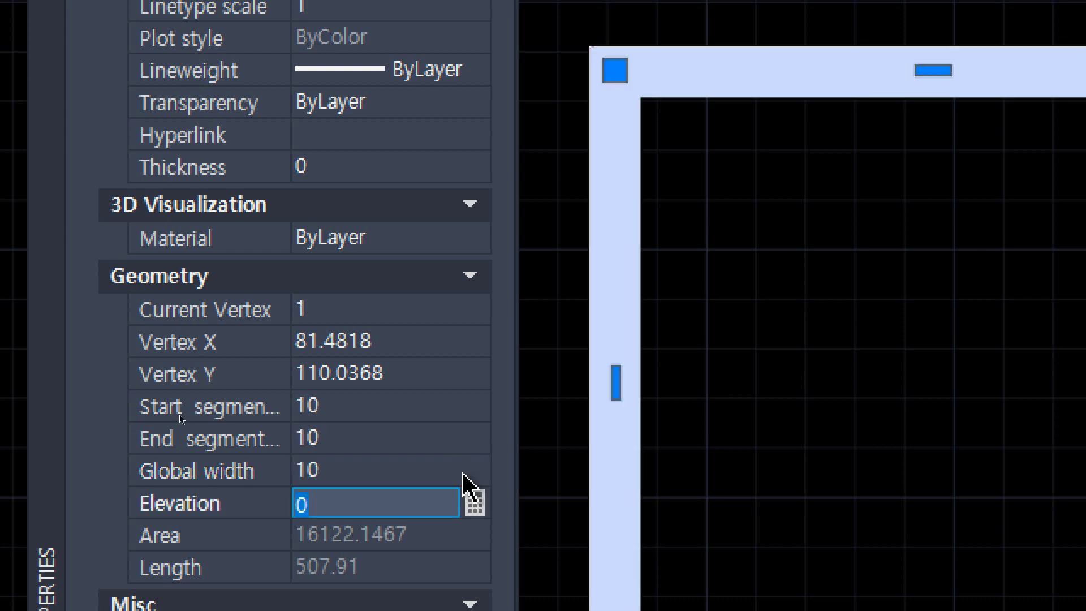
pyautogui.click(463, 478)
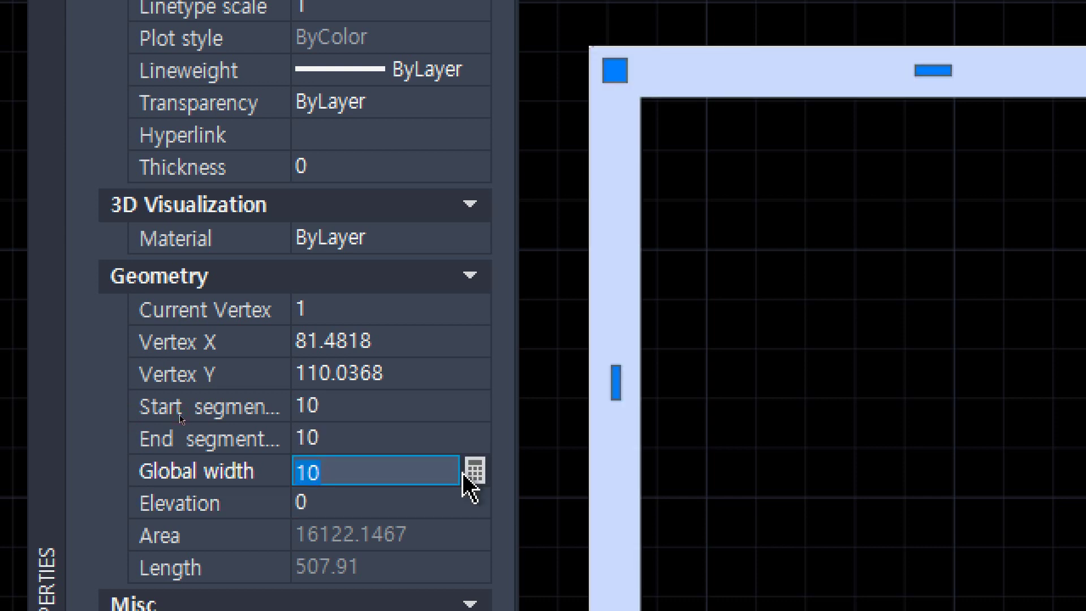
pyautogui.write('1')
pyautogui.press('Tab')
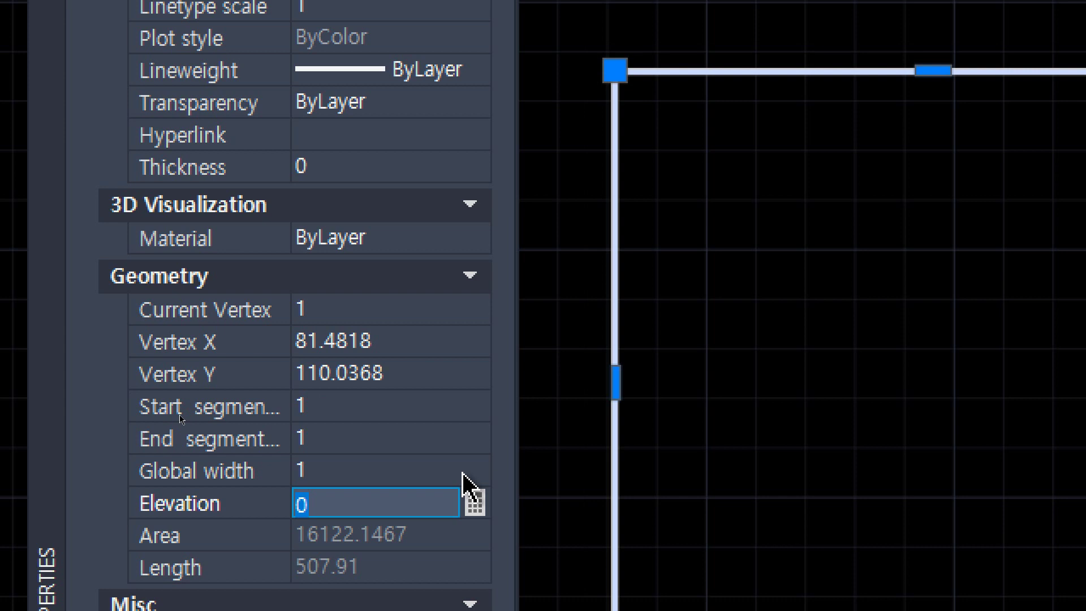
pyautogui.click(417, 469)
pyautogui.write('0')
pyautogui.press('Tab')
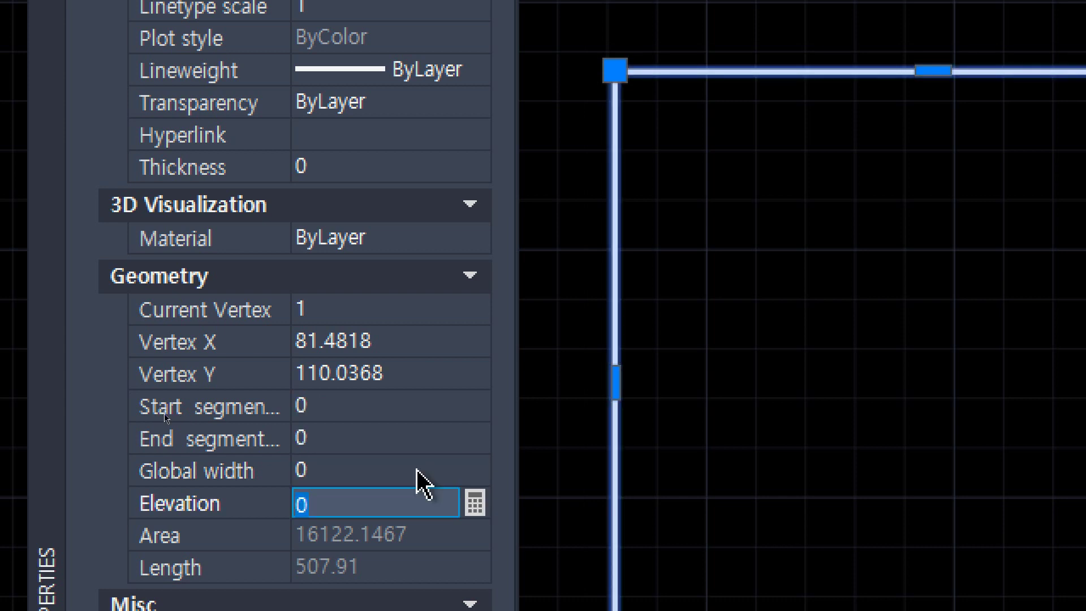
# Set the leftmost rectangle's global width to 5 and clear the selection
pyautogui.click(417, 471)
pyautogui.write('5')
pyautogui.press('Tab')
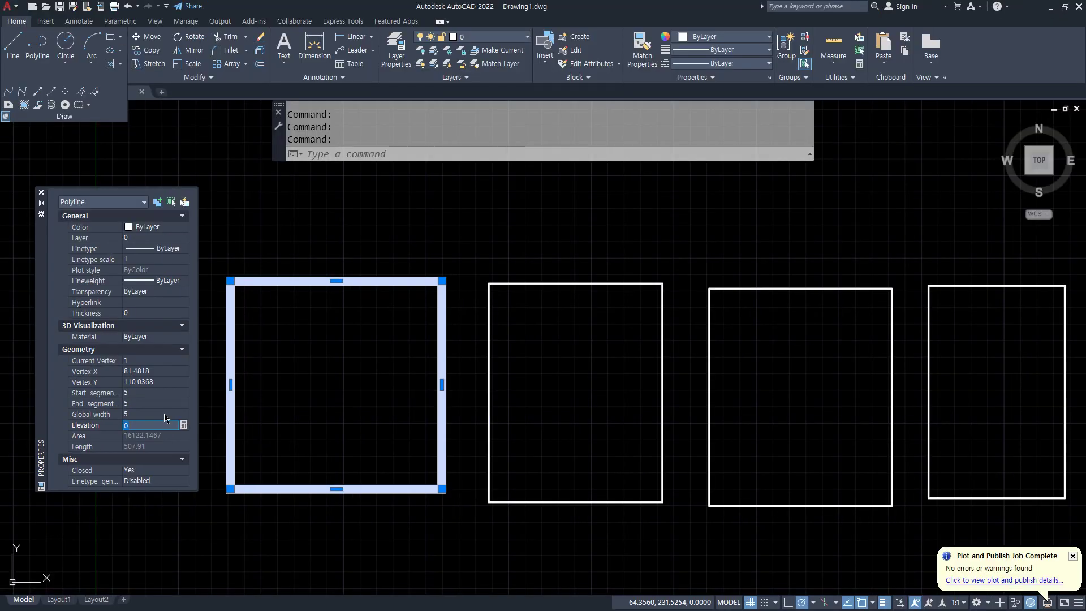
pyautogui.press('Escape')
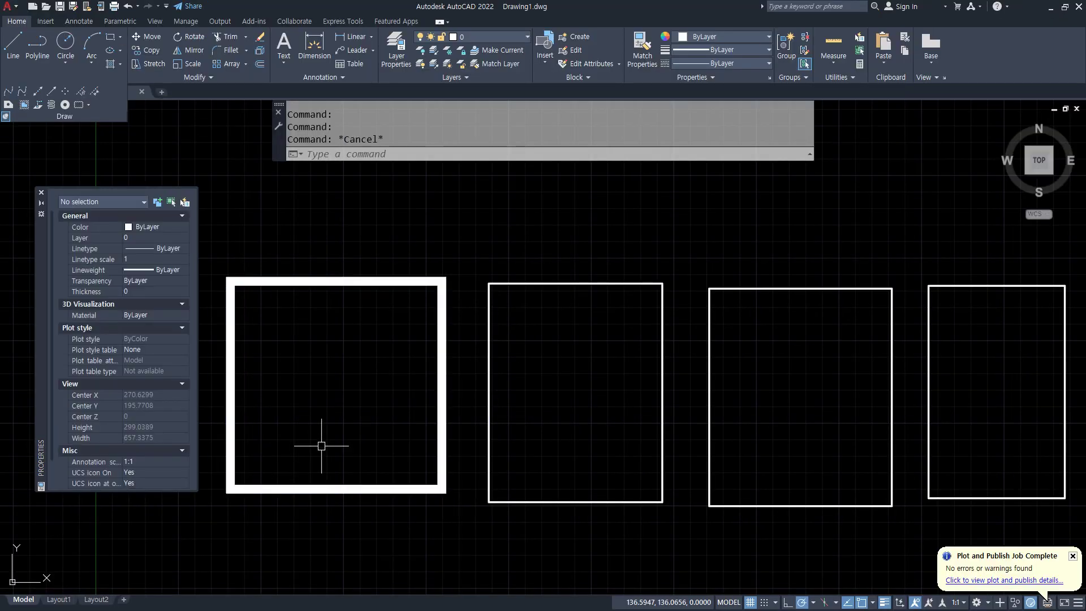
# Erase all four rectangles together with a crossing selection
pyautogui.click(982, 392)
pyautogui.click(377, 328)
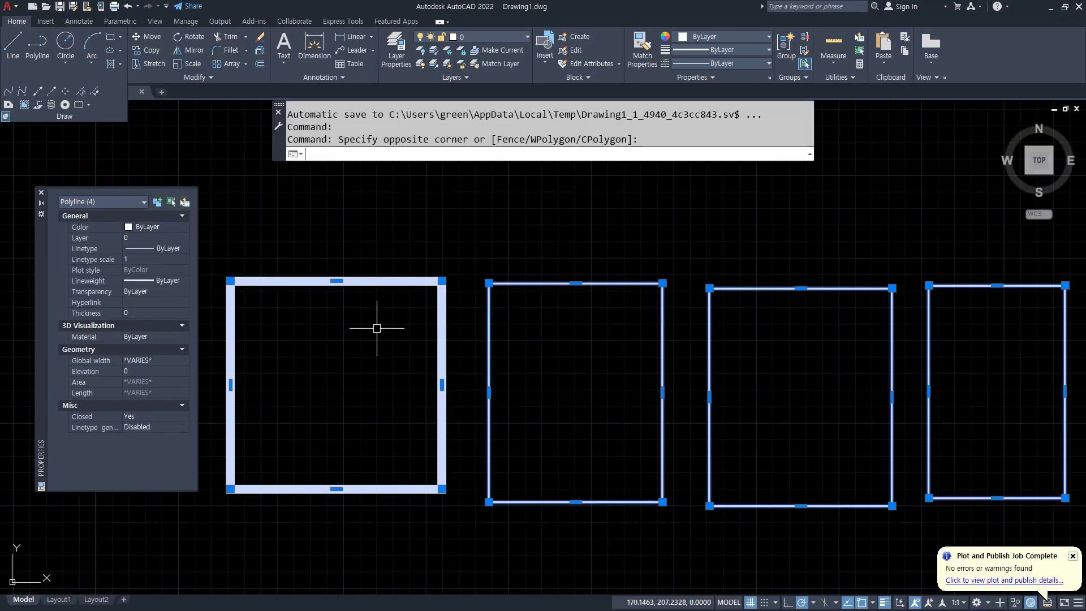
pyautogui.write('e')
pyautogui.press('Return')
pyautogui.write('REC')
pyautogui.press('Return')
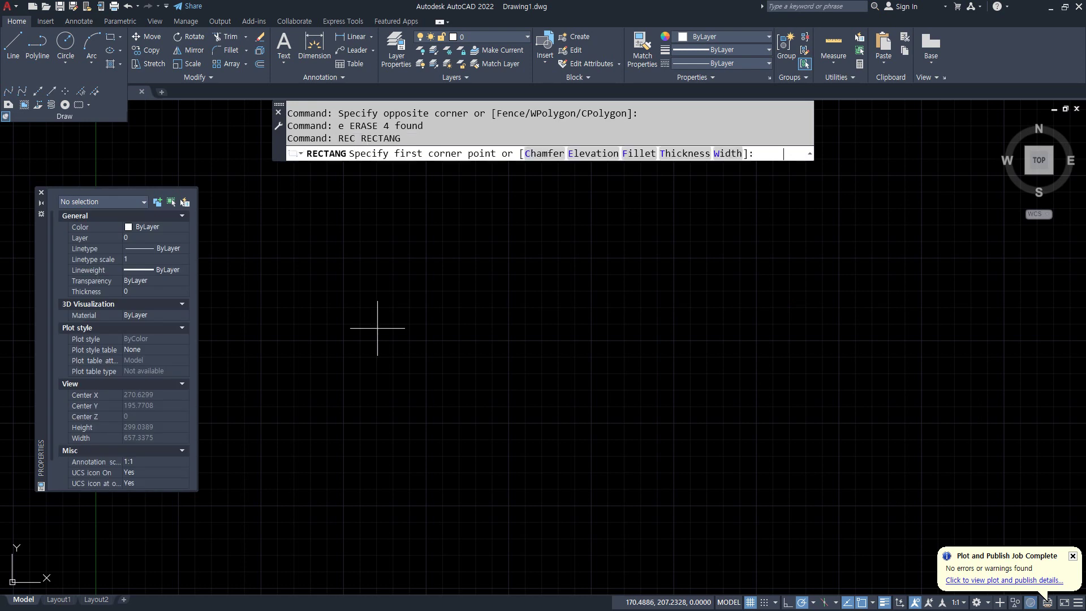
pyautogui.click(379, 442)
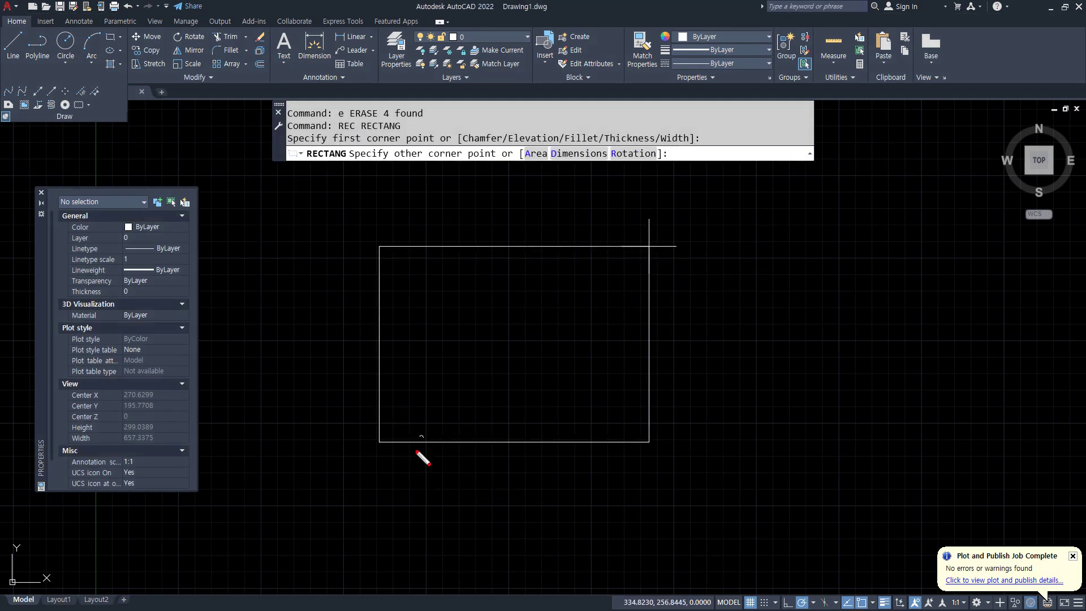
pyautogui.moveTo(417, 452)
pyautogui.mouseDown()
pyautogui.moveTo(655, 447)
pyautogui.moveTo(622, 450)
pyautogui.mouseUp()
pyautogui.moveTo(625, 413)
pyautogui.mouseDown()
pyautogui.moveTo(623, 295)
pyautogui.moveTo(605, 302)
pyautogui.moveTo(648, 302)
pyautogui.mouseUp()
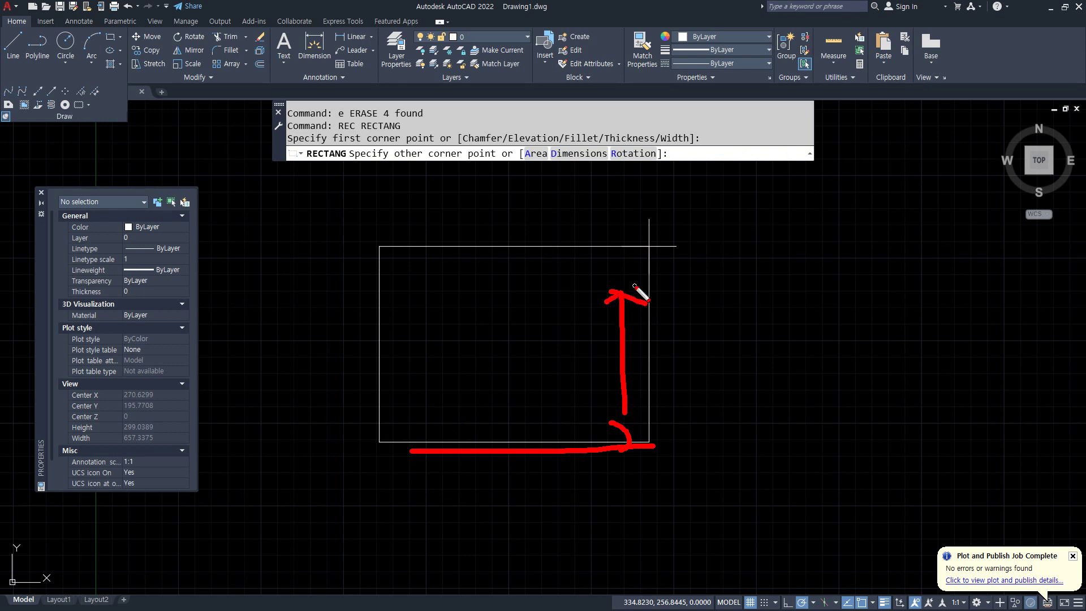
pyautogui.press('Escape')
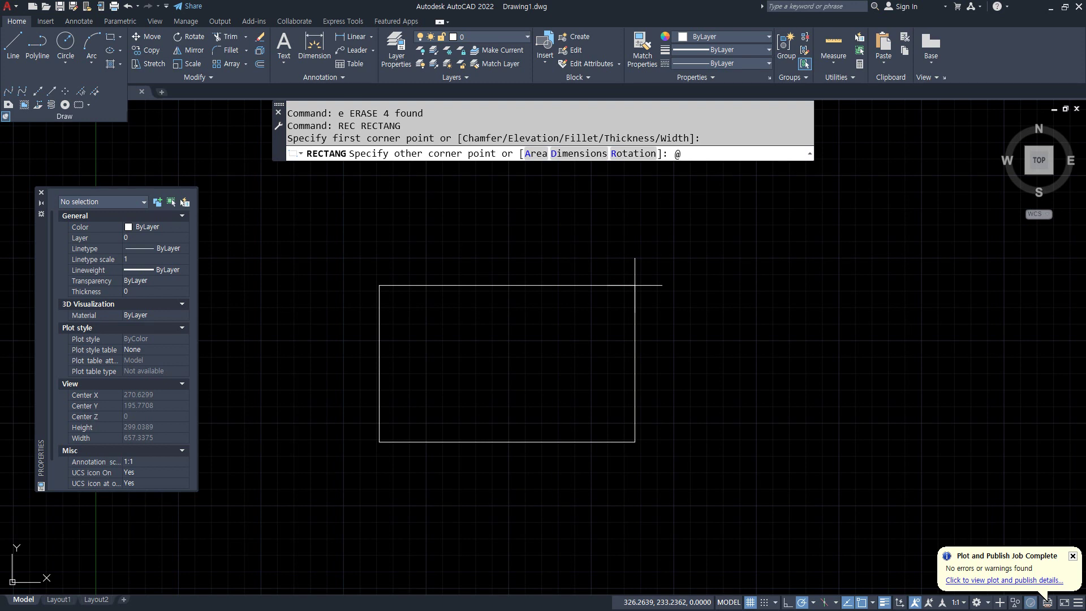
pyautogui.write('420,297')
pyautogui.press('Return')
# Draw a second rectangle beside the first, from its lower-right corner to the opposite corner at @-420,297
pyautogui.scroll(-4, 616, 425)
pyautogui.moveTo(616, 426); pyautogui.dragTo(436, 446, button='middle')
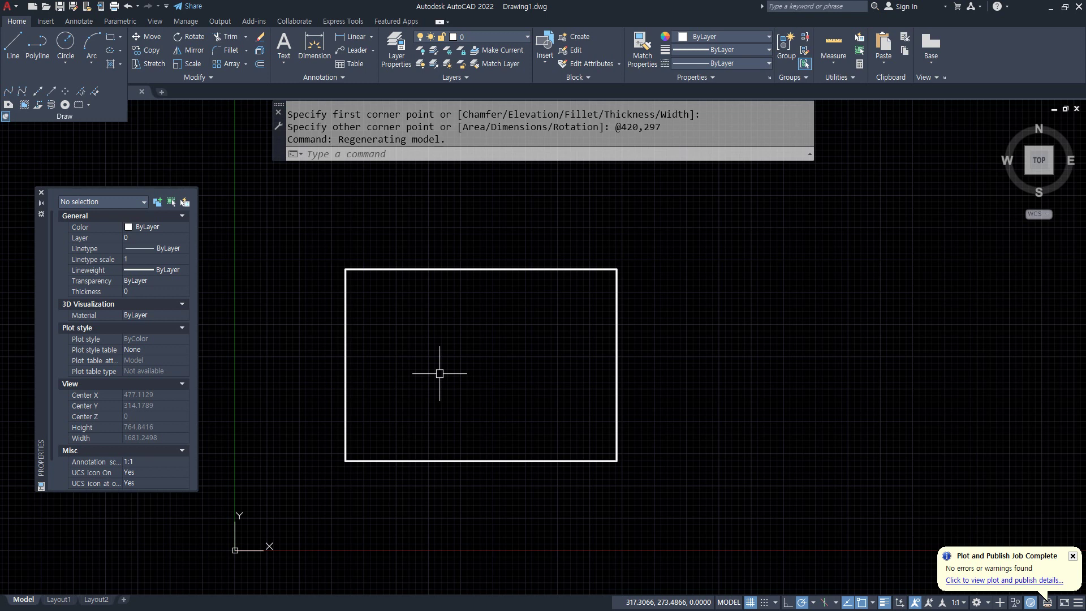
pyautogui.moveTo(752, 388); pyautogui.dragTo(623, 359, button='middle')
pyautogui.write('rec')
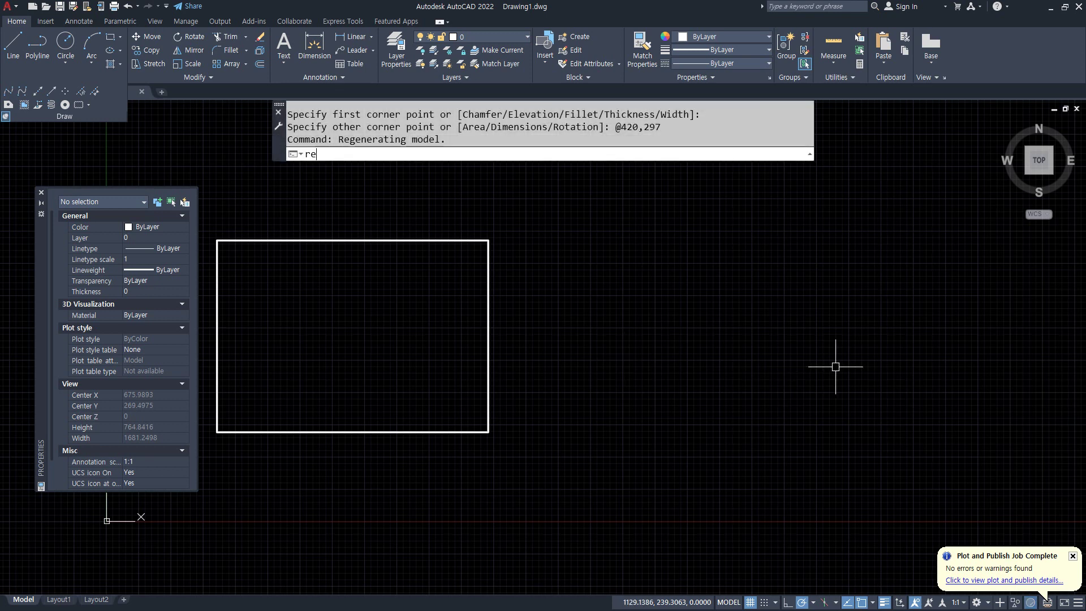
pyautogui.press('Return')
pyautogui.click(839, 410)
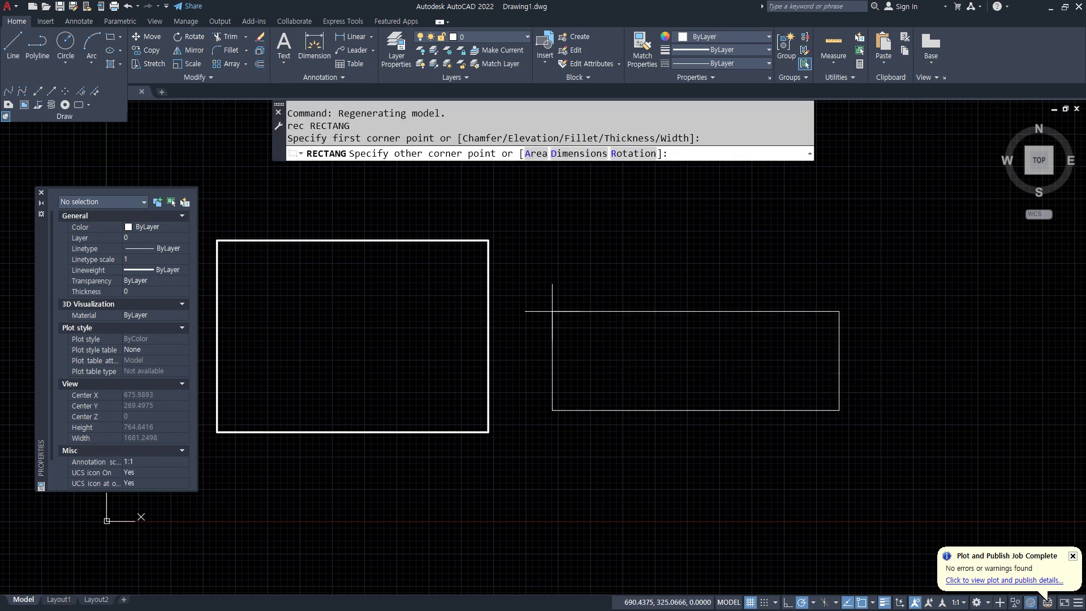
pyautogui.moveTo(771, 390)
pyautogui.mouseDown()
pyautogui.moveTo(615, 385)
pyautogui.moveTo(620, 403)
pyautogui.moveTo(582, 280)
pyautogui.mouseUp()
pyautogui.moveTo(580, 280)
pyautogui.mouseDown()
pyautogui.moveTo(560, 293)
pyautogui.moveTo(597, 291)
pyautogui.mouseUp()
pyautogui.press('Escape')
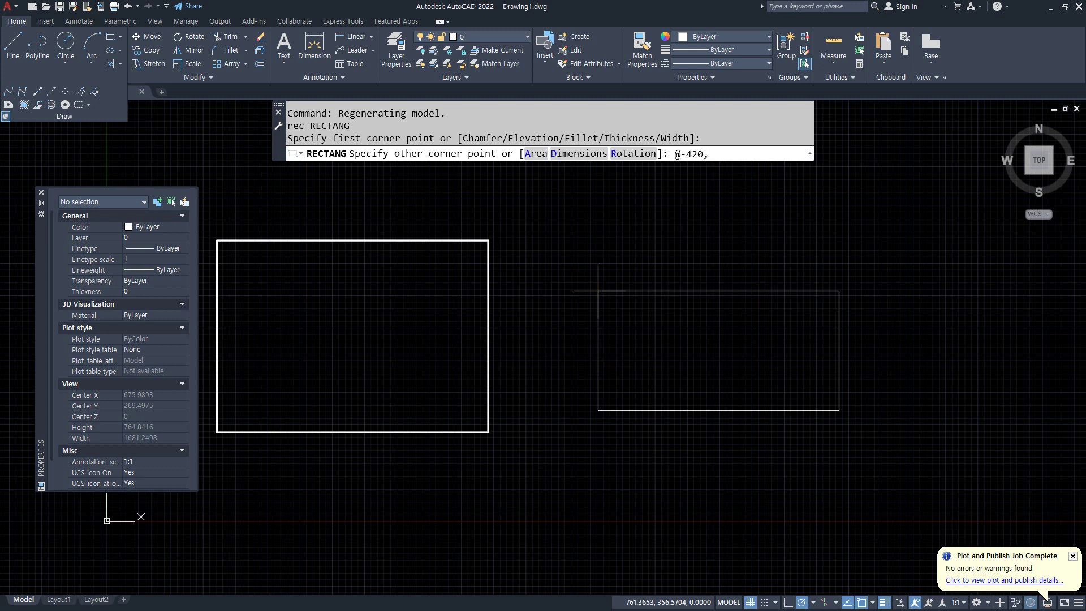
pyautogui.press('space')
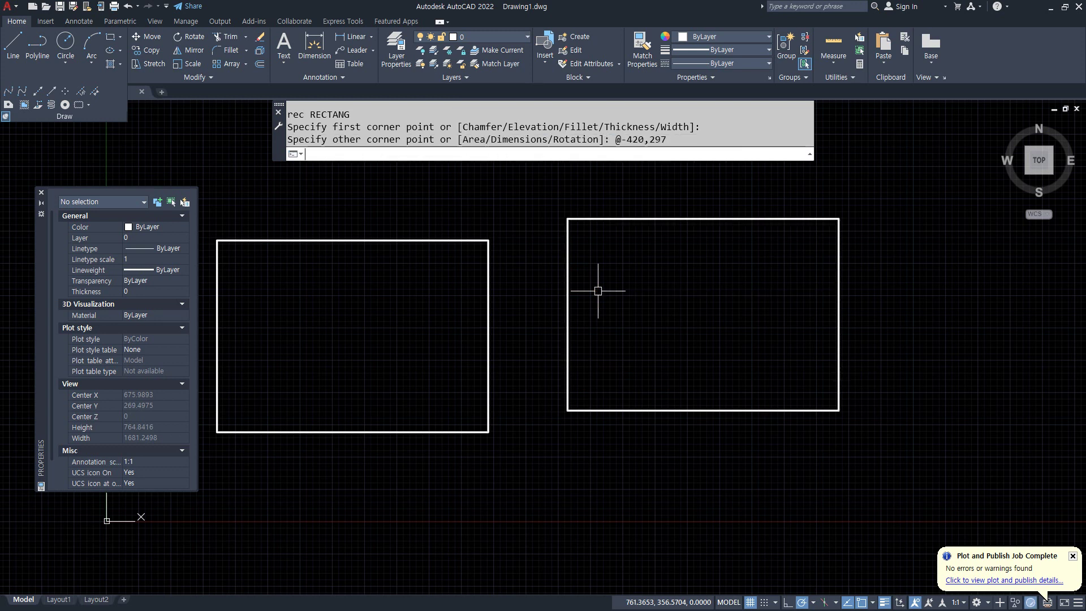
pyautogui.moveTo(579, 325); pyautogui.dragTo(314, 343, button='middle')
pyautogui.press('space')
pyautogui.click(652, 234)
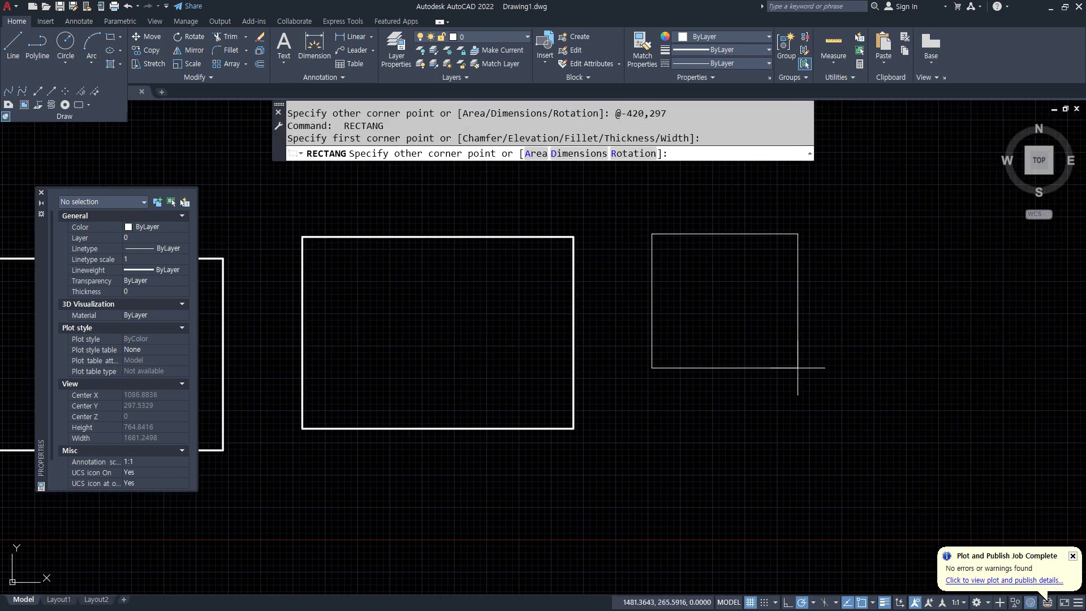
pyautogui.hotkey('ctrl', '2')
pyautogui.moveTo(668, 244)
pyautogui.mouseDown()
pyautogui.moveTo(861, 244)
pyautogui.moveTo(851, 262)
pyautogui.moveTo(875, 353)
pyautogui.mouseUp()
pyautogui.moveTo(862, 327)
pyautogui.mouseDown()
pyautogui.moveTo(866, 346)
pyautogui.moveTo(904, 362)
pyautogui.mouseUp()
pyautogui.hotkey('ctrl', '2')
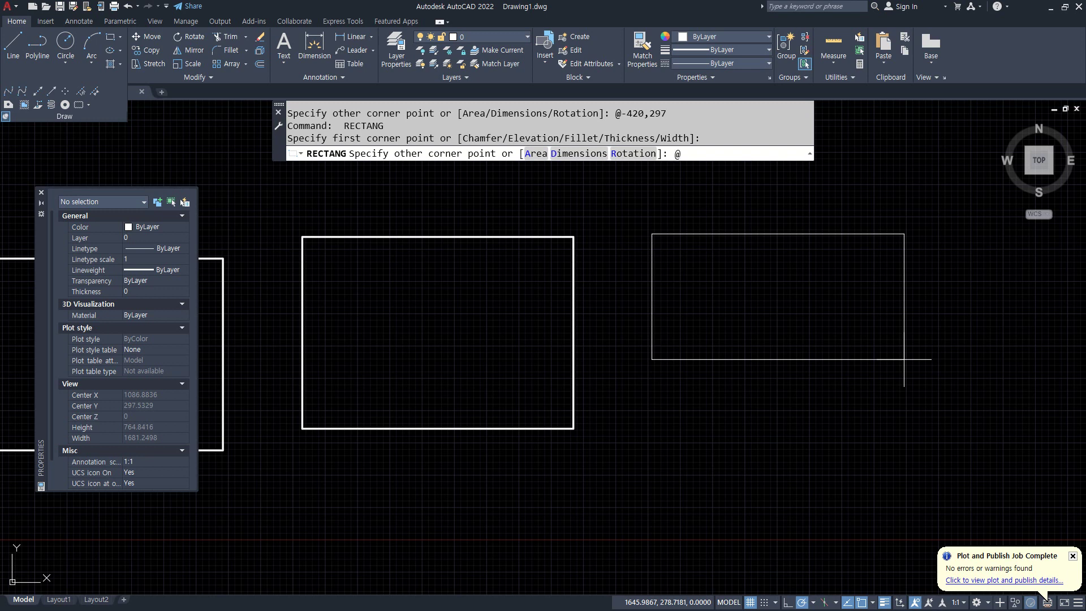
pyautogui.write('@420,-297')
pyautogui.press('Return')
# Draw a fourth rectangle beside the third, from its lower-right corner to the opposite corner at @-420,297
pyautogui.moveTo(904, 360); pyautogui.dragTo(423, 364, button='middle')
pyautogui.press('space')
pyautogui.hotkey('ctrl', '2')
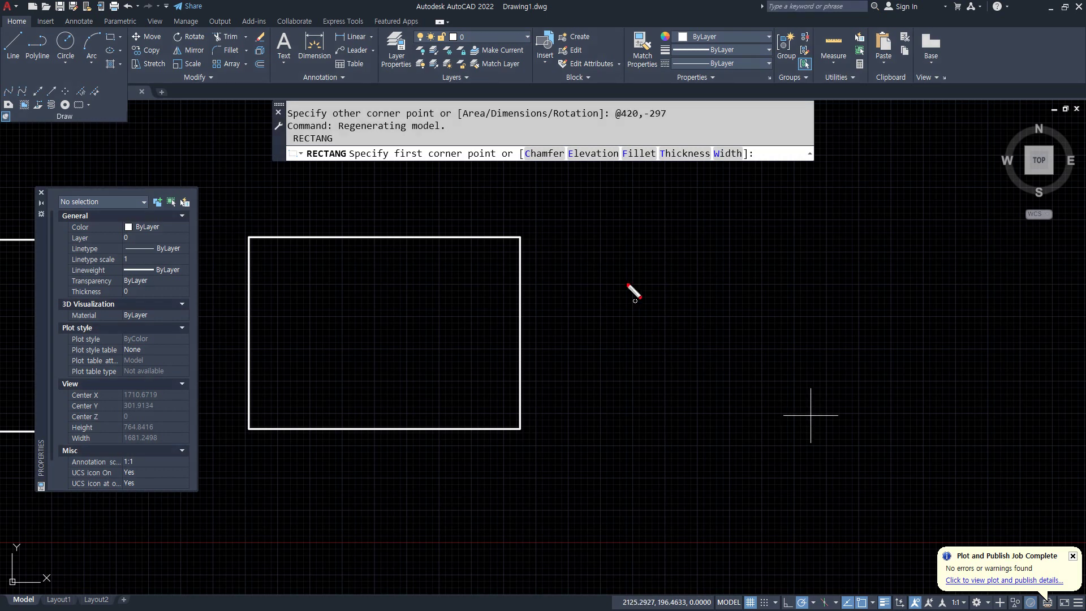
pyautogui.hotkey('ctrl', '2')
pyautogui.click(817, 413)
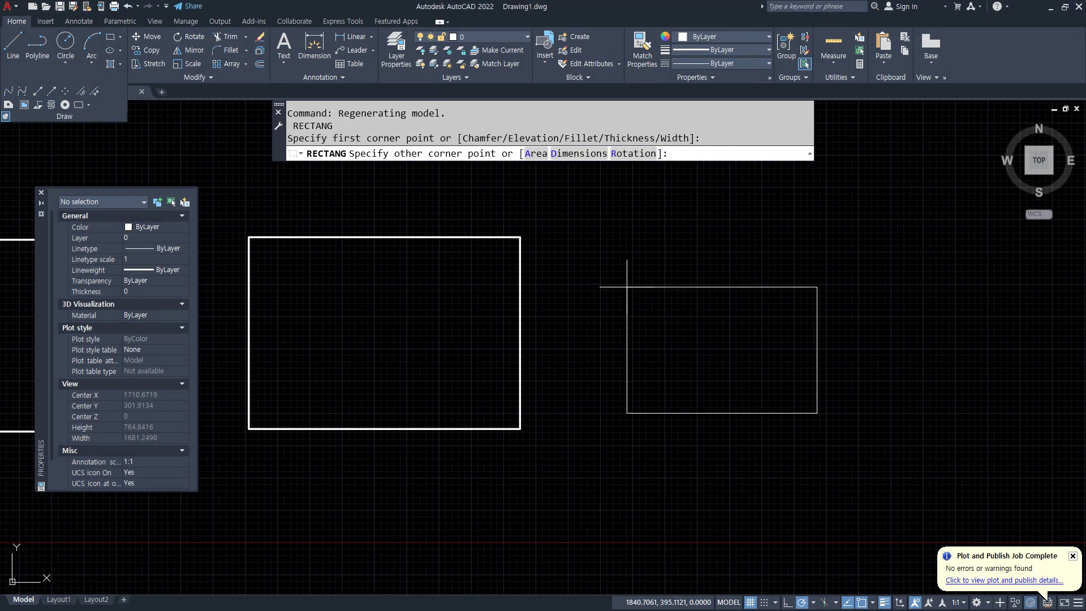
pyautogui.hotkey('ctrl', '2')
pyautogui.moveTo(810, 425)
pyautogui.mouseDown()
pyautogui.moveTo(634, 421)
pyautogui.moveTo(634, 287)
pyautogui.moveTo(612, 299)
pyautogui.moveTo(664, 304)
pyautogui.mouseUp()
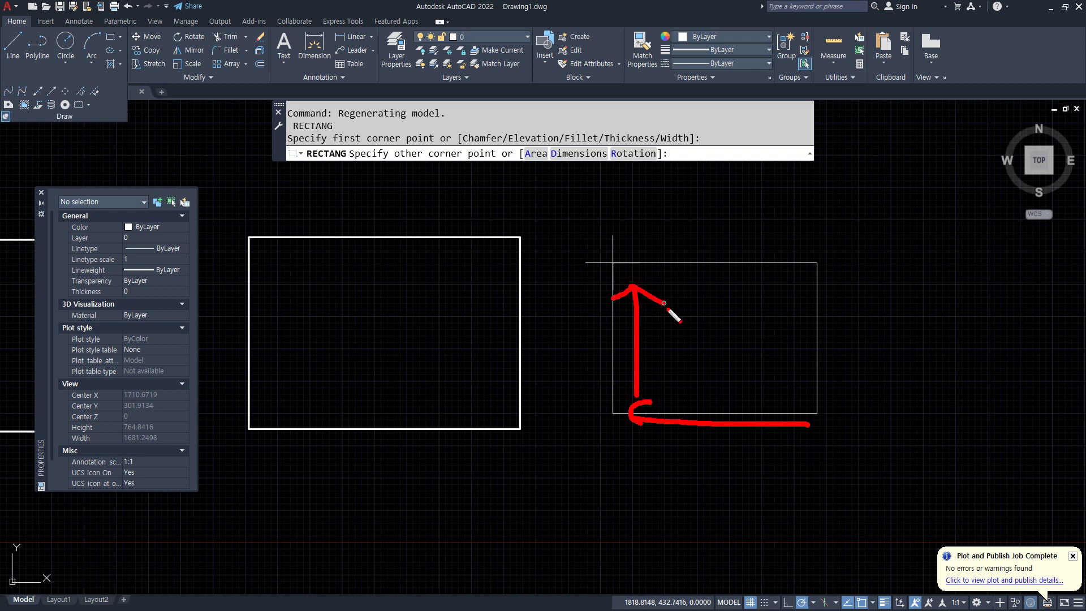
pyautogui.hotkey('ctrl', '2')
pyautogui.write('@')
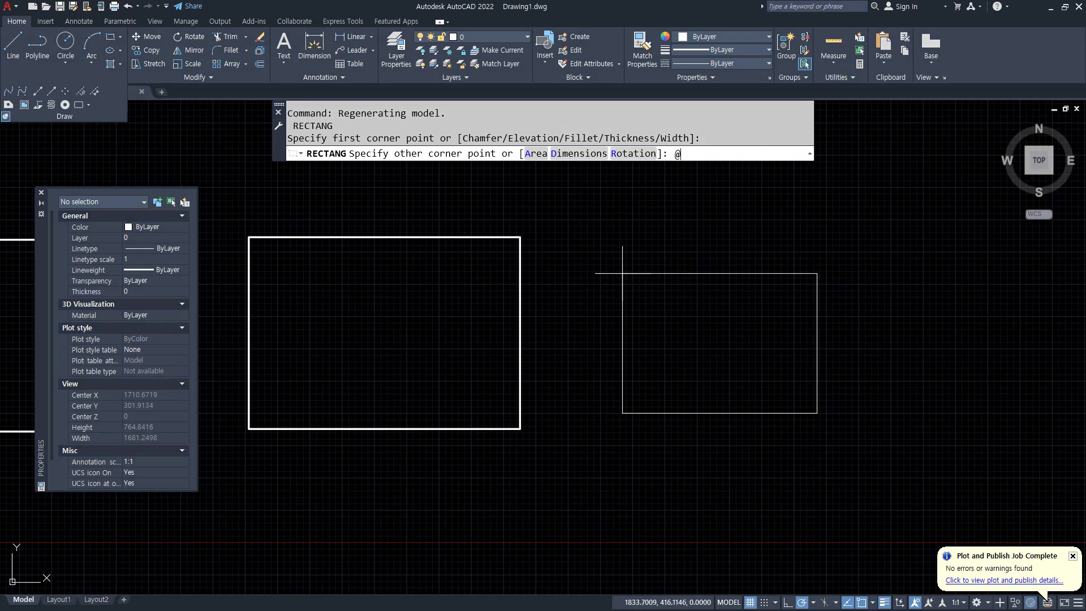
pyautogui.write('-420,297')
pyautogui.press('Return')
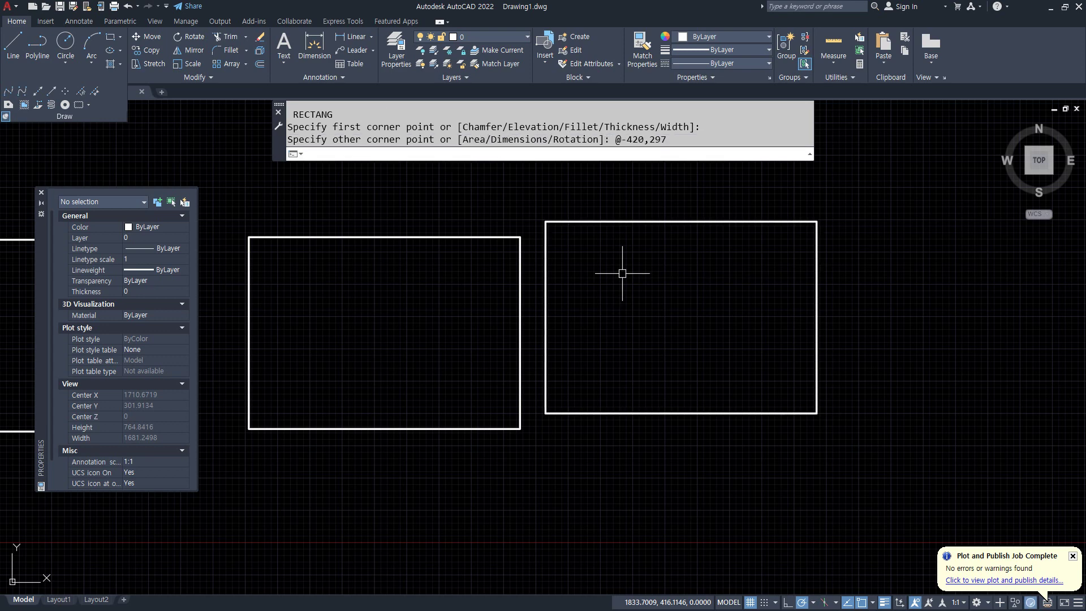
# Erase all four 420 by 297 rectangles together with a crossing selection
pyautogui.scroll(-8, 606, 307)
pyautogui.scroll(3, 599, 288)
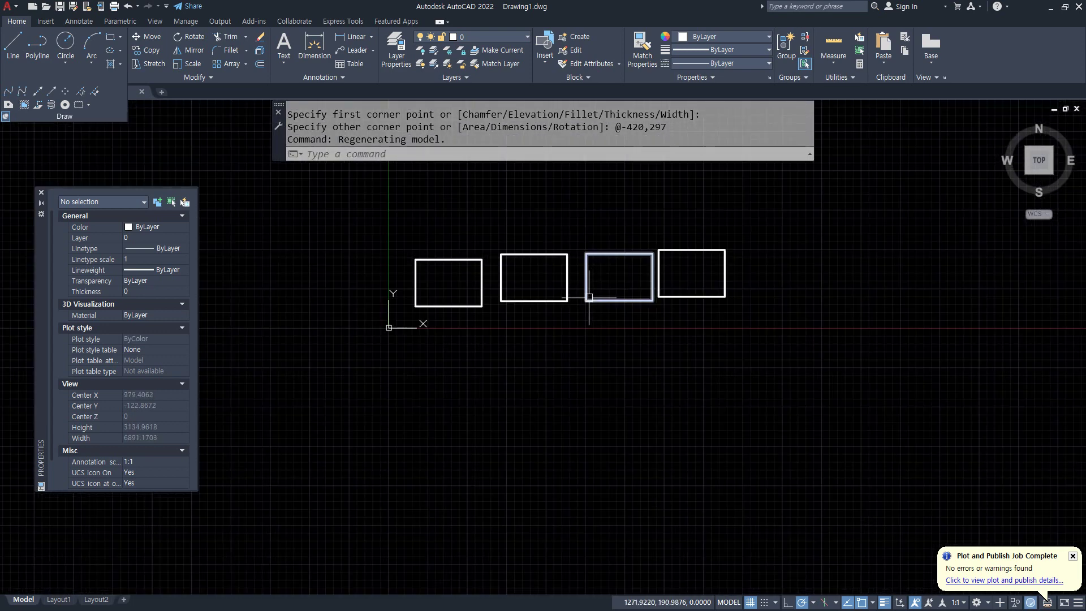
pyautogui.click(795, 191)
pyautogui.click(396, 353)
pyautogui.write('e')
pyautogui.press('Return')
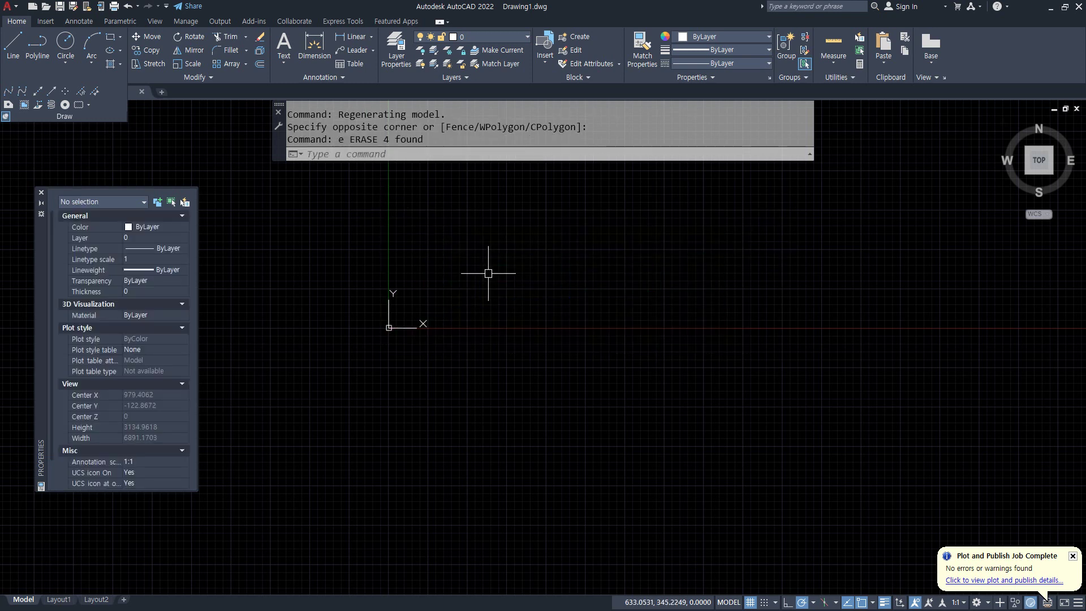
pyautogui.write('rec')
pyautogui.press('Return')
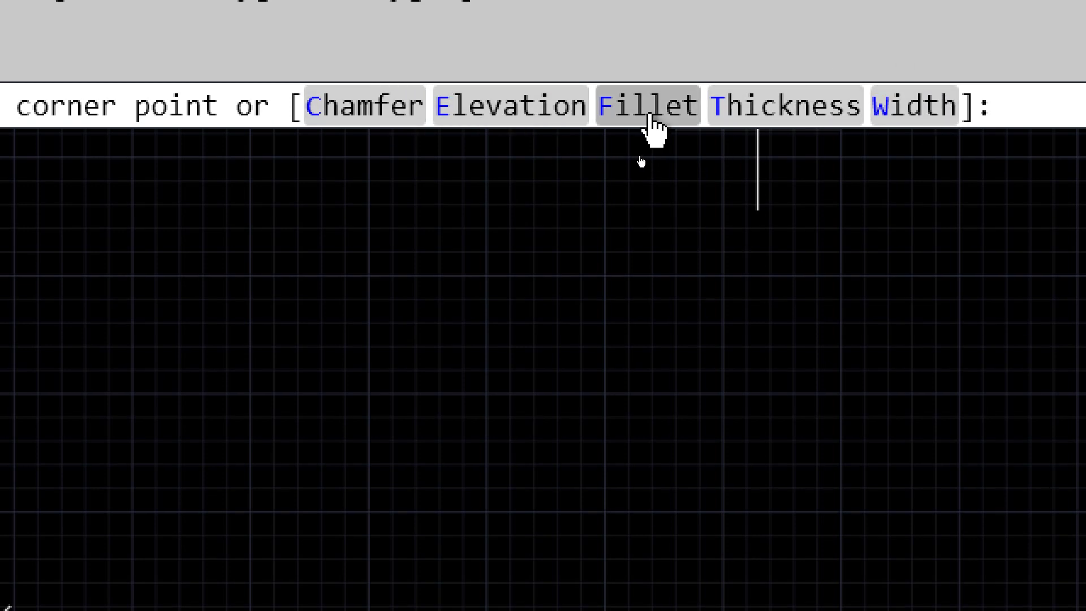
pyautogui.click(534, 113)
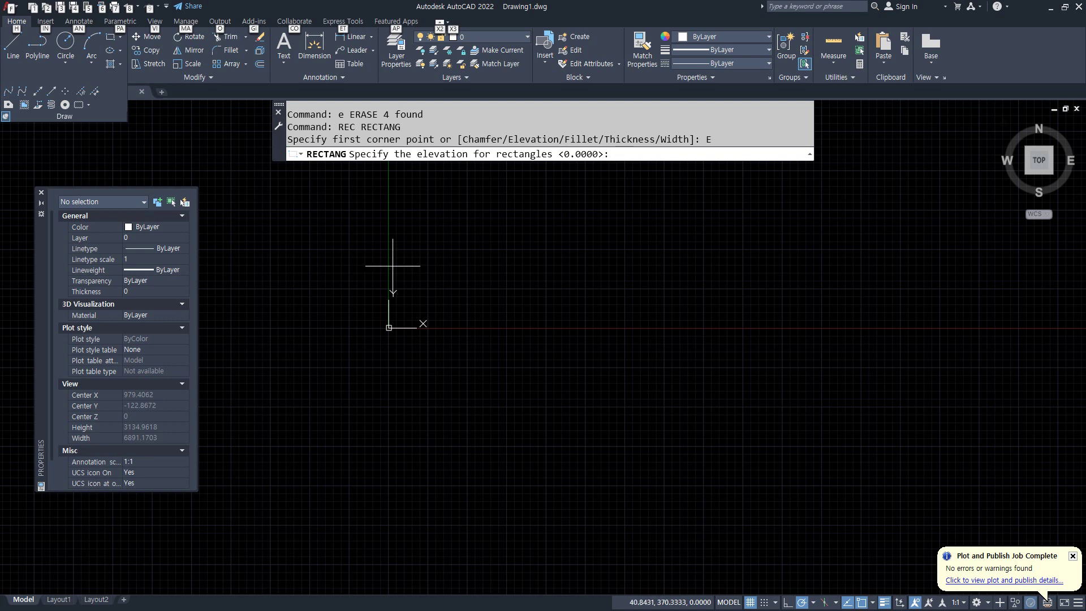
pyautogui.click(657, 153)
pyautogui.press('Return')
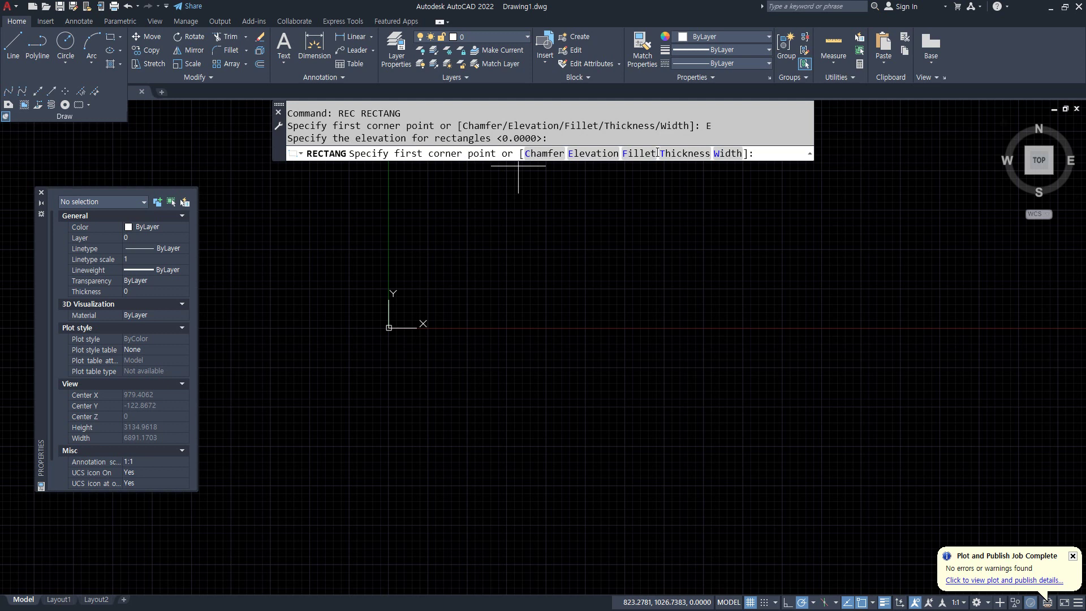
pyautogui.write('@420,297')
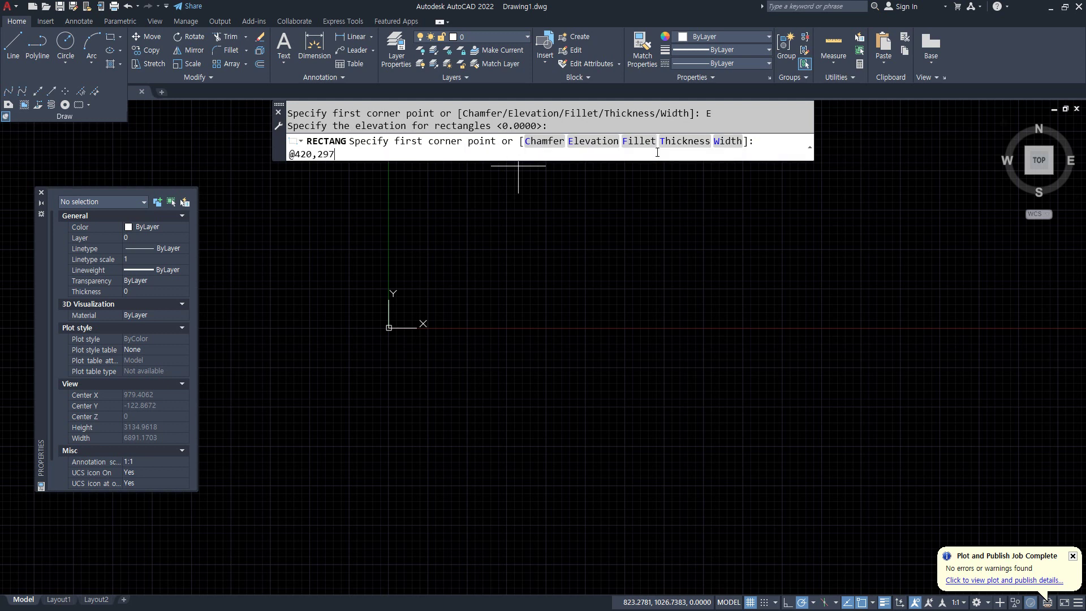
pyautogui.press('Return')
pyautogui.moveTo(678, 303); pyautogui.dragTo(449, 429, button='middle')
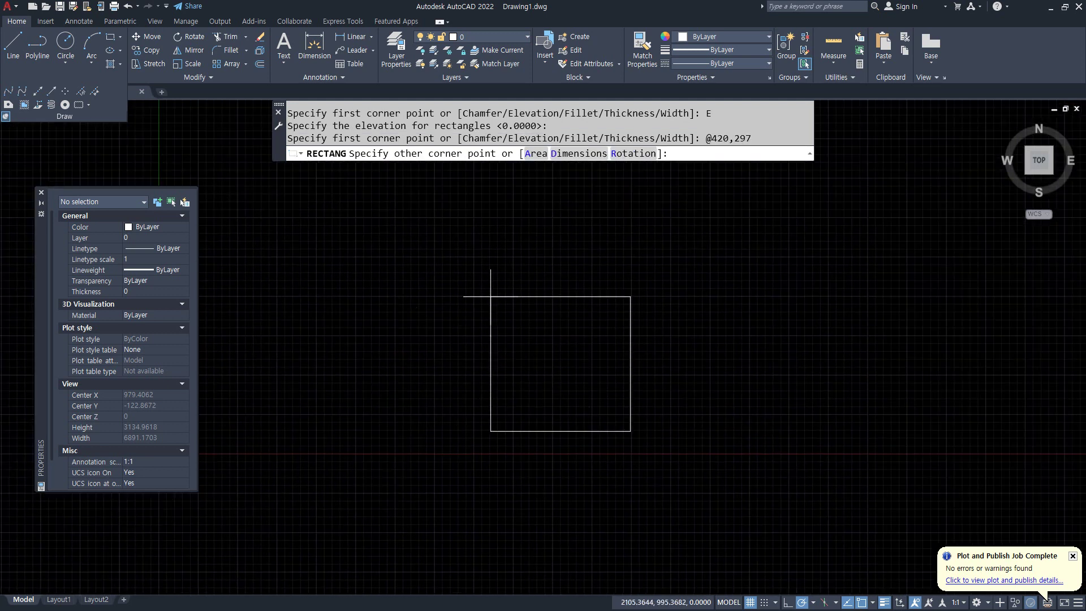
pyautogui.press('Escape')
pyautogui.moveTo(434, 366); pyautogui.dragTo(471, 360, button='middle')
pyautogui.press('Return')
pyautogui.write('0,')
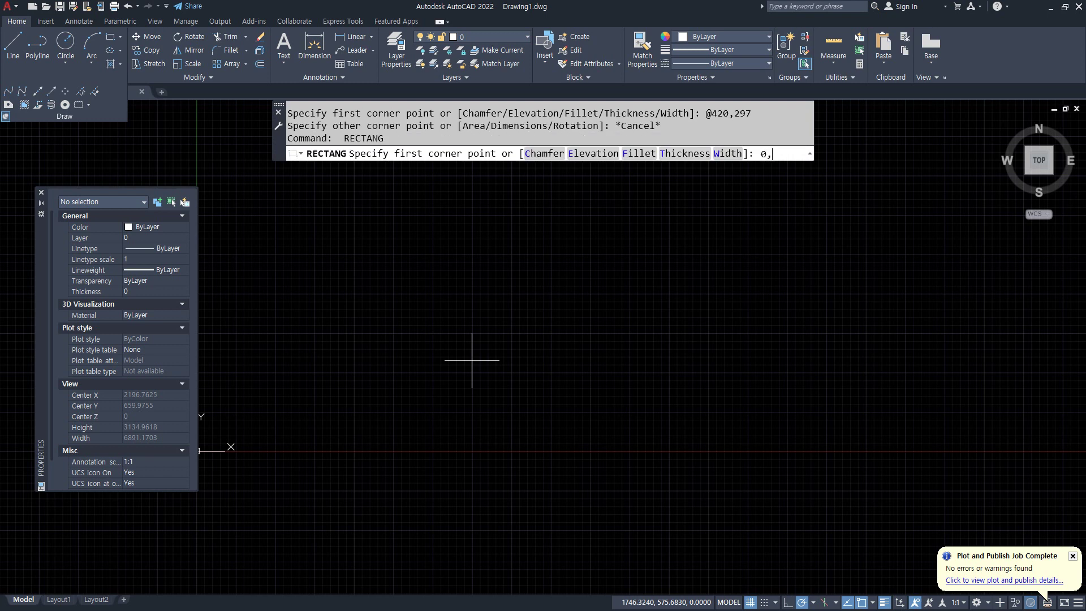
pyautogui.write('0')
pyautogui.press('Return')
pyautogui.write('@420,297')
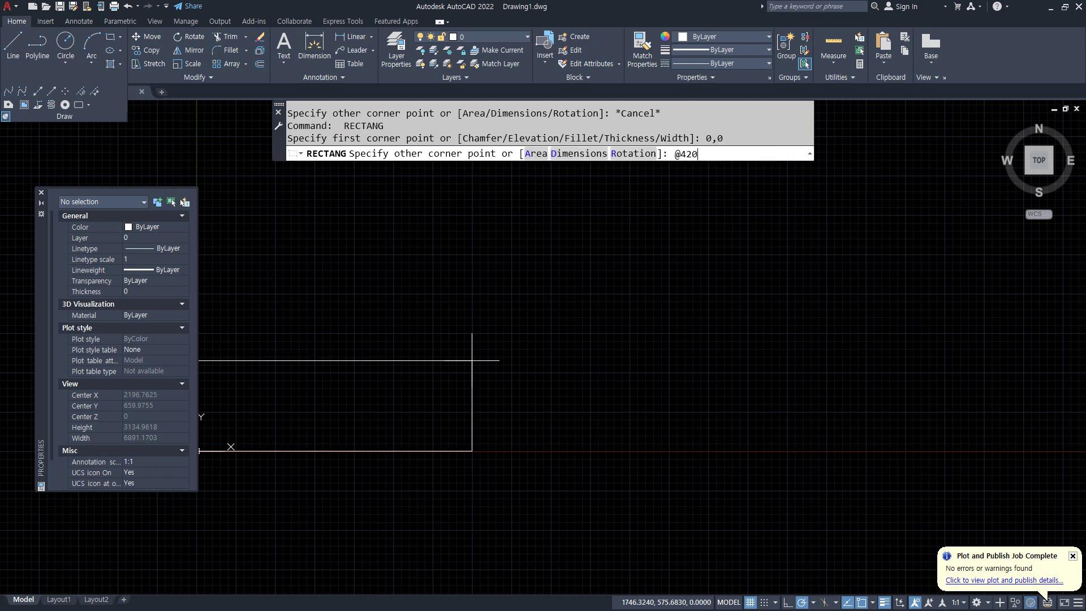
pyautogui.press('Return')
# Set the rectangle elevation to 50 and draw a rectangle over the existing one, snapping to its lower-left and upper-right corners
pyautogui.moveTo(258, 412); pyautogui.dragTo(393, 357, button='middle')
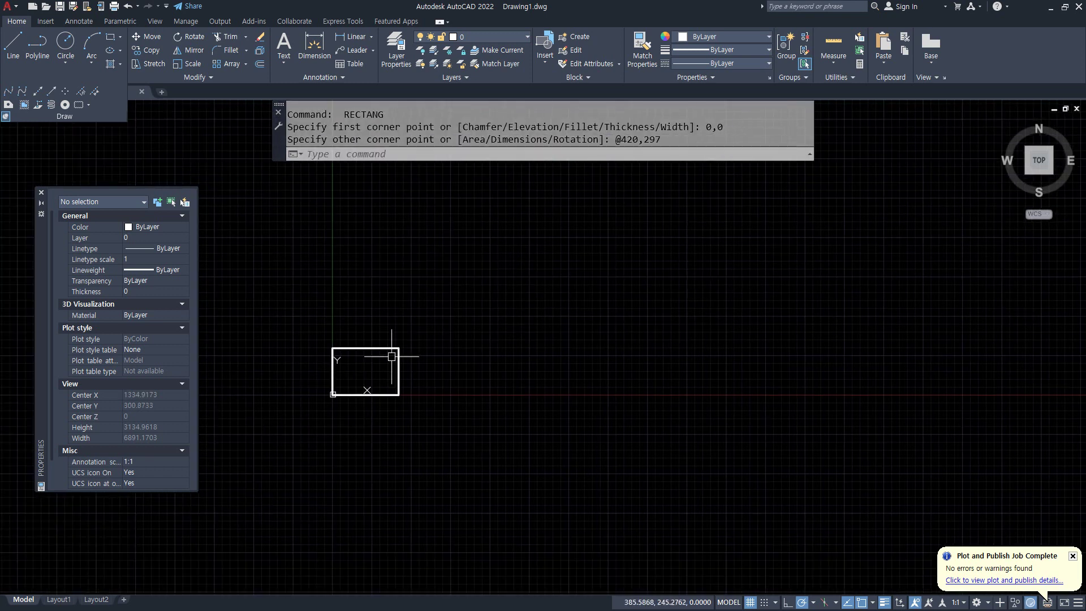
pyautogui.scroll(4, 334, 388)
pyautogui.scroll(2, 418, 355)
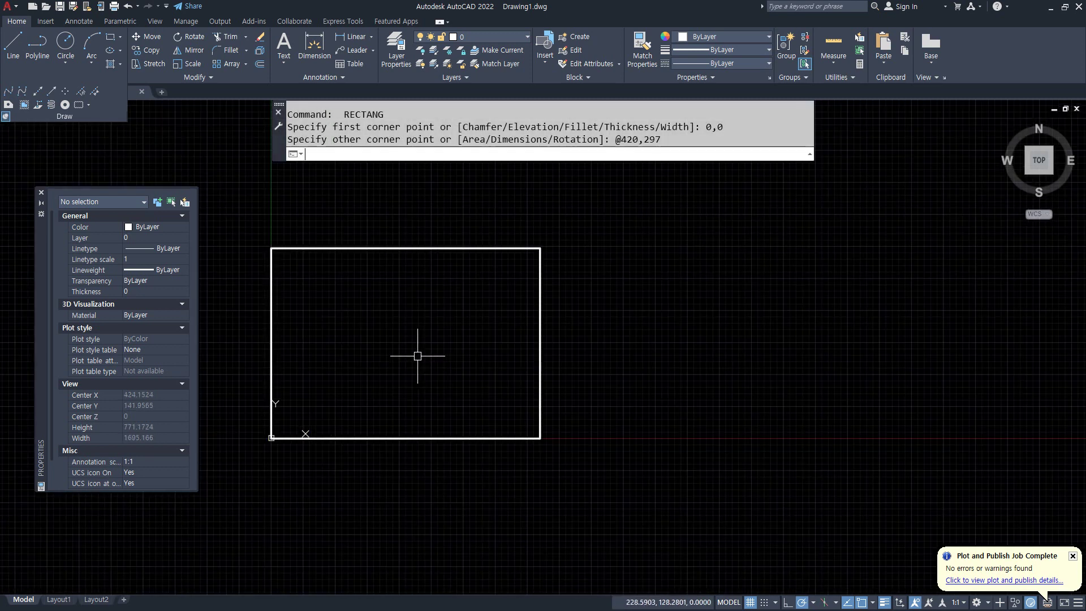
pyautogui.press('Return')
pyautogui.click(588, 156)
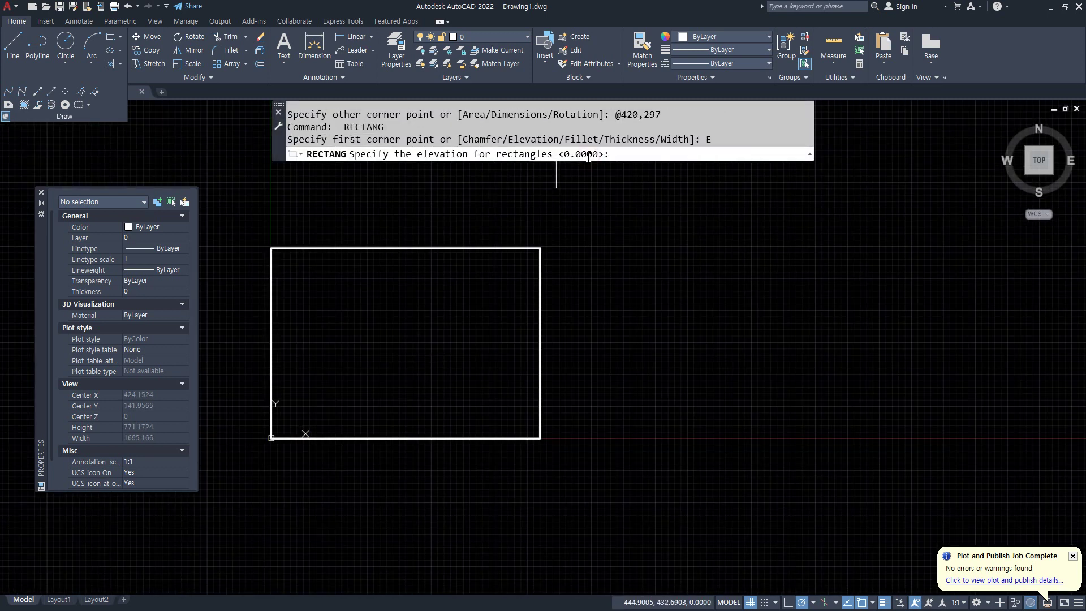
pyautogui.write('50')
pyautogui.press('Return')
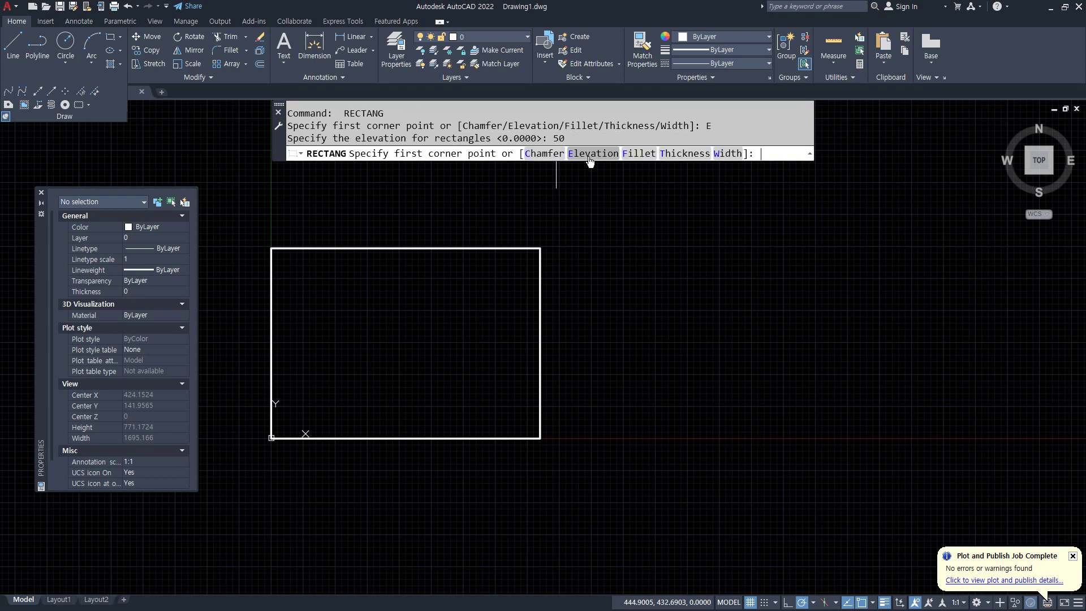
pyautogui.click(271, 437)
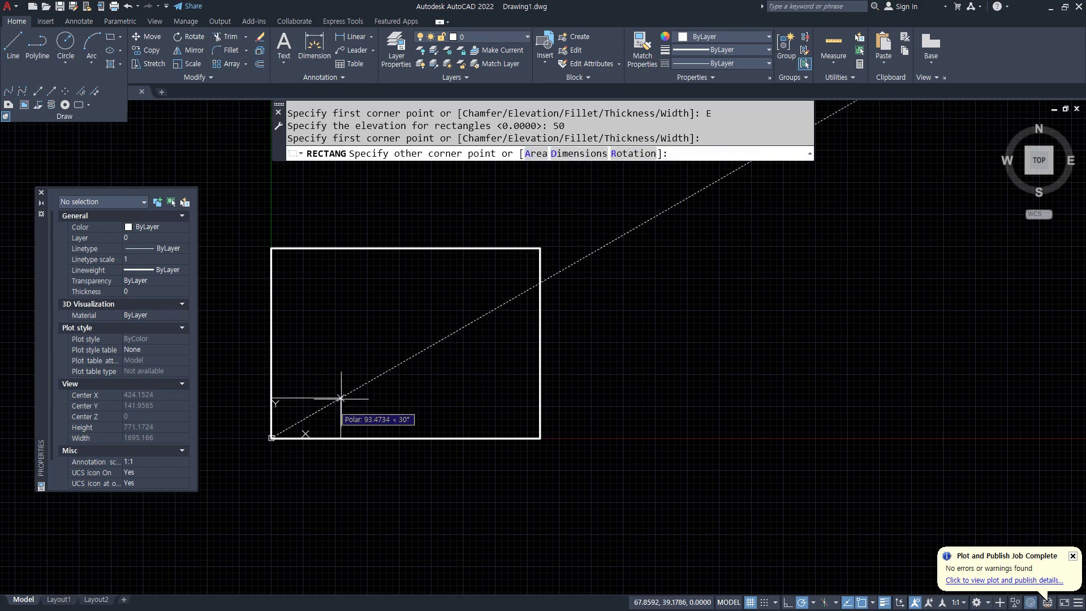
pyautogui.click(540, 248)
# Erase both stacked rectangles with a crossing selection from the top view
pyautogui.keyDown('shift'); pyautogui.moveTo(319, 357); pyautogui.dragTo(367, 203, button='middle'); pyautogui.keyUp('shift')
pyautogui.scroll(4, 345, 429)
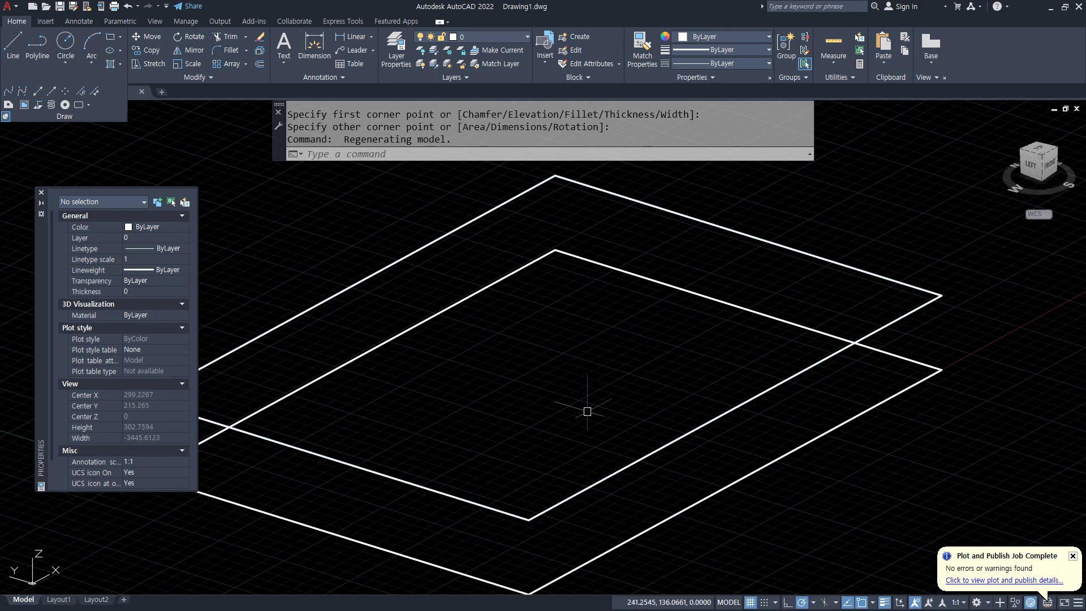
pyautogui.keyDown('shift'); pyautogui.moveTo(526, 410); pyautogui.dragTo(419, 488, button='middle'); pyautogui.keyUp('shift')
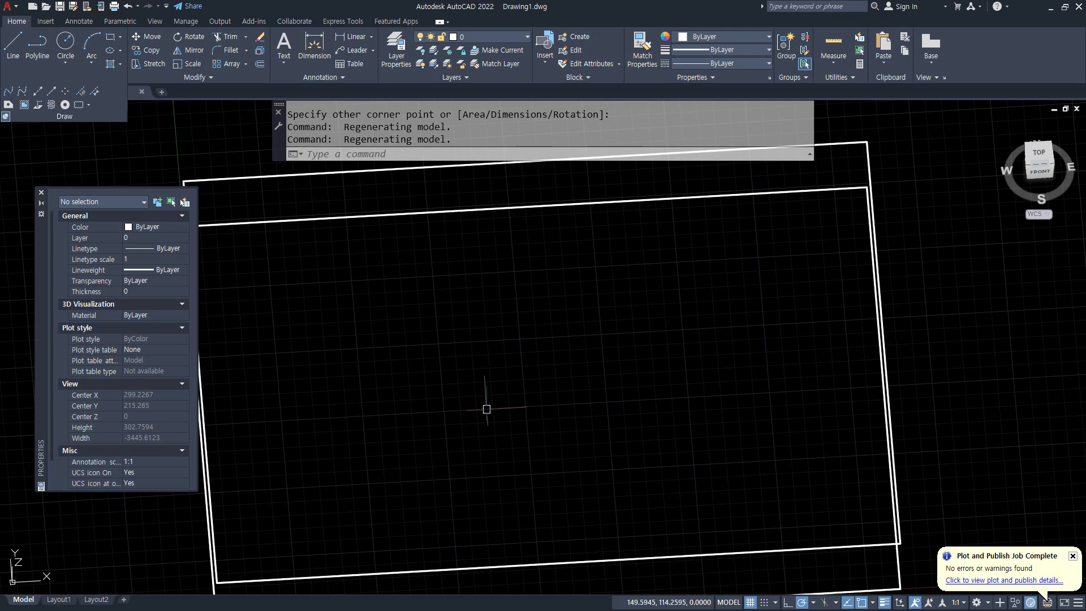
pyautogui.click(1038, 156)
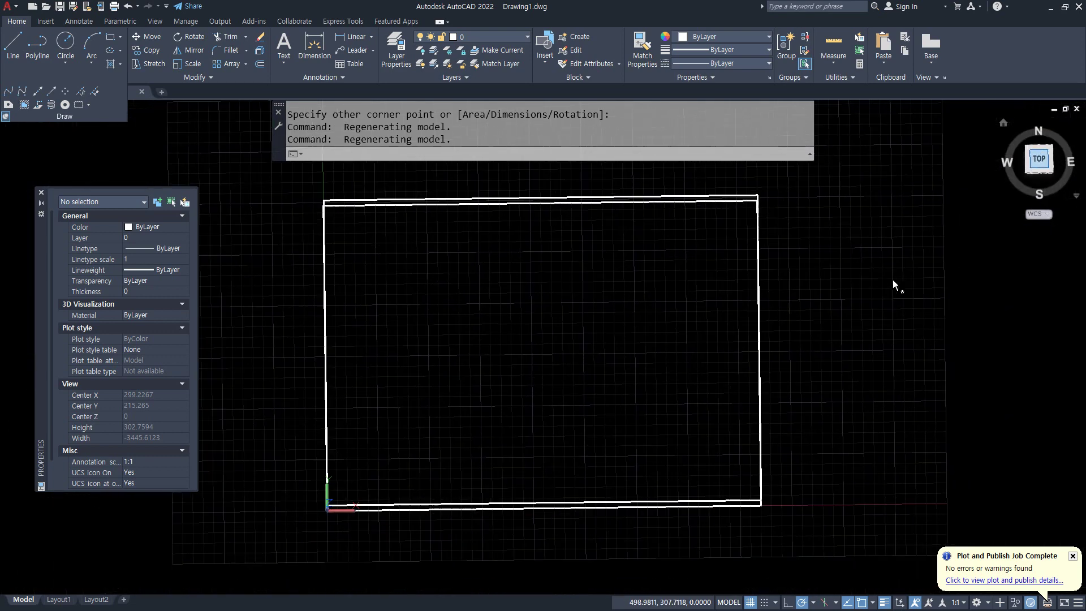
pyautogui.click(792, 190)
pyautogui.click(536, 388)
pyautogui.press('Delete')
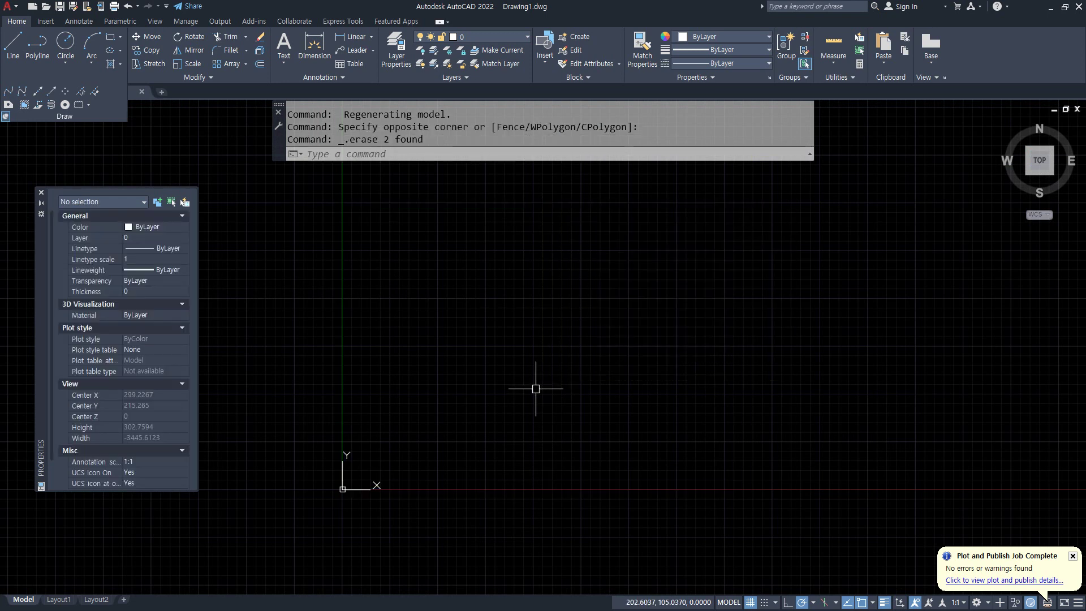
# Start a new rectangle and set its elevation back to 0
pyautogui.write('rec')
pyautogui.press('Return')
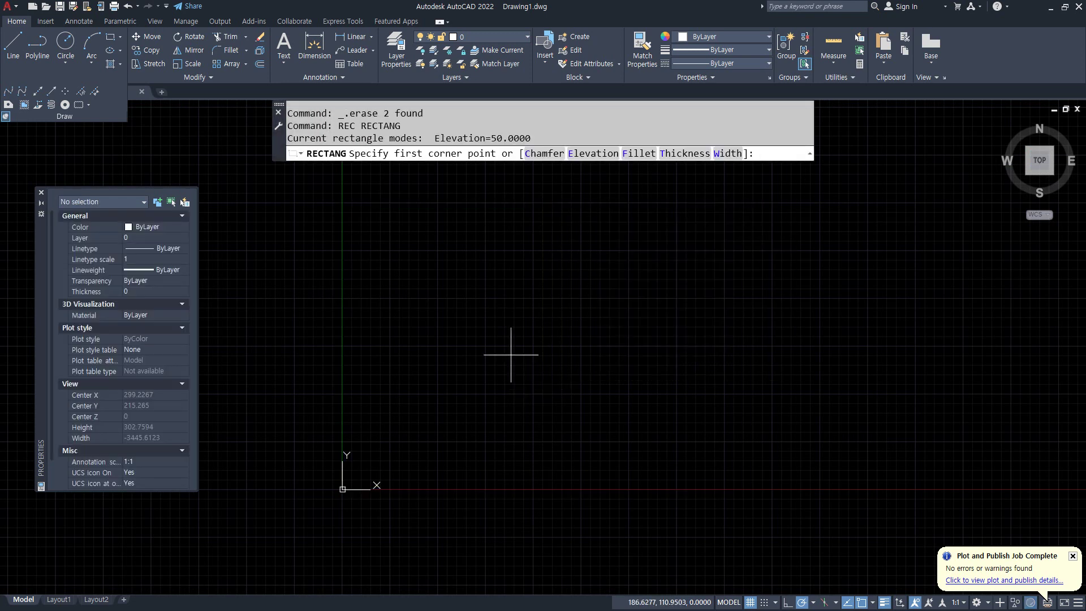
pyautogui.click(582, 153)
pyautogui.write('0')
pyautogui.press('Return')
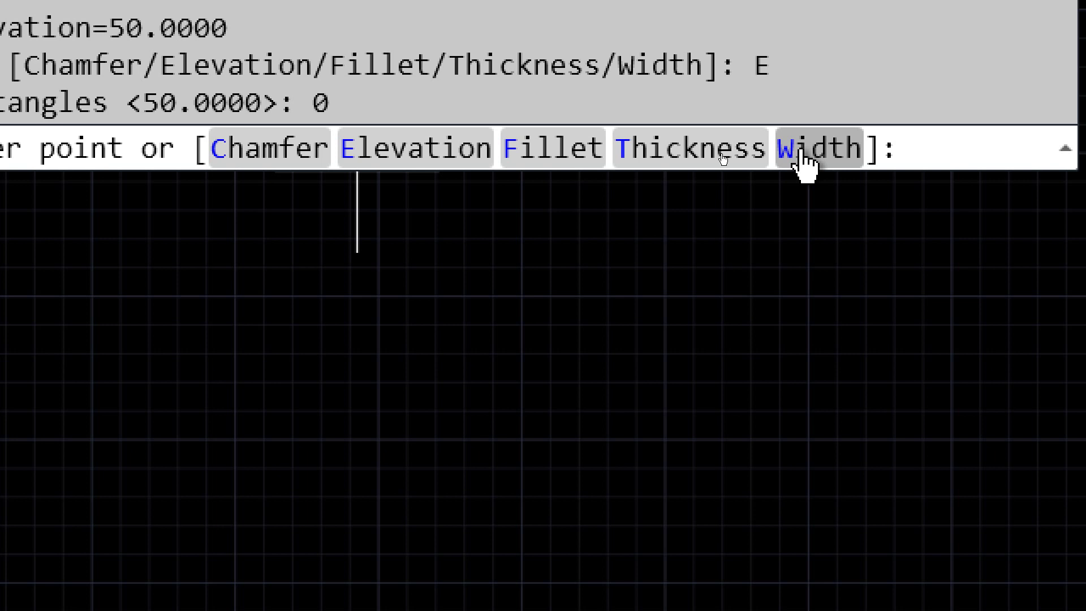
# Set the rectangle thickness to 100 and draw a wide rectangle up and to the right of the origin
pyautogui.click(697, 158)
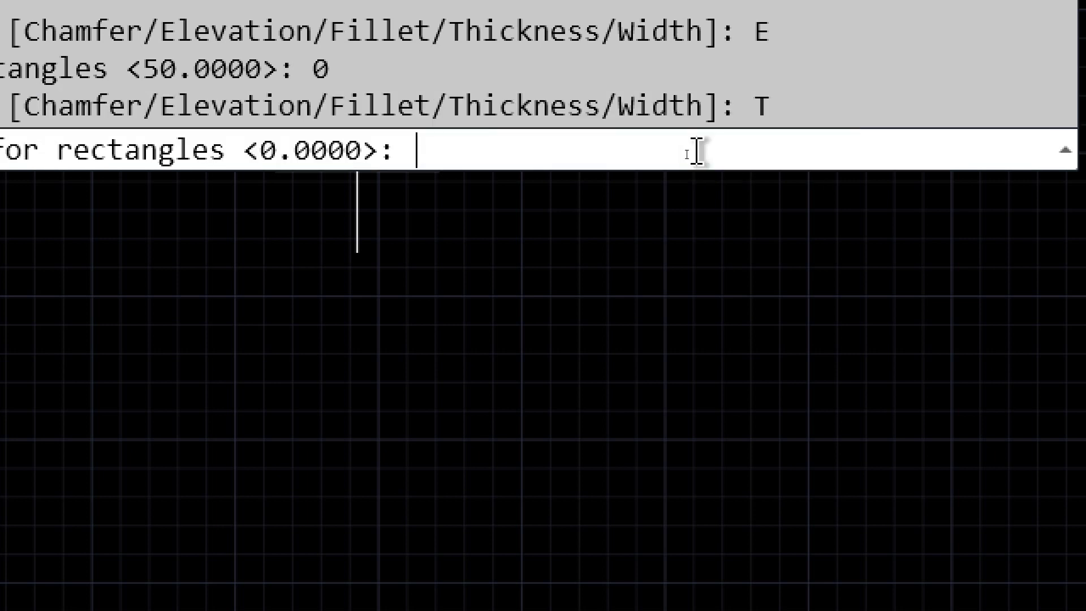
pyautogui.write('100')
pyautogui.press('Return')
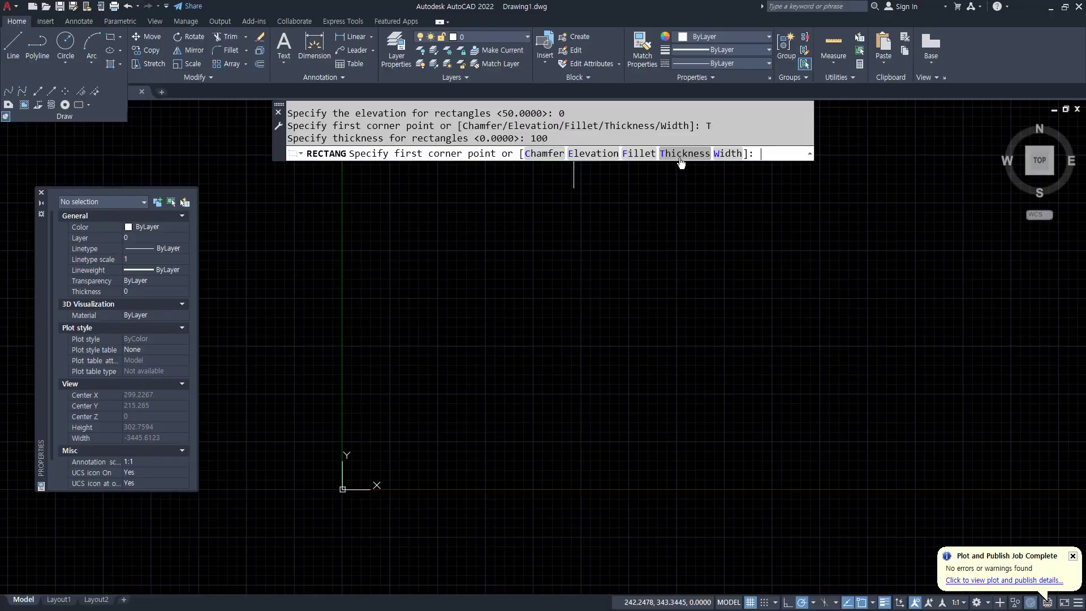
pyautogui.click(397, 439)
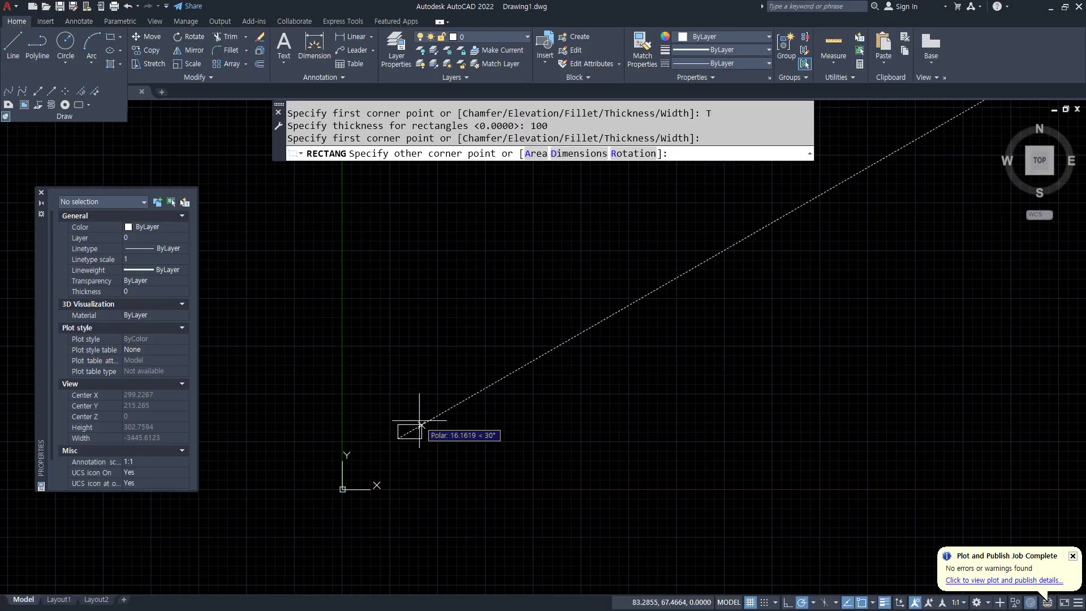
pyautogui.click(724, 251)
# Orbit to a 3D view of the thick rectangle and display it in the Conceptual visual style
pyautogui.keyDown('shift'); pyautogui.moveTo(436, 429); pyautogui.dragTo(461, 299, button='middle'); pyautogui.keyUp('shift')
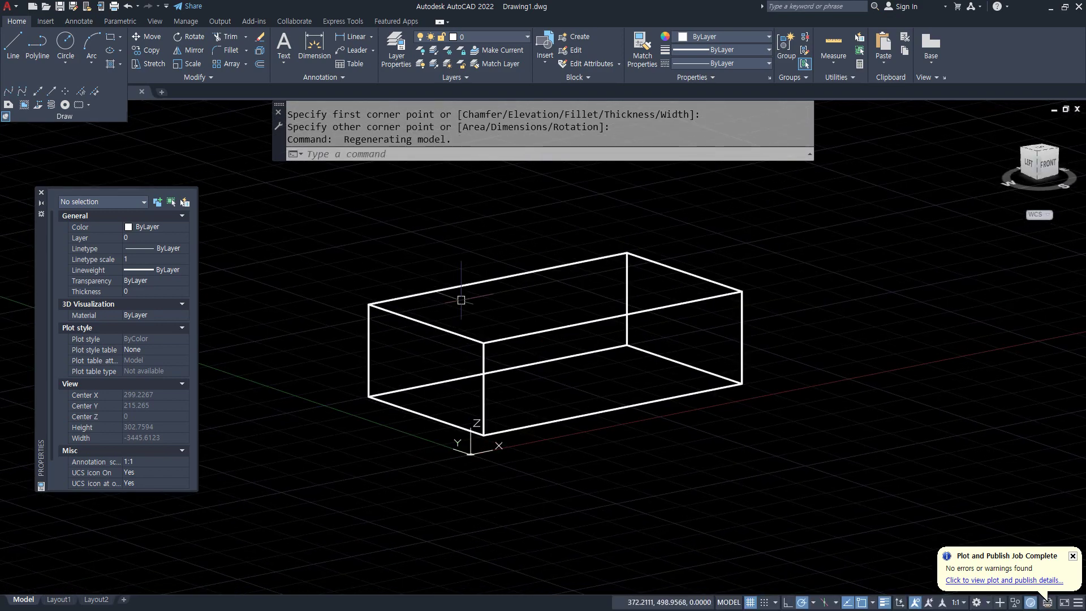
pyautogui.write('sha')
pyautogui.press('Return')
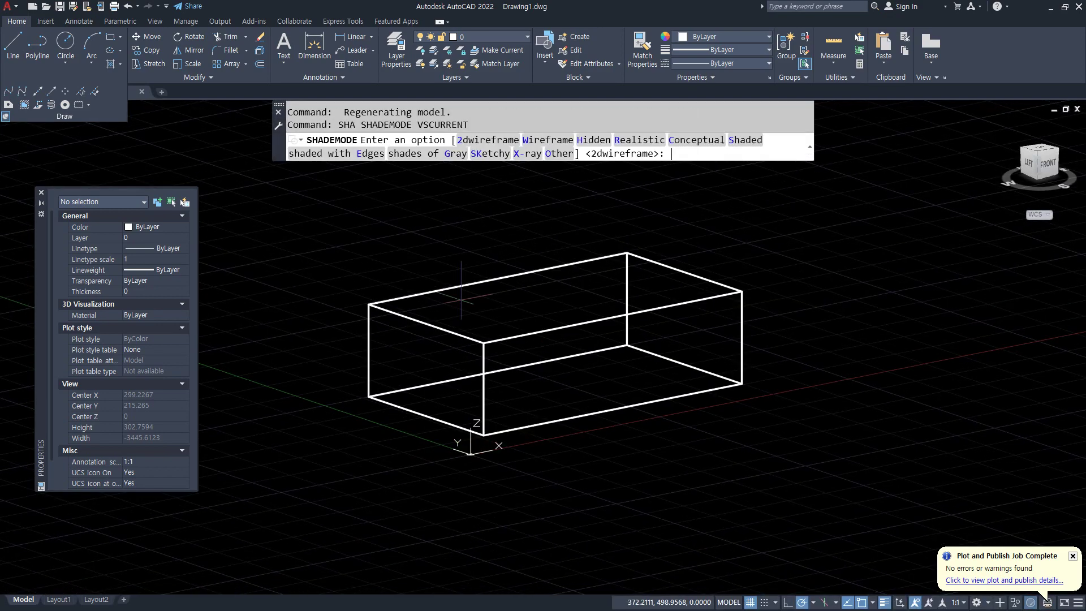
pyautogui.write('c')
pyautogui.press('Return')
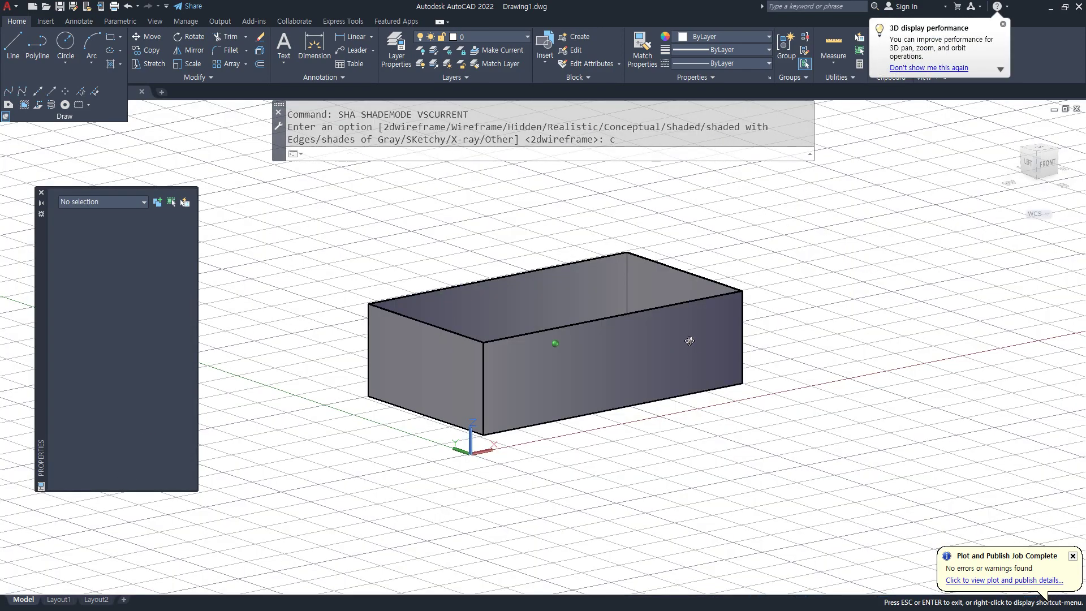
pyautogui.keyDown('shift'); pyautogui.moveTo(696, 340); pyautogui.dragTo(662, 436, button='middle'); pyautogui.keyUp('shift')
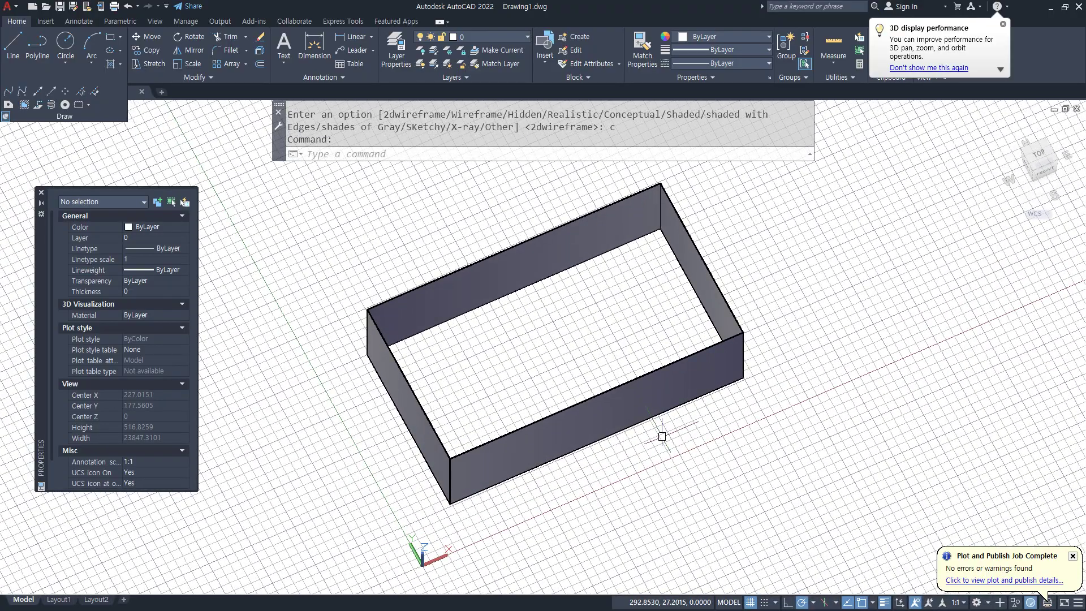
# Return to the plan view of the current UCS and set the visual style to 2D wireframe
pyautogui.write('plan')
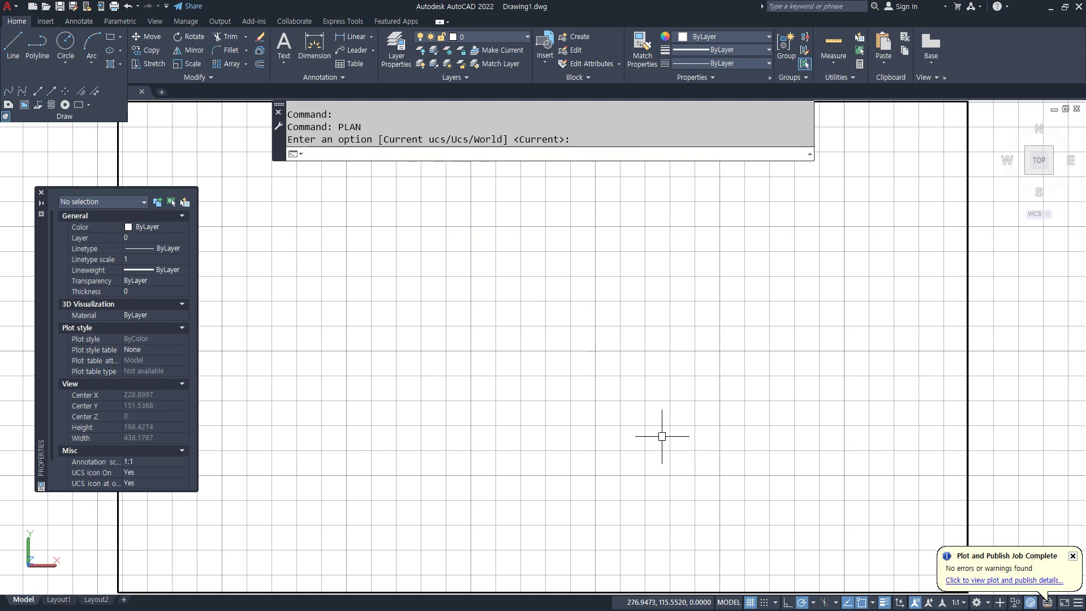
pyautogui.write('sha')
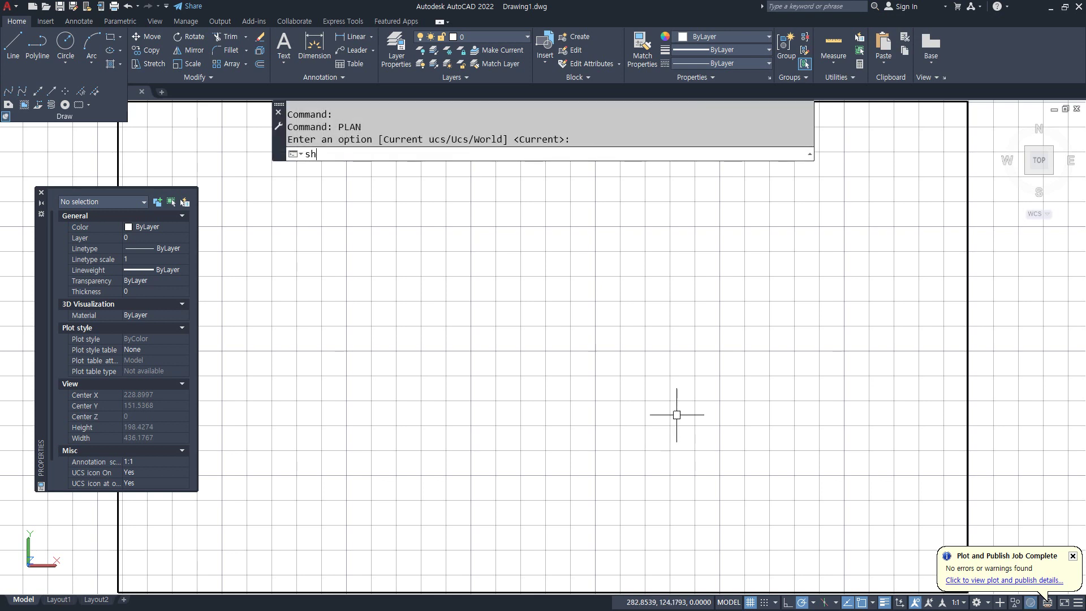
pyautogui.press('Return')
pyautogui.write('2d')
pyautogui.press('Return')
# Erase the thick rectangle using a crossing selection over its right edge
pyautogui.click(896, 393)
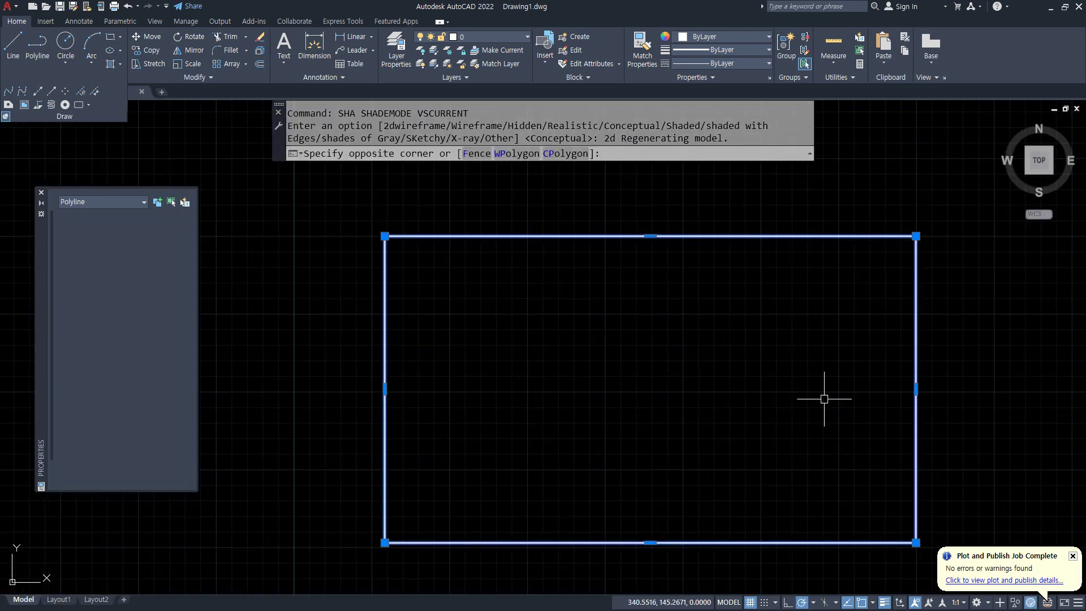
pyautogui.click(824, 400)
pyautogui.press('Delete')
# Start a new rectangle and set its thickness back to 0
pyautogui.write('rec')
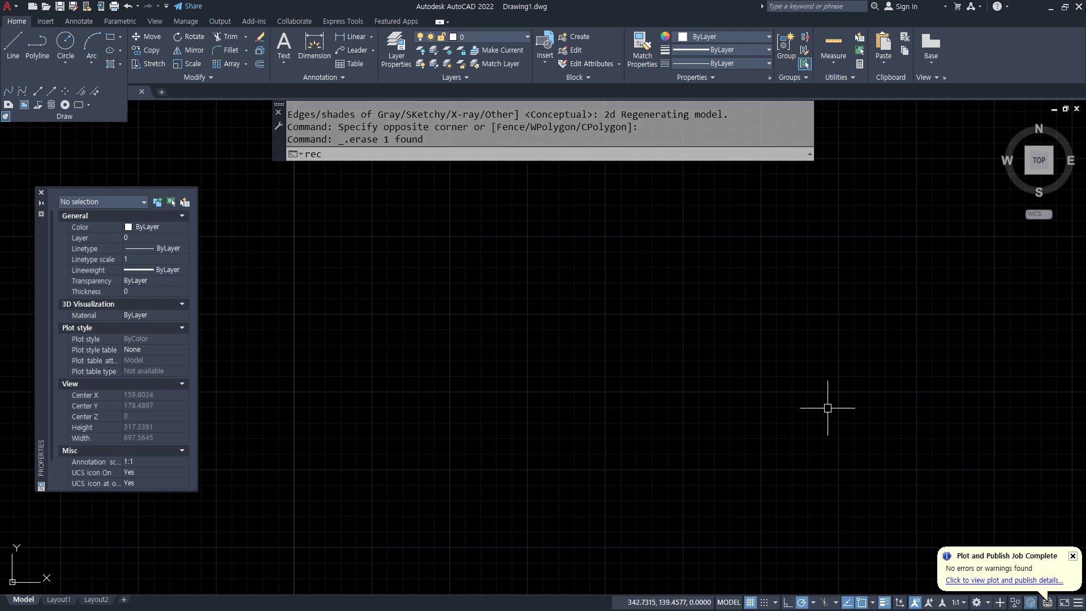
pyautogui.press('Return')
pyautogui.click(686, 154)
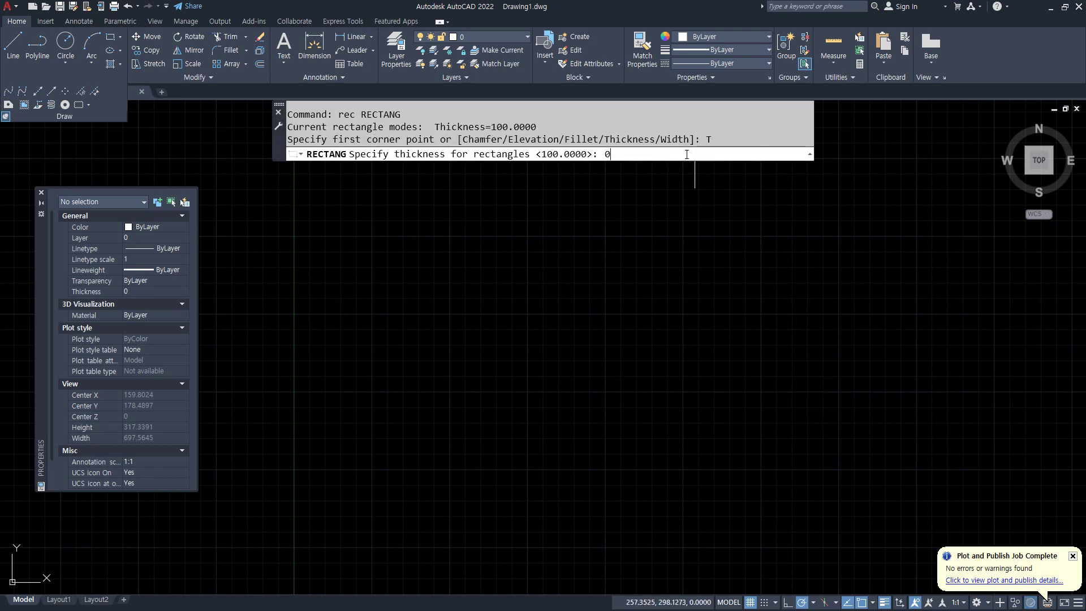
pyautogui.write('0')
pyautogui.press('Return')
# Set the rectangle line width to 10 and draw a rectangle in the middle of the drawing area
pyautogui.click(731, 153)
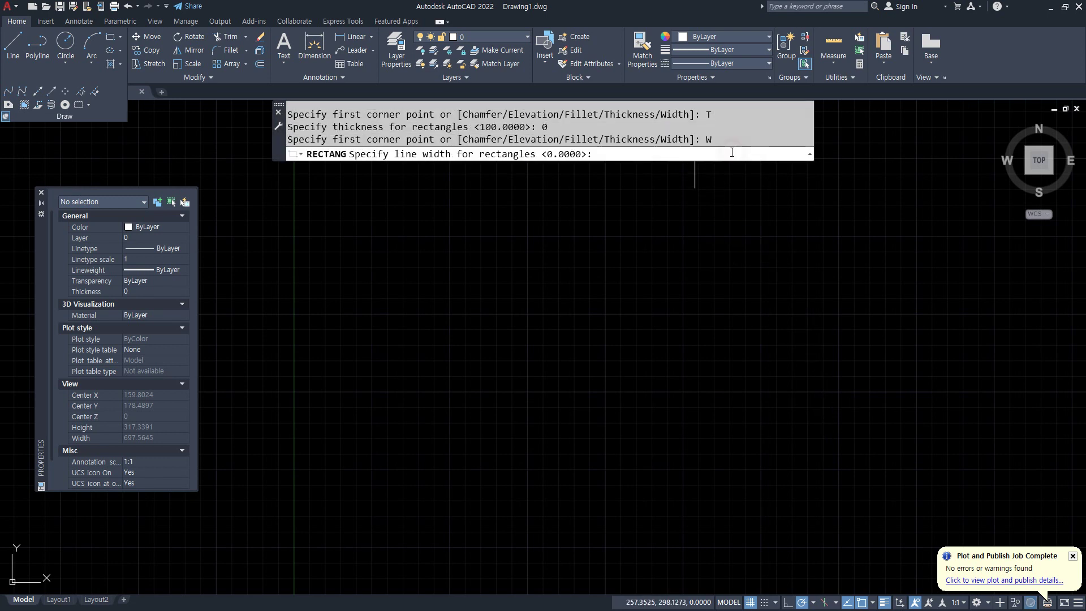
pyautogui.write('10')
pyautogui.press('Return')
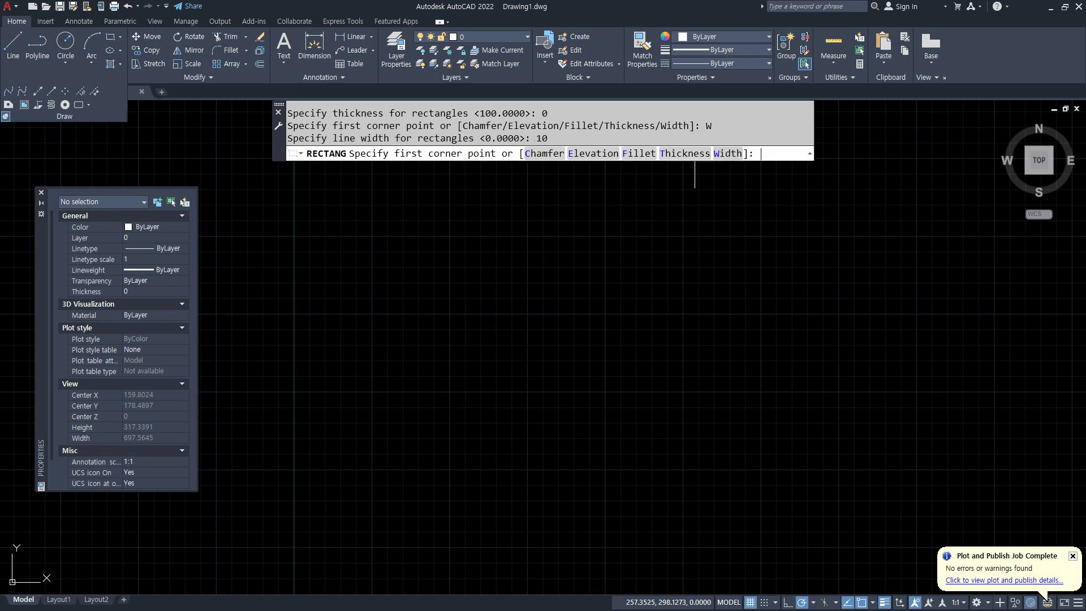
pyautogui.click(411, 446)
pyautogui.click(595, 313)
# Set the rectangle line width to 0 and draw a second rectangle to the right of the wide-lined one
pyautogui.press('Return')
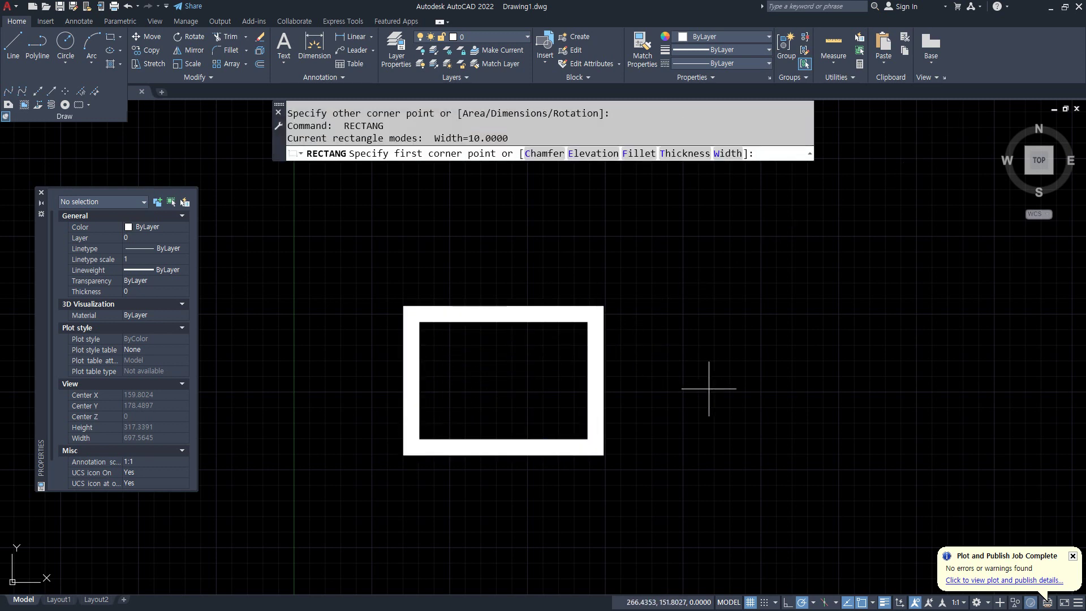
pyautogui.write('w')
pyautogui.press('Return')
pyautogui.write('0')
pyautogui.press('Return')
pyautogui.click(657, 449)
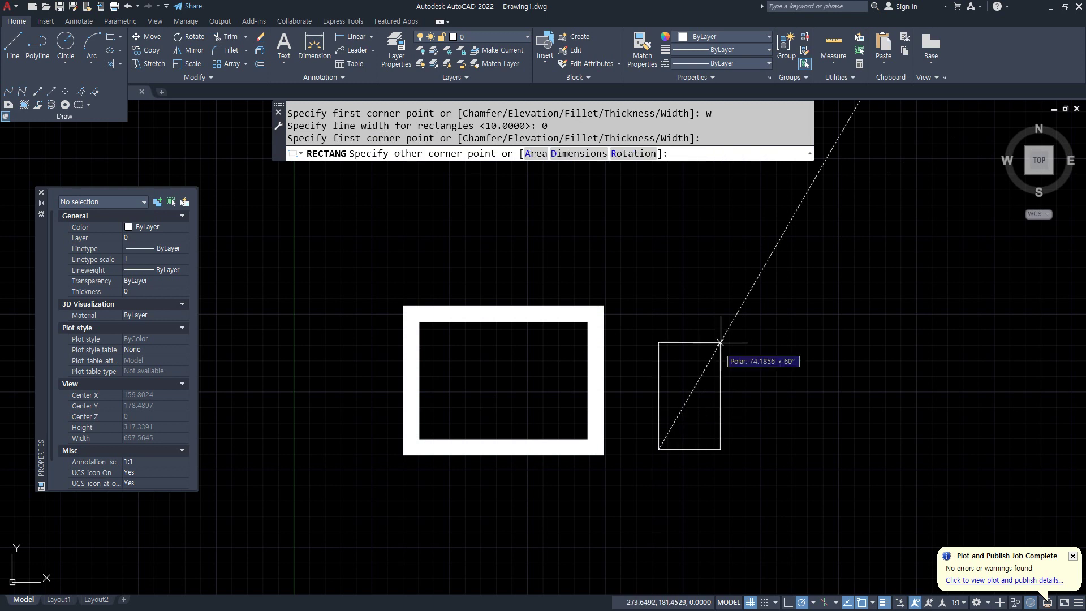
pyautogui.click(806, 319)
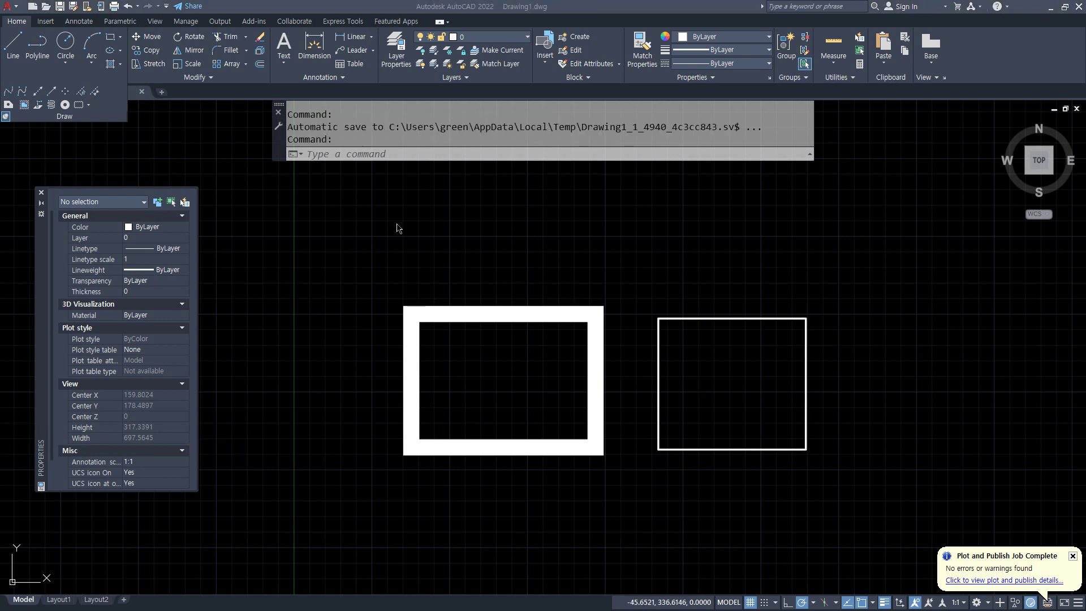
# Cancel a newly started rectangle and erase both existing rectangles with a crossing selection
pyautogui.write('rec')
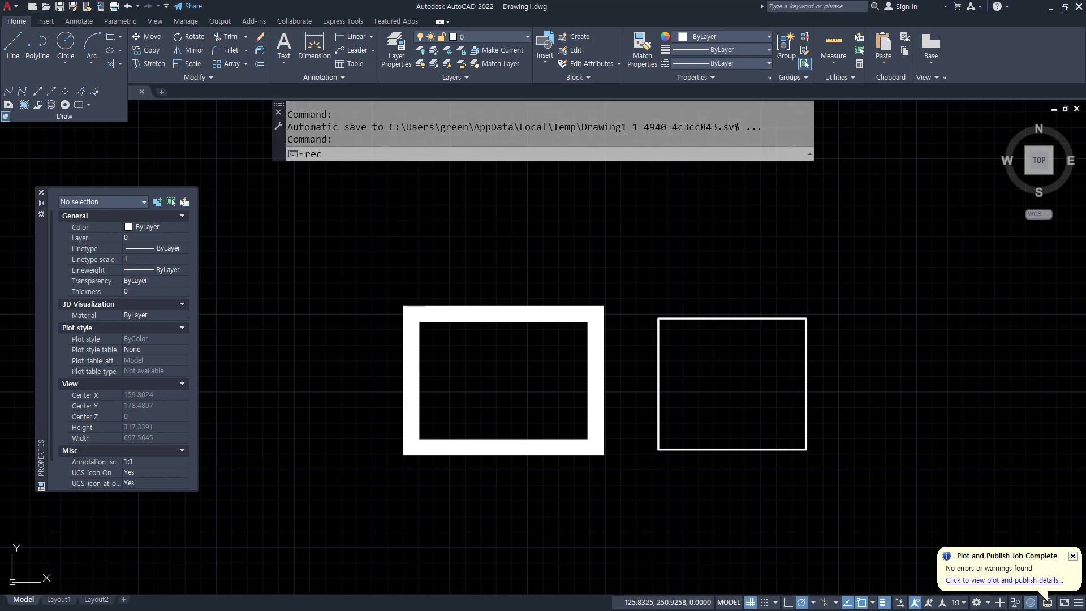
pyautogui.press('Return')
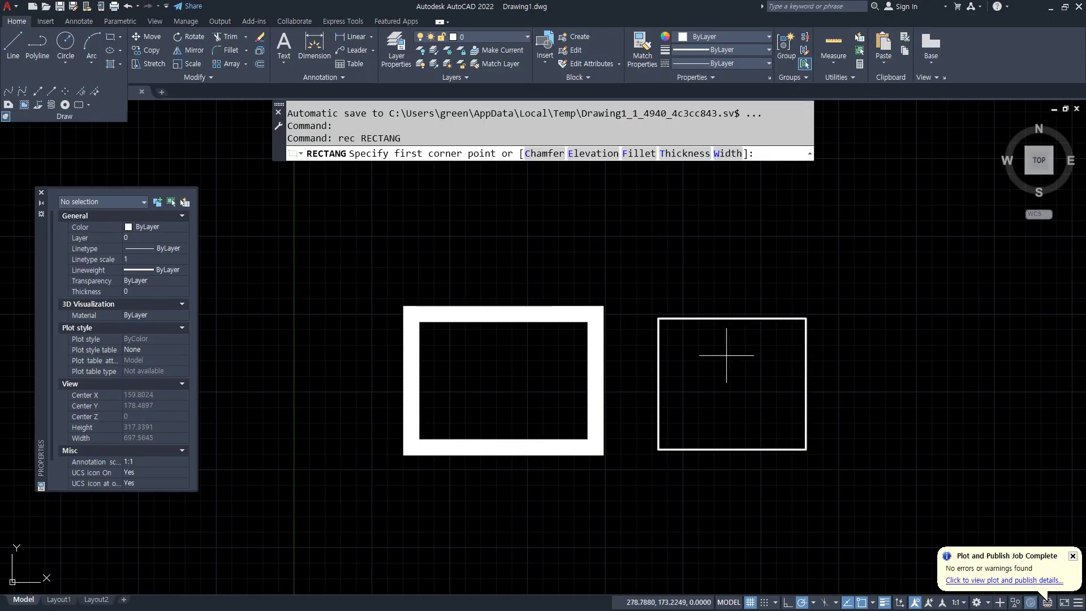
pyautogui.press('Escape')
pyautogui.click(731, 364)
pyautogui.click(519, 271)
pyautogui.write('e')
pyautogui.press('Return')
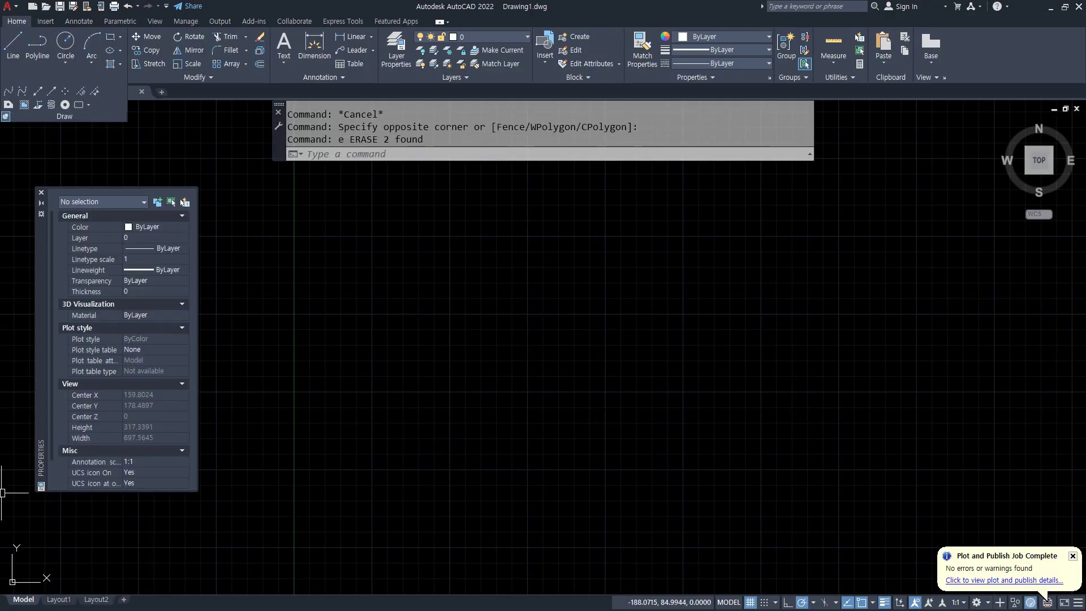
# Switch to the Notepad command notes and circle the Fillet and XLine entries with the red pen, then clear the marks
pyautogui.hotkey('alt', 'Tab')
pyautogui.scroll(-1, 186, 360)
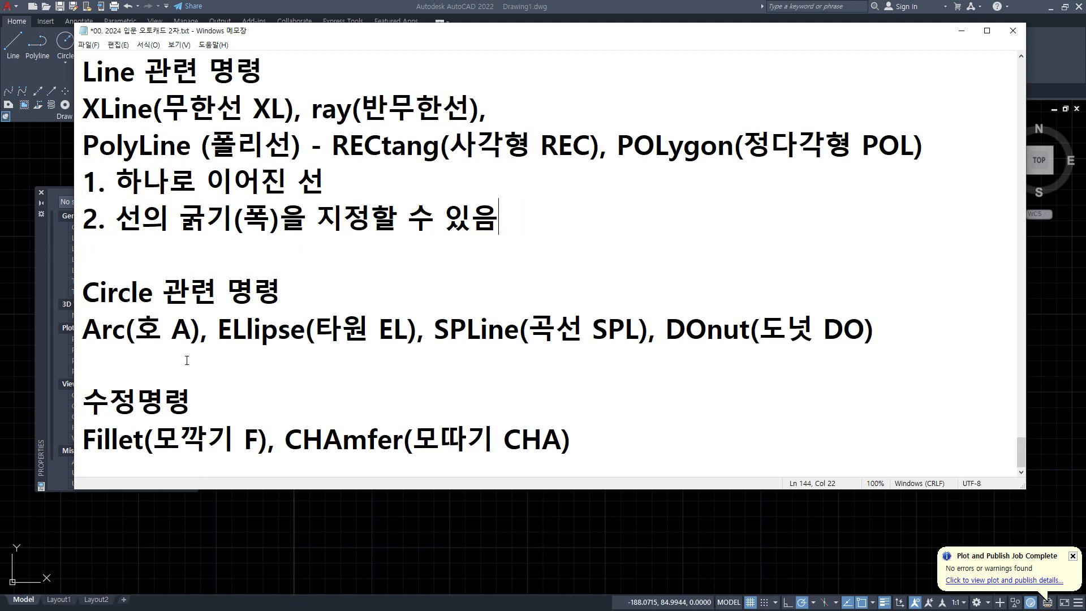
pyautogui.moveTo(75, 453)
pyautogui.mouseDown()
pyautogui.moveTo(600, 449)
pyautogui.moveTo(95, 454)
pyautogui.moveTo(536, 466)
pyautogui.mouseUp()
pyautogui.press('e')
pyautogui.moveTo(165, 475)
pyautogui.mouseDown()
pyautogui.moveTo(54, 421)
pyautogui.moveTo(266, 436)
pyautogui.moveTo(147, 470)
pyautogui.mouseUp()
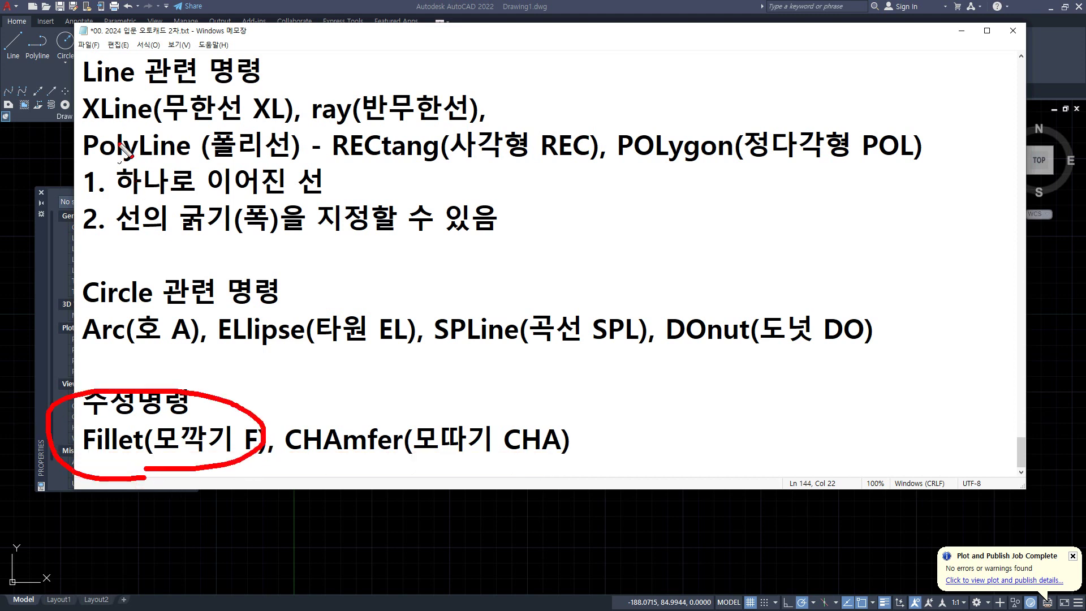
pyautogui.moveTo(121, 139)
pyautogui.mouseDown()
pyautogui.moveTo(57, 113)
pyautogui.moveTo(139, 83)
pyautogui.moveTo(119, 129)
pyautogui.mouseUp()
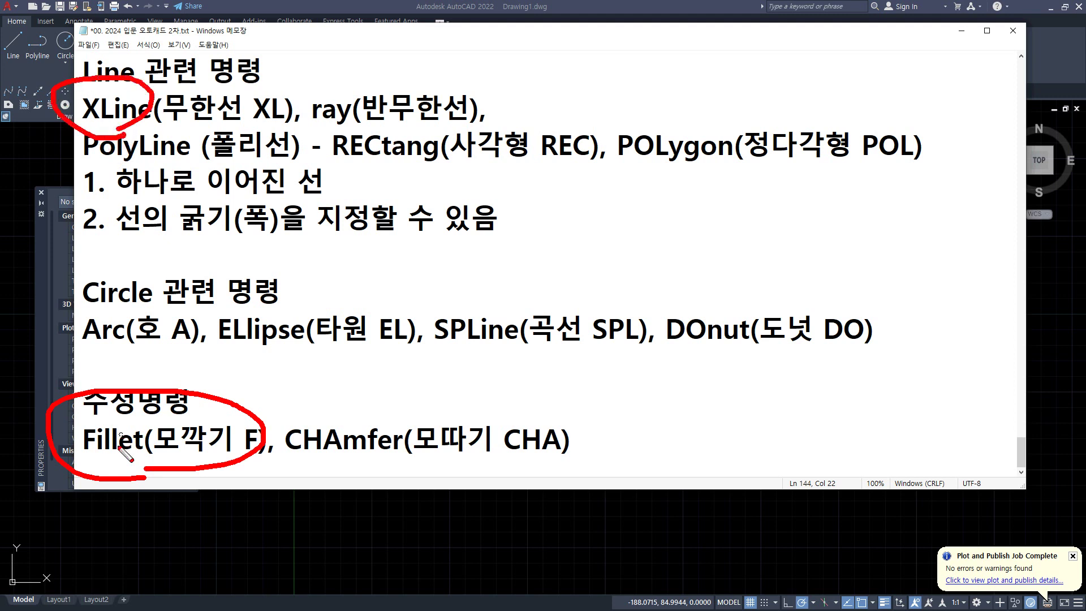
pyautogui.moveTo(132, 461)
pyautogui.mouseDown()
pyautogui.moveTo(53, 478)
pyautogui.moveTo(237, 461)
pyautogui.moveTo(155, 509)
pyautogui.mouseUp()
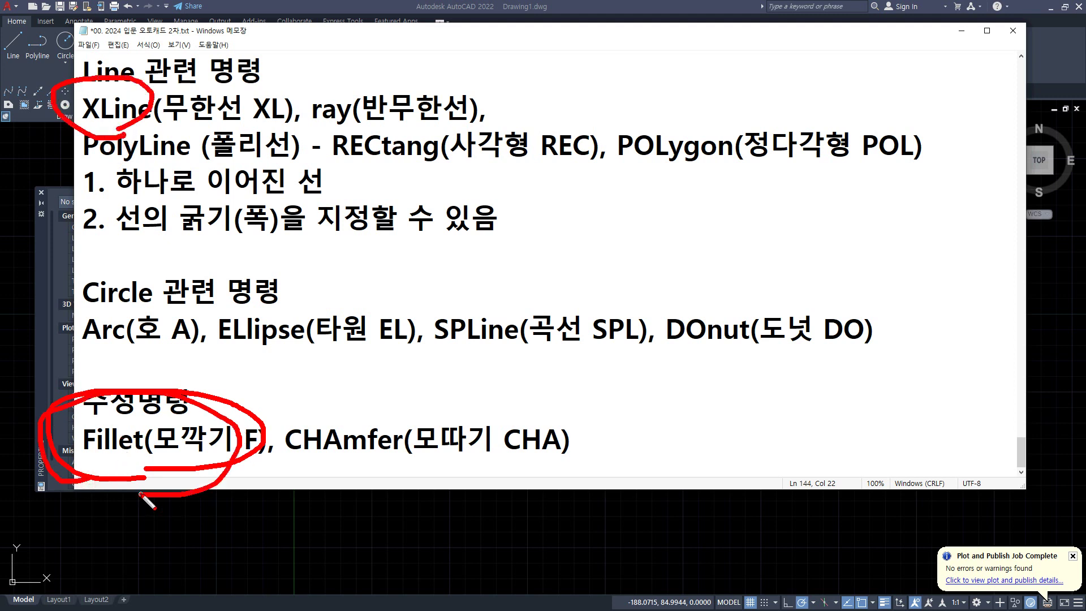
pyautogui.press('Escape')
# Switch back to AutoCAD and draw a horizontal line joined to a shorter vertical line running down from its right end
pyautogui.click(286, 530)
pyautogui.write('l')
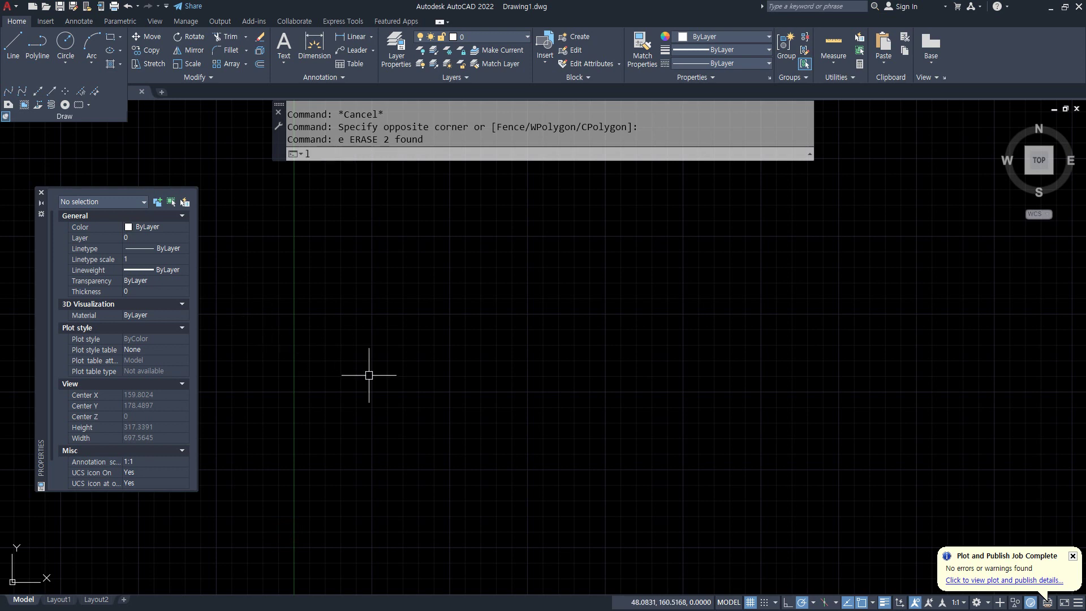
pyautogui.press('Return')
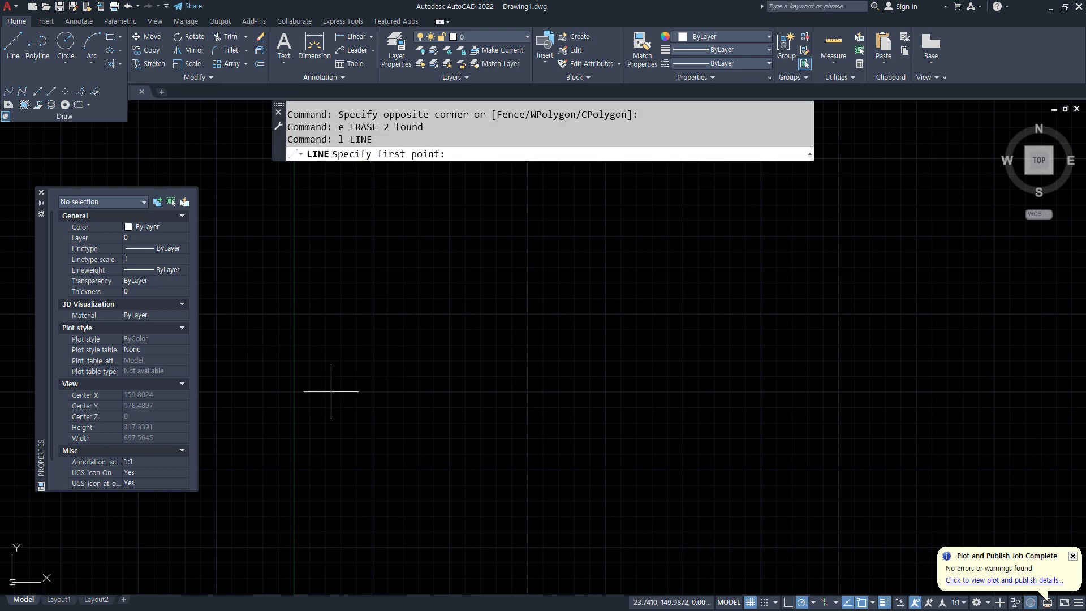
pyautogui.click(313, 270)
pyautogui.click(417, 270)
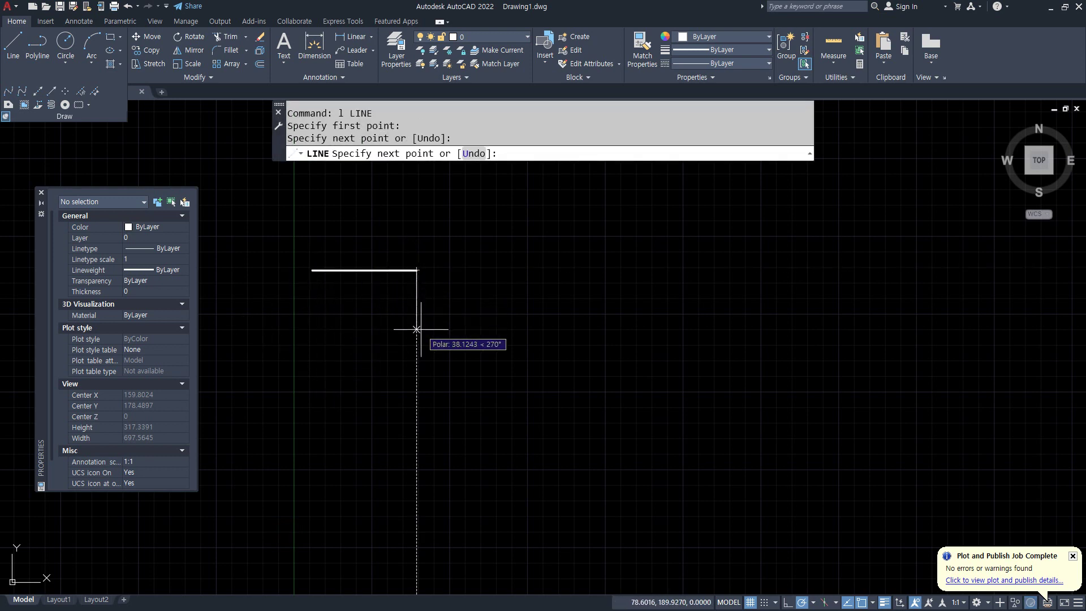
pyautogui.click(417, 329)
pyautogui.press('Return')
# Draw a horizontal line and a vertical line crossing it, to the right of the joined corner
pyautogui.press('Return')
pyautogui.click(490, 270)
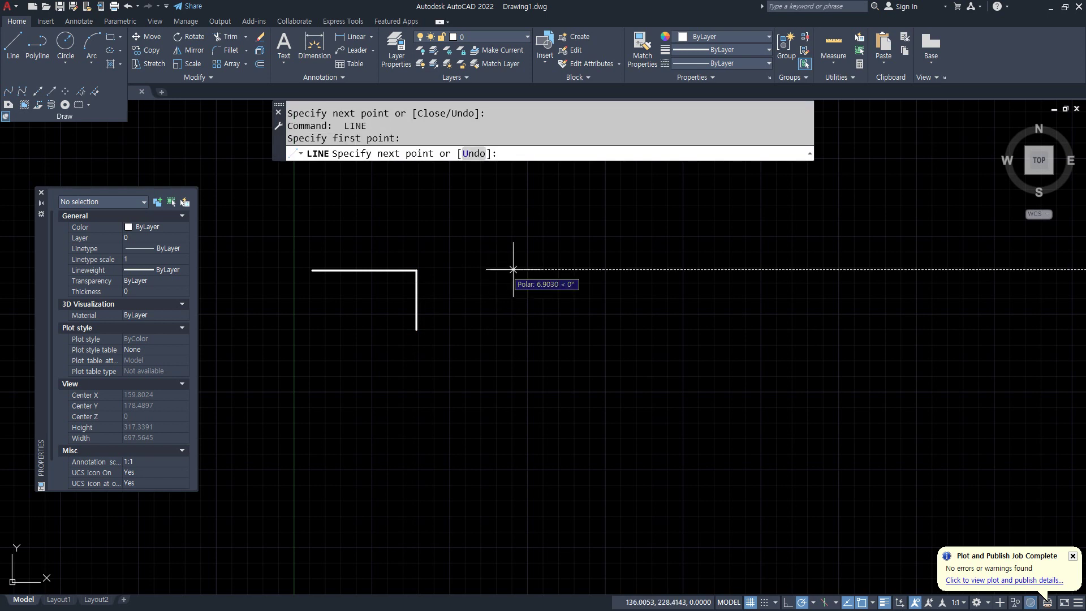
pyautogui.click(597, 269)
pyautogui.press('Return')
pyautogui.press('Return')
pyautogui.click(555, 238)
pyautogui.click(555, 338)
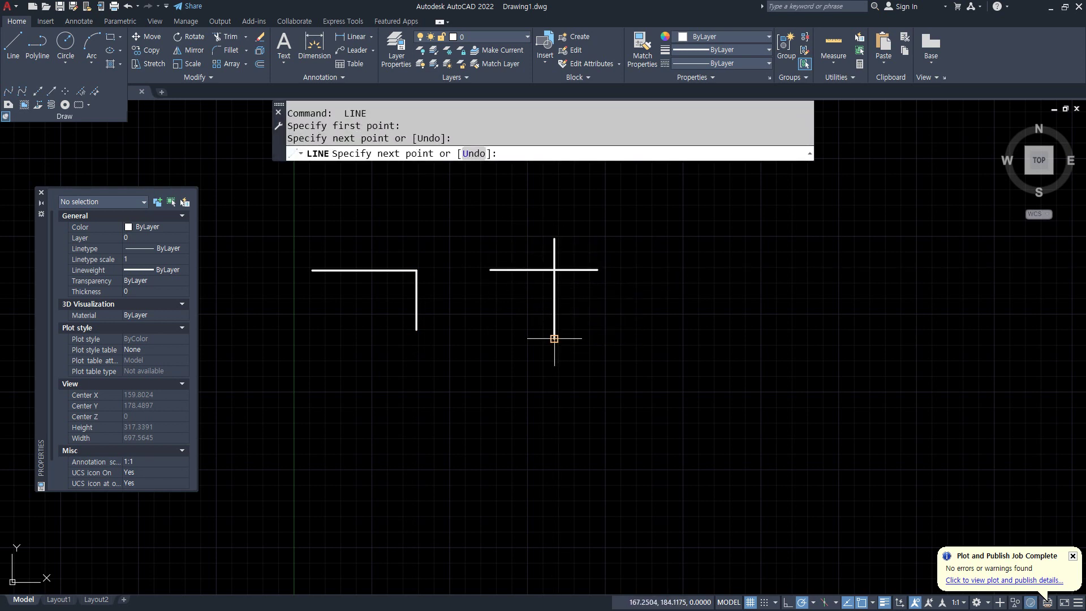
pyautogui.press('Return')
# Draw a short horizontal line right of the cross and a separate short vertical line farther right and lower
pyautogui.press('Return')
pyautogui.click(665, 267)
pyautogui.click(707, 267)
pyautogui.press('Return')
pyautogui.press('Return')
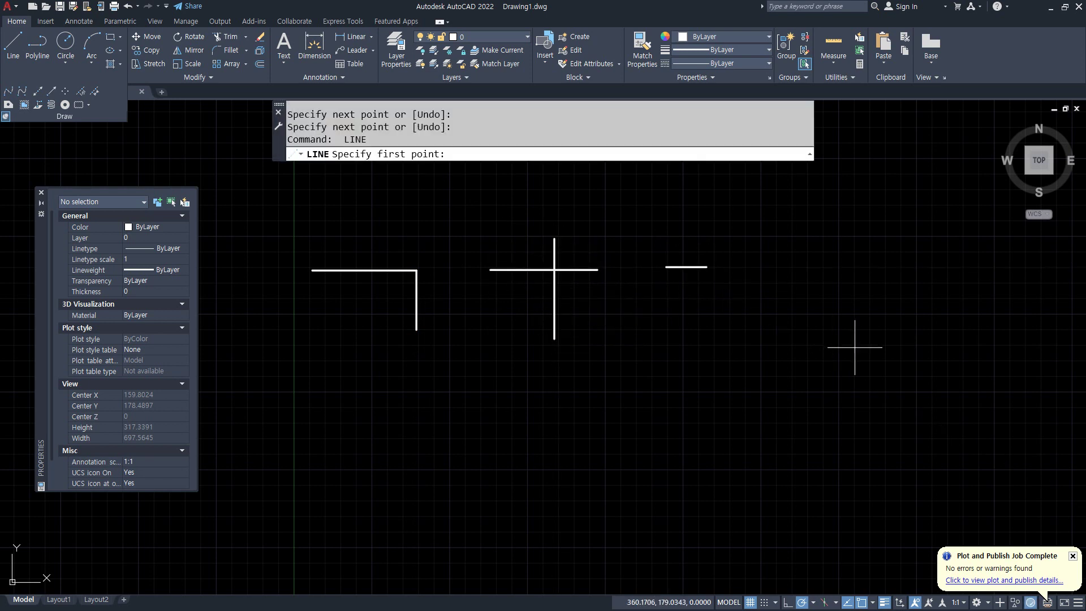
pyautogui.click(854, 348)
pyautogui.click(853, 315)
pyautogui.press('Return')
# Close the Properties palette and switch to the Notepad command notes
pyautogui.scroll(4, 795, 278)
pyautogui.scroll(-2, 508, 314)
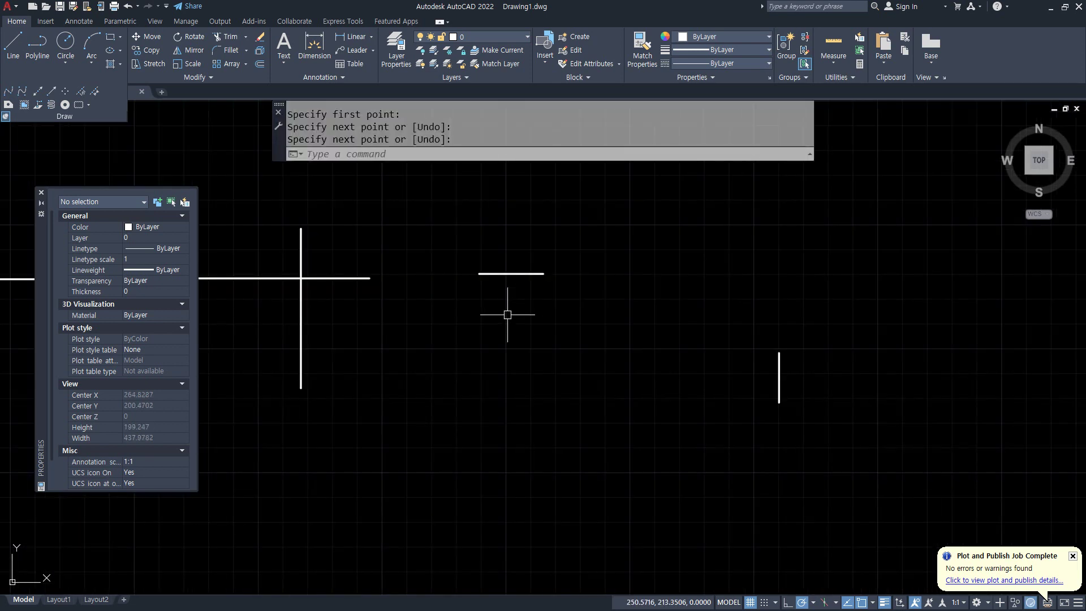
pyautogui.click(41, 192)
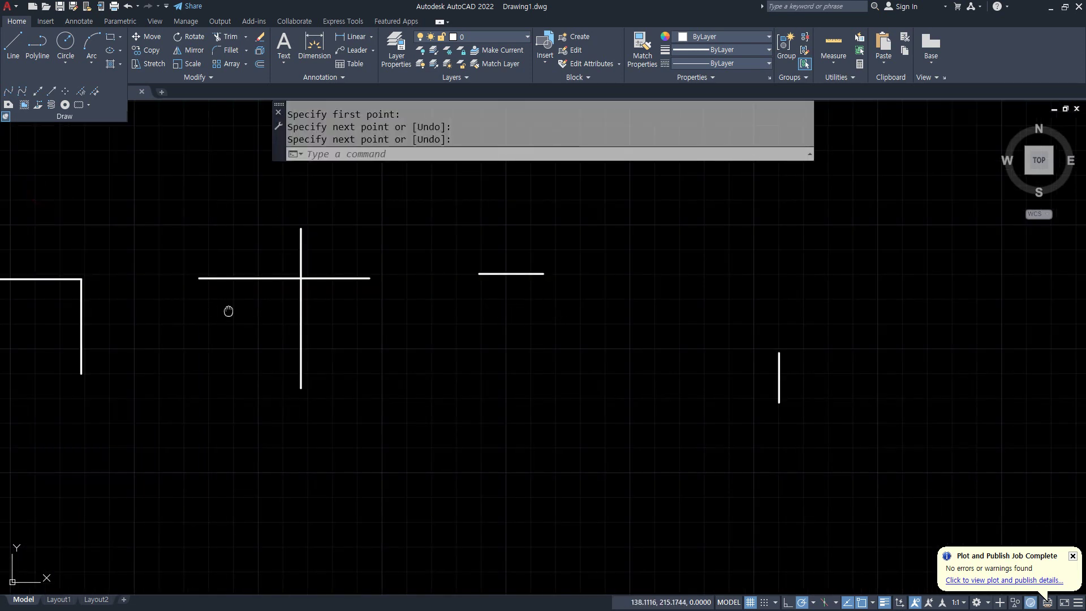
pyautogui.moveTo(228, 311); pyautogui.dragTo(342, 320, button='middle')
pyautogui.hotkey('alt', 'Tab')
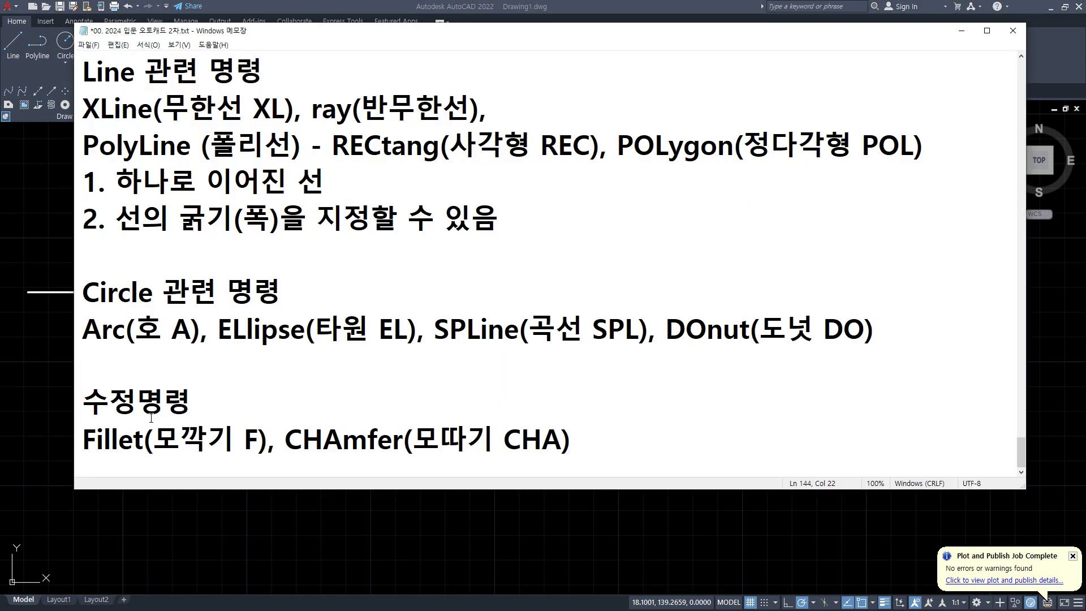
pyautogui.moveTo(250, 459); pyautogui.dragTo(171, 459)
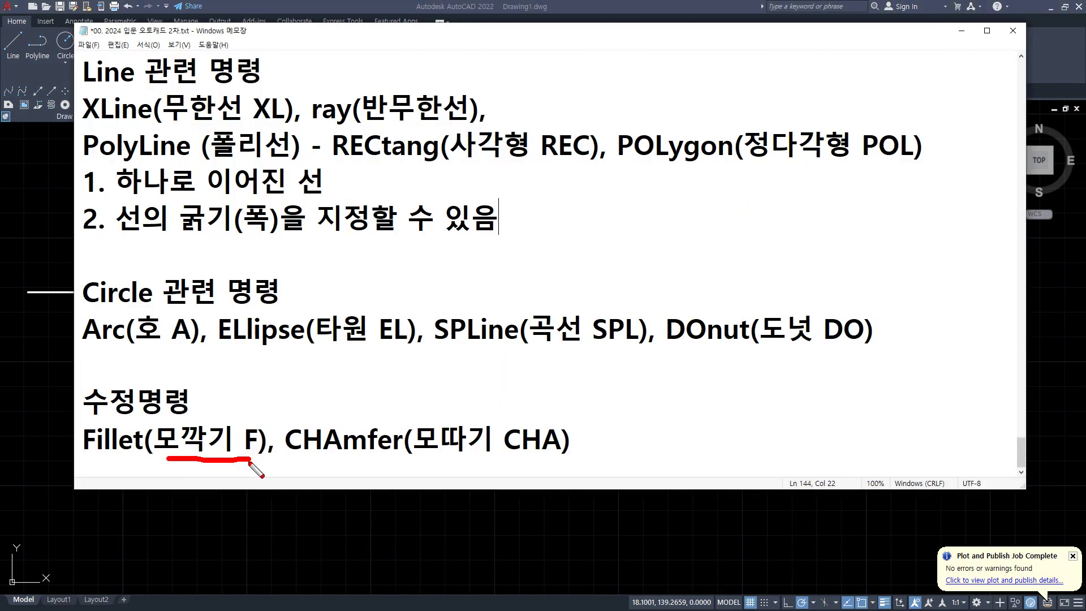
pyautogui.moveTo(250, 463); pyautogui.dragTo(155, 466)
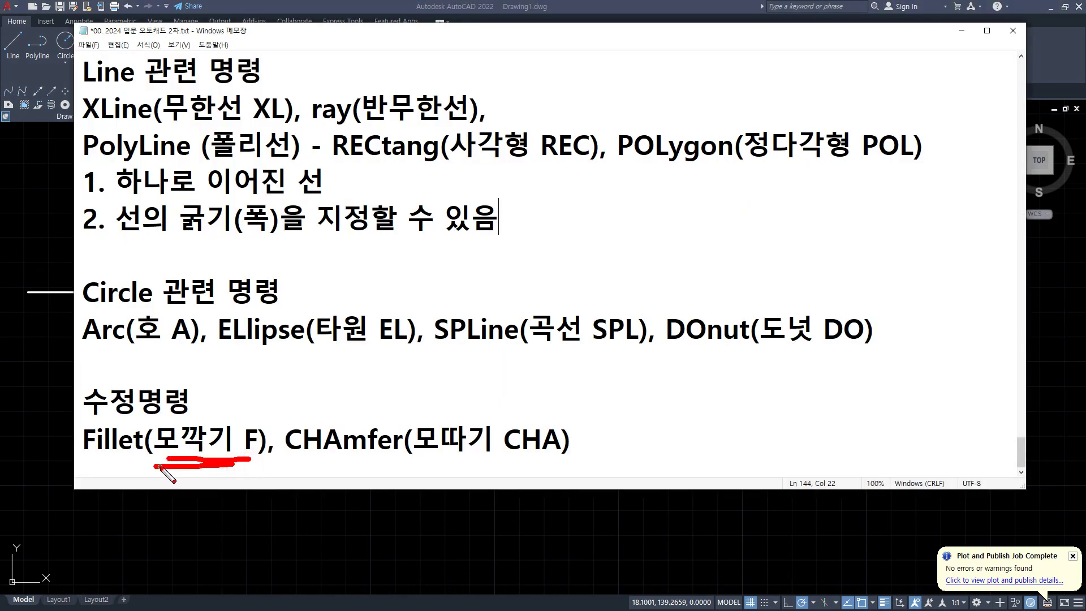
pyautogui.moveTo(484, 458); pyautogui.dragTo(428, 465)
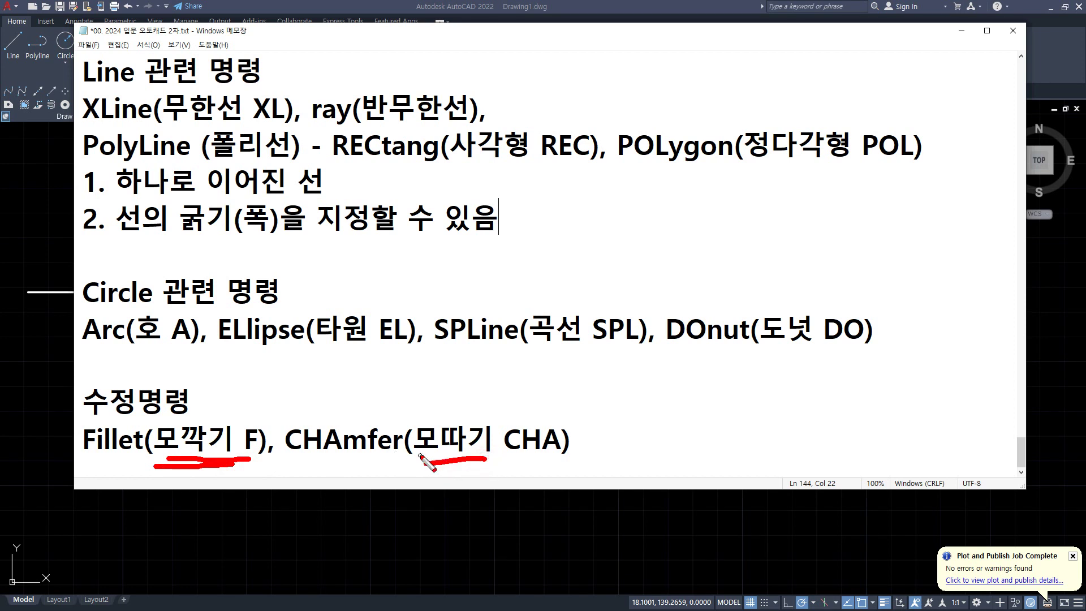
pyautogui.press('Escape')
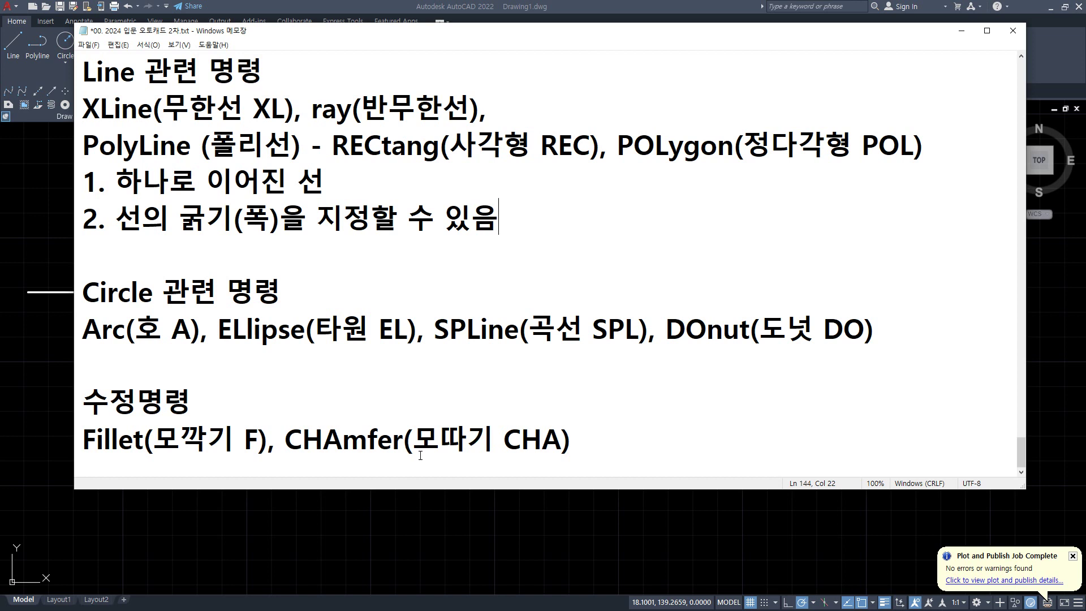
# Put the CHAmfer entry on its own line without the preceding comma and add "모서리" after the Fillet entry
pyautogui.click(282, 438)
pyautogui.press('BackSpace')
pyautogui.press('BackSpace')
pyautogui.press('Return')
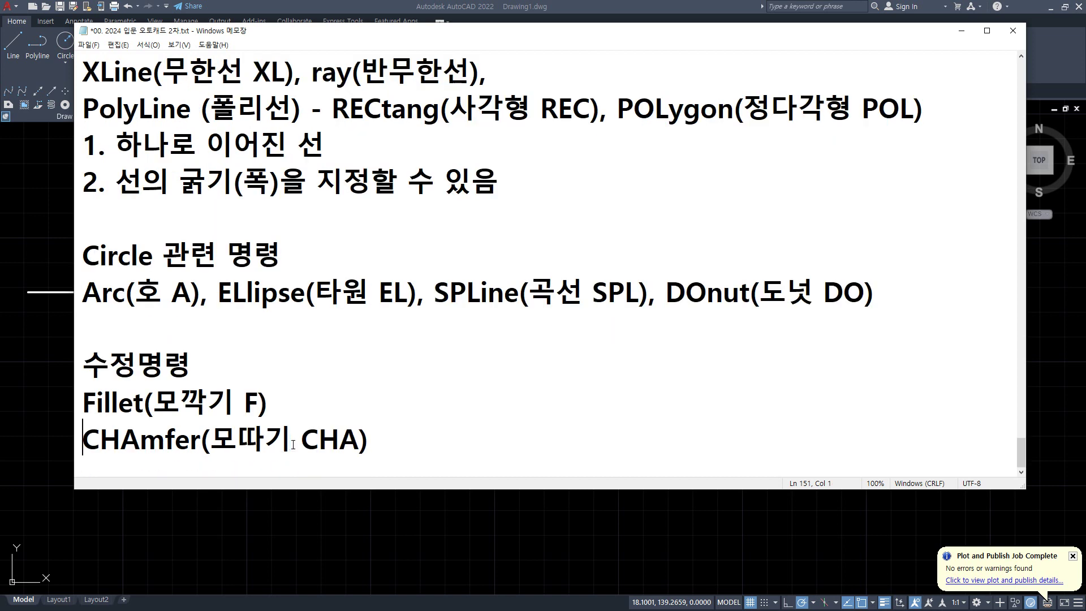
pyautogui.write('모서리')
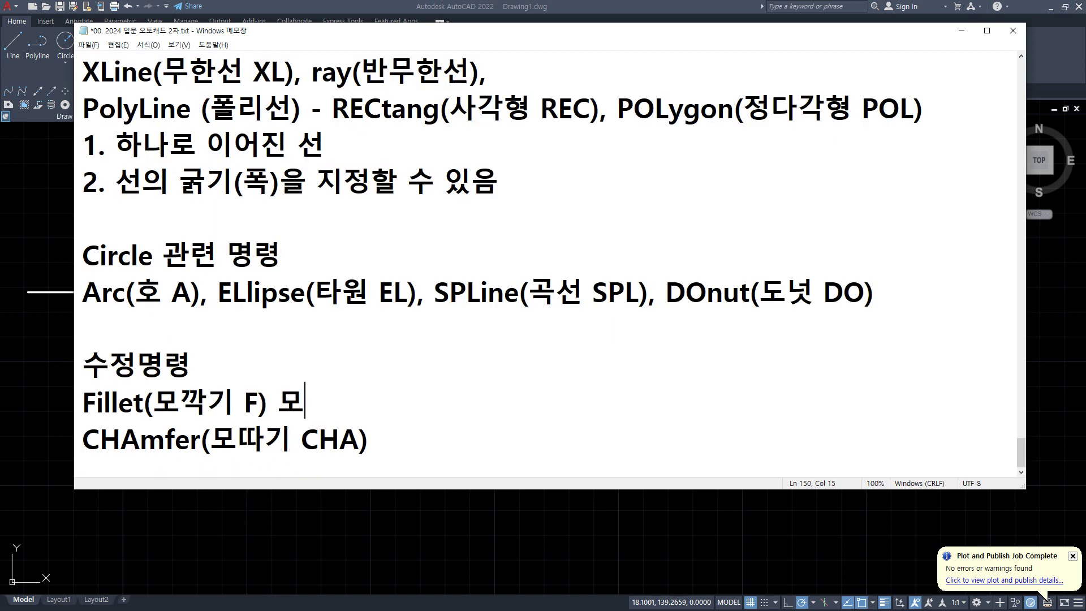
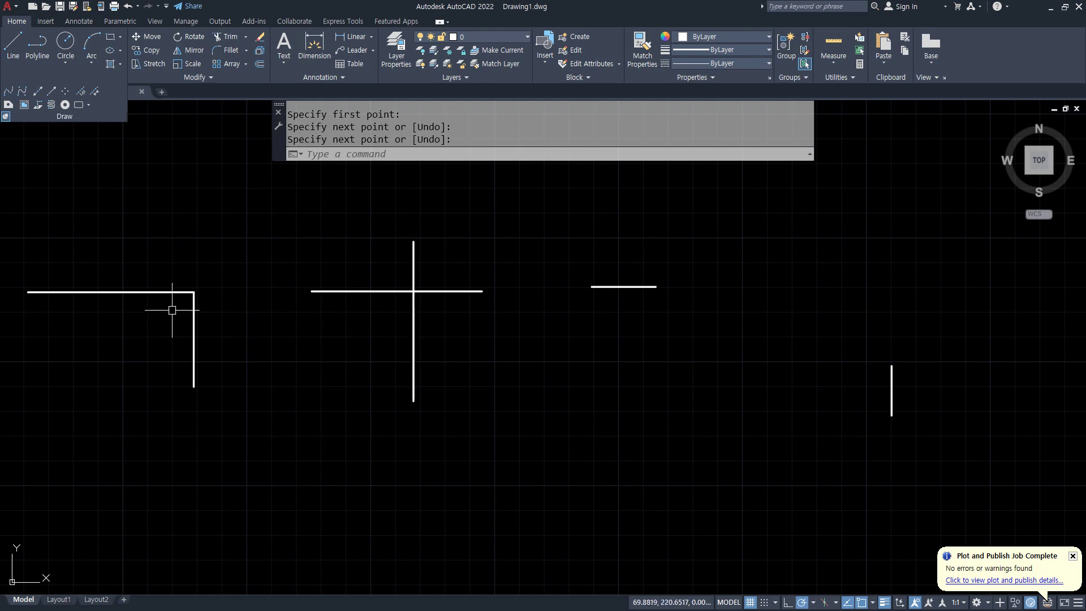
# Set the Fillet radius to 20 and round the joined corner between the horizontal and vertical lines
pyautogui.write('f')
pyautogui.press('Return')
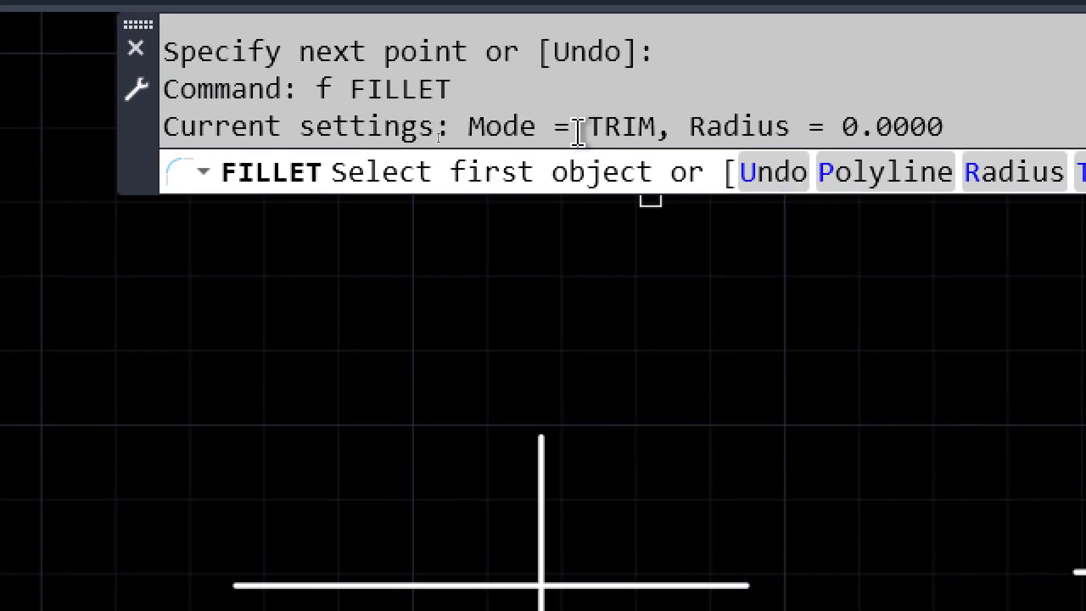
pyautogui.moveTo(656, 126); pyautogui.dragTo(623, 123)
pyautogui.moveTo(689, 126); pyautogui.dragTo(985, 125)
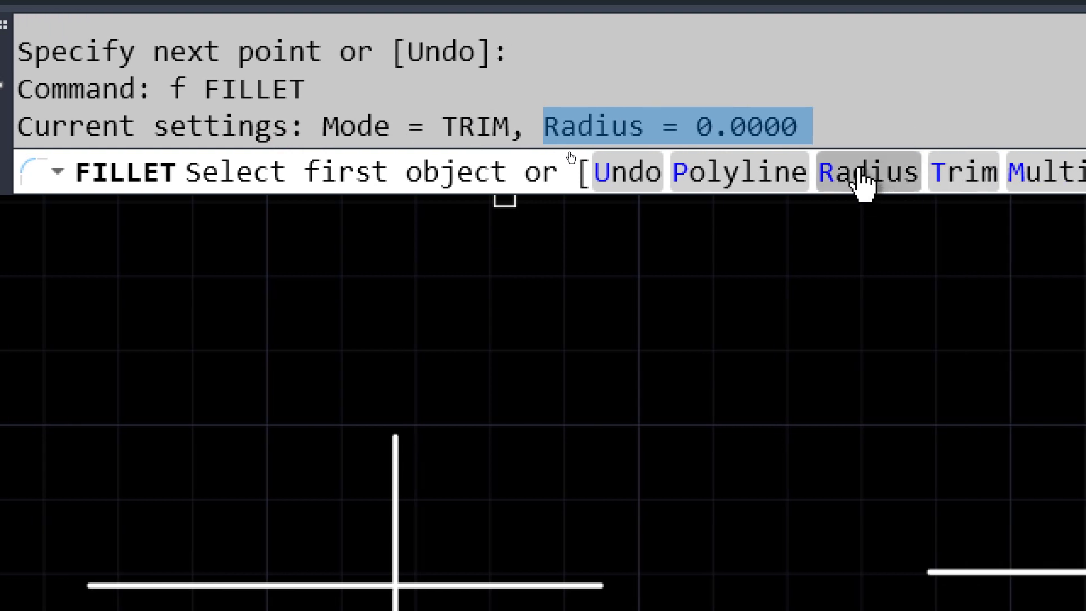
pyautogui.click(863, 174)
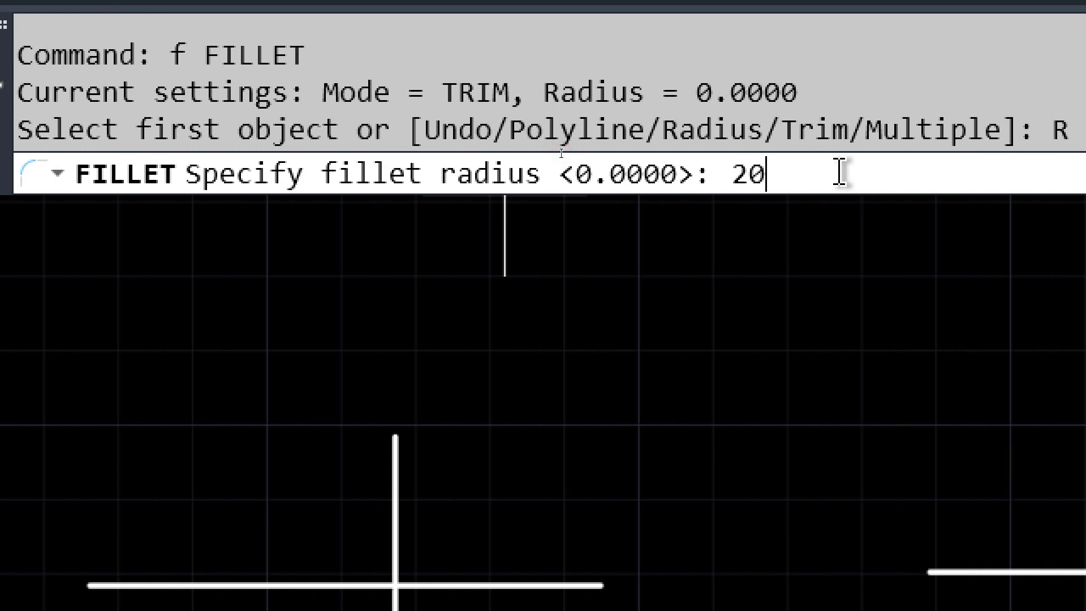
pyautogui.press('Return')
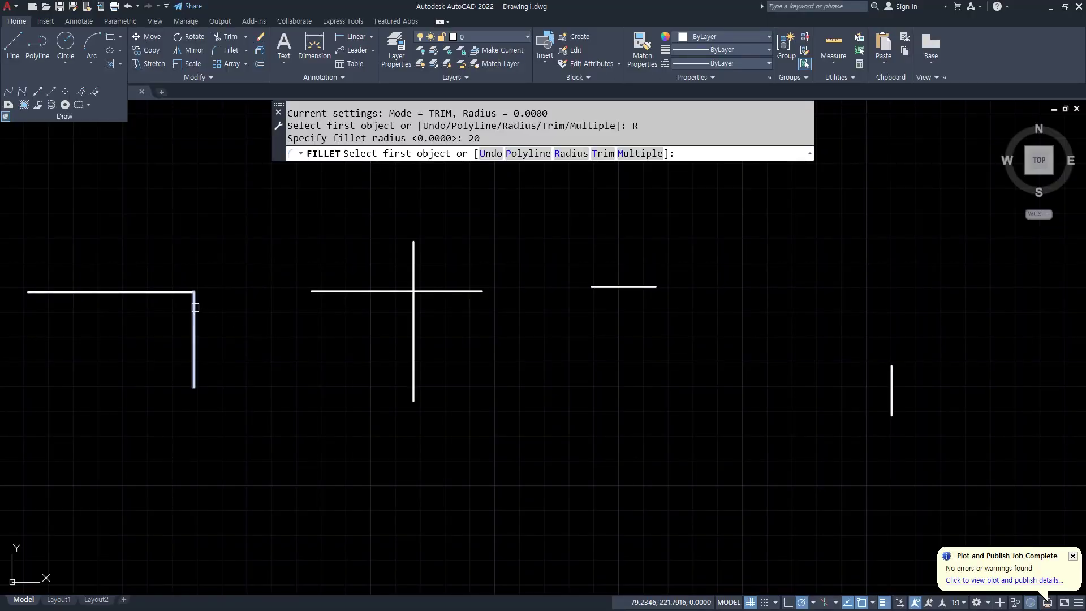
pyautogui.scroll(6, 195, 307)
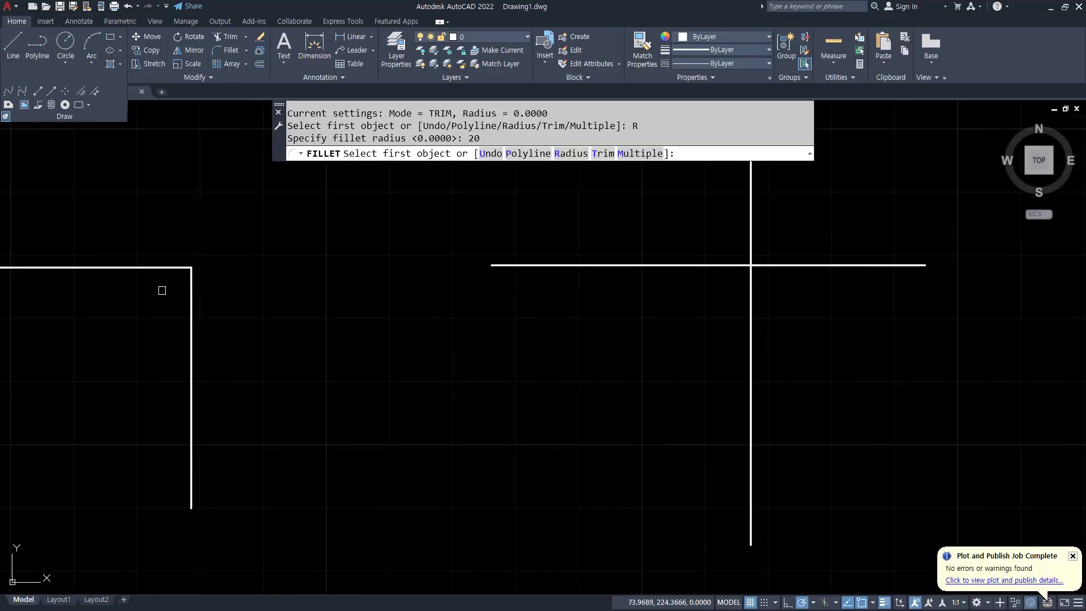
pyautogui.click(331, 245)
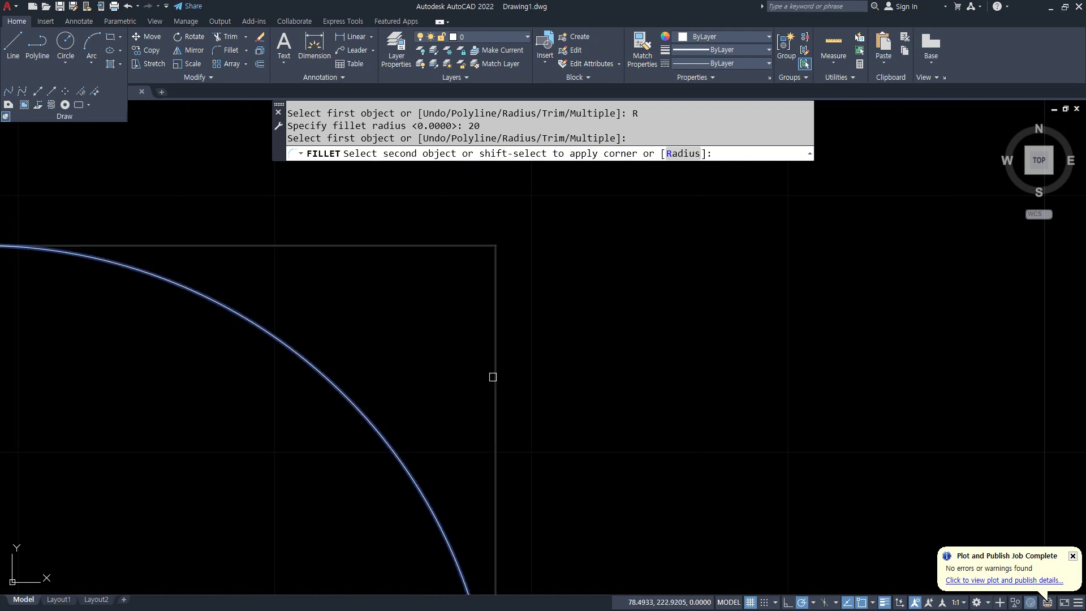
pyautogui.scroll(-8, 492, 377)
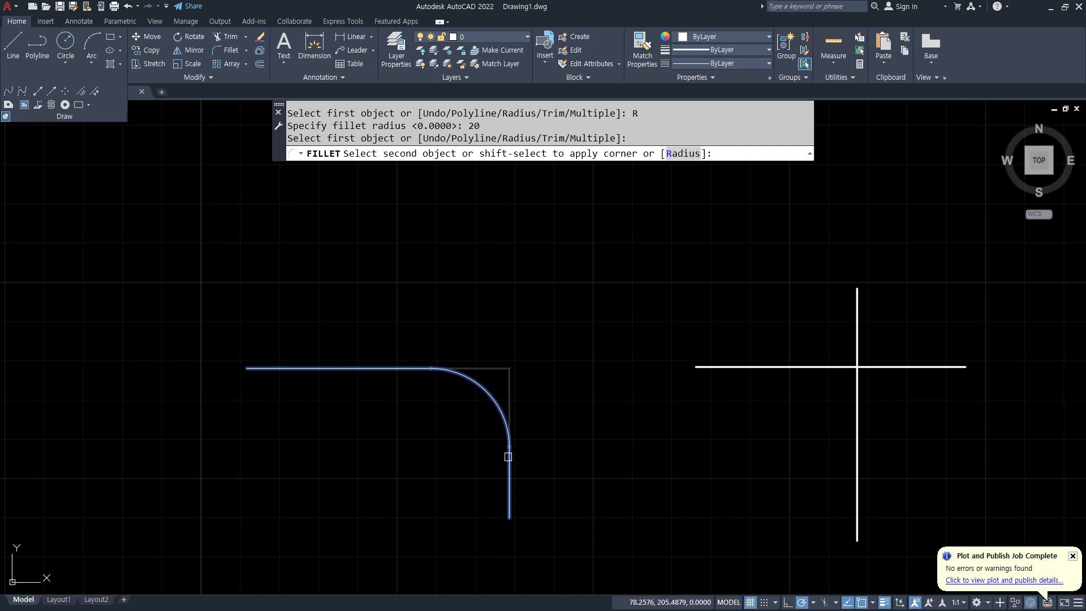
pyautogui.click(508, 456)
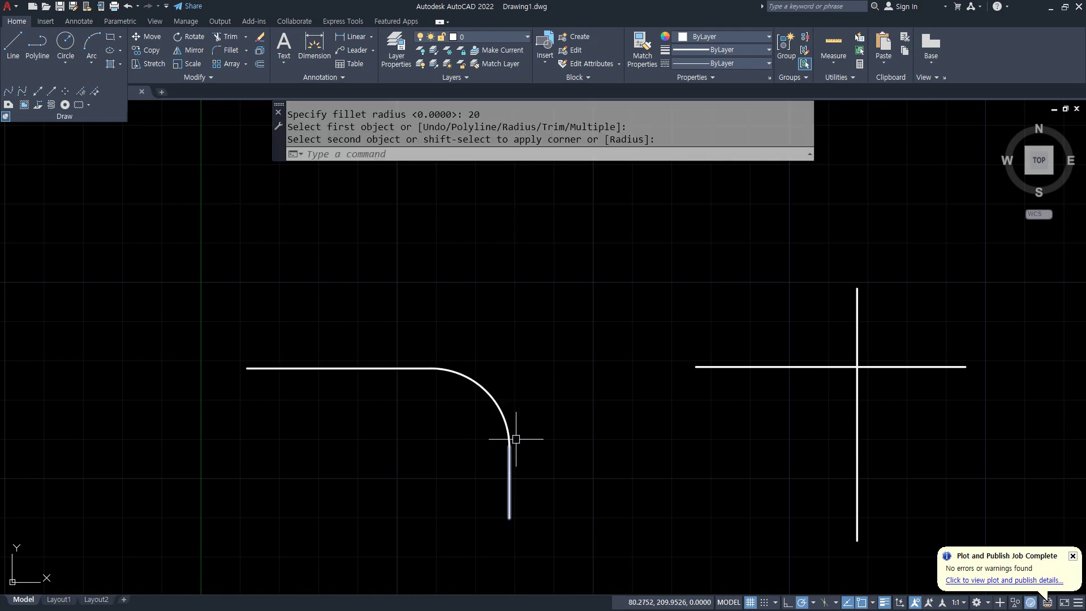
pyautogui.moveTo(527, 419)
pyautogui.mouseDown()
pyautogui.moveTo(484, 371)
pyautogui.moveTo(532, 366)
pyautogui.moveTo(536, 402)
pyautogui.mouseUp()
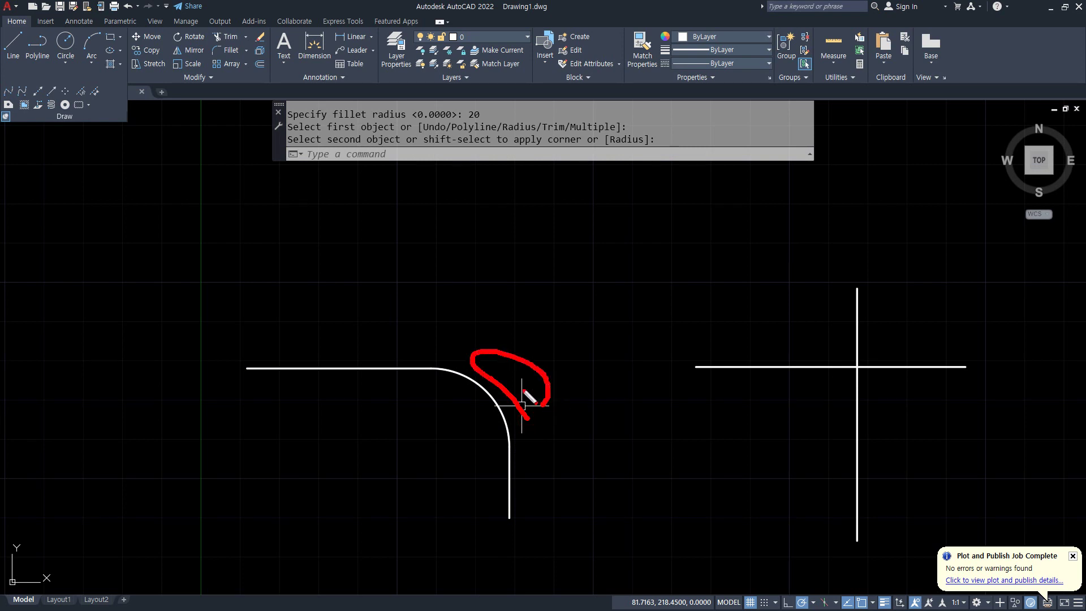
pyautogui.moveTo(433, 363)
pyautogui.mouseDown()
pyautogui.moveTo(494, 365)
pyautogui.moveTo(502, 427)
pyautogui.moveTo(525, 398)
pyautogui.mouseUp()
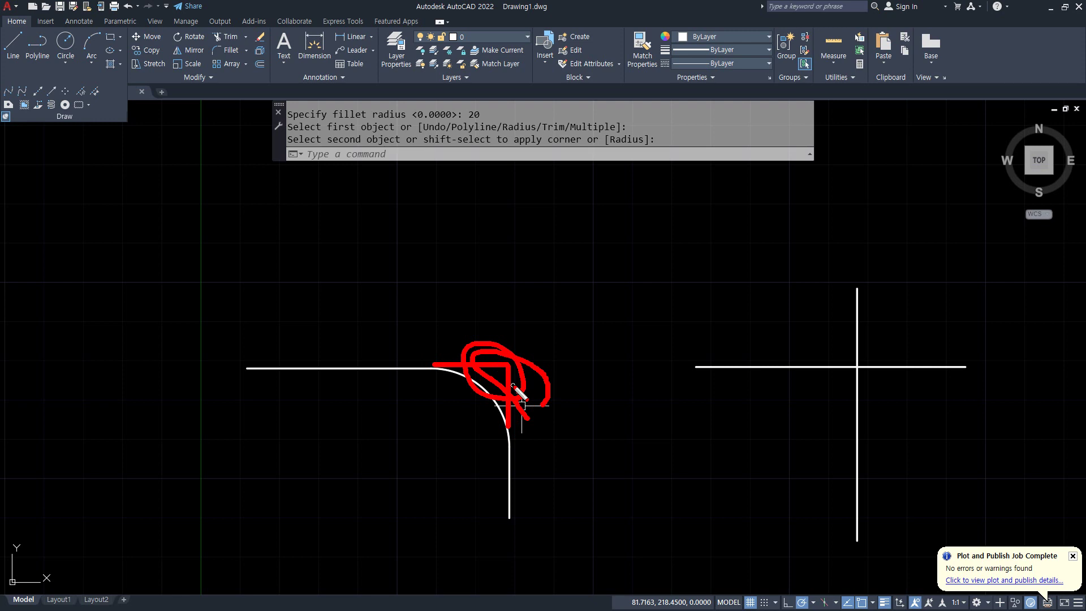
pyautogui.press('Escape')
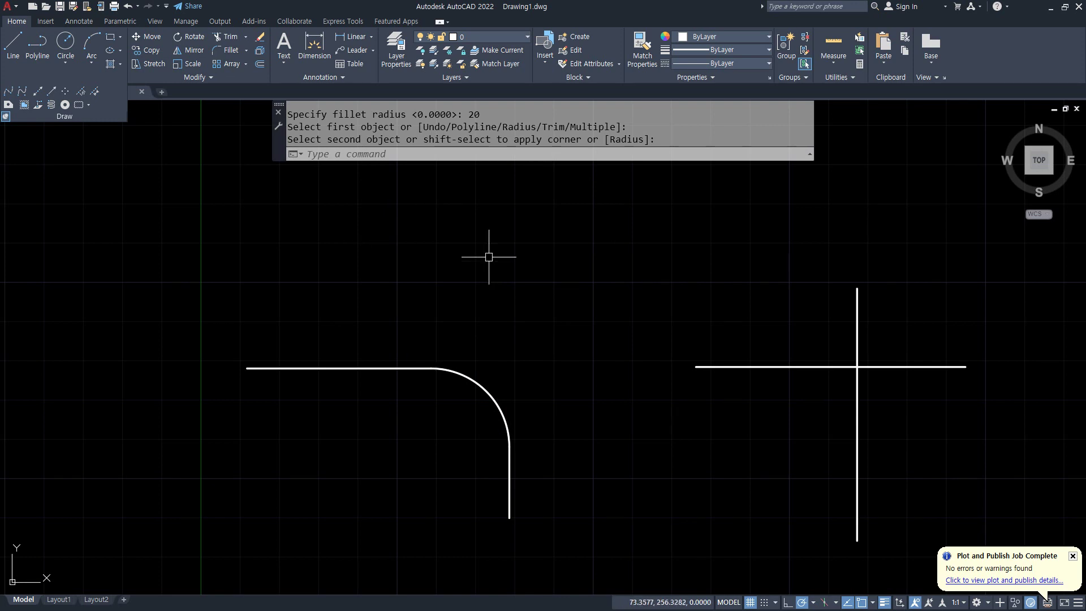
# Fillet the crossing lines with radius 20, keeping the left part of the horizontal and the lower part of the vertical line
pyautogui.moveTo(819, 351); pyautogui.dragTo(582, 307, button='middle')
pyautogui.write('f')
pyautogui.press('Return')
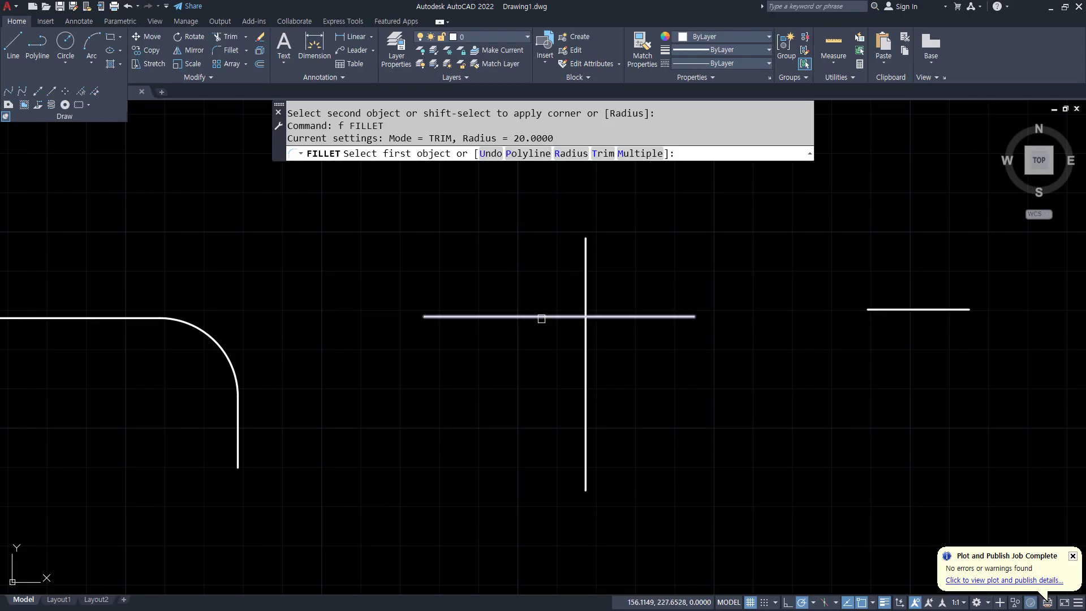
pyautogui.click(541, 319)
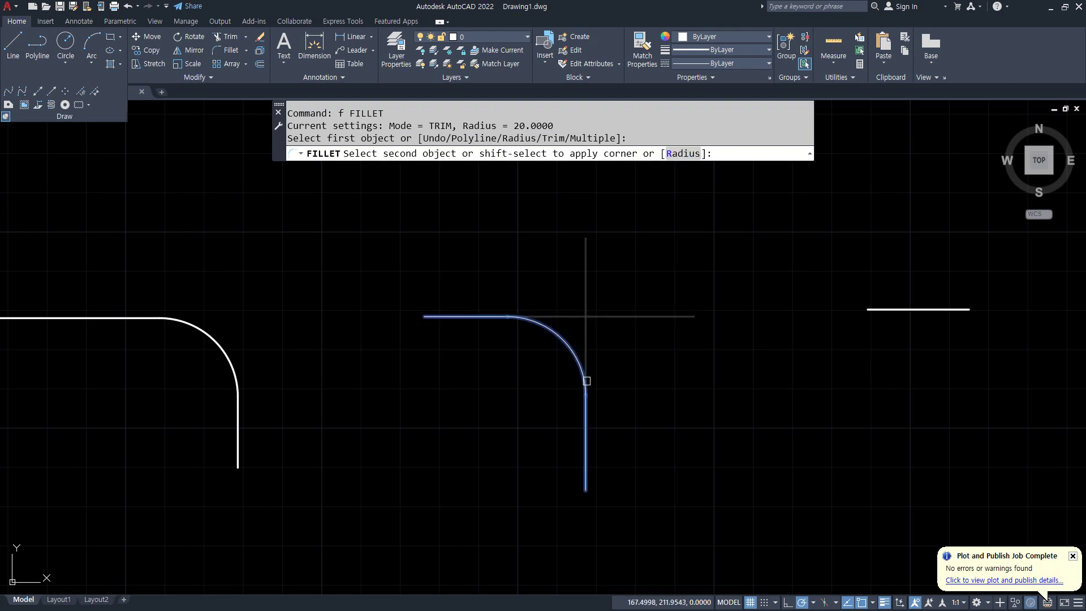
pyautogui.moveTo(618, 354)
pyautogui.mouseDown()
pyautogui.moveTo(622, 253)
pyautogui.moveTo(691, 324)
pyautogui.moveTo(651, 345)
pyautogui.mouseUp()
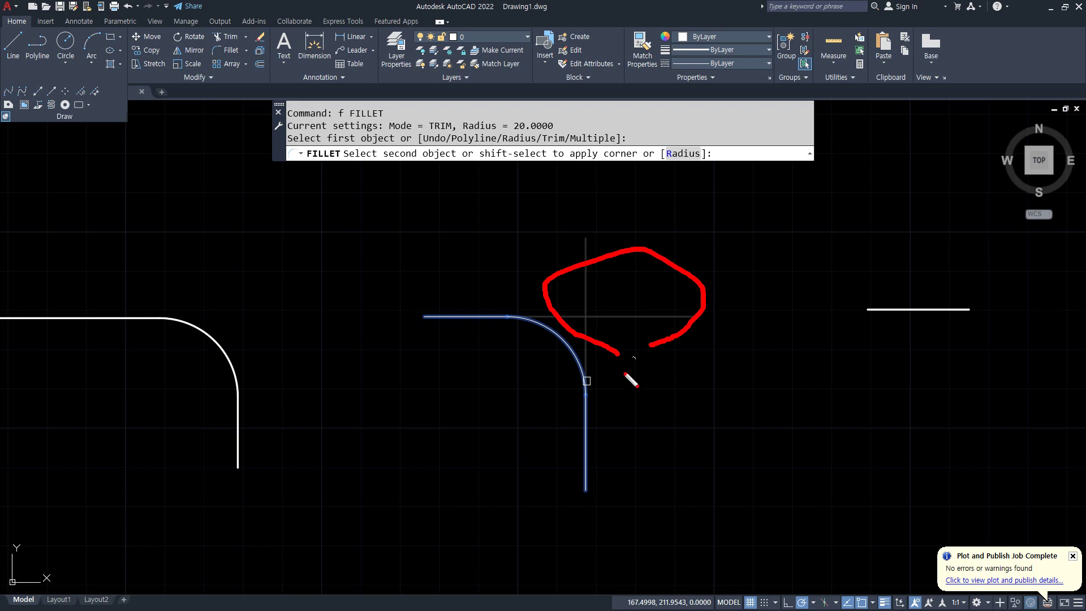
pyautogui.press('Escape')
pyautogui.click(586, 414)
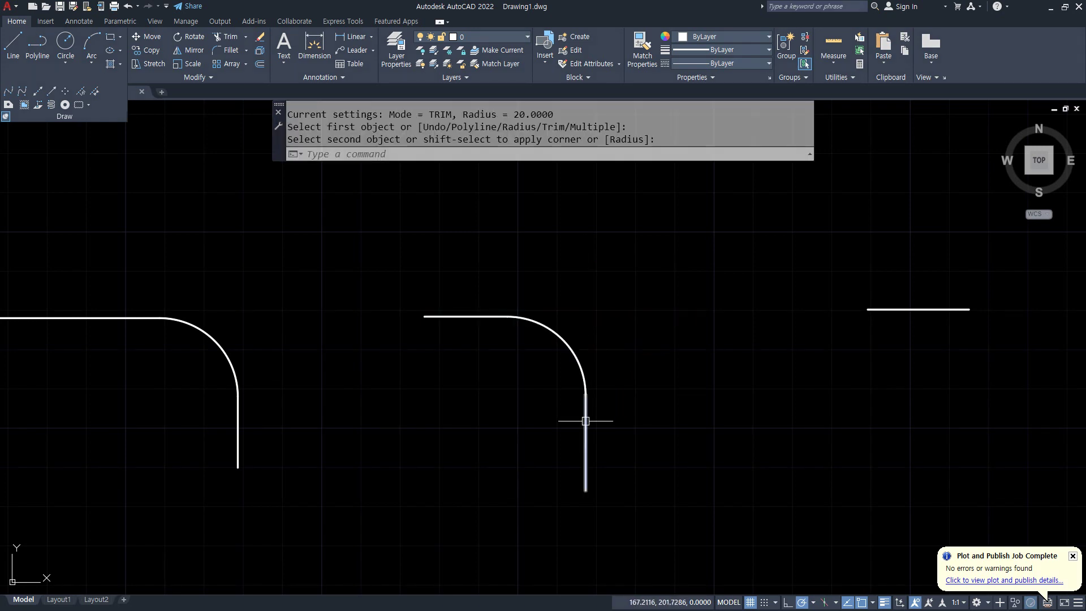
# Fillet the separate short horizontal and vertical lines with radius 20 so they extend into a rounded corner
pyautogui.moveTo(815, 405); pyautogui.dragTo(288, 396, button='middle')
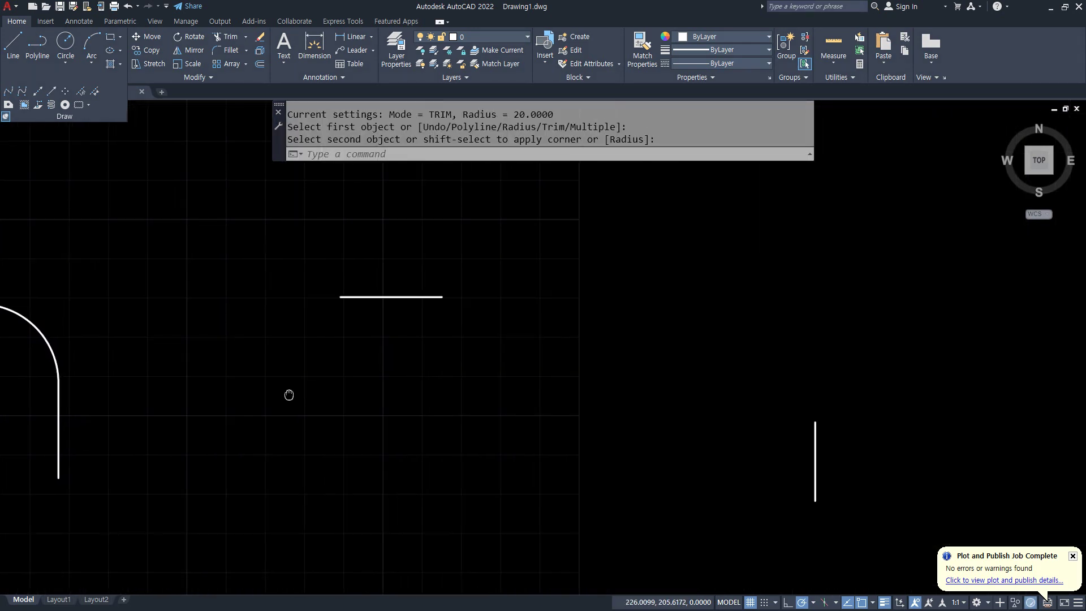
pyautogui.moveTo(547, 333)
pyautogui.mouseDown()
pyautogui.moveTo(544, 281)
pyautogui.moveTo(570, 329)
pyautogui.mouseUp()
pyautogui.moveTo(851, 380)
pyautogui.mouseDown()
pyautogui.moveTo(836, 369)
pyautogui.moveTo(844, 358)
pyautogui.moveTo(835, 389)
pyautogui.mouseUp()
pyautogui.press('Escape')
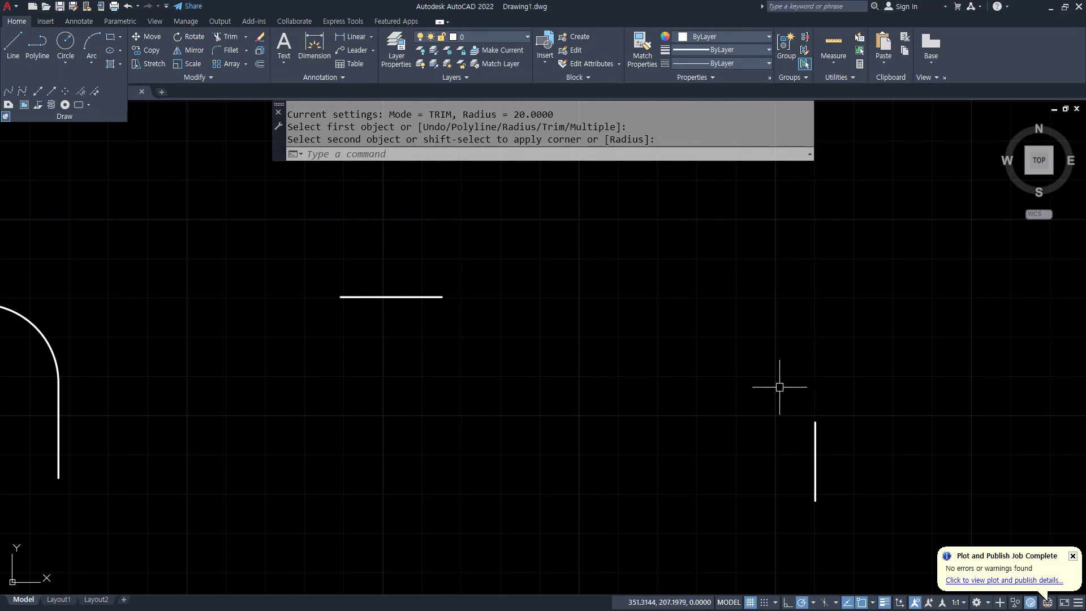
pyautogui.write('f')
pyautogui.press('Return')
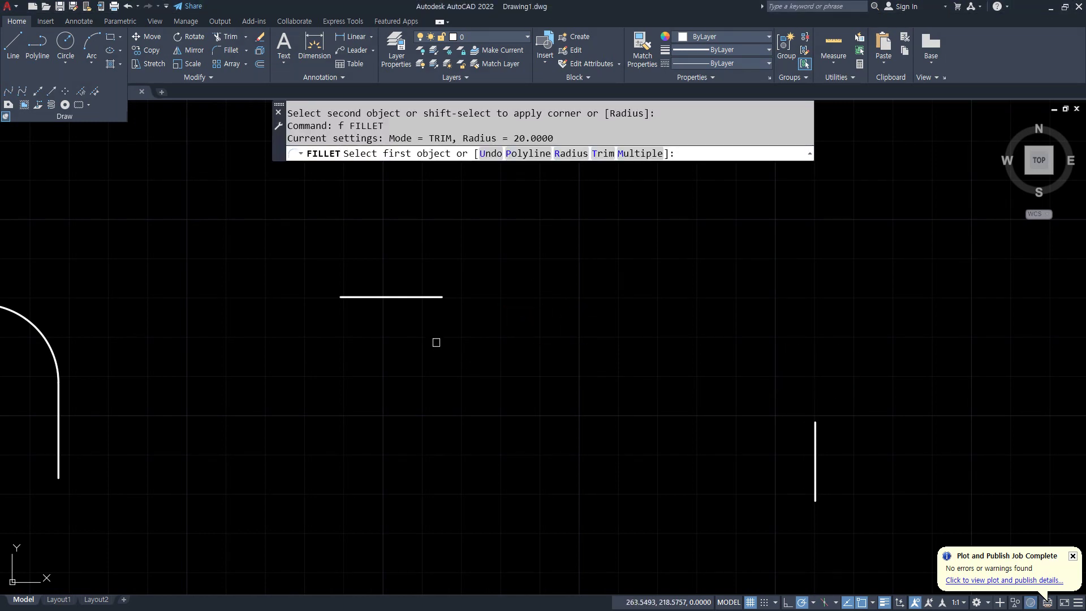
pyautogui.click(424, 297)
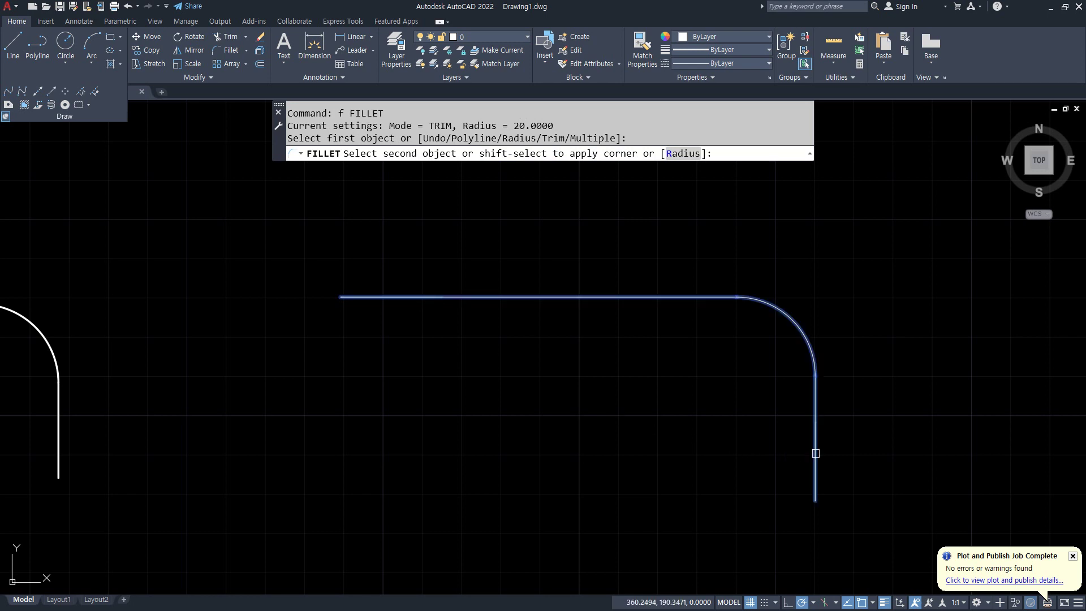
pyautogui.moveTo(571, 323); pyautogui.dragTo(582, 298)
pyautogui.moveTo(797, 392); pyautogui.dragTo(812, 385)
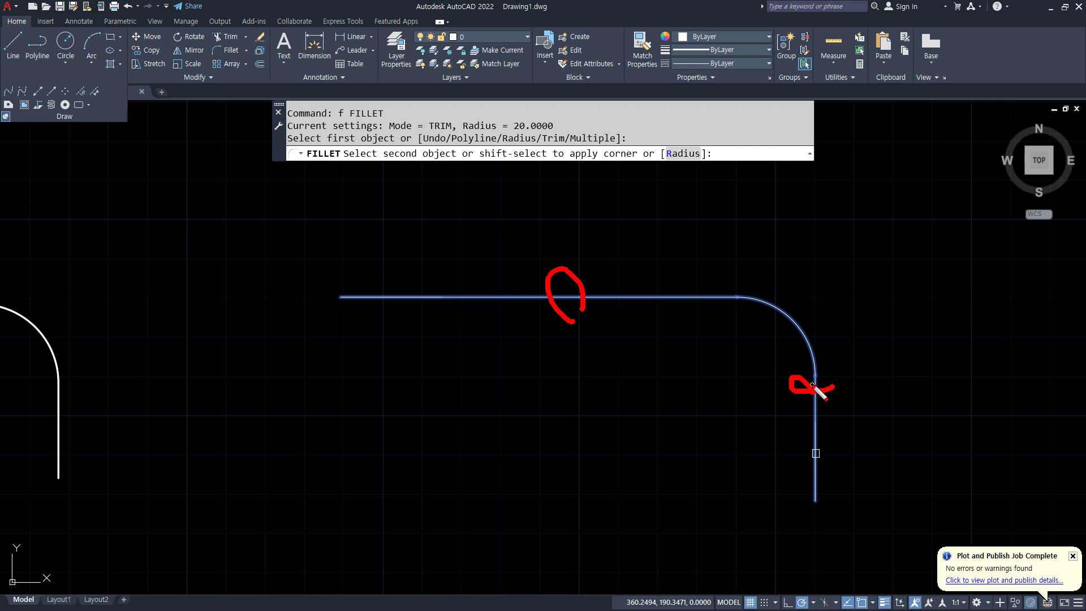
pyautogui.press('Escape')
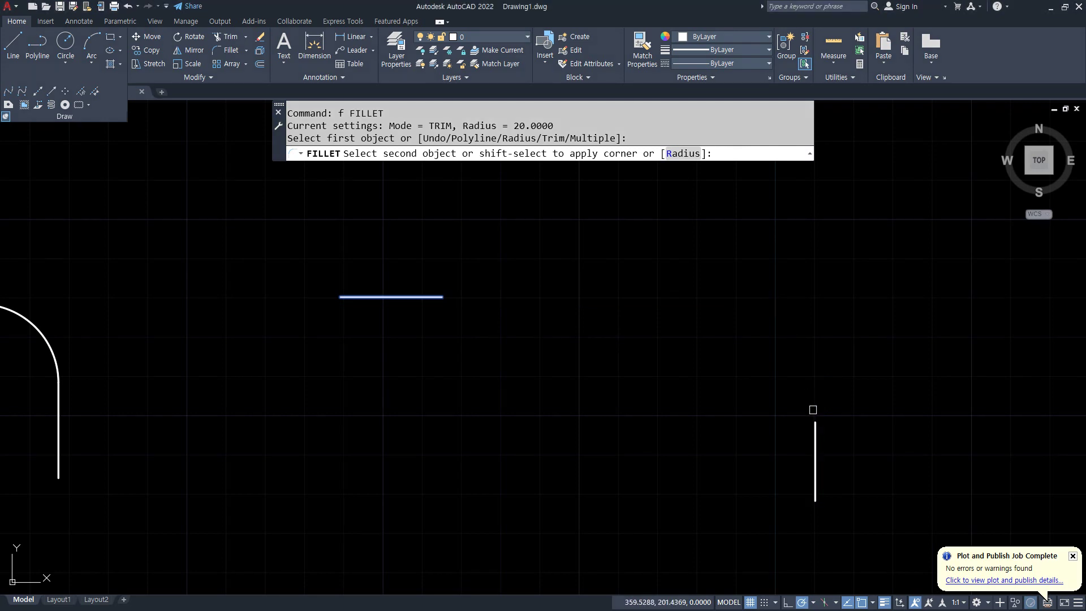
pyautogui.click(815, 431)
pyautogui.scroll(-3, 556, 488)
pyautogui.moveTo(548, 449); pyautogui.dragTo(597, 400, button='middle')
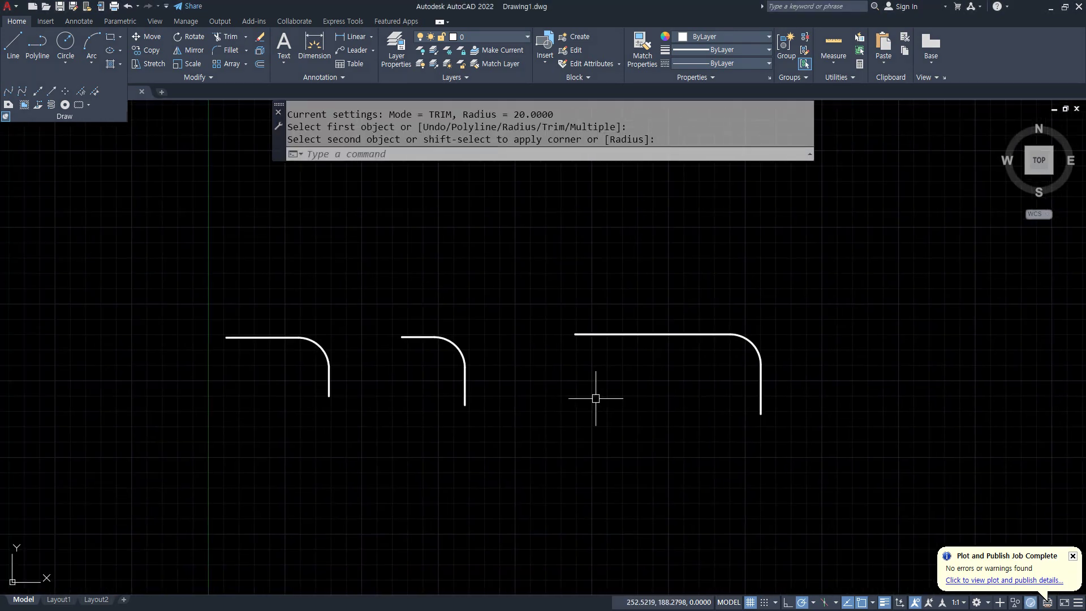
# Undo all three radius 20 fillets, back to the joined, crossing and separate lines
pyautogui.hotkey('ctrl', 'z')
pyautogui.hotkey('ctrl', 'z')
pyautogui.hotkey('ctrl', 'z')
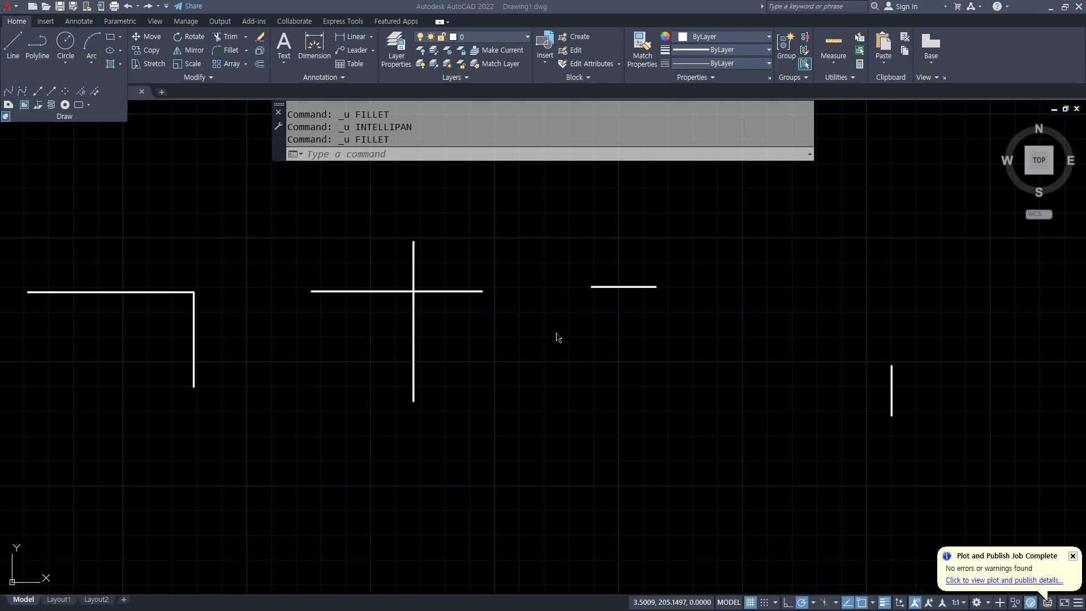
# Fillet the crossing lines with radius 0 into a sharp corner, keeping the left horizontal and lower vertical parts
pyautogui.write('f')
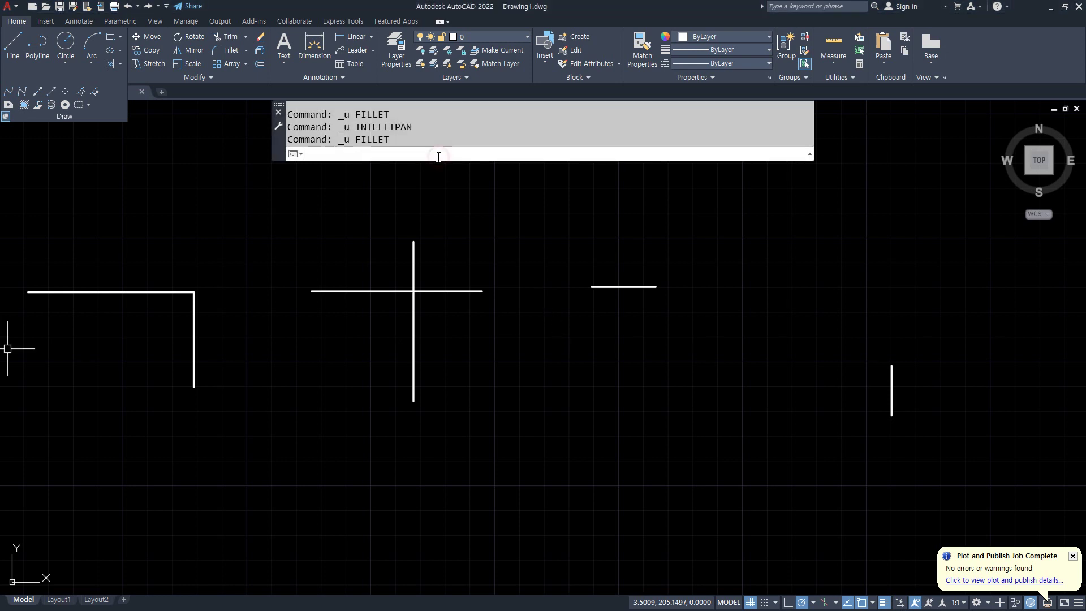
pyautogui.press('Return')
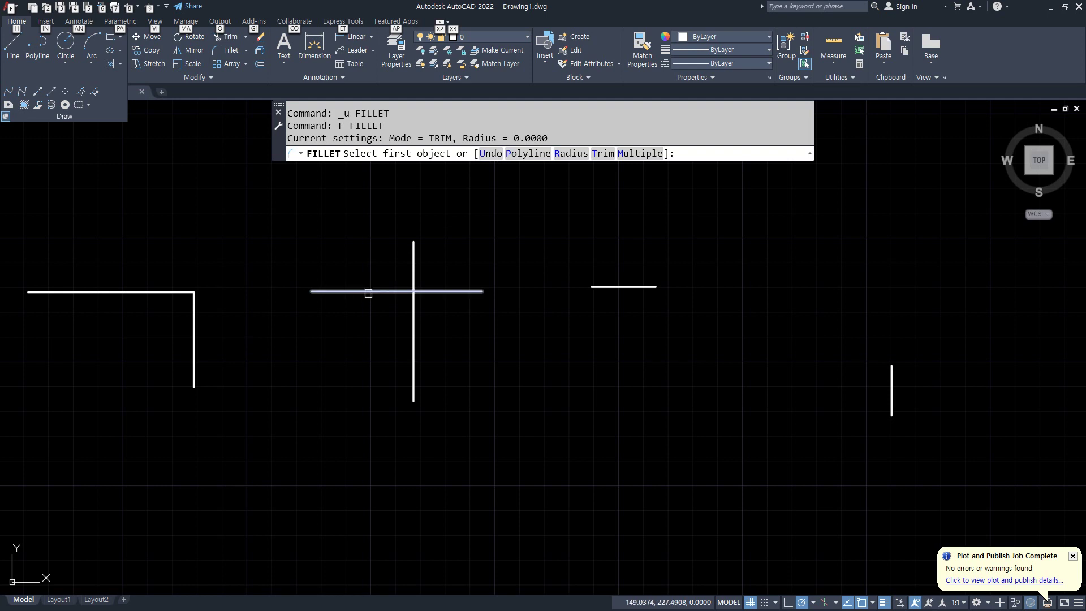
pyautogui.click(368, 292)
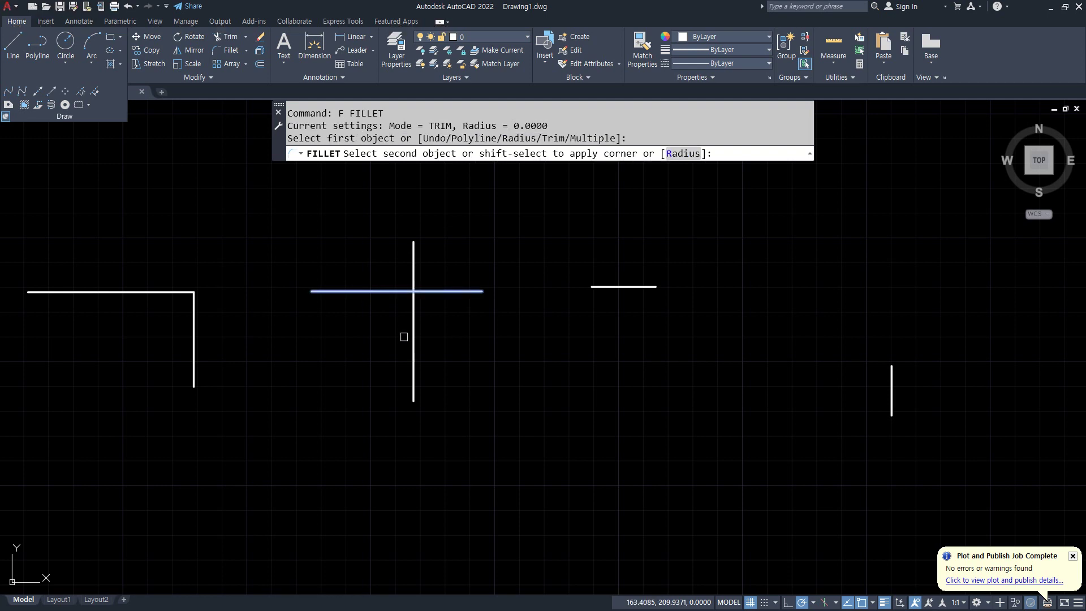
pyautogui.click(413, 337)
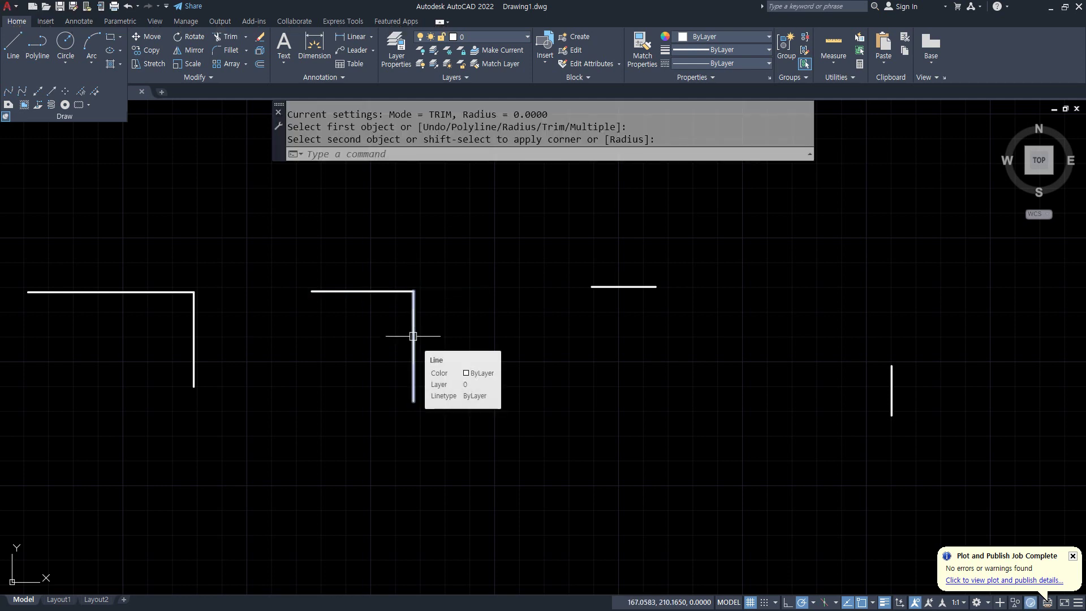
# Fillet the separate short horizontal and vertical lines with radius 0 so they extend to a sharp corner
pyautogui.press('Return')
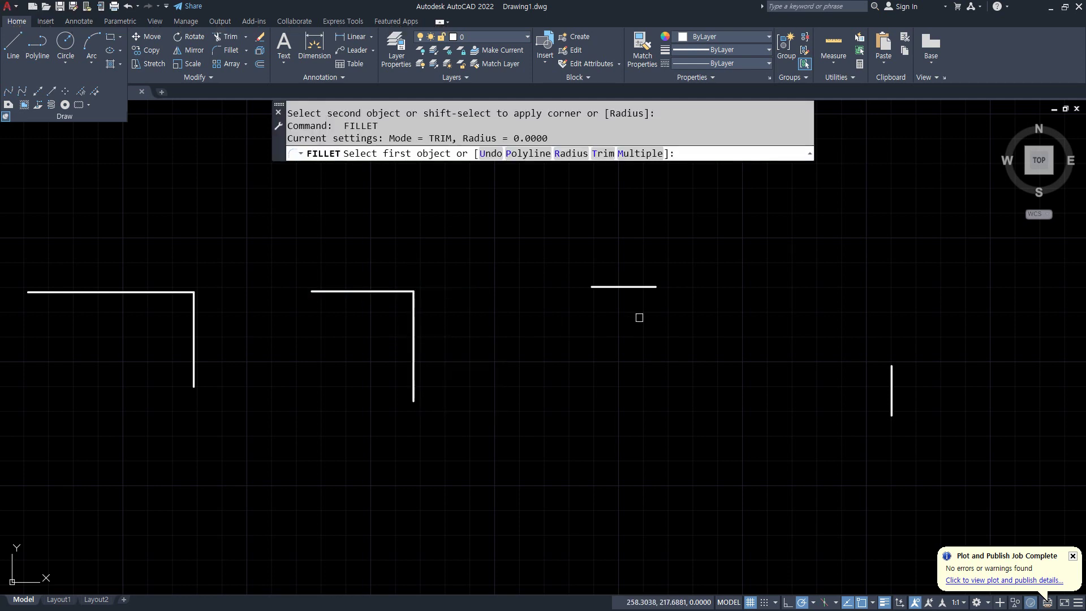
pyautogui.moveTo(831, 289); pyautogui.dragTo(870, 305)
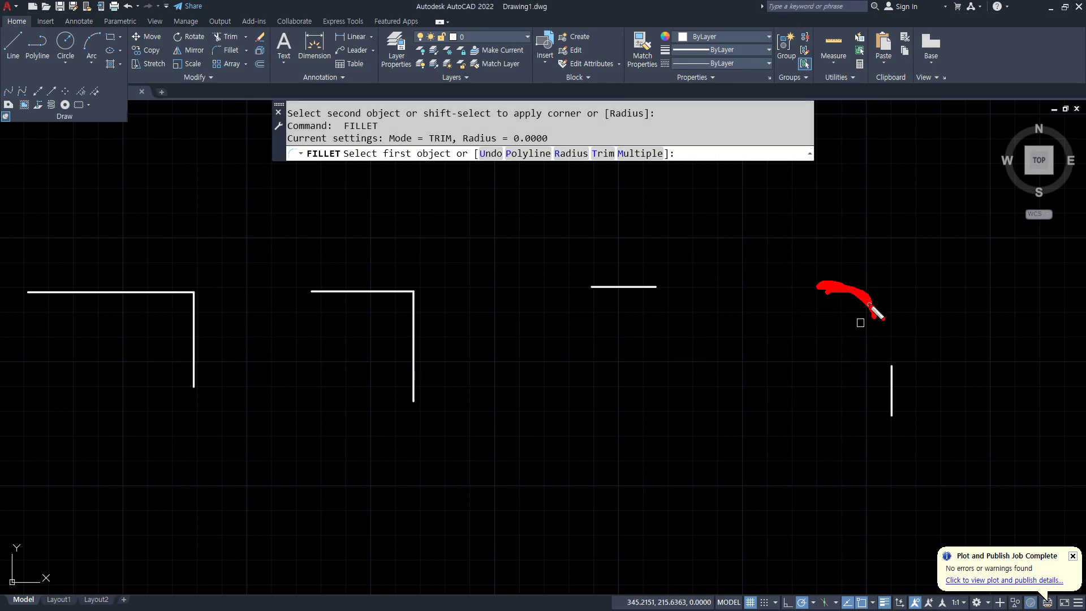
pyautogui.moveTo(668, 290)
pyautogui.mouseDown()
pyautogui.moveTo(776, 291)
pyautogui.moveTo(783, 310)
pyautogui.mouseUp()
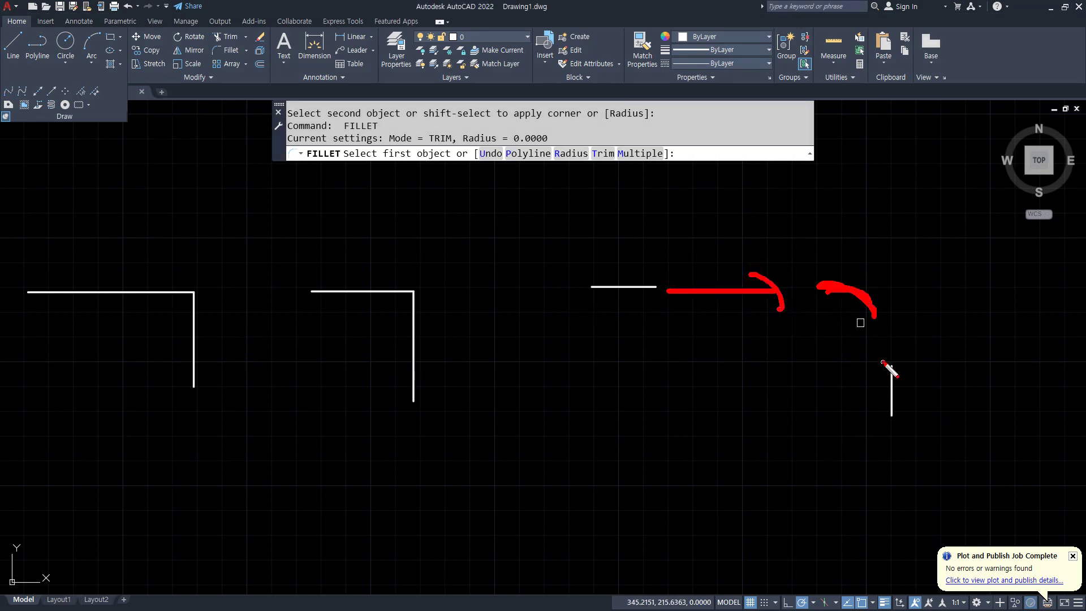
pyautogui.moveTo(885, 363); pyautogui.dragTo(852, 317)
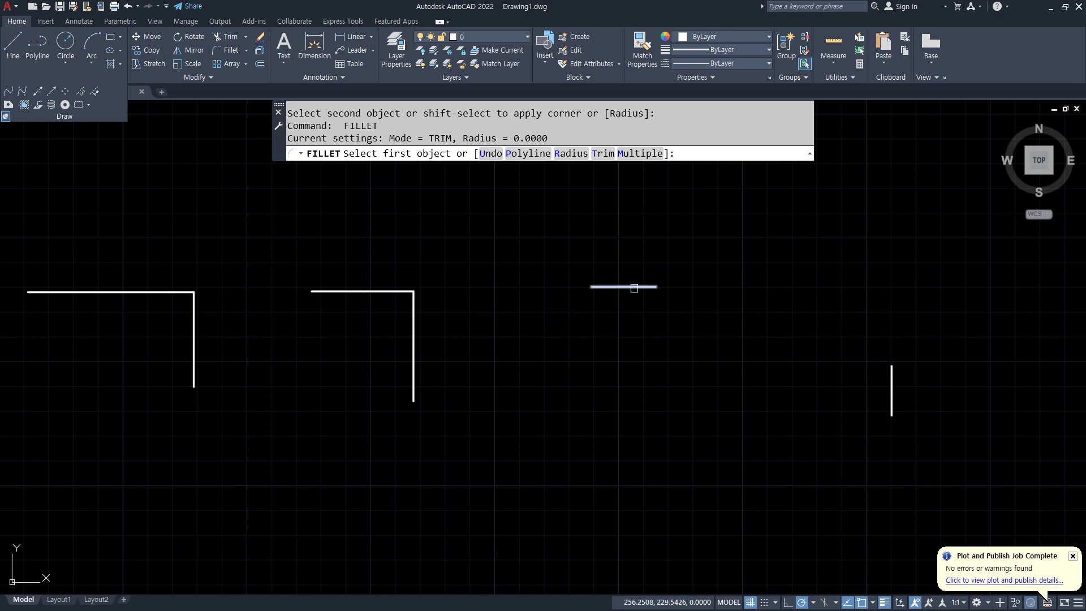
pyautogui.click(635, 287)
pyautogui.click(893, 380)
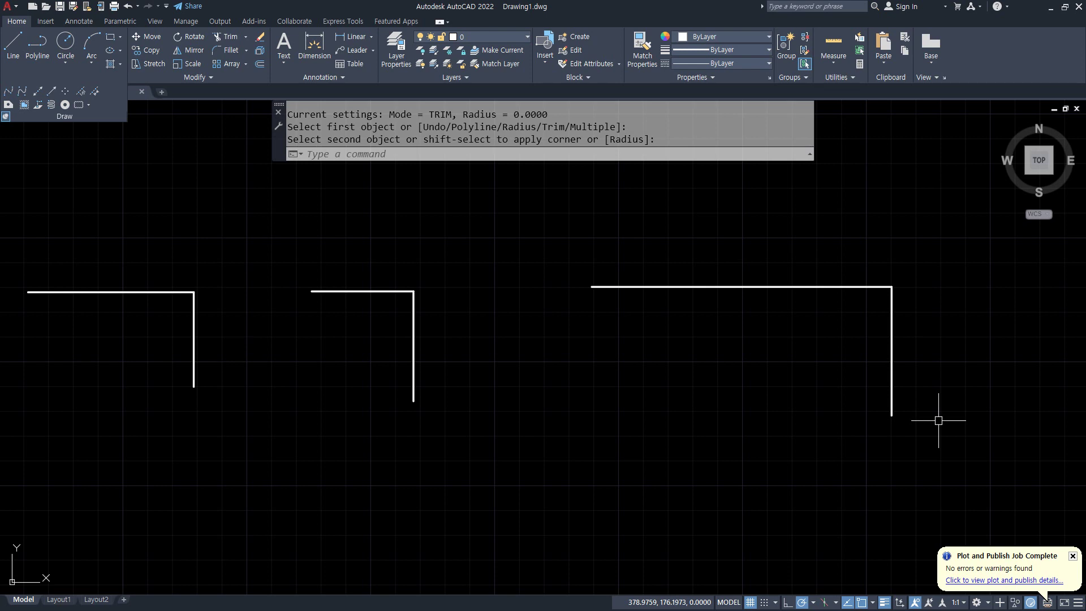
# Undo the radius 0 fillets on the separate lines and on the crossing lines
pyautogui.hotkey('ctrl', 'z')
pyautogui.hotkey('ctrl', 'z')
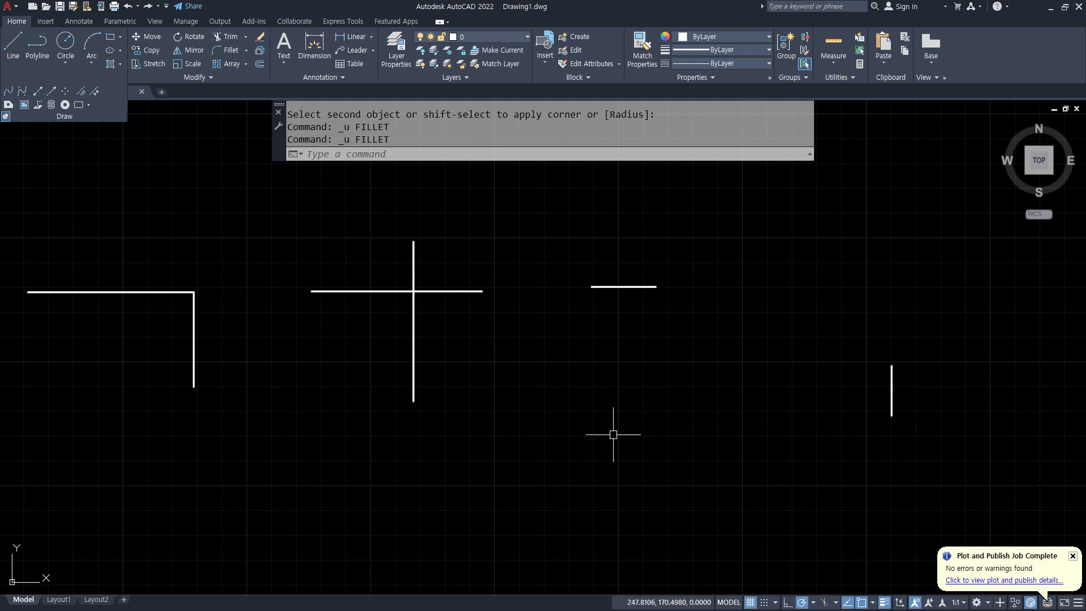
# Bring up the browser with the three-arm reference drawing and move its window clear of the AutoCAD drawing area
pyautogui.hotkey('alt', 'Tab')
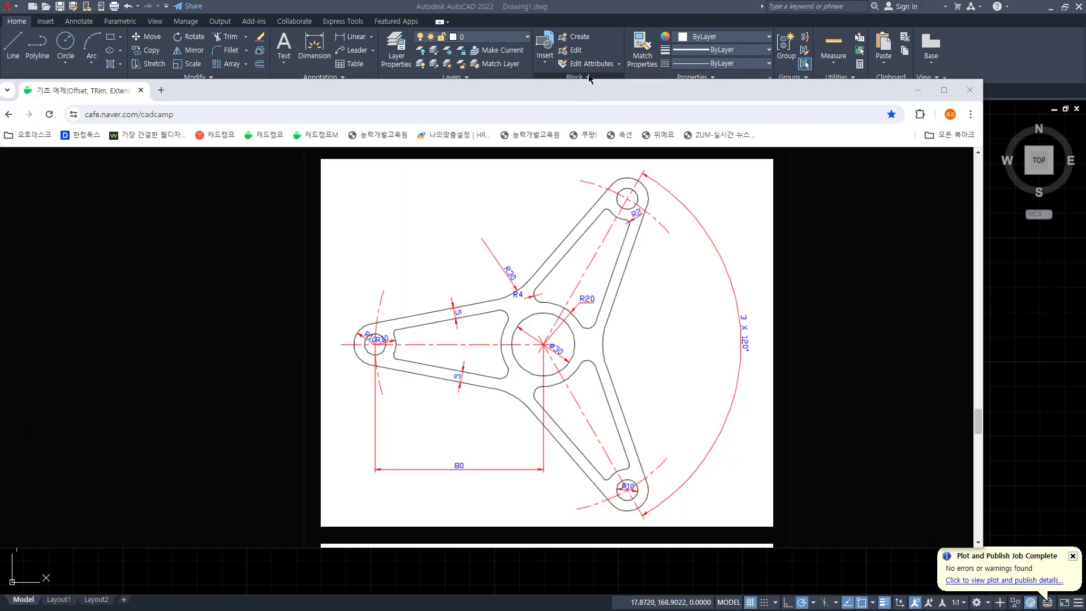
pyautogui.moveTo(593, 90); pyautogui.dragTo(0, 84)
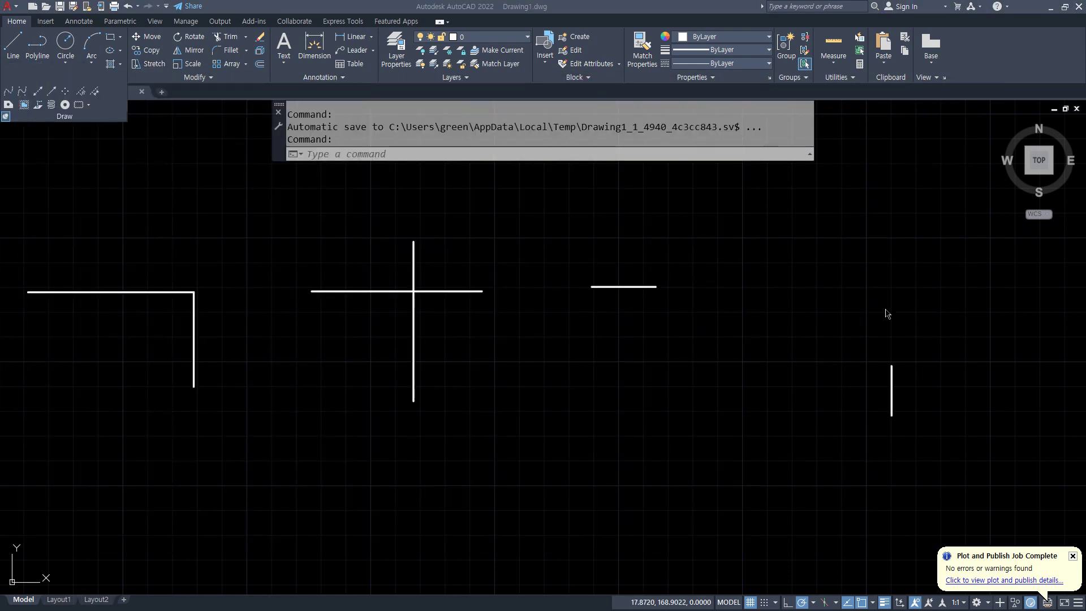
# Erase all the practice lines from the drawing
pyautogui.click(972, 487)
pyautogui.click(24, 203)
pyautogui.write('e')
pyautogui.press('Return')
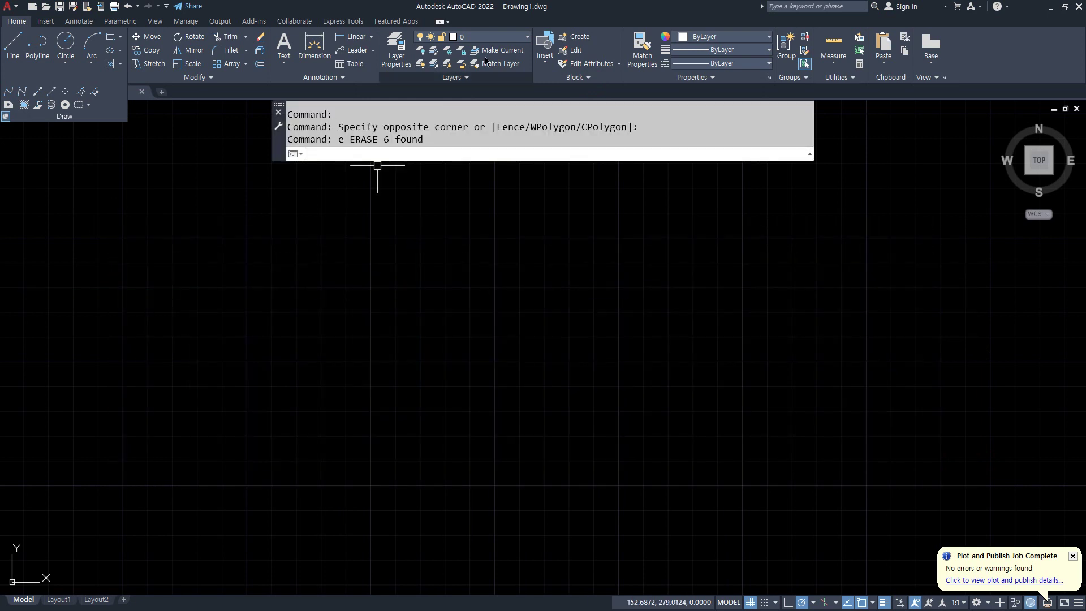
# Make layer 중심 current and draw three construction lines through one common point: horizontal, at 60° and at 120°
pyautogui.click(491, 37)
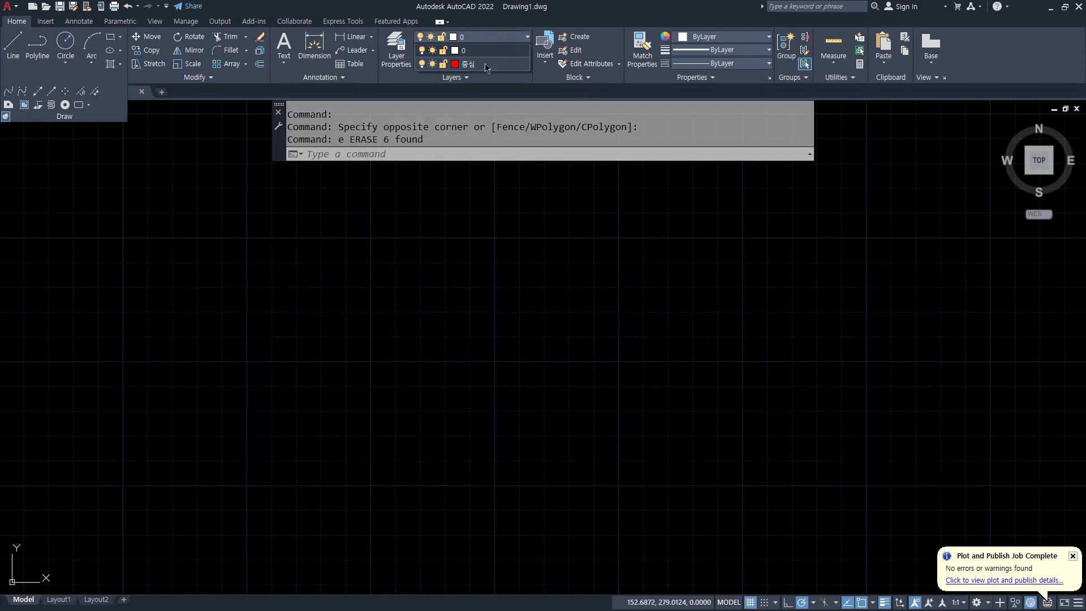
pyautogui.click(469, 63)
pyautogui.write('xl')
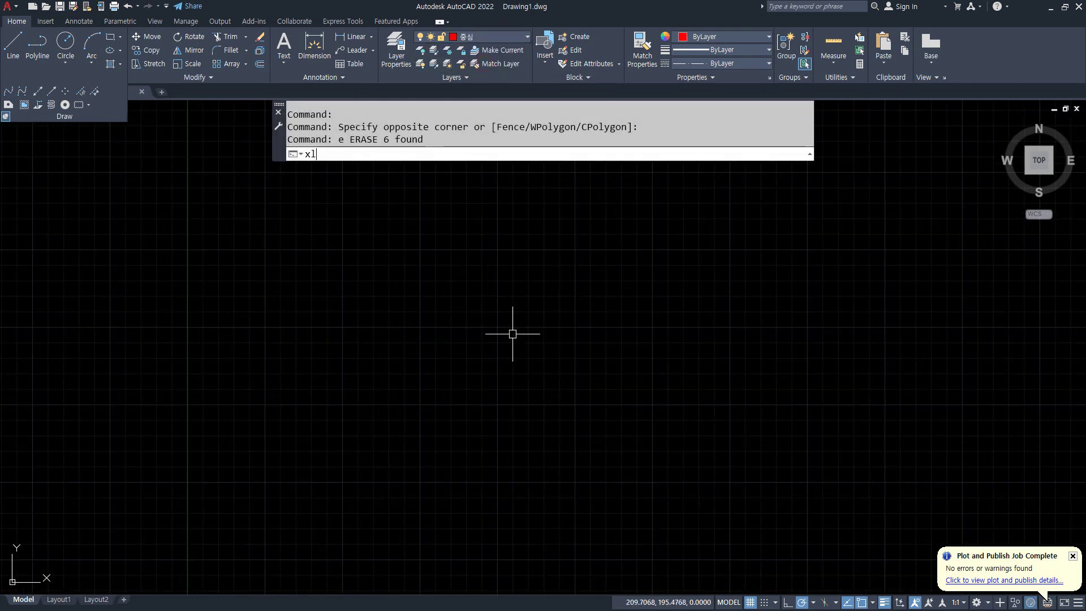
pyautogui.press('Return')
pyautogui.click(536, 350)
pyautogui.click(431, 350)
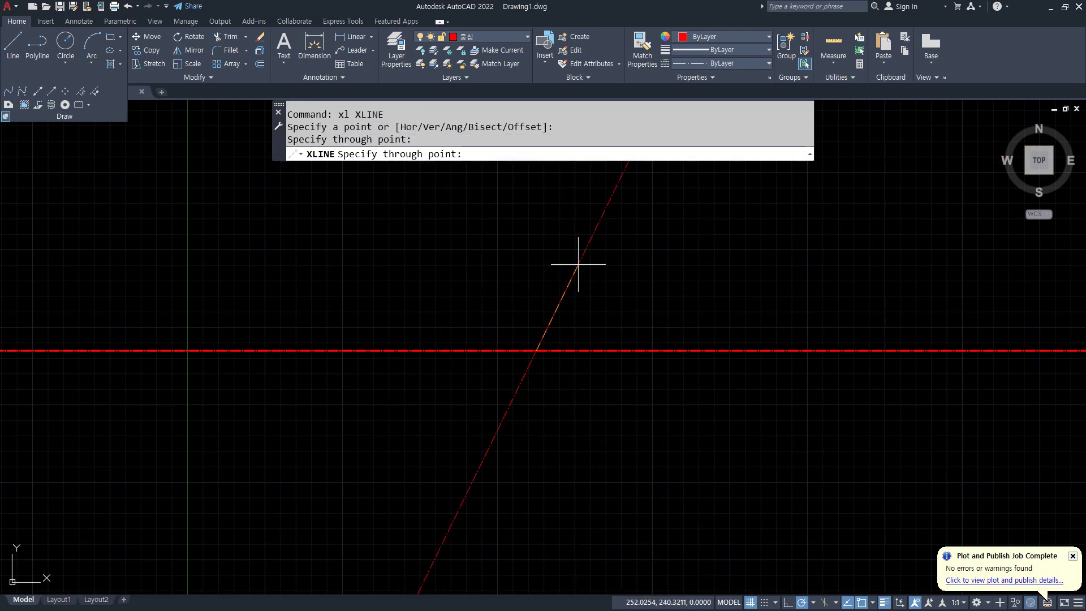
pyautogui.click(584, 267)
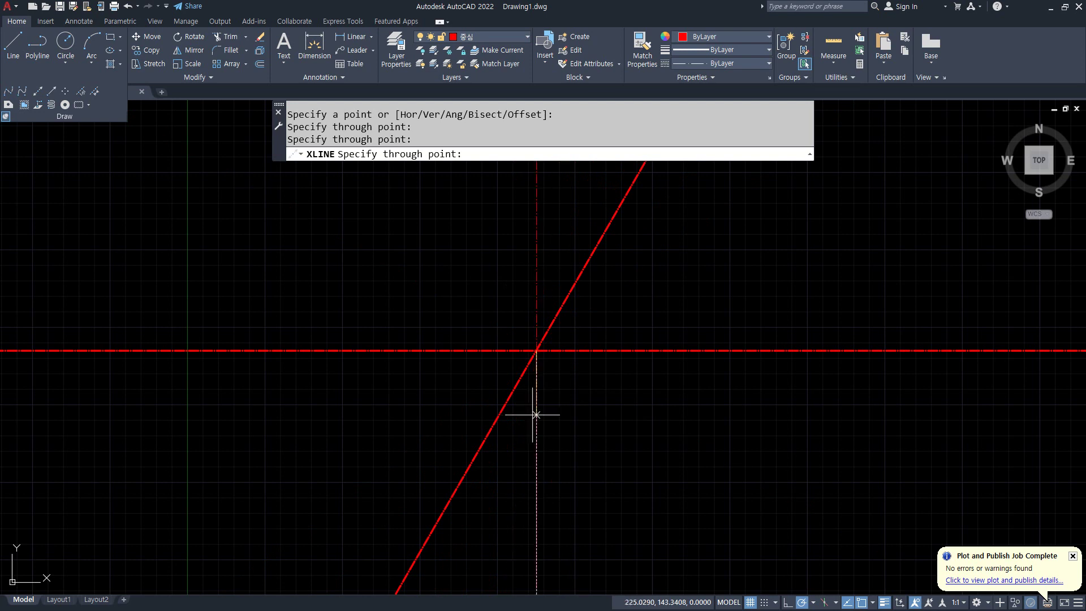
pyautogui.click(575, 414)
pyautogui.press('Escape')
# Trim the construction lines at their intersection, keeping only the left, upper-right and lower-right arms
pyautogui.write('tr')
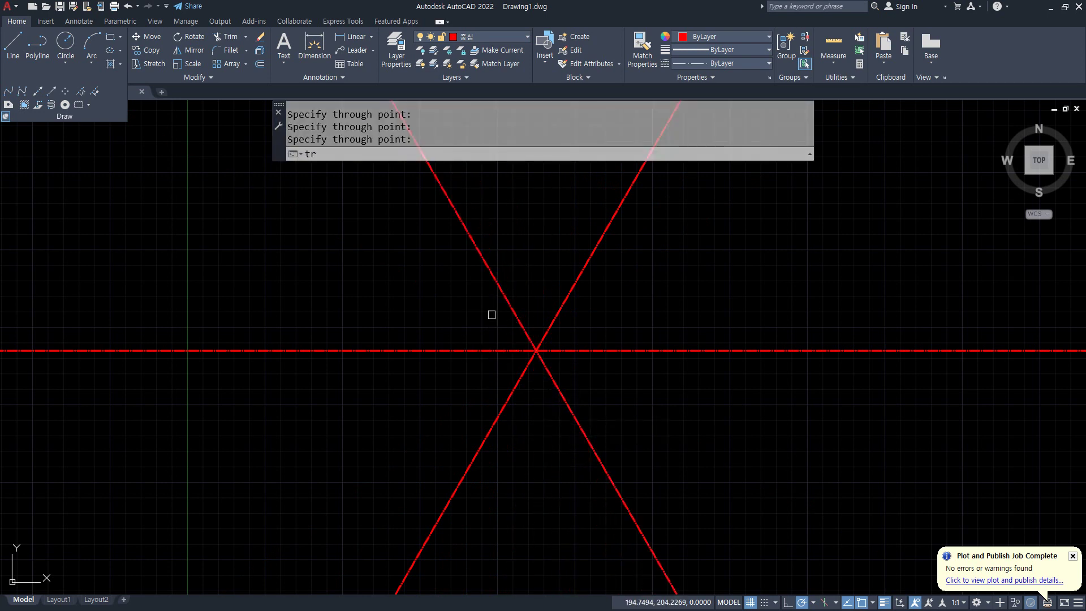
pyautogui.press('Return')
pyautogui.click(501, 298)
pyautogui.click(514, 371)
pyautogui.click(580, 351)
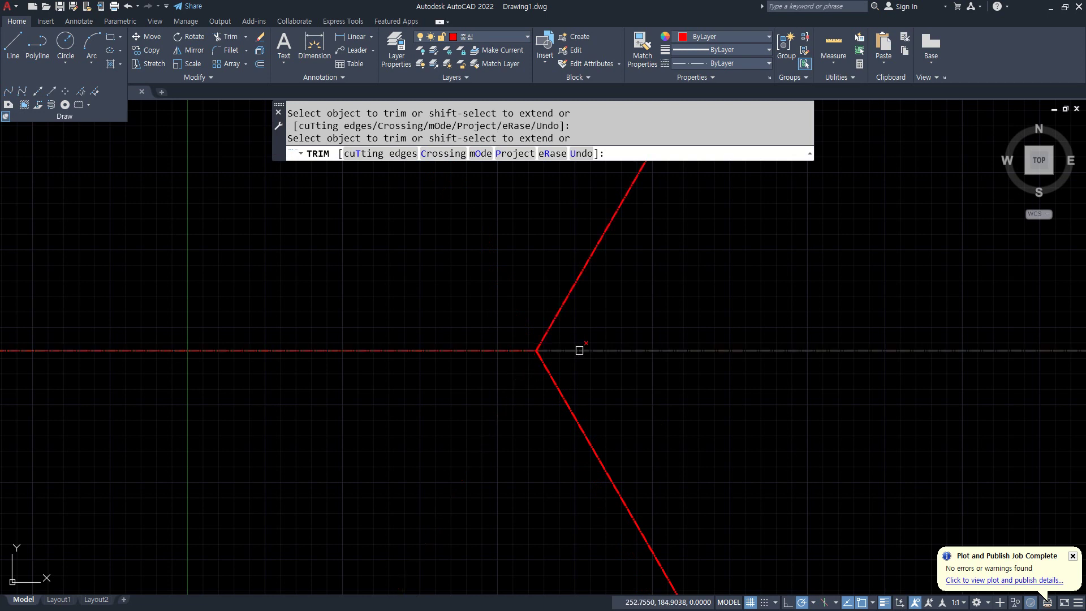
pyautogui.press('Return')
# Draw a centerline circle of radius 80 centred where the three arms meet
pyautogui.moveTo(510, 333); pyautogui.dragTo(523, 335, button='middle')
pyautogui.scroll(2, 514, 324)
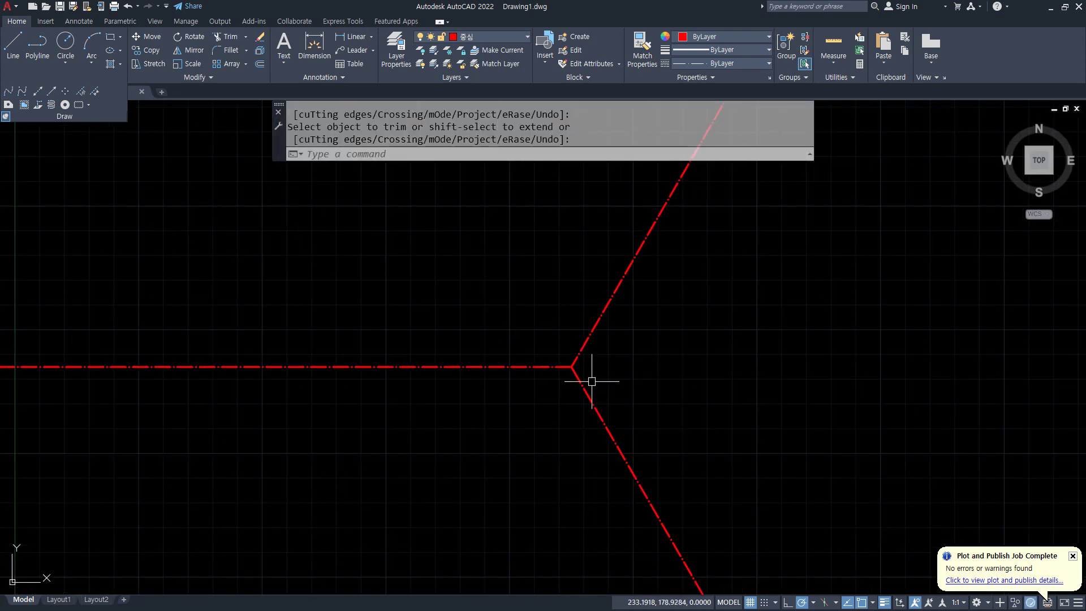
pyautogui.write('c')
pyautogui.press('Return')
pyautogui.click(572, 367)
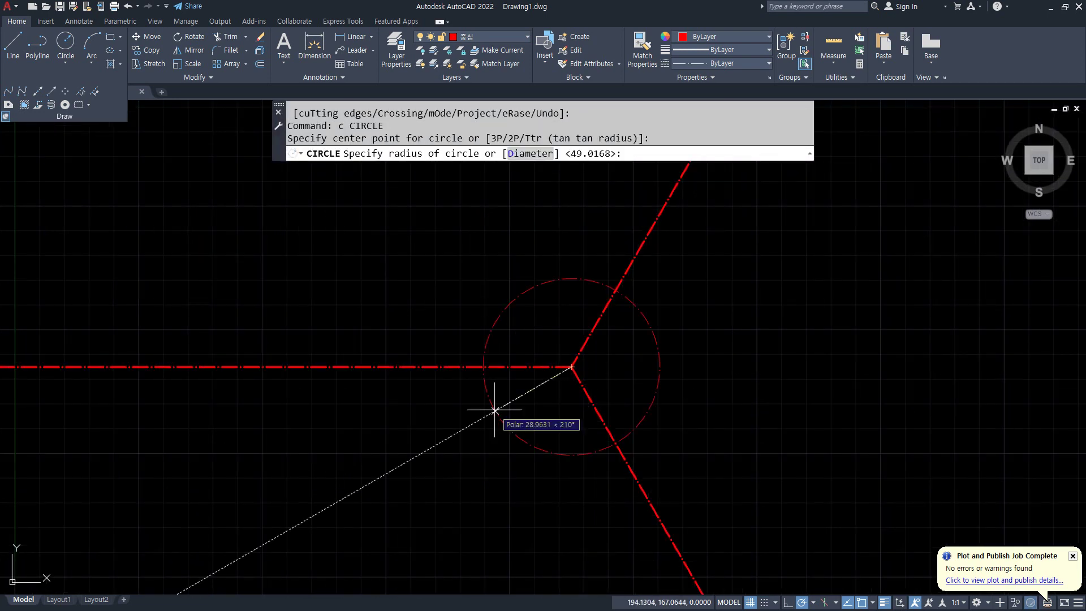
pyautogui.write('80')
pyautogui.press('Return')
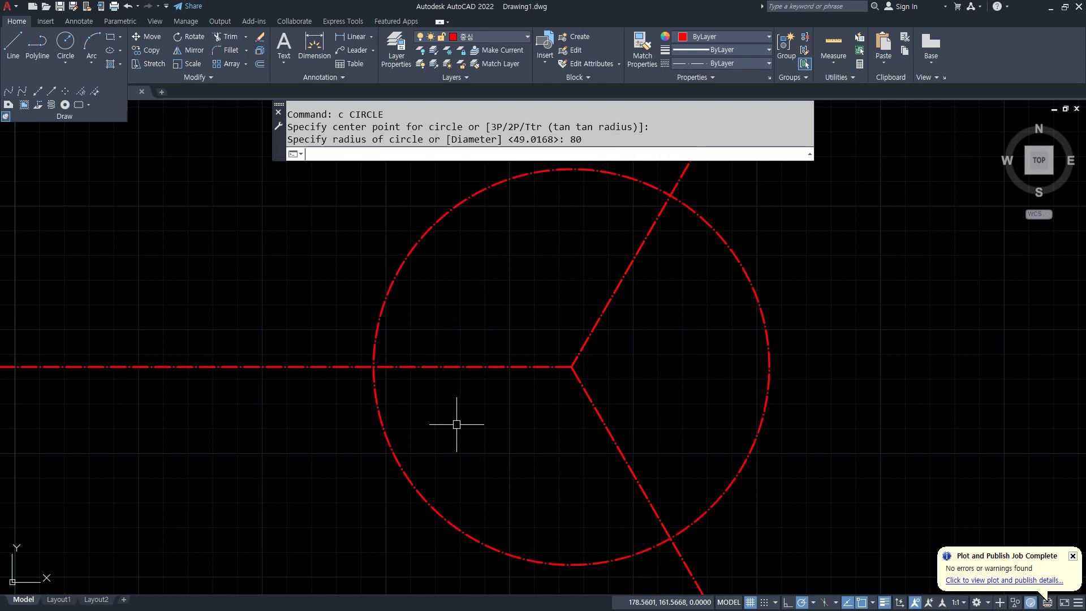
# Make layer 0 current and draw a circle of radius 10 at each intersection of the arms with the large centerline circle
pyautogui.click(485, 37)
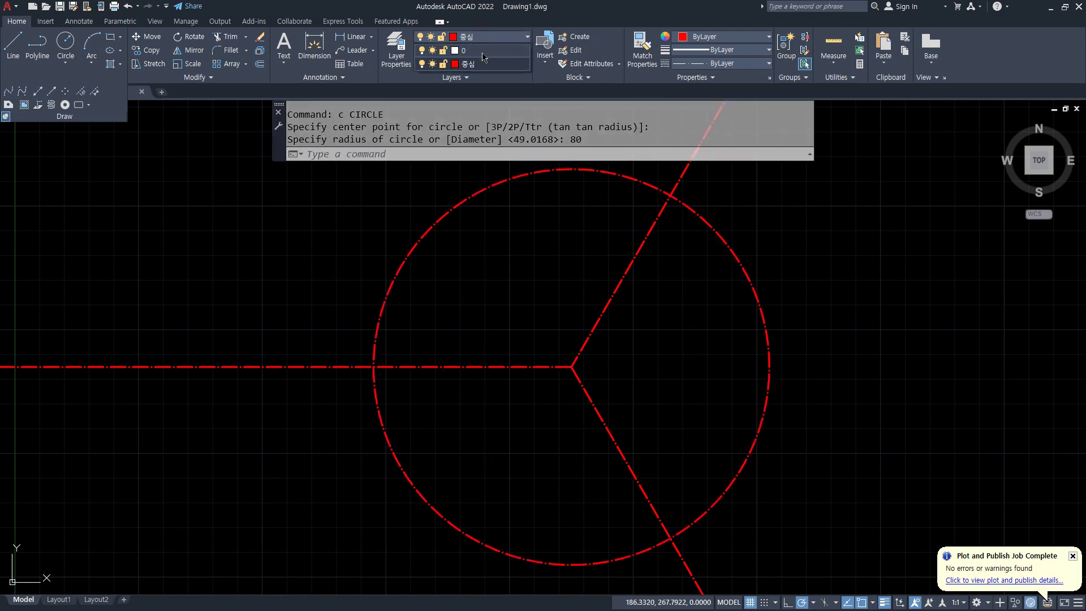
pyautogui.click(486, 51)
pyautogui.write('c')
pyautogui.press('Return')
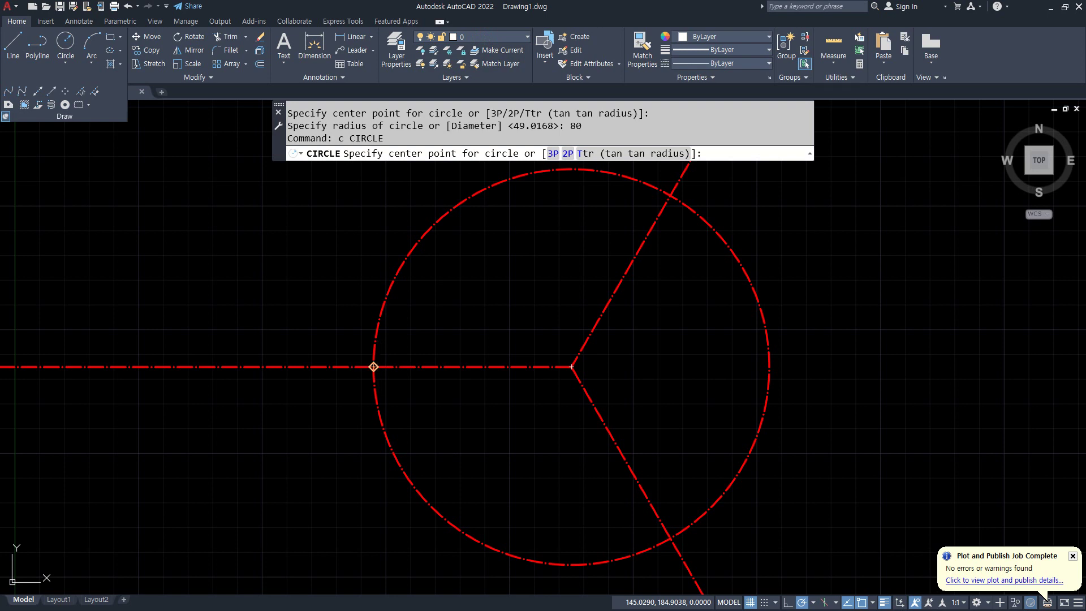
pyautogui.click(379, 371)
pyautogui.write('10')
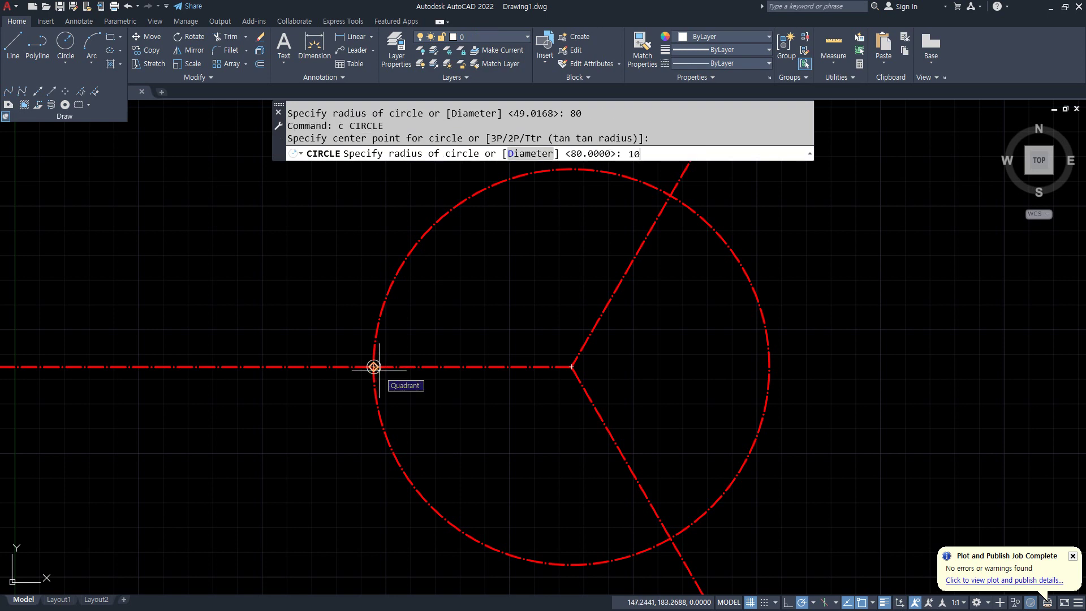
pyautogui.press('Return')
pyautogui.press('Return')
pyautogui.click(669, 194)
pyautogui.press('Return')
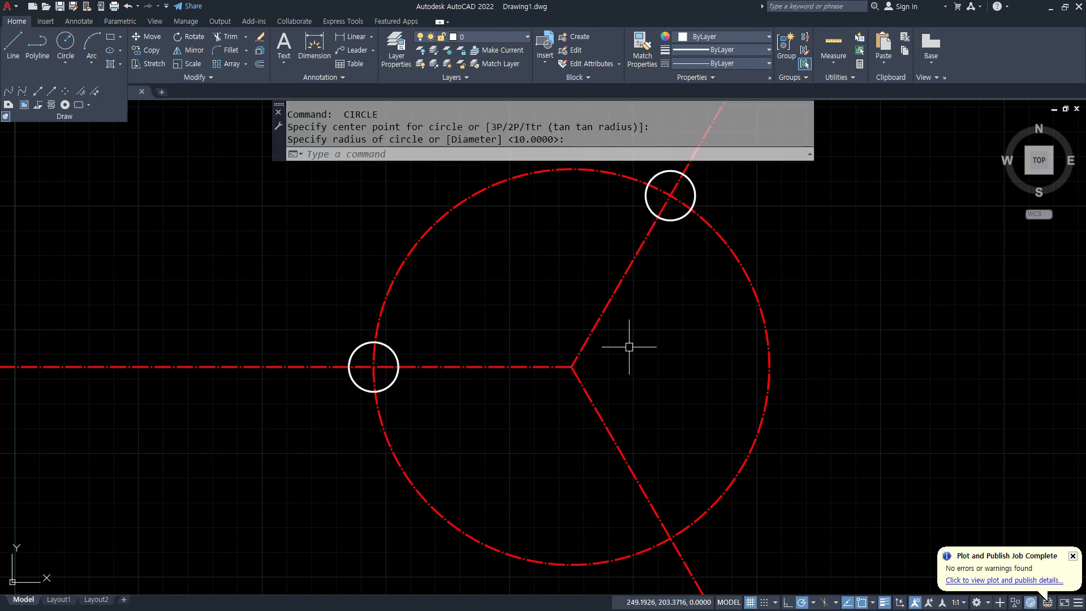
pyautogui.press('Return')
pyautogui.click(670, 537)
pyautogui.press('Return')
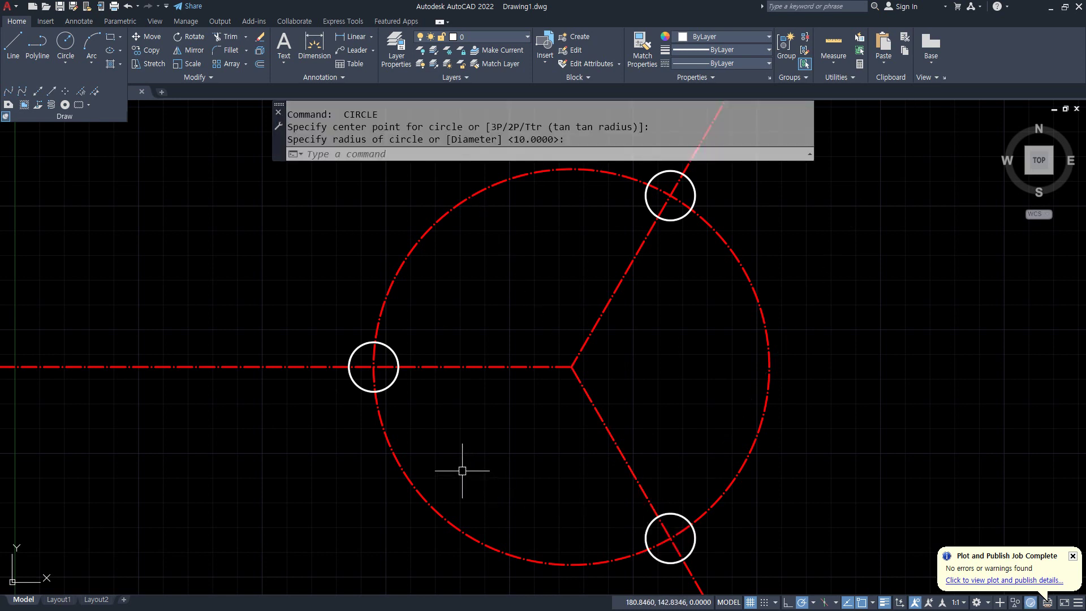
# Offset each of the three radius 10 circles outward by 5
pyautogui.write('o')
pyautogui.press('Return')
pyautogui.write('5')
pyautogui.press('Return')
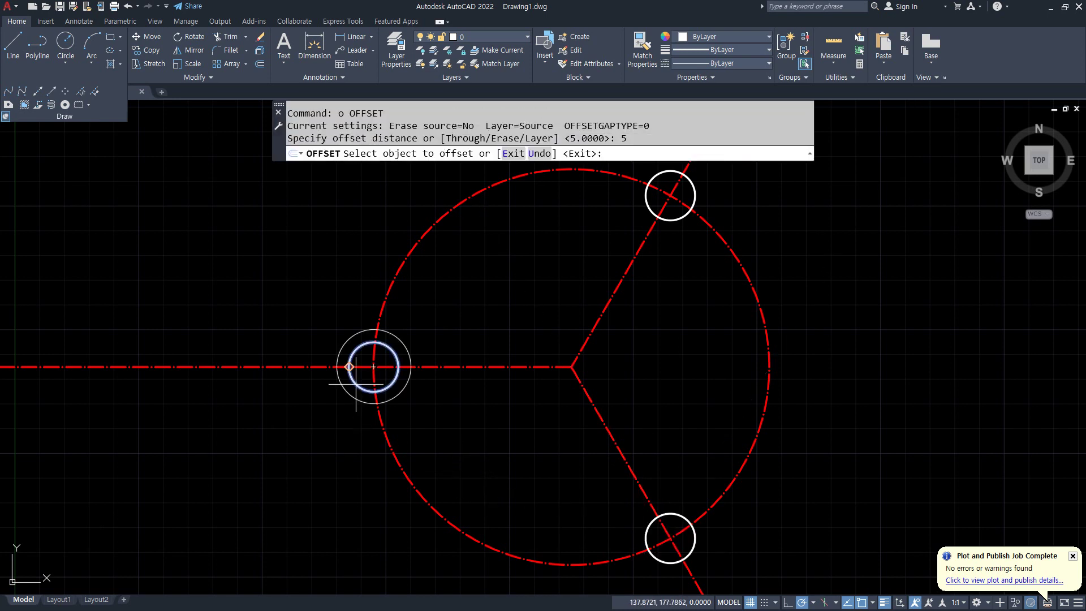
pyautogui.click(356, 384)
pyautogui.click(345, 407)
pyautogui.click(696, 537)
pyautogui.click(785, 535)
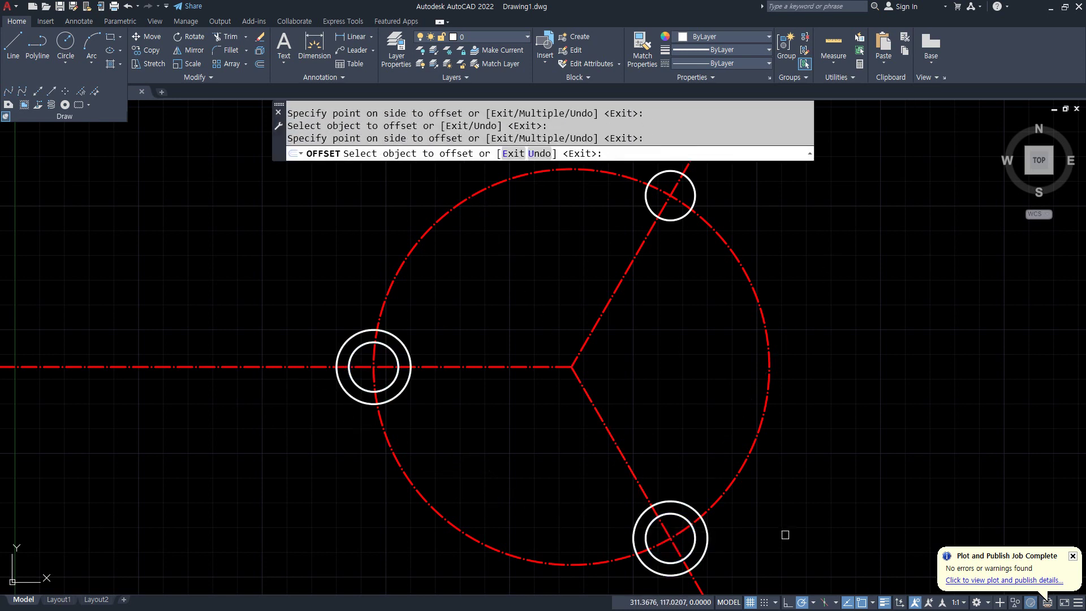
pyautogui.click(690, 215)
pyautogui.click(701, 260)
pyautogui.press('Return')
# Trim the arm ends and the large centerline circle at the outer offset circles, leaving short centre marks at the three small circles
pyautogui.scroll(-3, 650, 260)
pyautogui.write('tr')
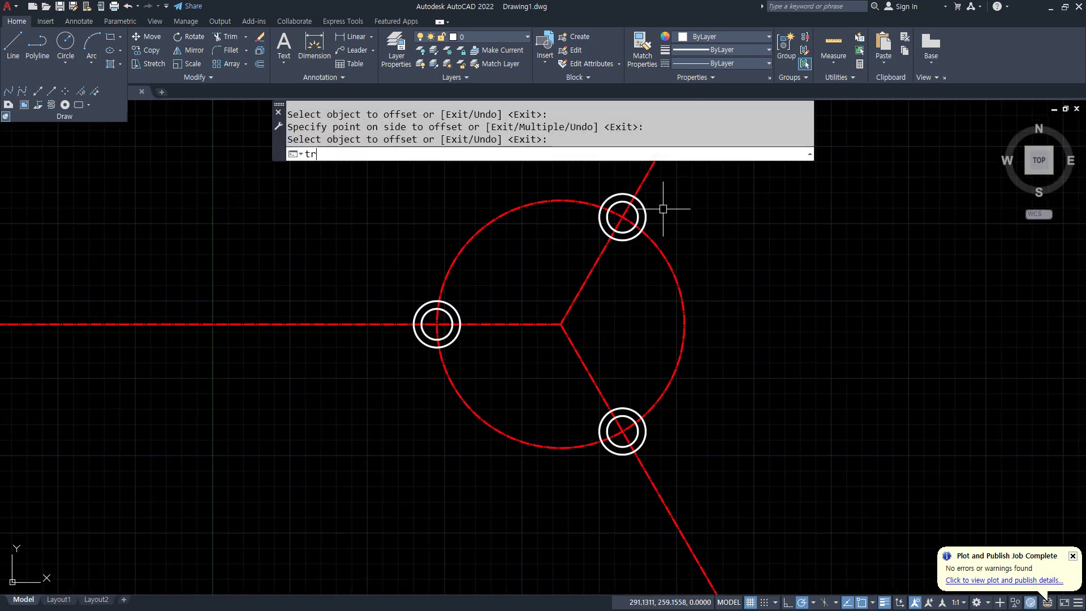
pyautogui.press('Return')
pyautogui.click(648, 174)
pyautogui.moveTo(685, 276); pyautogui.dragTo(668, 298)
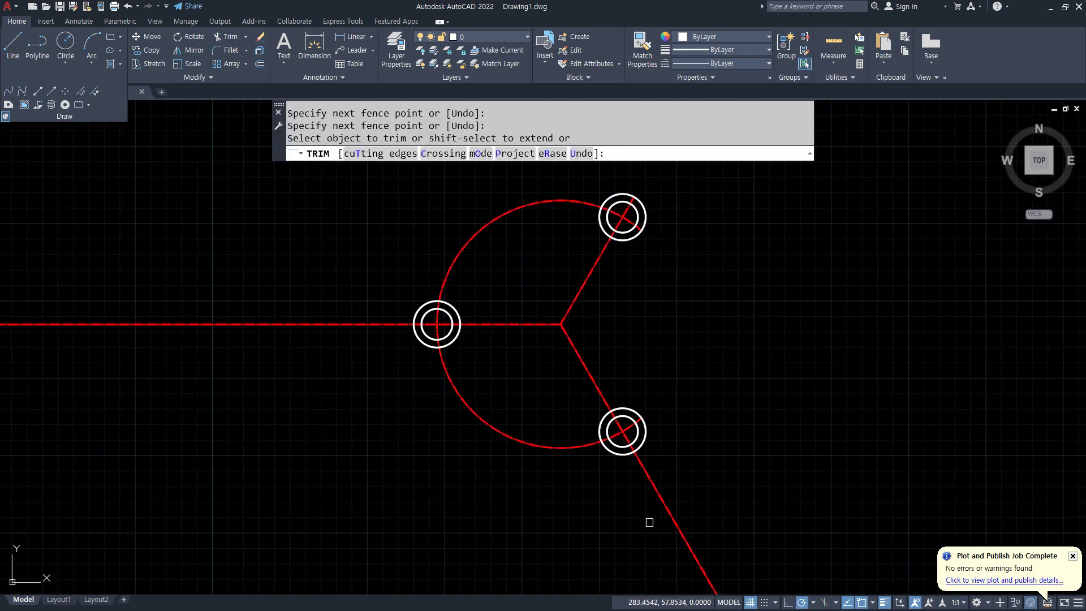
pyautogui.click(660, 505)
pyautogui.click(487, 431)
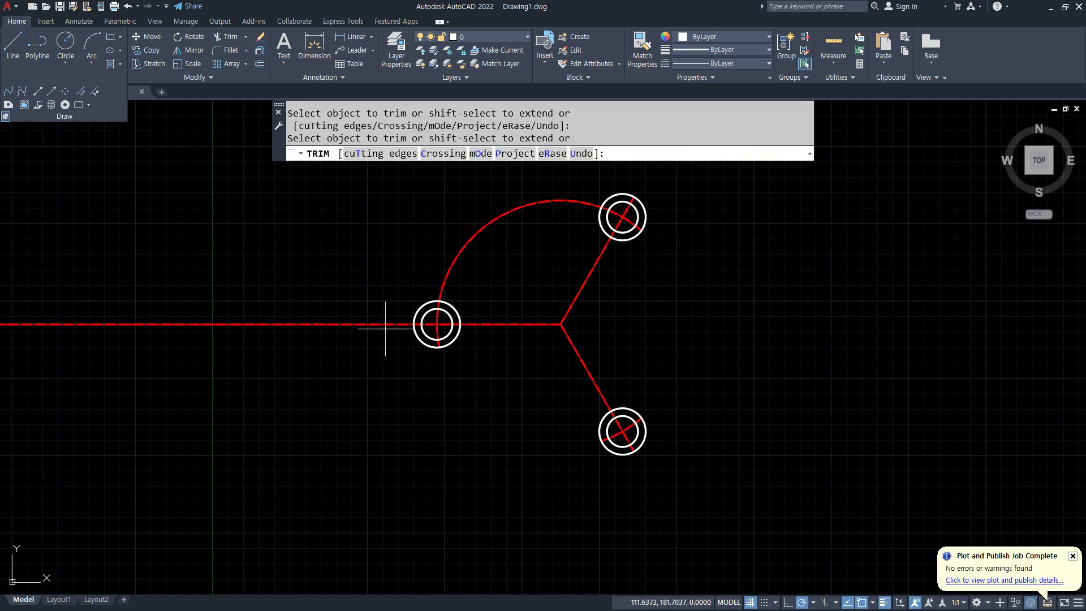
pyautogui.moveTo(385, 328); pyautogui.dragTo(381, 301)
pyautogui.click(485, 233)
pyautogui.press('Return')
# Erase the three outer offset circles around the radius 10 circles
pyautogui.click(456, 305)
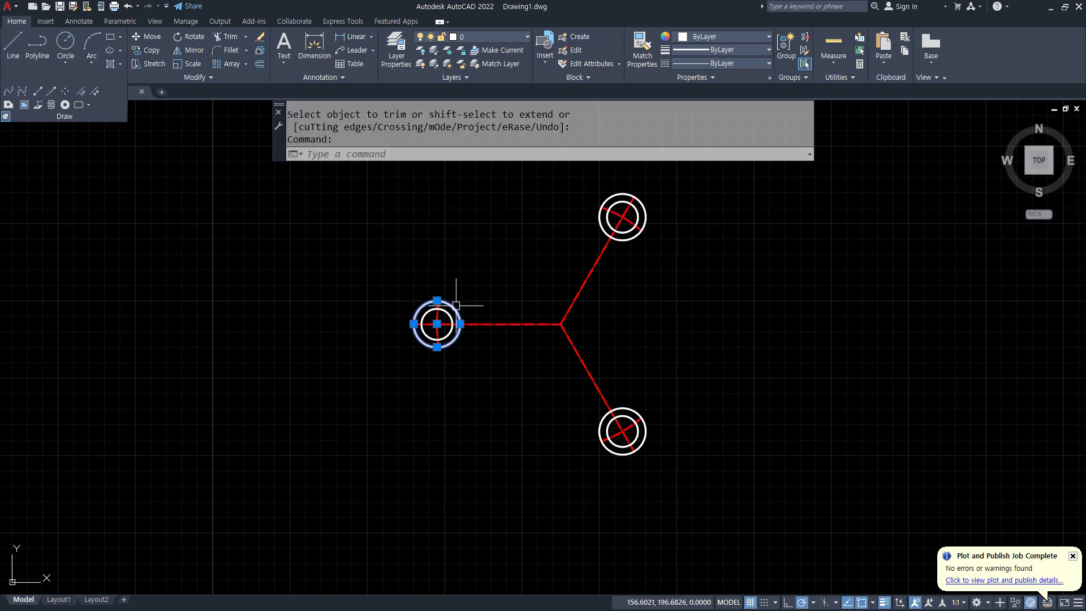
pyautogui.click(599, 225)
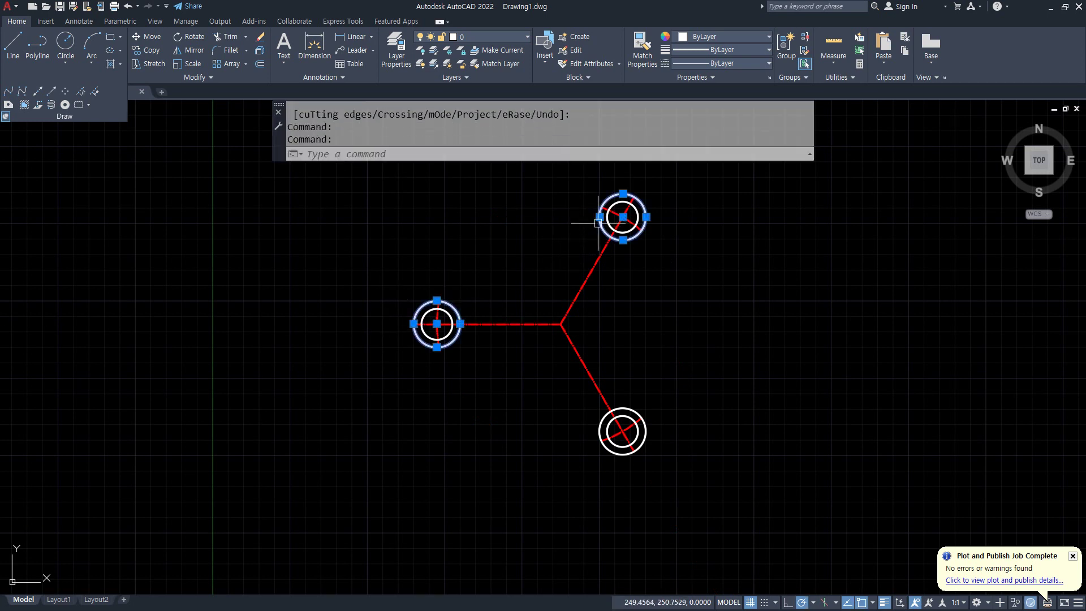
pyautogui.click(634, 410)
pyautogui.write('e')
pyautogui.press('Return')
# Draw a circle of diameter 30 centred where the three arms meet
pyautogui.scroll(2, 562, 280)
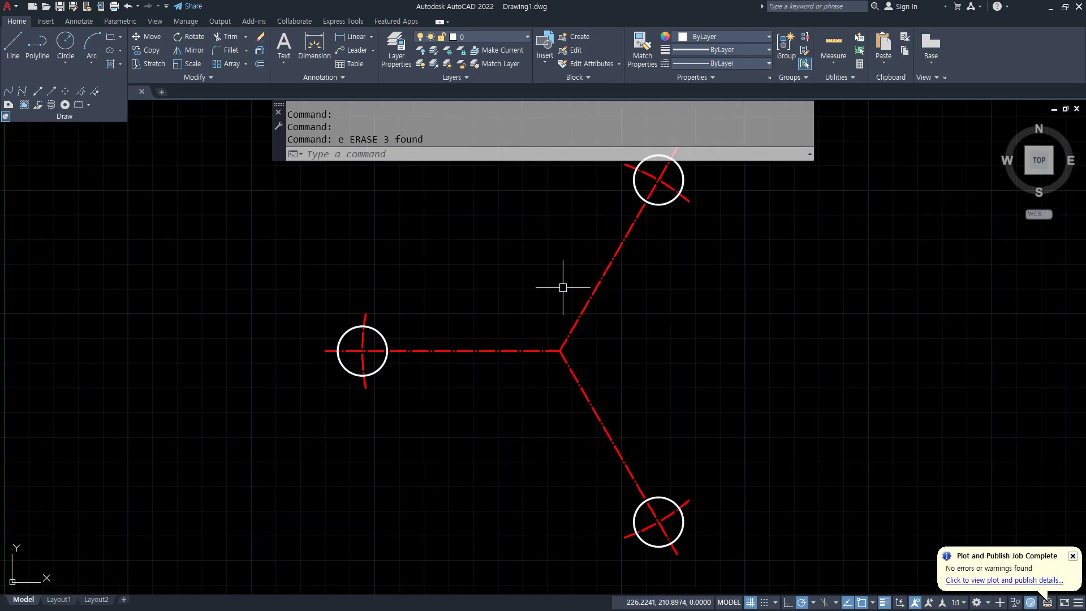
pyautogui.moveTo(563, 287); pyautogui.dragTo(551, 326, button='middle')
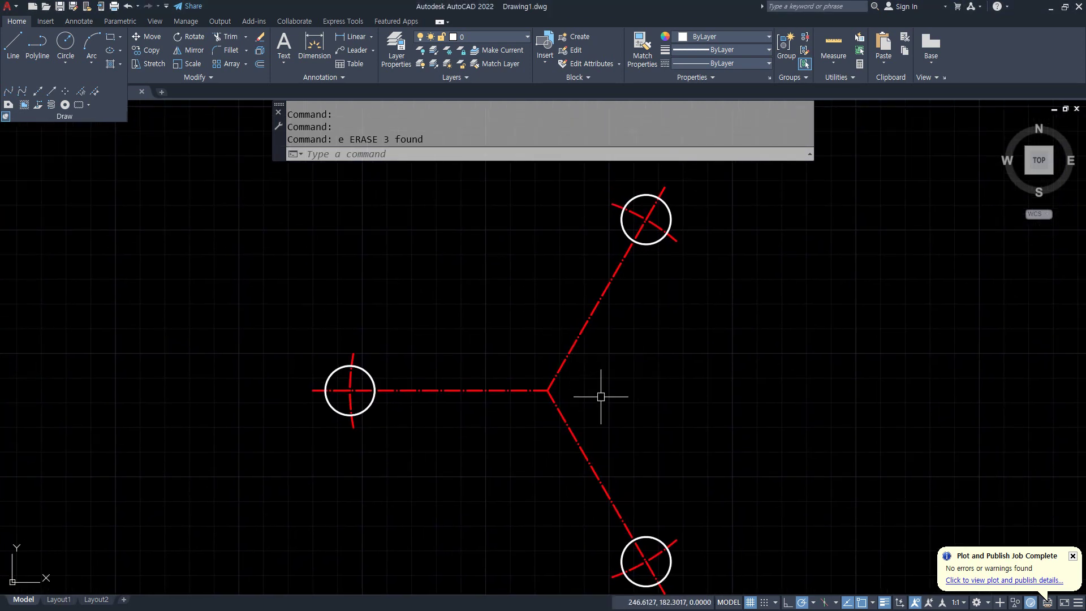
pyautogui.write('circle')
pyautogui.press('Return')
pyautogui.click(548, 390)
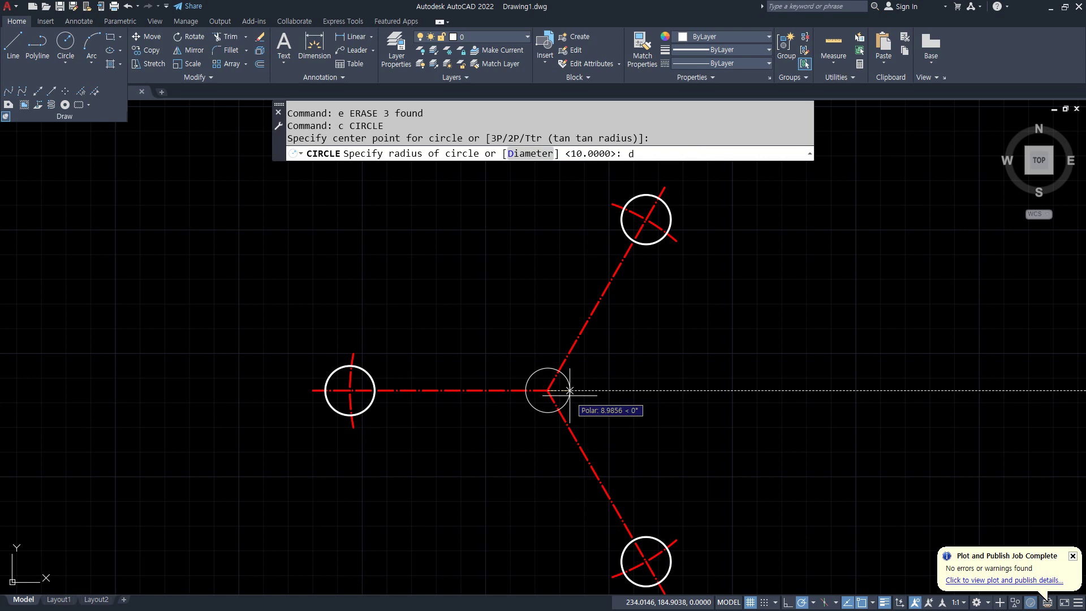
pyautogui.press('Return')
pyautogui.write('30')
pyautogui.press('Return')
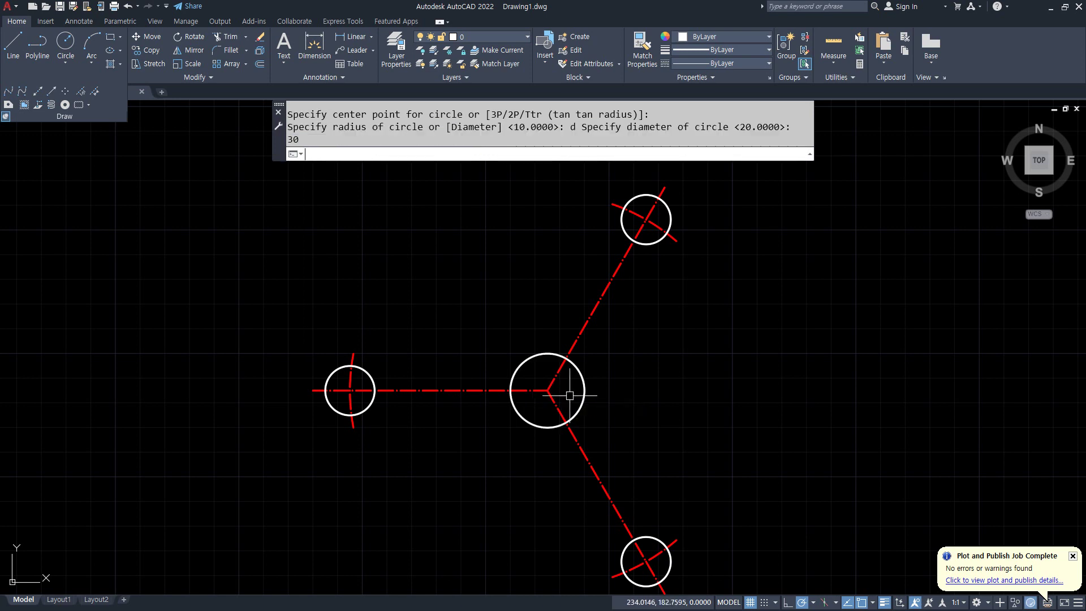
# Draw a circle of radius 20 centred where the three arms meet, around the diameter 30 circle
pyautogui.write('c')
pyautogui.press('Return')
pyautogui.click(549, 390)
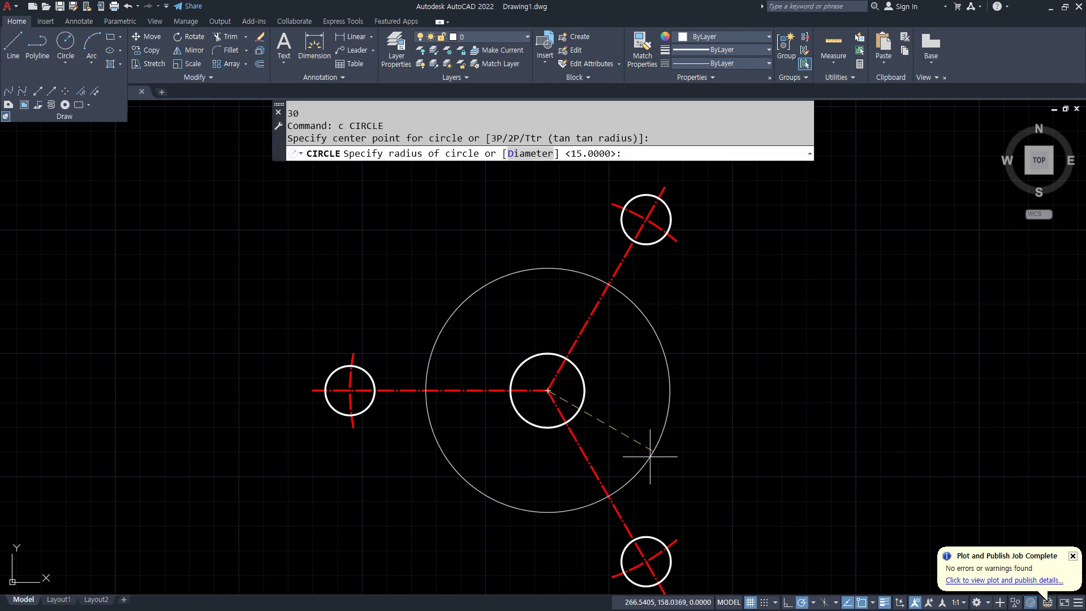
pyautogui.press('Return')
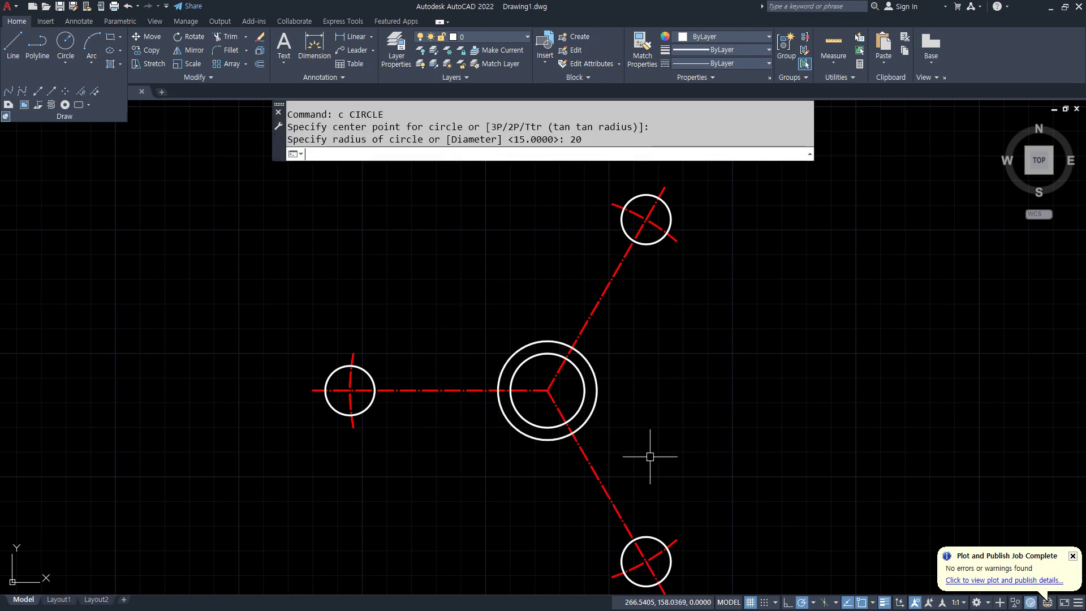
# Draw a circle of diameter 10 at the centre of the left arm's end circle
pyautogui.write('c')
pyautogui.press('Return')
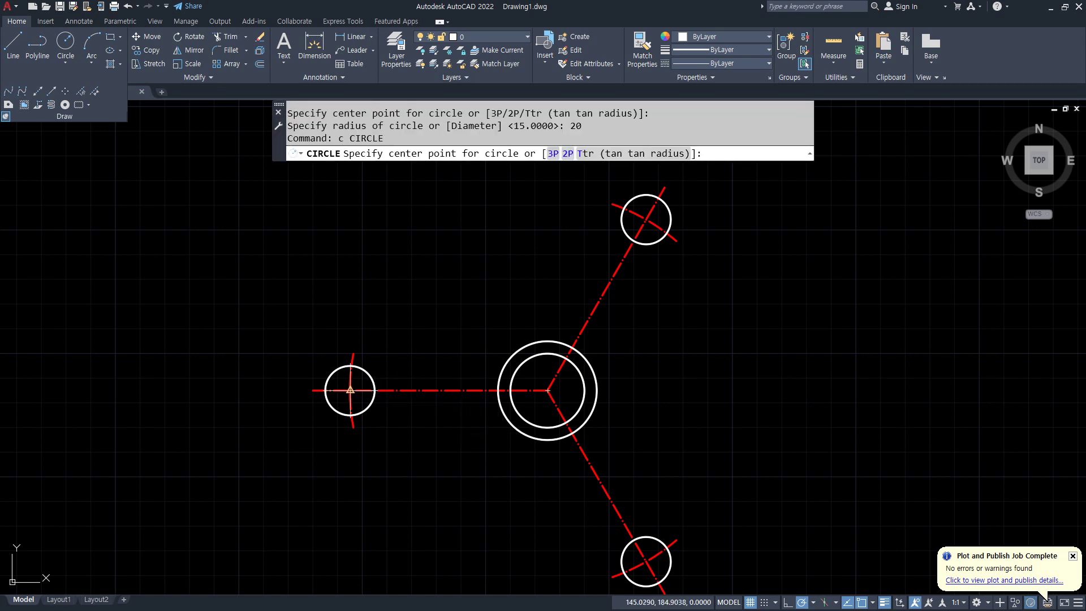
pyautogui.click(351, 390)
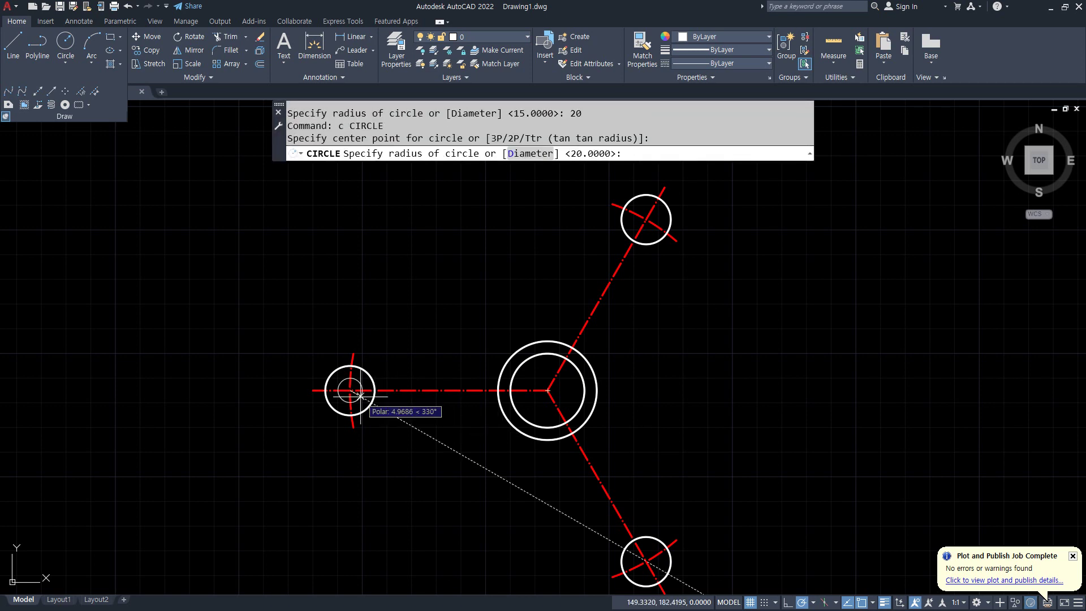
pyautogui.write('d')
pyautogui.press('Return')
pyautogui.write('10')
pyautogui.press('Return')
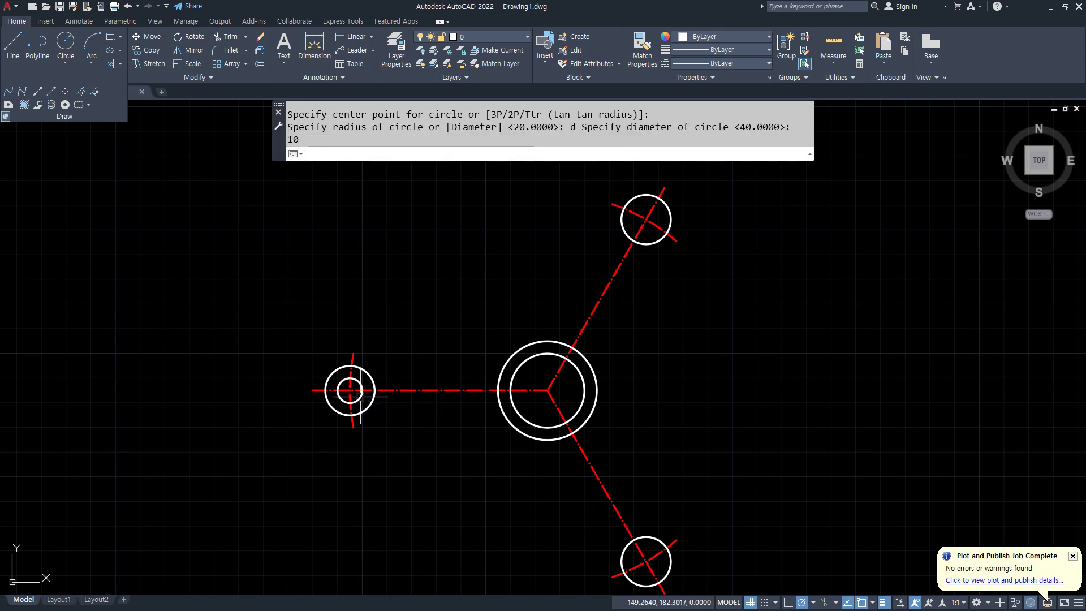
# Draw circles of radius 5 at the centres of the lower-right and upper-right arm end circles
pyautogui.press('Return')
pyautogui.click(646, 561)
pyautogui.press('Return')
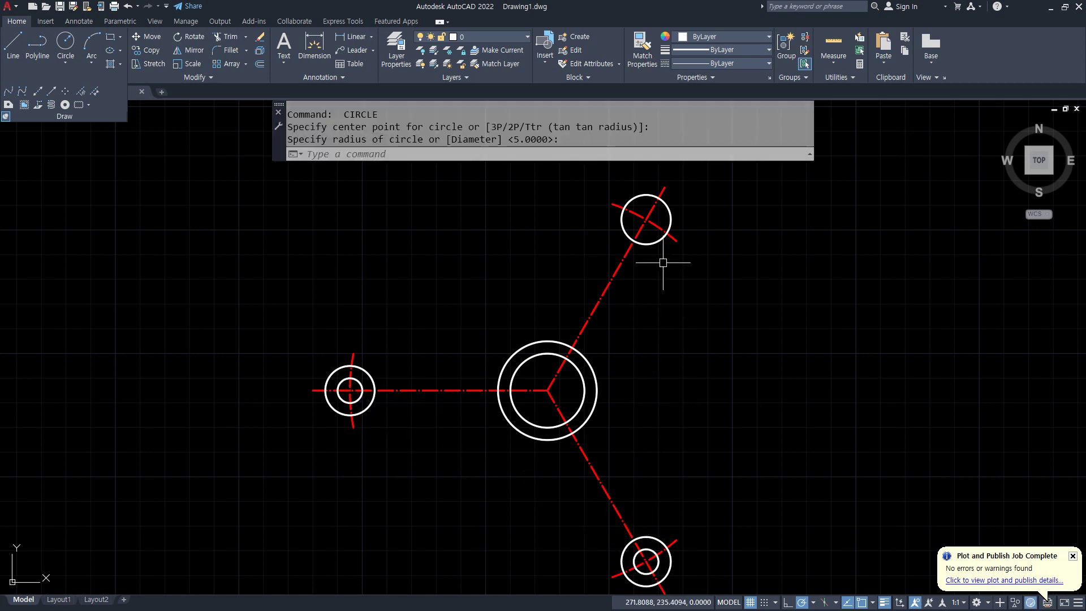
pyautogui.press('Return')
pyautogui.click(646, 219)
pyautogui.press('Return')
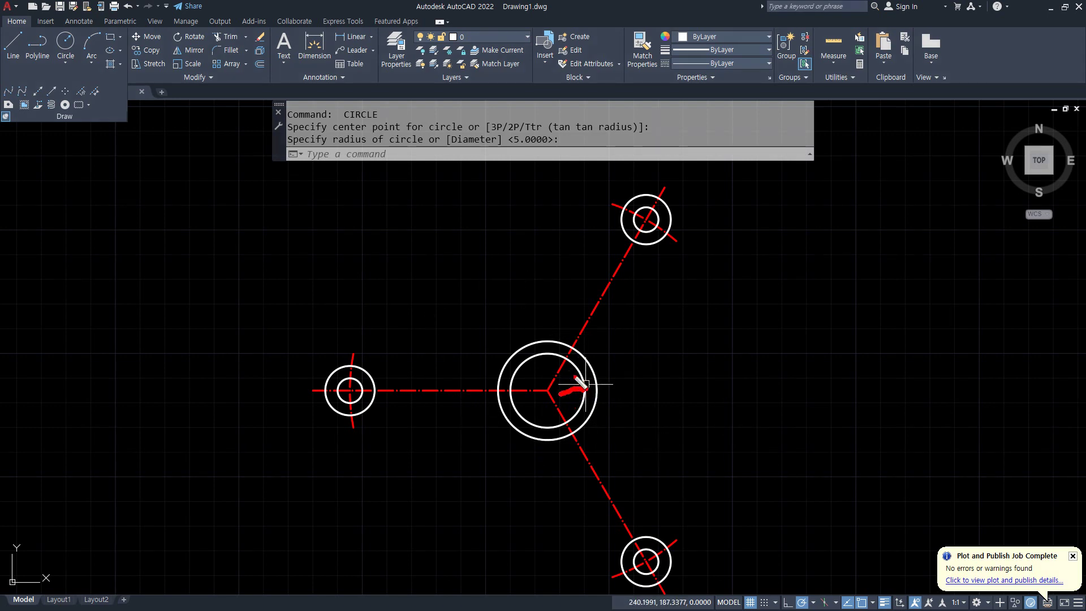
pyautogui.moveTo(649, 337); pyautogui.dragTo(589, 359)
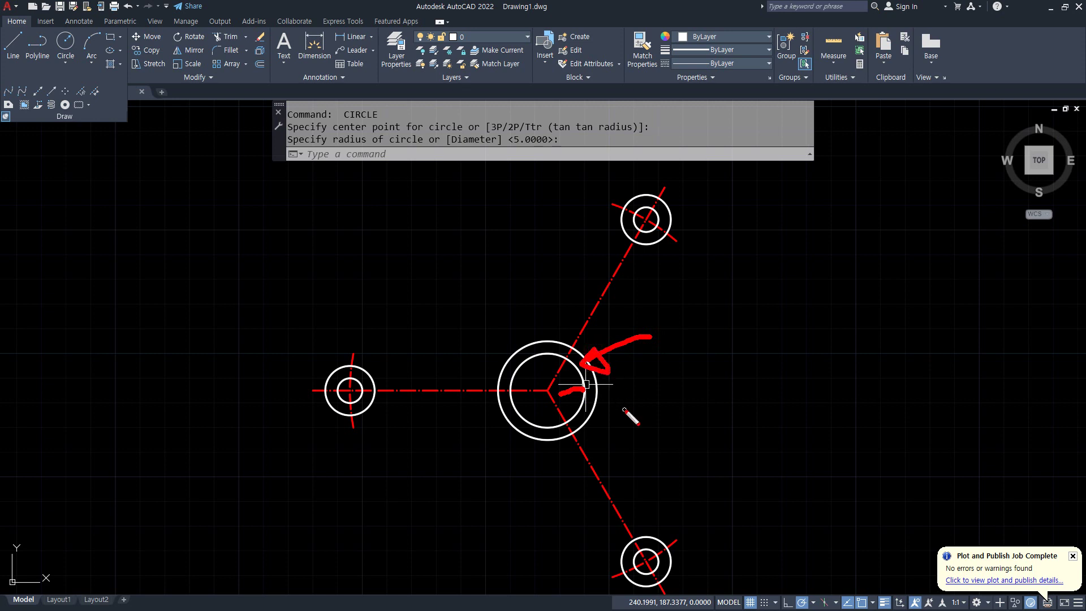
pyautogui.press('Escape')
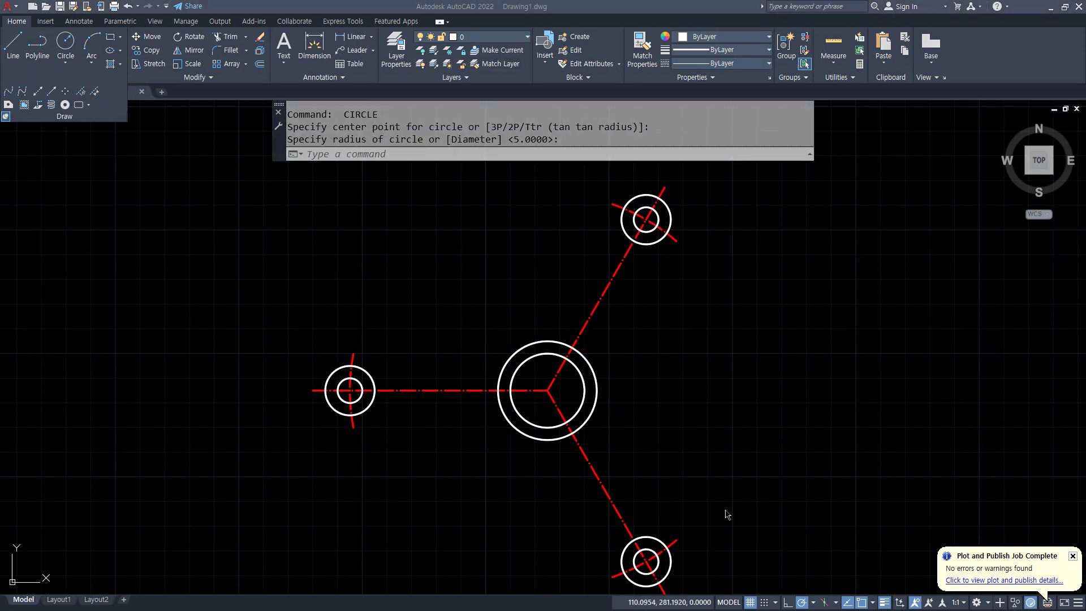
# Draw a line tangent to the top of the left arm's diameter 10 circle and the top of the radius 20 hub circle
pyautogui.scroll(4, 395, 321)
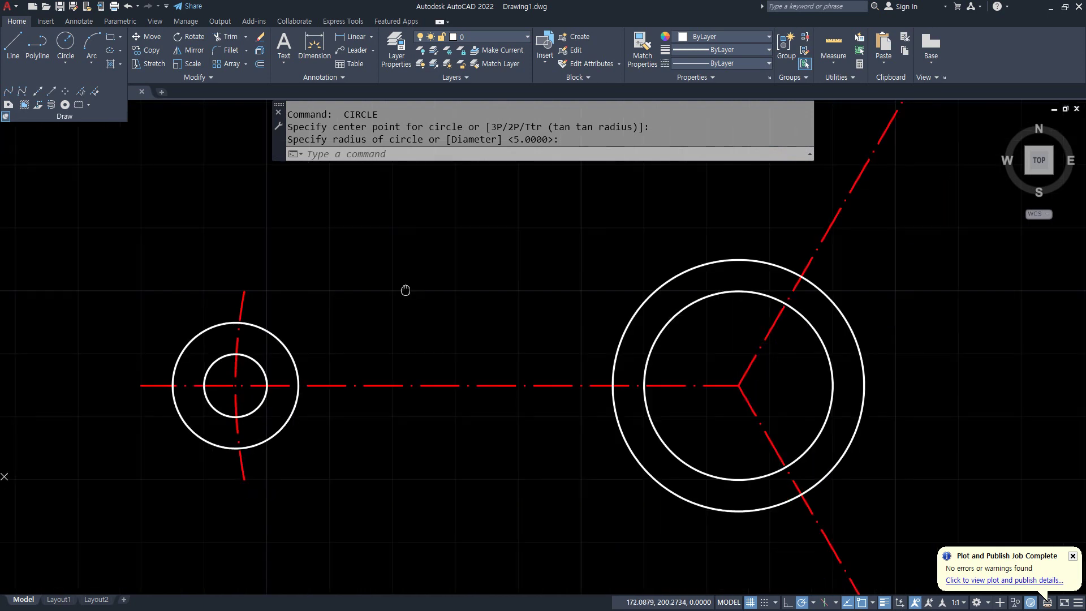
pyautogui.write('l')
pyautogui.press('Return')
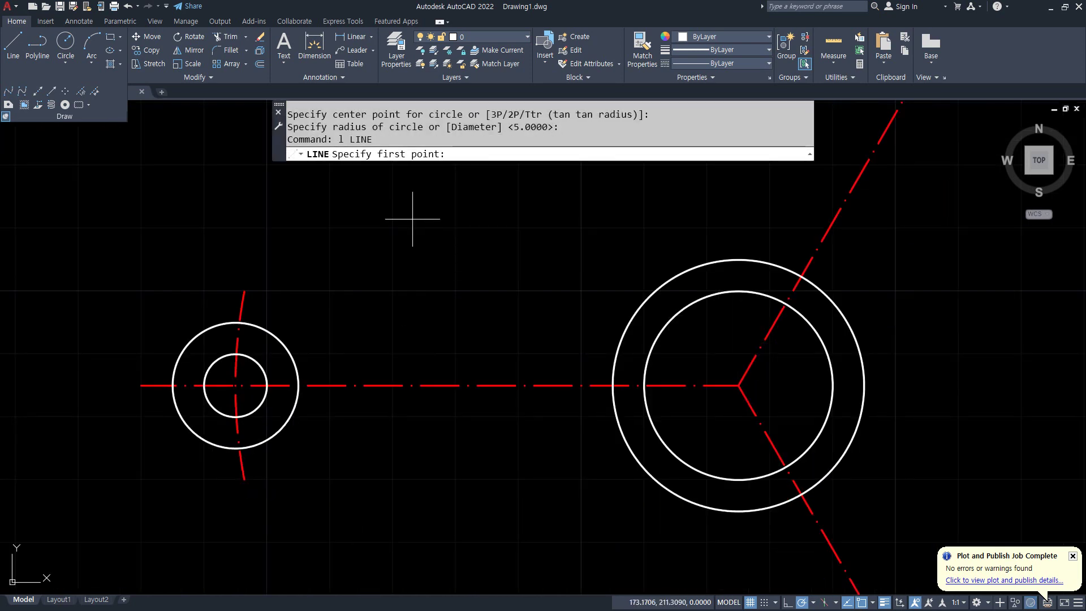
pyautogui.keyDown('shift'); pyautogui.rightClick(414, 220); pyautogui.keyUp('shift')
pyautogui.click(444, 400)
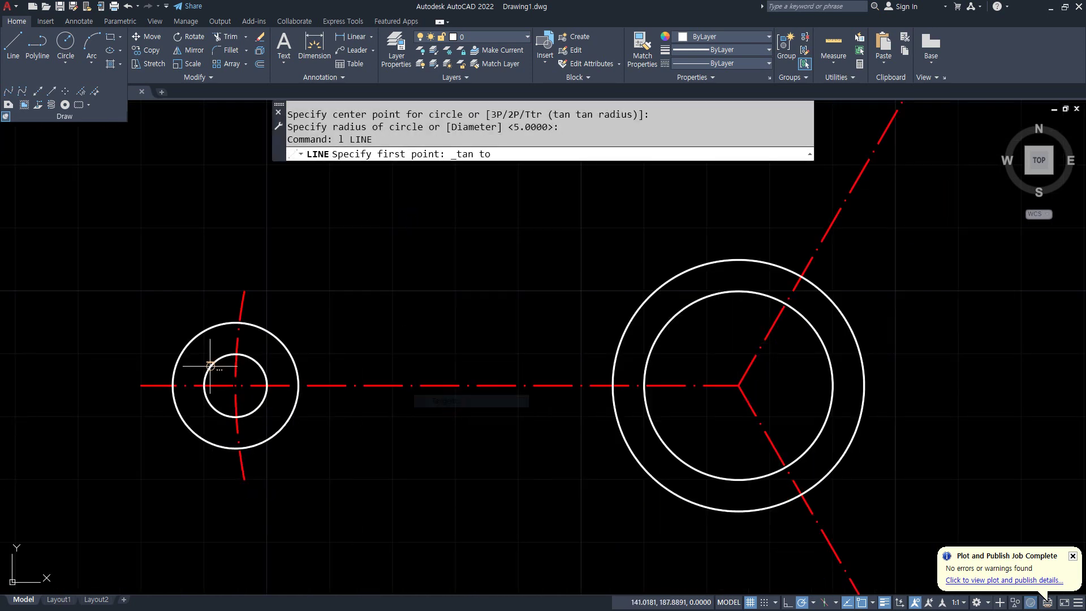
pyautogui.click(210, 367)
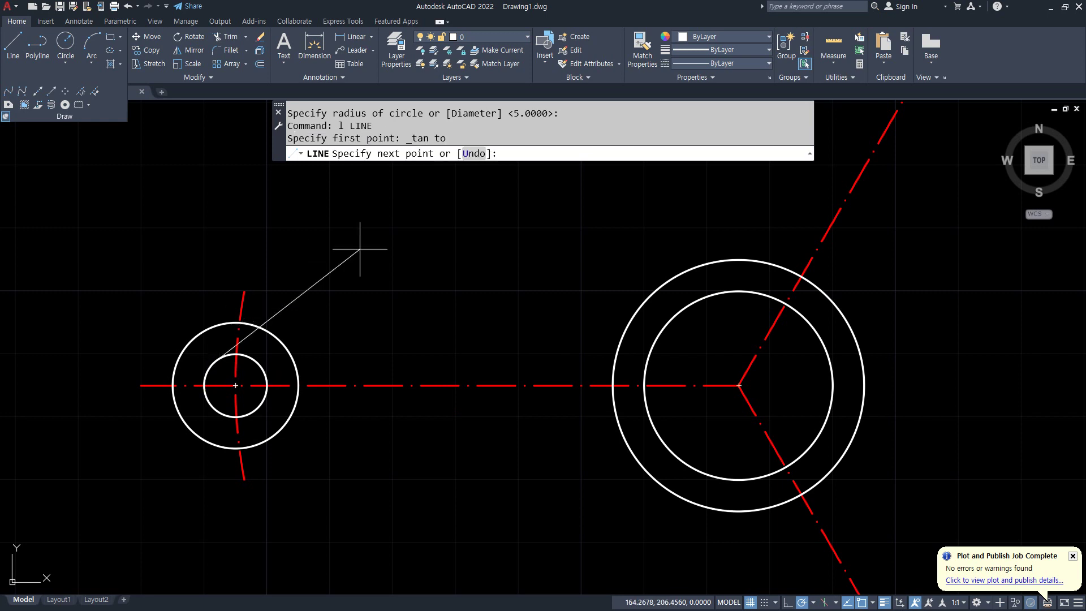
pyautogui.keyDown('shift'); pyautogui.rightClick(434, 223); pyautogui.keyUp('shift')
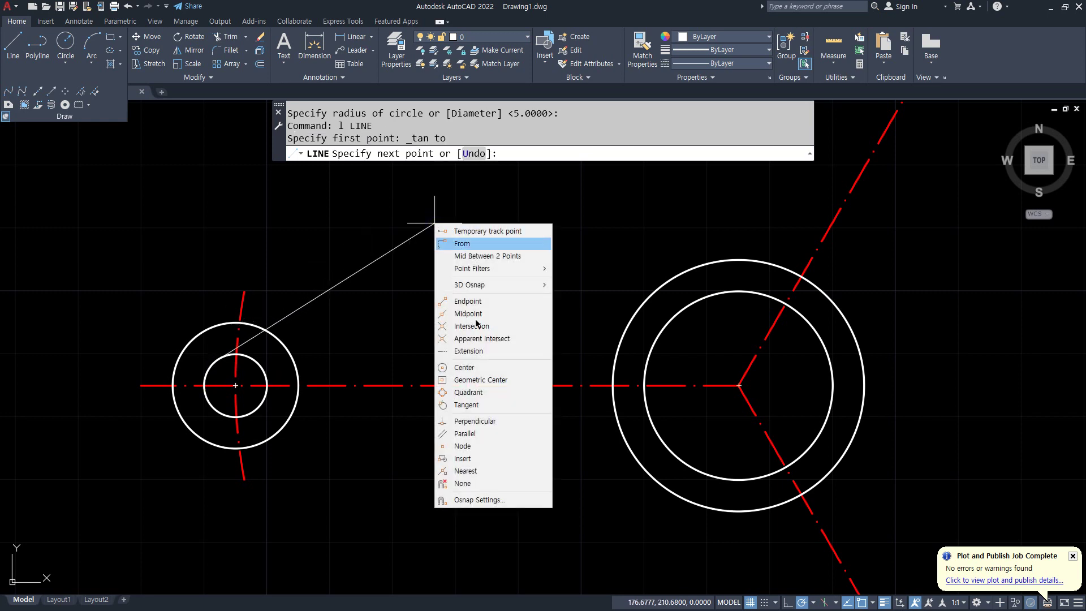
pyautogui.click(469, 405)
pyautogui.click(645, 291)
pyautogui.press('Return')
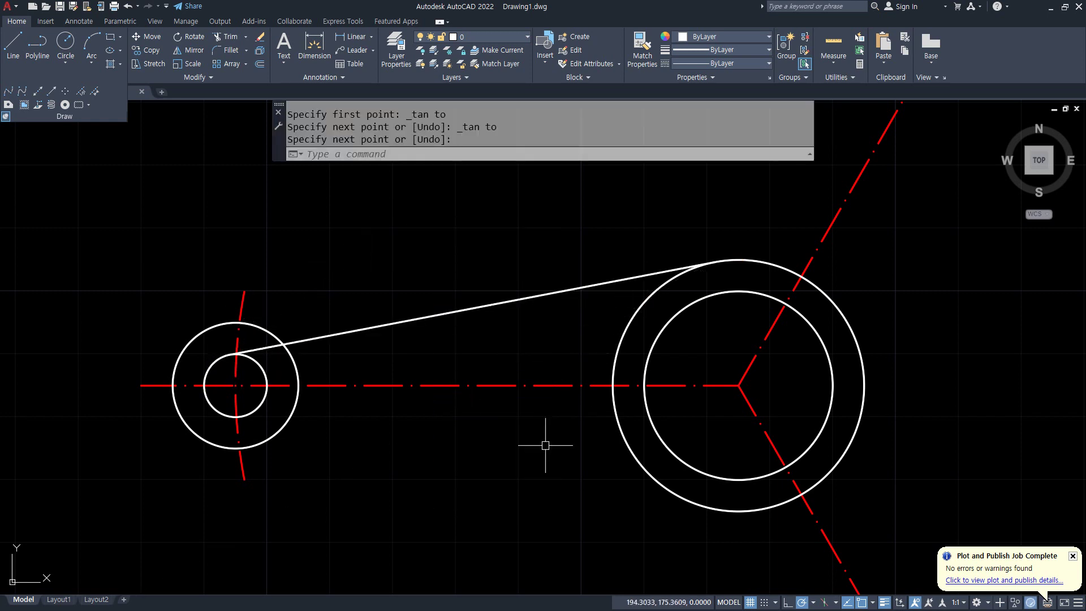
# Draw the left arm's lower tangent line from its diameter 10 circle to the underside of the radius 20 hub circle
pyautogui.press('Return')
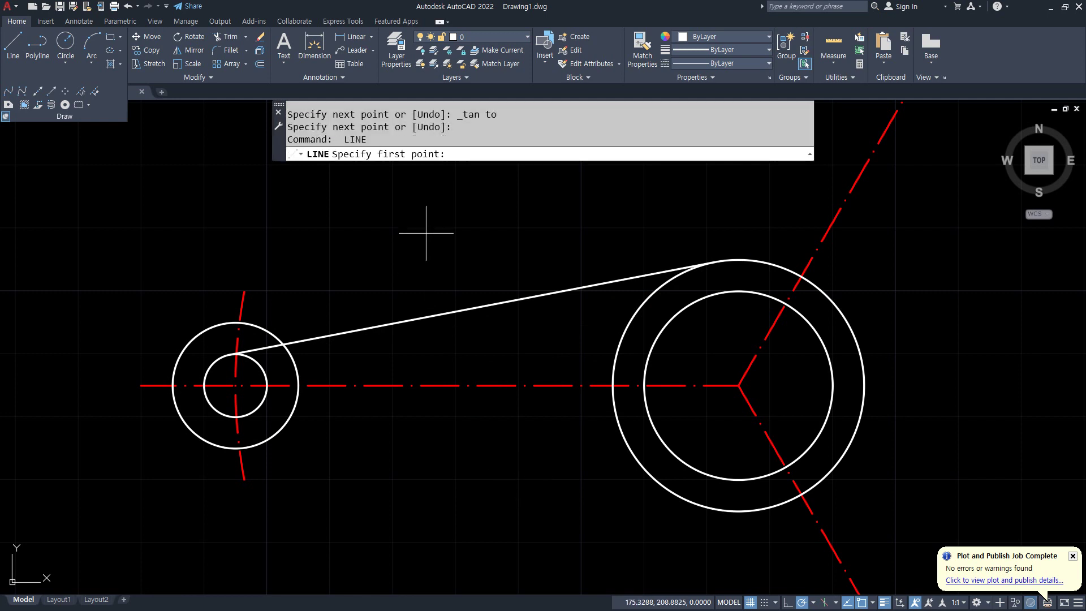
pyautogui.keyDown('shift'); pyautogui.rightClick(430, 218); pyautogui.keyUp('shift')
pyautogui.click(460, 397)
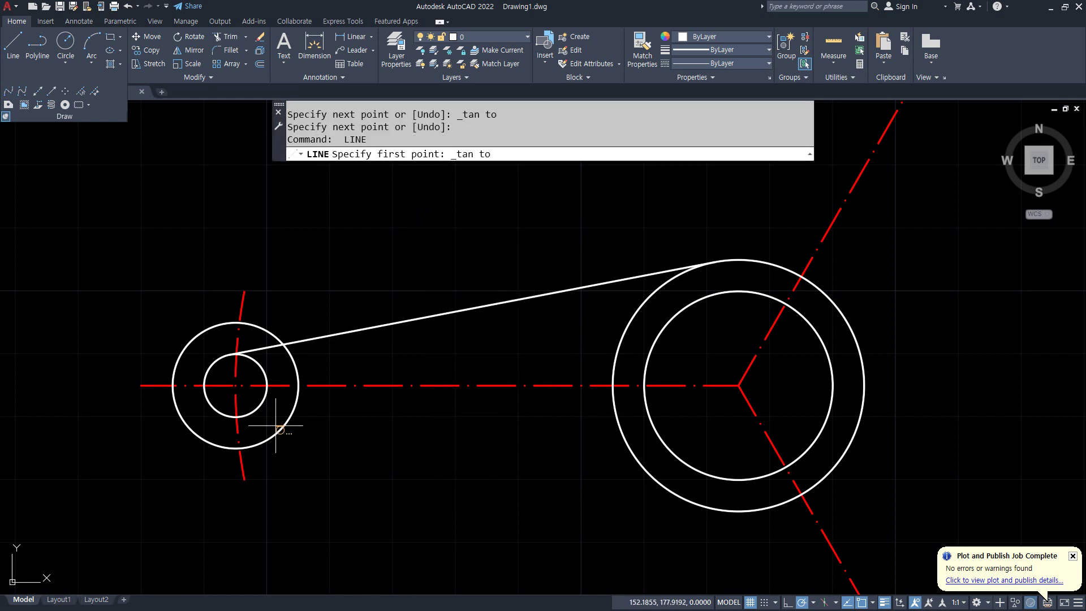
pyautogui.click(226, 412)
pyautogui.keyDown('shift'); pyautogui.rightClick(456, 310); pyautogui.keyUp('shift')
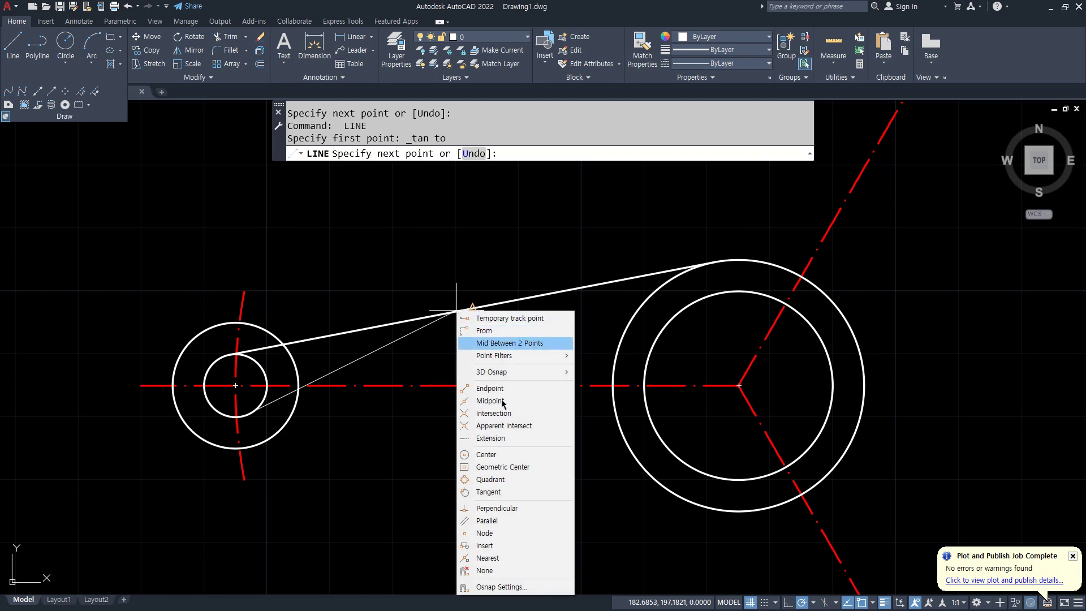
pyautogui.click(493, 491)
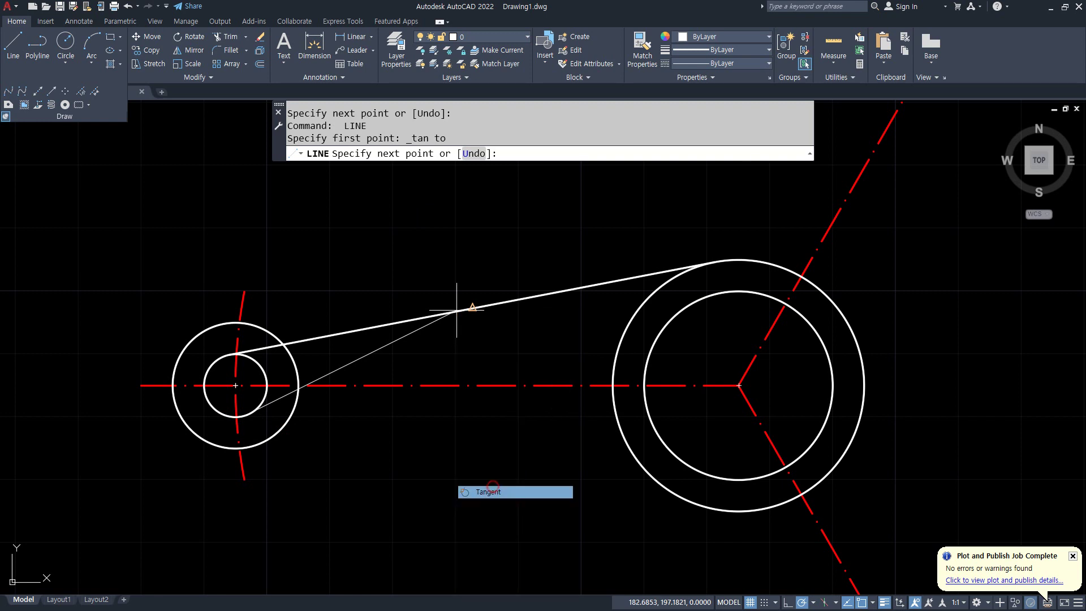
pyautogui.click(665, 499)
pyautogui.press('Return')
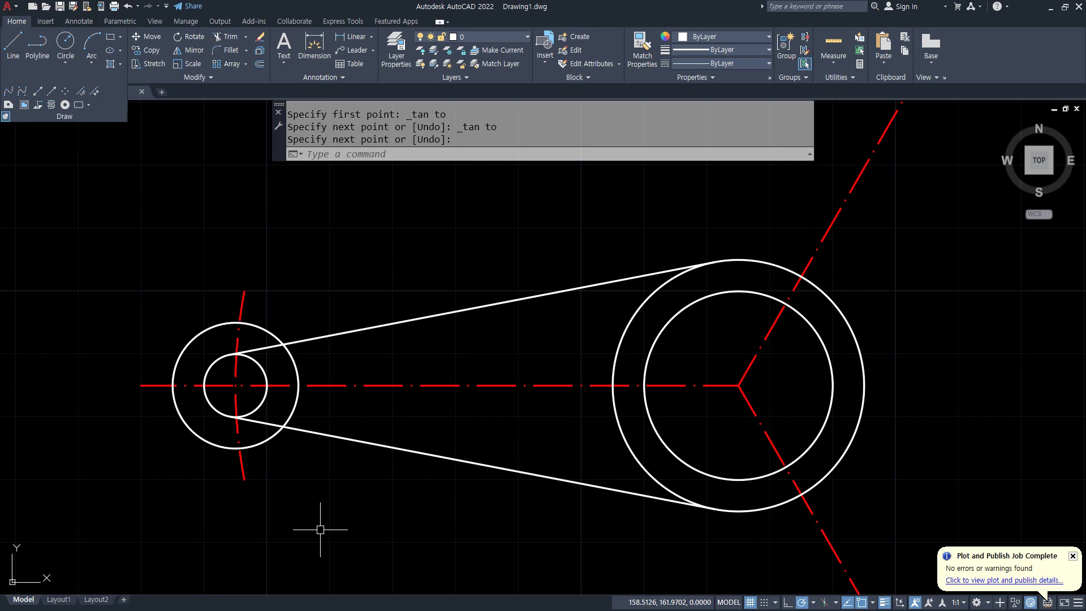
# Draw the right-hand tangent line of the lower-right arm from the radius 20 hub circle to its diameter 10 circle
pyautogui.scroll(-4, 739, 342)
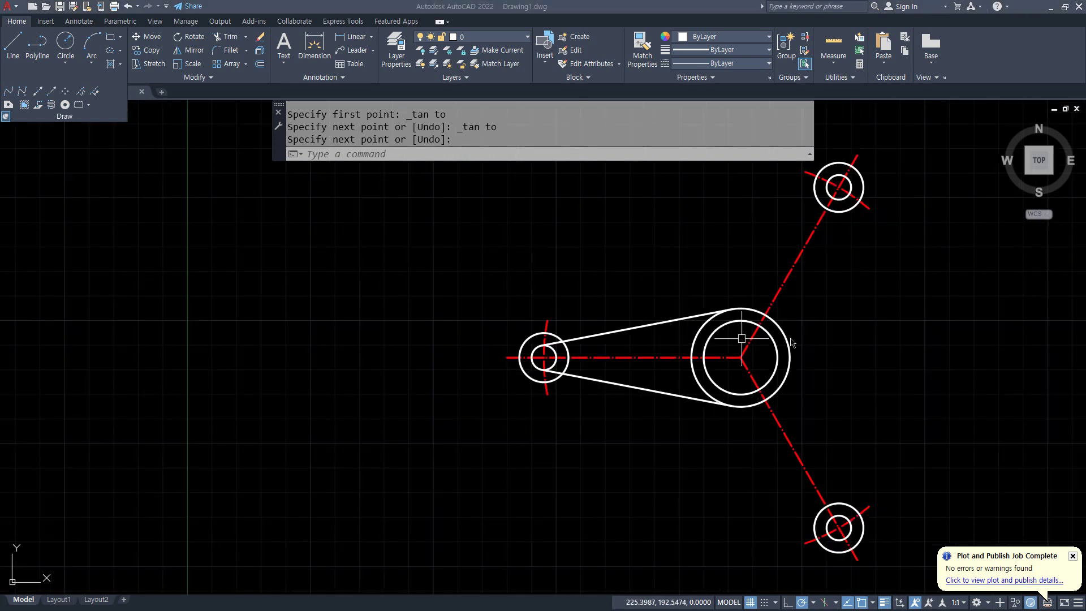
pyautogui.moveTo(873, 268); pyautogui.dragTo(781, 285, button='middle')
pyautogui.write('l')
pyautogui.press('Return')
pyautogui.write('ta')
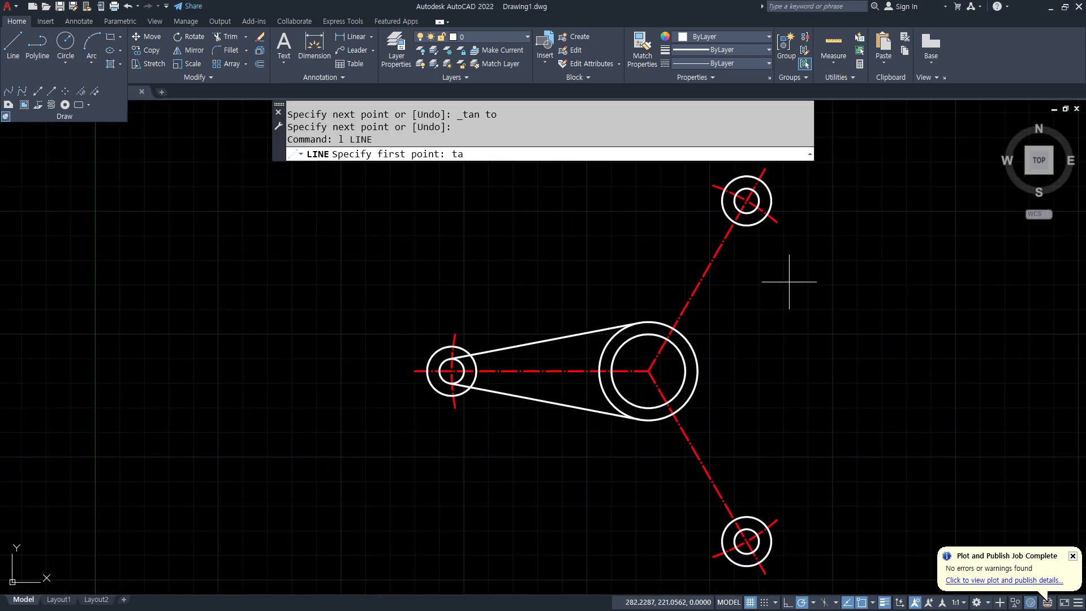
pyautogui.write('n')
pyautogui.press('Return')
pyautogui.click(698, 343)
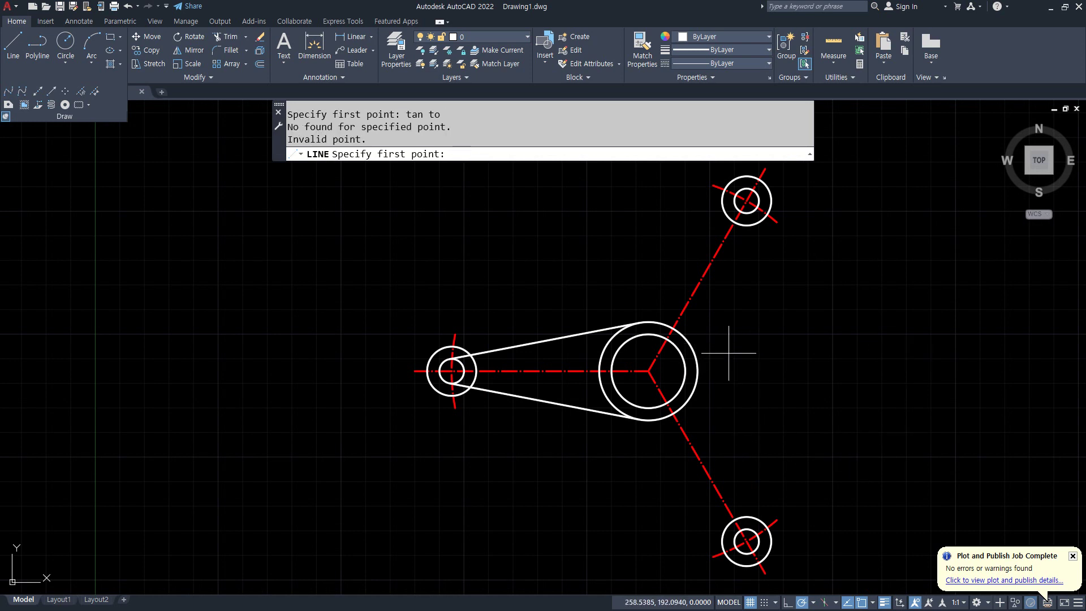
pyautogui.write('tan')
pyautogui.press('Return')
pyautogui.click(701, 343)
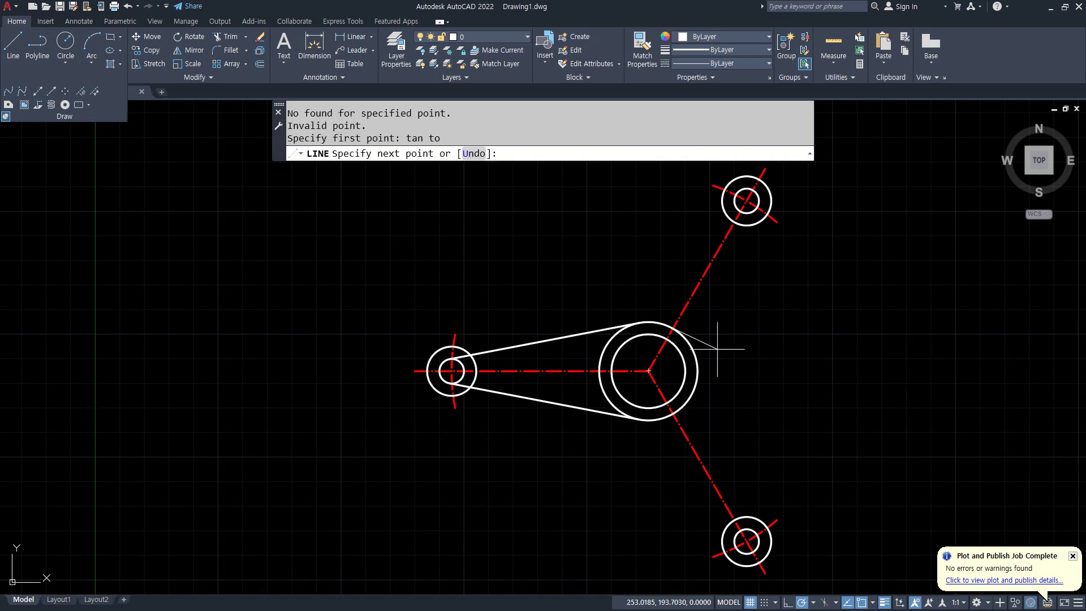
pyautogui.write('tan')
pyautogui.press('Return')
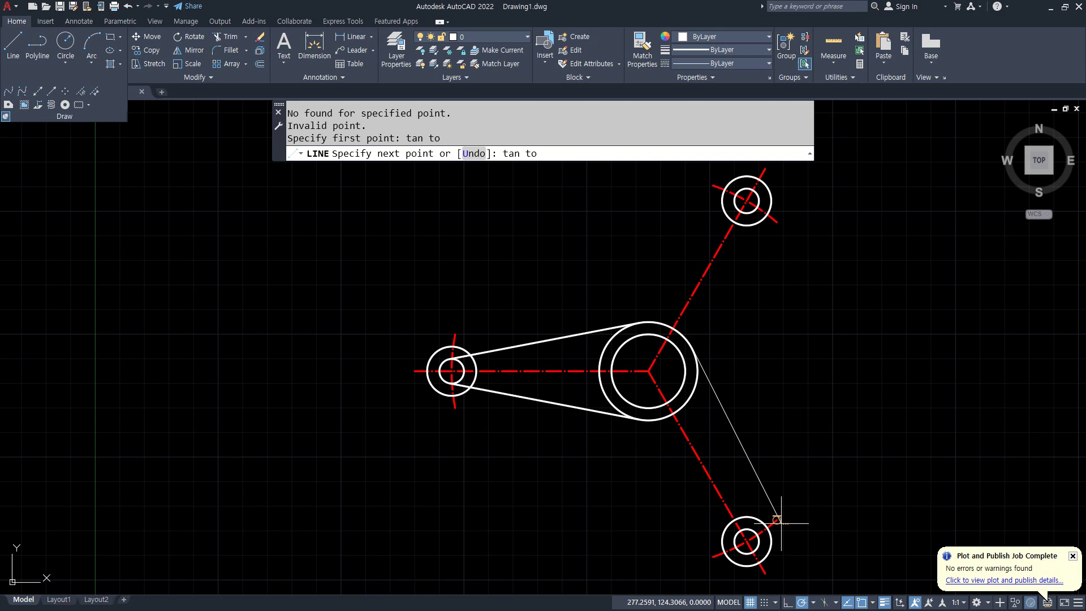
pyautogui.click(755, 533)
pyautogui.press('Return')
# Draw the left-hand tangent line of the lower-right arm from its diameter 10 circle to the radius 20 hub circle
pyautogui.press('Return')
pyautogui.write('tan')
pyautogui.press('Return')
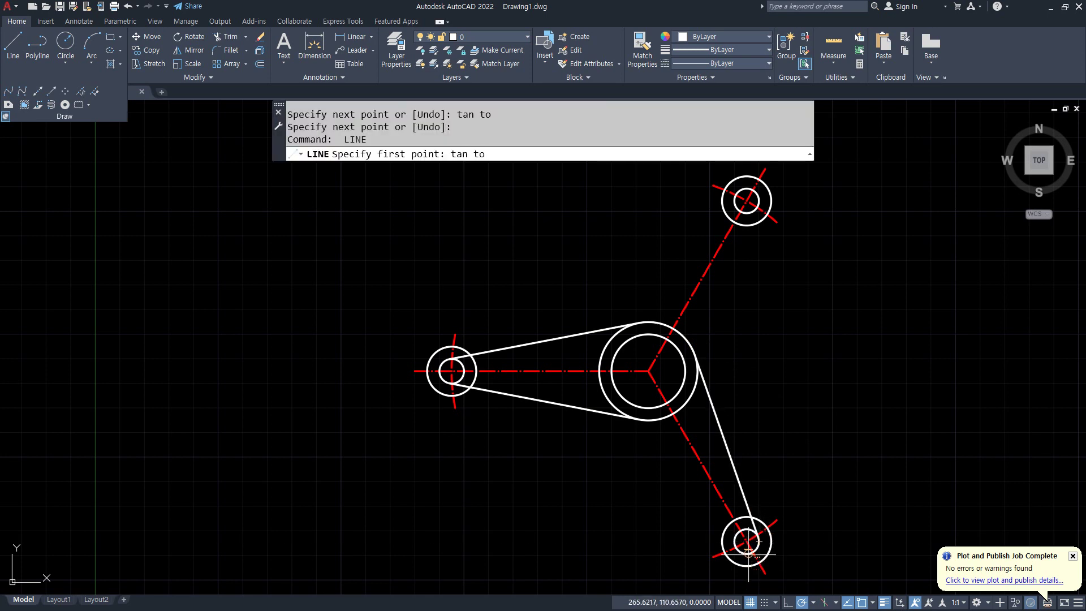
pyautogui.click(748, 553)
pyautogui.write('tan')
pyautogui.press('Return')
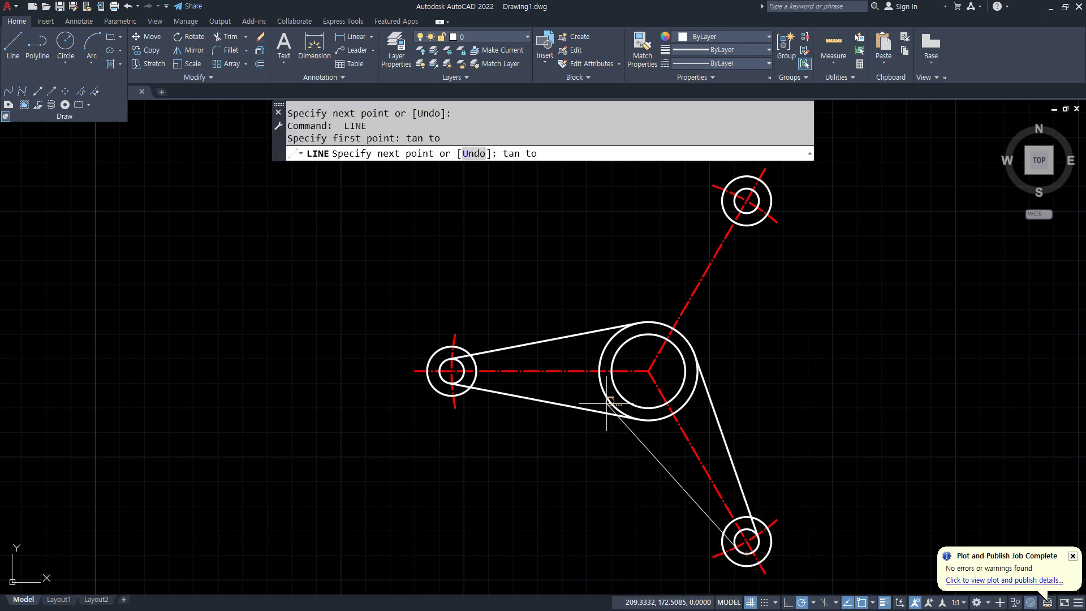
pyautogui.click(610, 403)
pyautogui.press('Return')
# Draw the right-hand tangent line of the upper-right arm from its diameter 10 circle to the radius 20 hub circle
pyautogui.press('Return')
pyautogui.write('t')
pyautogui.press('Return')
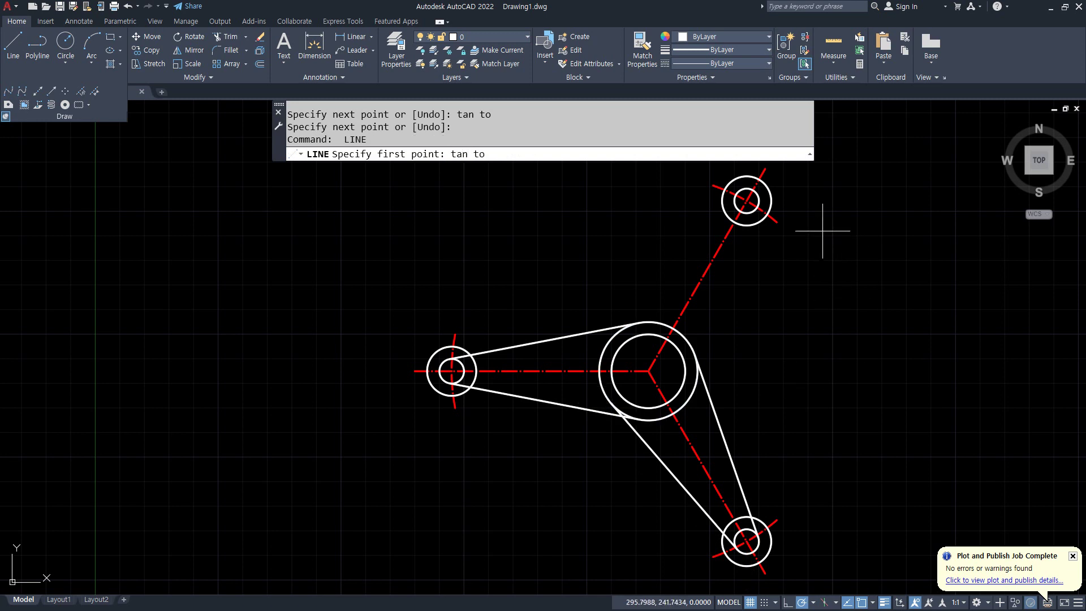
pyautogui.click(763, 199)
pyautogui.write('tan')
pyautogui.press('Return')
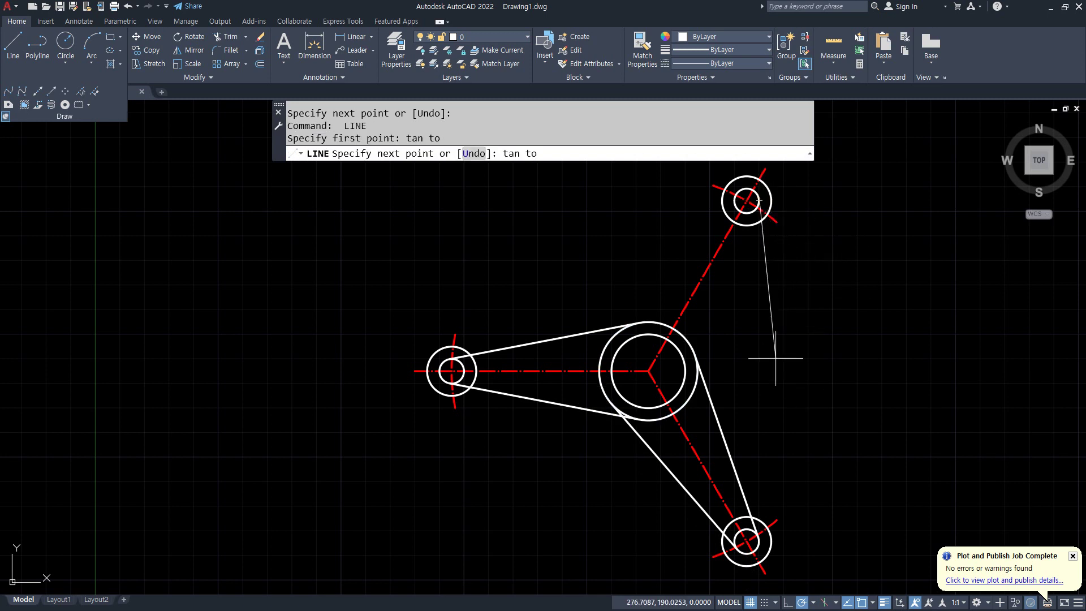
pyautogui.click(695, 399)
pyautogui.press('Return')
# Draw the left-hand tangent line of the upper-right arm from its diameter 10 circle to the radius 20 hub circle
pyautogui.press('Return')
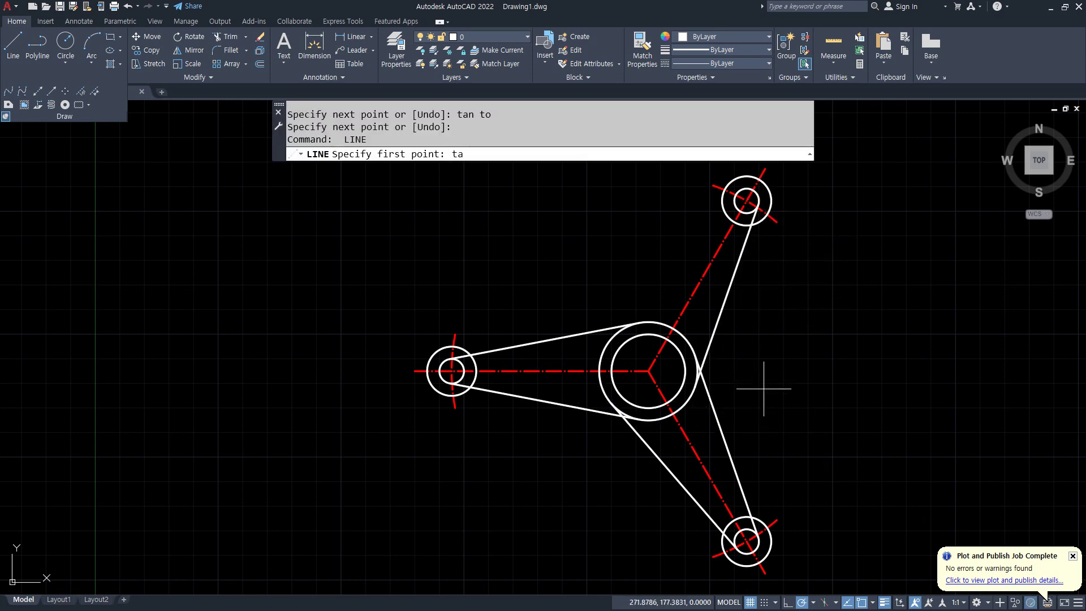
pyautogui.write('tan')
pyautogui.press('Return')
pyautogui.click(750, 187)
pyautogui.write('tan')
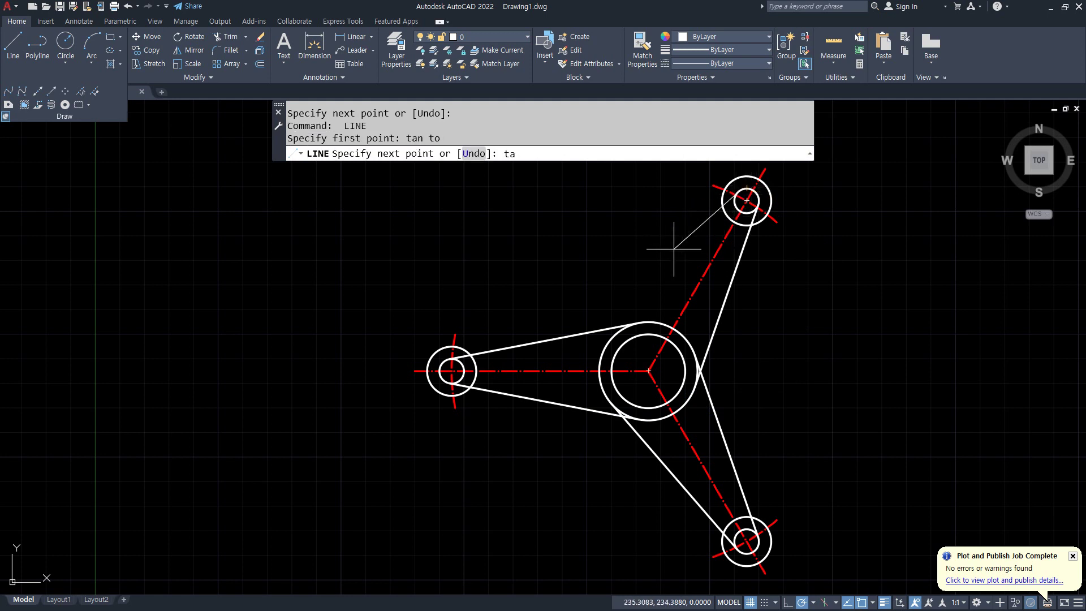
pyautogui.press('Return')
pyautogui.click(617, 339)
pyautogui.press('Return')
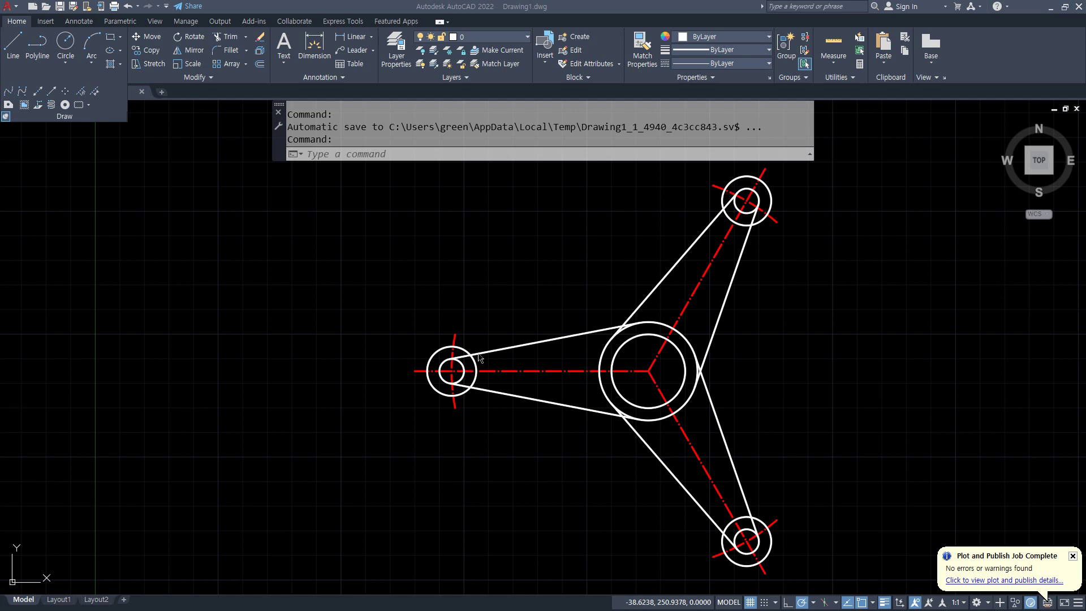
# Offset the left arm's upper tangent line outward by 5
pyautogui.write('o')
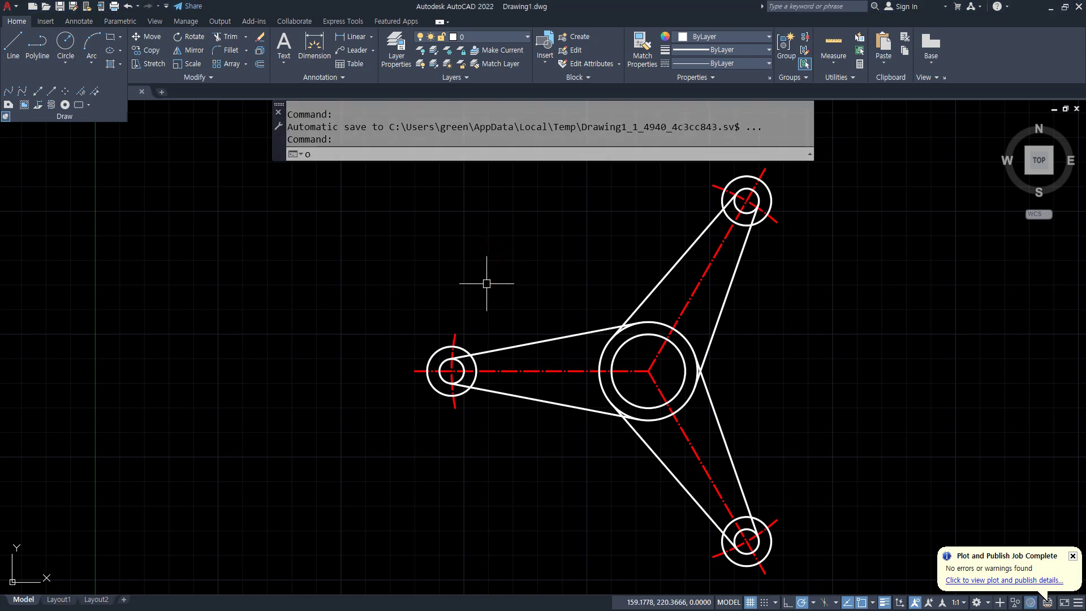
pyautogui.press('Return')
pyautogui.write('5')
pyautogui.press('Return')
pyautogui.click(510, 346)
pyautogui.click(509, 342)
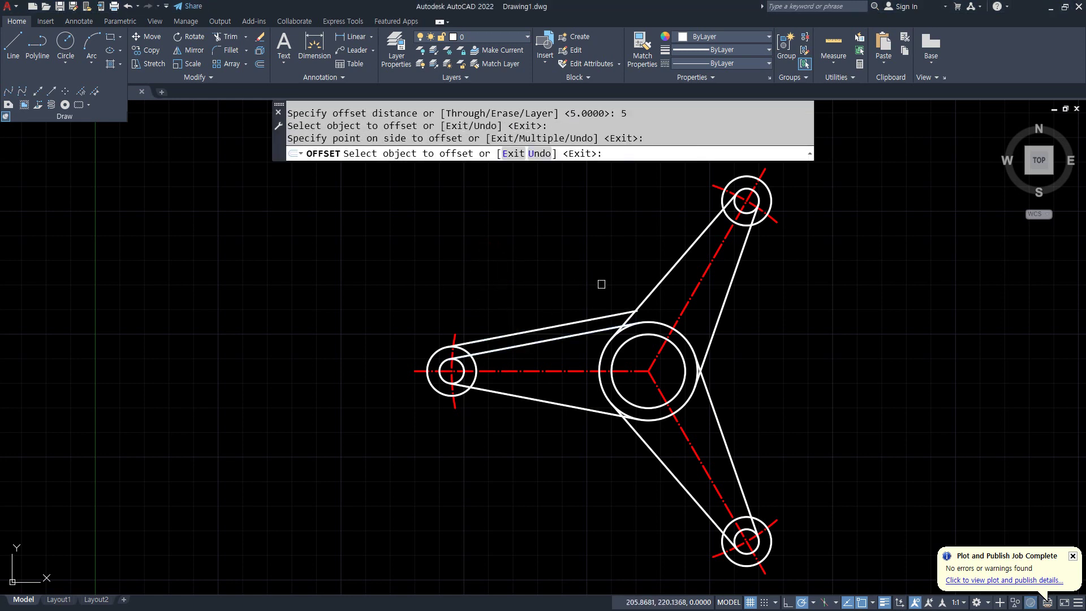
# Offset both tangent lines of the upper-right arm outward by 5
pyautogui.click(654, 285)
pyautogui.click(704, 286)
pyautogui.click(729, 283)
pyautogui.click(749, 377)
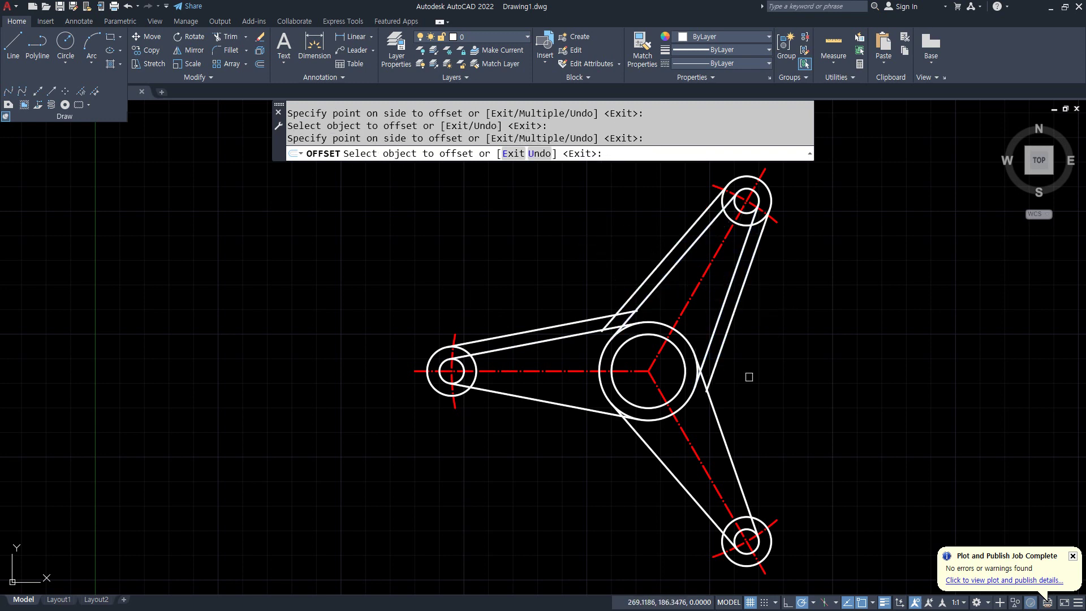
# Offset both tangent lines of the lower-right arm outward by 5
pyautogui.click(715, 417)
pyautogui.click(737, 421)
pyautogui.click(647, 447)
pyautogui.click(546, 484)
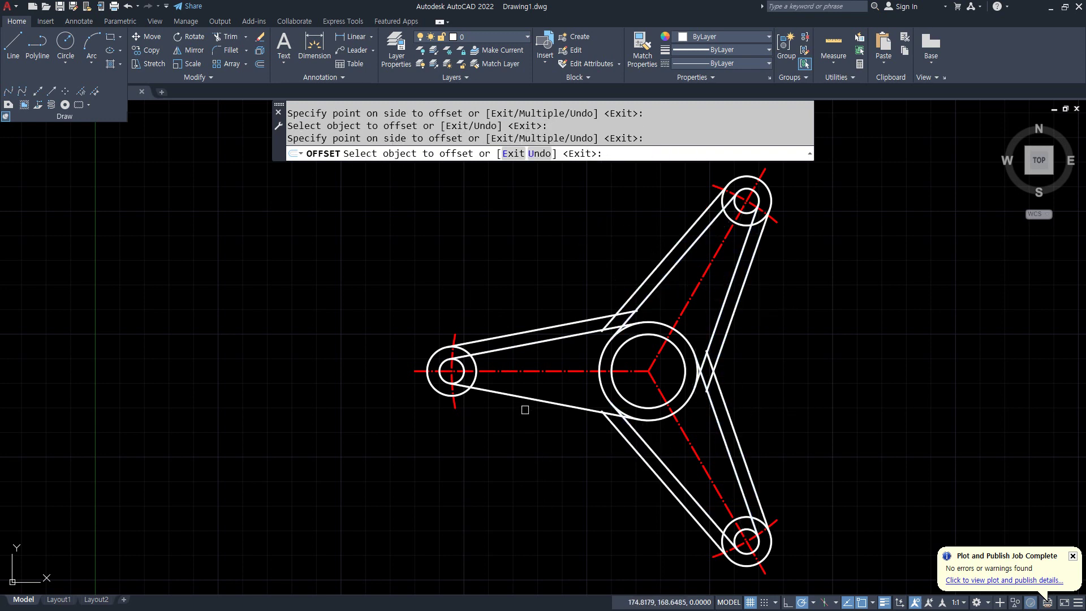
# Offset the left arm's lower tangent line outward by 5 and end the Offset command
pyautogui.click(524, 400)
pyautogui.click(520, 402)
pyautogui.press('Escape')
# Fillet the outer lines between the left arm and the upper-right arm with radius 30
pyautogui.moveTo(623, 329); pyautogui.dragTo(539, 328, button='middle')
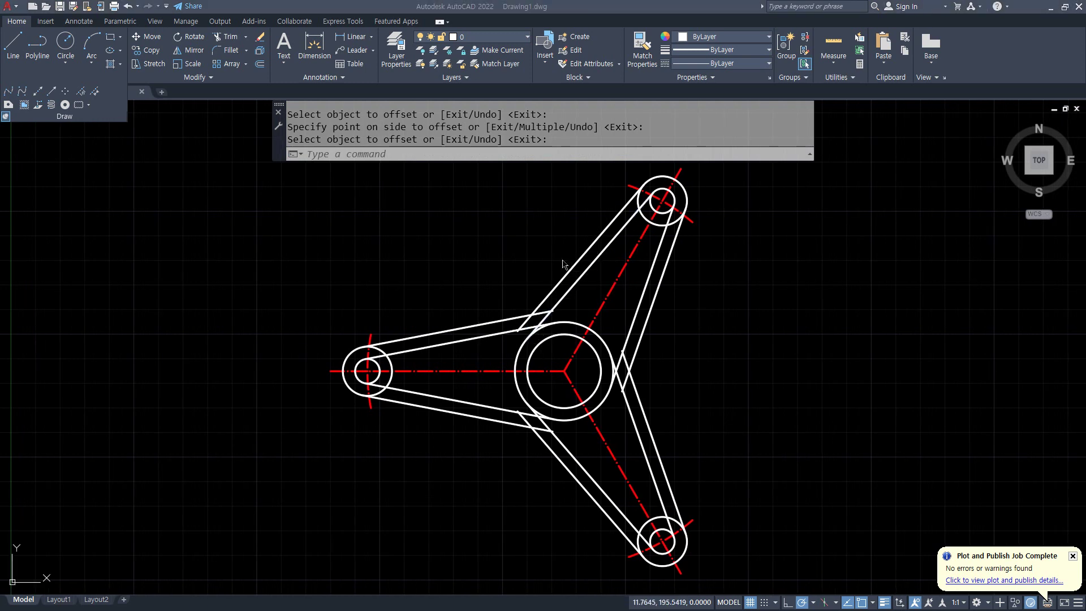
pyautogui.click(520, 240)
pyautogui.write('f')
pyautogui.press('Return')
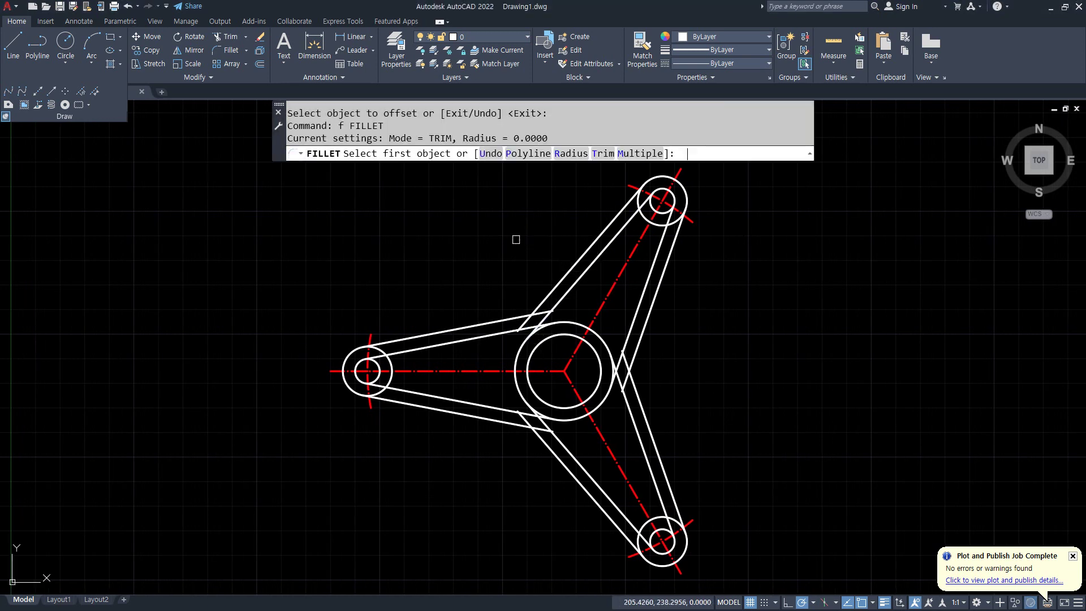
pyautogui.click(572, 152)
pyautogui.write('30')
pyautogui.press('Return')
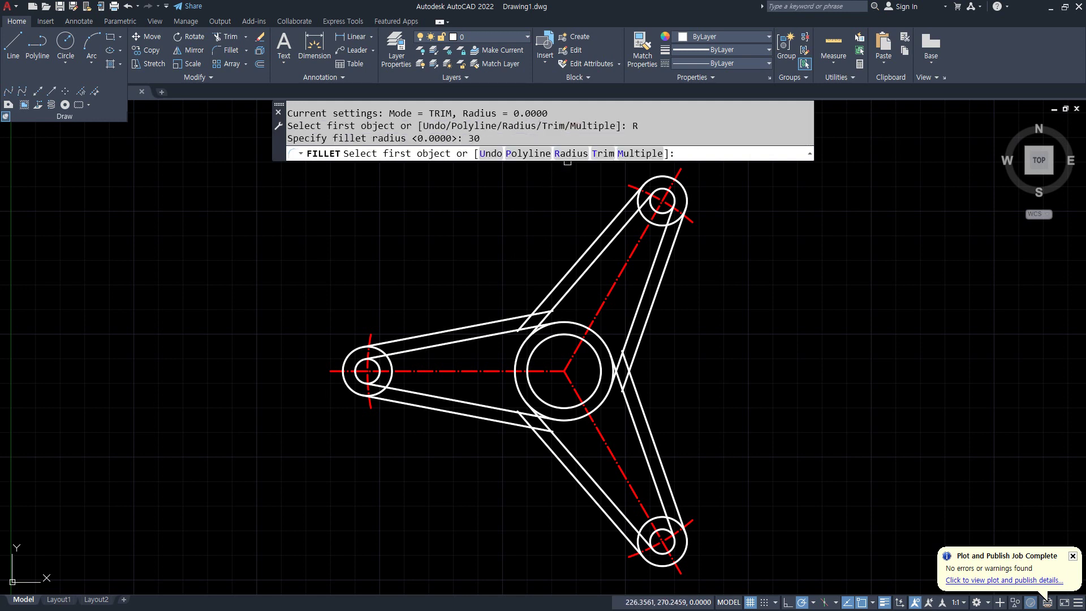
pyautogui.click(549, 289)
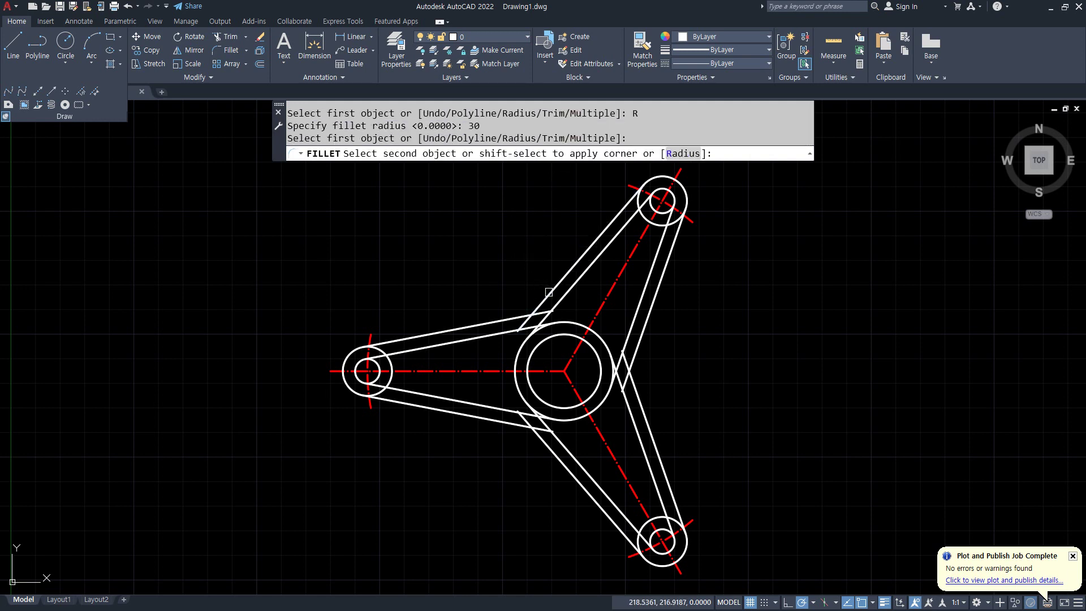
pyautogui.click(496, 316)
# Fillet the outer lines between the upper-right and lower-right arms with radius 30
pyautogui.press('Return')
pyautogui.click(641, 367)
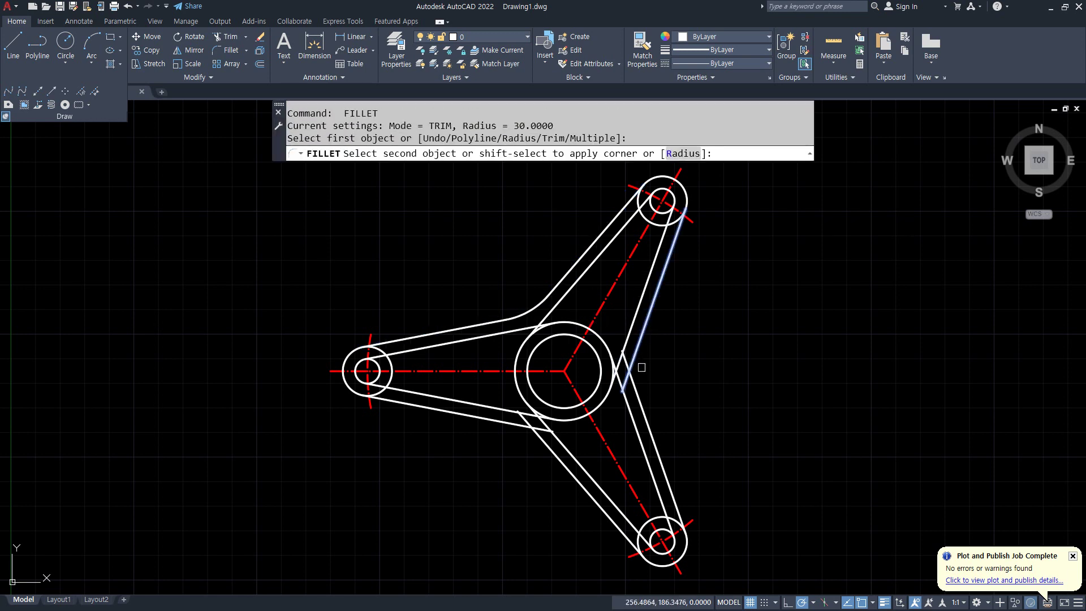
pyautogui.click(638, 383)
# Try a radius 30 fillet between the outer lines of the left and lower-right arms, and undo it
pyautogui.press('Return')
pyautogui.click(547, 443)
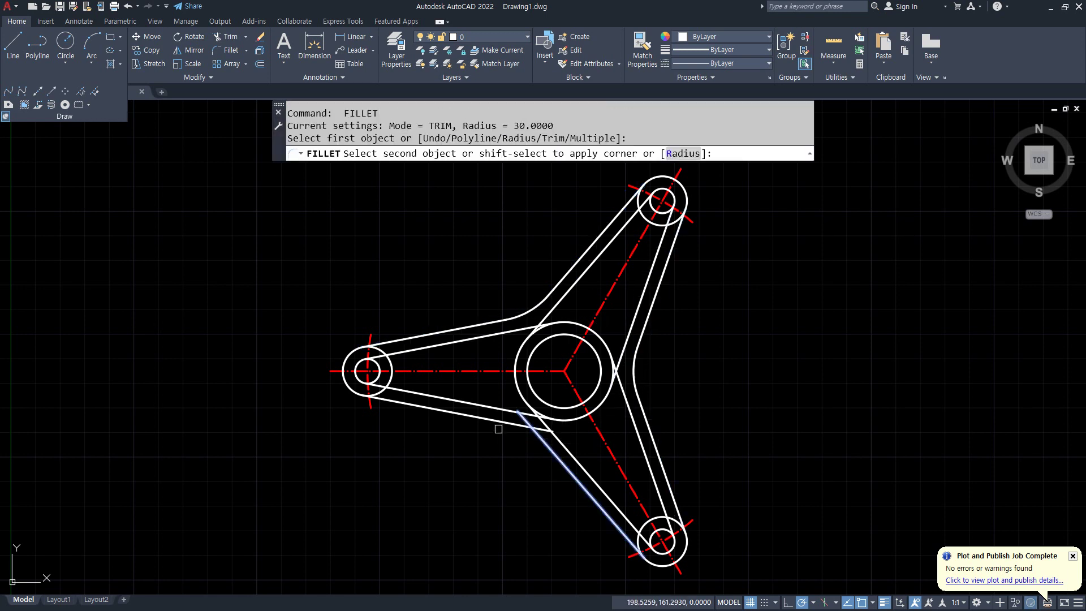
pyautogui.click(497, 422)
pyautogui.hotkey('ctrl', 'z')
# Draw a radius 30 circle tangent to the outer lines of the left and lower-right arms using the tan-tan-radius method
pyautogui.scroll(5, 498, 497)
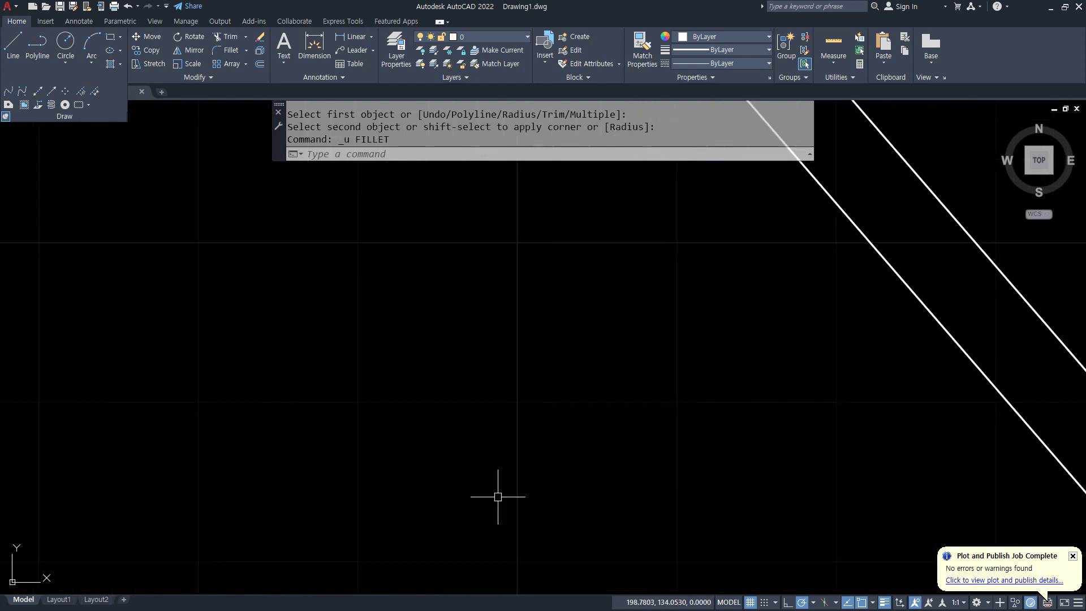
pyautogui.scroll(-5, 530, 469)
pyautogui.scroll(1, 453, 439)
pyautogui.write('c')
pyautogui.press('Return')
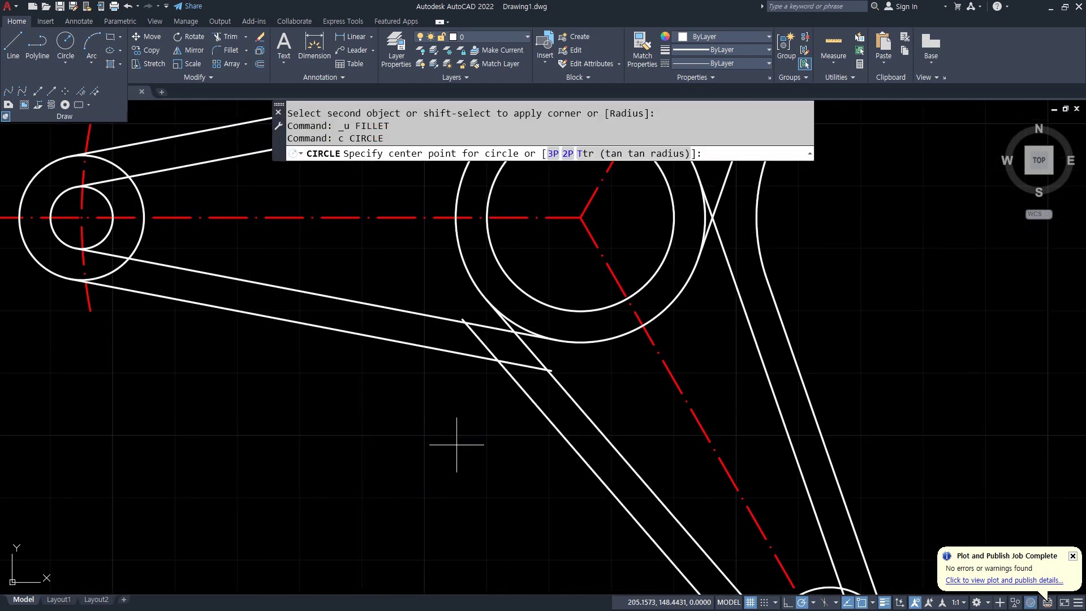
pyautogui.write('t')
pyautogui.press('Return')
pyautogui.click(370, 335)
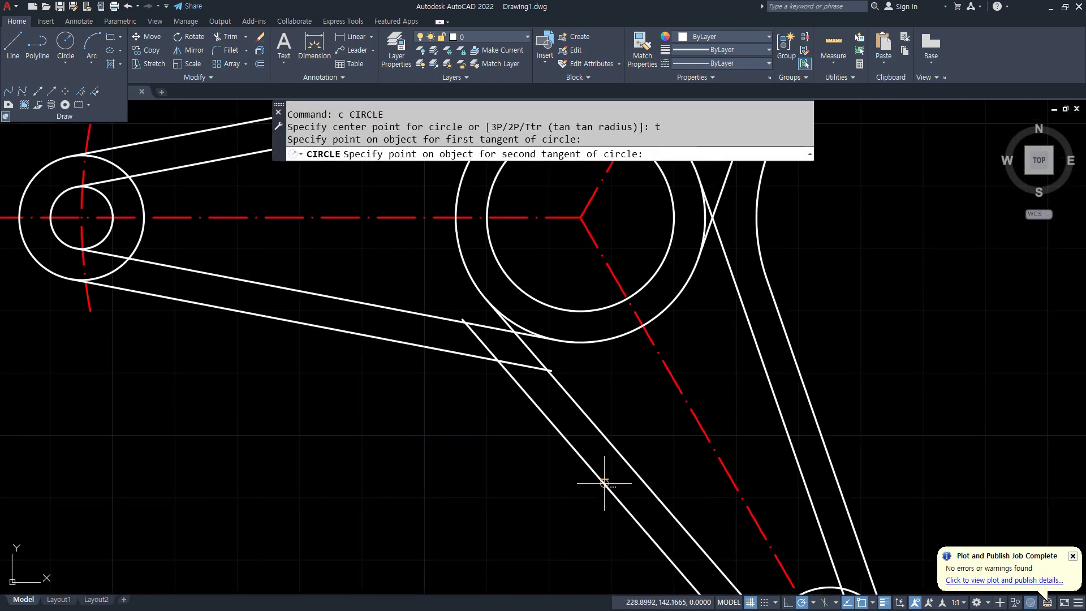
pyautogui.click(577, 461)
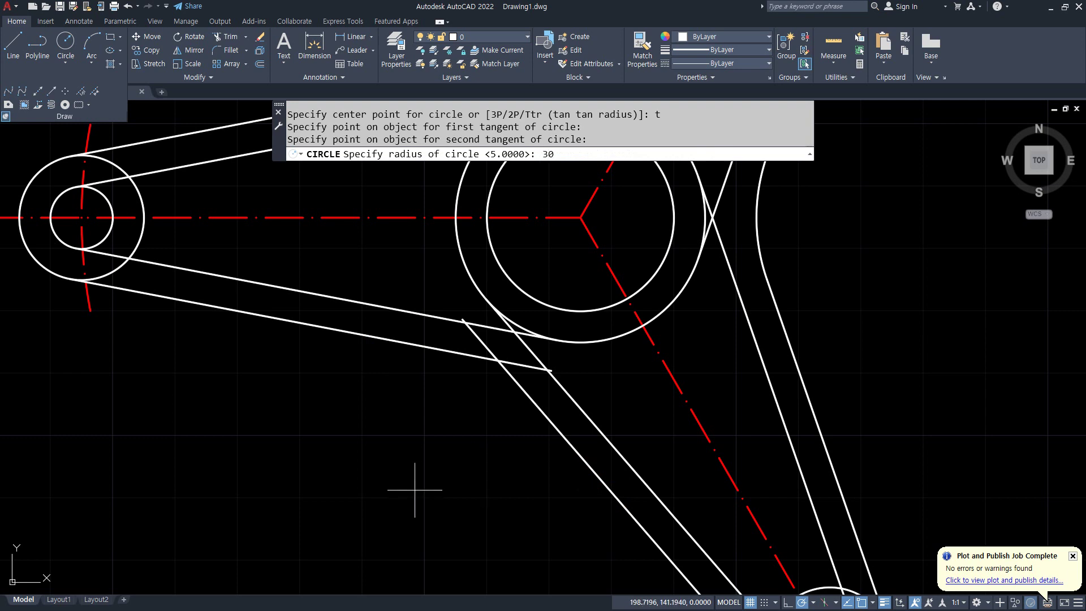
pyautogui.press('Return')
# Trim the radius 30 circle and the two outer lines to leave a rounded corner between the left and lower-right arms
pyautogui.write('tr')
pyautogui.press('Return')
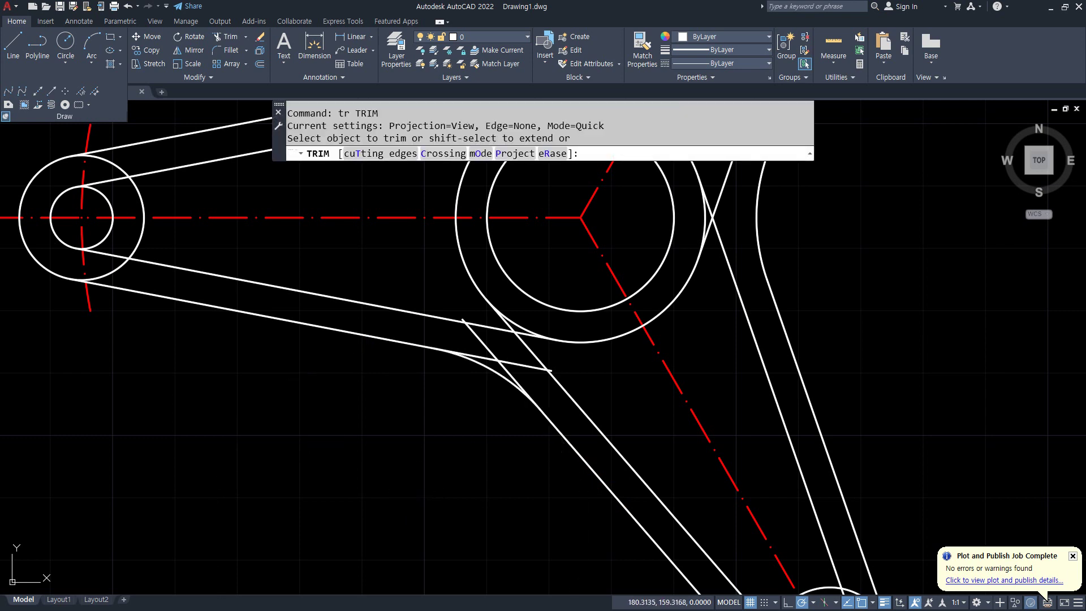
pyautogui.click(353, 350)
pyautogui.click(477, 355)
pyautogui.click(505, 367)
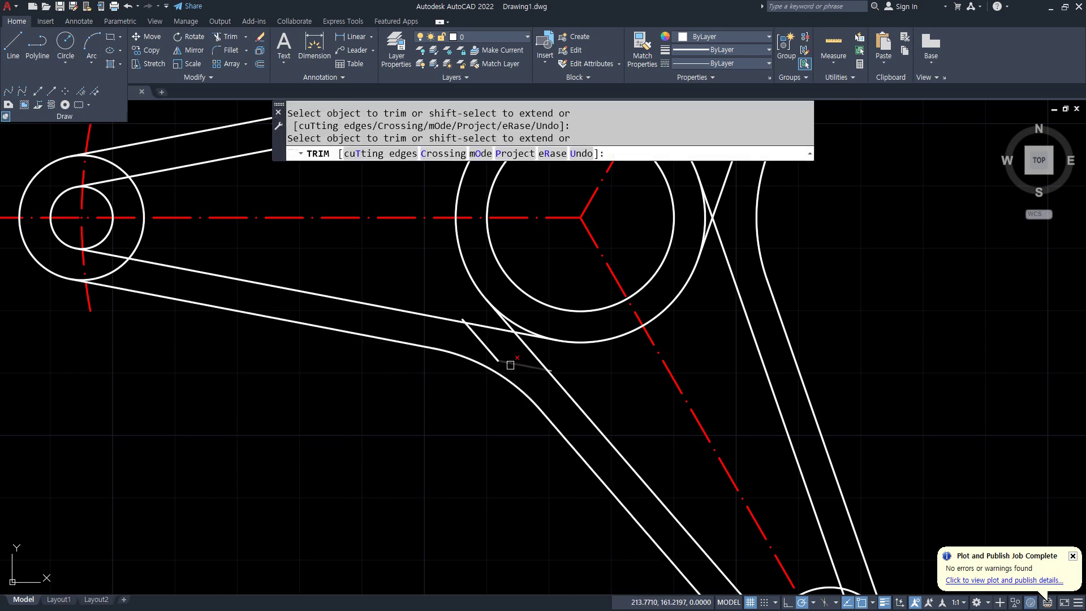
pyautogui.press('Return')
# Erase the two leftover line segments inside the rounded corner between the left and lower-right arms
pyautogui.click(509, 363)
pyautogui.click(486, 346)
pyautogui.write('e')
pyautogui.press('Return')
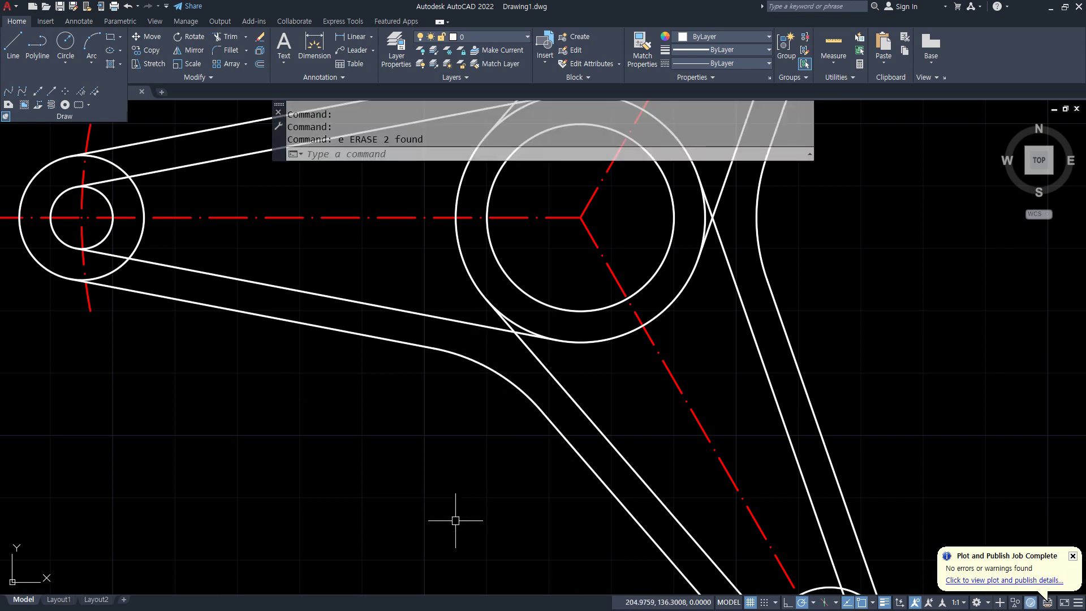
# Fillet the left arm's upper inner line to the radius 20 hub circle with radius 4
pyautogui.scroll(-2, 455, 523)
pyautogui.scroll(-2, 445, 419)
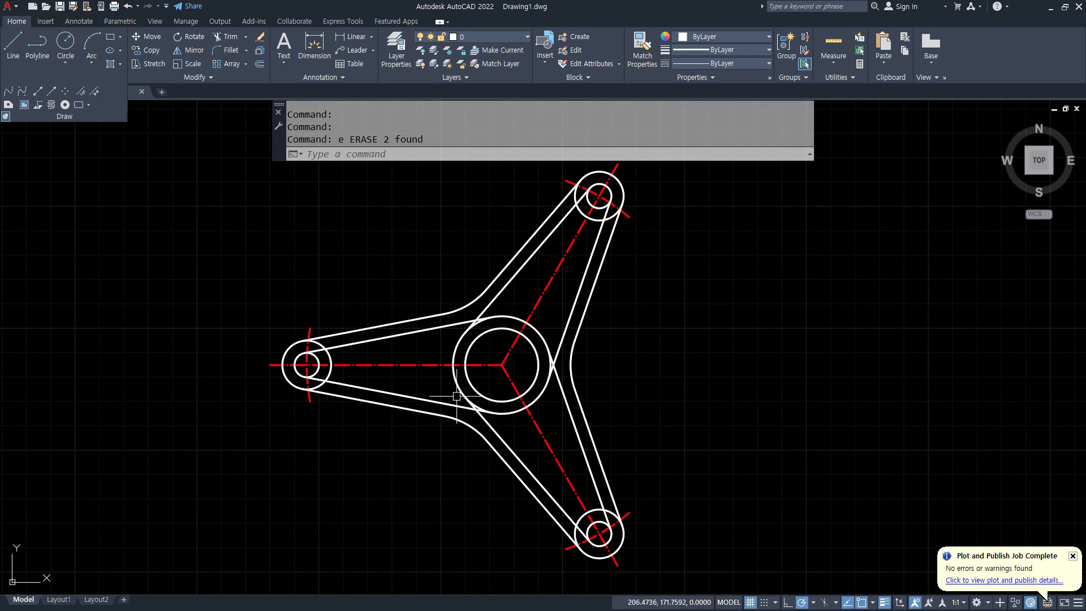
pyautogui.moveTo(445, 417)
pyautogui.mouseDown(button='middle')
pyautogui.moveTo(385, 376)
pyautogui.moveTo(444, 425)
pyautogui.mouseUp(button='middle')
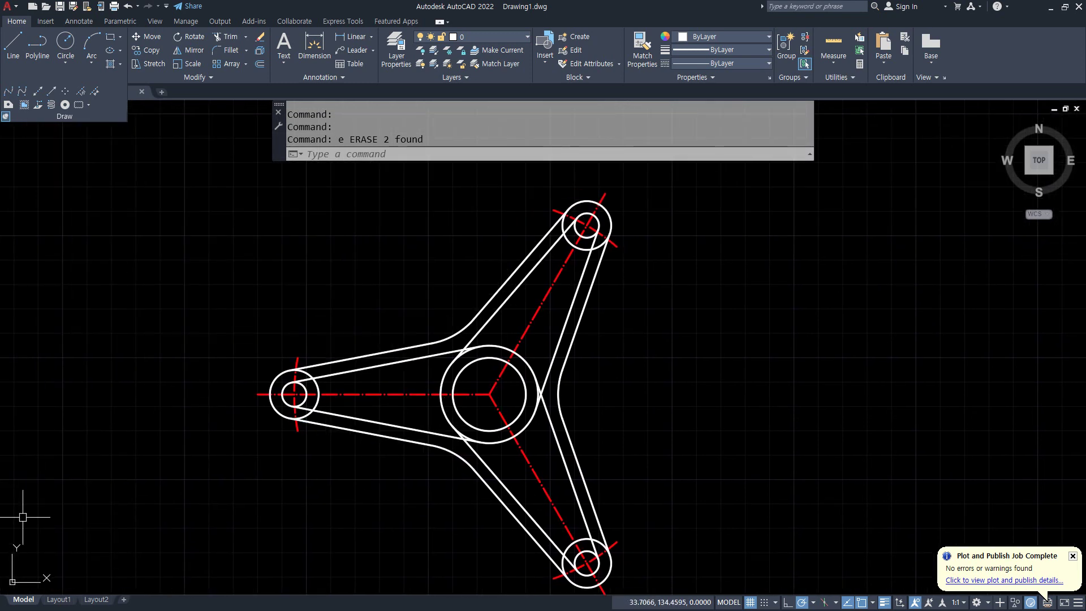
pyautogui.click(204, 229)
pyautogui.click(171, 214)
pyautogui.write('f')
pyautogui.press('Return')
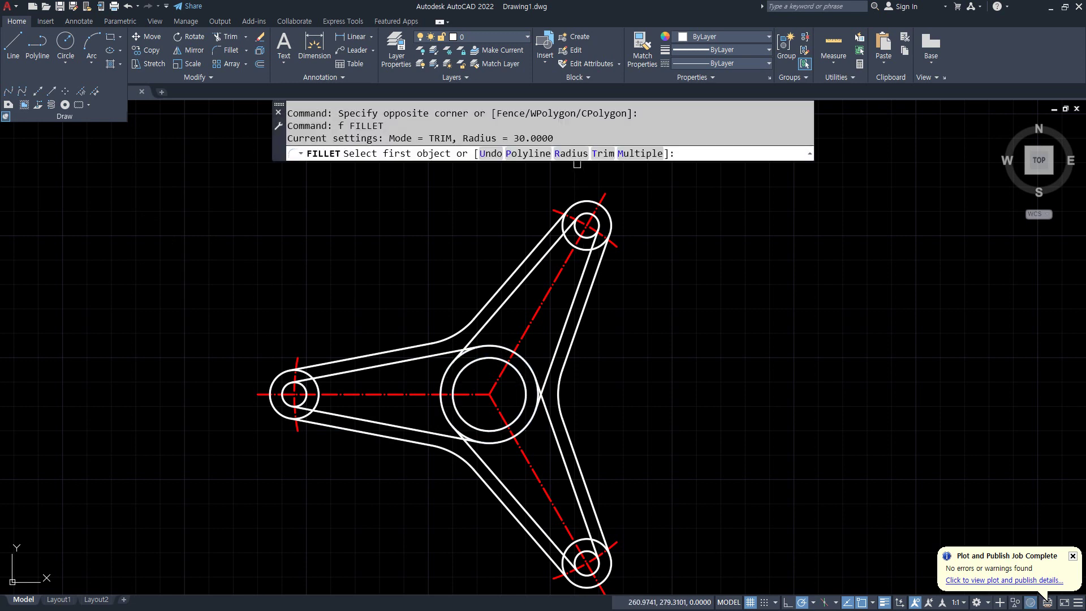
pyautogui.click(568, 152)
pyautogui.write('4')
pyautogui.press('Return')
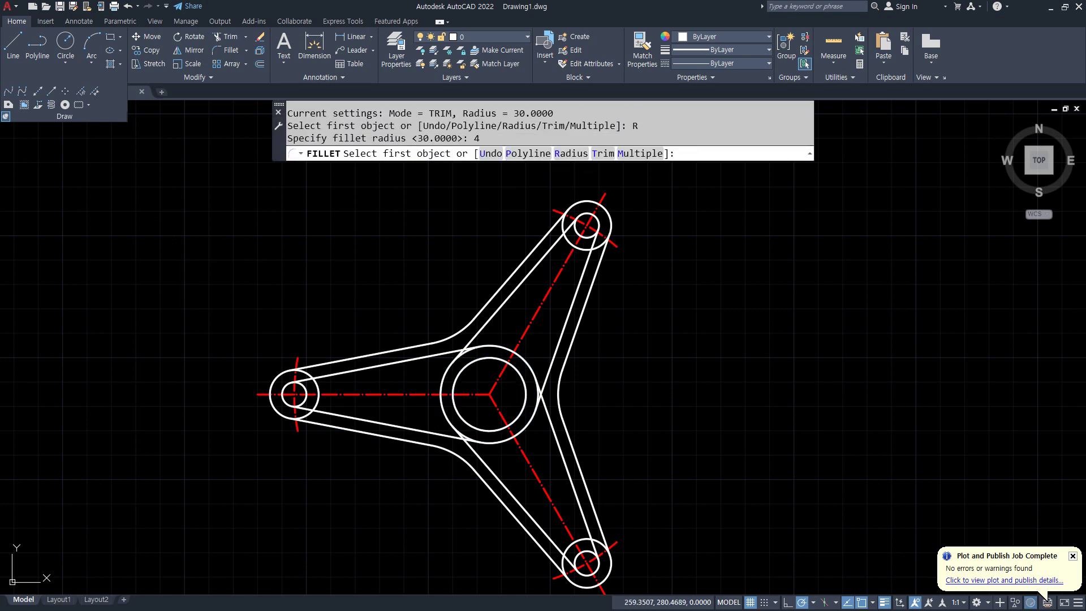
pyautogui.scroll(6, 540, 345)
pyautogui.scroll(-2, 382, 369)
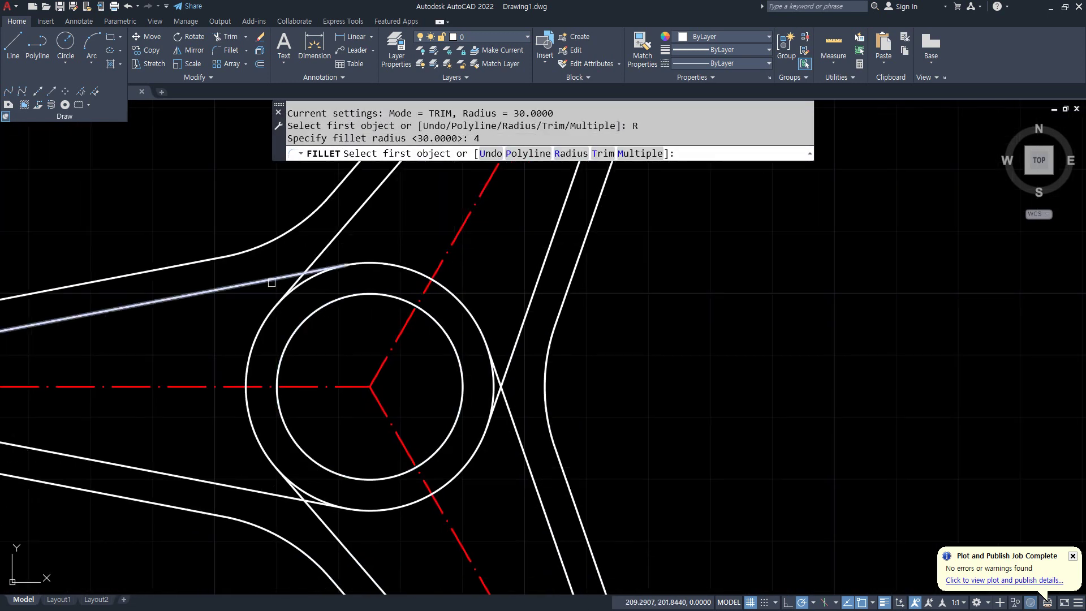
pyautogui.click(262, 316)
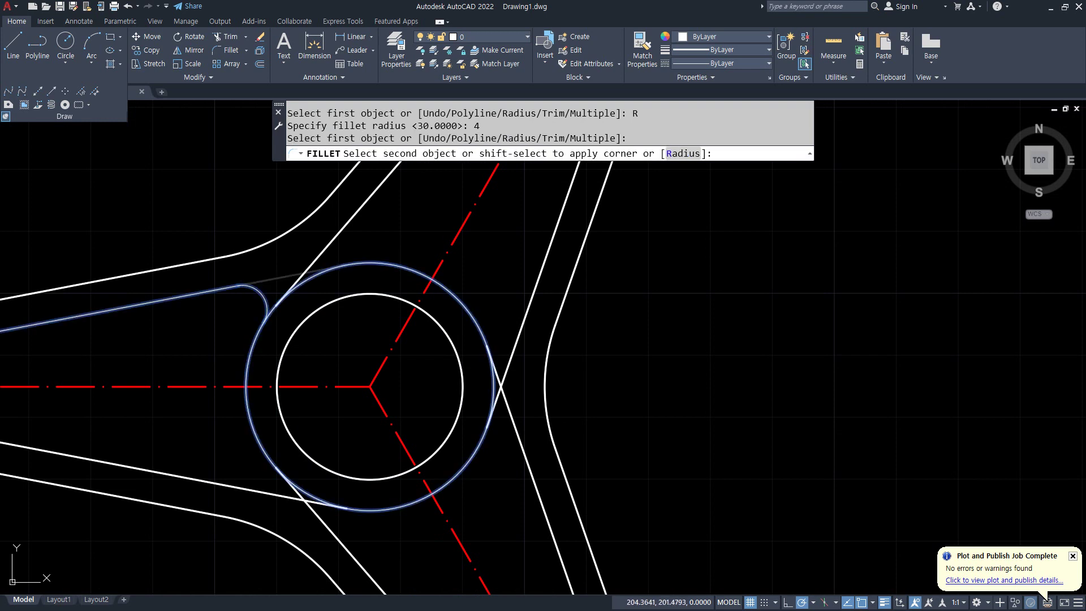
pyautogui.click(226, 289)
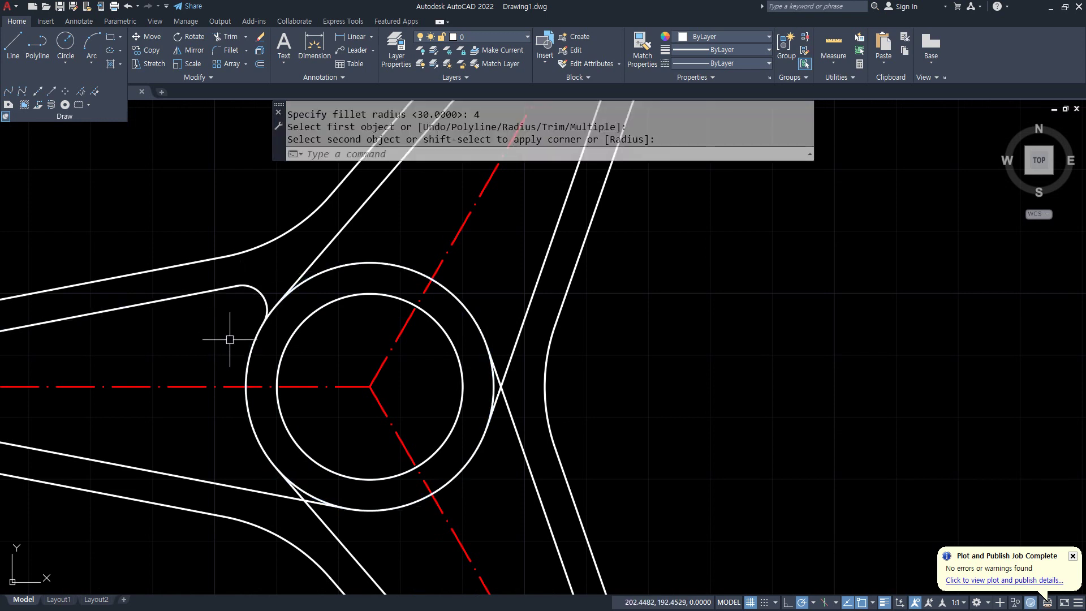
# Fillet the left arm's lower inner line to the radius 20 hub circle with radius 4
pyautogui.press('Return')
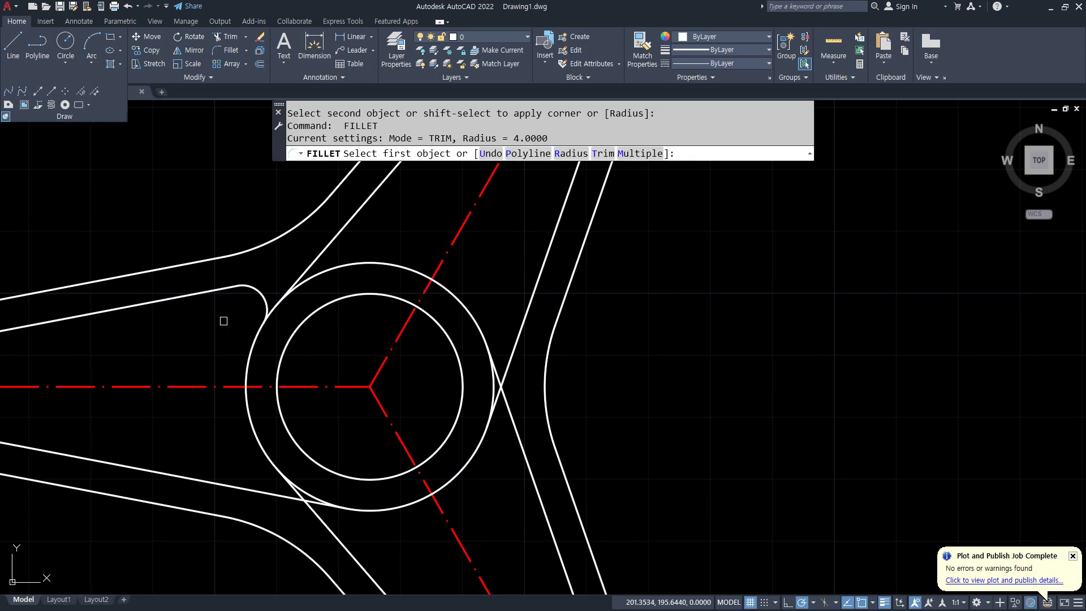
pyautogui.click(250, 431)
pyautogui.click(235, 484)
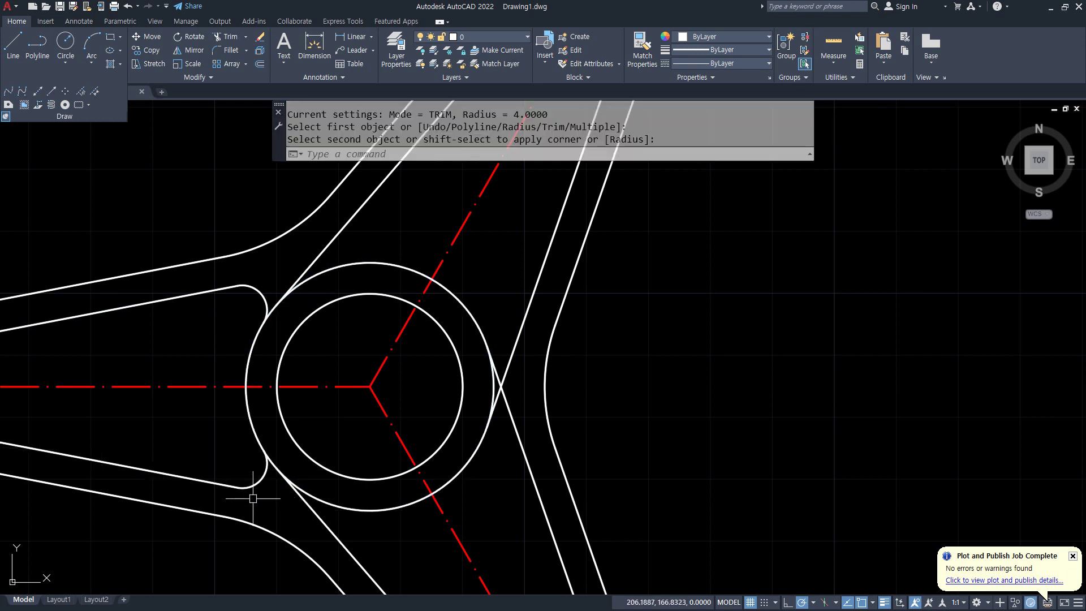
# Fillet both inner lines of the lower-right arm to the hub's outer circle with radius 4
pyautogui.press('Return')
pyautogui.click(334, 532)
pyautogui.click(362, 512)
pyautogui.press('Return')
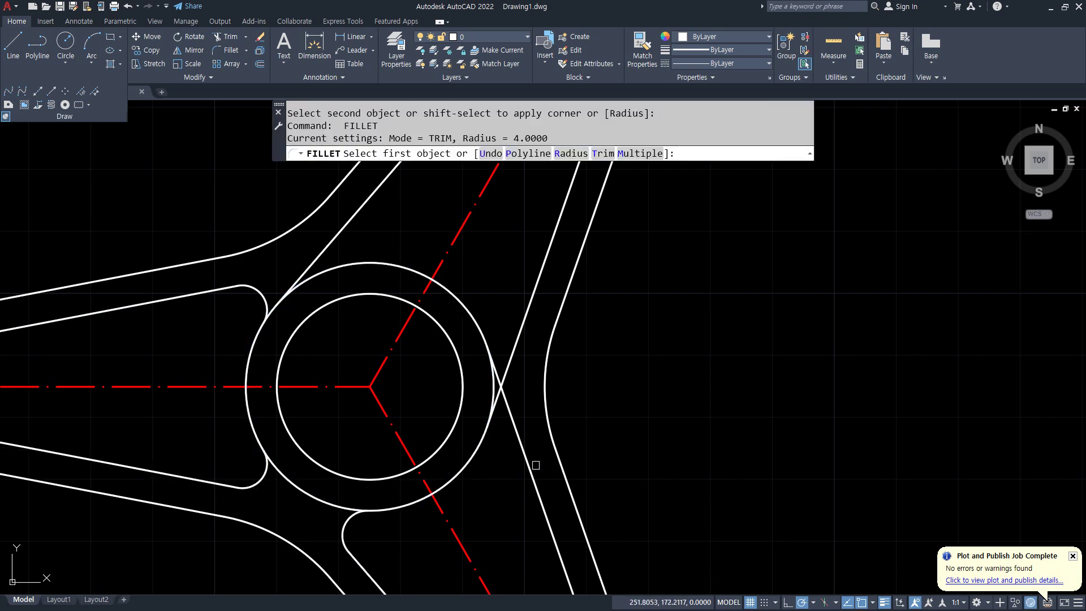
pyautogui.click(532, 458)
pyautogui.click(481, 444)
# Fillet both inner lines of the upper-right arm to the hub's outer circle with radius 4
pyautogui.press('Return')
pyautogui.click(520, 341)
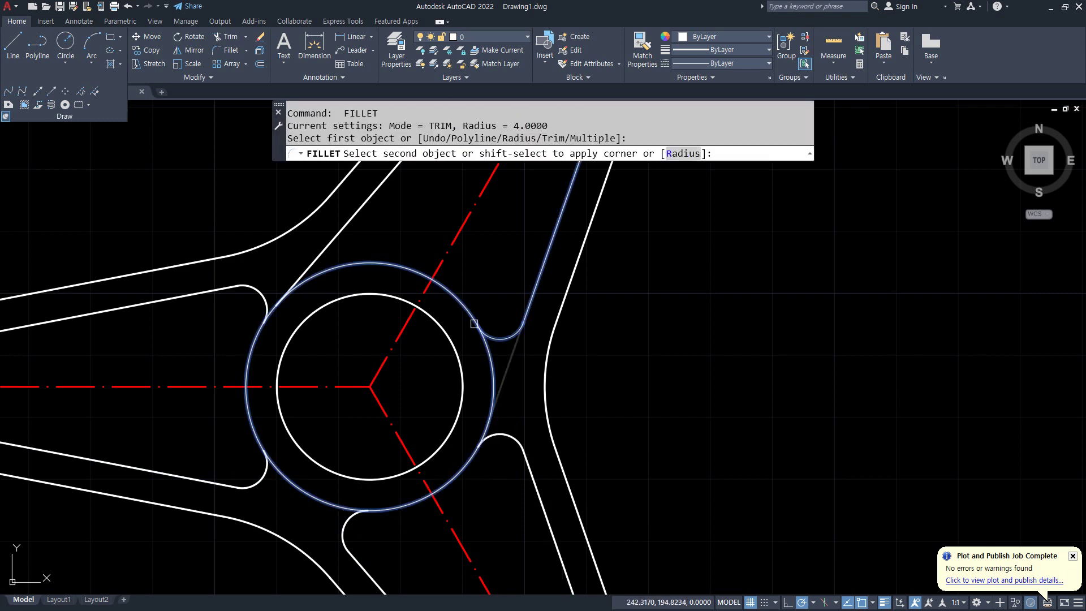
pyautogui.click(483, 331)
pyautogui.press('Return')
pyautogui.click(346, 225)
pyautogui.click(367, 254)
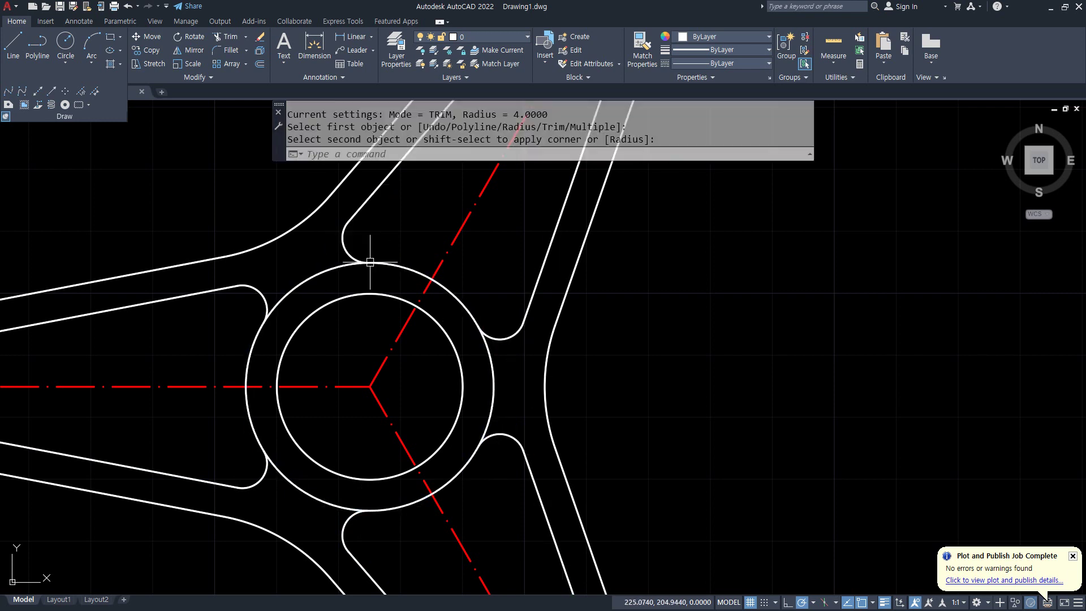
# Set the fillet radius to 2 and round both inner lines of the left arm where they meet its outer end circle
pyautogui.scroll(-4, 360, 309)
pyautogui.moveTo(295, 321); pyautogui.dragTo(363, 300, button='middle')
pyautogui.scroll(2, 363, 300)
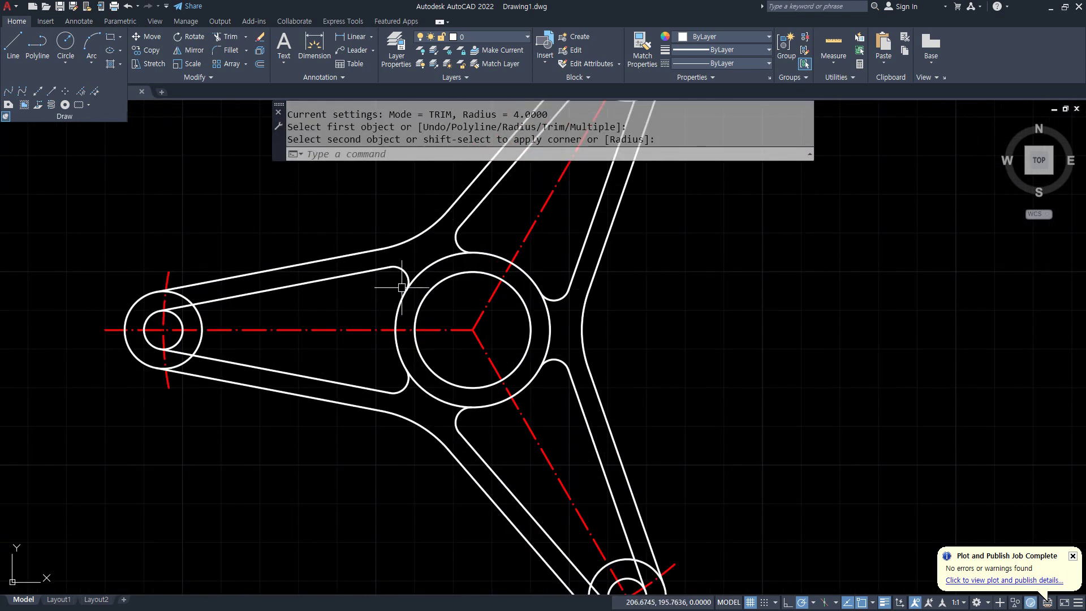
pyautogui.scroll(2, 179, 326)
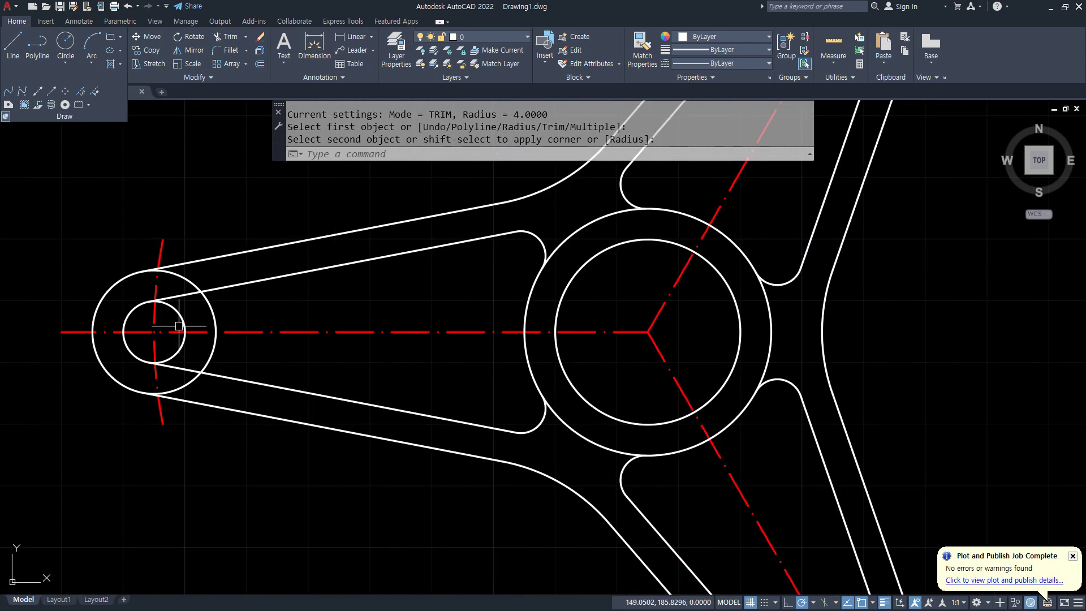
pyautogui.write('f')
pyautogui.press('Return')
pyautogui.write('r')
pyautogui.press('Return')
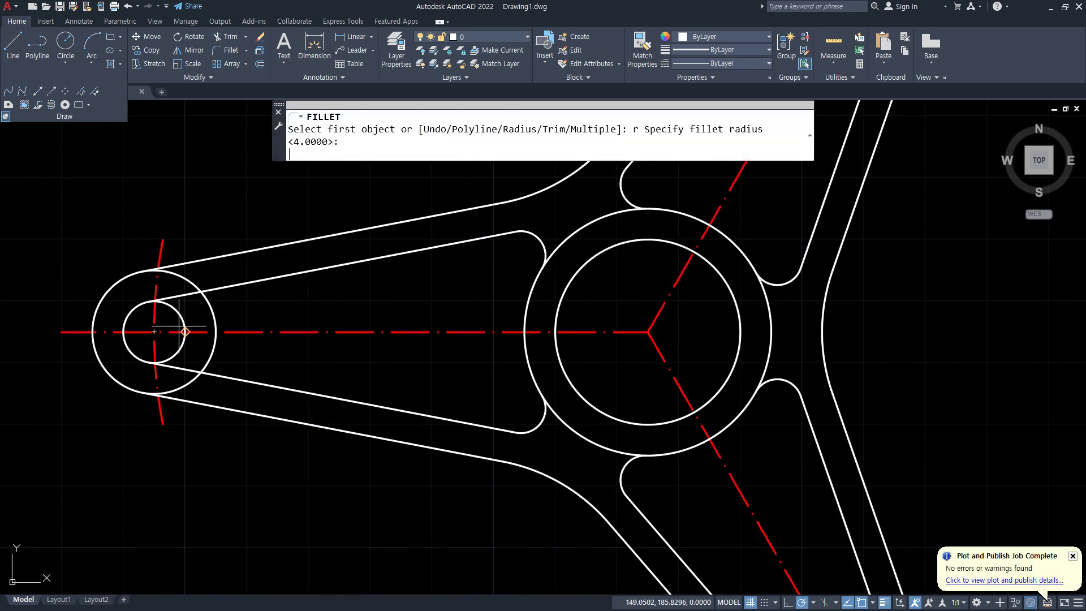
pyautogui.write('2')
pyautogui.press('Return')
pyautogui.click(215, 289)
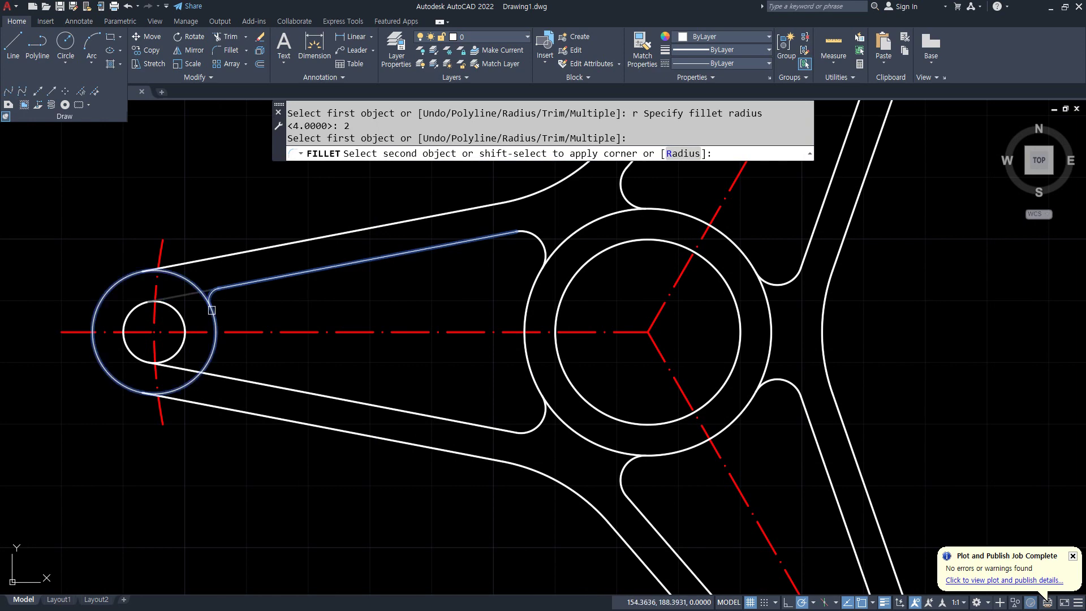
pyautogui.press('space')
pyautogui.click(213, 341)
pyautogui.click(233, 375)
# Fillet both inner lines of the lower-right arm to its outer end circle with radius 2
pyautogui.moveTo(439, 439); pyautogui.dragTo(72, 215, button='middle')
pyautogui.press('space')
pyautogui.click(433, 474)
pyautogui.click(476, 490)
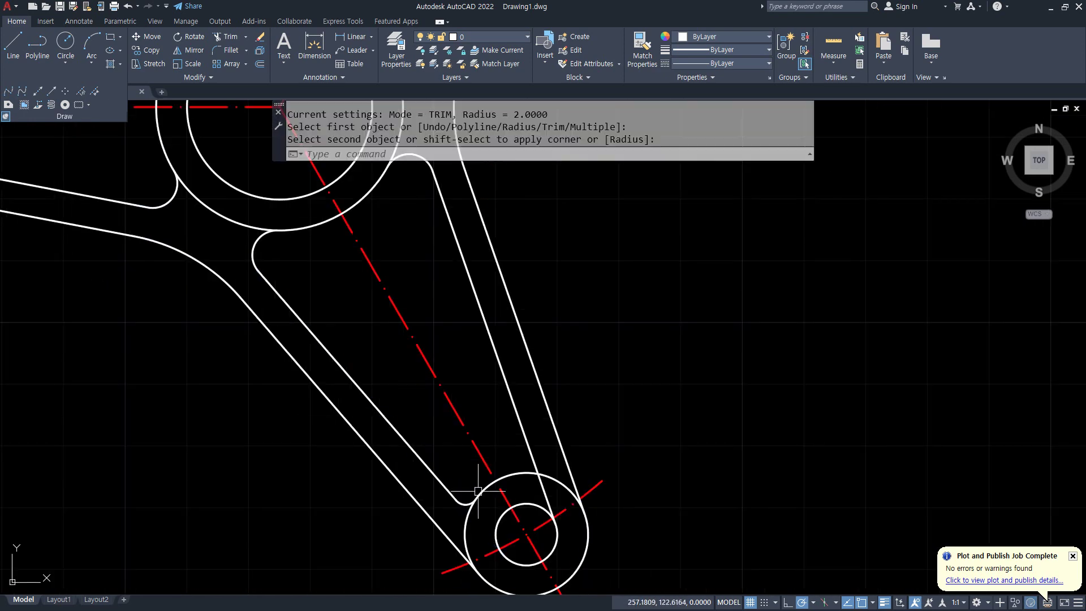
pyautogui.scroll(2, 476, 525)
pyautogui.press('space')
pyautogui.click(564, 423)
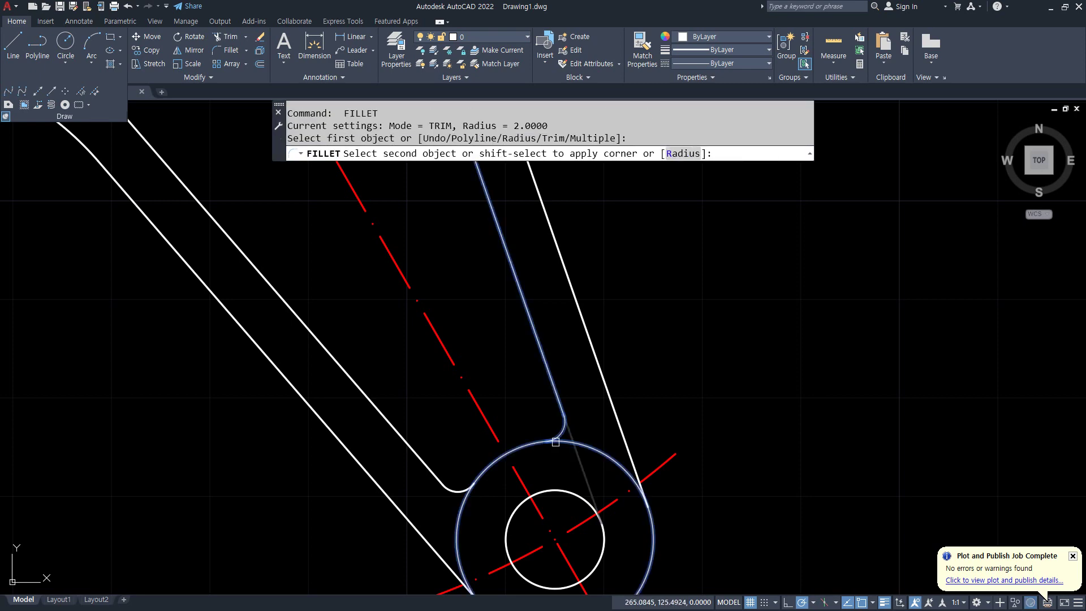
pyautogui.click(557, 441)
# Fillet both inner lines of the upper-right arm to its outer end circle with radius 2
pyautogui.scroll(-2, 468, 332)
pyautogui.moveTo(468, 332); pyautogui.dragTo(432, 608, button='middle')
pyautogui.moveTo(475, 184); pyautogui.dragTo(415, 461, button='middle')
pyautogui.scroll(2, 461, 197)
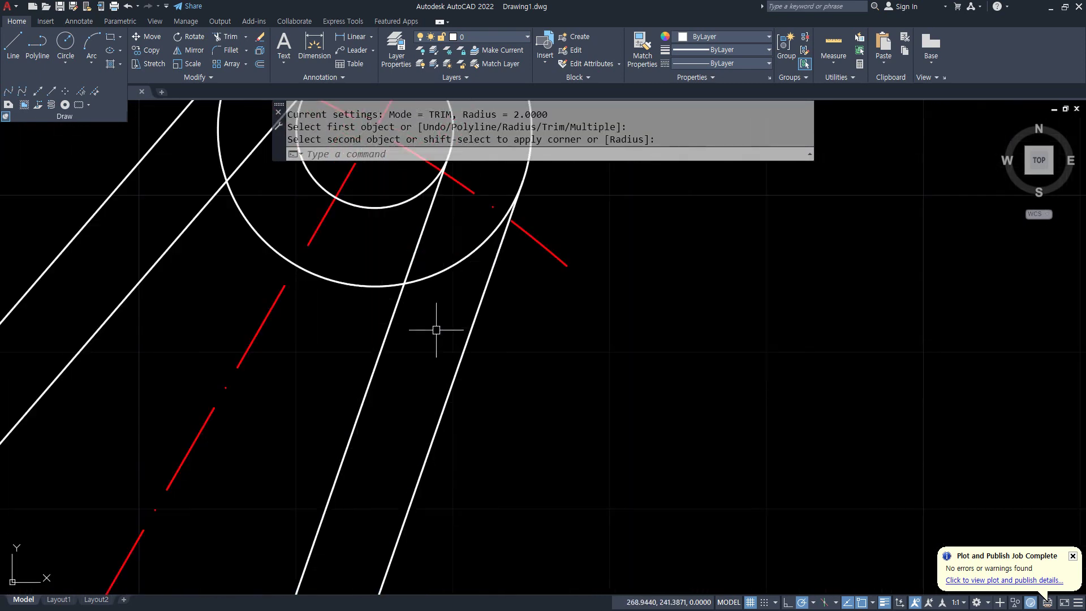
pyautogui.scroll(1, 435, 328)
pyautogui.press('space')
pyautogui.click(338, 259)
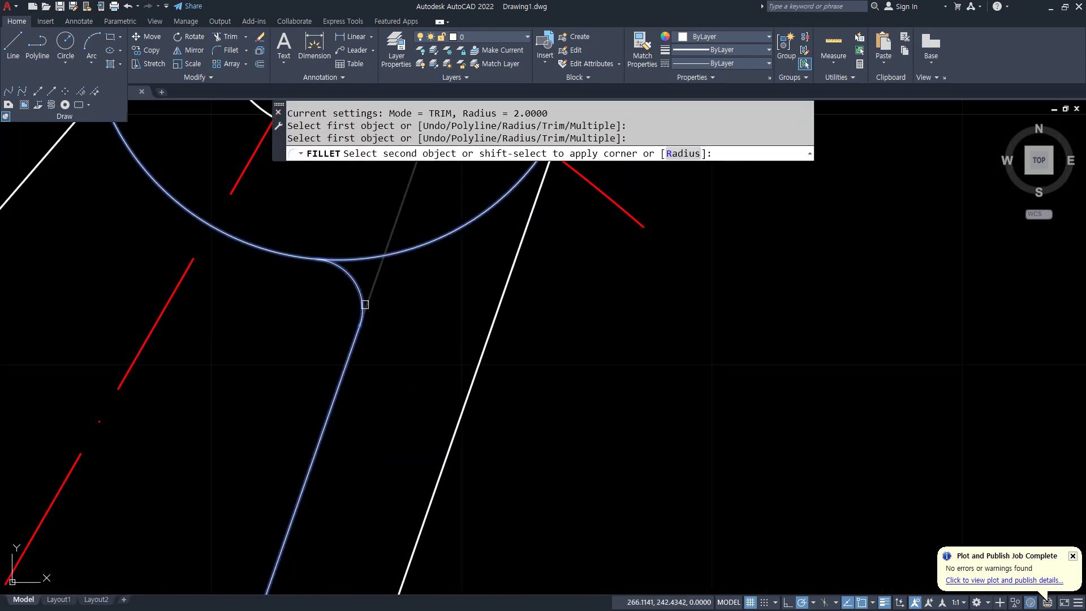
pyautogui.click(365, 303)
pyautogui.scroll(-2, 358, 310)
pyautogui.press('space')
pyautogui.click(333, 301)
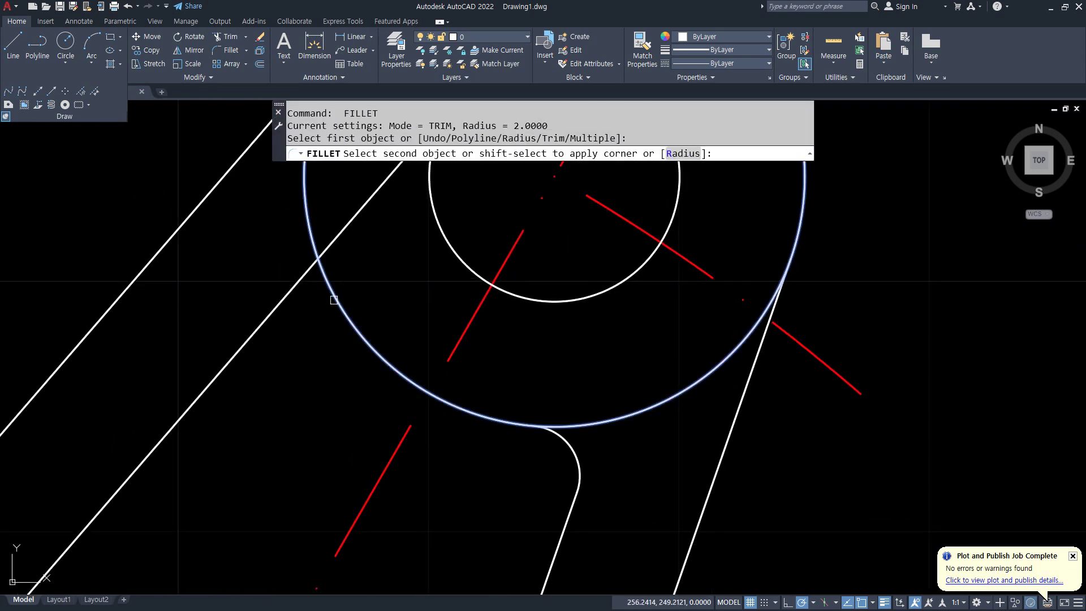
pyautogui.click(293, 294)
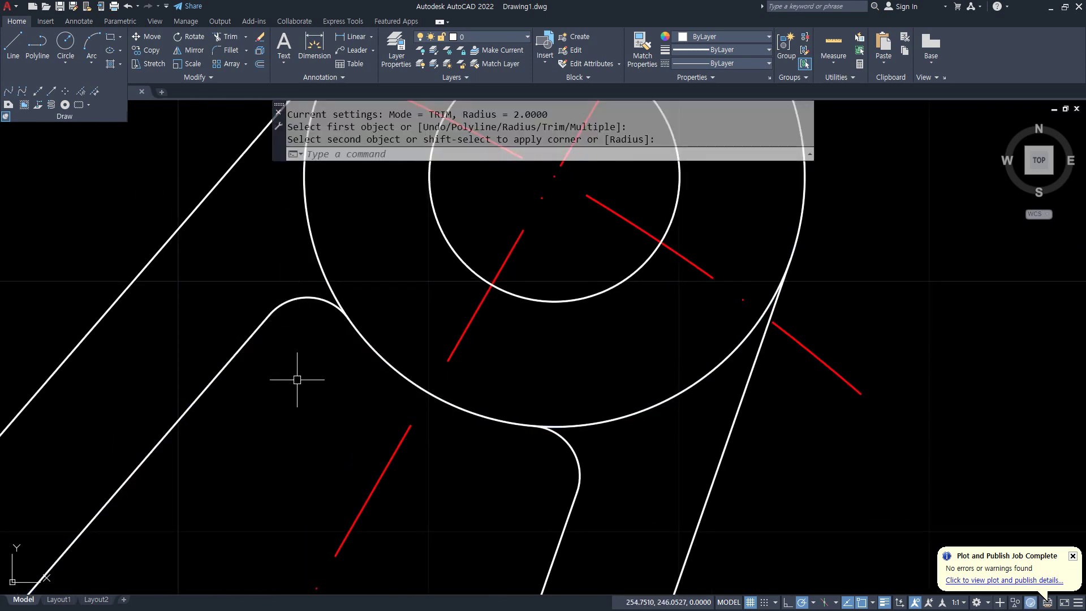
# Trim the left arm's outer end circle between the upper outer line and the upper inner fillet, including the leftover piece at the tangent point
pyautogui.scroll(-3, 297, 379)
pyautogui.scroll(-3, 298, 375)
pyautogui.moveTo(218, 456); pyautogui.dragTo(388, 339, button='middle')
pyautogui.scroll(-2, 390, 342)
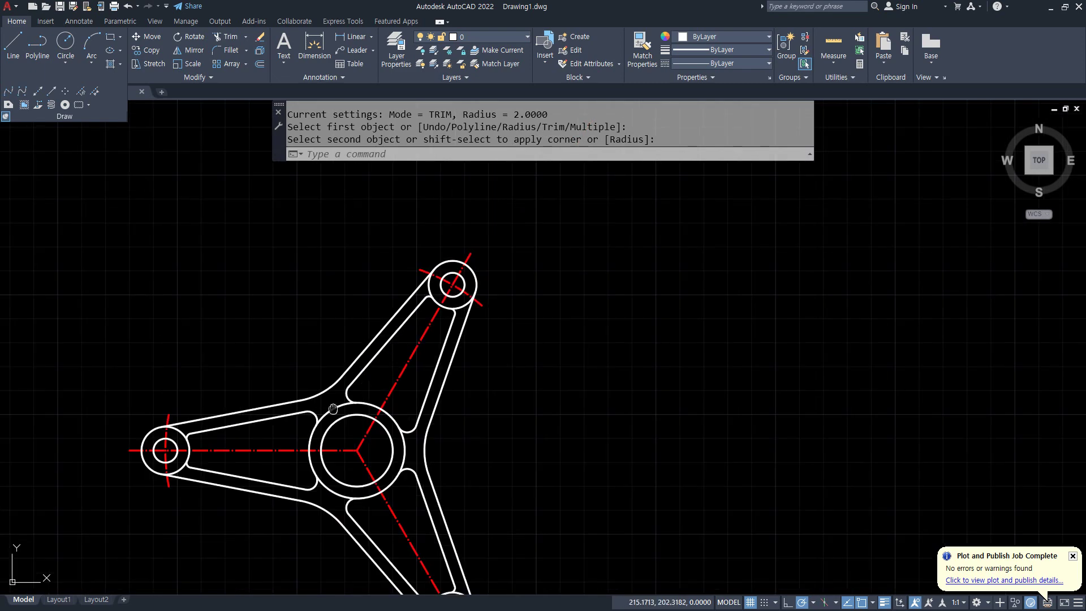
pyautogui.moveTo(333, 408); pyautogui.dragTo(384, 325, button='middle')
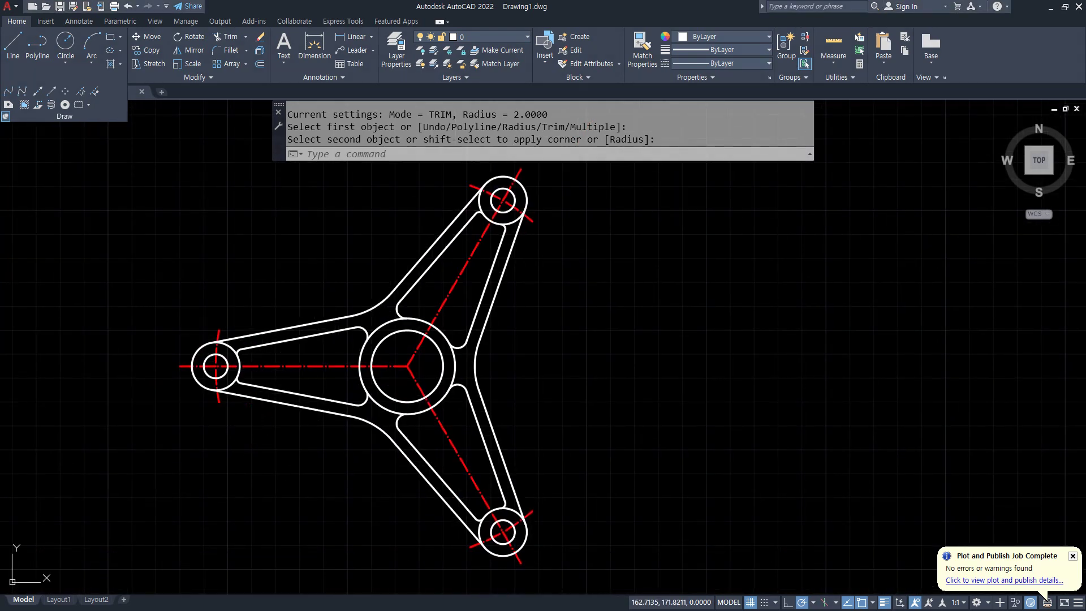
pyautogui.scroll(7, 298, 354)
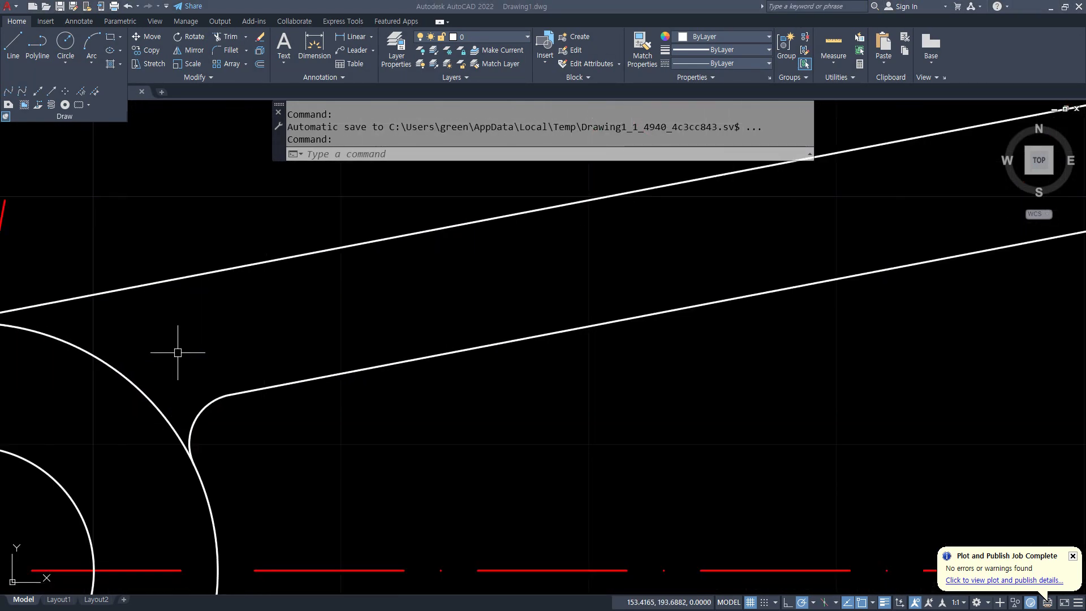
pyautogui.moveTo(206, 339); pyautogui.dragTo(466, 311, button='middle')
pyautogui.write('tr')
pyautogui.press('Return')
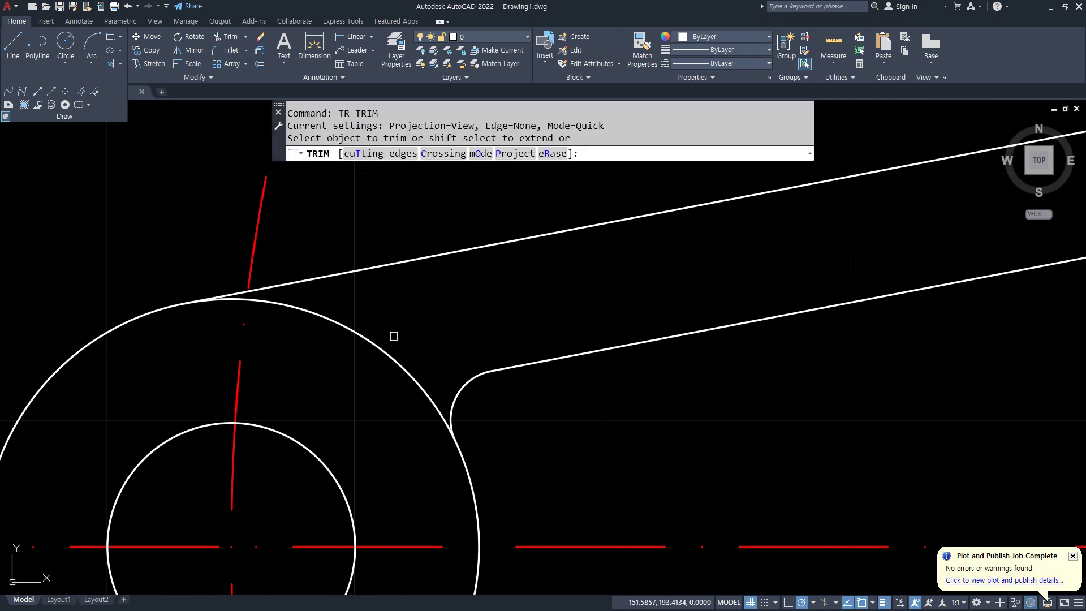
pyautogui.click(390, 350)
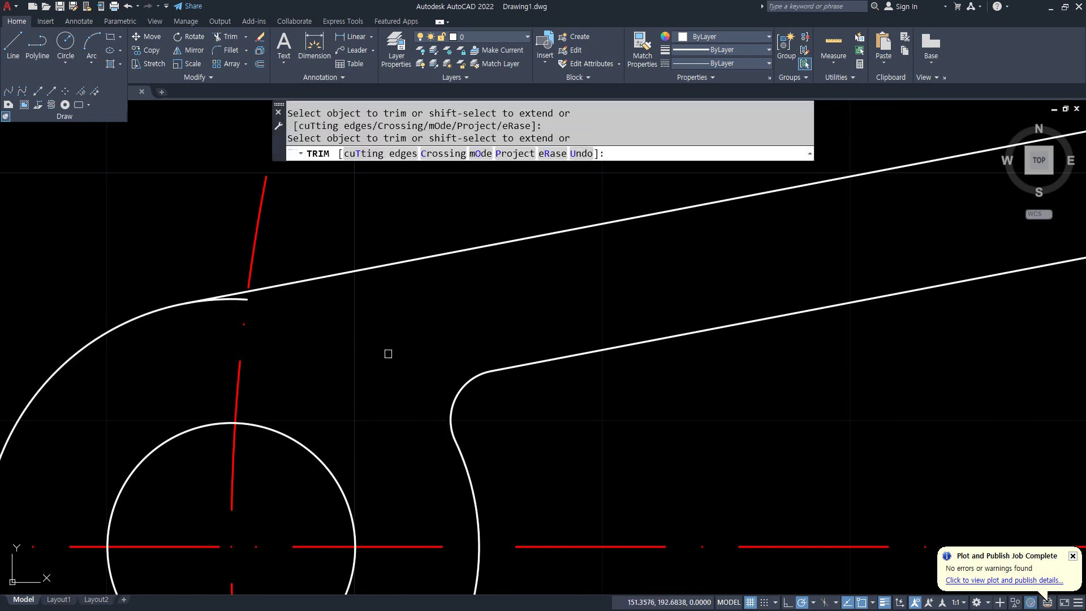
pyautogui.scroll(4, 221, 315)
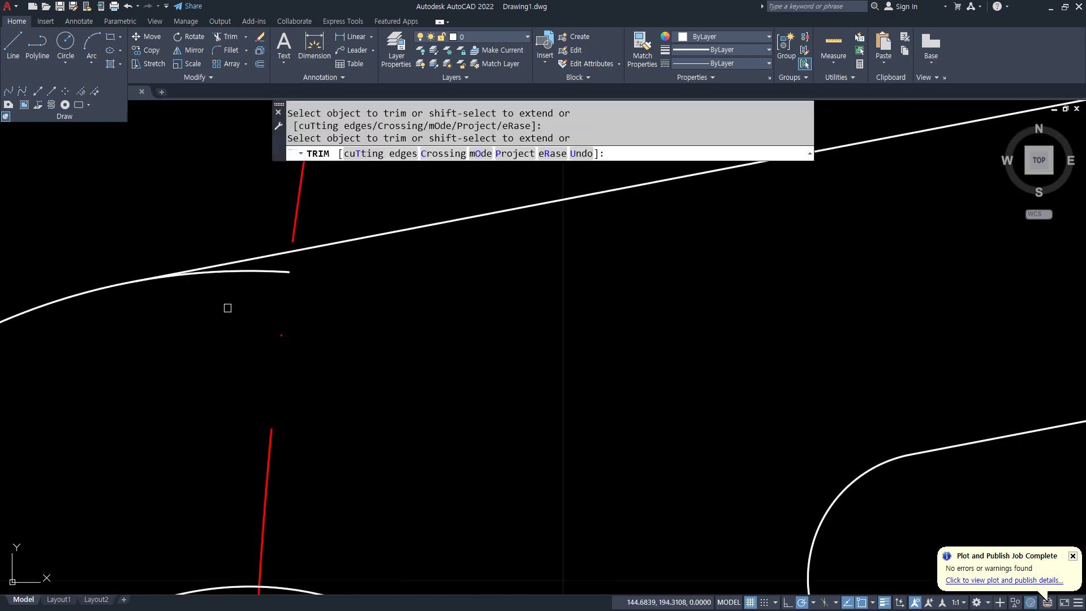
pyautogui.click(249, 271)
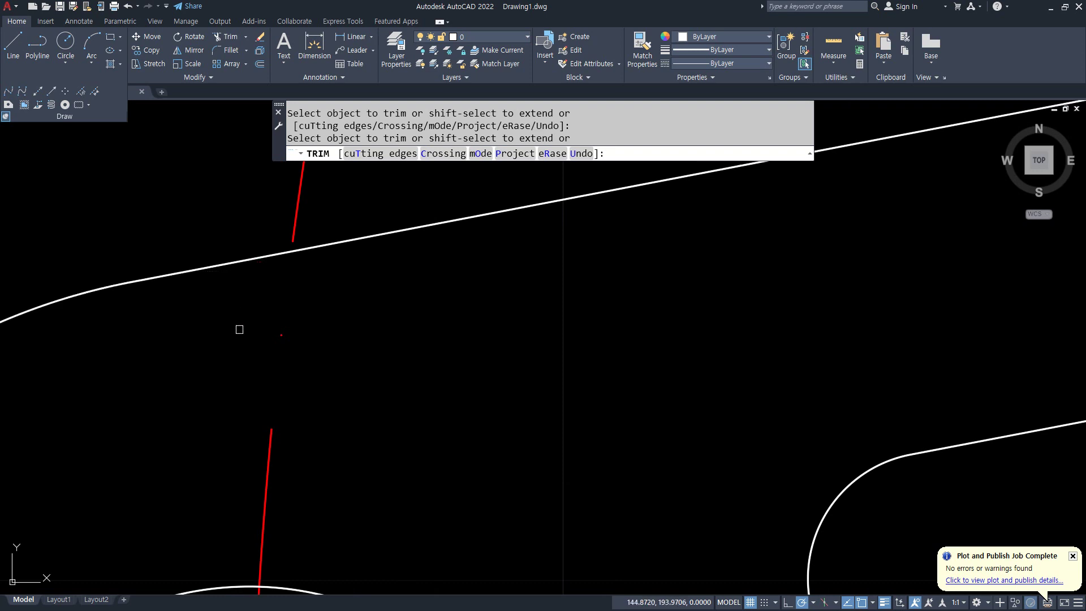
# Trim the left arm's outer end circle between the lower inner fillet and the lower outer line
pyautogui.scroll(-5, 236, 334)
pyautogui.scroll(4, 283, 424)
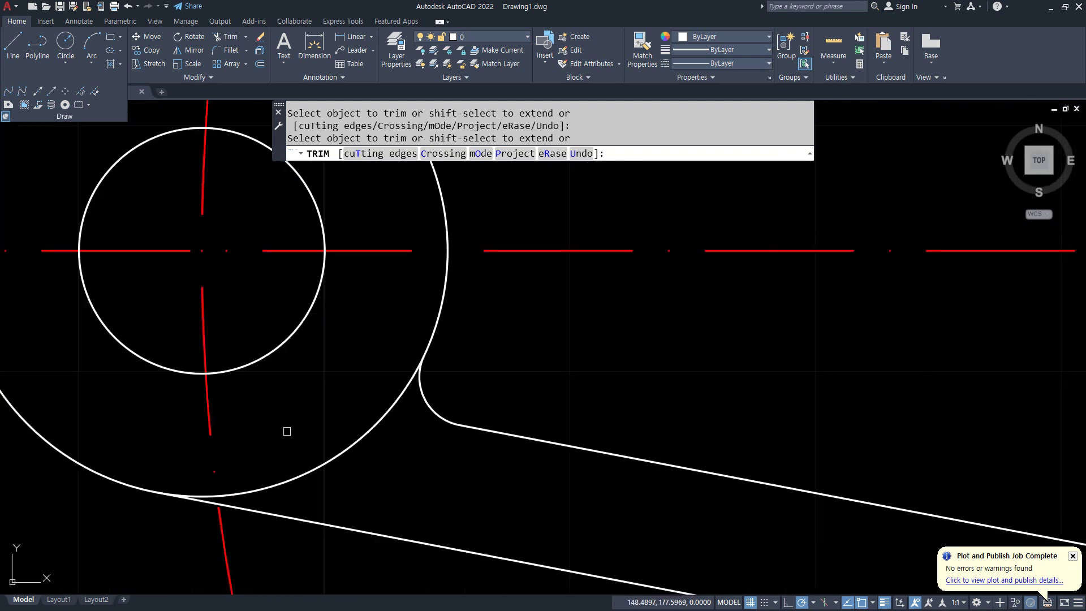
pyautogui.click(292, 478)
pyautogui.click(203, 493)
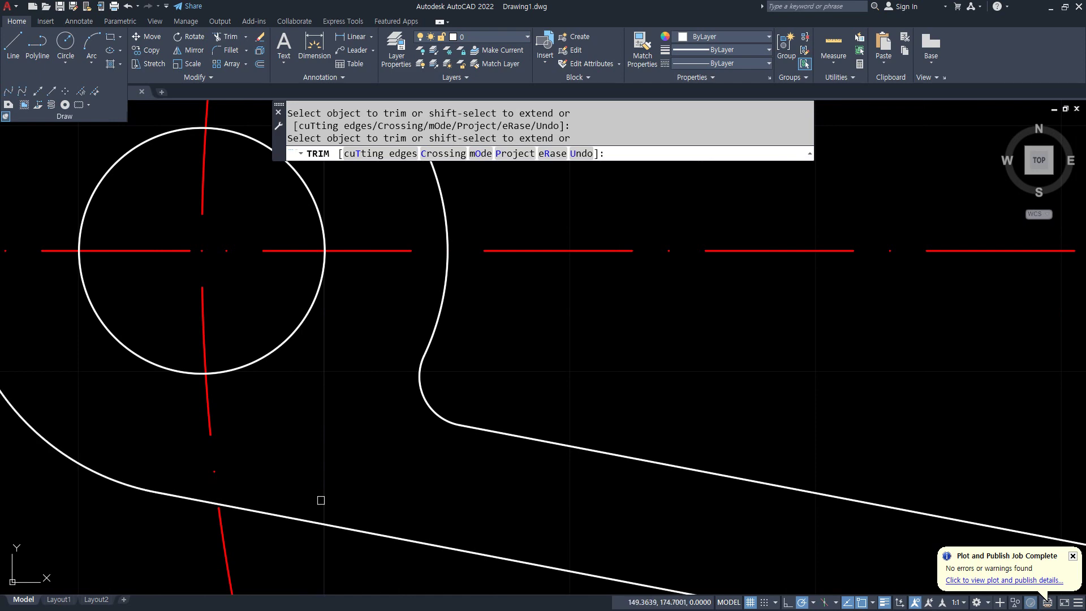
# Trim the lower-right arm's outer end circle between the inner fillets and the outer lines on both sides
pyautogui.scroll(-7, 339, 497)
pyautogui.moveTo(556, 465)
pyautogui.mouseDown(button='middle')
pyautogui.moveTo(542, 452)
pyautogui.moveTo(303, 495)
pyautogui.mouseUp(button='middle')
pyautogui.scroll(6, 615, 373)
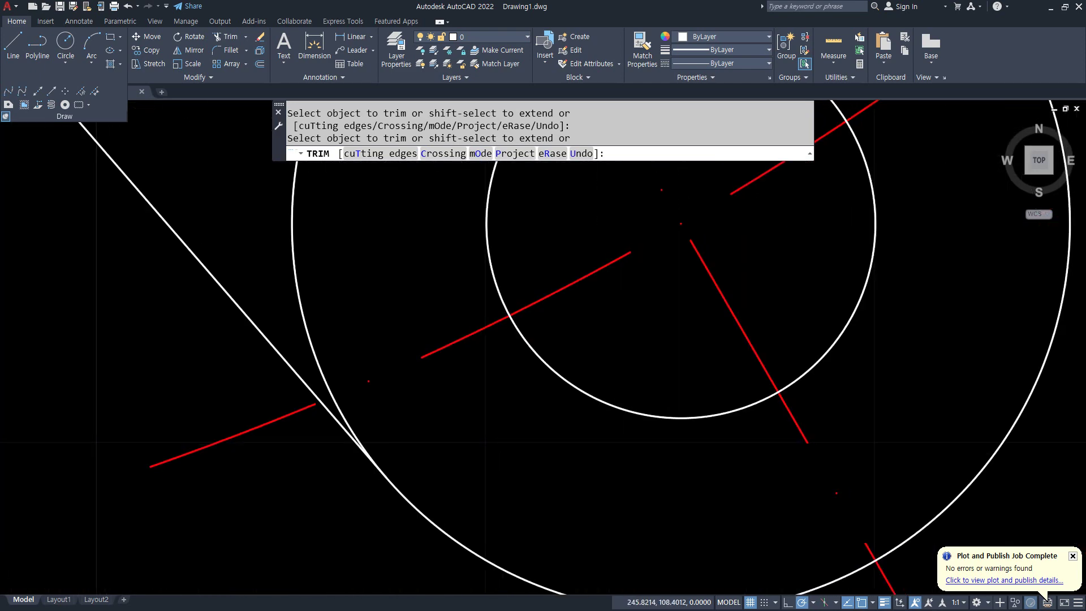
pyautogui.moveTo(218, 491); pyautogui.dragTo(212, 505, button='middle')
pyautogui.click(170, 311)
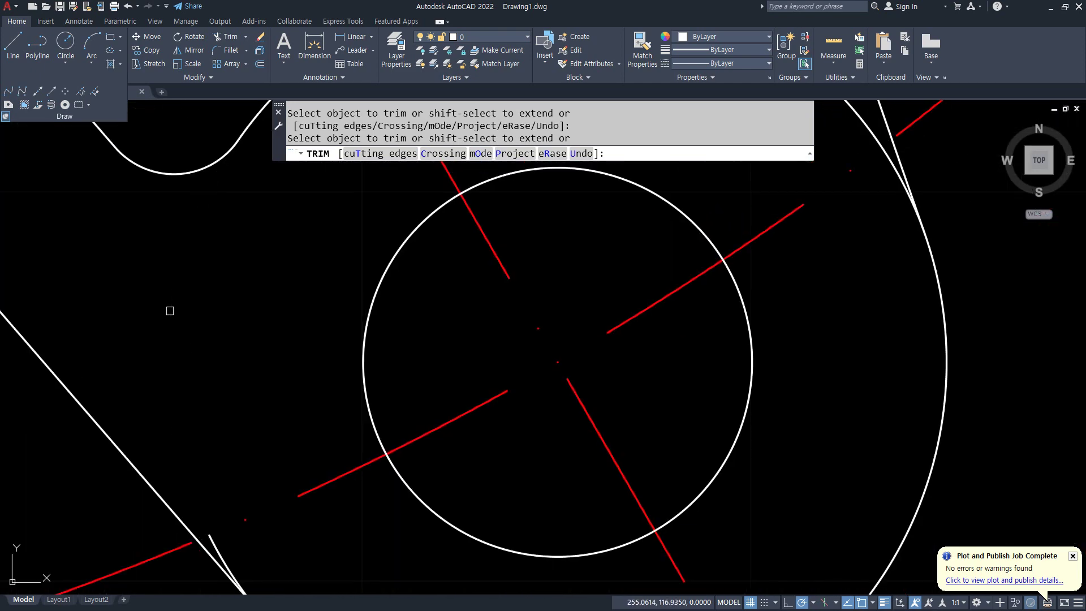
pyautogui.moveTo(229, 421); pyautogui.dragTo(246, 184, button='middle')
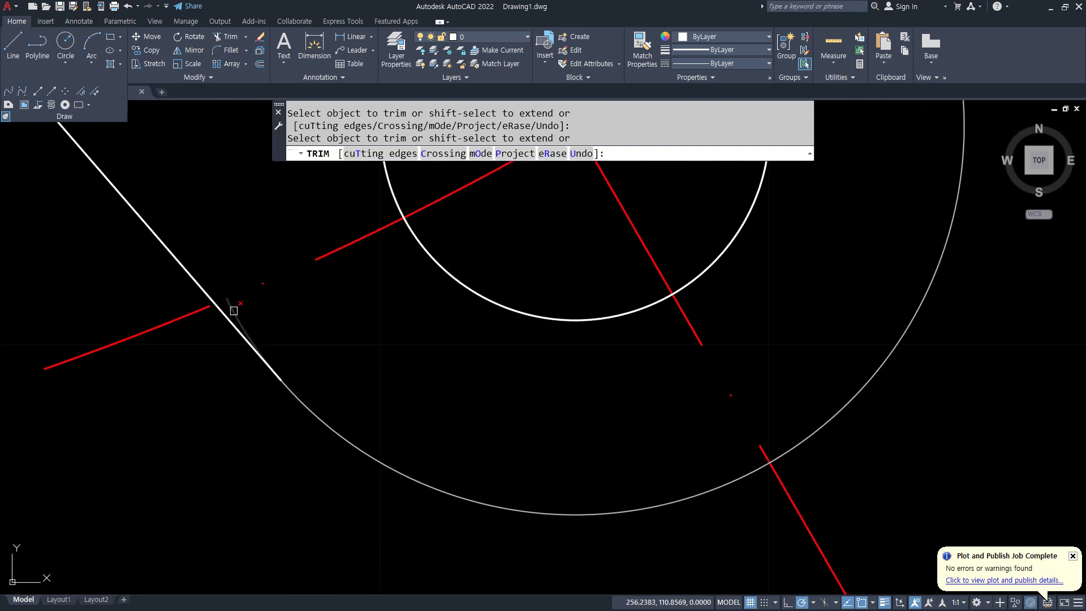
pyautogui.click(235, 310)
pyautogui.scroll(-5, 266, 516)
pyautogui.scroll(-4, 305, 429)
pyautogui.scroll(6, 384, 340)
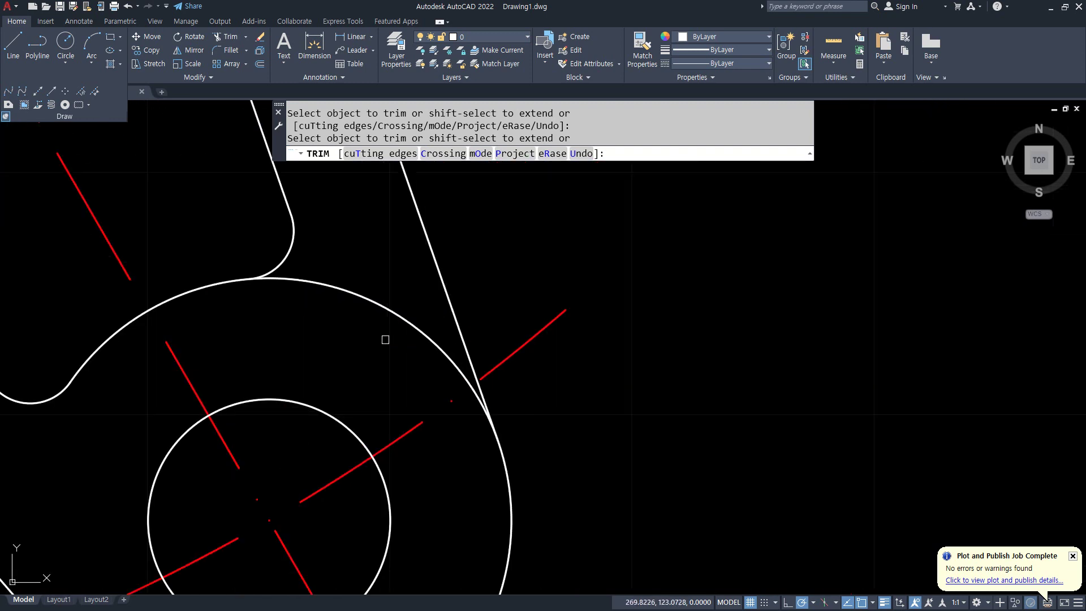
pyautogui.click(472, 402)
pyautogui.scroll(-4, 347, 303)
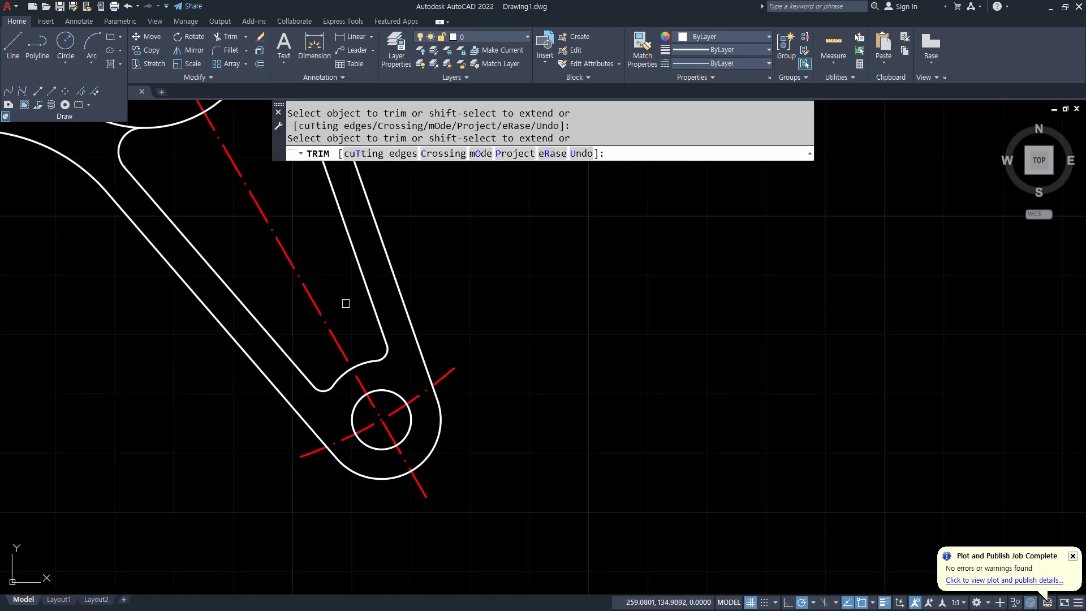
# Trim the upper-right arm's outer end circle between the inner fillets and the outer lines on both sides
pyautogui.scroll(3, 245, 376)
pyautogui.moveTo(235, 216); pyautogui.dragTo(216, 586, button='middle')
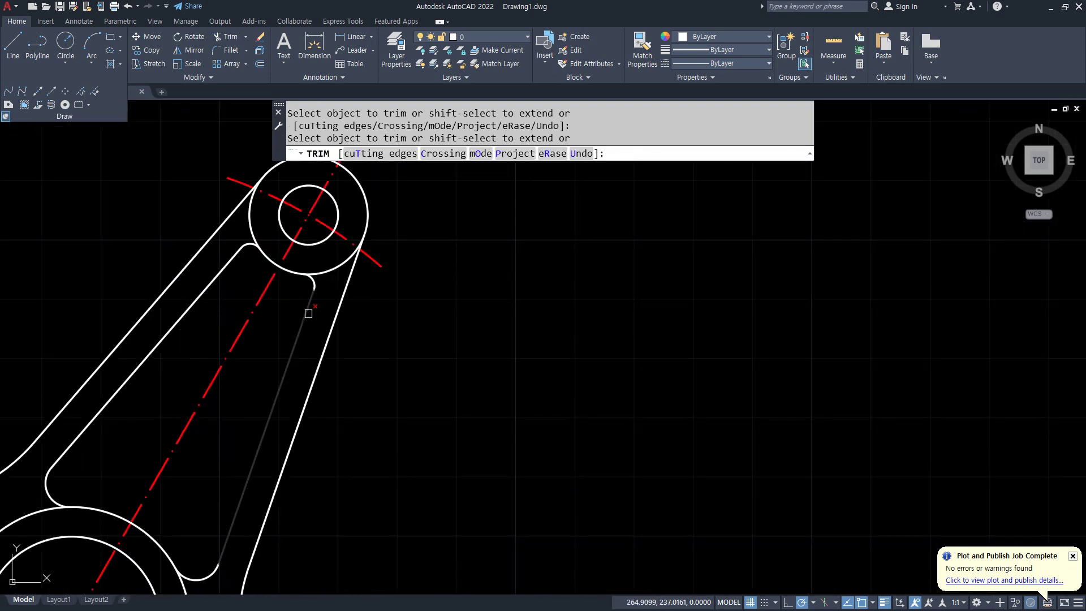
pyautogui.click(331, 267)
pyautogui.scroll(6, 344, 245)
pyautogui.moveTo(101, 229); pyautogui.dragTo(341, 424, button='middle')
pyautogui.click(201, 333)
pyautogui.moveTo(233, 212); pyautogui.dragTo(263, 334, button='middle')
pyautogui.scroll(3, 263, 334)
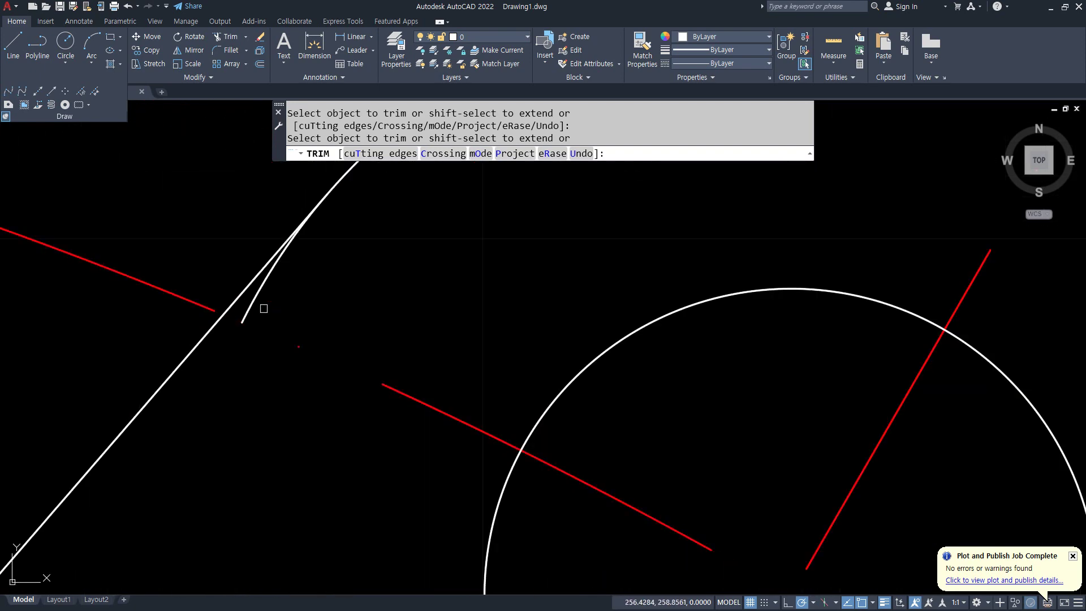
pyautogui.click(259, 301)
pyautogui.scroll(-6, 290, 359)
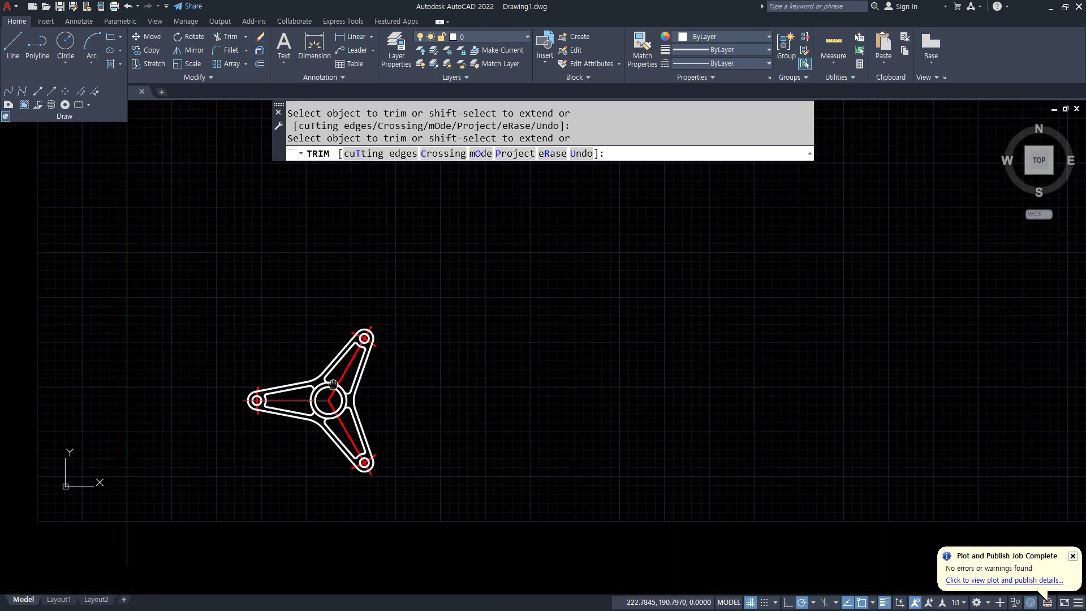
pyautogui.scroll(3, 356, 343)
pyautogui.scroll(2, 349, 357)
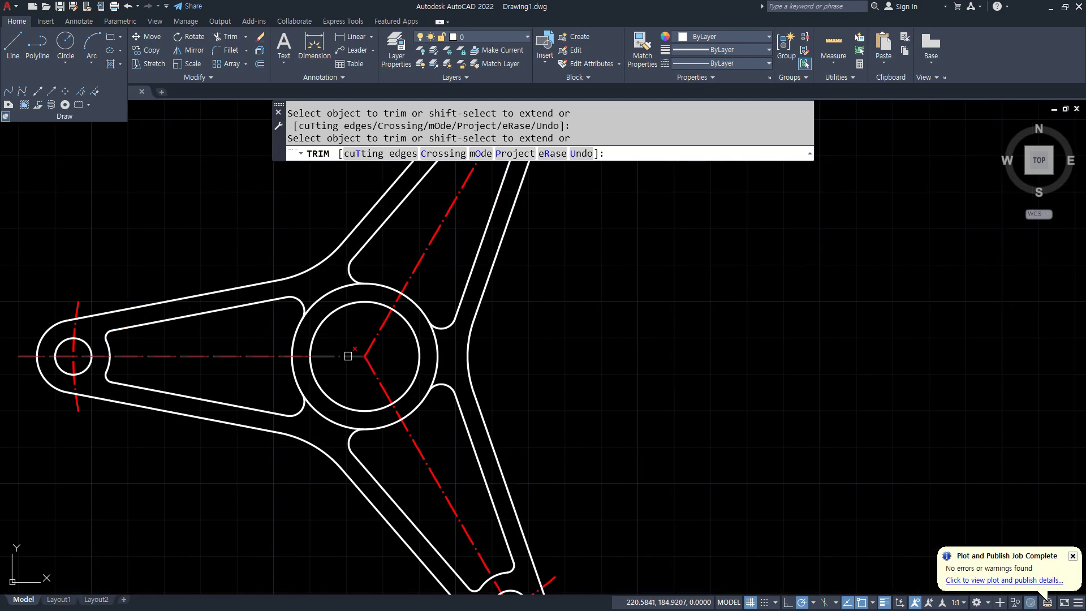
pyautogui.press('Escape')
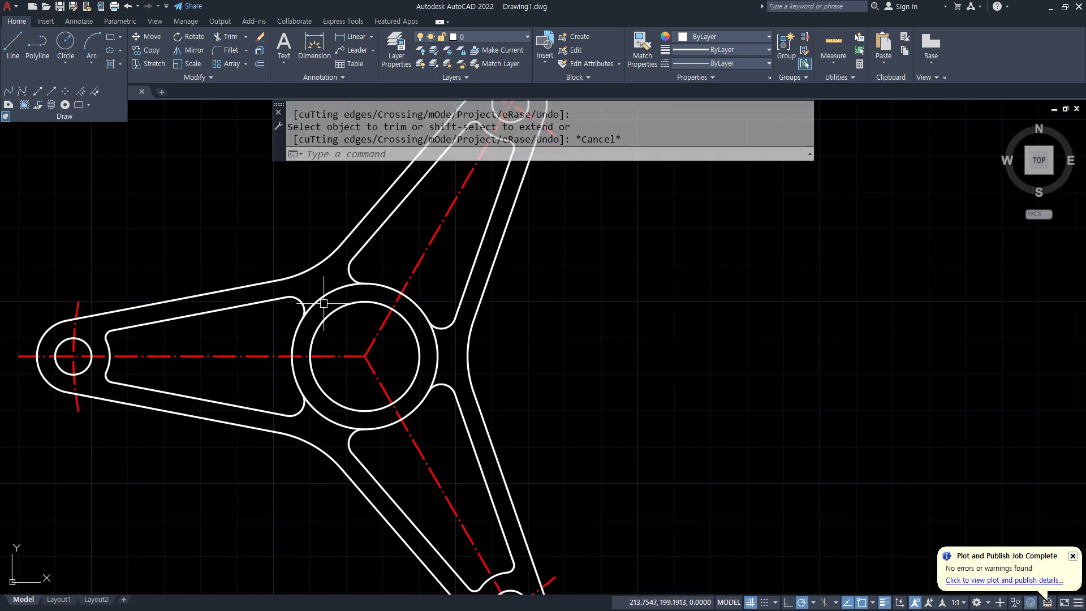
# Trim the three sections of the hub's outer circle that lie between neighbouring arm pockets
pyautogui.write('tr')
pyautogui.press('Return')
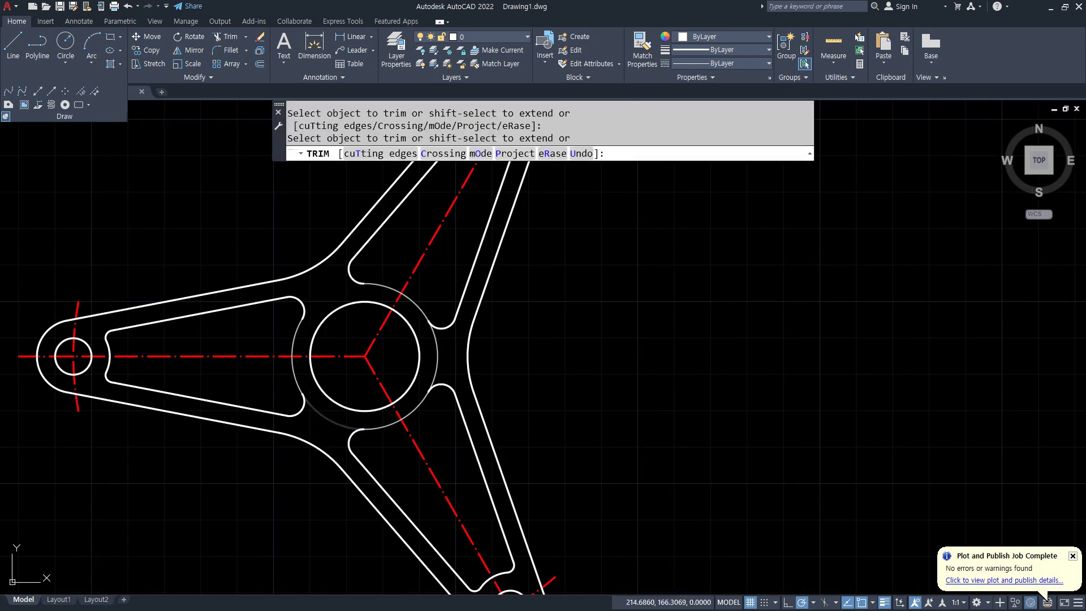
pyautogui.click(328, 419)
pyautogui.click(437, 366)
pyautogui.press('Return')
pyautogui.scroll(-4, 425, 379)
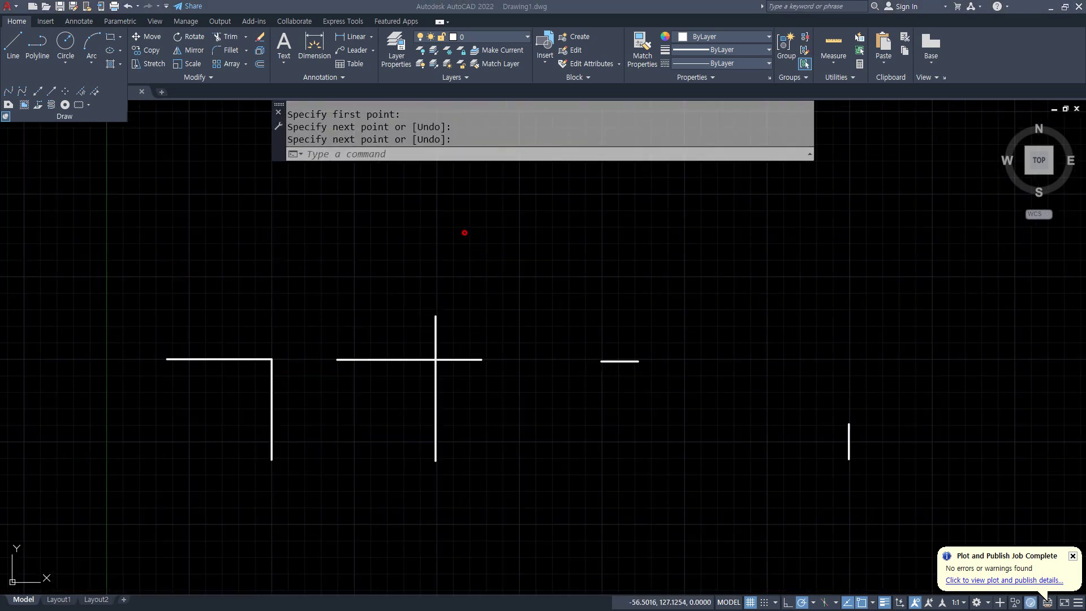
# Fillet the corner of the two connected sample lines with radius 20 in No trim mode
pyautogui.write('f')
pyautogui.press('Return')
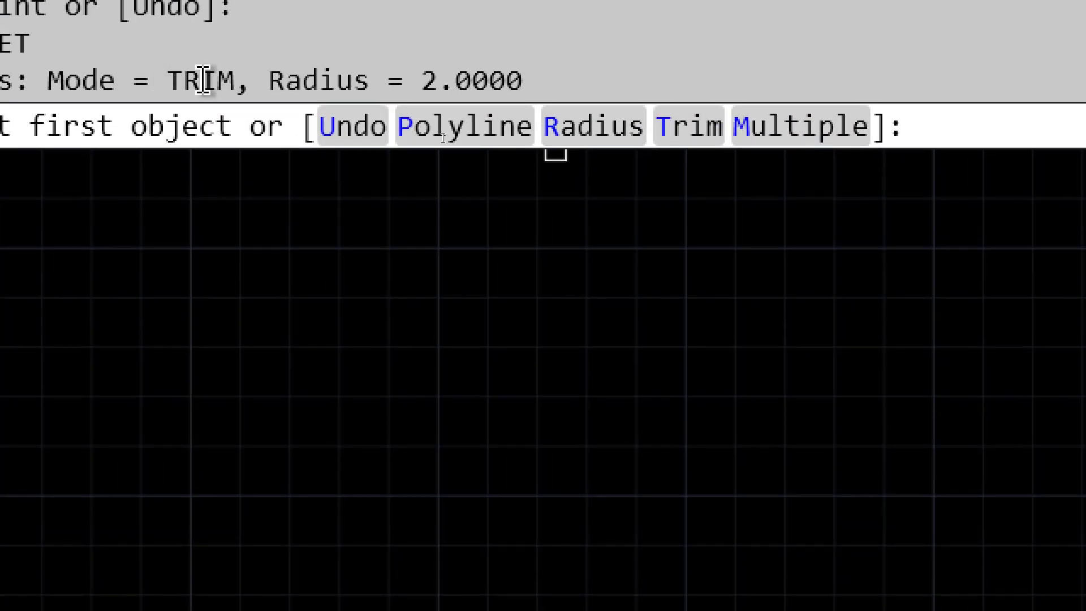
pyautogui.click(686, 132)
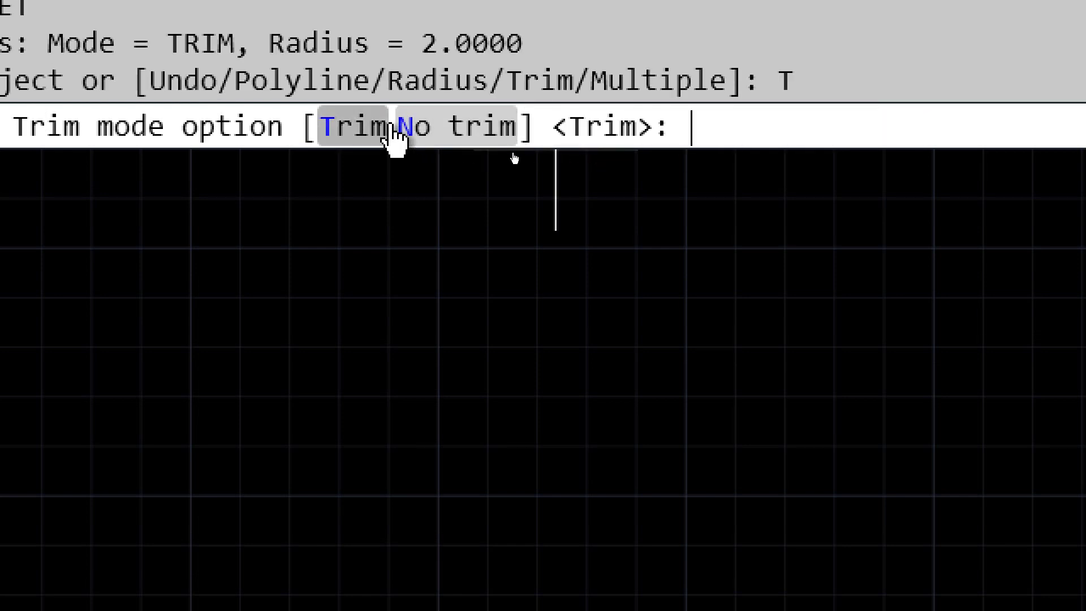
pyautogui.click(460, 129)
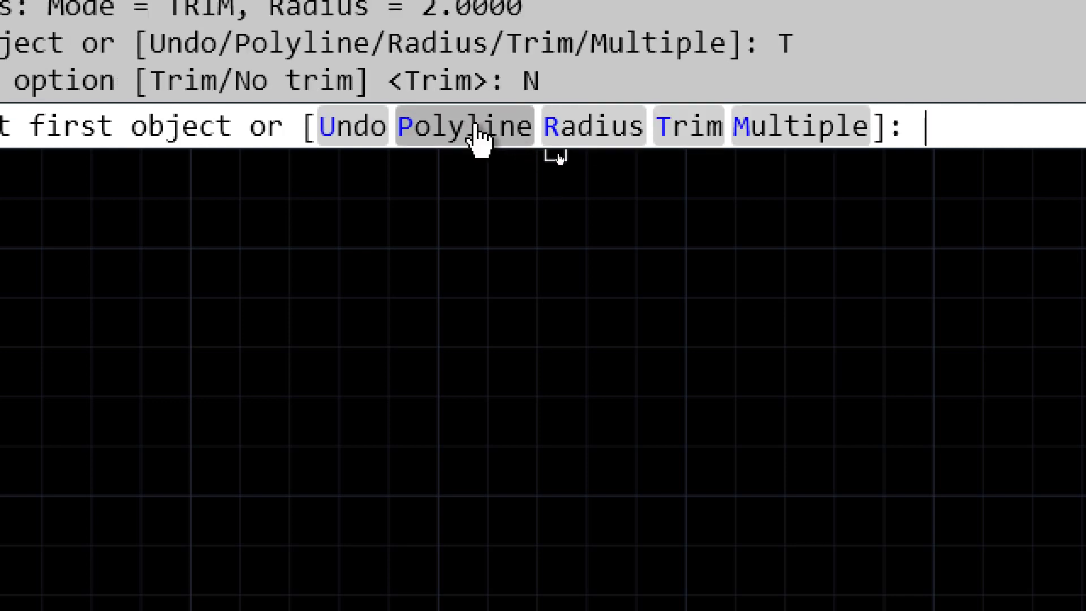
pyautogui.click(586, 145)
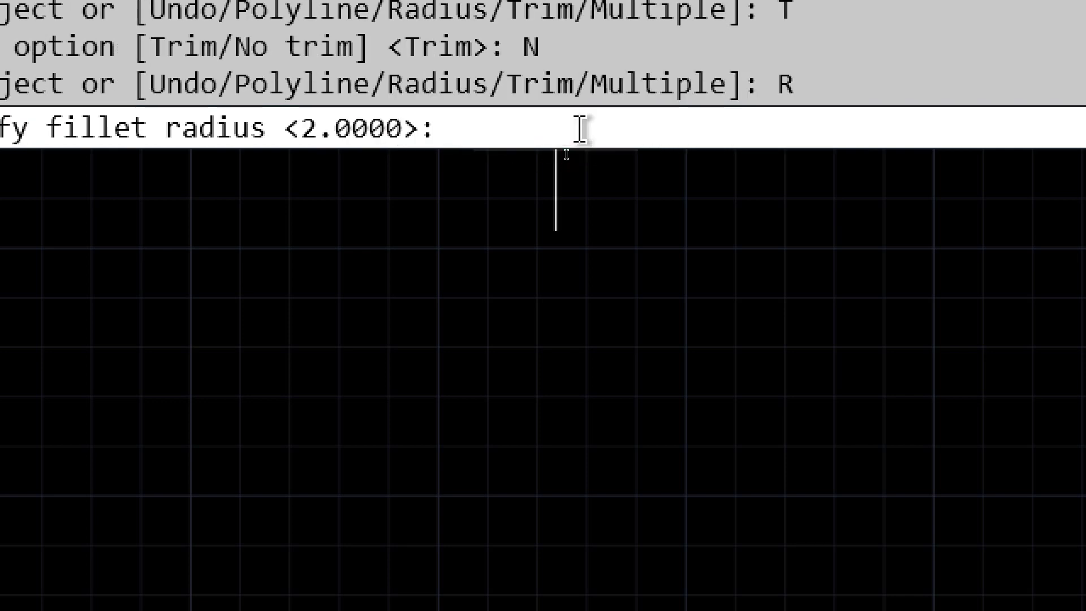
pyautogui.press('Return')
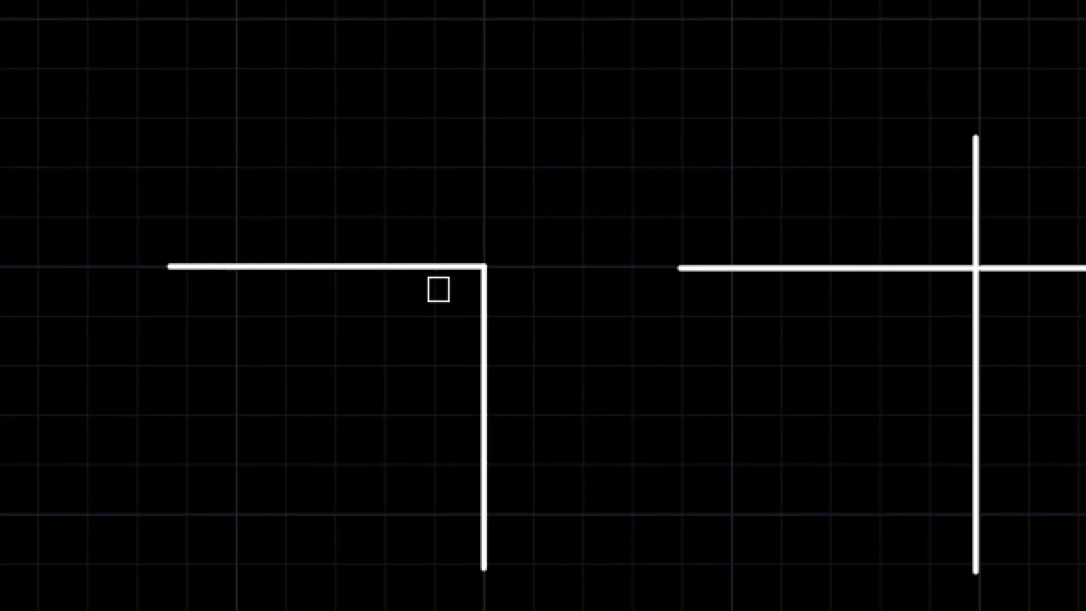
pyautogui.click(372, 267)
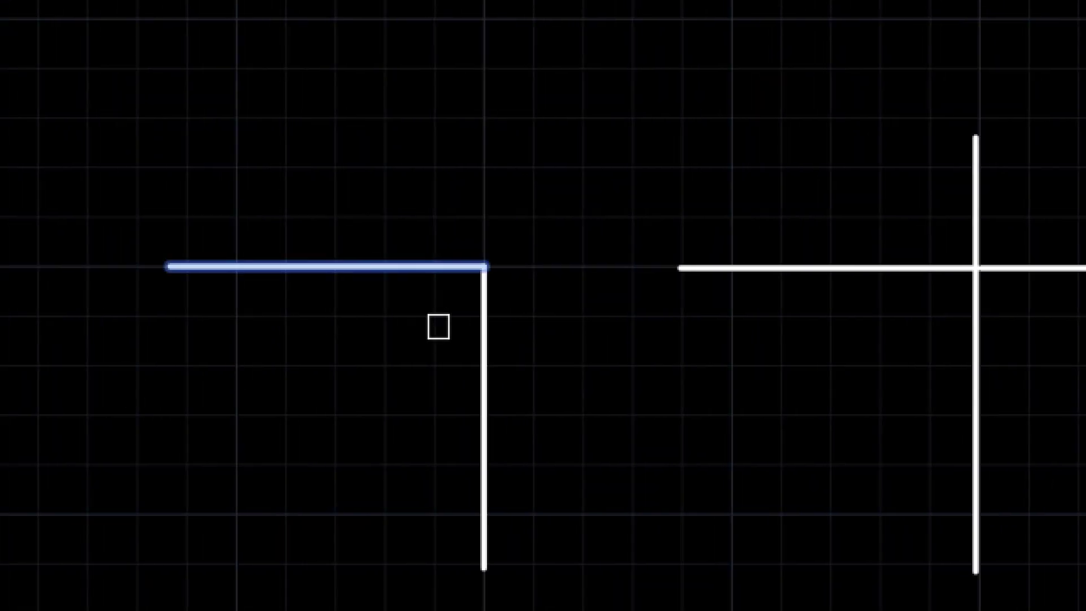
pyautogui.click(479, 374)
# Fillet the crossing sample lines between the horizontal line's left part and the vertical line's lower part, keeping No trim mode
pyautogui.scroll(6, 160, 405)
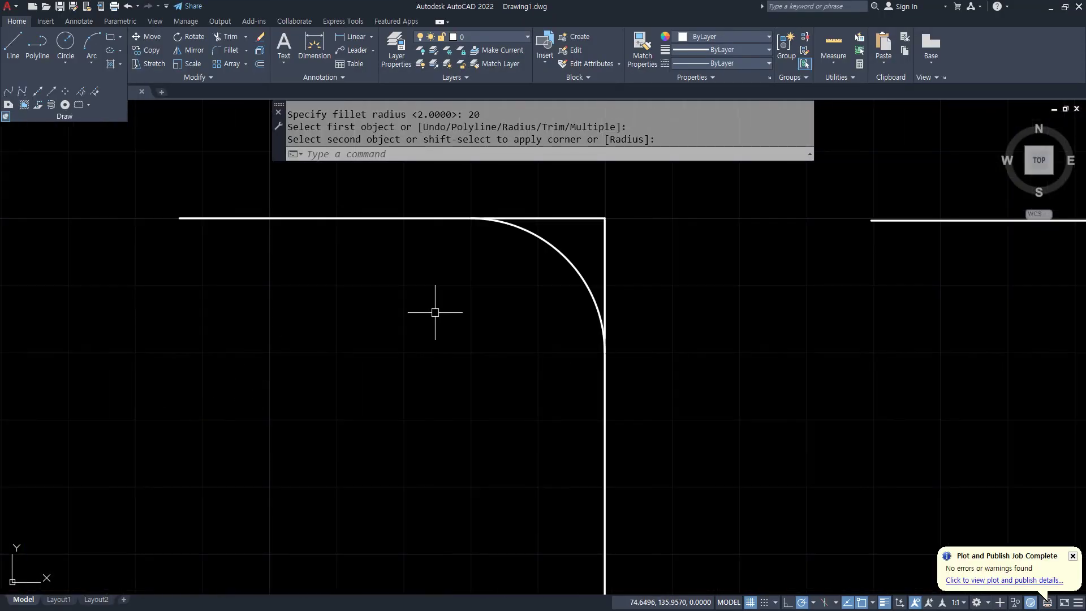
pyautogui.moveTo(436, 310); pyautogui.dragTo(189, 342, button='middle')
pyautogui.moveTo(674, 313); pyautogui.dragTo(205, 365, button='middle')
pyautogui.write('f')
pyautogui.press('Return')
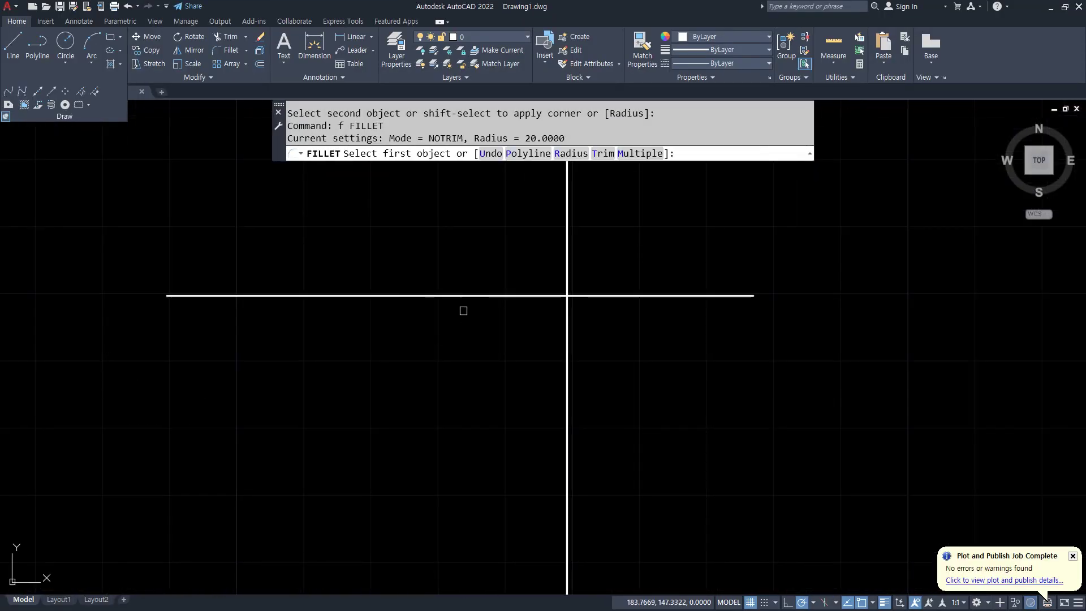
pyautogui.click(461, 295)
pyautogui.click(570, 387)
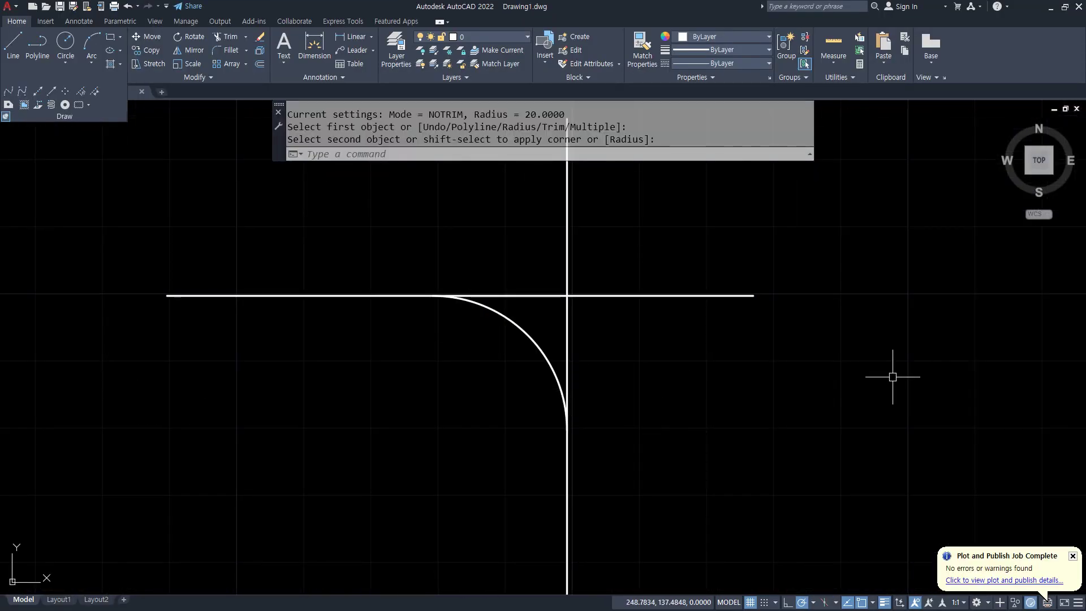
# Fillet the short horizontal line with the separate short vertical line at its lower right, keeping No trim mode
pyautogui.moveTo(986, 365); pyautogui.dragTo(199, 371, button='middle')
pyautogui.scroll(-6, 780, 339)
pyautogui.scroll(2, 735, 339)
pyautogui.moveTo(730, 337); pyautogui.dragTo(461, 330, button='middle')
pyautogui.scroll(2, 461, 331)
pyautogui.press('Return')
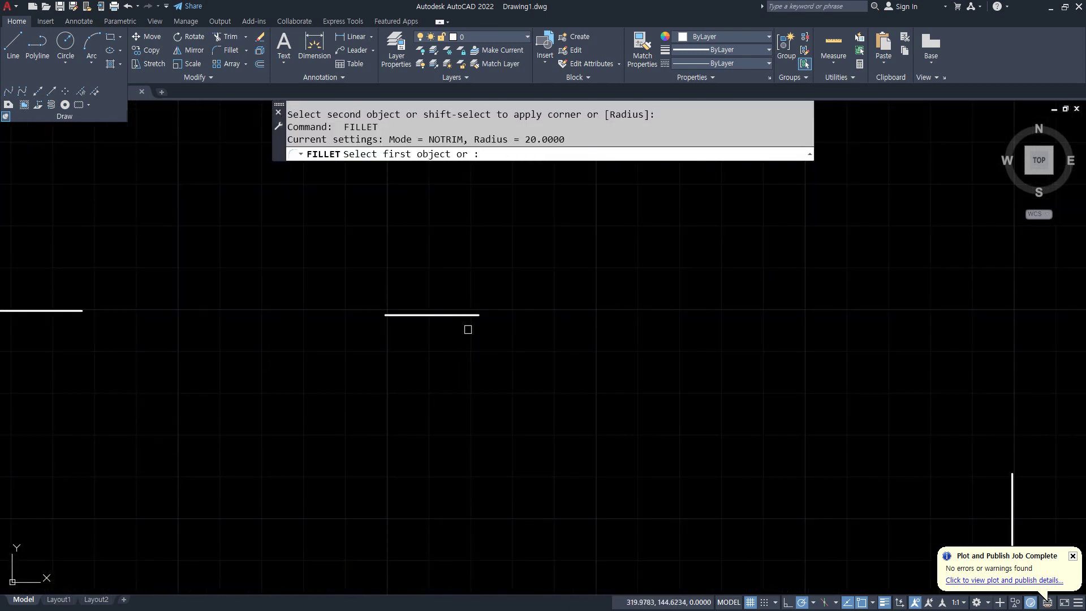
pyautogui.click(465, 318)
pyautogui.click(1004, 478)
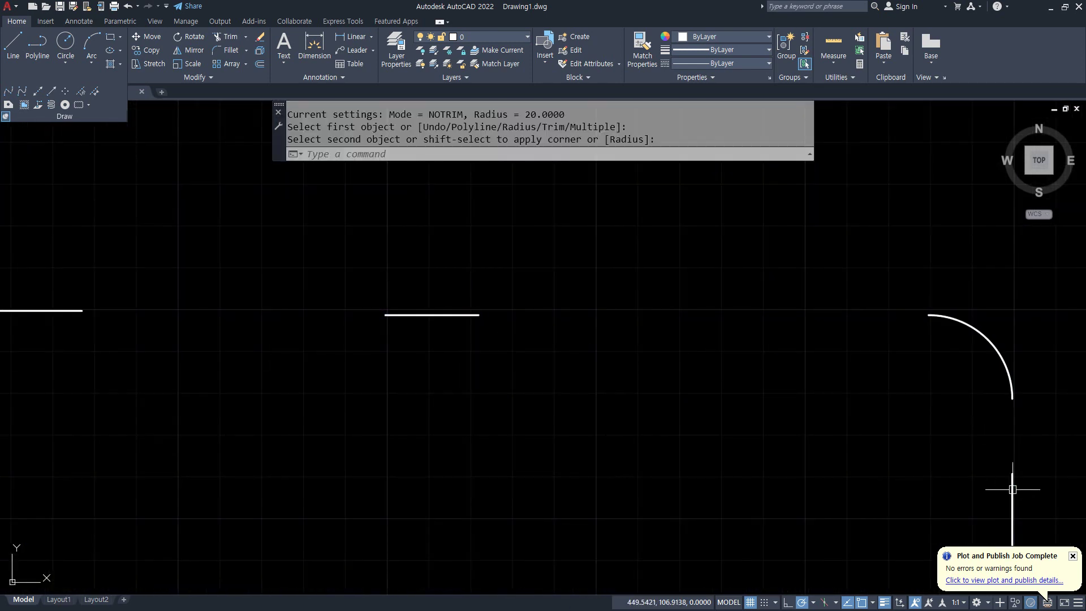
pyautogui.moveTo(1003, 477); pyautogui.dragTo(756, 415, button='middle')
pyautogui.moveTo(509, 332)
pyautogui.mouseDown()
pyautogui.moveTo(305, 249)
pyautogui.moveTo(552, 355)
pyautogui.mouseUp()
pyautogui.moveTo(776, 365)
pyautogui.mouseDown()
pyautogui.moveTo(666, 272)
pyautogui.moveTo(773, 359)
pyautogui.mouseUp()
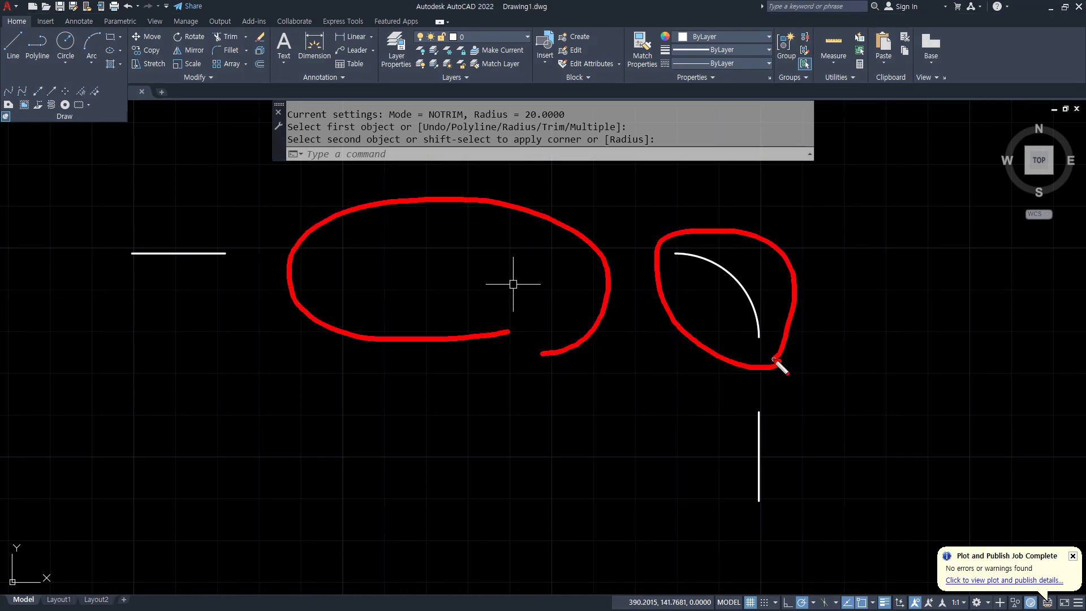
pyautogui.press('Escape')
# Draw a large rectangle in the empty area above the left corner and the crossing sample lines
pyautogui.moveTo(400, 357); pyautogui.dragTo(698, 361, button='middle')
pyautogui.scroll(-2, 696, 361)
pyautogui.moveTo(541, 366); pyautogui.dragTo(640, 365, button='middle')
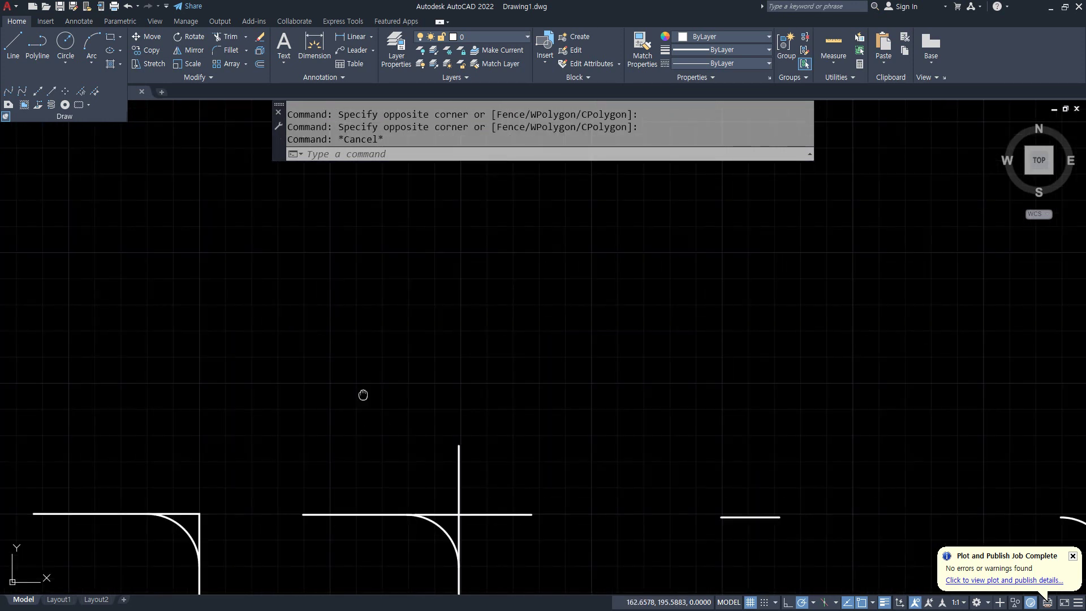
pyautogui.moveTo(363, 394); pyautogui.dragTo(386, 439, button='middle')
pyautogui.write('rec')
pyautogui.press('Return')
pyautogui.click(224, 428)
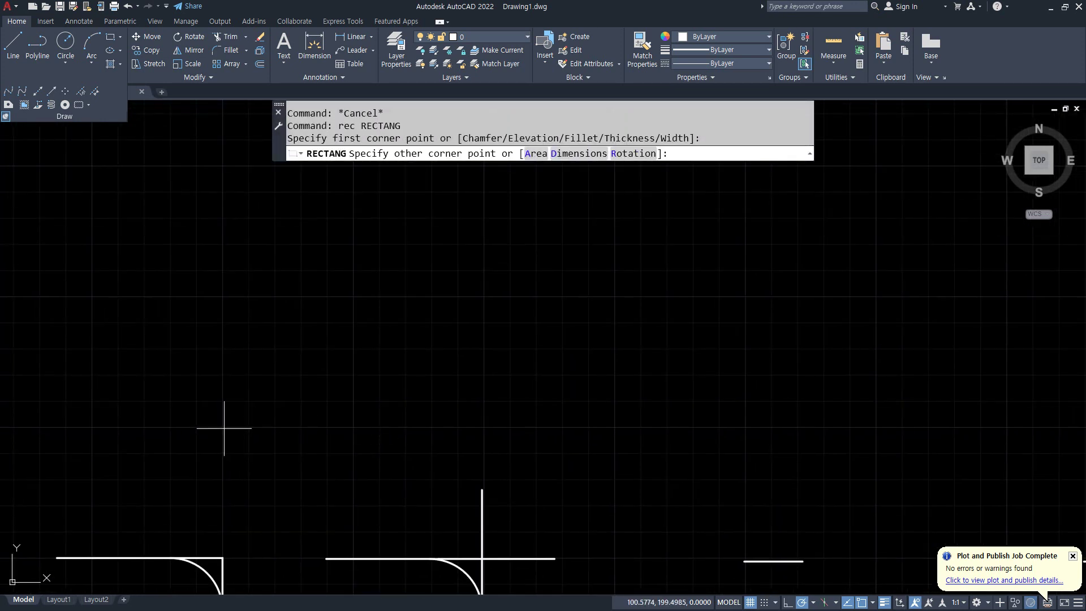
pyautogui.moveTo(589, 207); pyautogui.dragTo(575, 236, button='middle')
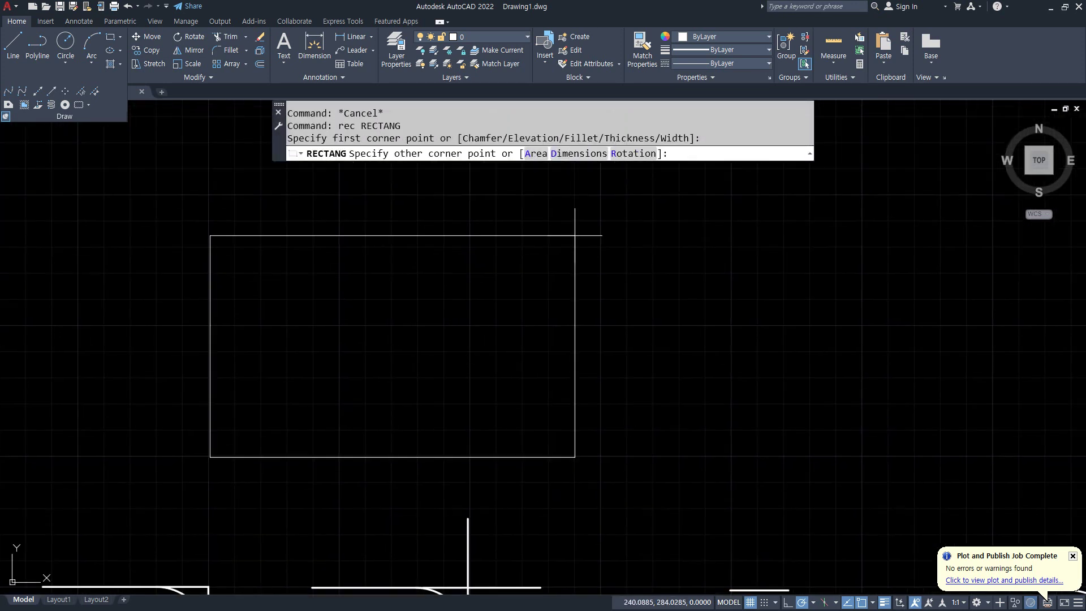
pyautogui.click(600, 195)
# Fillet all corners of the rectangle with the Polyline option in Trim mode, and undo that fillet
pyautogui.write('f')
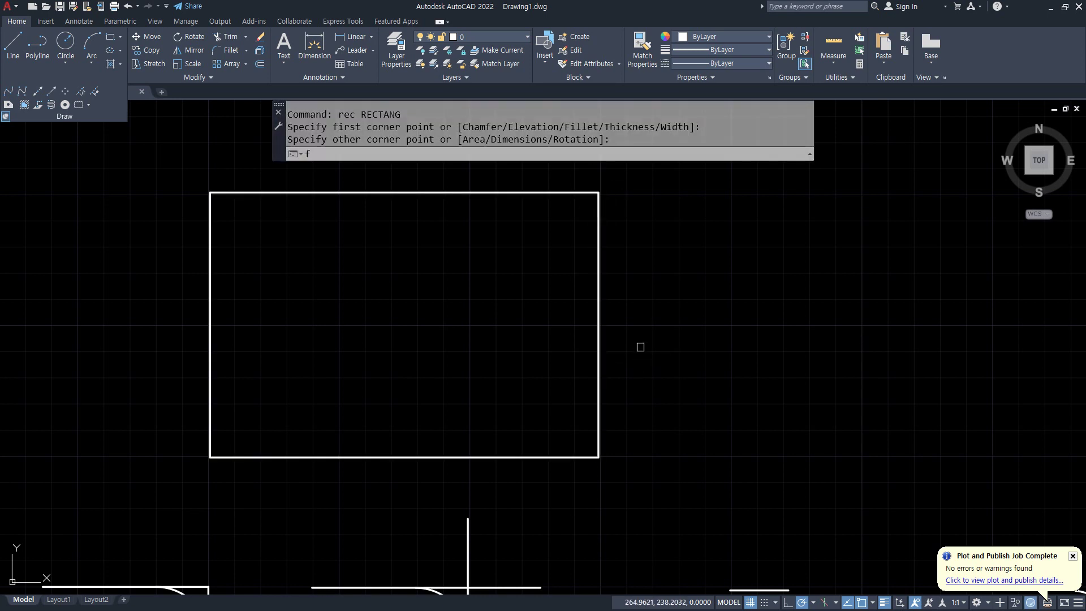
pyautogui.press('Return')
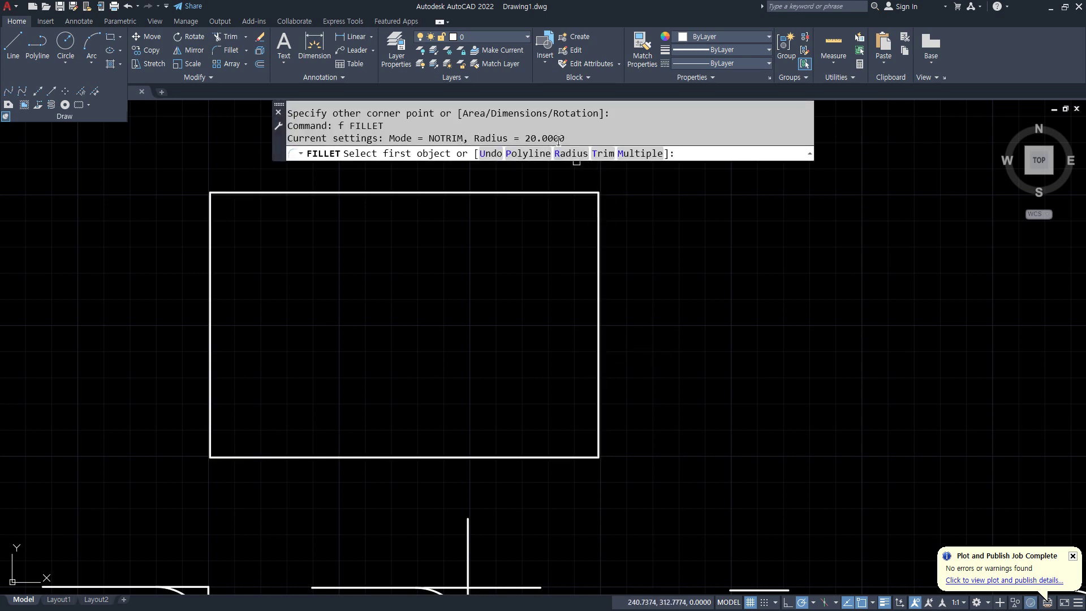
pyautogui.click(600, 153)
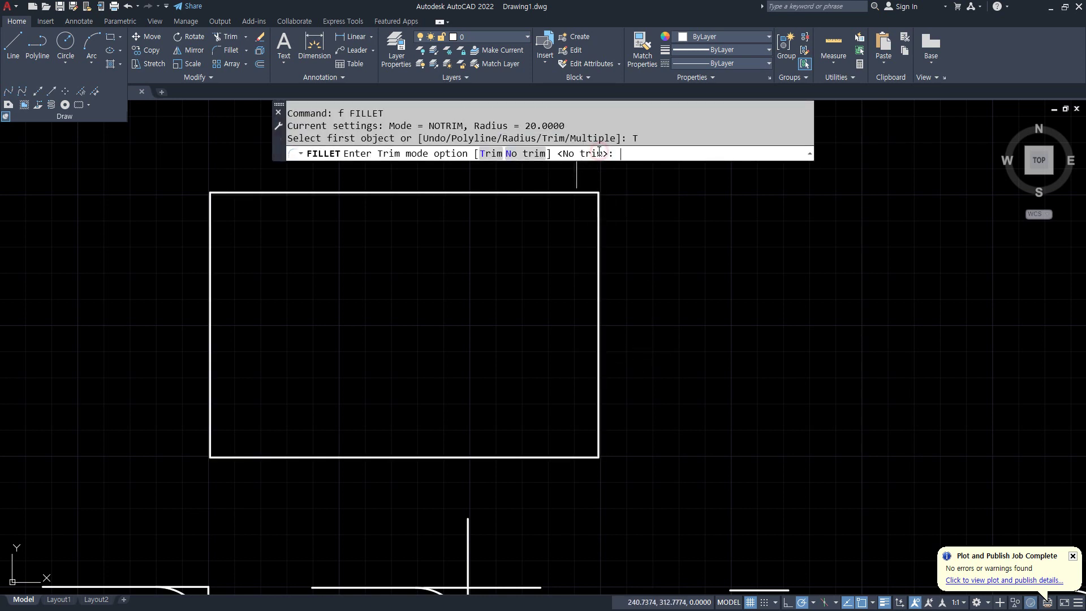
pyautogui.click(491, 154)
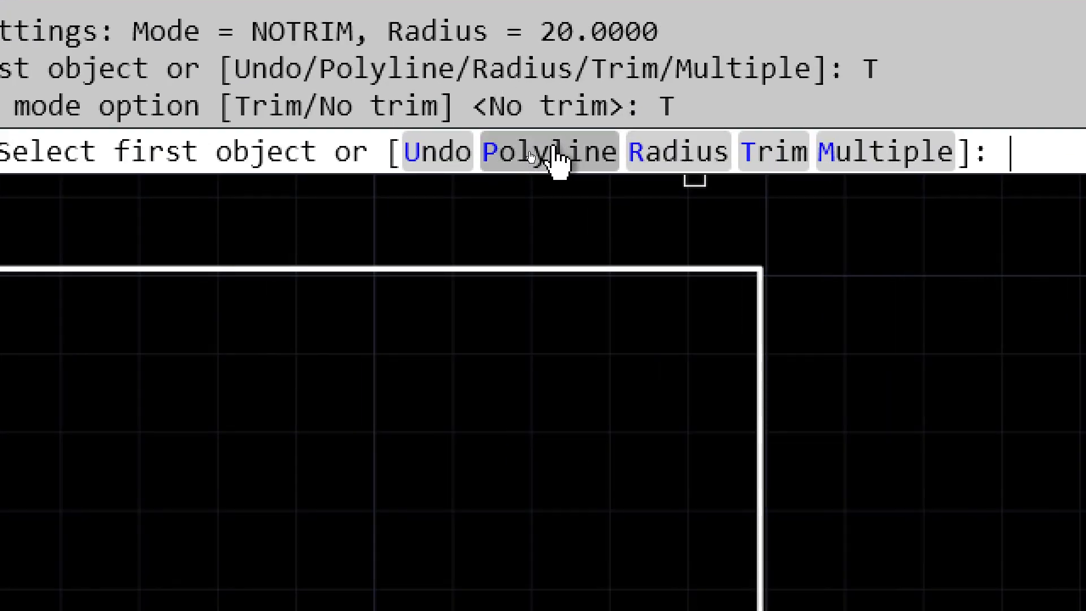
pyautogui.click(552, 153)
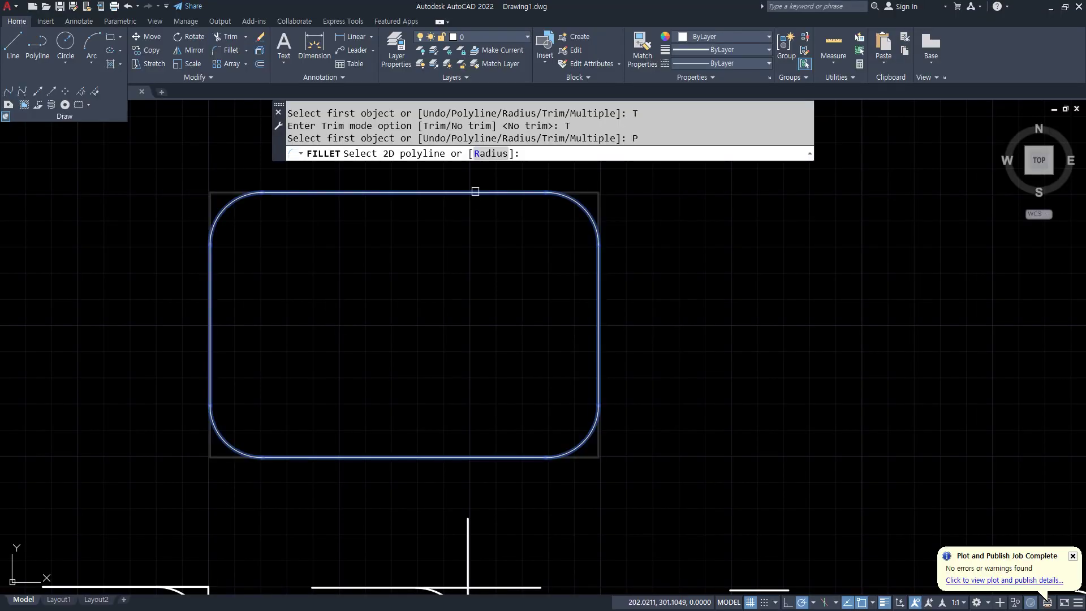
pyautogui.click(475, 190)
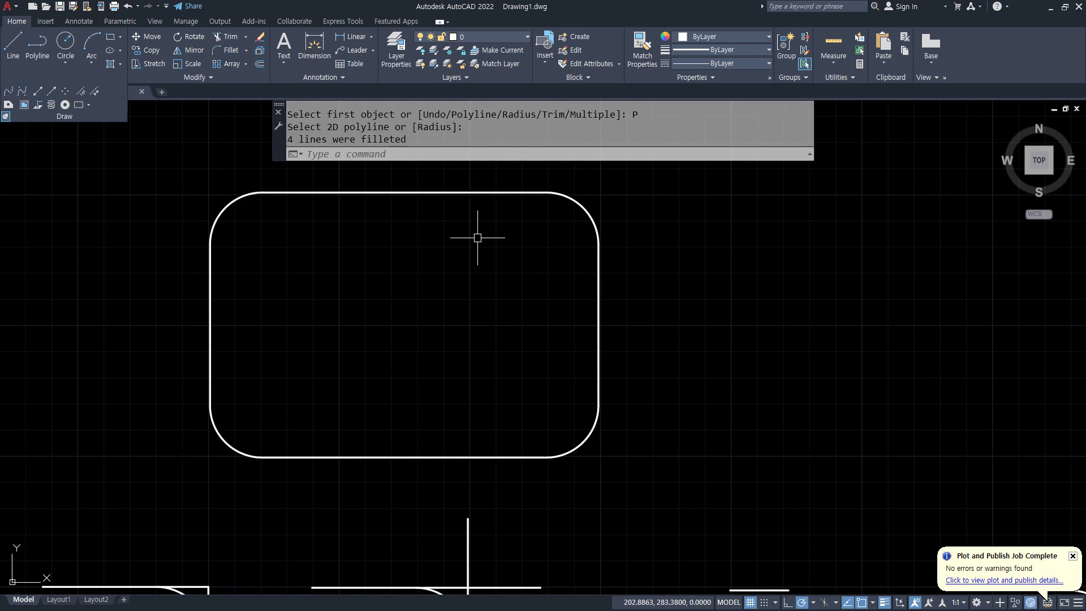
pyautogui.hotkey('ctrl', 'z')
# Set Fillet to Trim mode and round only the rectangle's upper-right corner
pyautogui.write('f')
pyautogui.press('Return')
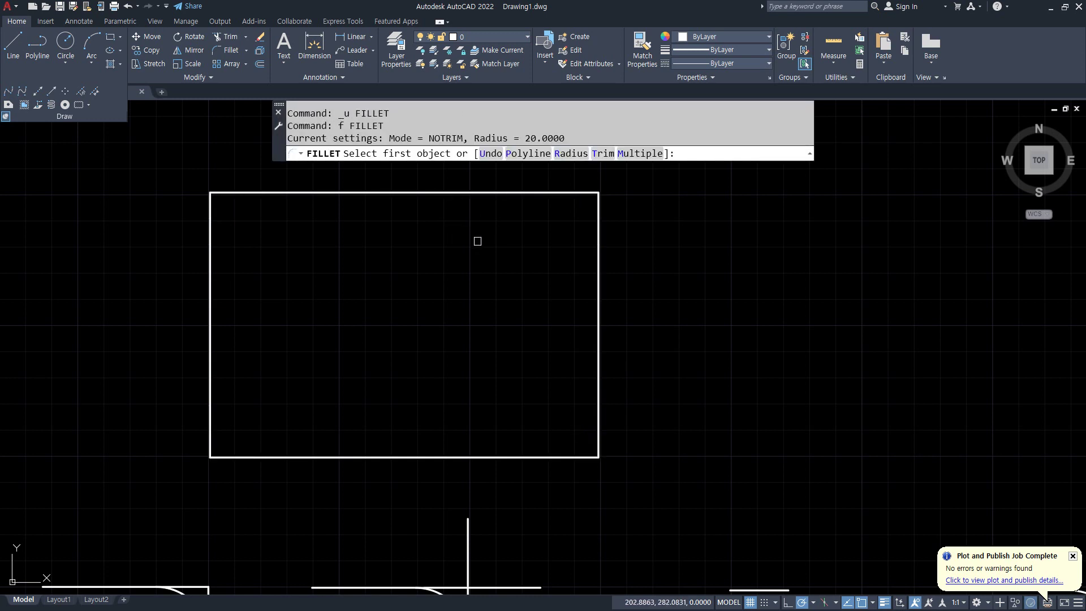
pyautogui.write('t')
pyautogui.press('Return')
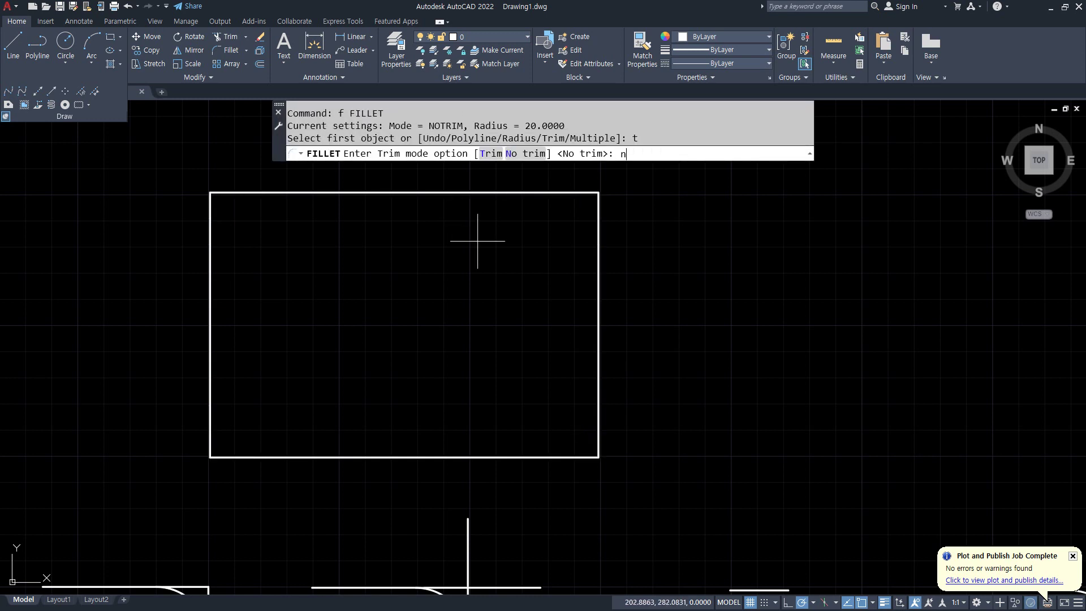
pyautogui.write('t')
pyautogui.press('Return')
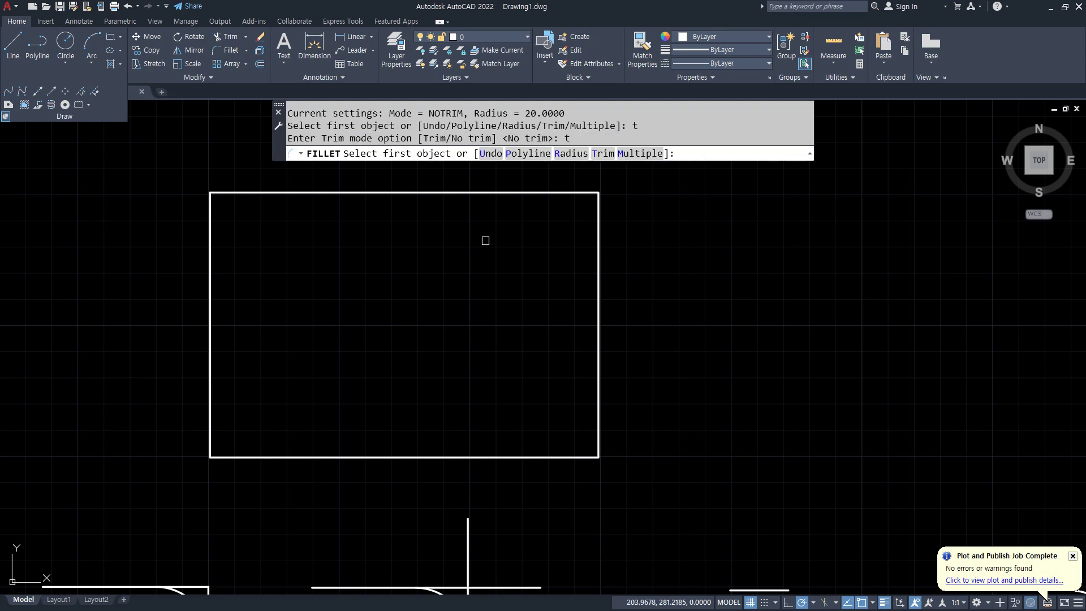
pyautogui.click(532, 193)
pyautogui.click(595, 251)
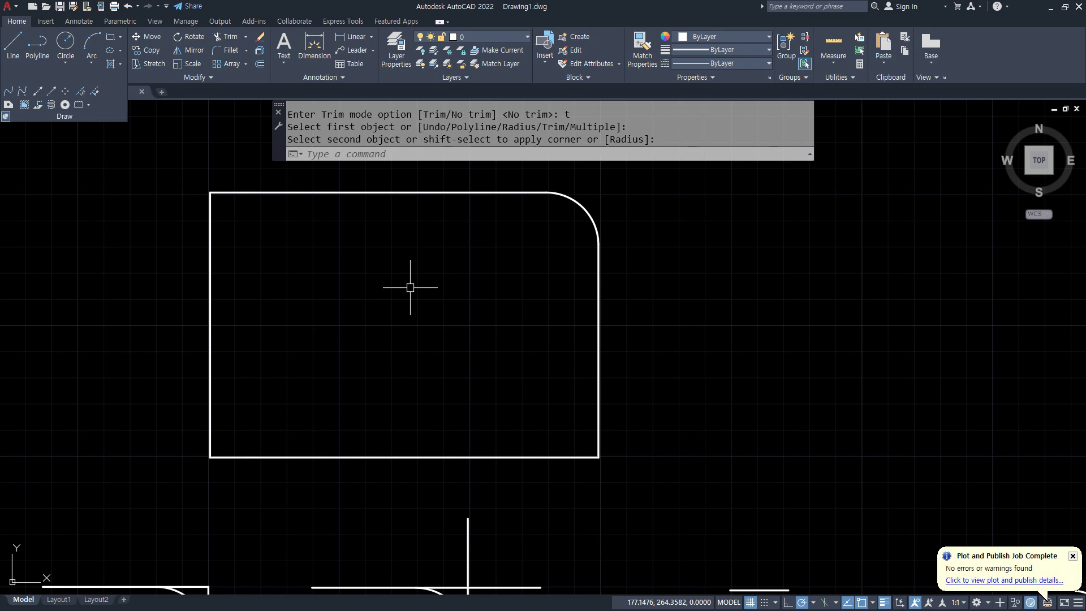
# Fillet the rectangle's remaining corners in one go with the Polyline option
pyautogui.write('f')
pyautogui.press('Return')
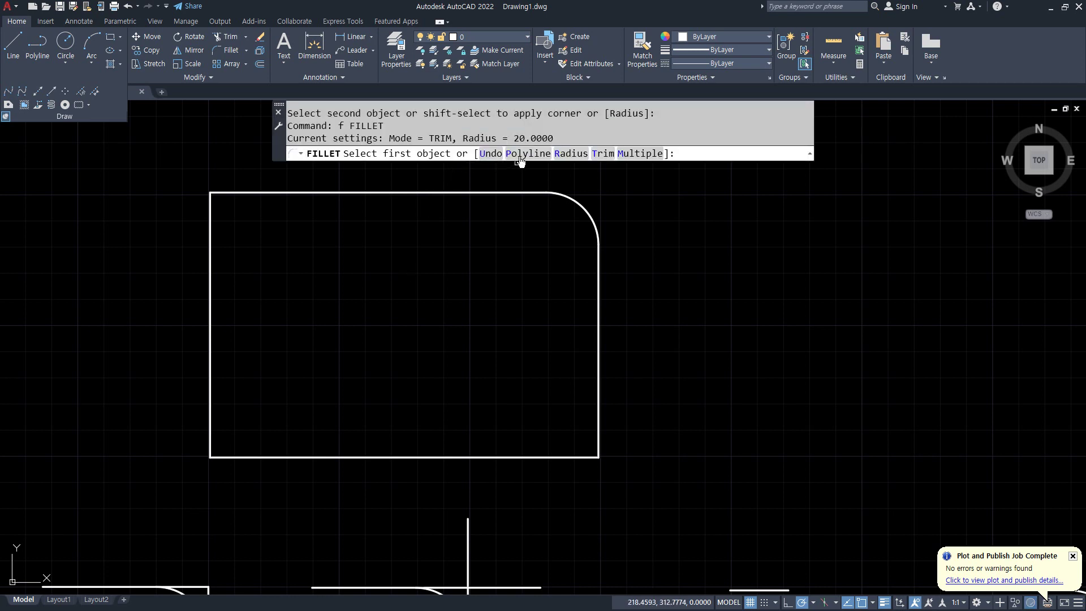
pyautogui.write('P')
pyautogui.press('Return')
pyautogui.click(405, 194)
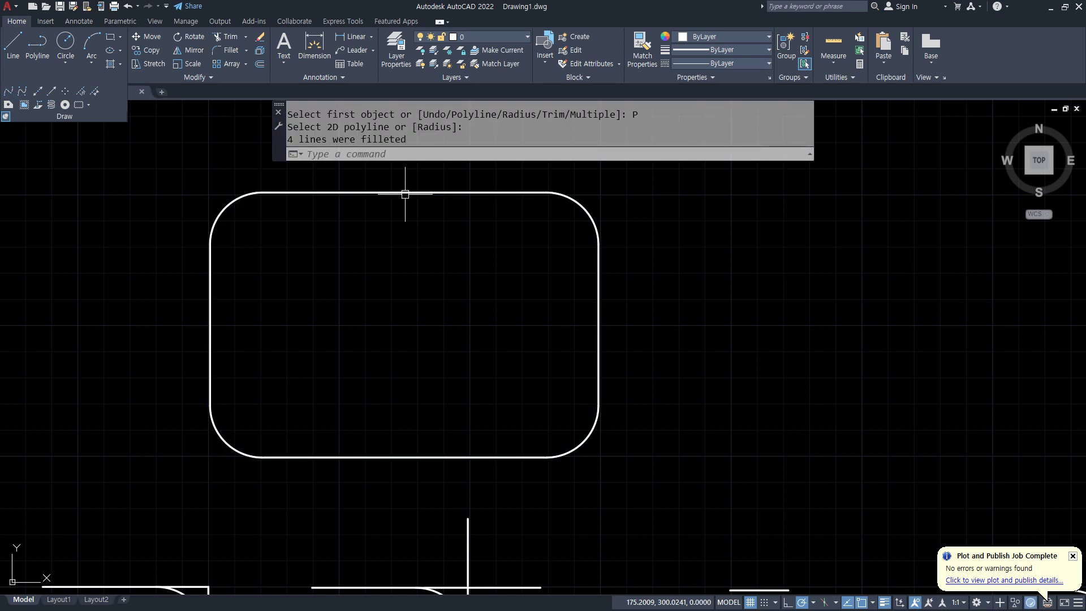
# Draw a second rectangle of similar size beside the first, with a rectangle fillet radius of 20
pyautogui.moveTo(410, 300); pyautogui.dragTo(186, 304, button='middle')
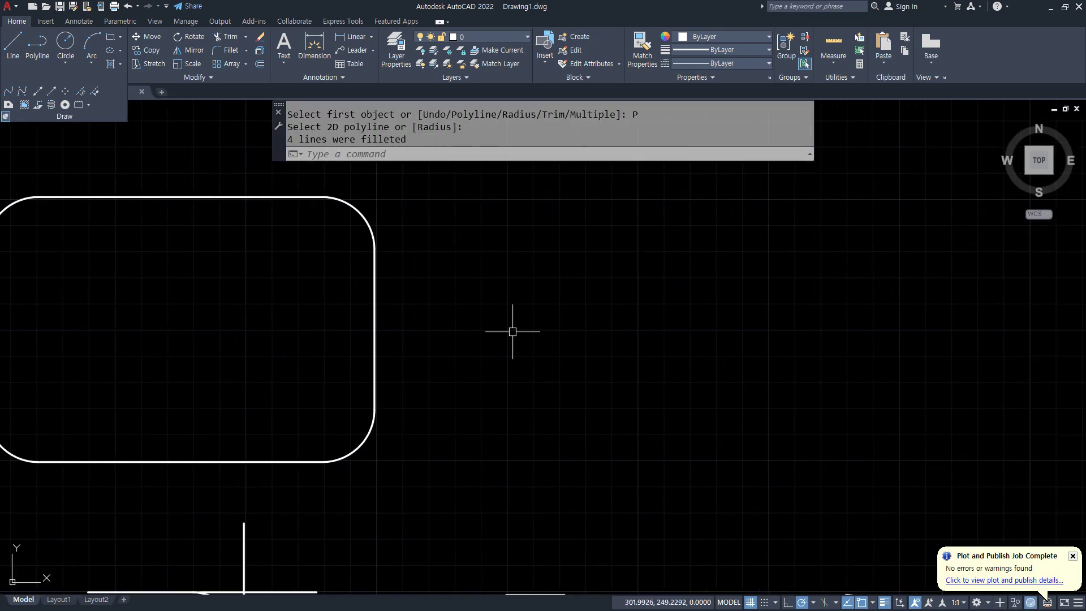
pyautogui.write('rec')
pyautogui.press('Return')
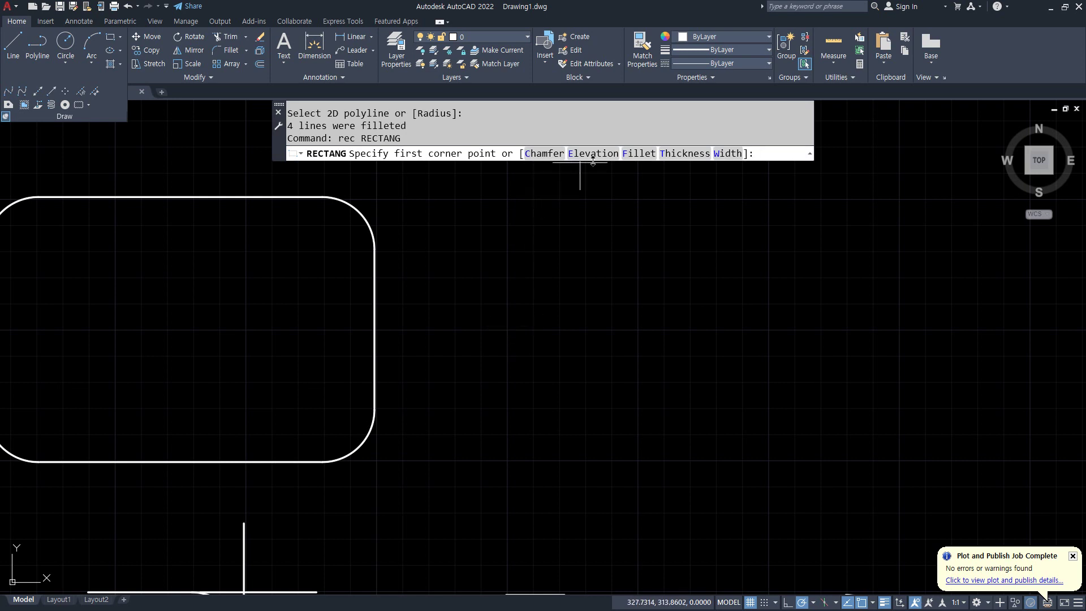
pyautogui.click(642, 154)
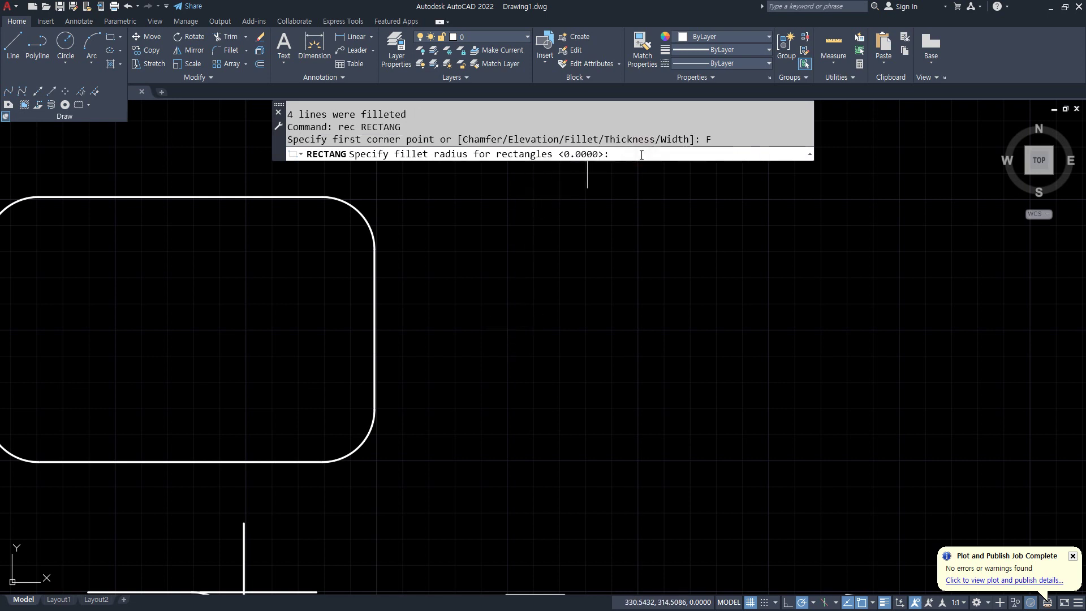
pyautogui.write('20')
pyautogui.press('Return')
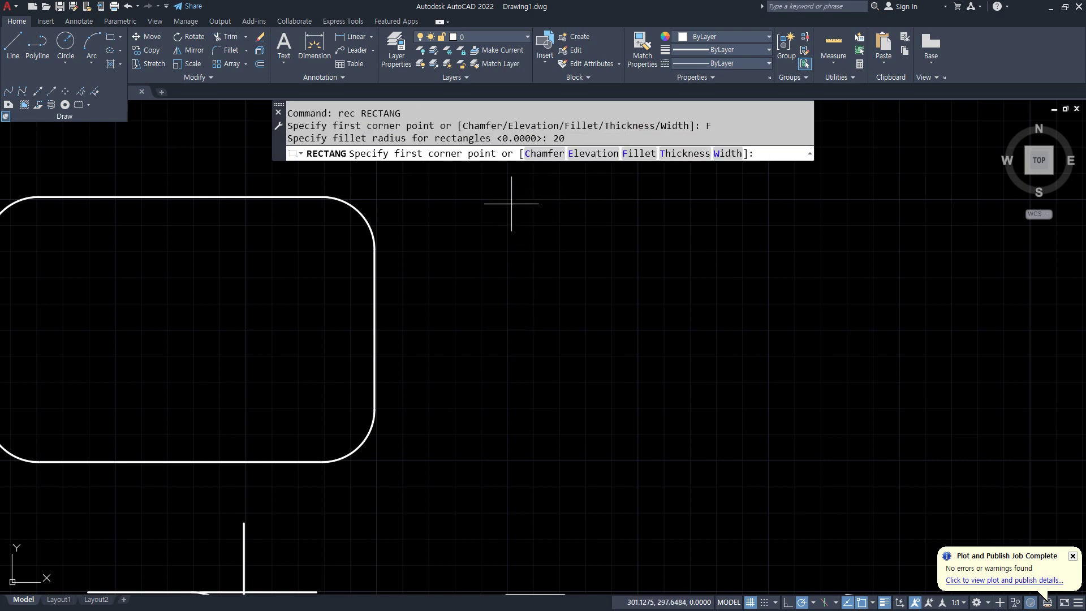
pyautogui.click(511, 198)
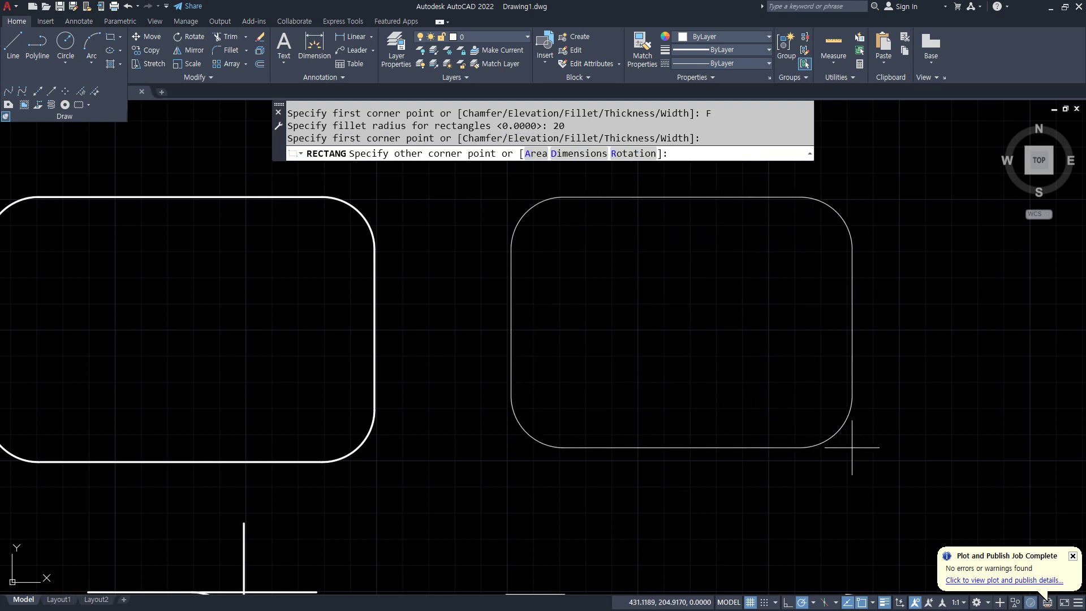
pyautogui.click(898, 464)
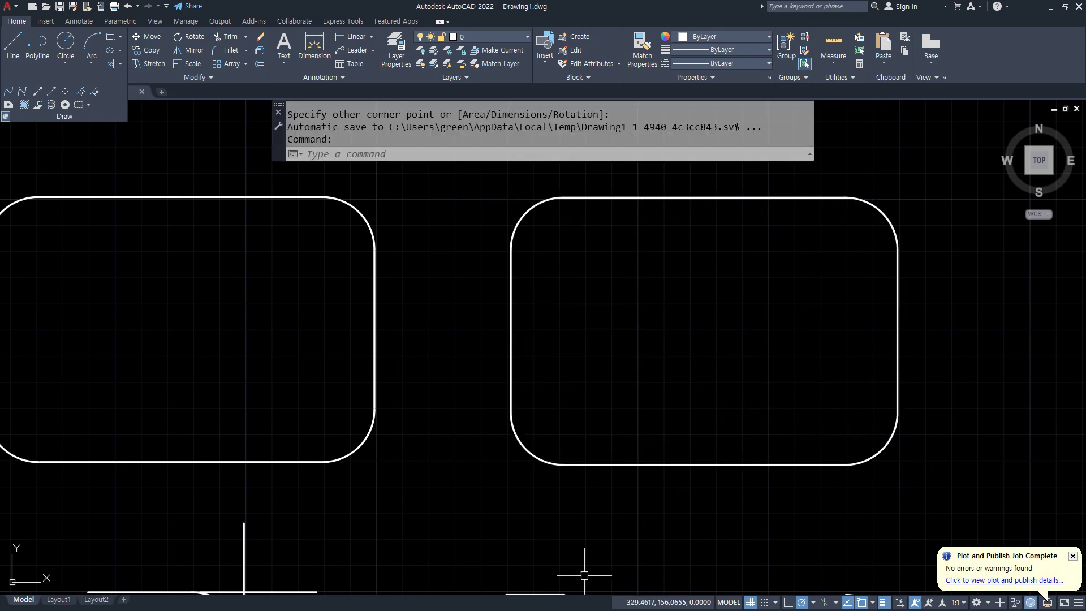
# Draw a third, sharp-cornered rectangle beside the second rounded one, with the rectangle fillet radius set to 0
pyautogui.moveTo(625, 397); pyautogui.dragTo(439, 383, button='middle')
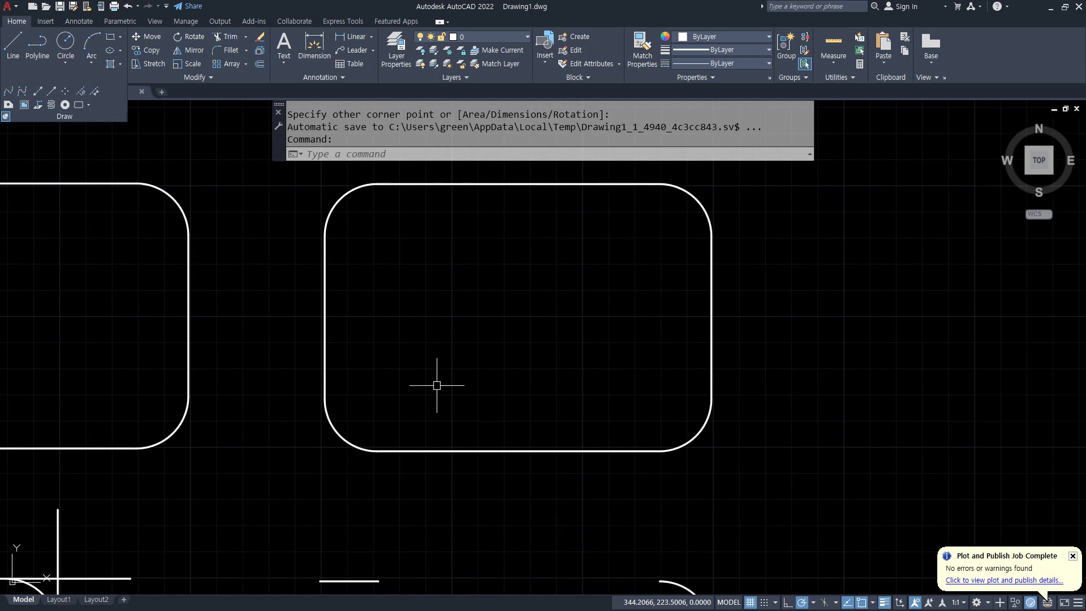
pyautogui.write('rec')
pyautogui.press('Return')
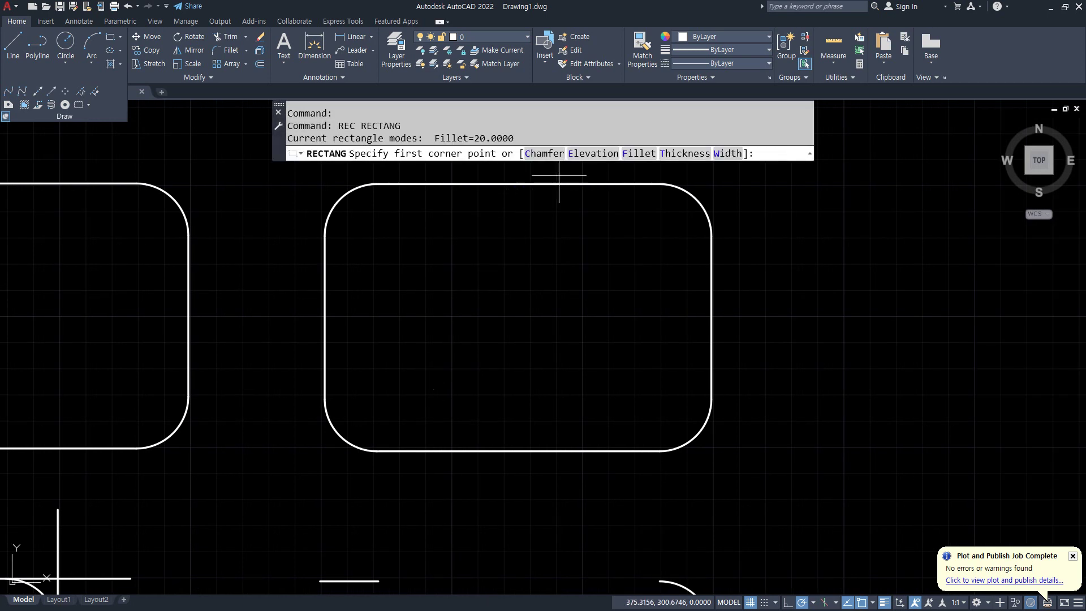
pyautogui.click(634, 155)
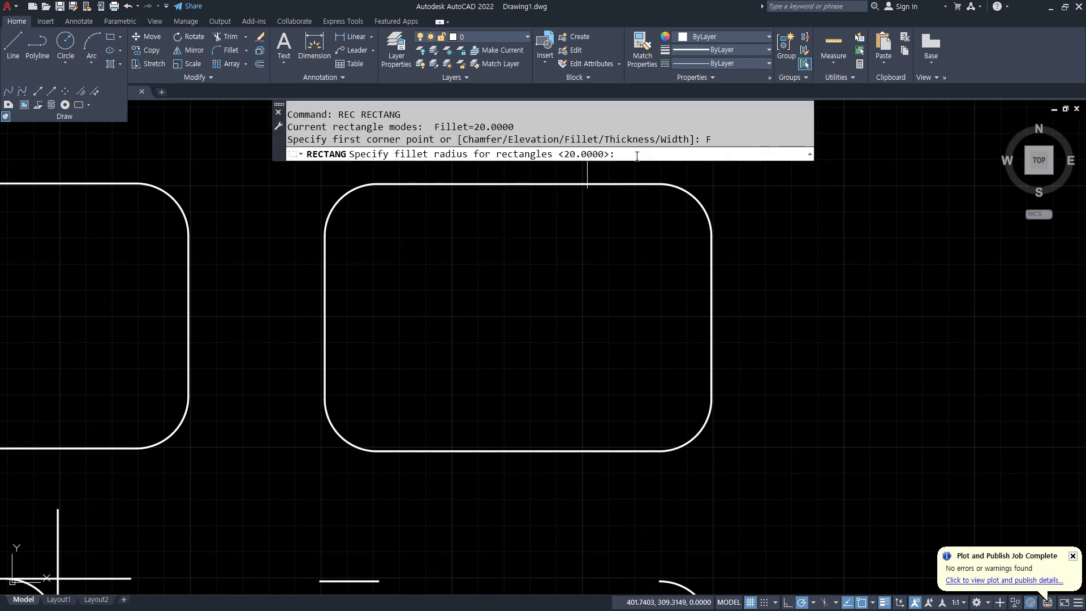
pyautogui.write('0')
pyautogui.press('Return')
pyautogui.moveTo(708, 235); pyautogui.dragTo(427, 241, button='middle')
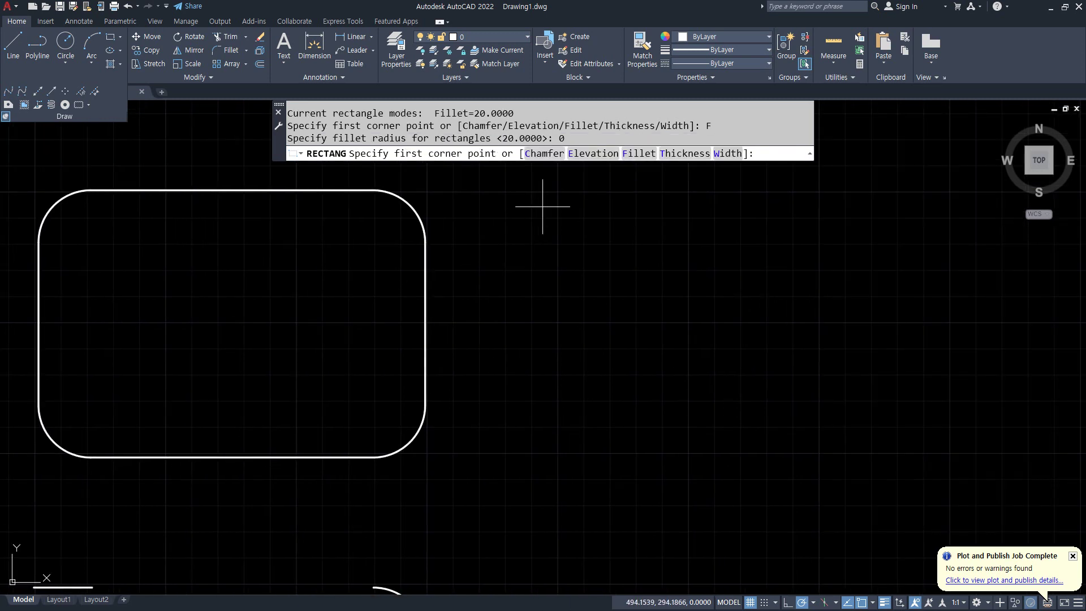
pyautogui.click(559, 188)
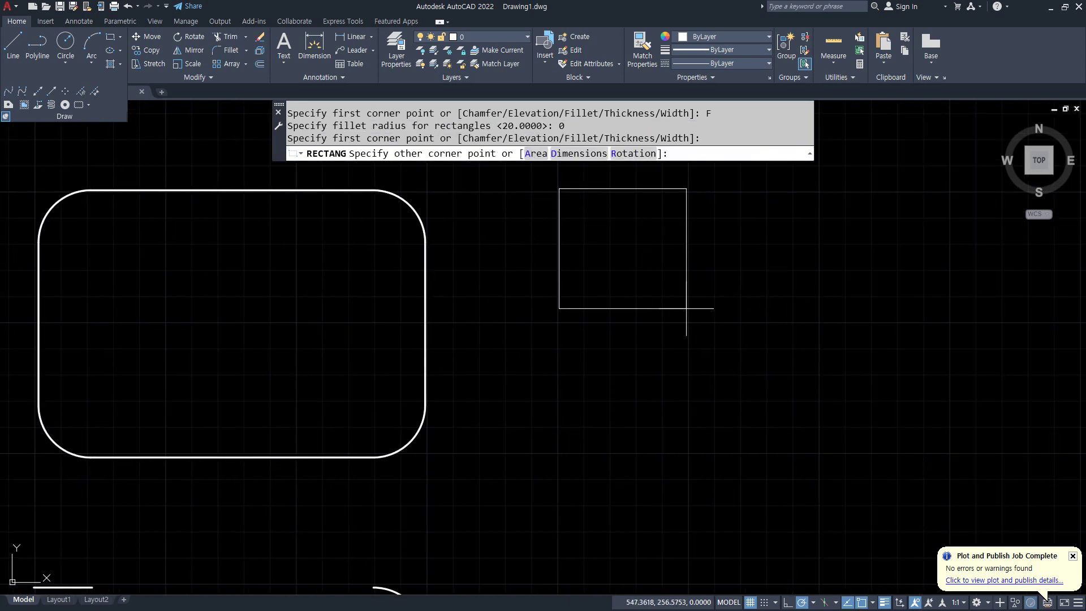
pyautogui.click(948, 453)
pyautogui.scroll(-2, 221, 346)
pyautogui.moveTo(223, 346); pyautogui.dragTo(441, 332, button='middle')
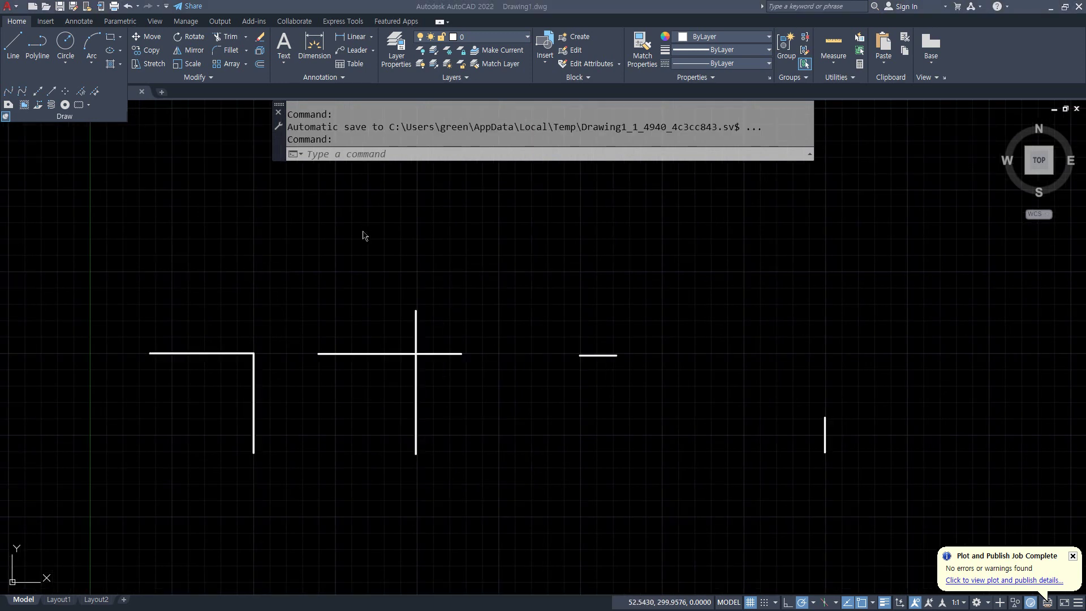
pyautogui.click(366, 225)
pyautogui.hotkey('ctrl', '2')
pyautogui.moveTo(192, 209)
pyautogui.mouseDown()
pyautogui.moveTo(360, 210)
pyautogui.moveTo(437, 287)
pyautogui.moveTo(448, 512)
pyautogui.mouseUp()
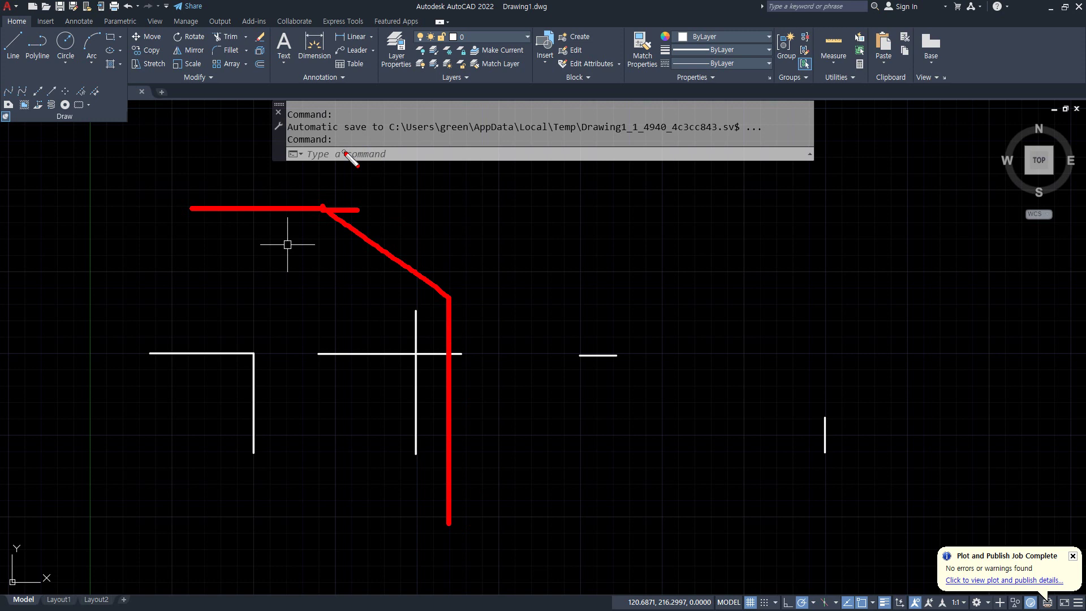
pyautogui.moveTo(454, 283); pyautogui.dragTo(453, 101)
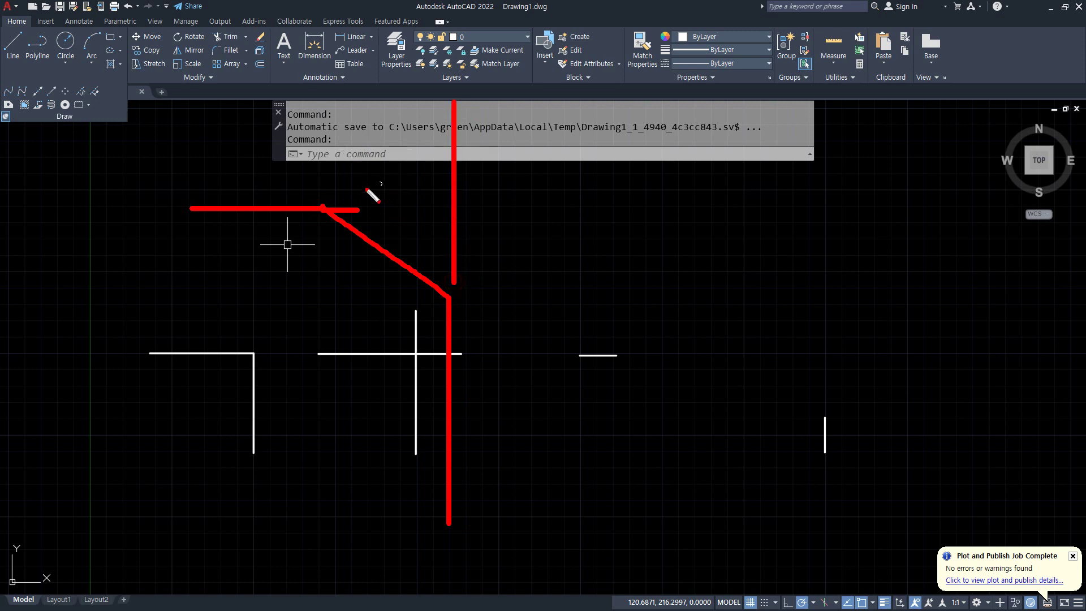
pyautogui.moveTo(324, 208); pyautogui.dragTo(323, 91)
pyautogui.moveTo(450, 123); pyautogui.dragTo(324, 124)
pyautogui.moveTo(389, 87)
pyautogui.mouseDown()
pyautogui.moveTo(390, 55)
pyautogui.moveTo(409, 75)
pyautogui.mouseUp()
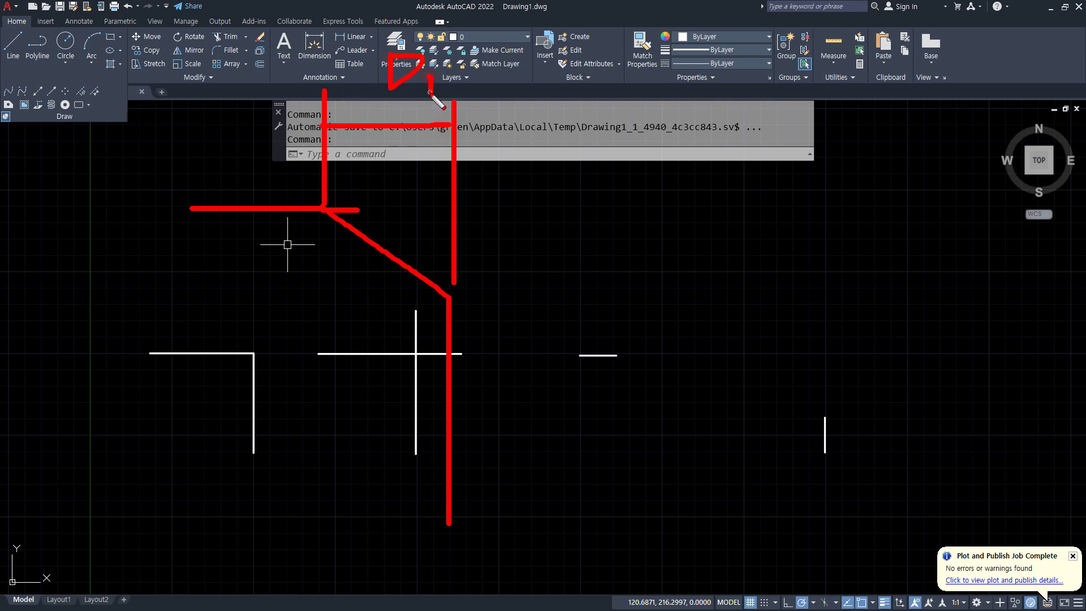
pyautogui.moveTo(349, 208); pyautogui.dragTo(568, 209)
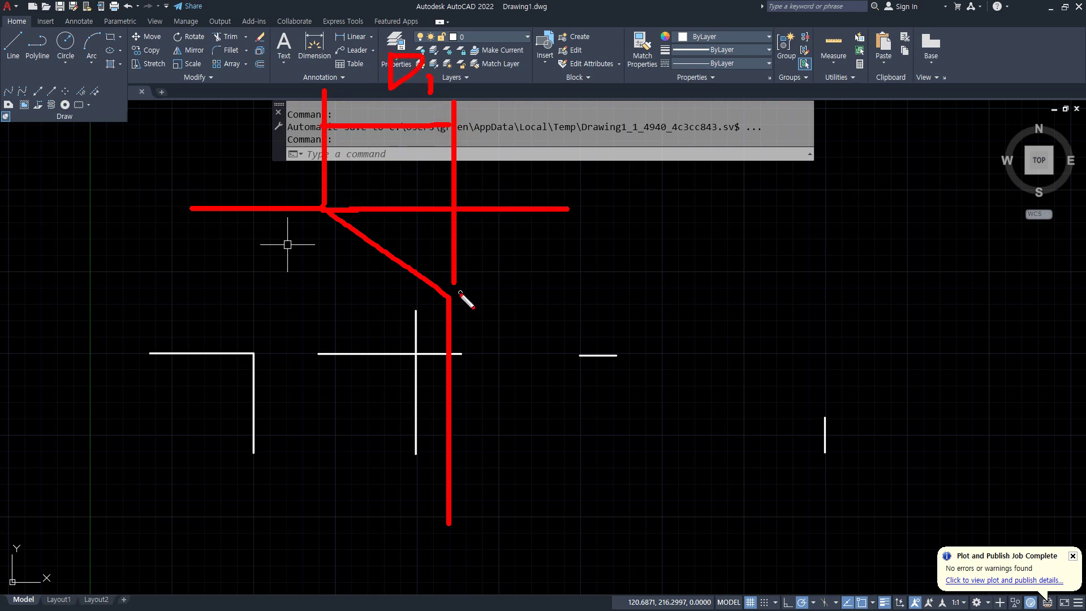
pyautogui.moveTo(457, 294); pyautogui.dragTo(564, 293)
pyautogui.moveTo(538, 217)
pyautogui.mouseDown()
pyautogui.moveTo(535, 279)
pyautogui.moveTo(567, 243)
pyautogui.moveTo(582, 256)
pyautogui.moveTo(644, 259)
pyautogui.mouseUp()
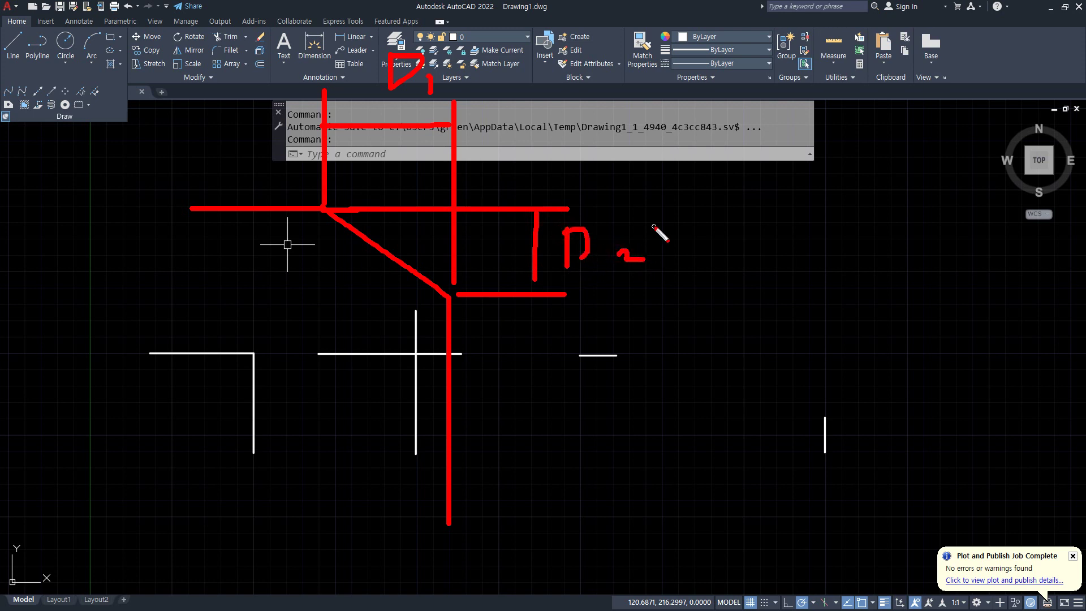
pyautogui.press('Escape')
pyautogui.moveTo(207, 190)
pyautogui.mouseDown()
pyautogui.moveTo(310, 190)
pyautogui.moveTo(407, 262)
pyautogui.moveTo(416, 584)
pyautogui.mouseUp()
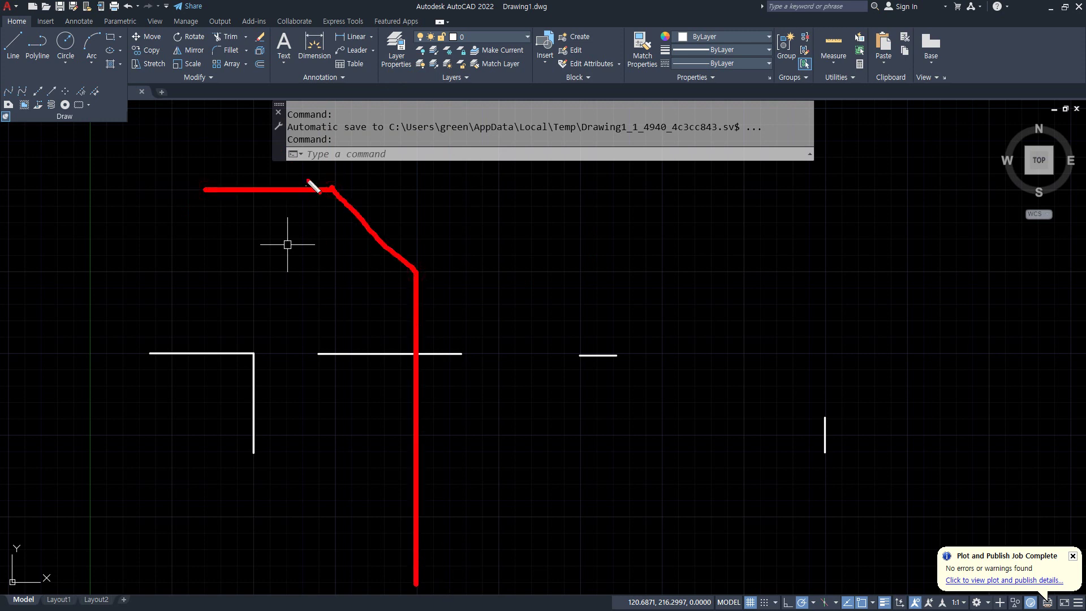
pyautogui.moveTo(416, 260); pyautogui.dragTo(416, 136)
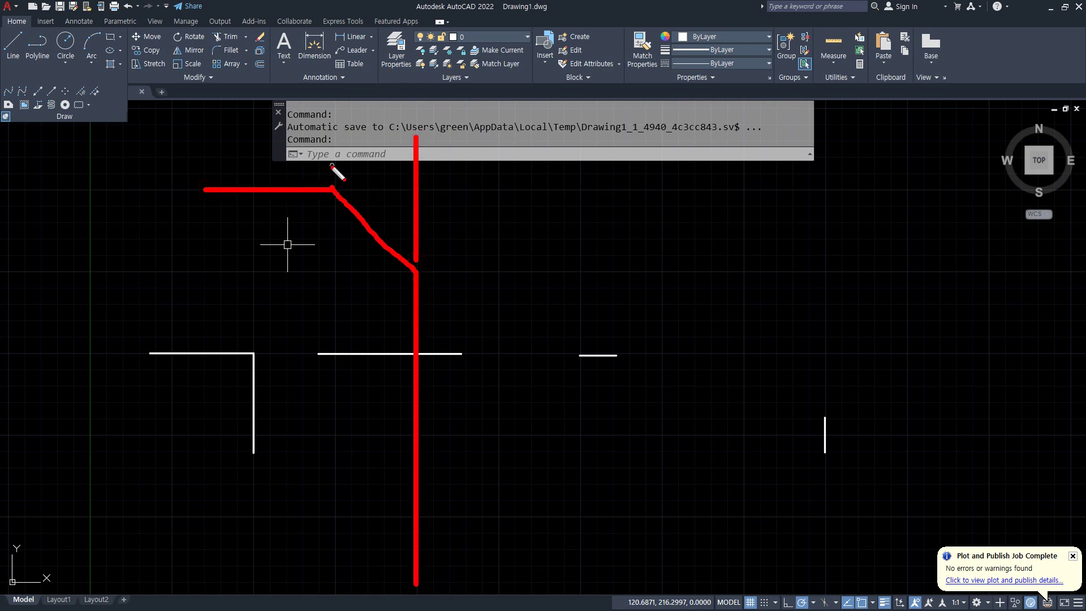
pyautogui.moveTo(330, 177); pyautogui.dragTo(330, 136)
pyautogui.moveTo(405, 148); pyautogui.dragTo(317, 148)
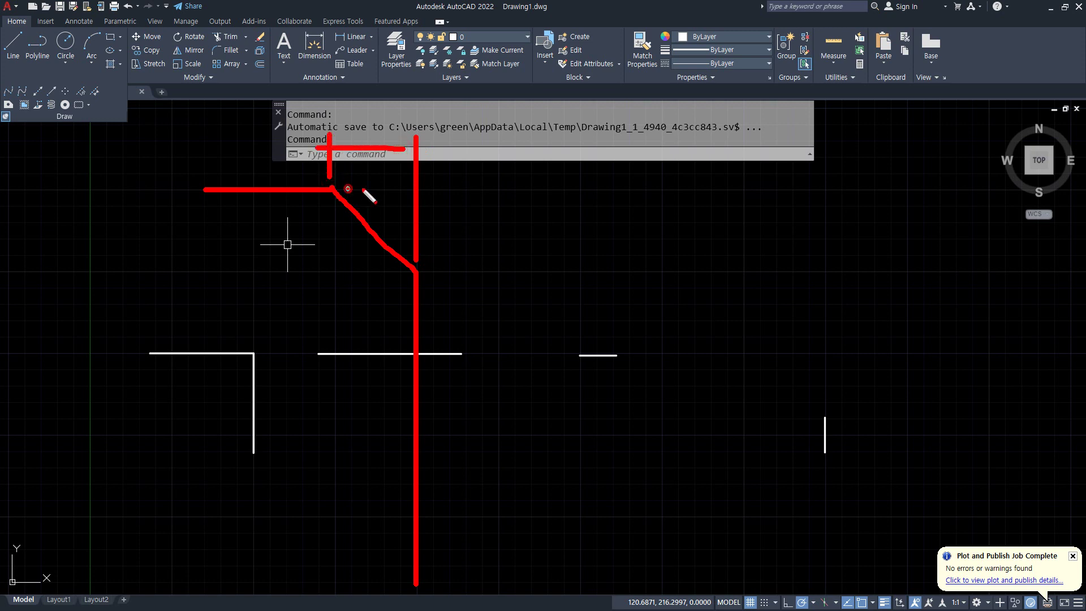
pyautogui.moveTo(347, 189); pyautogui.dragTo(573, 189)
pyautogui.moveTo(427, 279); pyautogui.dragTo(578, 426)
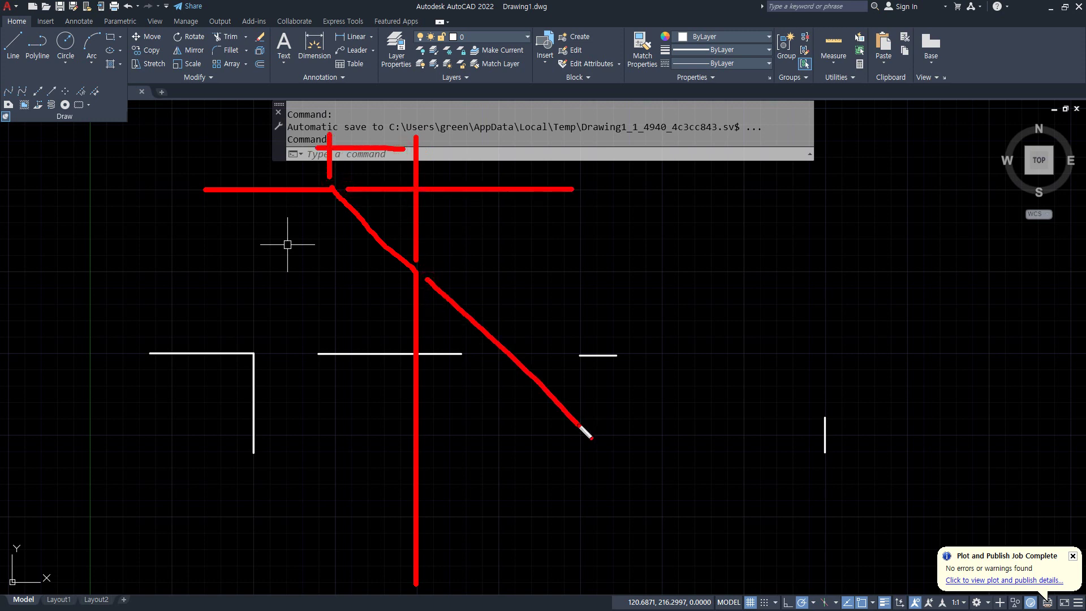
pyautogui.moveTo(525, 199)
pyautogui.mouseDown()
pyautogui.moveTo(493, 293)
pyautogui.moveTo(513, 295)
pyautogui.mouseUp()
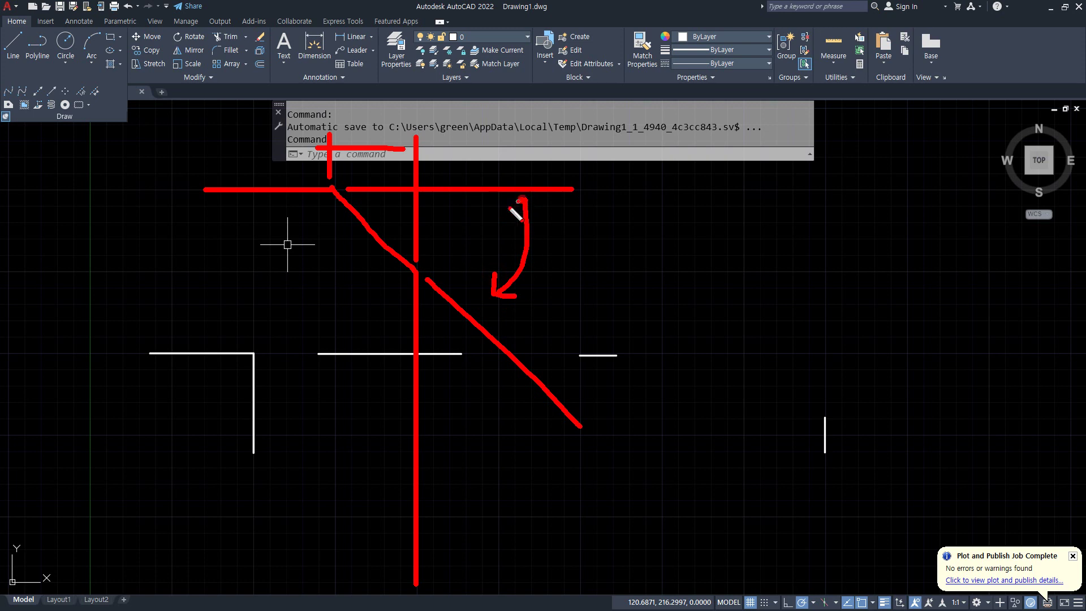
pyautogui.moveTo(508, 207); pyautogui.dragTo(550, 201)
pyautogui.press('Escape')
# Chamfer the corner of the first pair of lines with both chamfer distances set to 10
pyautogui.write('CHA')
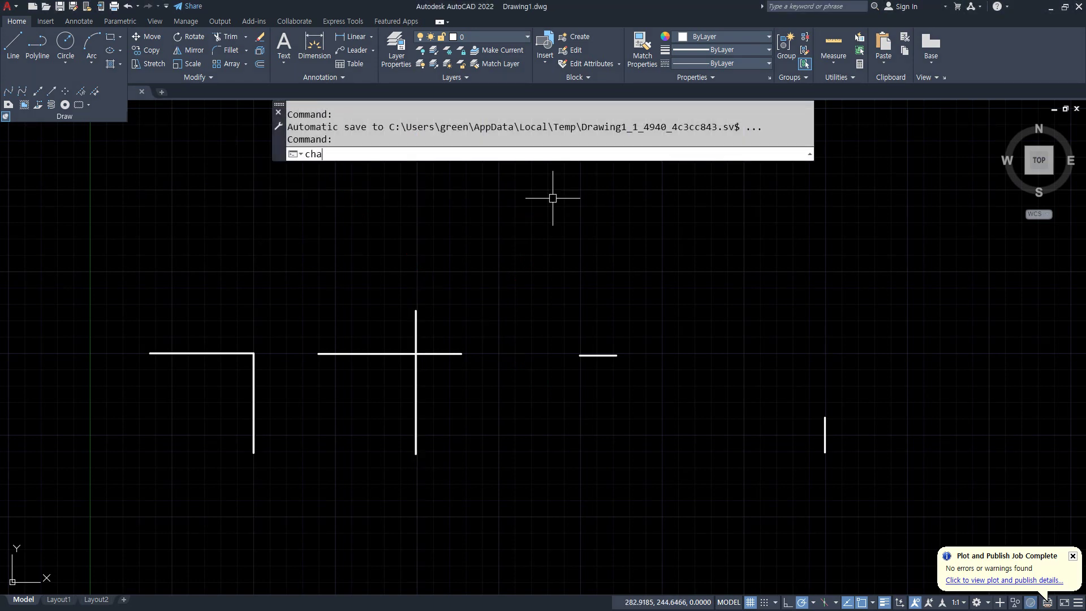
pyautogui.press('Return')
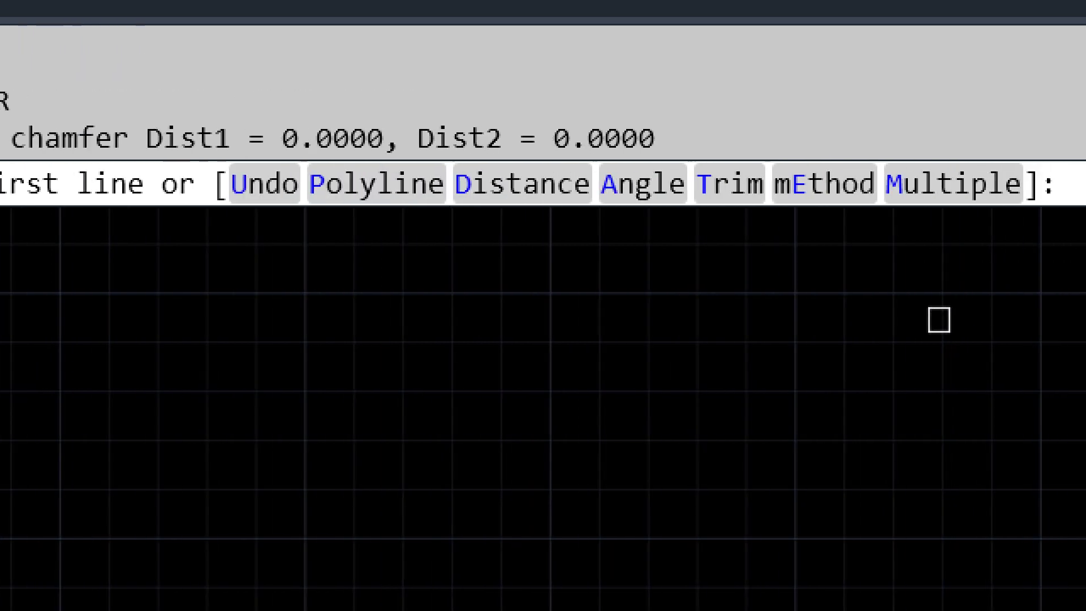
pyautogui.click(519, 189)
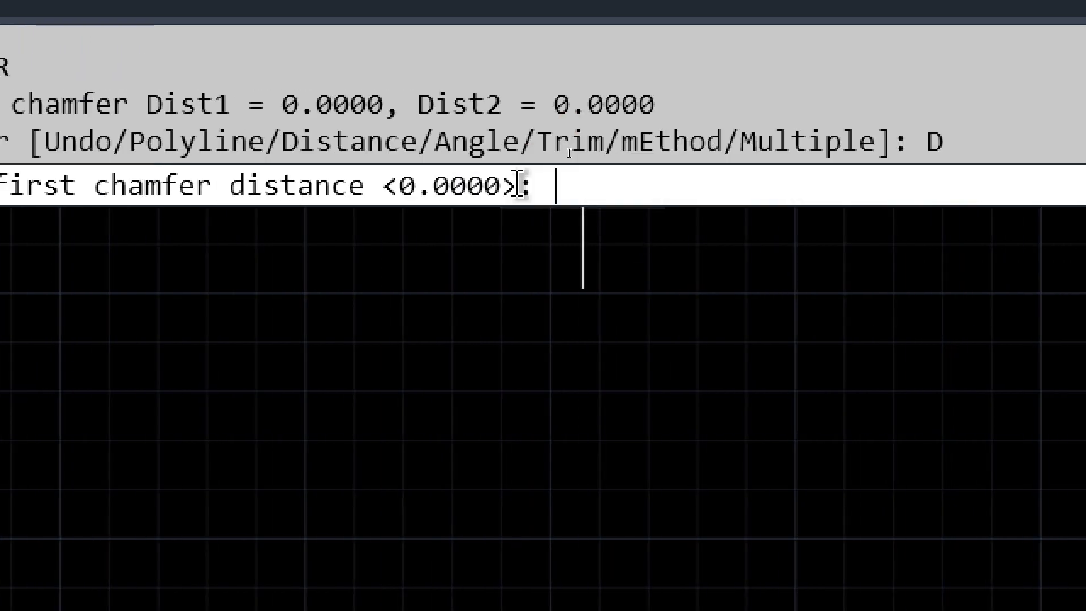
pyautogui.write('10')
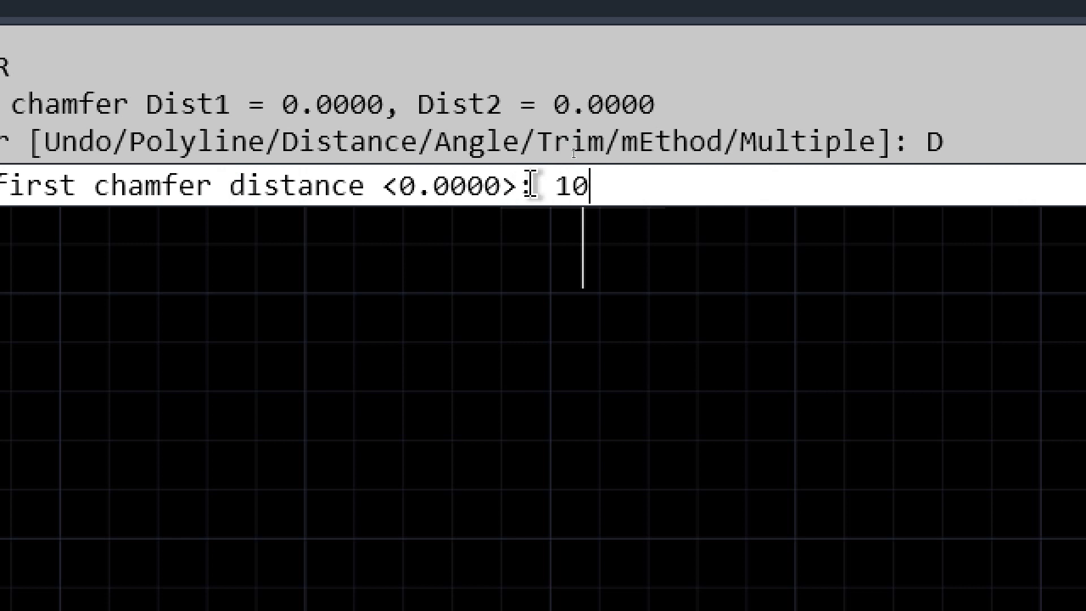
pyautogui.press('Return')
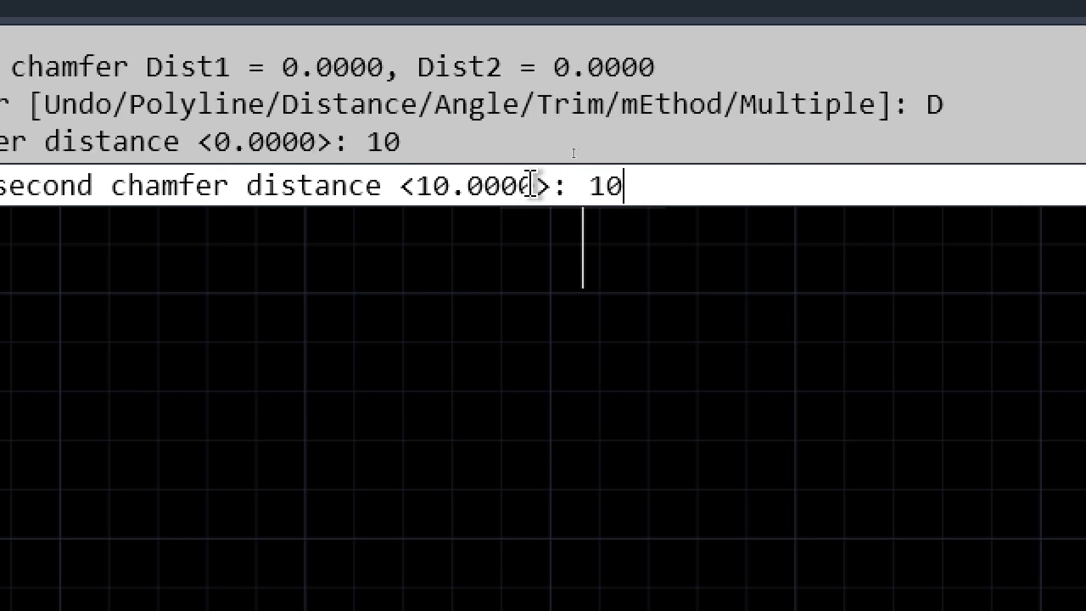
pyautogui.write('10')
pyautogui.press('Return')
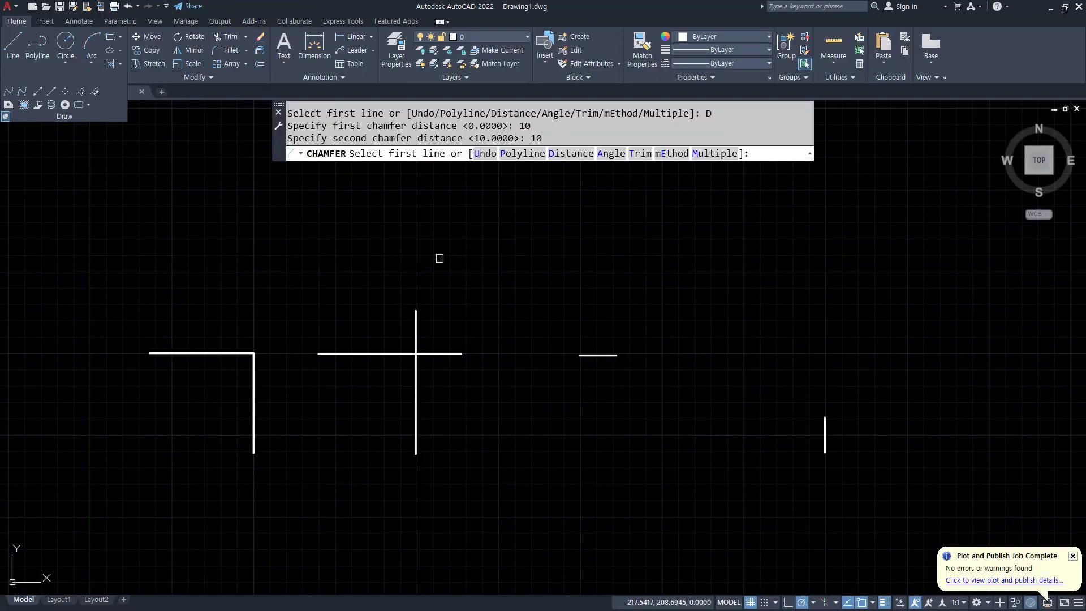
pyautogui.scroll(5, 248, 375)
pyautogui.click(194, 289)
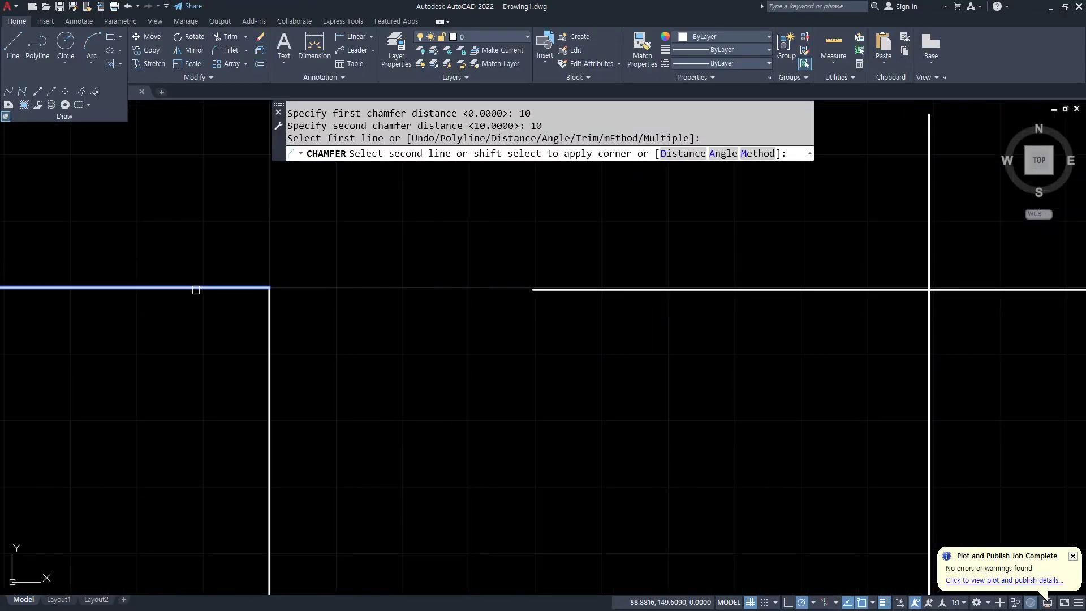
pyautogui.click(268, 364)
pyautogui.moveTo(270, 287); pyautogui.dragTo(156, 264)
pyautogui.moveTo(148, 256)
pyautogui.mouseDown()
pyautogui.moveTo(154, 241)
pyautogui.moveTo(164, 277)
pyautogui.mouseUp()
pyautogui.moveTo(295, 300); pyautogui.dragTo(296, 401)
pyautogui.moveTo(290, 376); pyautogui.dragTo(311, 409)
pyautogui.press('Escape')
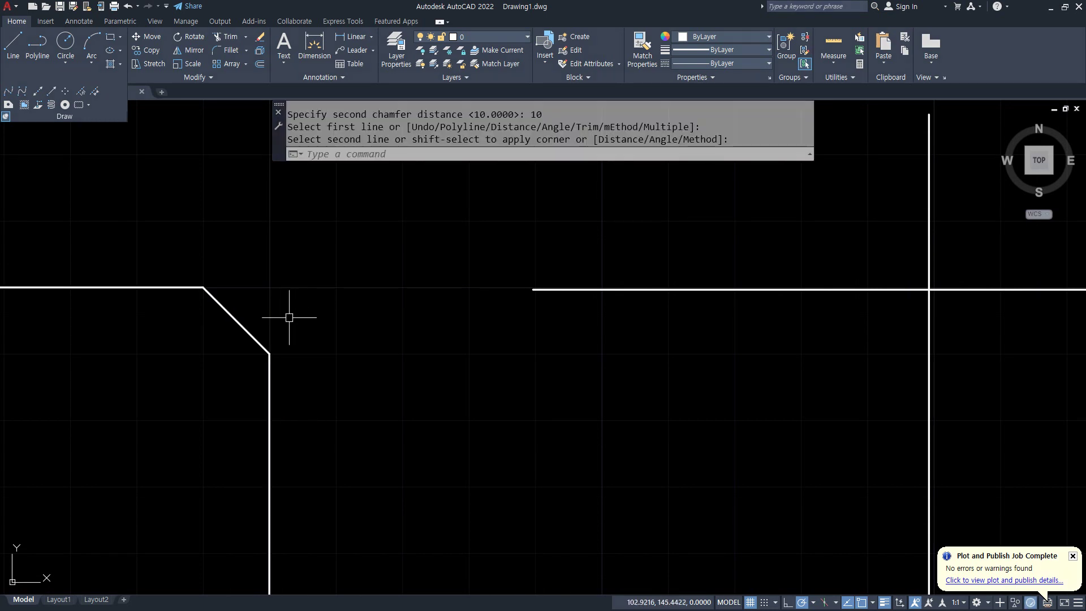
# Chamfer the crossing lines with the same distances, keeping the left part of the horizontal and the lower part of the vertical
pyautogui.scroll(-2, 469, 338)
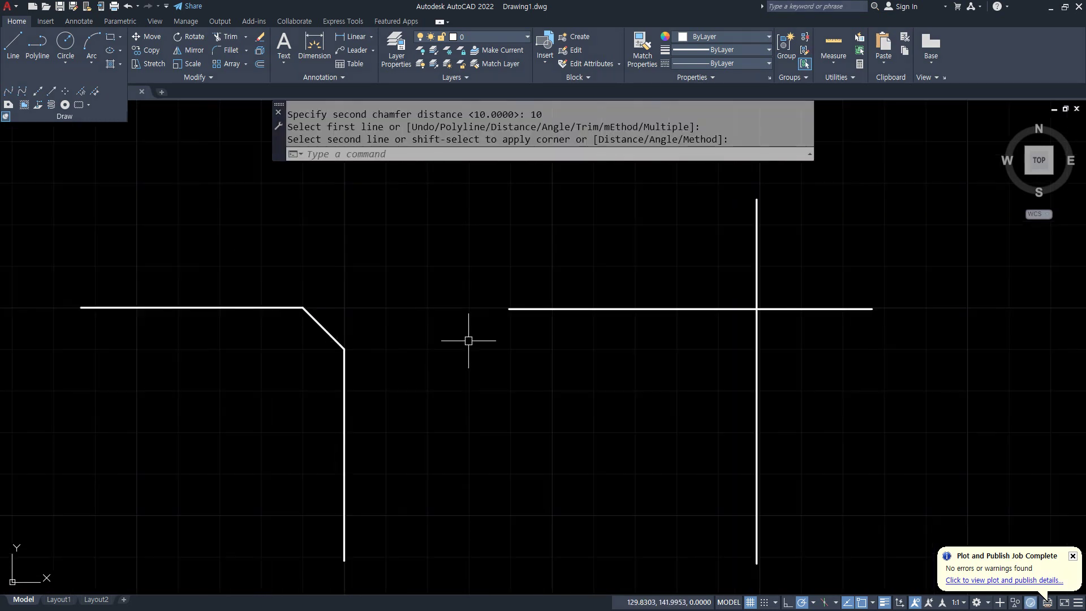
pyautogui.moveTo(555, 345); pyautogui.dragTo(247, 337, button='middle')
pyautogui.press('space')
pyautogui.click(347, 301)
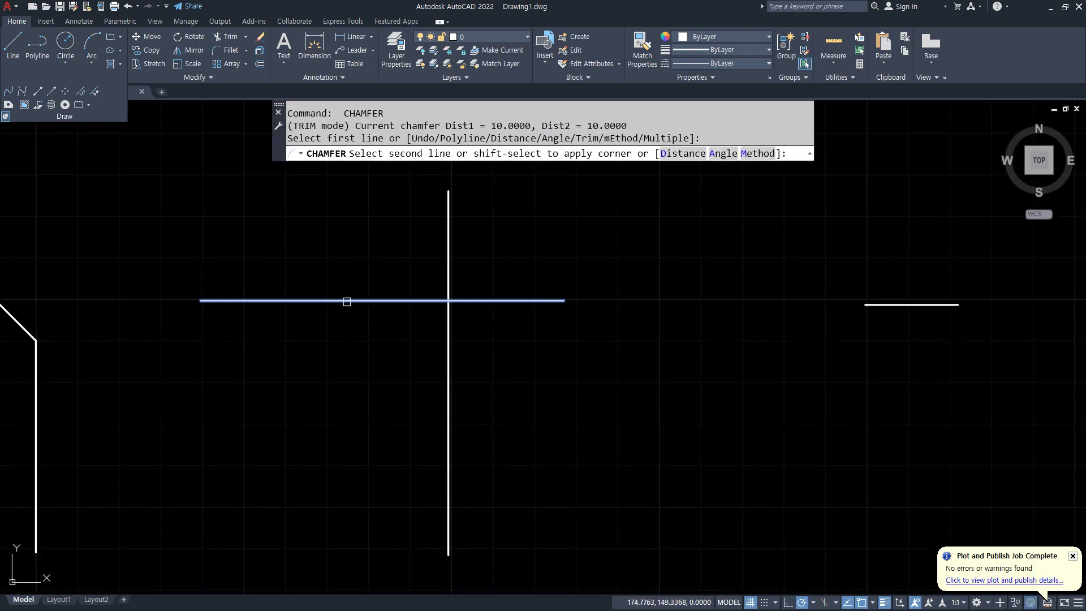
pyautogui.click(442, 396)
# Join the two separated short lines with a chamfer using the same distances
pyautogui.moveTo(773, 400); pyautogui.dragTo(68, 366, button='middle')
pyautogui.press('space')
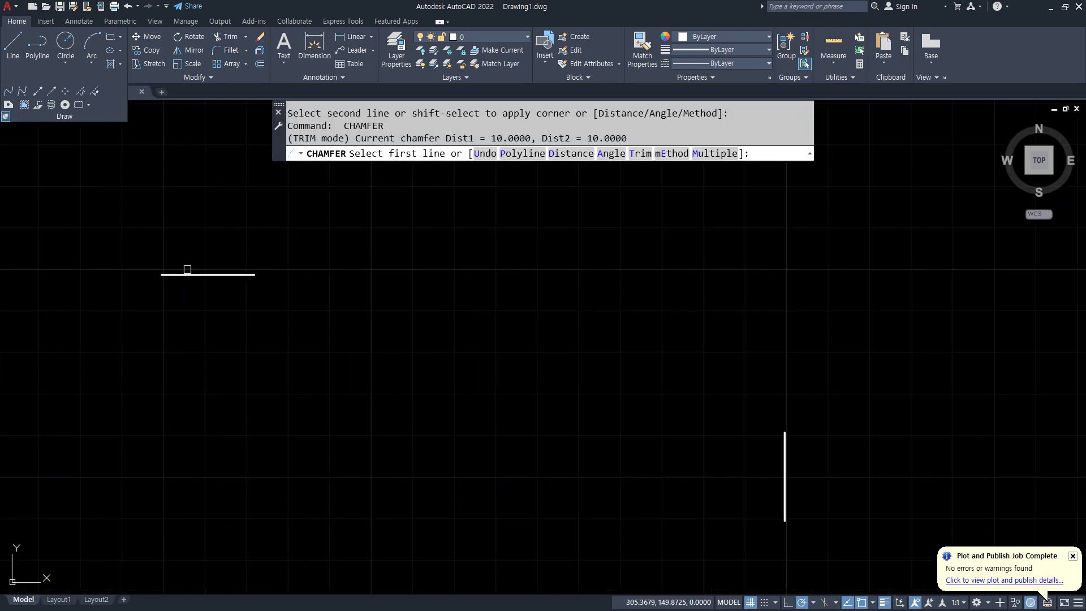
pyautogui.click(228, 277)
pyautogui.click(783, 445)
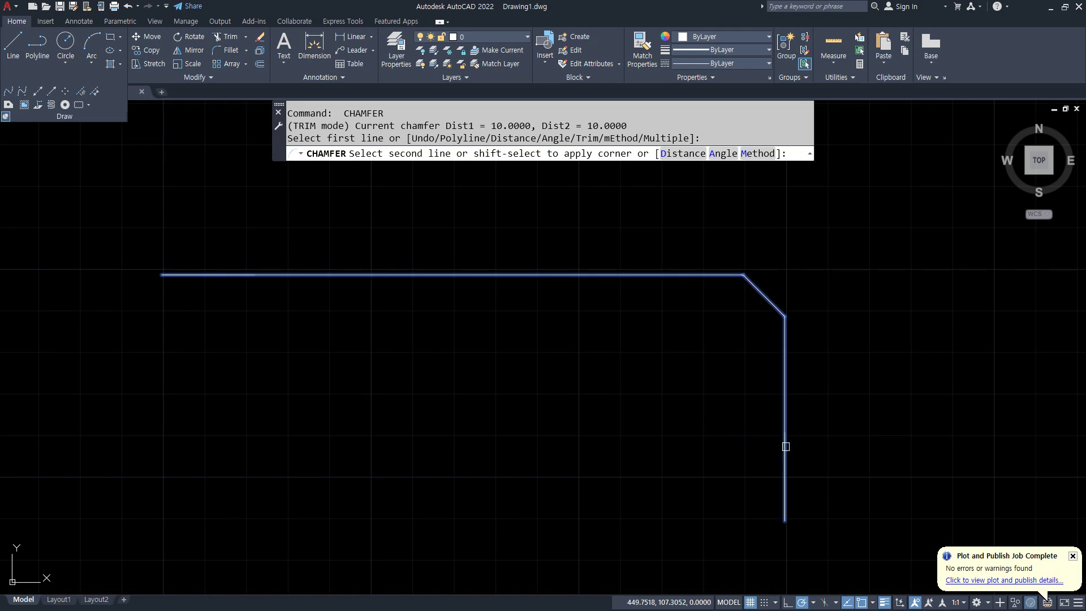
pyautogui.scroll(-4, 360, 430)
pyautogui.moveTo(261, 413); pyautogui.dragTo(502, 380, button='middle')
pyautogui.scroll(-2, 501, 381)
pyautogui.scroll(2, 473, 375)
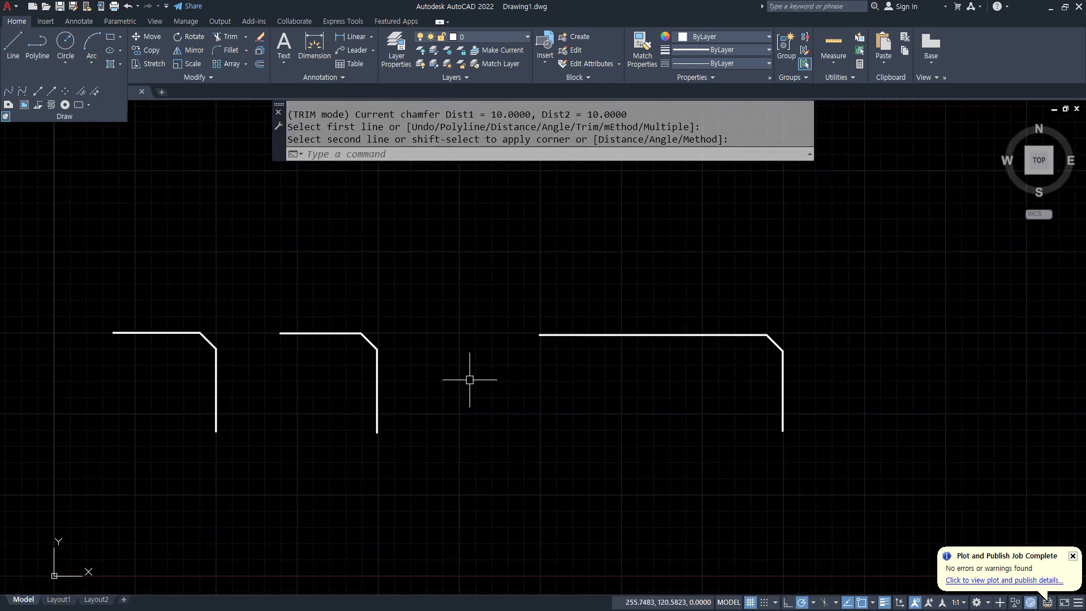
# Undo the chamfers on all three pairs of lines
pyautogui.hotkey('ctrl', 'z')
pyautogui.hotkey('ctrl', 'z')
pyautogui.hotkey('ctrl', 'z')
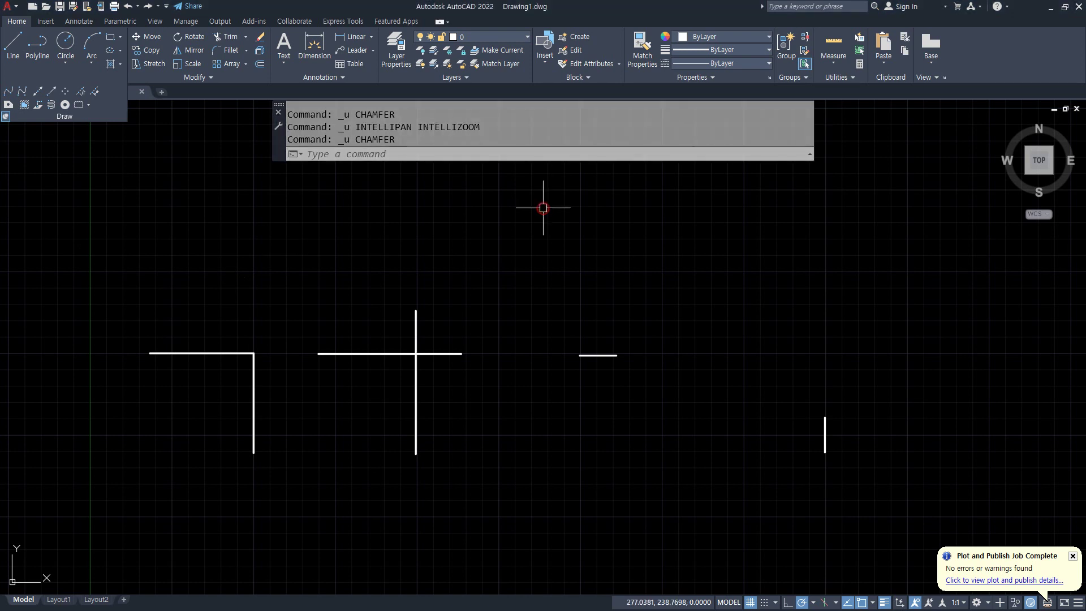
# Set up an Angle-option chamfer with a length of 20 on the first line and an angle of 60
pyautogui.write('cha')
pyautogui.press('Return')
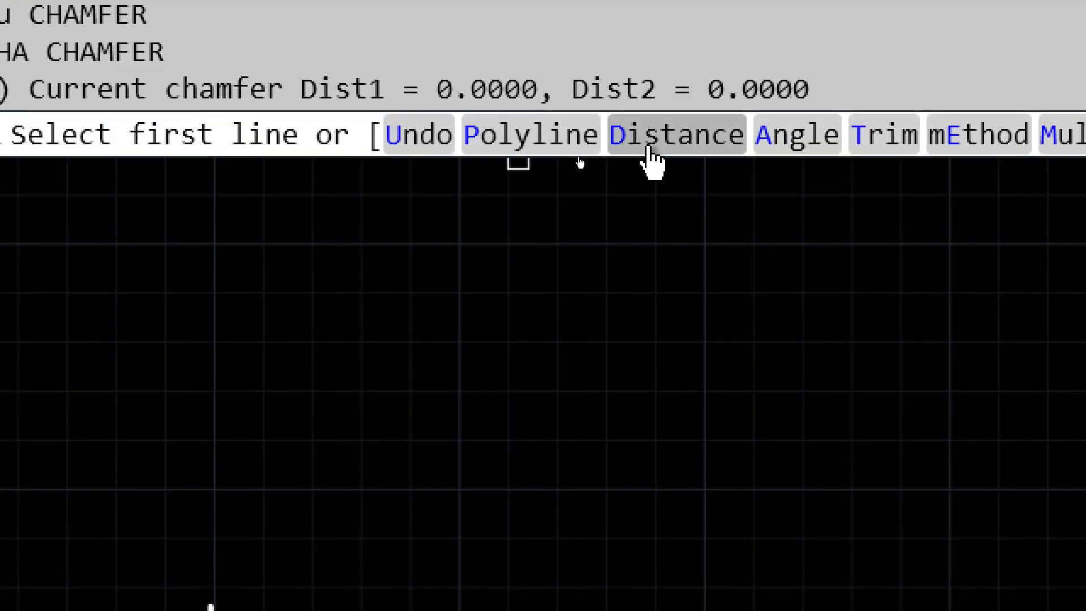
pyautogui.click(799, 141)
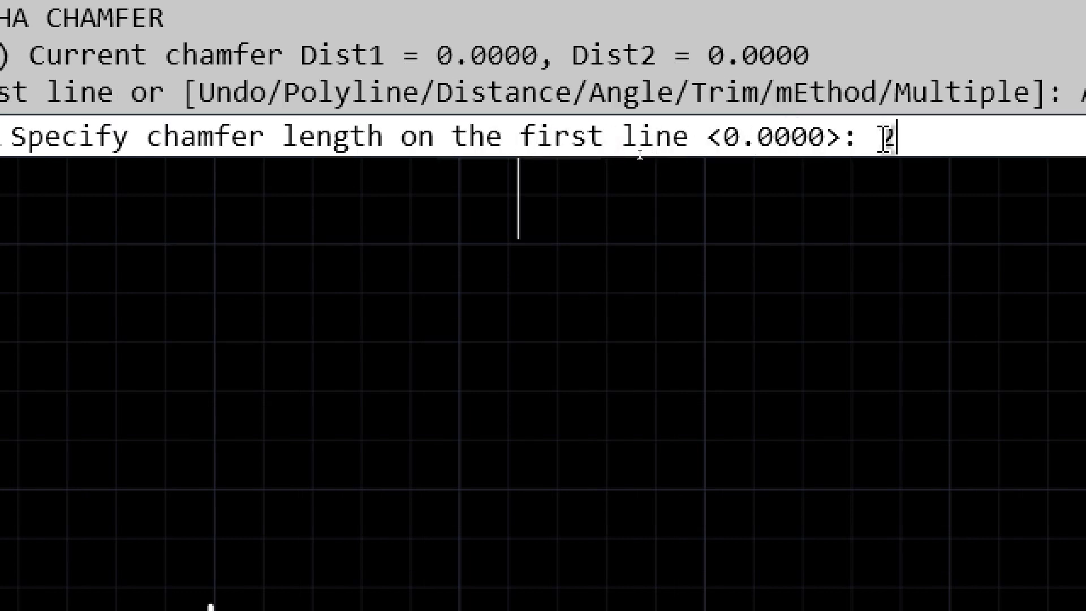
pyautogui.write('20')
pyautogui.press('Return')
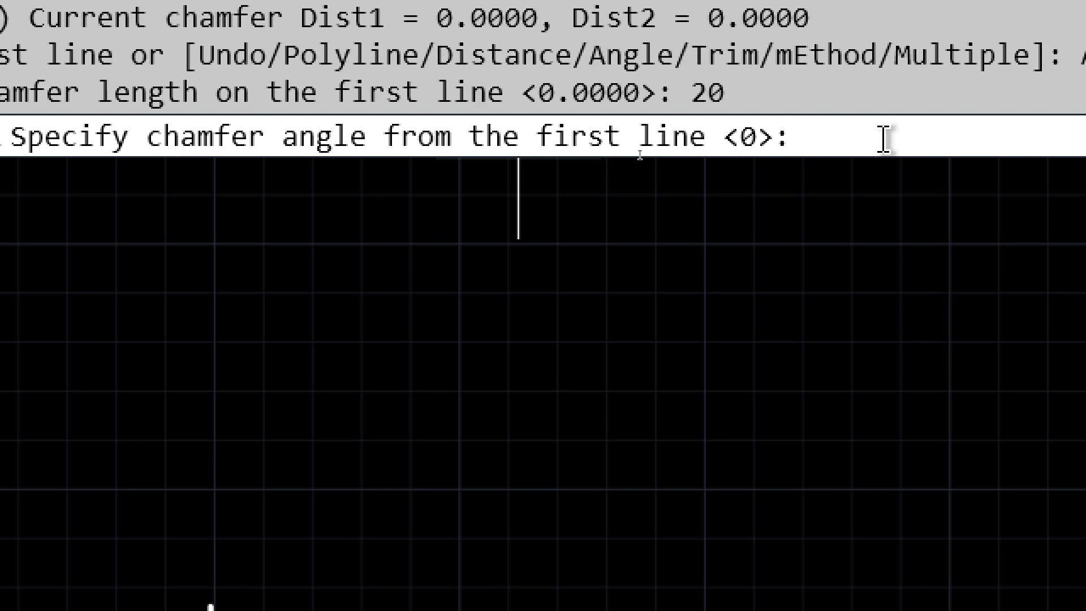
pyautogui.write('60')
pyautogui.press('Return')
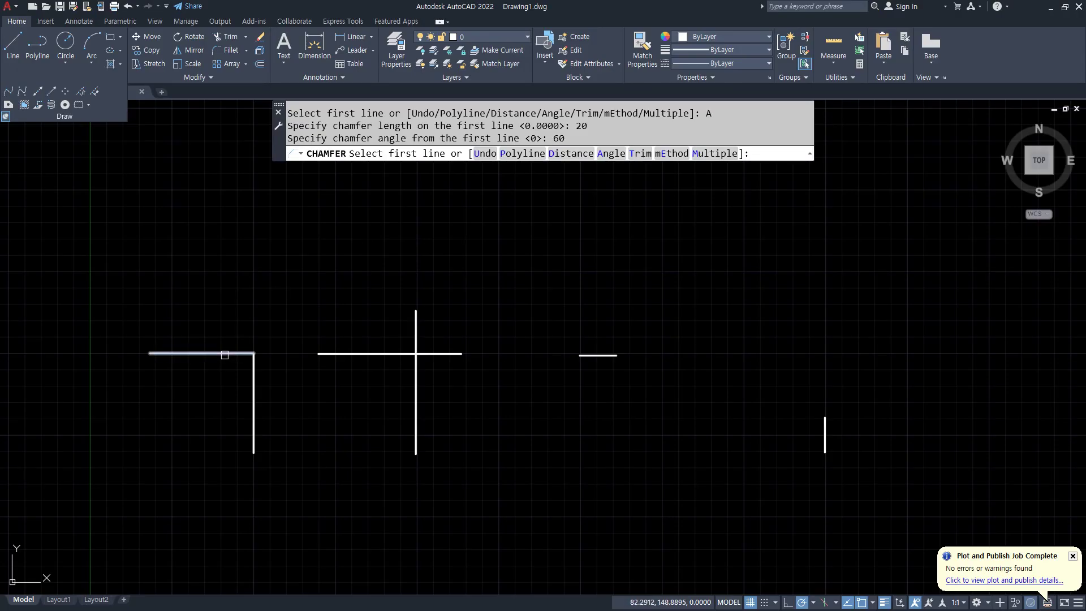
# Chamfer the corner of the leftmost pair of lines, taking its horizontal line as the first line and the vertical as the second
pyautogui.click(225, 354)
pyautogui.scroll(6, 237, 371)
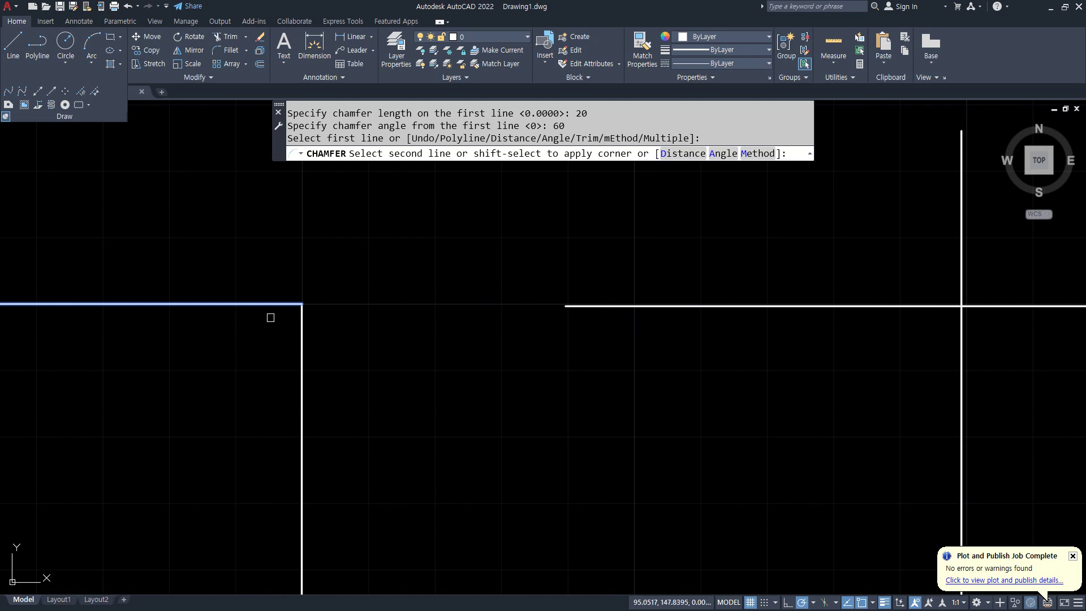
pyautogui.hotkey('ctrl', 'shift', '3')
pyautogui.moveTo(300, 299); pyautogui.dragTo(151, 286)
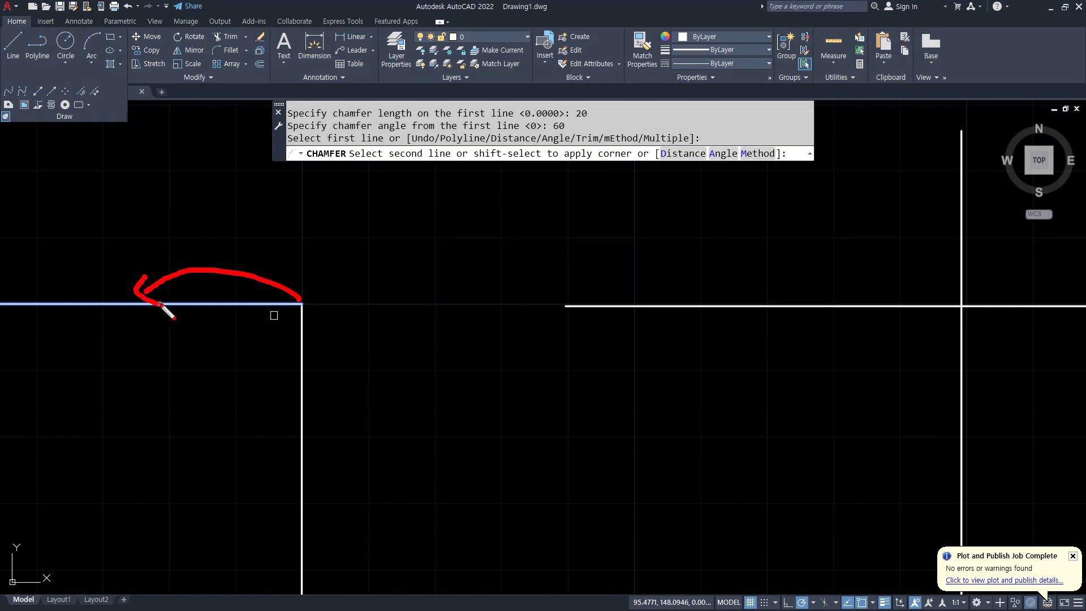
pyautogui.moveTo(219, 310); pyautogui.dragTo(191, 360)
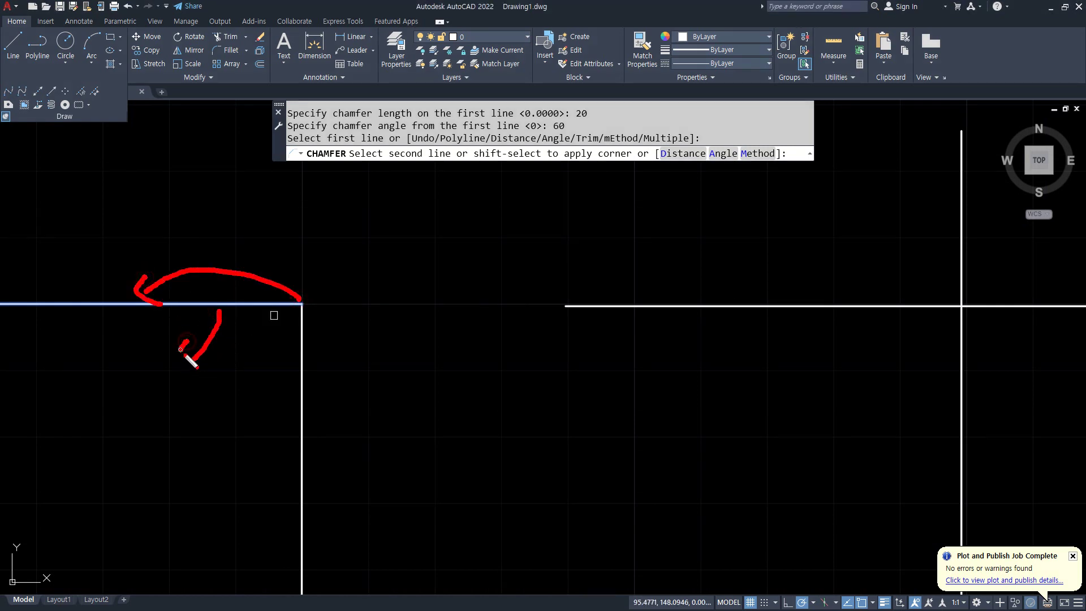
pyautogui.moveTo(219, 297); pyautogui.dragTo(190, 251)
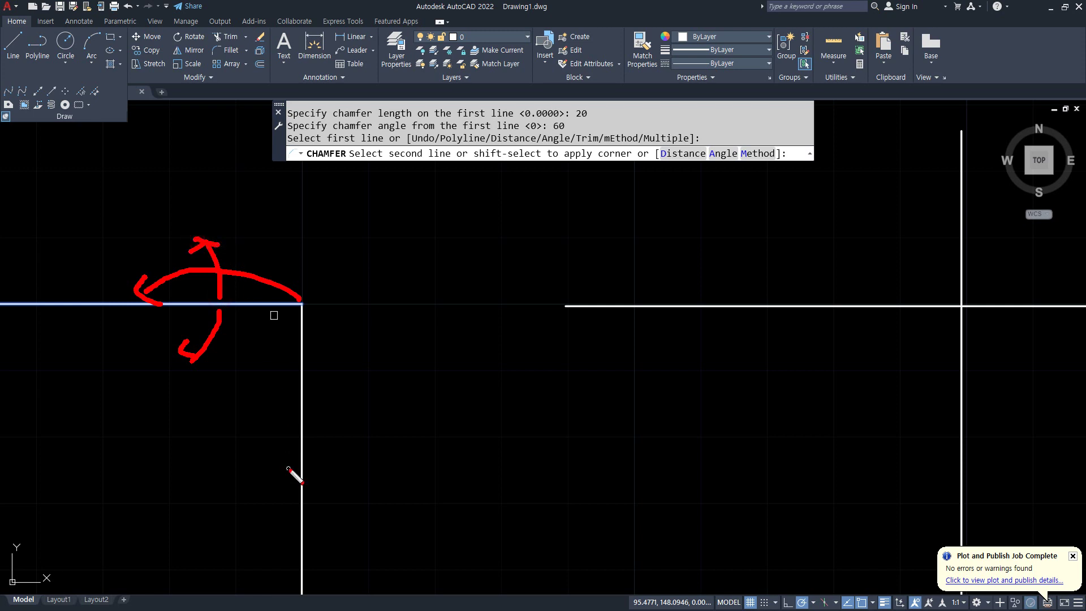
pyautogui.moveTo(152, 313); pyautogui.dragTo(305, 540)
pyautogui.press('Escape')
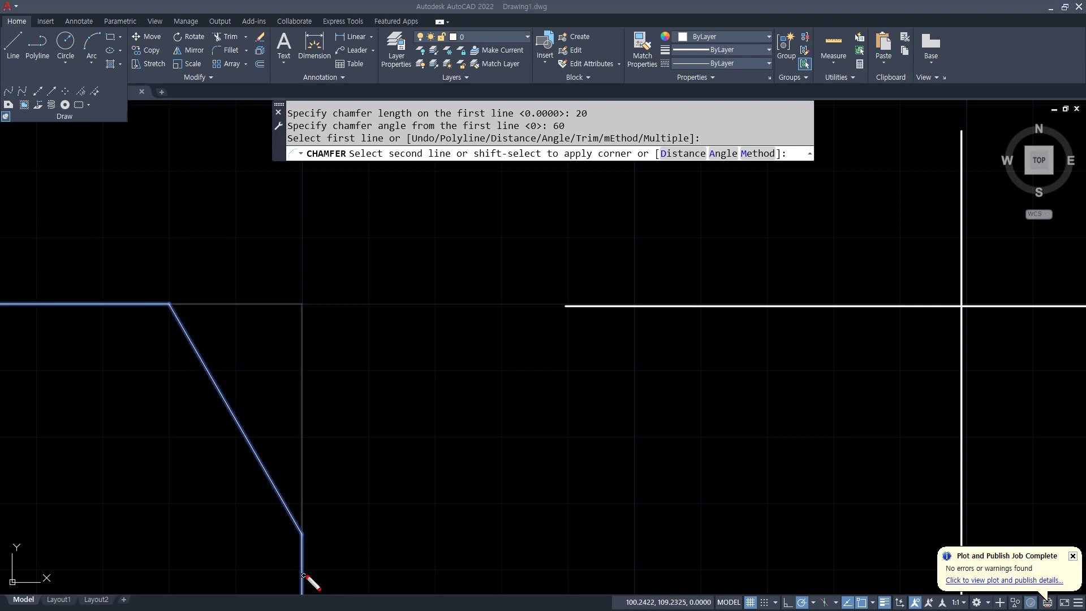
pyautogui.moveTo(256, 306)
pyautogui.mouseDown()
pyautogui.moveTo(246, 343)
pyautogui.moveTo(214, 369)
pyautogui.moveTo(237, 378)
pyautogui.mouseUp()
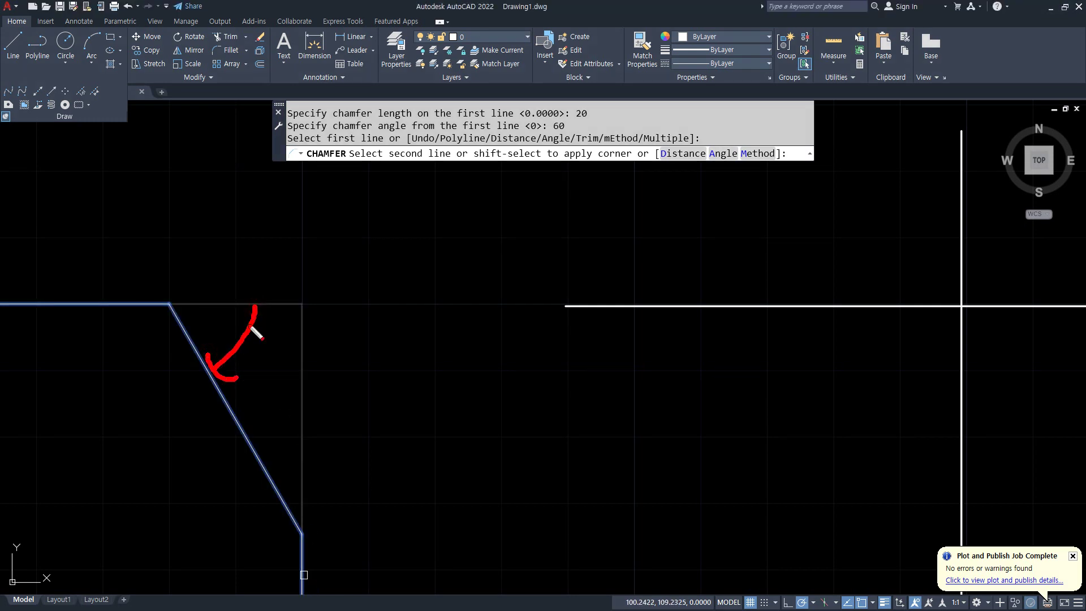
pyautogui.click(301, 557)
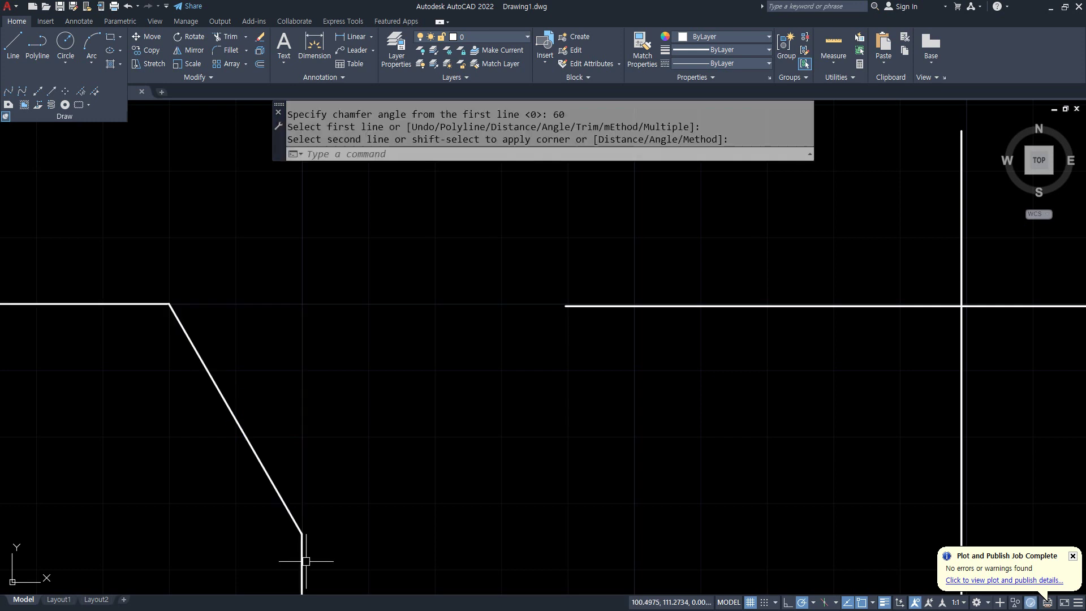
# Chamfer the crossing lines with the same length and angle, keeping the left part of the horizontal and the lower part of the vertical
pyautogui.moveTo(454, 485); pyautogui.dragTo(9, 450, button='middle')
pyautogui.press('Return')
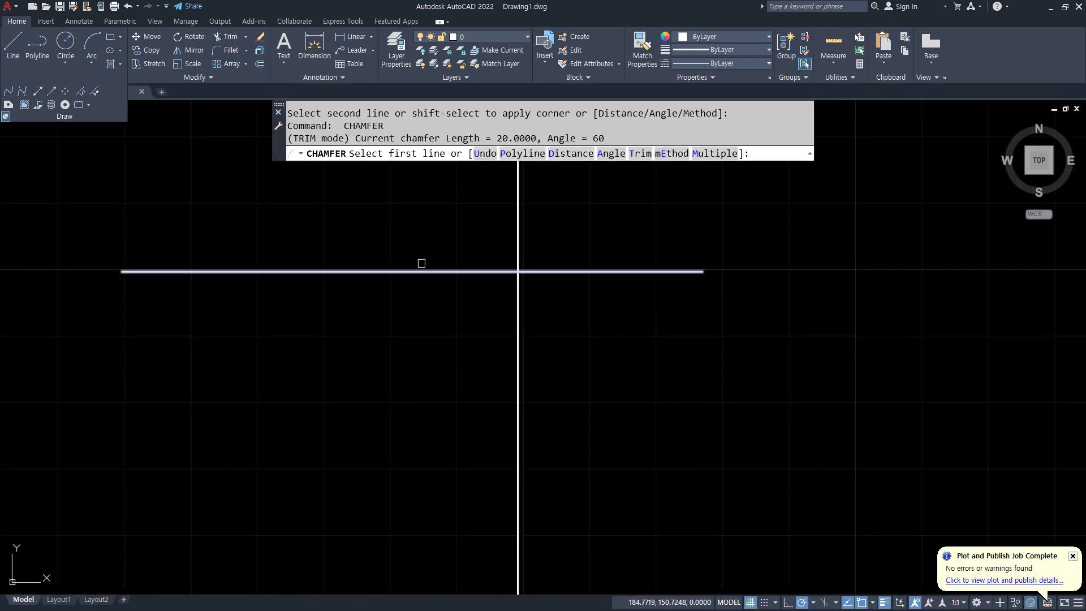
pyautogui.click(419, 262)
pyautogui.click(413, 271)
pyautogui.click(521, 365)
# Join the two separated short lines with a chamfer of the same length and angle, starting from the horizontal one
pyautogui.moveTo(596, 436); pyautogui.dragTo(306, 368, button='middle')
pyautogui.press('Return')
pyautogui.click(353, 345)
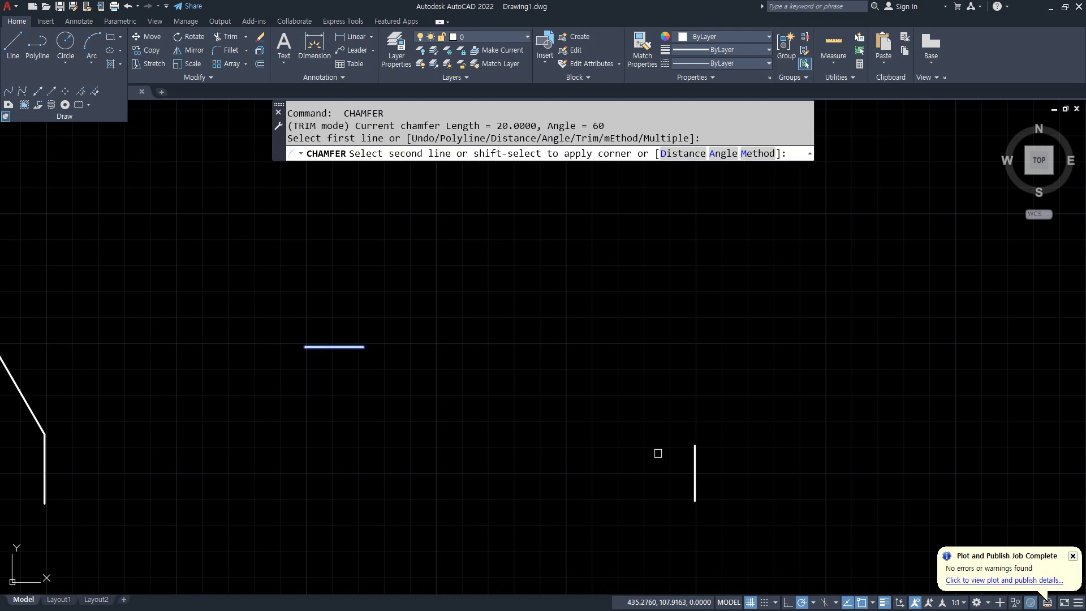
pyautogui.click(695, 458)
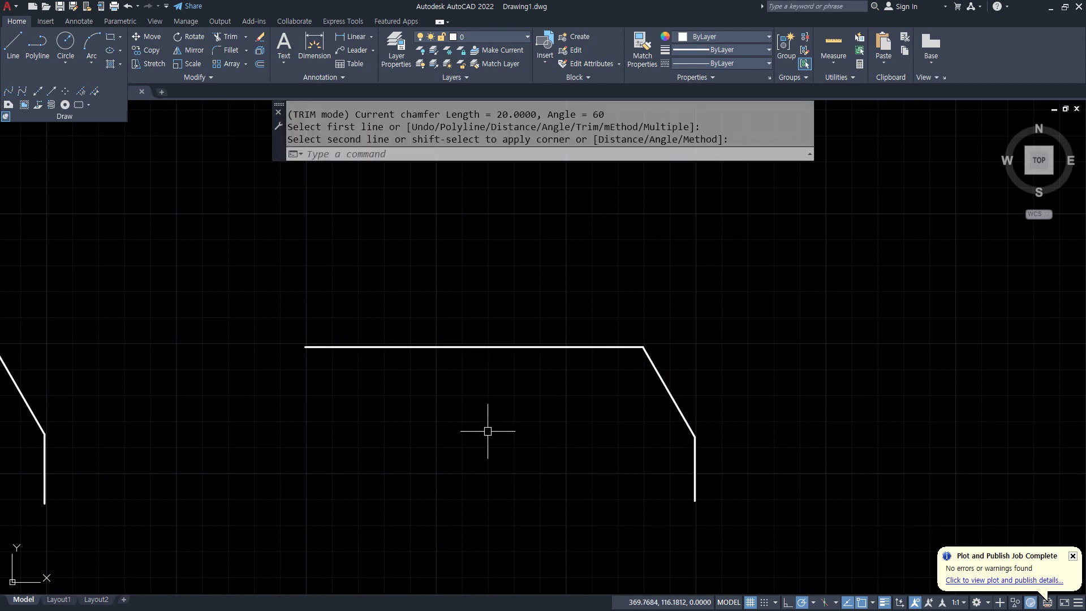
pyautogui.moveTo(487, 431); pyautogui.dragTo(575, 419, button='middle')
pyautogui.moveTo(320, 346); pyautogui.dragTo(531, 355, button='middle')
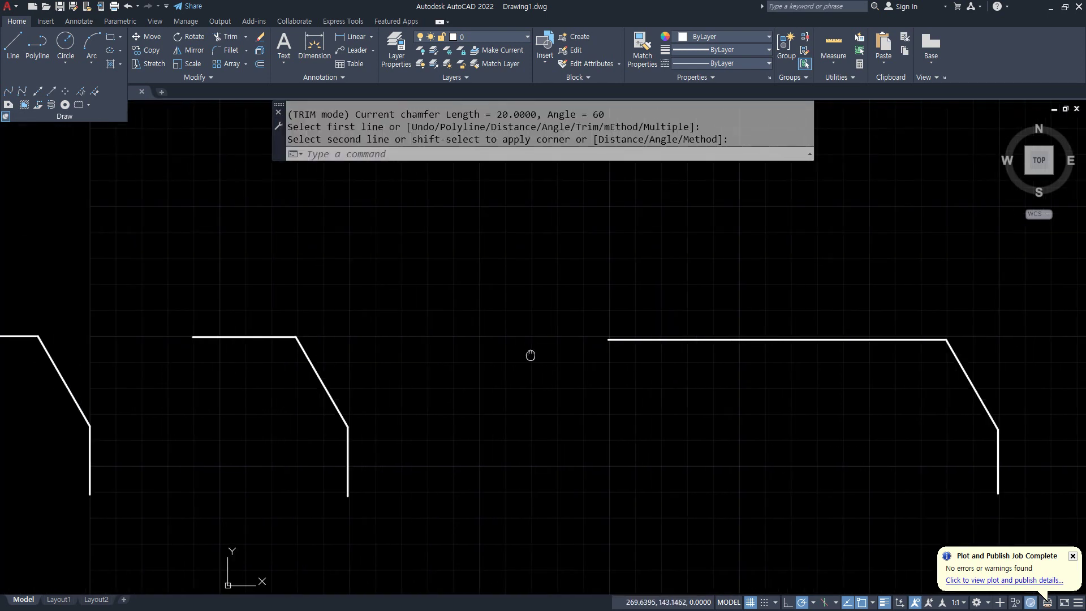
# Undo the angle chamfers on all three pairs of lines, back past the erasing of the fillet arcs
pyautogui.hotkey('ctrl', 'z')
pyautogui.hotkey('ctrl', 'z')
pyautogui.hotkey('ctrl', 'z')
pyautogui.hotkey('ctrl', 'z')
pyautogui.hotkey('ctrl', 'z')
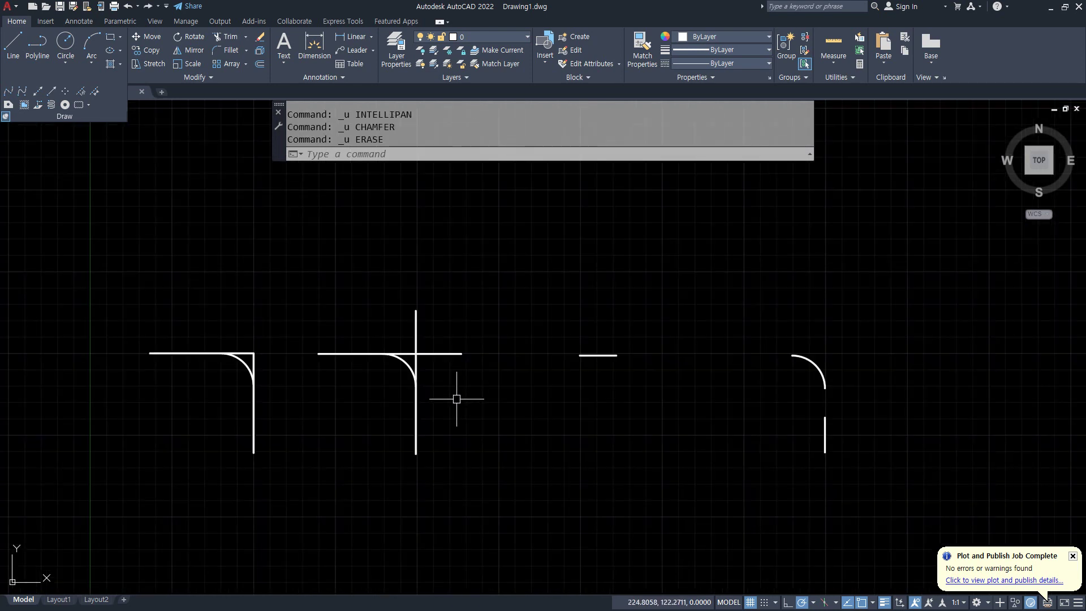
# Erase the three leftover fillet arcs beside the sample lines
pyautogui.click(234, 356)
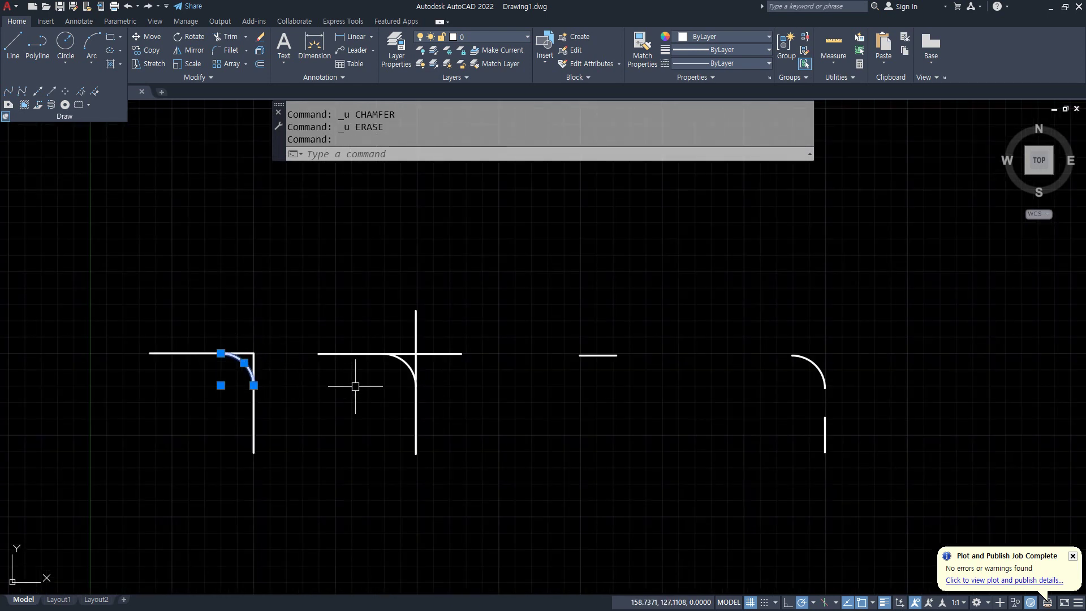
pyautogui.click(406, 364)
pyautogui.click(815, 366)
pyautogui.write('e')
pyautogui.press('Return')
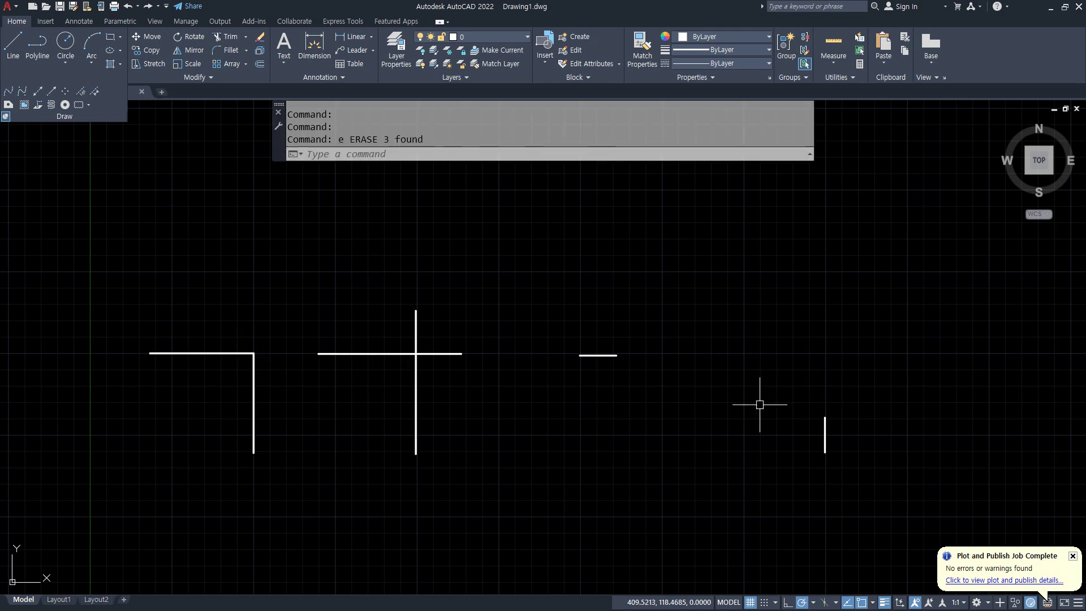
# Set Chamfer to No trim mode with both chamfer distances at 15
pyautogui.write('cha')
pyautogui.press('Return')
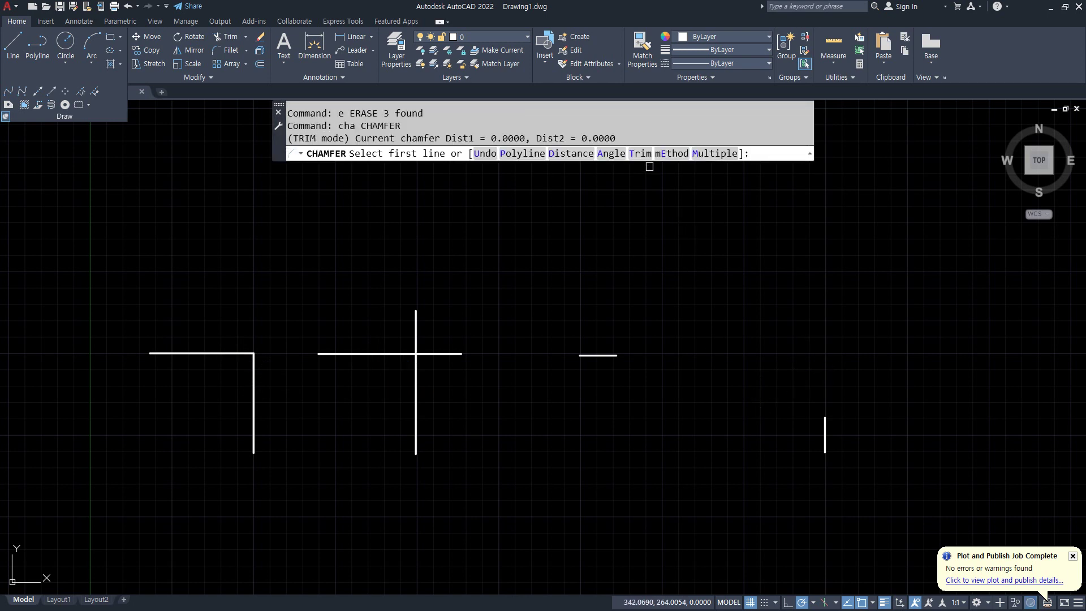
pyautogui.press('alt')
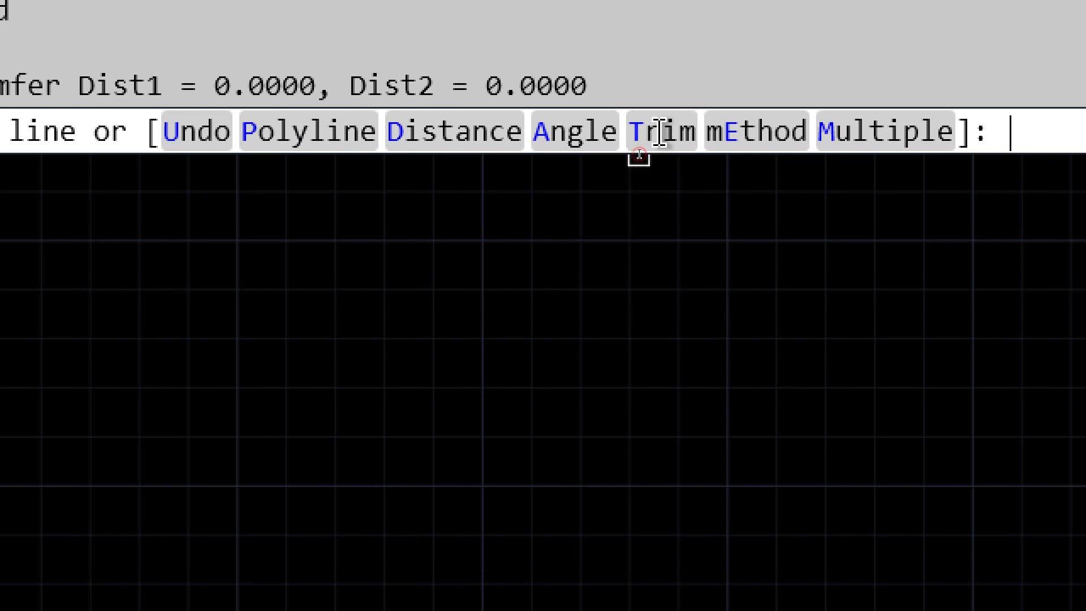
pyautogui.click(659, 132)
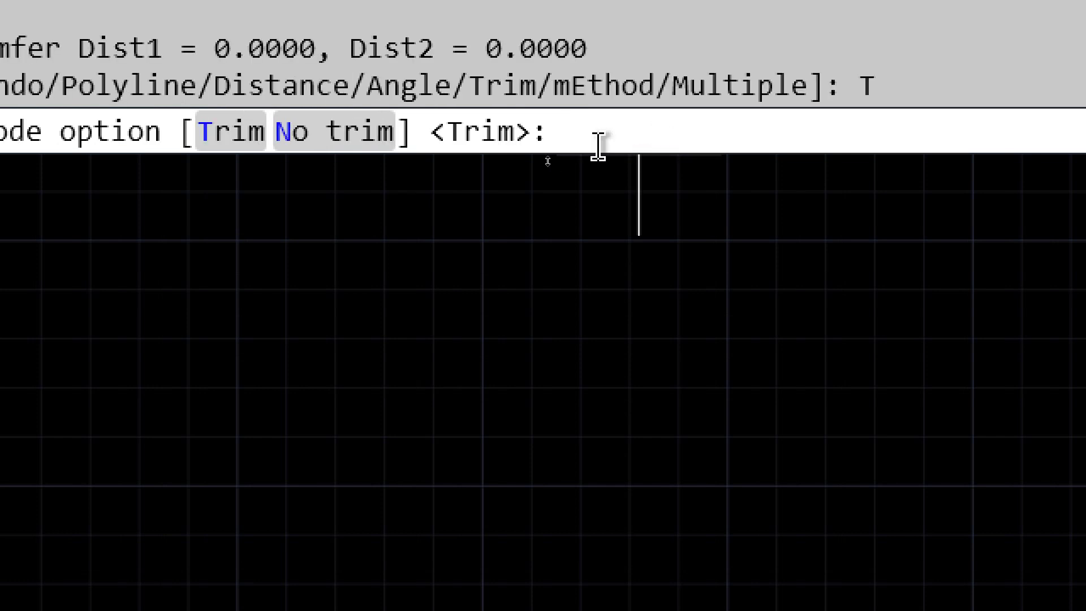
pyautogui.click(310, 141)
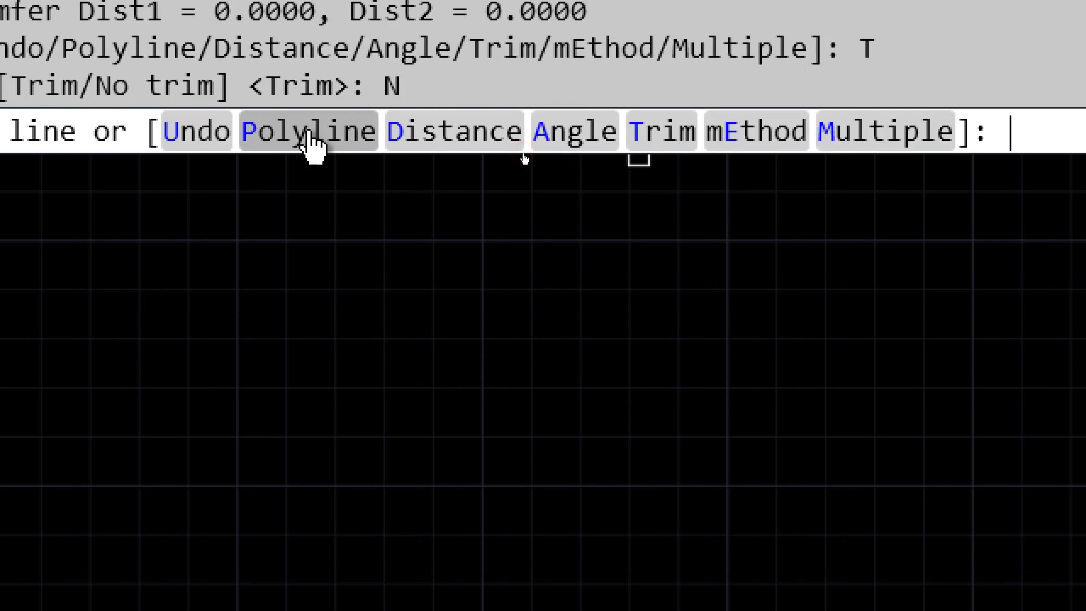
pyautogui.click(482, 130)
pyautogui.write('15')
pyautogui.press('Return')
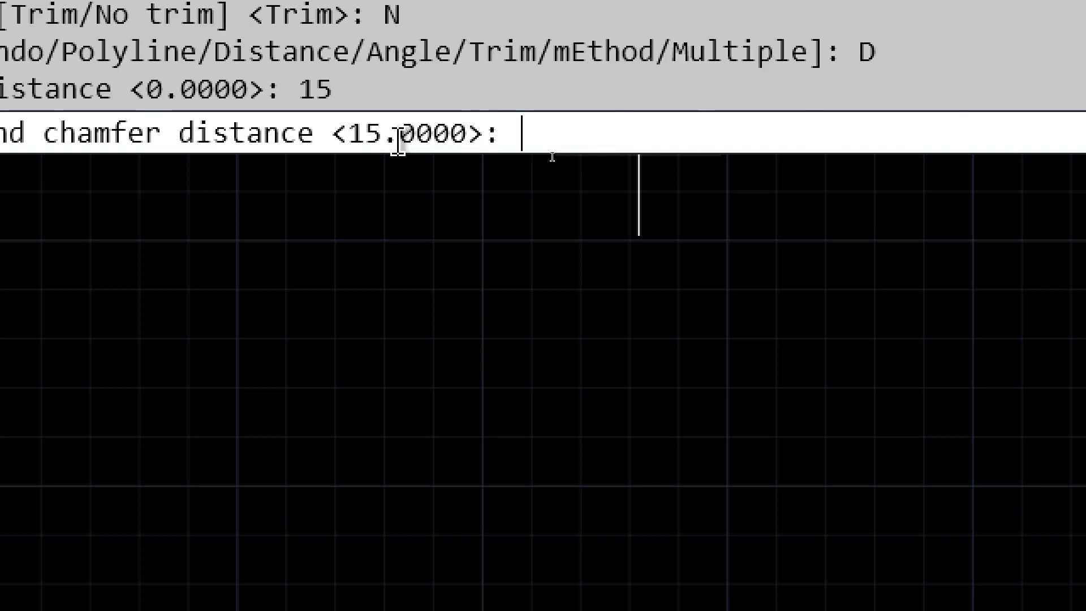
pyautogui.write('15')
pyautogui.press('Return')
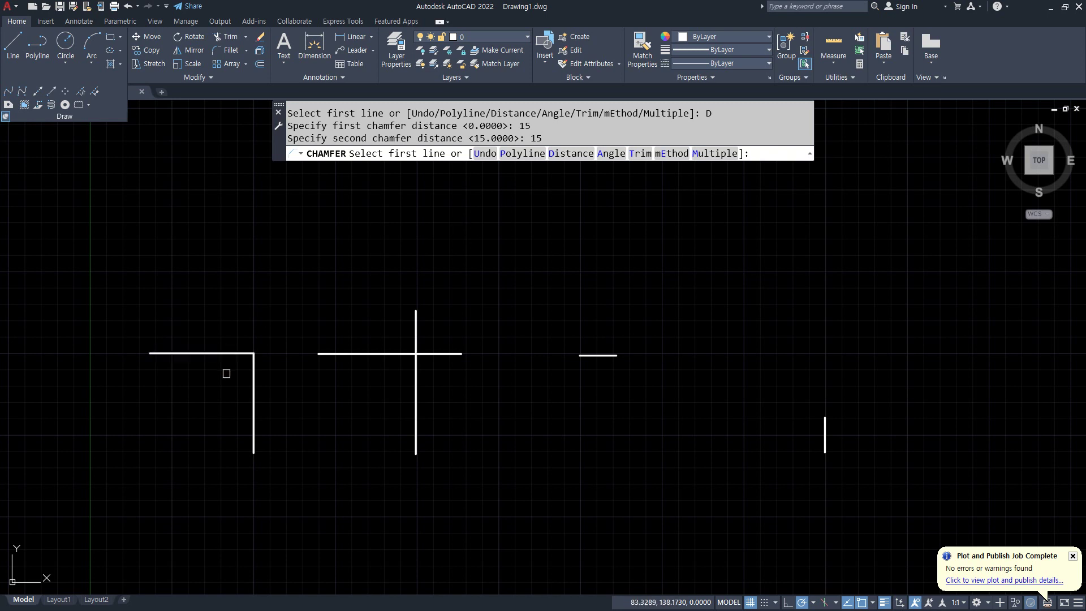
# Chamfer the corner of the leftmost pair and the two separated short lines with these untrimmed settings
pyautogui.scroll(4, 227, 373)
pyautogui.click(254, 321)
pyautogui.click(294, 398)
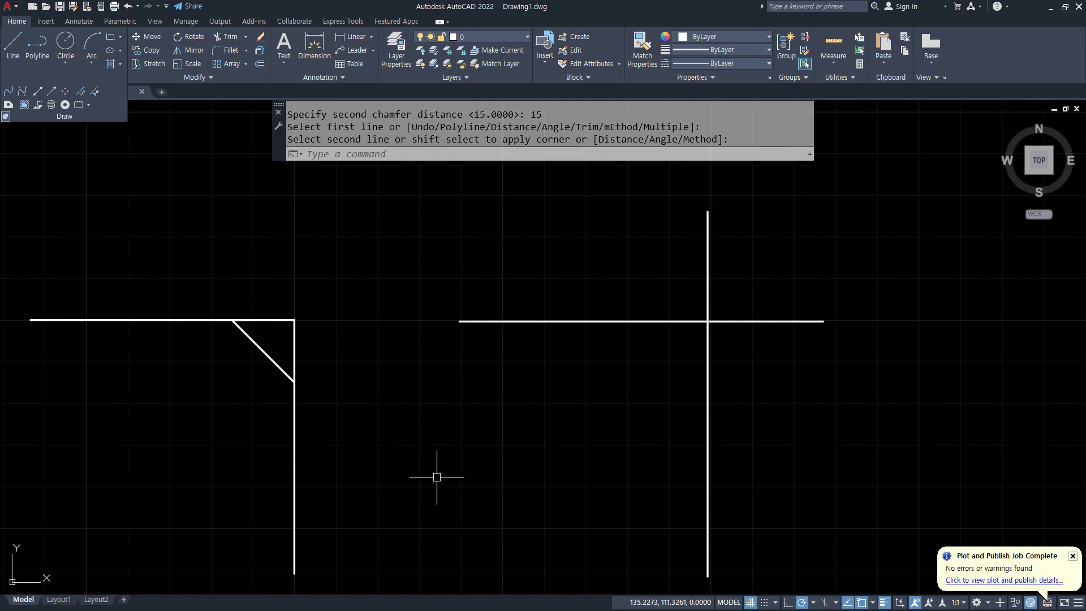
pyautogui.moveTo(928, 316); pyautogui.dragTo(344, 357, button='middle')
pyautogui.moveTo(614, 351); pyautogui.dragTo(164, 267, button='middle')
pyautogui.press('Return')
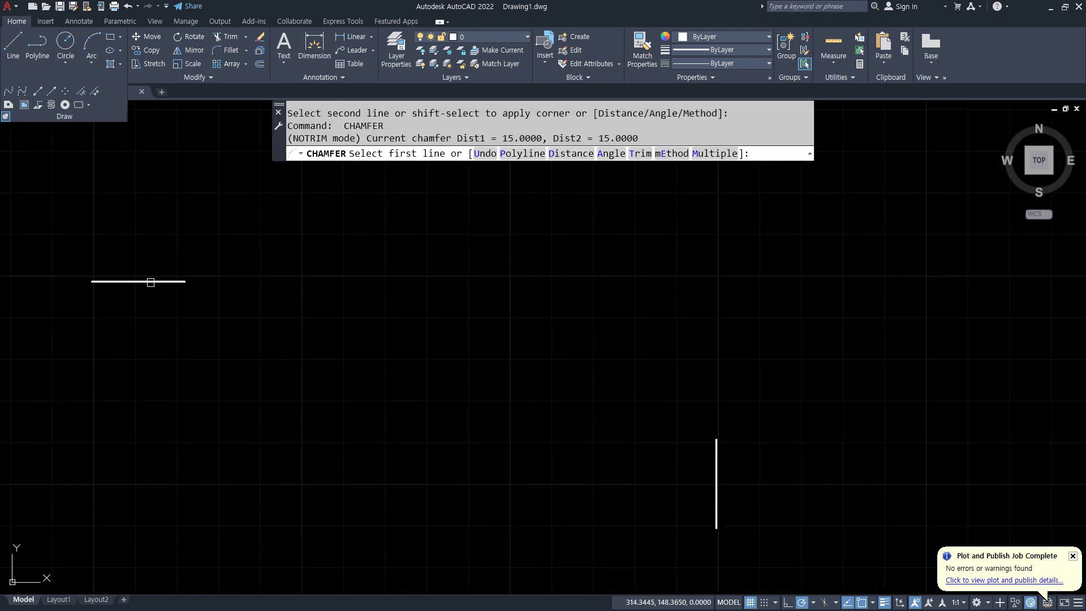
pyautogui.click(151, 281)
pyautogui.click(716, 452)
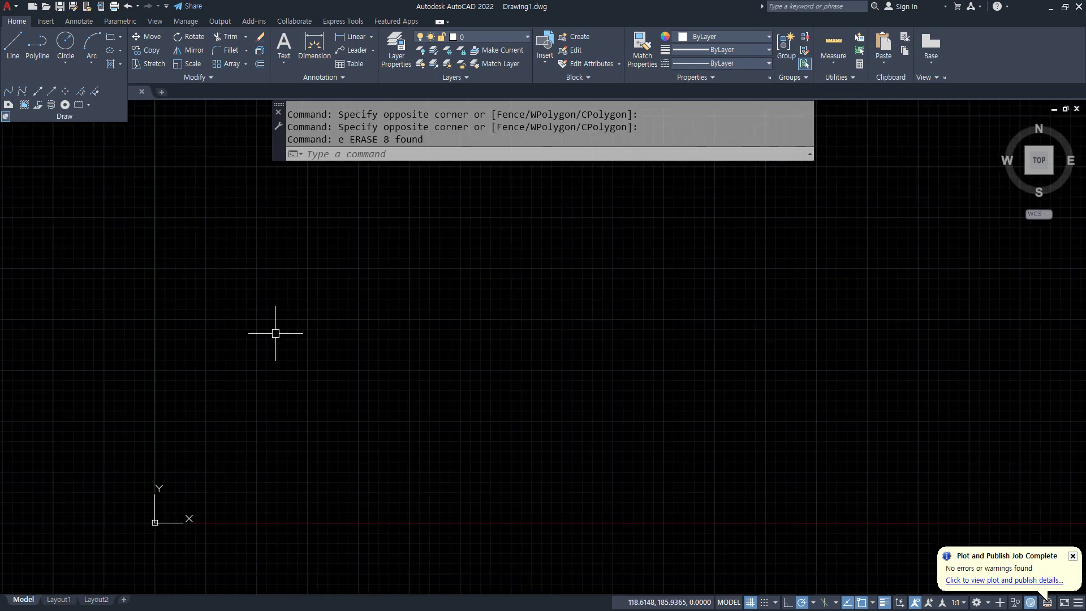
# Draw a rectangle about 150 wide and 100 high in the emptied drawing
pyautogui.write('z')
pyautogui.press('Return')
pyautogui.write('a')
pyautogui.press('Return')
pyautogui.write('rec')
pyautogui.press('Return')
pyautogui.click(277, 262)
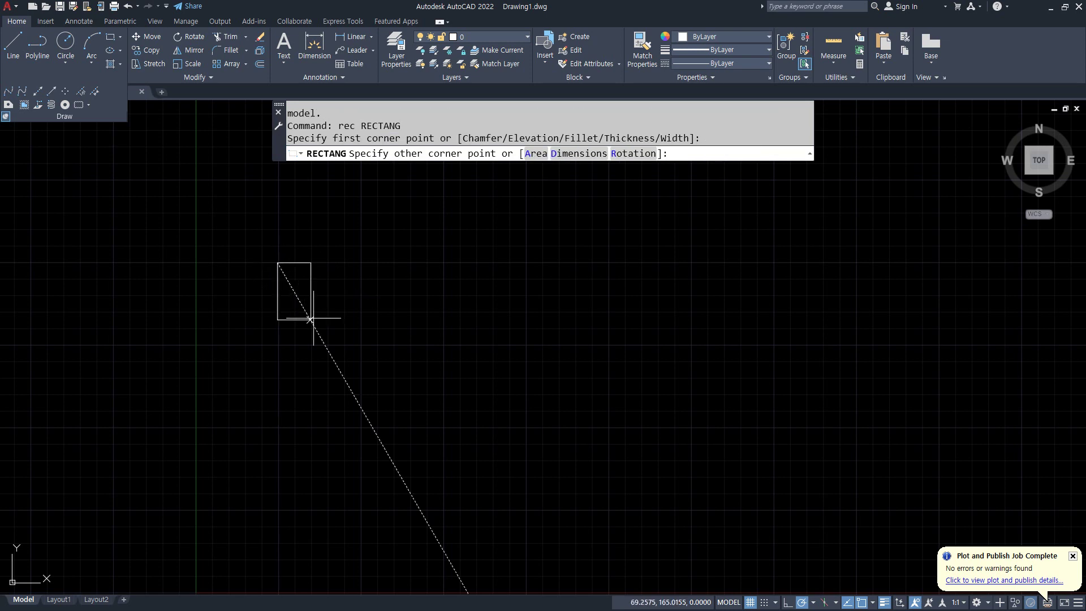
pyautogui.click(526, 430)
# Chamfer the rectangle's upper-right corner in Trim mode, using the current chamfer distances
pyautogui.write('cha')
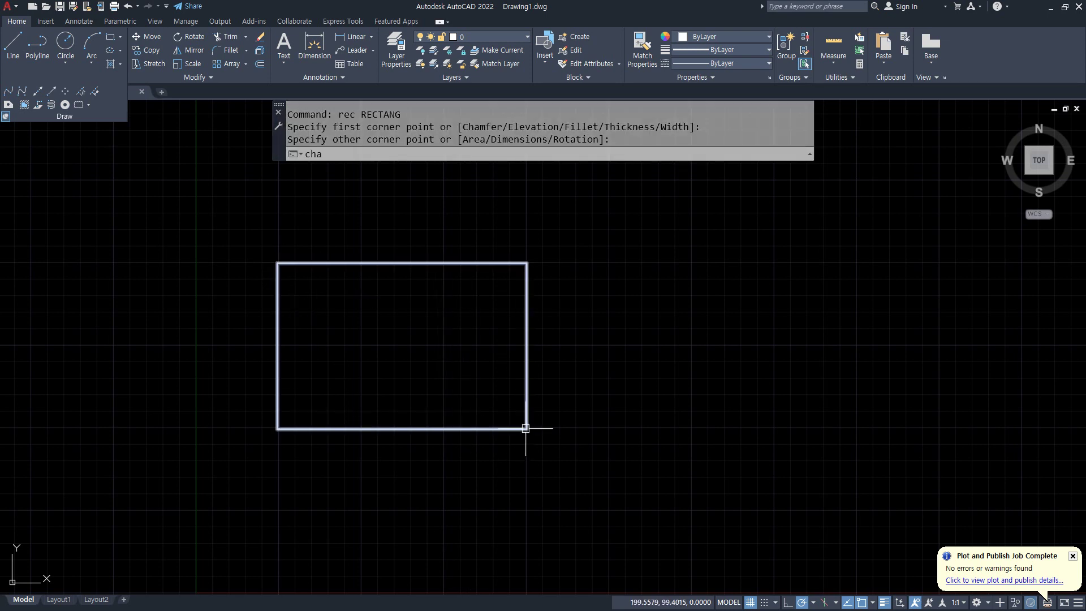
pyautogui.press('Return')
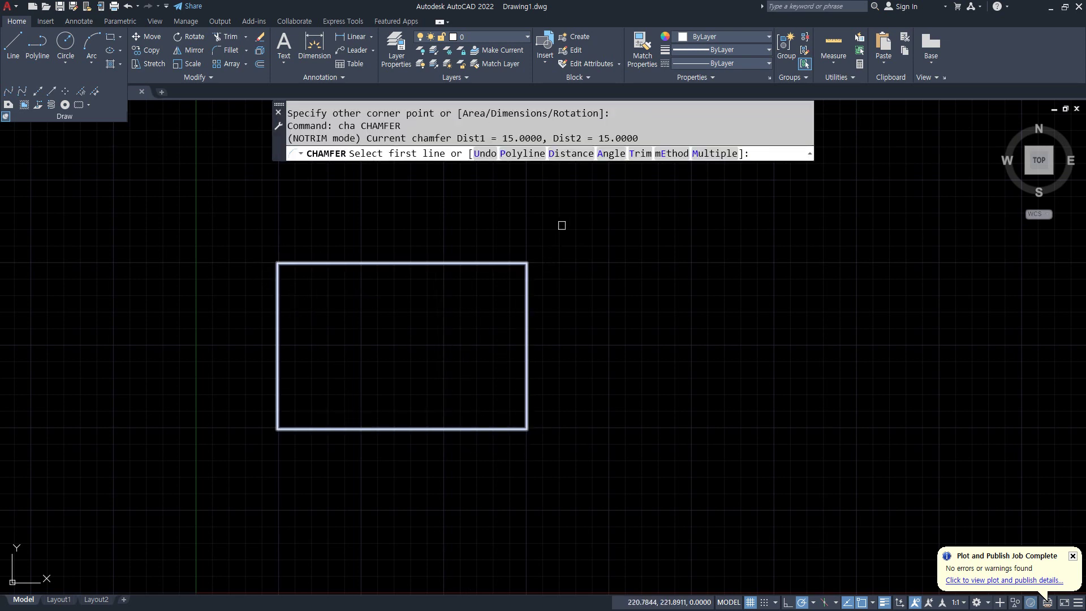
pyautogui.click(640, 153)
pyautogui.write('t')
pyautogui.press('Return')
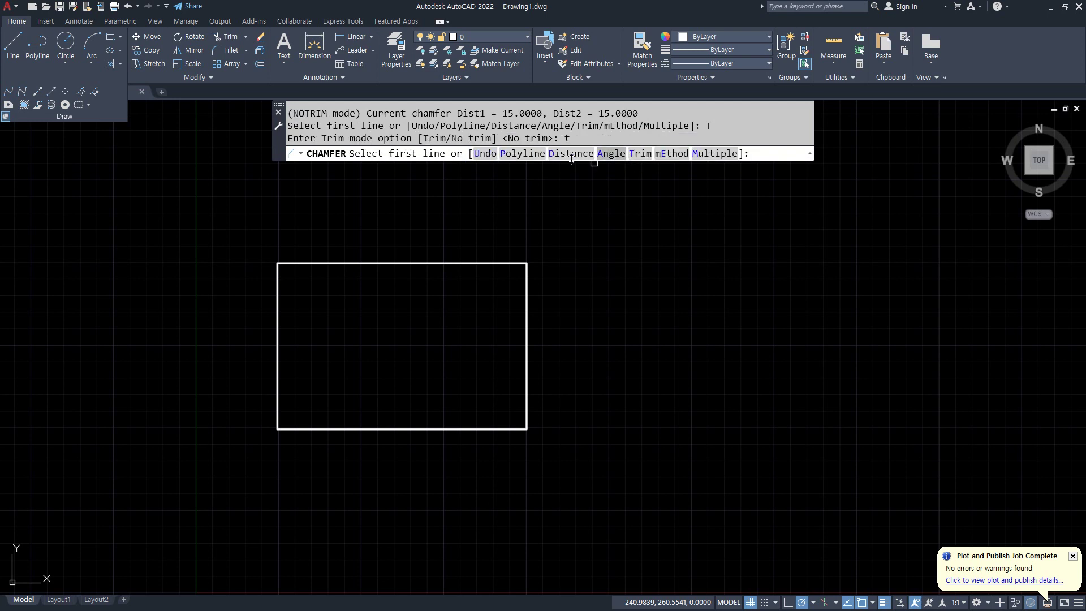
pyautogui.click(470, 263)
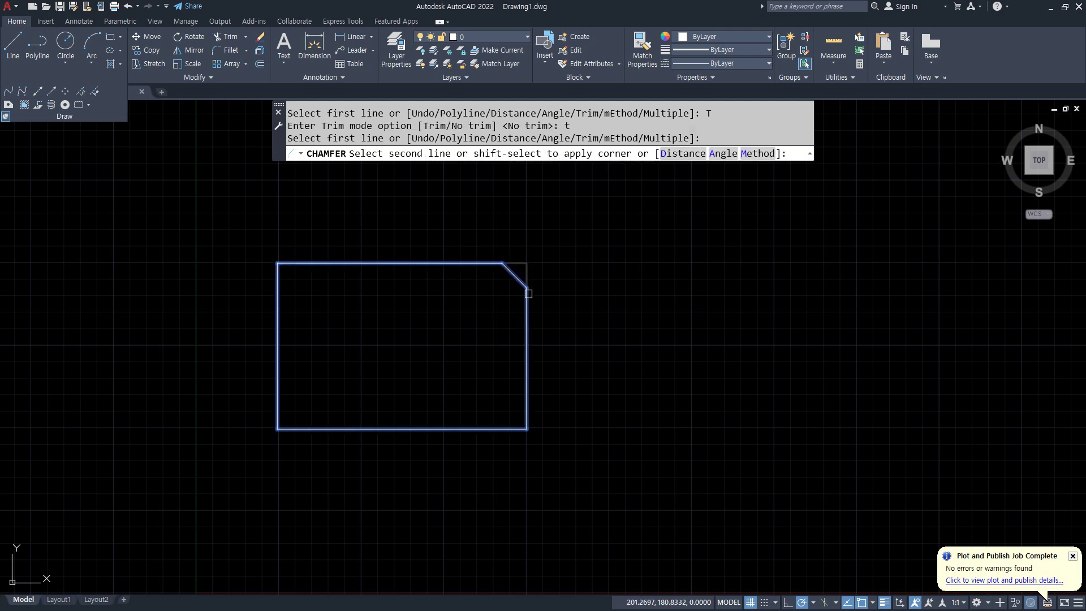
pyautogui.click(527, 323)
# Chamfer the rectangle's lower-left, upper-left and lower-right corners with the same distances
pyautogui.press('Return')
pyautogui.click(314, 429)
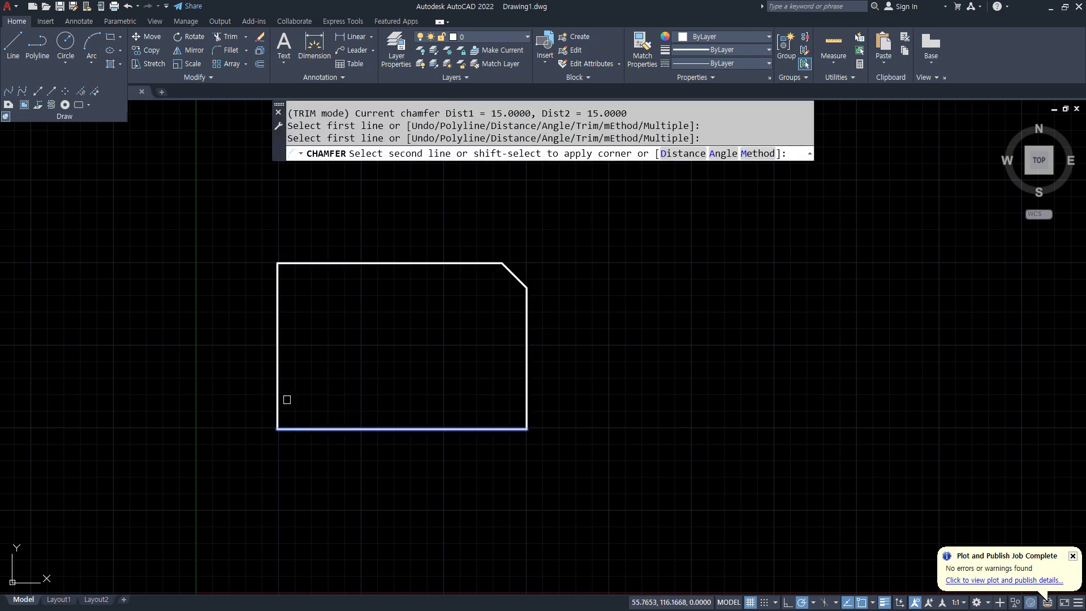
pyautogui.click(278, 384)
pyautogui.press('Return')
pyautogui.click(278, 302)
pyautogui.click(304, 263)
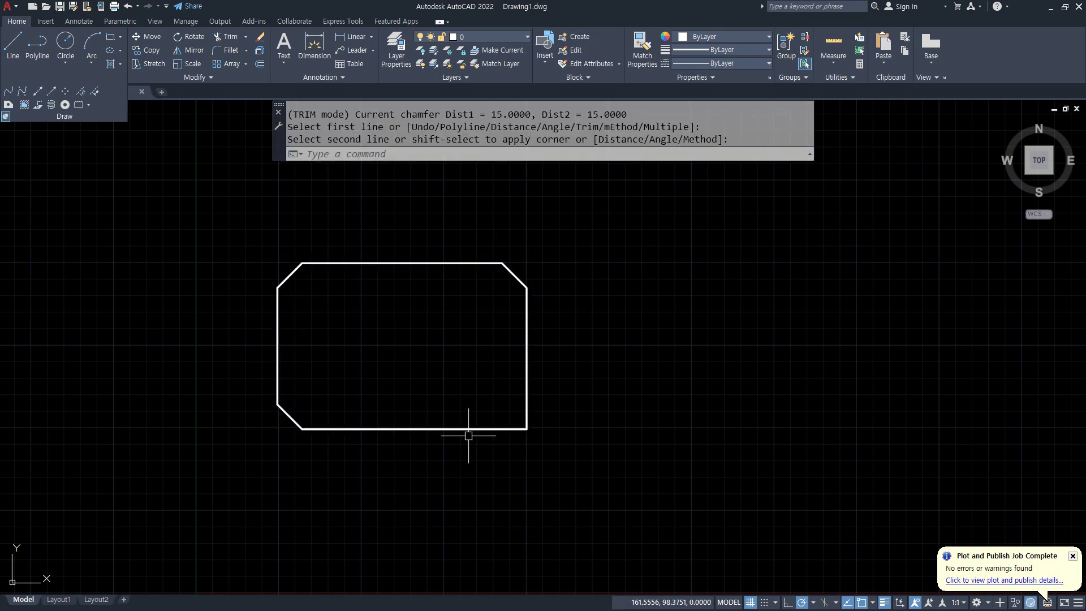
pyautogui.press('Return')
pyautogui.click(492, 428)
pyautogui.click(528, 401)
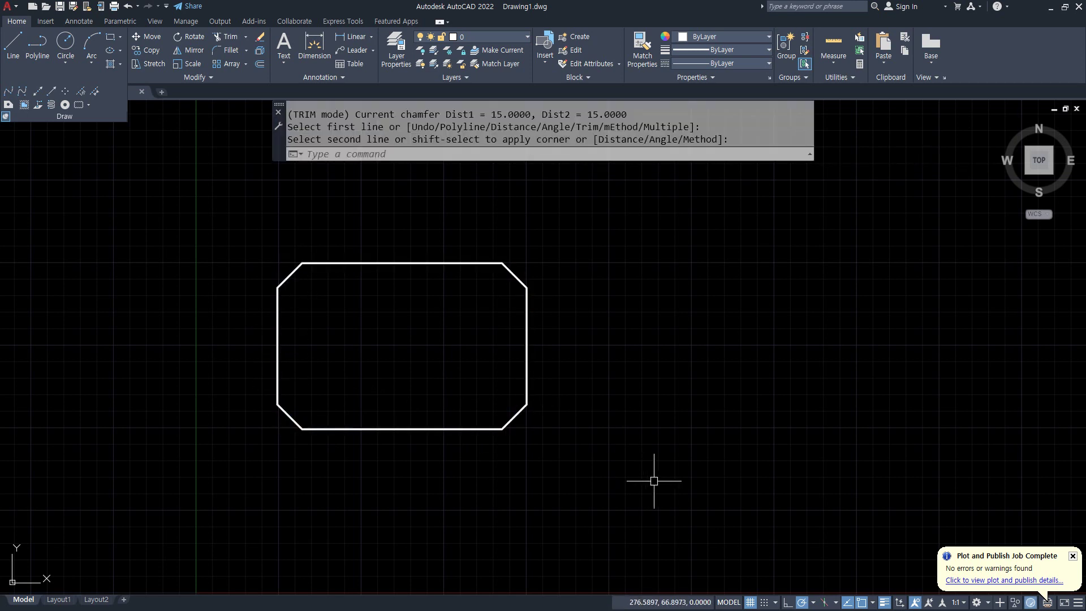
# Undo the individual corner chamfers so the rectangle has its square corners again
pyautogui.hotkey('ctrl', 'z')
pyautogui.hotkey('ctrl', 'z')
pyautogui.hotkey('ctrl', 'z')
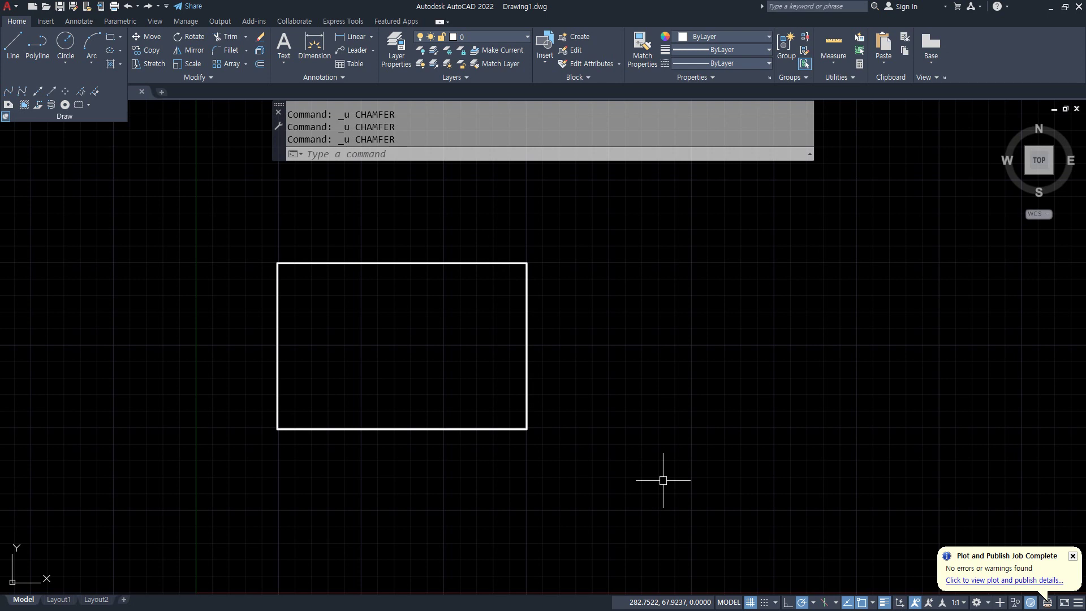
# Set Chamfer to Trim mode and chamfer all four rectangle corners at once with the Polyline option, using the current distances
pyautogui.write('cha')
pyautogui.press('Return')
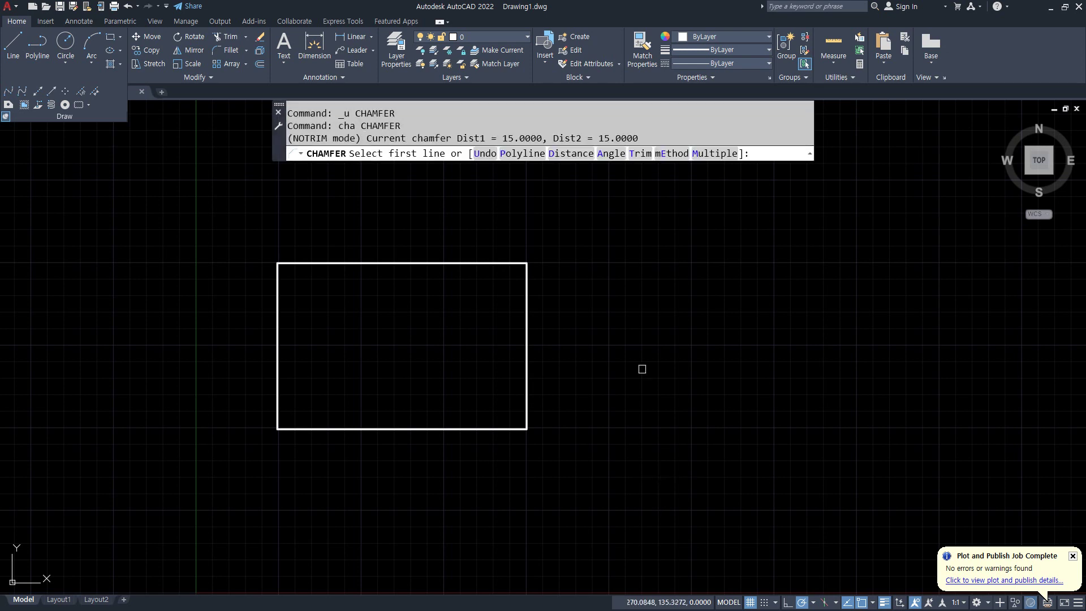
pyautogui.click(635, 155)
pyautogui.write('t')
pyautogui.press('Return')
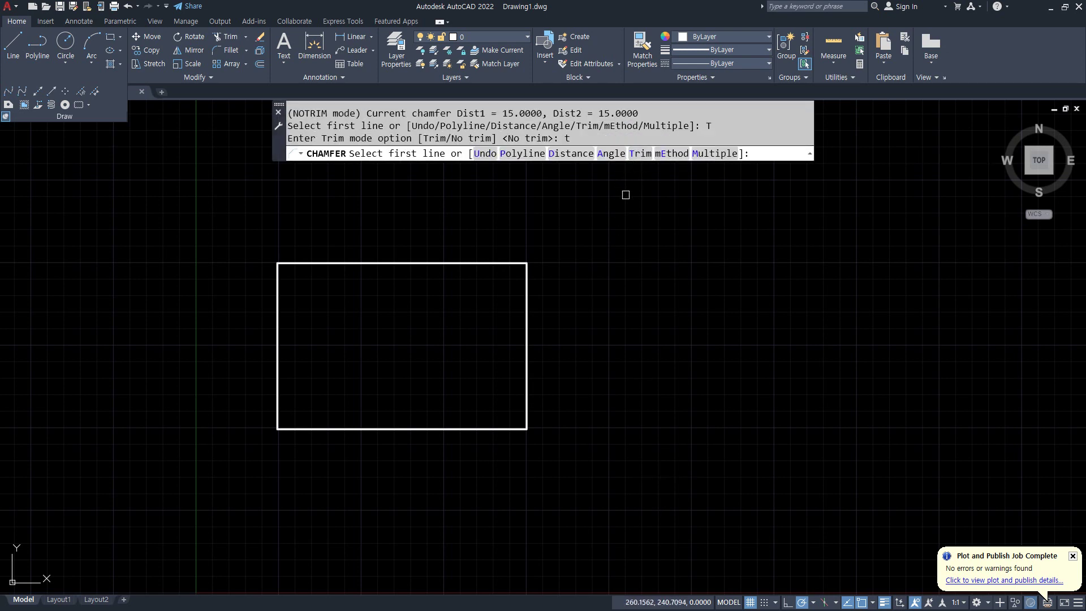
pyautogui.click(518, 155)
pyautogui.click(415, 262)
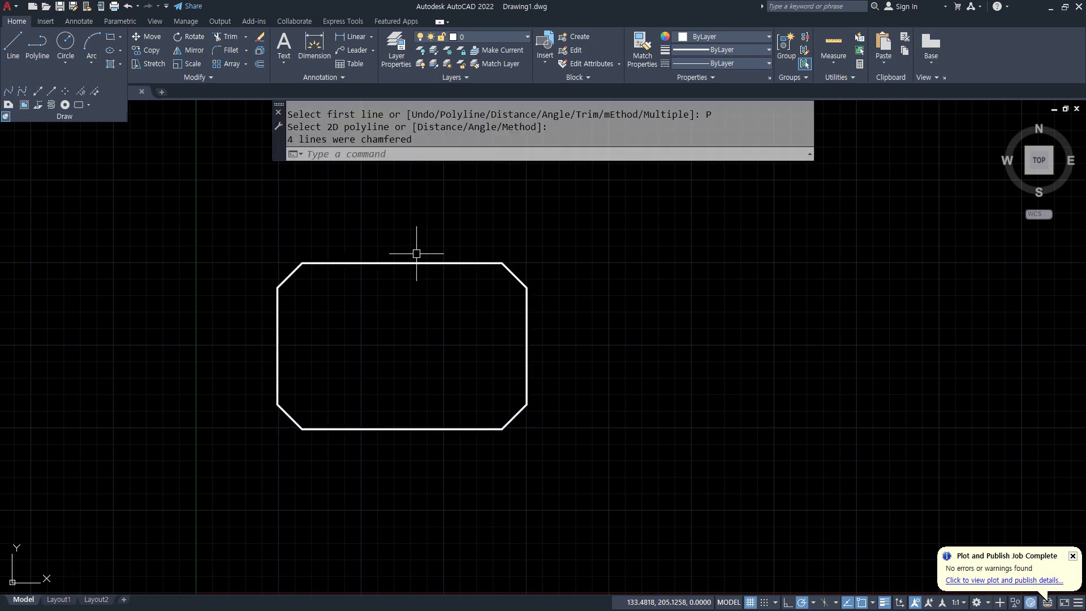
# Try chamfering the already chamfered polyline once more with the Polyline option, and undo that attempt
pyautogui.press('Return')
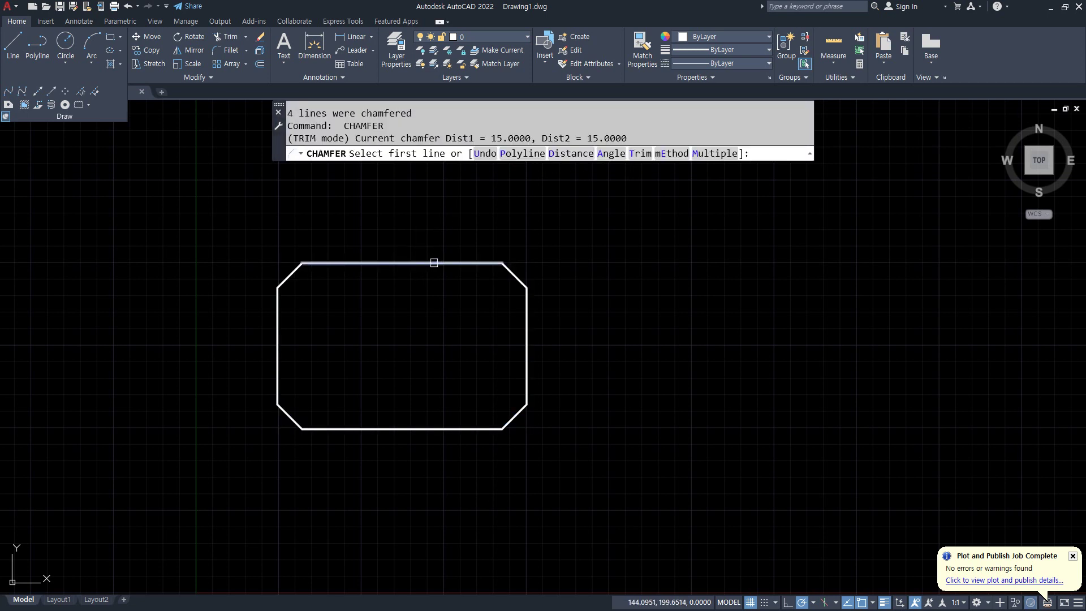
pyautogui.click(522, 154)
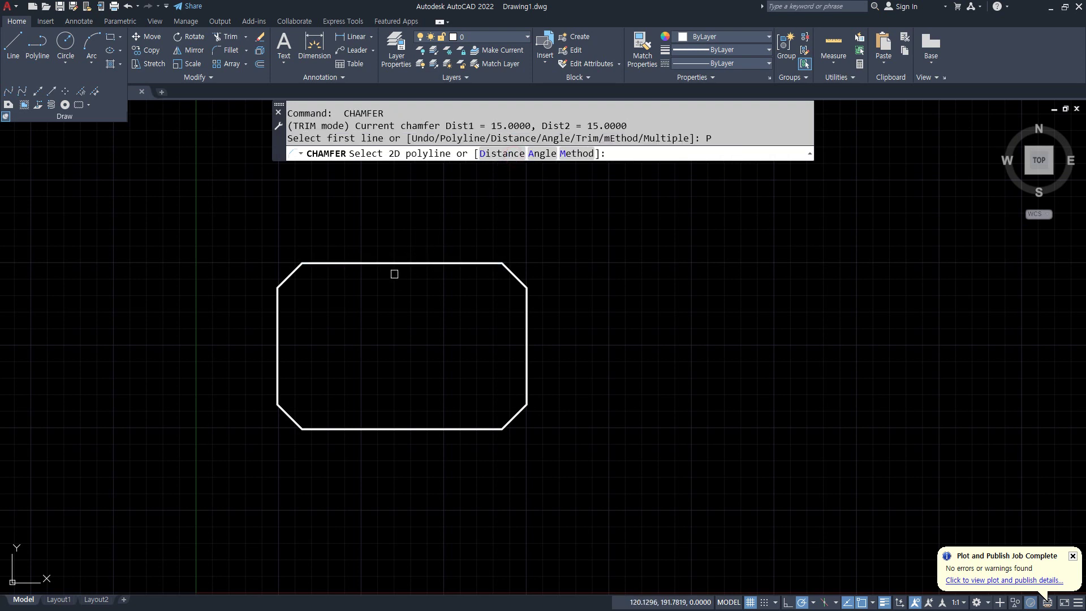
pyautogui.click(402, 261)
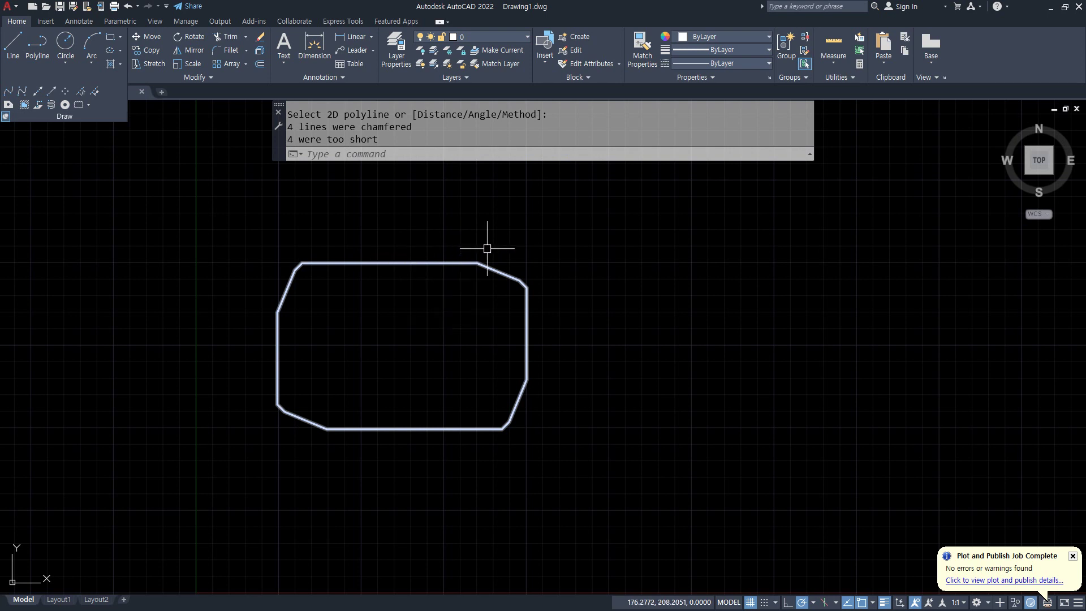
pyautogui.hotkey('ctrl', 'z')
# Examine the polyline's upper-right chamfered corner up close, marking the directions of its edges with temporary arrows
pyautogui.scroll(6, 526, 255)
pyautogui.moveTo(366, 292)
pyautogui.mouseDown()
pyautogui.moveTo(239, 289)
pyautogui.moveTo(267, 313)
pyautogui.mouseUp()
pyautogui.moveTo(410, 330); pyautogui.dragTo(446, 360)
pyautogui.moveTo(435, 336); pyautogui.dragTo(440, 362)
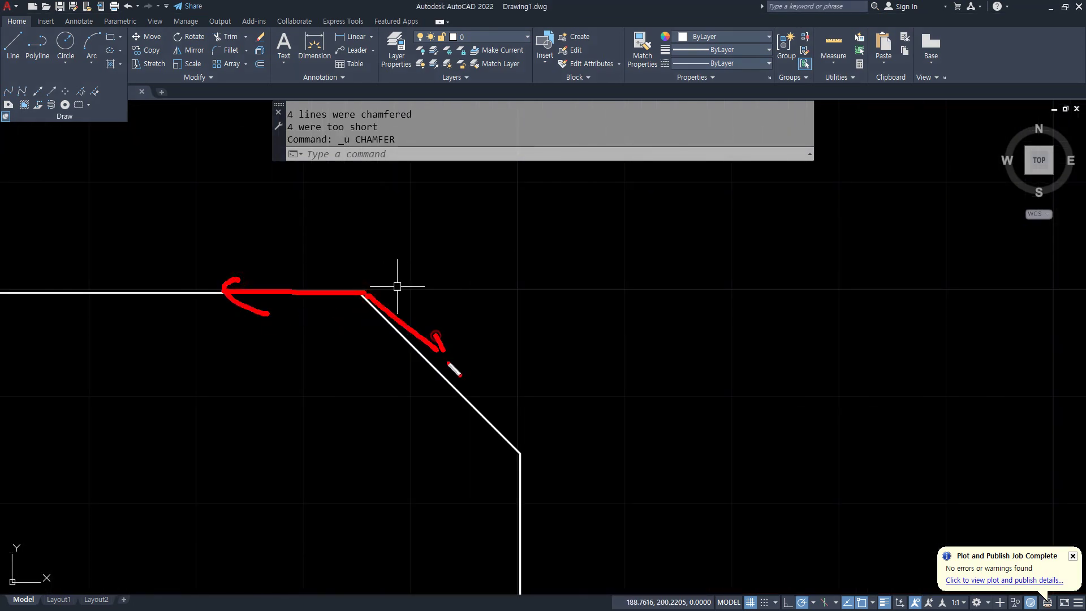
pyautogui.moveTo(522, 449); pyautogui.dragTo(431, 343)
pyautogui.moveTo(431, 343)
pyautogui.mouseDown()
pyautogui.moveTo(425, 371)
pyautogui.moveTo(486, 355)
pyautogui.mouseUp()
pyautogui.moveTo(518, 459)
pyautogui.mouseDown()
pyautogui.moveTo(518, 548)
pyautogui.moveTo(544, 558)
pyautogui.mouseUp()
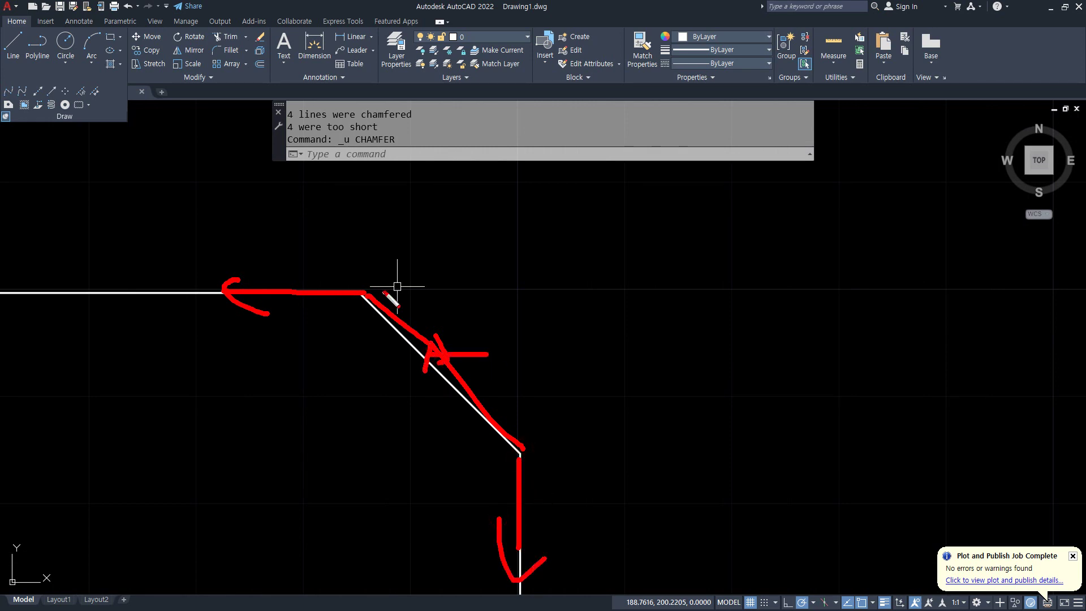
pyautogui.moveTo(385, 292); pyautogui.dragTo(526, 396)
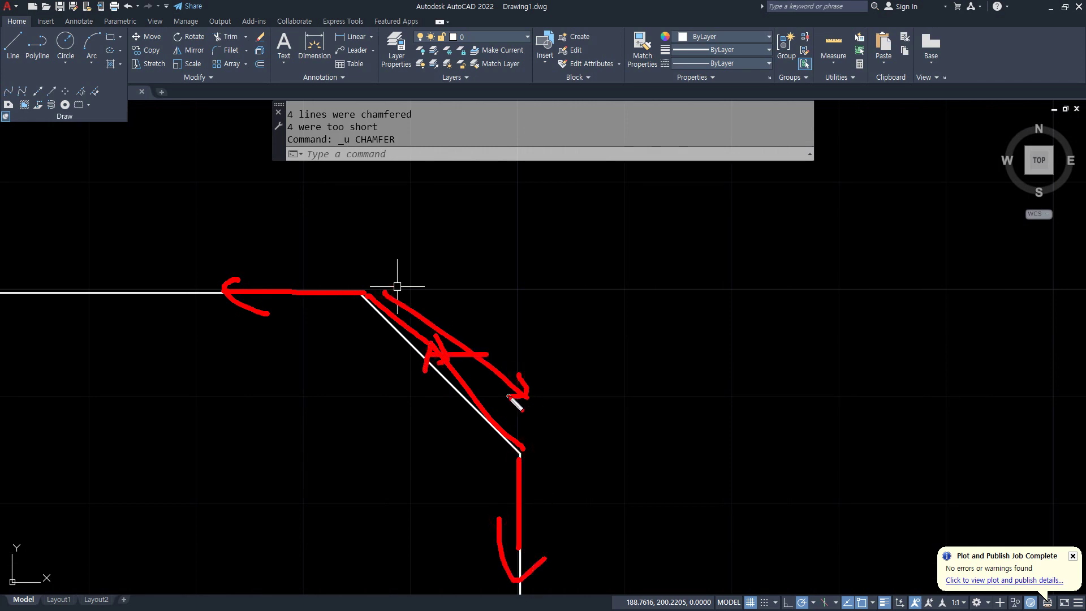
pyautogui.moveTo(444, 445)
pyautogui.mouseDown()
pyautogui.moveTo(563, 405)
pyautogui.moveTo(400, 521)
pyautogui.mouseUp()
pyautogui.press('Escape')
pyautogui.scroll(-6, 279, 432)
pyautogui.moveTo(278, 431)
pyautogui.mouseDown(button='middle')
pyautogui.moveTo(273, 404)
pyautogui.moveTo(484, 271)
pyautogui.mouseUp(button='middle')
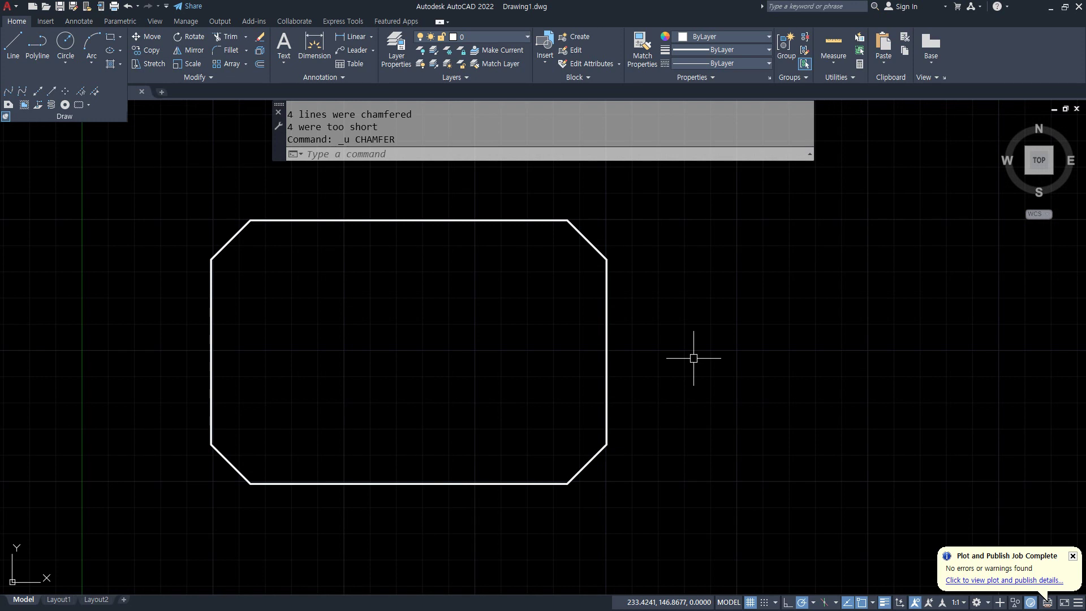
pyautogui.write('rec')
pyautogui.press('Return')
pyautogui.moveTo(659, 232); pyautogui.dragTo(596, 235, button='middle')
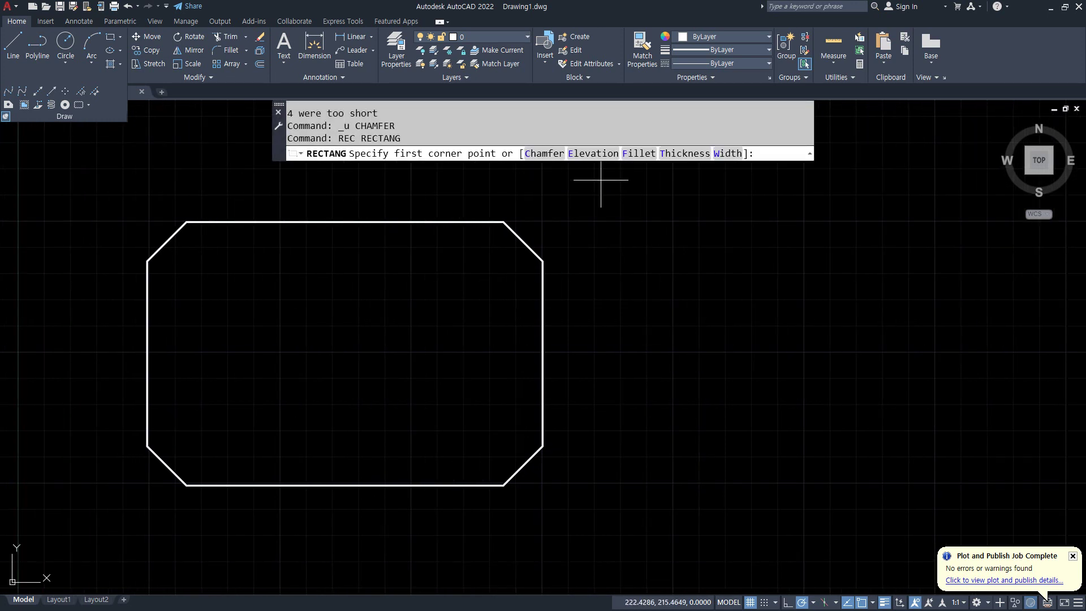
pyautogui.click(538, 154)
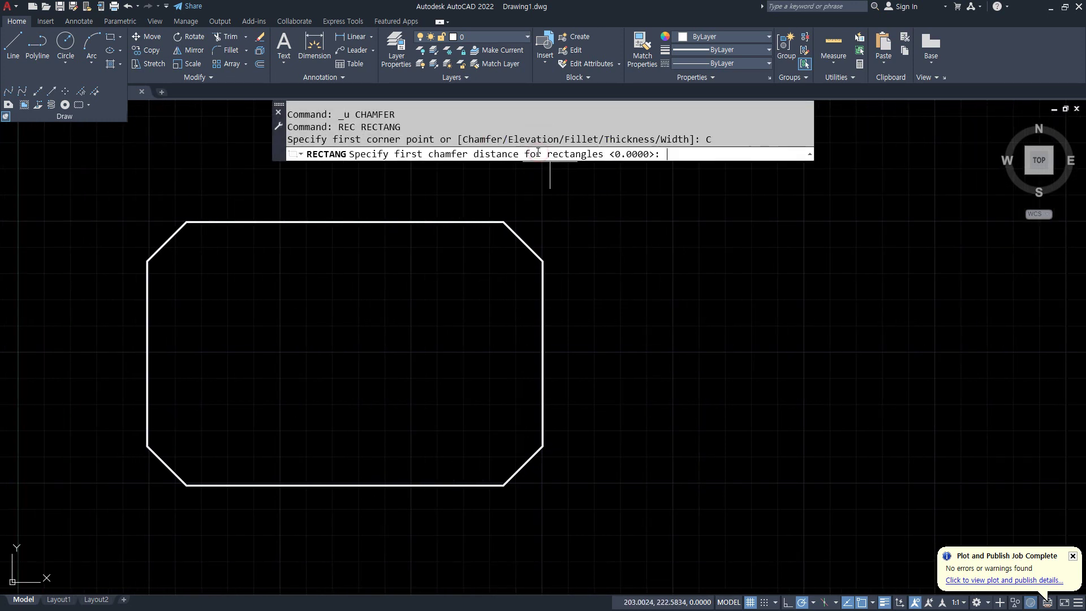
pyautogui.press('Return')
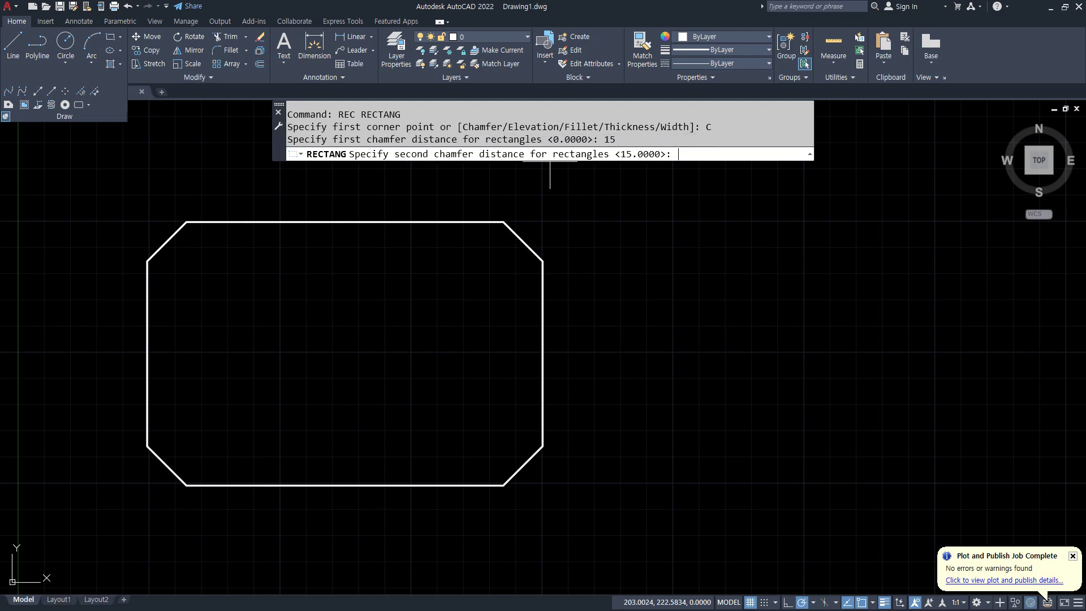
pyautogui.click(673, 218)
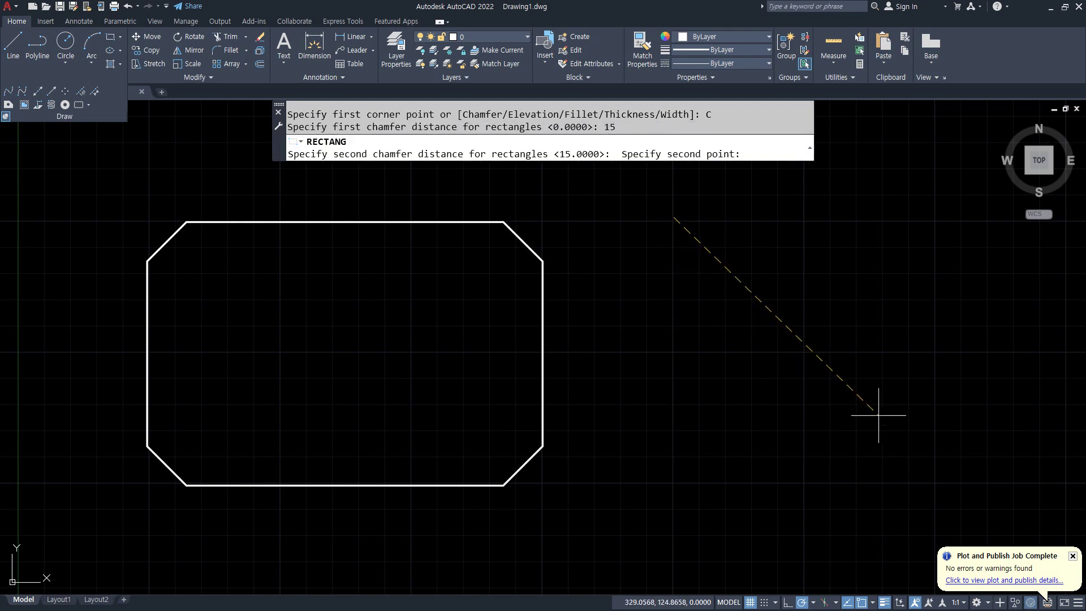
pyautogui.moveTo(877, 417); pyautogui.dragTo(650, 363, button='middle')
pyautogui.press('Escape')
# Draw a rectangle with both chamfer distances set to 15 beside the first one, at about the same size
pyautogui.press('Return')
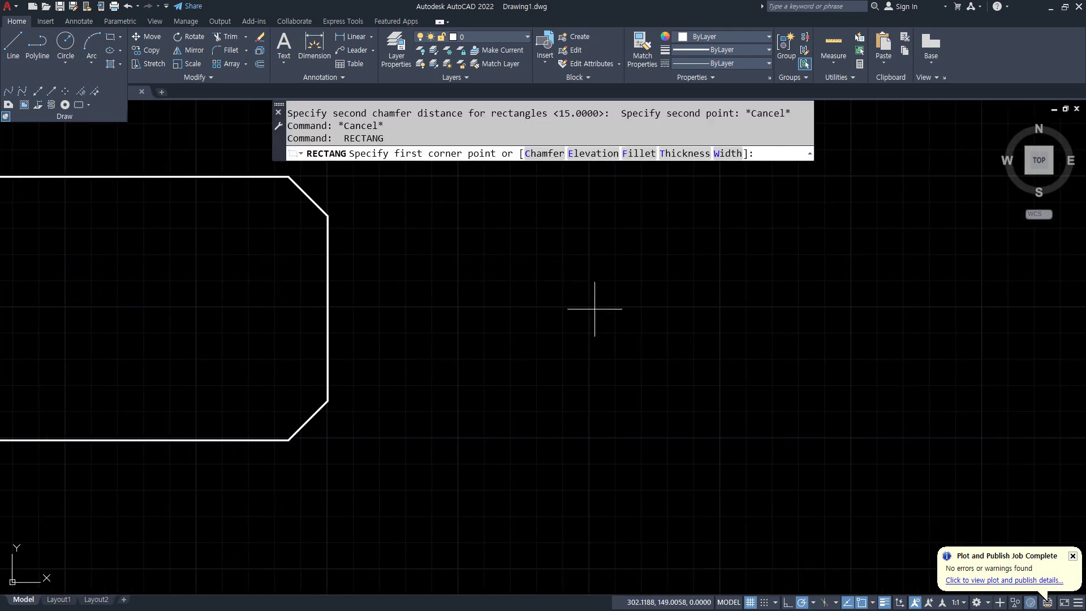
pyautogui.click(544, 153)
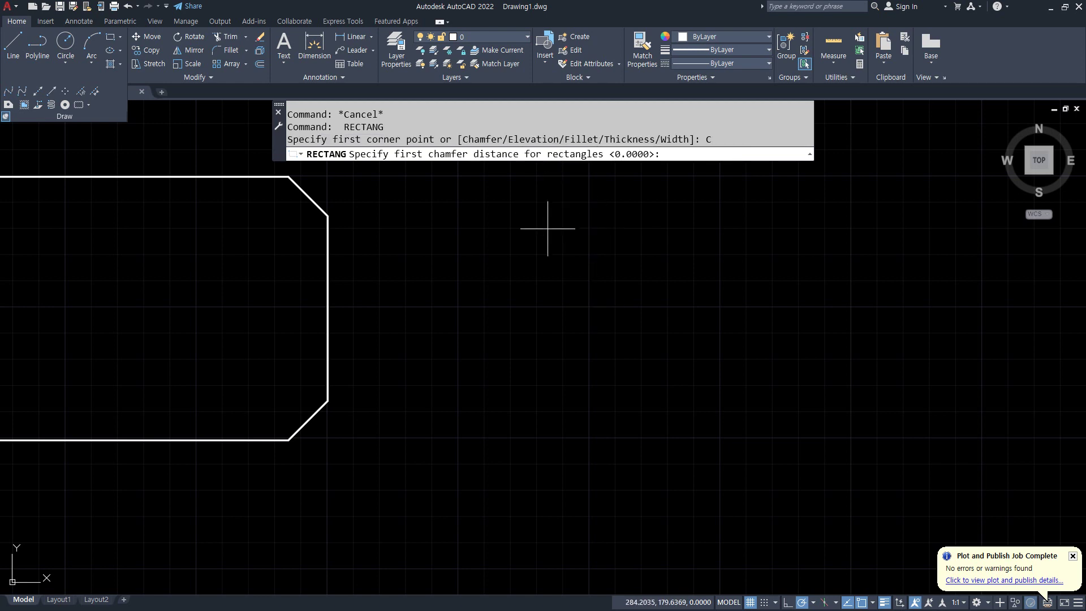
pyautogui.press('Return')
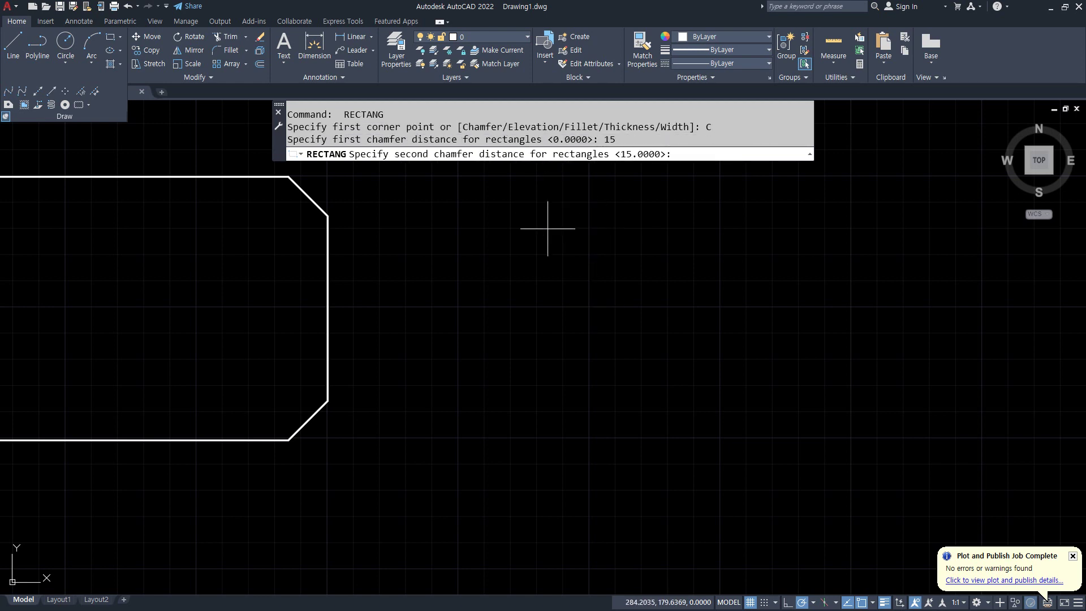
pyautogui.write('15')
pyautogui.press('Return')
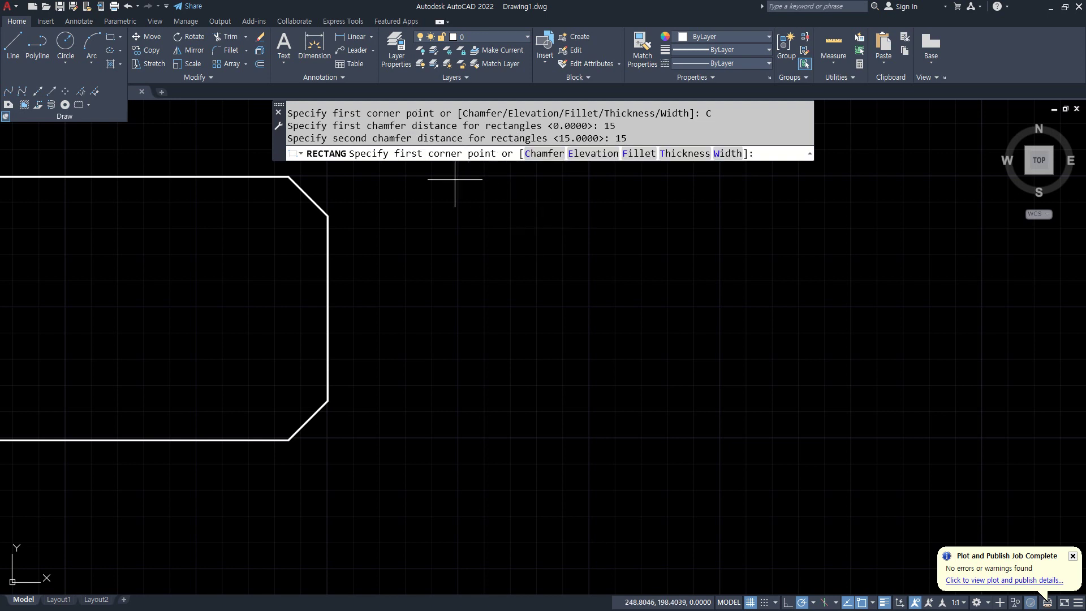
pyautogui.click(459, 178)
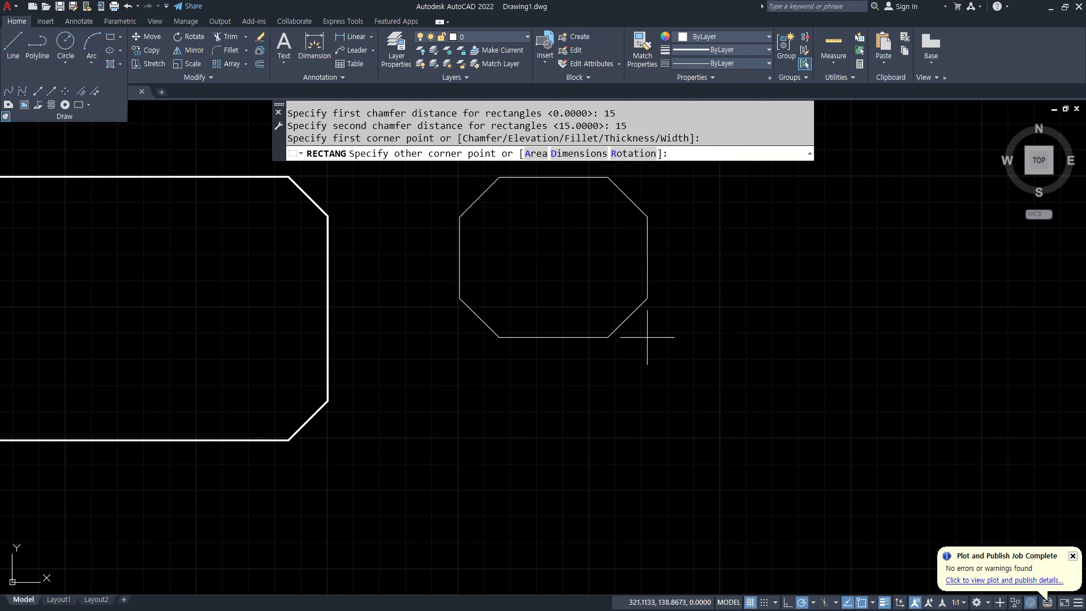
pyautogui.click(847, 441)
pyautogui.moveTo(519, 353); pyautogui.dragTo(630, 374, button='middle')
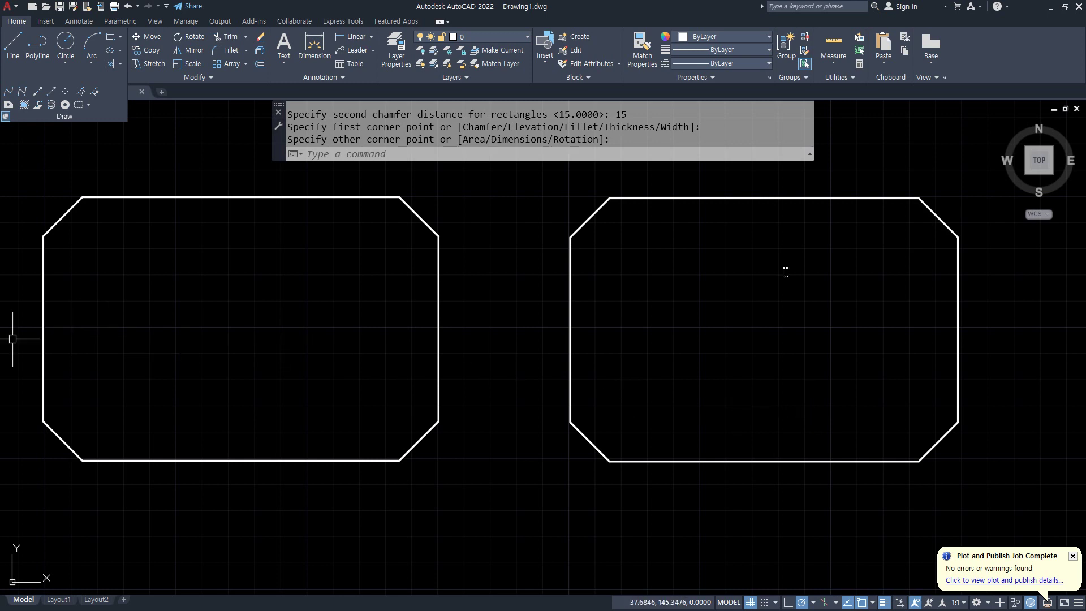
pyautogui.hotkey('alt', 'Tab')
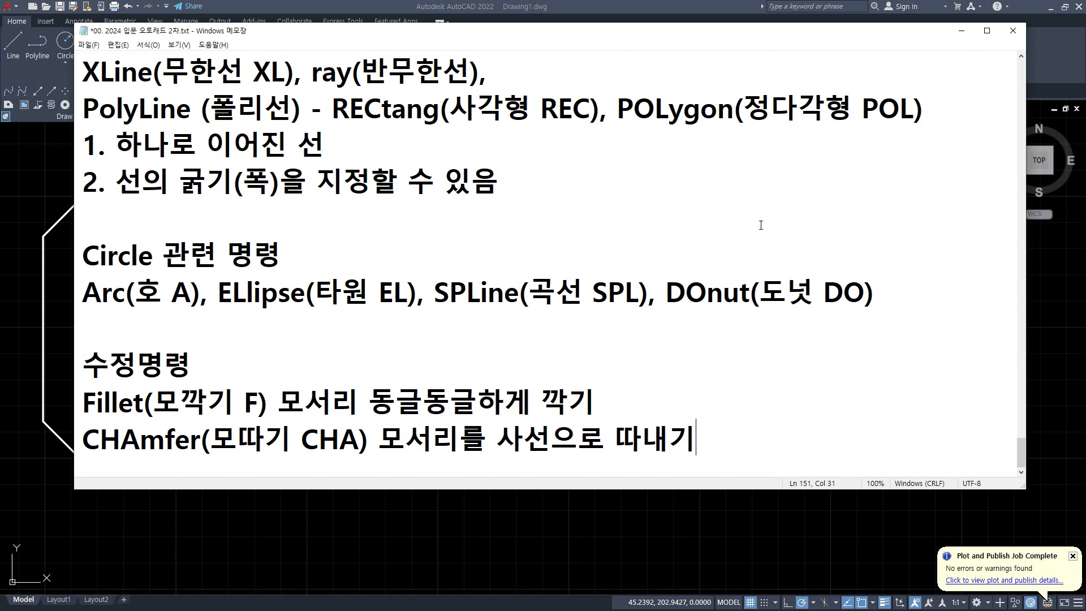
pyautogui.hotkey('alt', 'Tab')
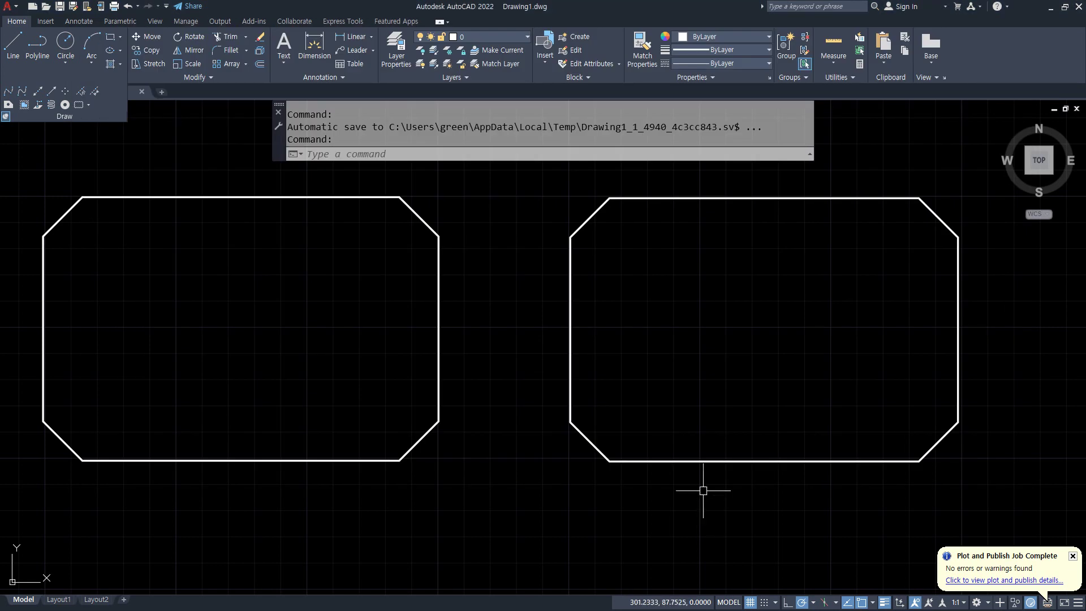
# Erase both chamfered rectangles and zoom to the whole drawing area
pyautogui.scroll(-10, 703, 490)
pyautogui.click(747, 504)
pyautogui.click(485, 401)
pyautogui.write('e')
pyautogui.press('Return')
pyautogui.write('z')
pyautogui.press('Return')
pyautogui.write('a')
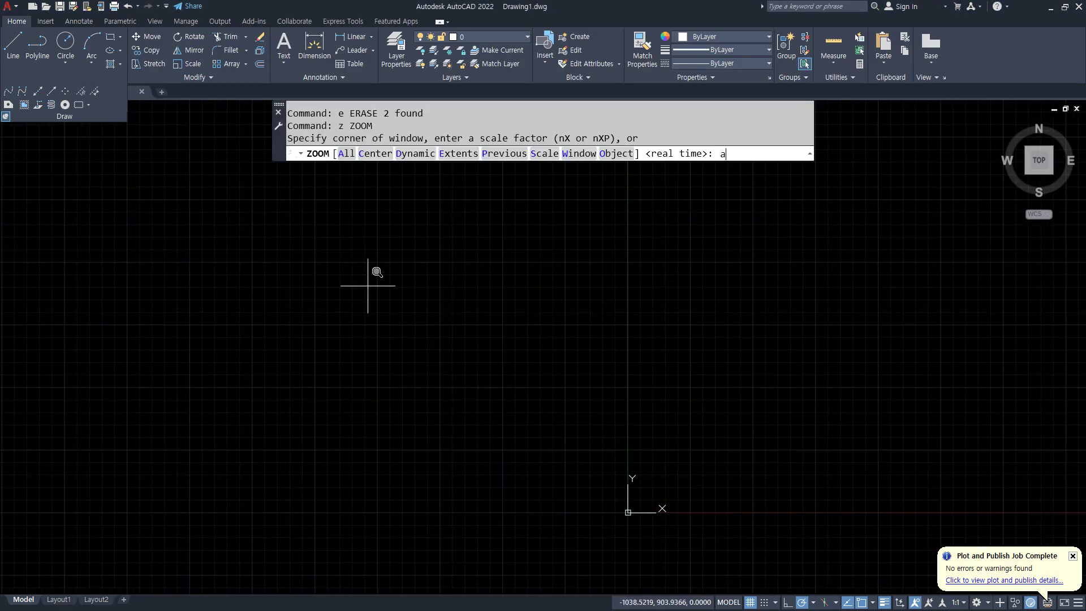
pyautogui.press('Return')
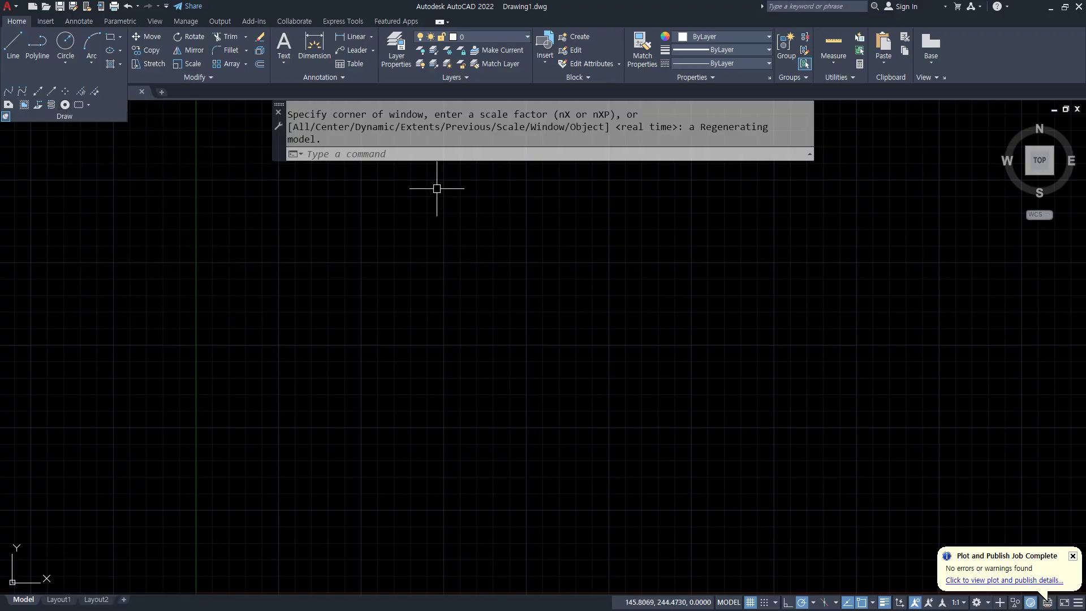
# Place five donuts with inside diameter 30 and outside diameter 50 in a row across the upper drawing area
pyautogui.write('do')
pyautogui.press('Return')
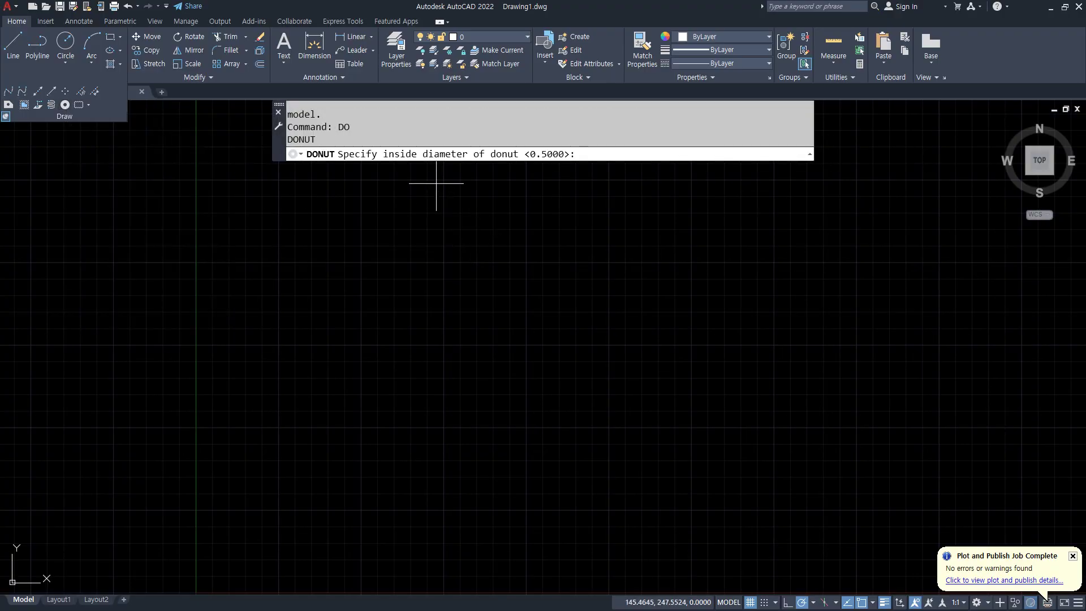
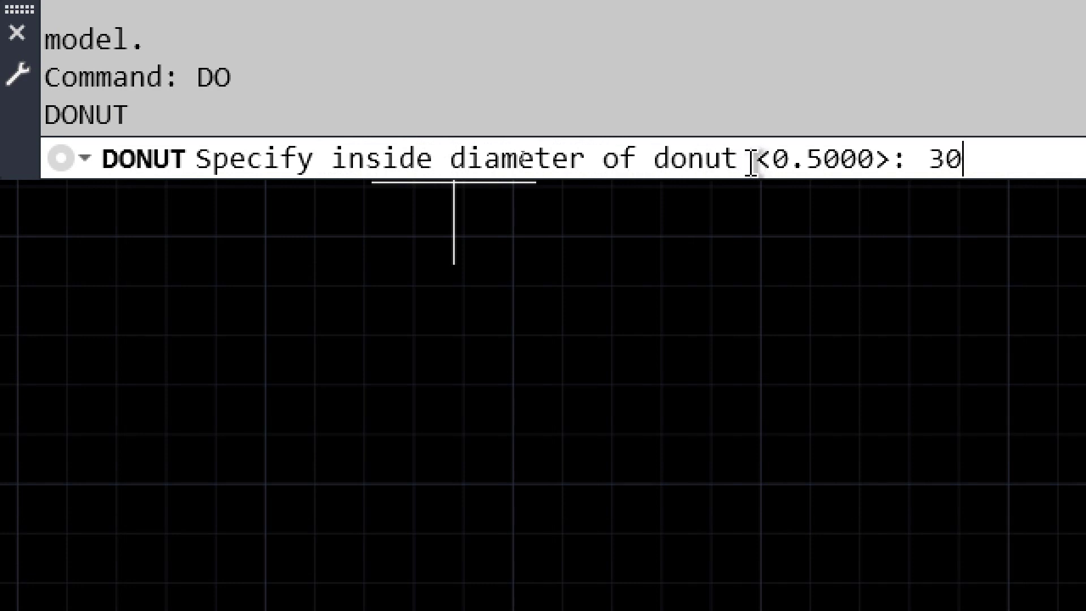
pyautogui.press('Return')
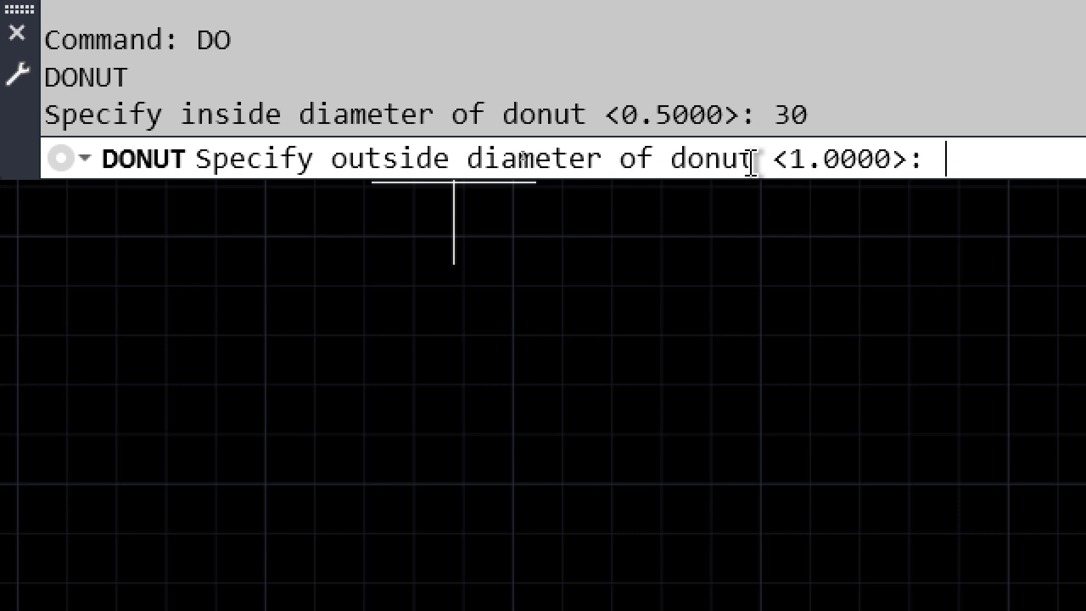
pyautogui.write('50')
pyautogui.press('Return')
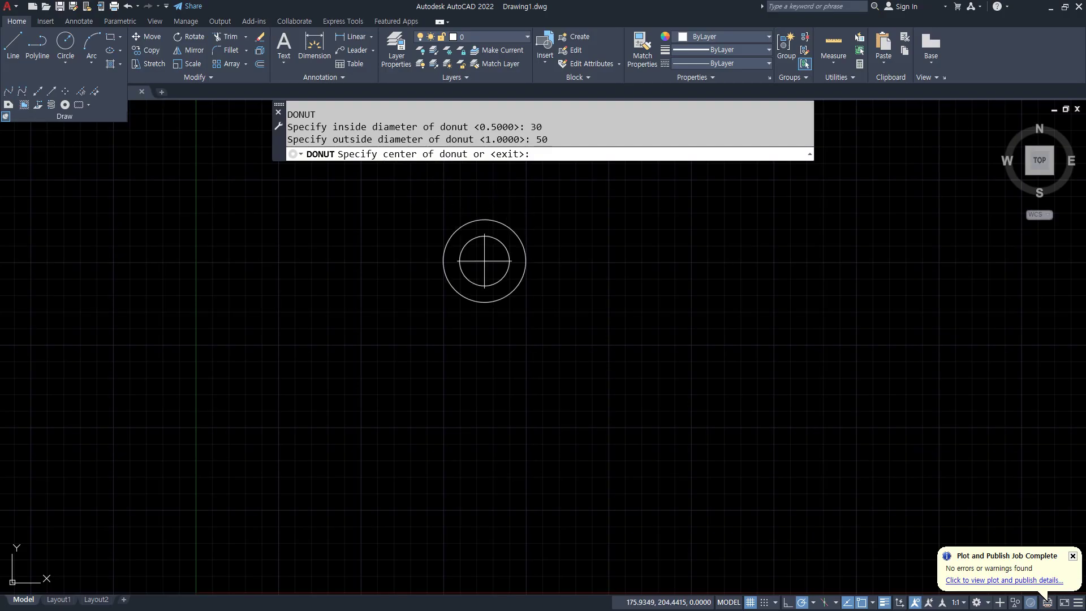
pyautogui.click(219, 462)
pyautogui.click(469, 269)
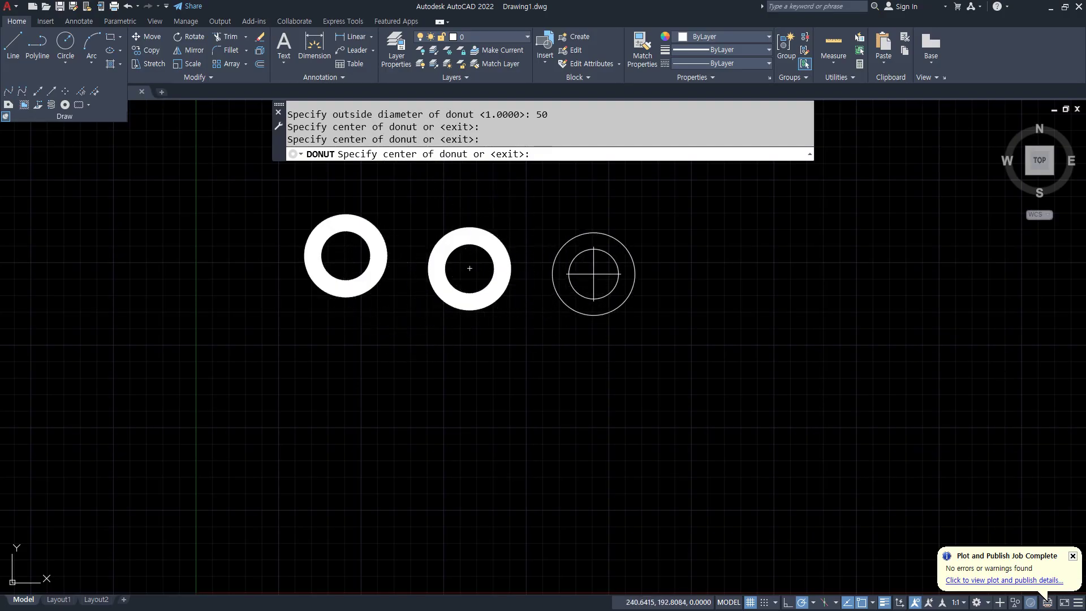
pyautogui.click(593, 275)
pyautogui.click(730, 270)
pyautogui.click(868, 281)
pyautogui.press('Return')
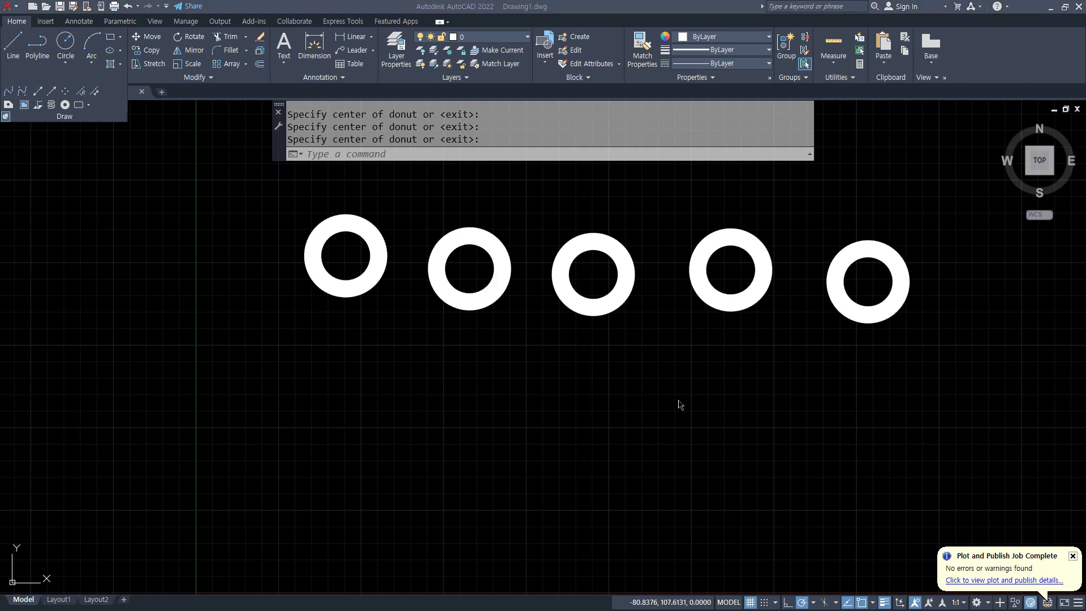
# Place four donuts in a second row below the first, entering inside diameter 50 and outside diameter 30
pyautogui.write('DONUT')
pyautogui.press('Return')
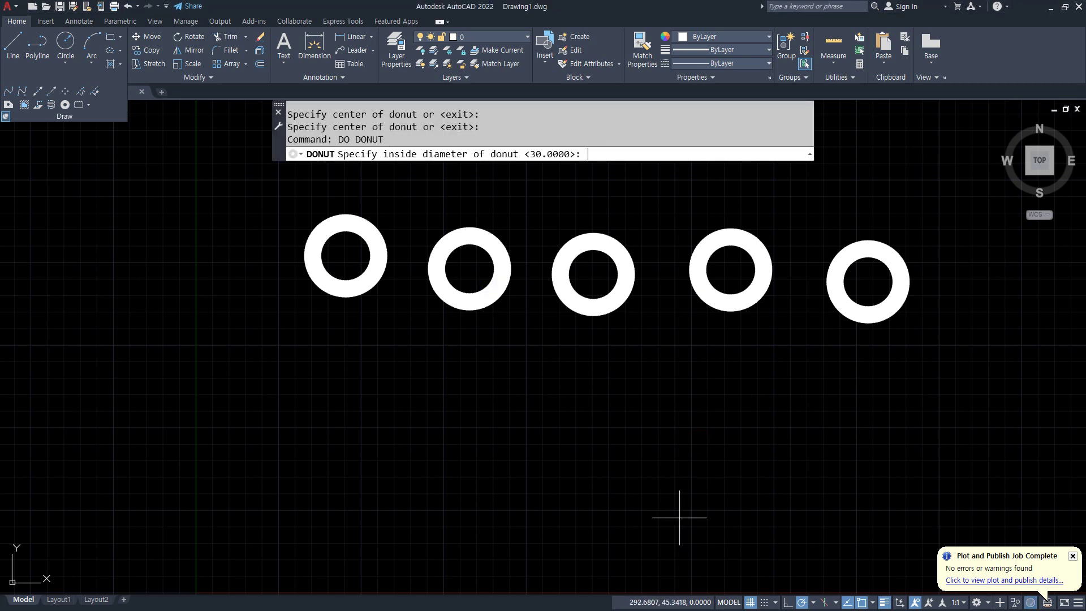
pyautogui.write('50')
pyautogui.press('Return')
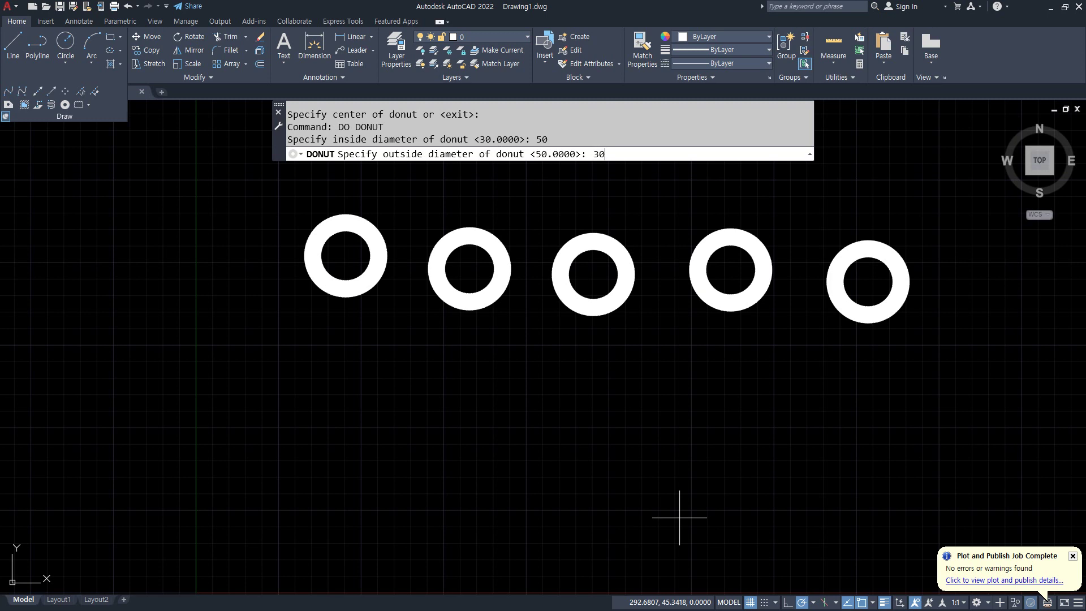
pyautogui.press('Return')
pyautogui.click(259, 342)
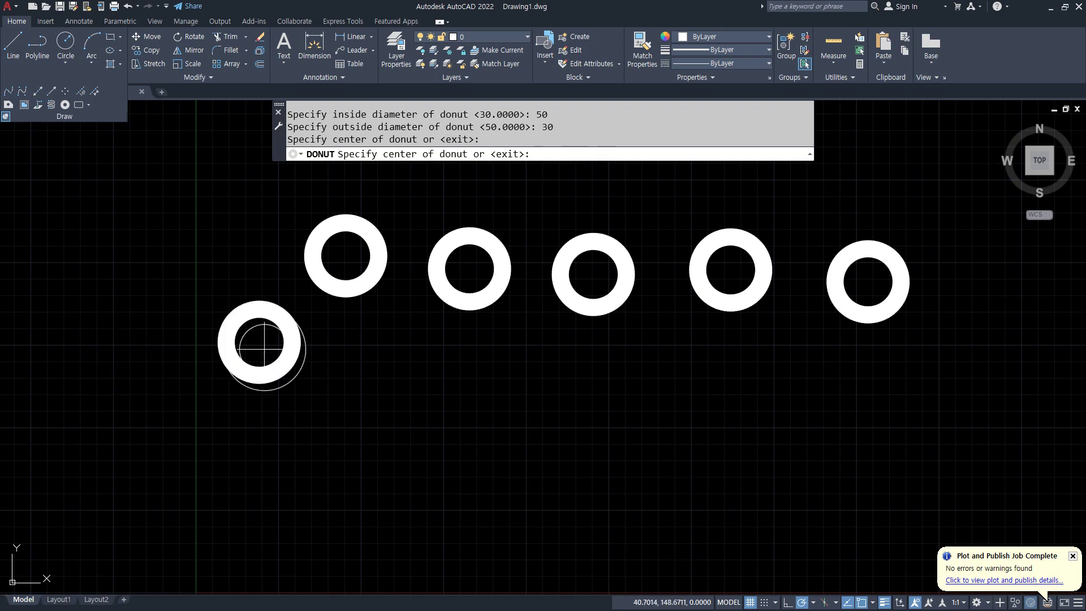
pyautogui.click(385, 371)
pyautogui.click(539, 394)
pyautogui.click(682, 390)
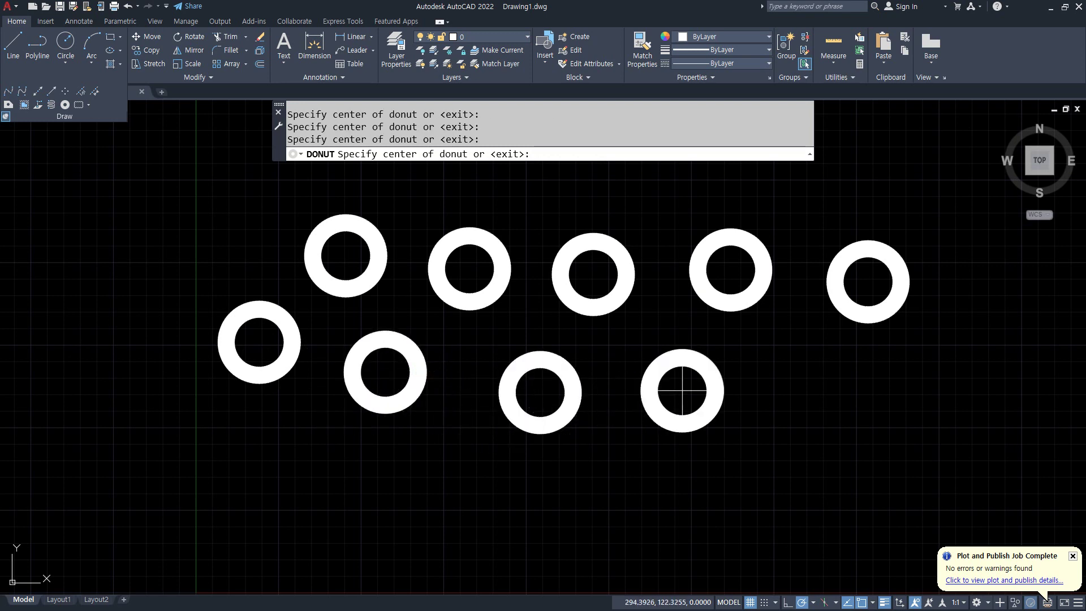
pyautogui.press('Return')
# Add two filled donuts at the end of the second row, with inside diameter 0 and outside diameter 50
pyautogui.press('Return')
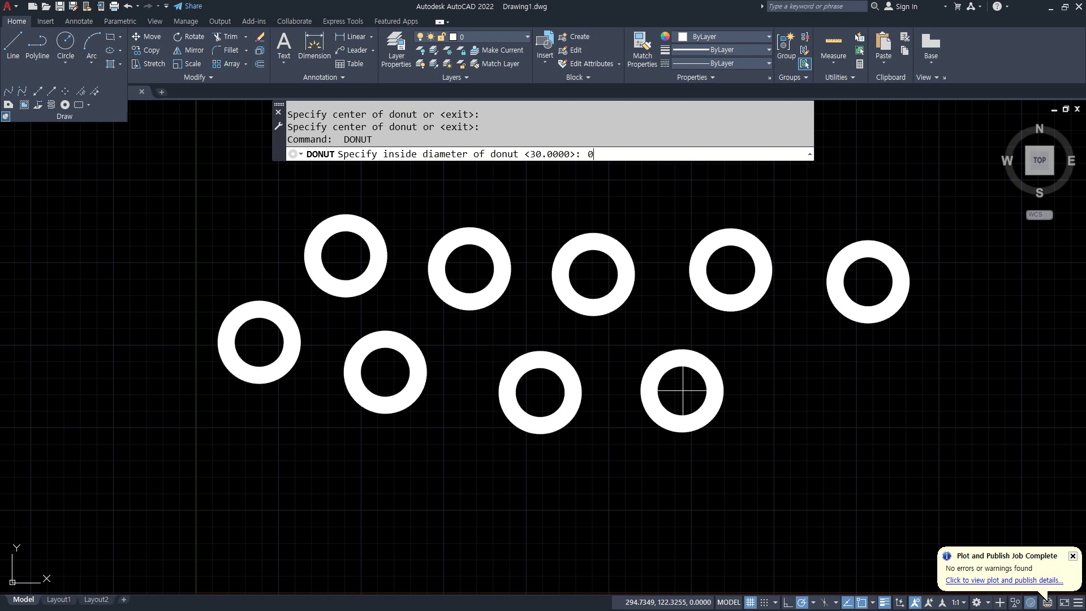
pyautogui.write('0')
pyautogui.press('Return')
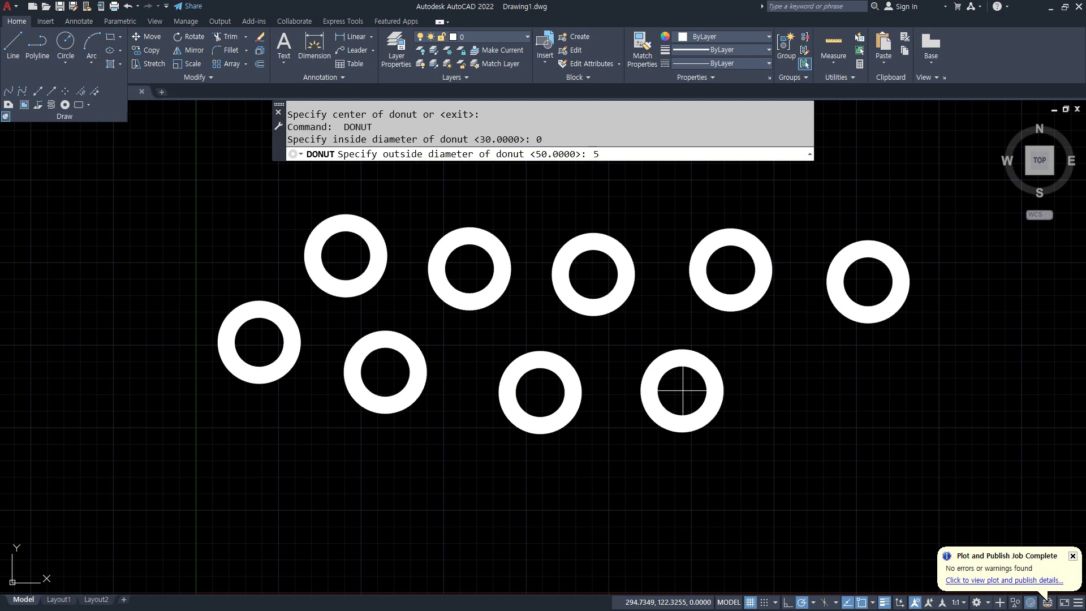
pyautogui.press('Return')
pyautogui.click(838, 384)
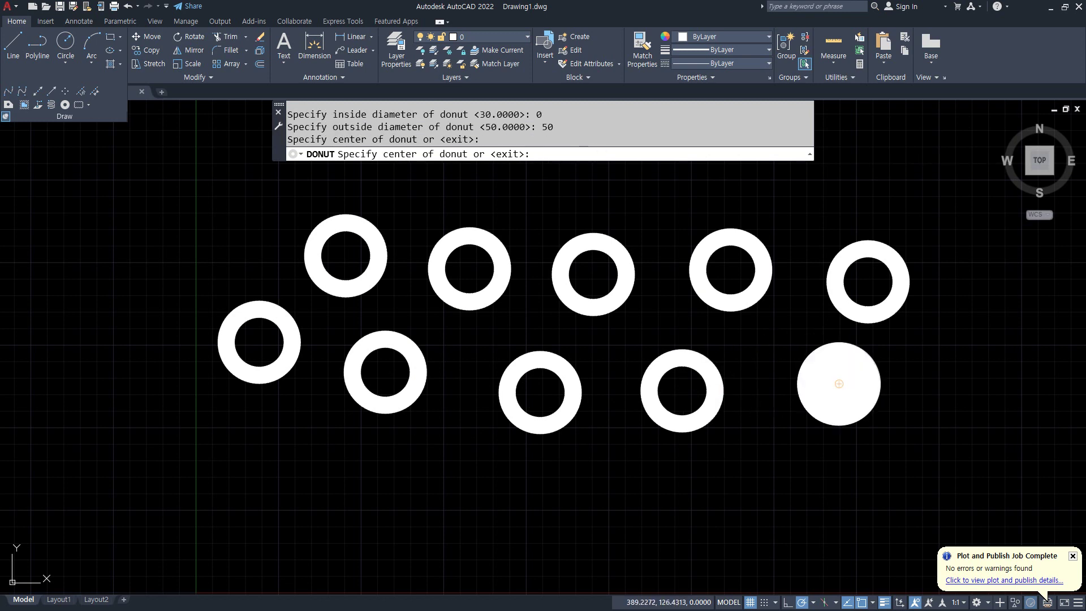
pyautogui.click(985, 384)
pyautogui.press('Return')
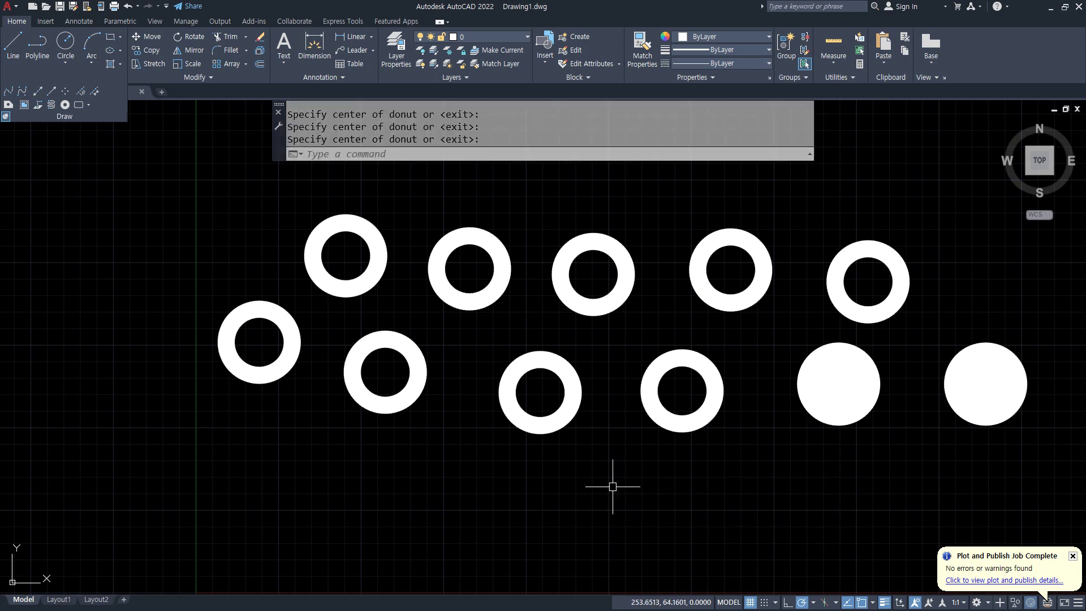
# Place five thin donuts in a third row below the others, with inside and outside diameters both 50
pyautogui.press('Return')
pyautogui.write('50')
pyautogui.press('Return')
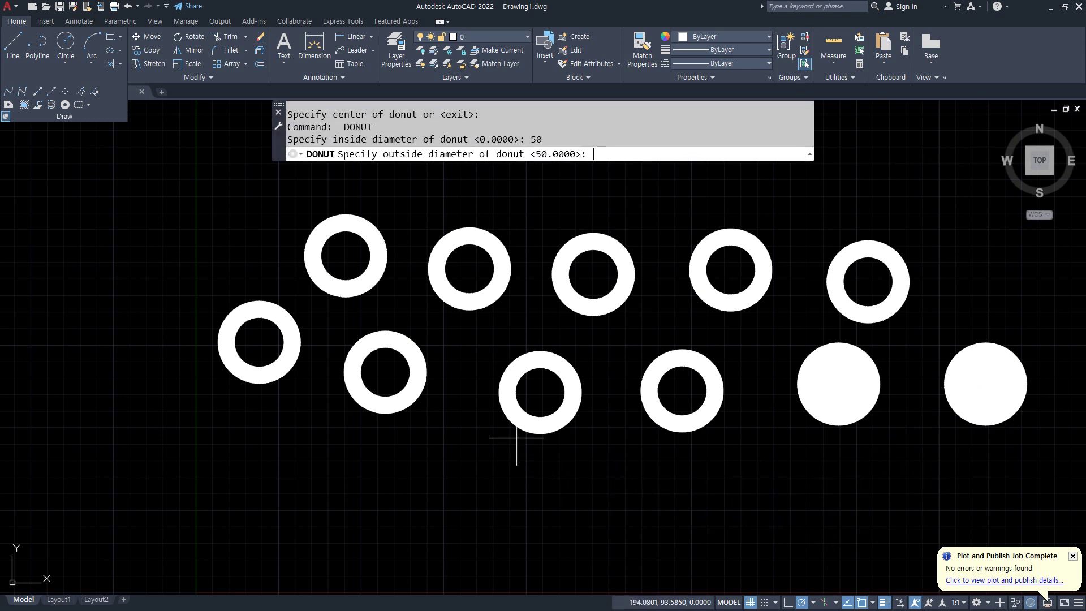
pyautogui.write('50')
pyautogui.press('Return')
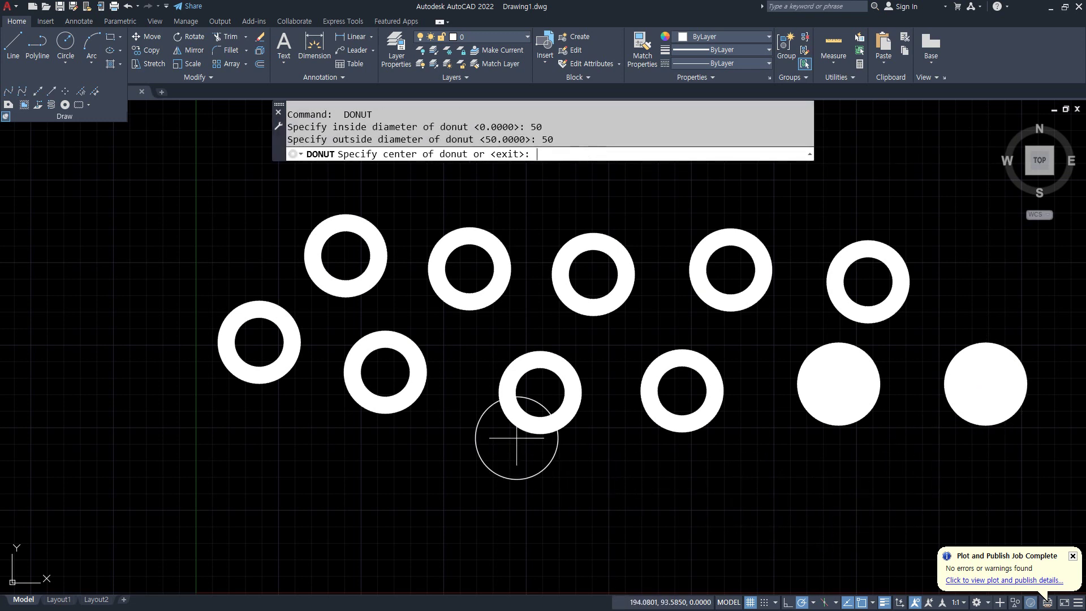
pyautogui.click(291, 491)
pyautogui.click(422, 501)
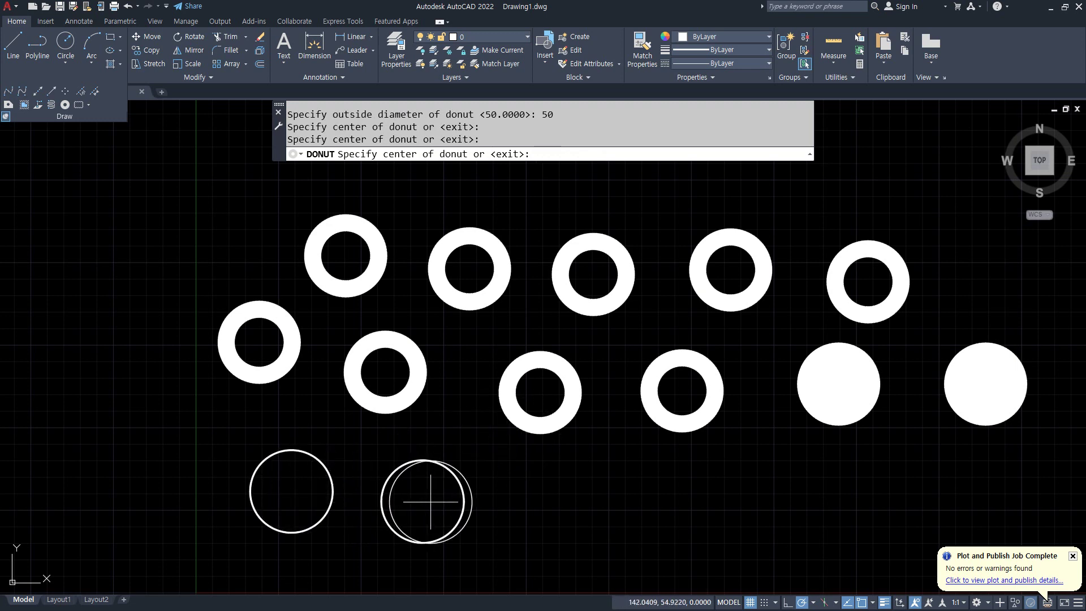
pyautogui.click(556, 510)
pyautogui.click(713, 513)
pyautogui.click(859, 500)
pyautogui.press('Return')
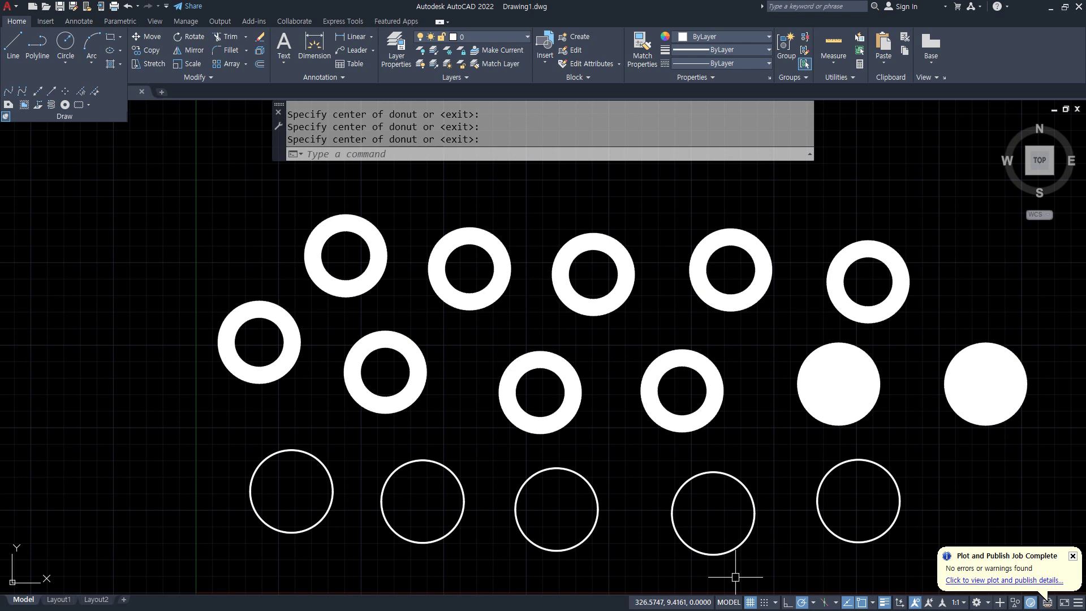
# Switch to the Notepad lesson notes, underline the SPLine entry among the Circle-related commands, and return to AutoCAD
pyautogui.hotkey('alt', 'Tab')
pyautogui.moveTo(653, 314); pyautogui.dragTo(412, 314)
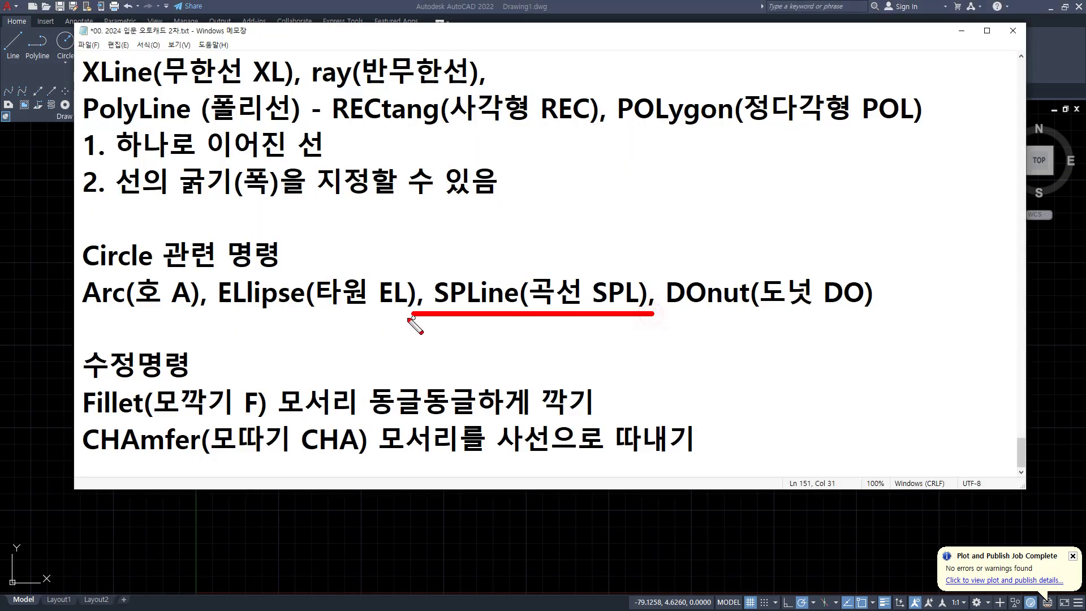
pyautogui.moveTo(639, 321)
pyautogui.mouseDown()
pyautogui.moveTo(445, 318)
pyautogui.moveTo(627, 326)
pyautogui.mouseUp()
pyautogui.press('Escape')
pyautogui.click(361, 5)
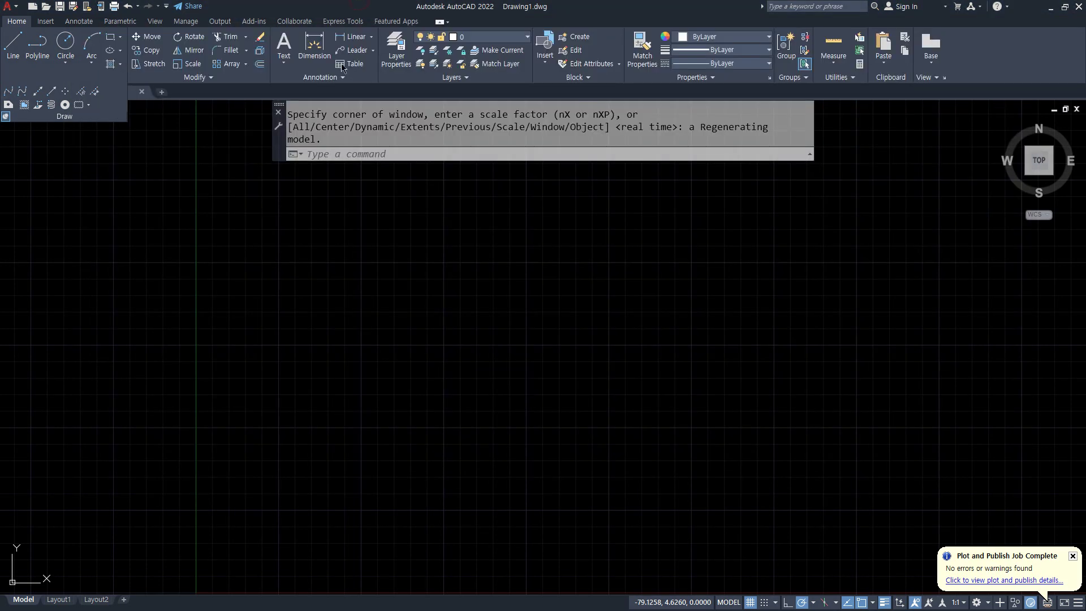
# Draw an open, self-crossing spline through nine fit points across the middle of the drawing area
pyautogui.write('spl')
pyautogui.press('Return')
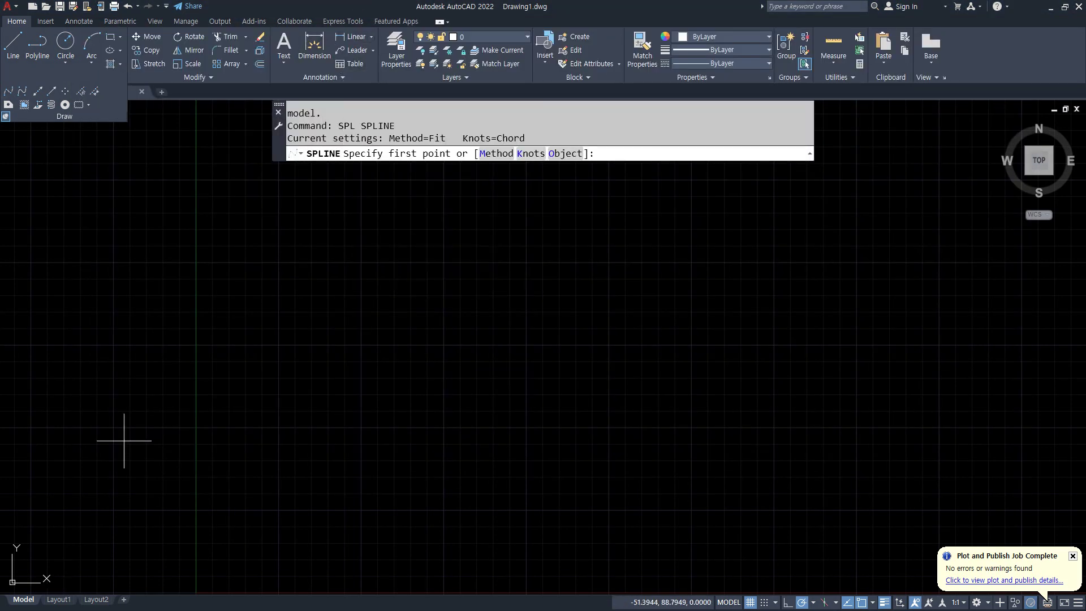
pyautogui.click(307, 352)
pyautogui.click(373, 266)
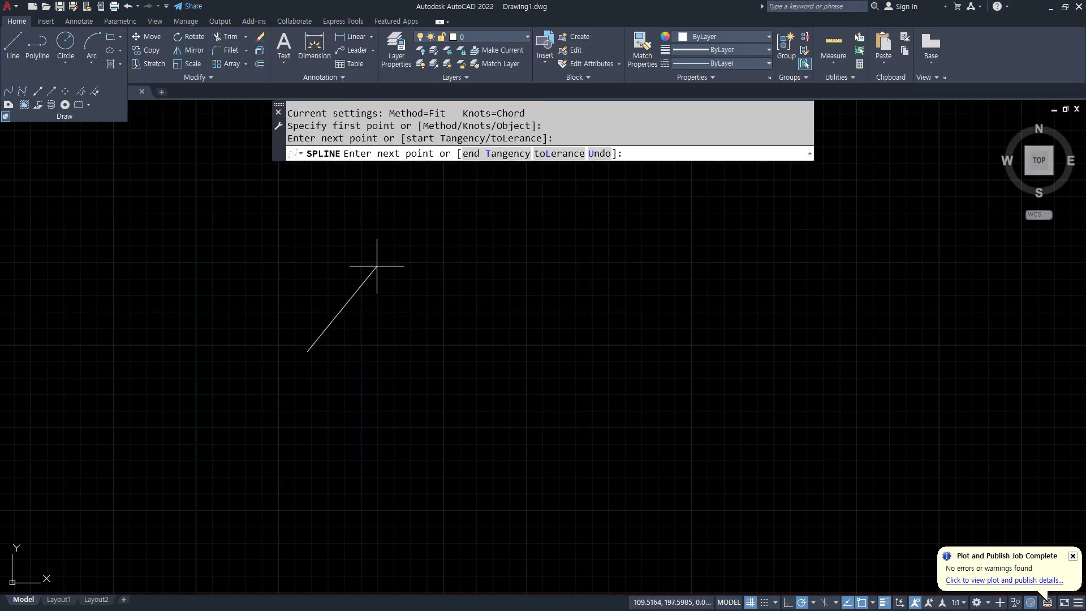
pyautogui.click(495, 387)
pyautogui.click(576, 264)
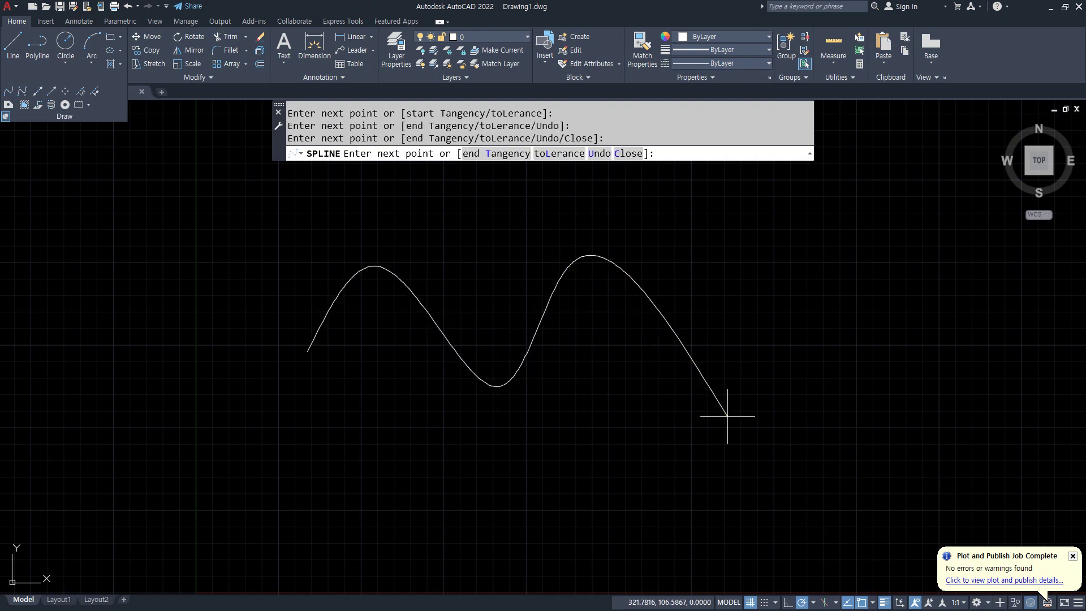
pyautogui.click(728, 416)
pyautogui.click(807, 277)
pyautogui.click(664, 211)
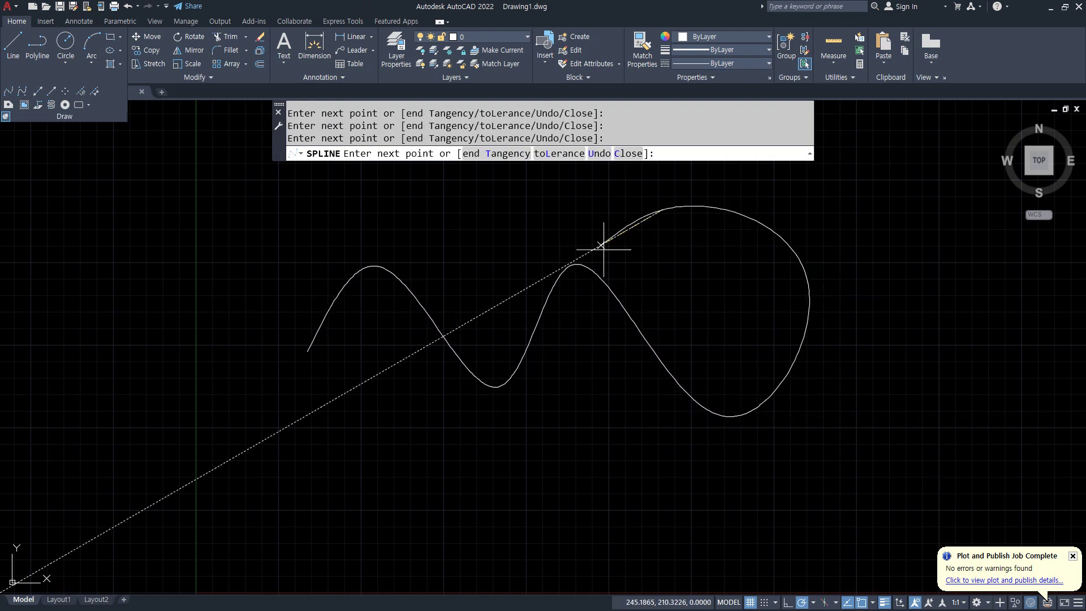
pyautogui.click(538, 453)
pyautogui.click(432, 203)
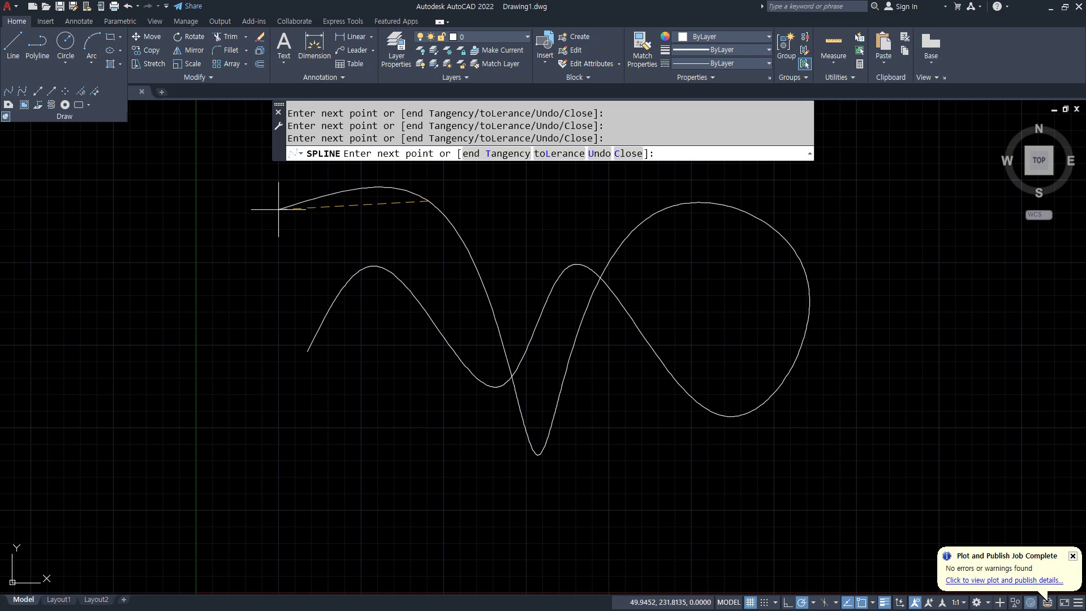
pyautogui.press('Return')
# Draw a second, larger spline to the right of the first one and finish it with the Close option
pyautogui.moveTo(398, 395); pyautogui.dragTo(236, 354, button='middle')
pyautogui.scroll(-5, 245, 385)
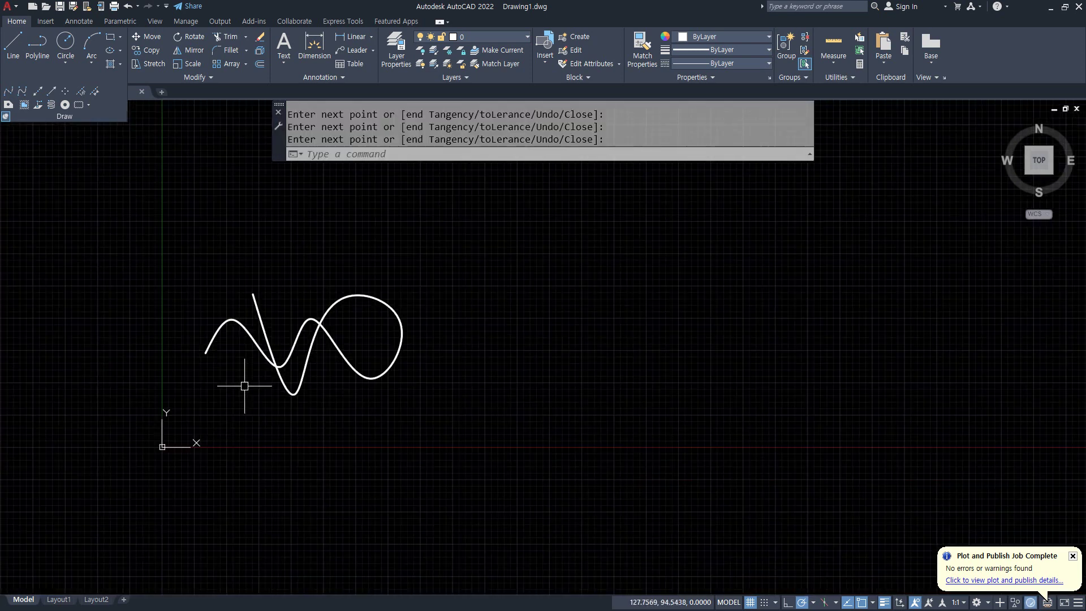
pyautogui.moveTo(290, 430); pyautogui.dragTo(308, 369, button='middle')
pyautogui.press('Return')
pyautogui.click(547, 231)
pyautogui.click(443, 399)
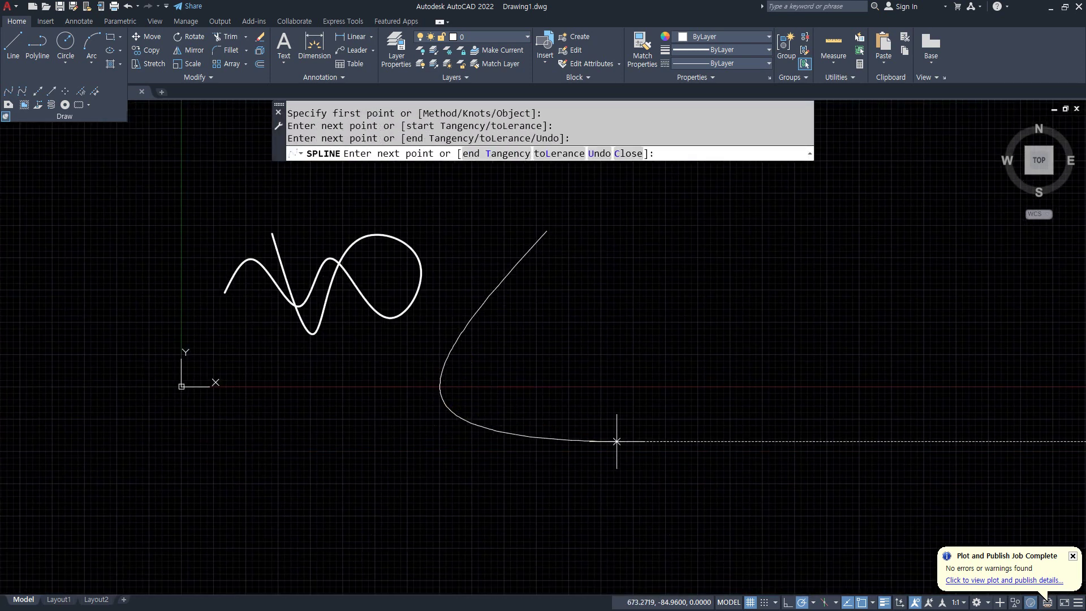
pyautogui.click(619, 440)
pyautogui.click(575, 314)
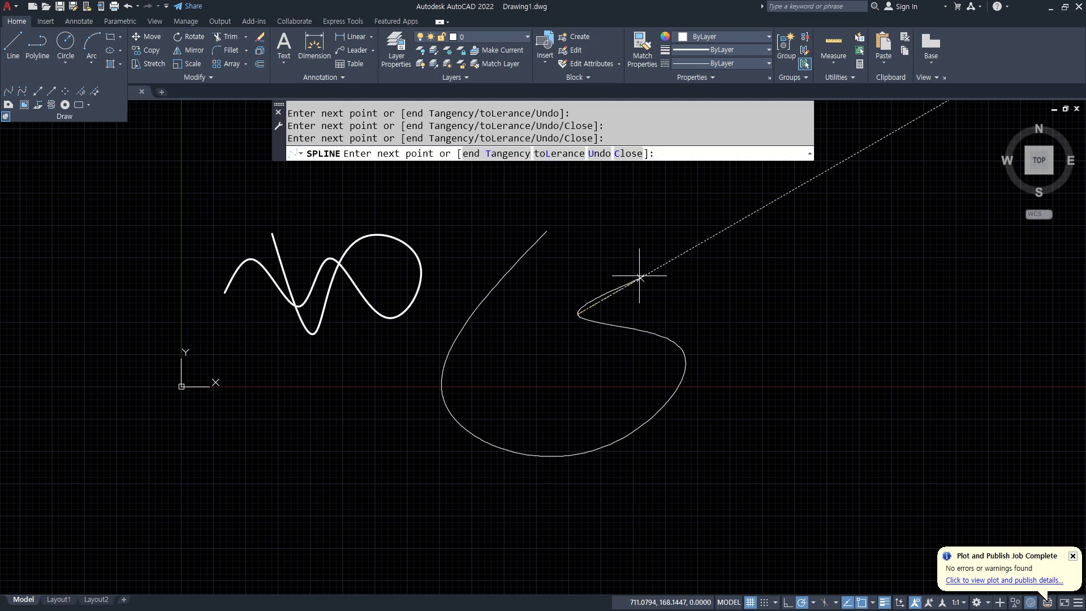
pyautogui.click(767, 192)
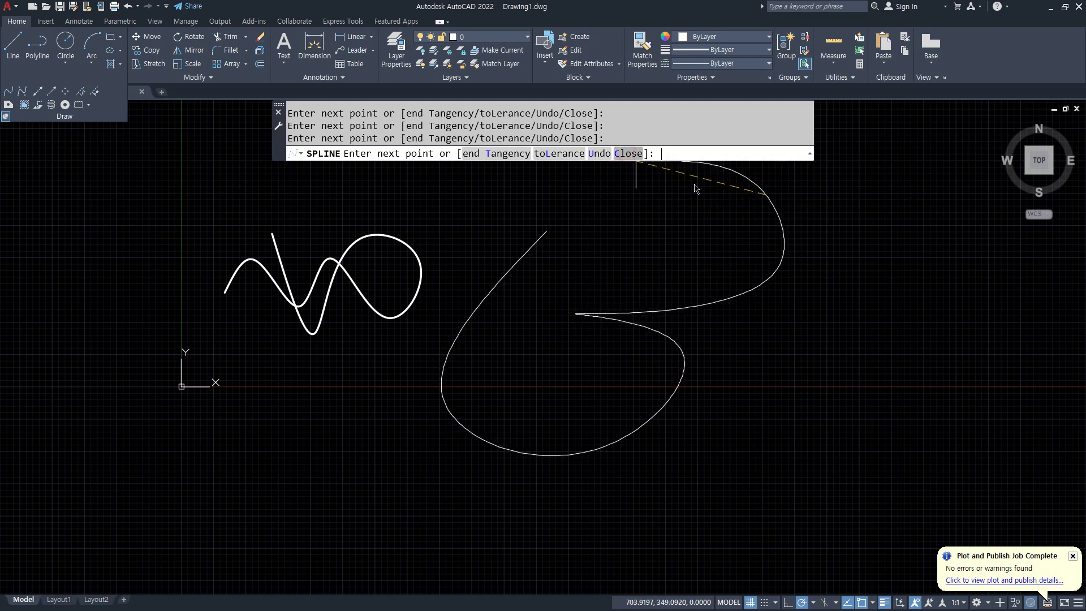
pyautogui.click(629, 153)
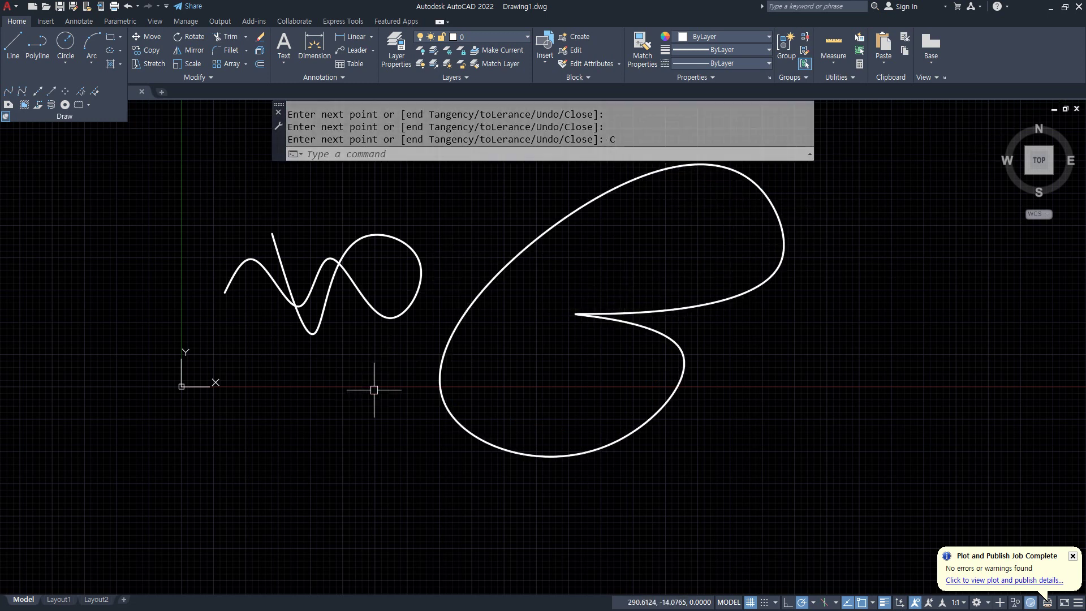
# Erase both splines together
pyautogui.click(867, 191)
pyautogui.click(19, 371)
pyautogui.write('e')
pyautogui.press('Return')
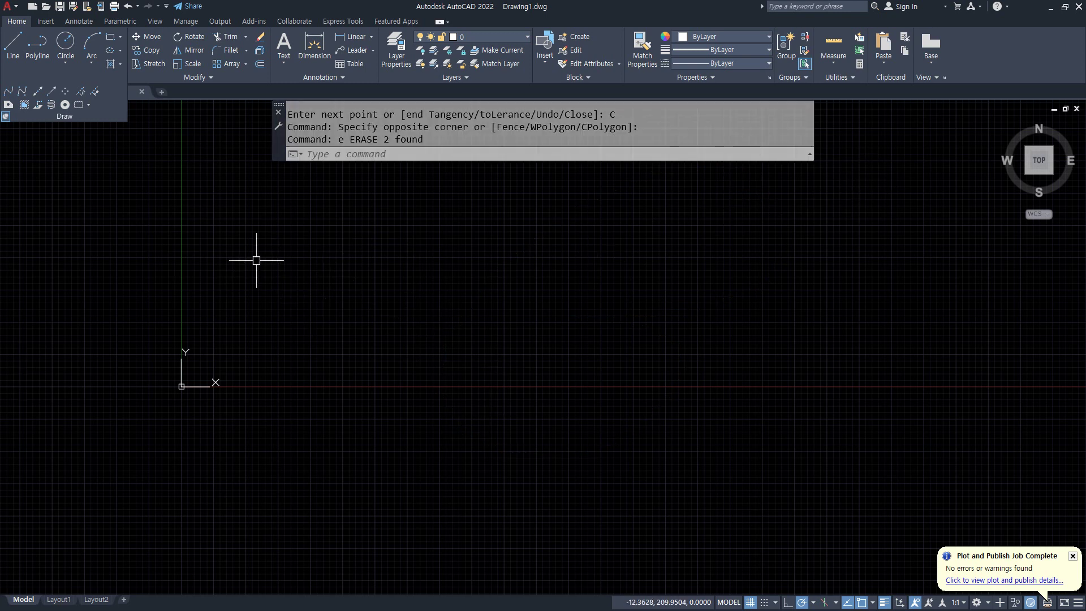
# Draw an open zigzag spline with the creation method set to CV, placing nine control vertices from left to right
pyautogui.write('SPL')
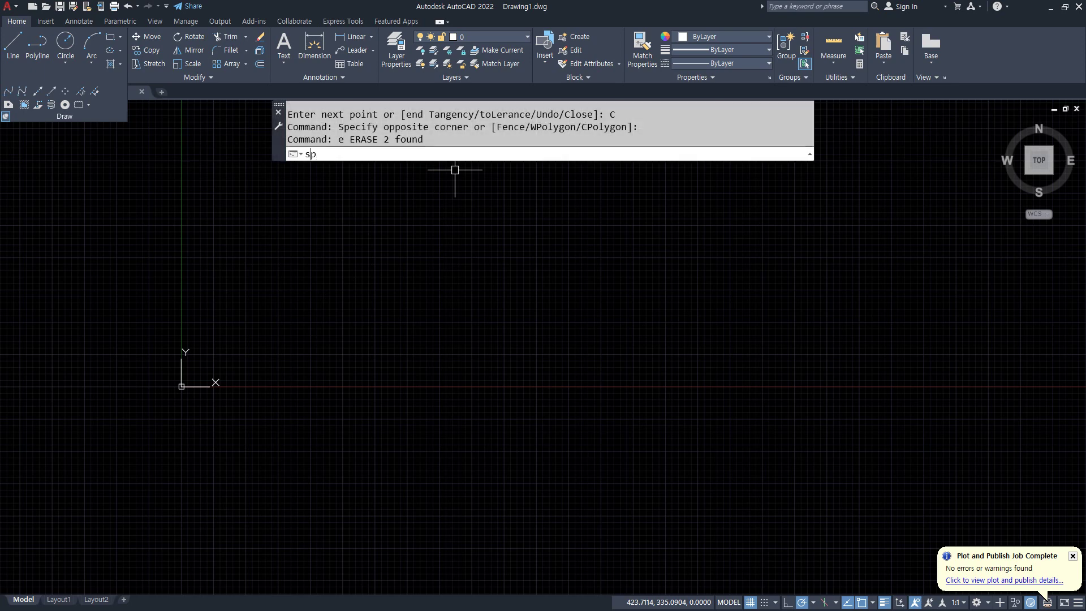
pyautogui.press('Return')
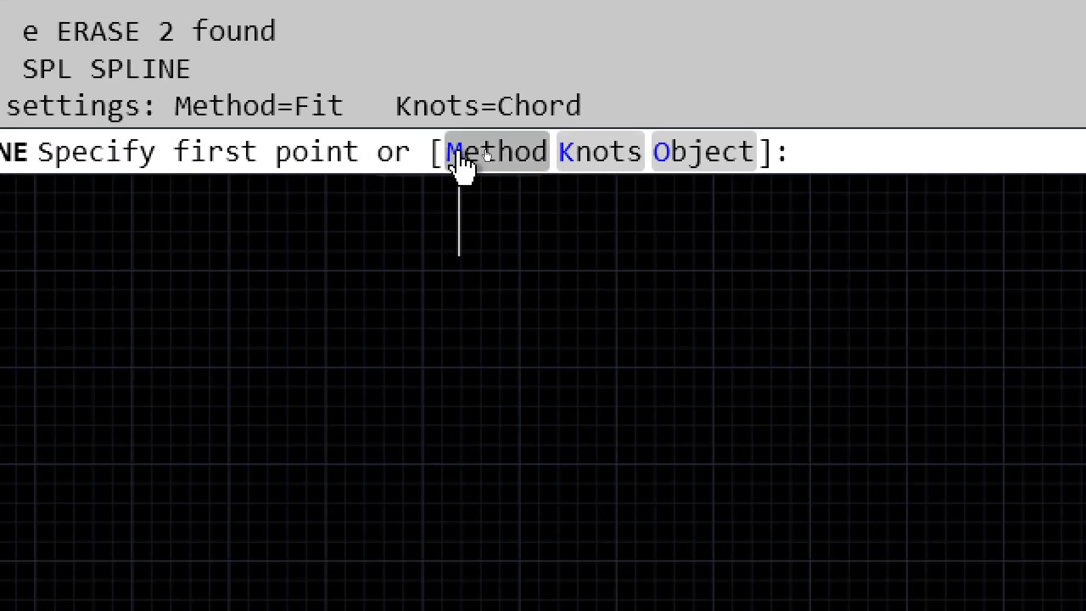
pyautogui.click(494, 151)
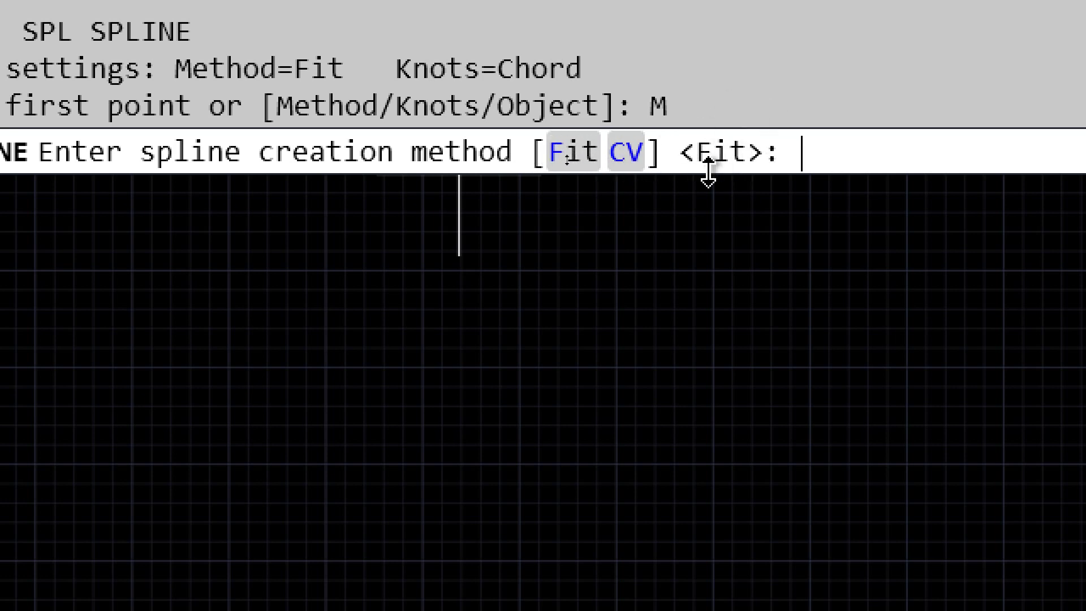
pyautogui.click(623, 159)
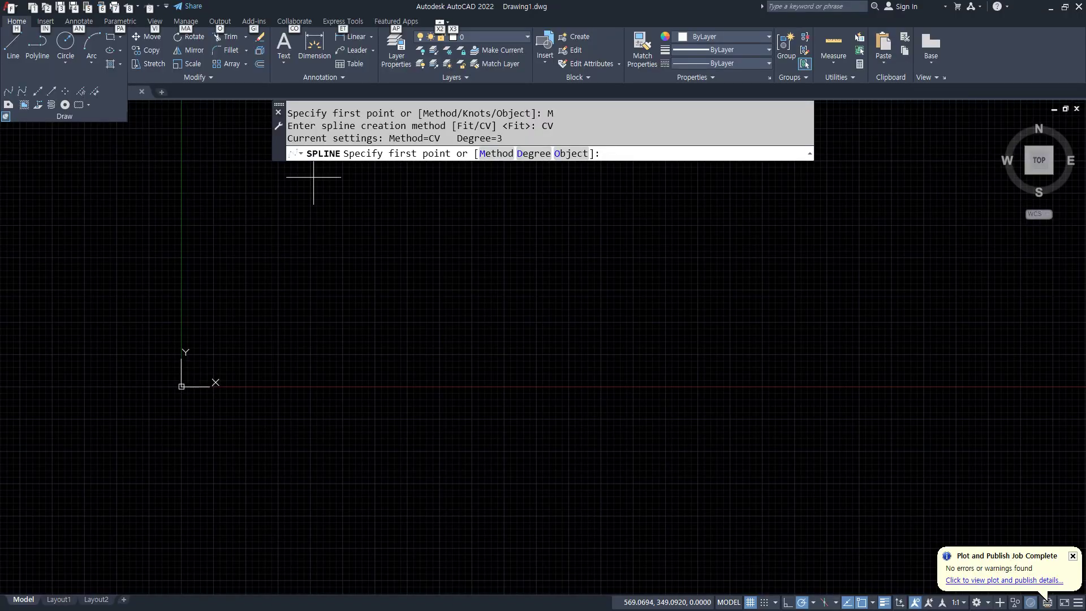
pyautogui.click(287, 211)
pyautogui.click(375, 307)
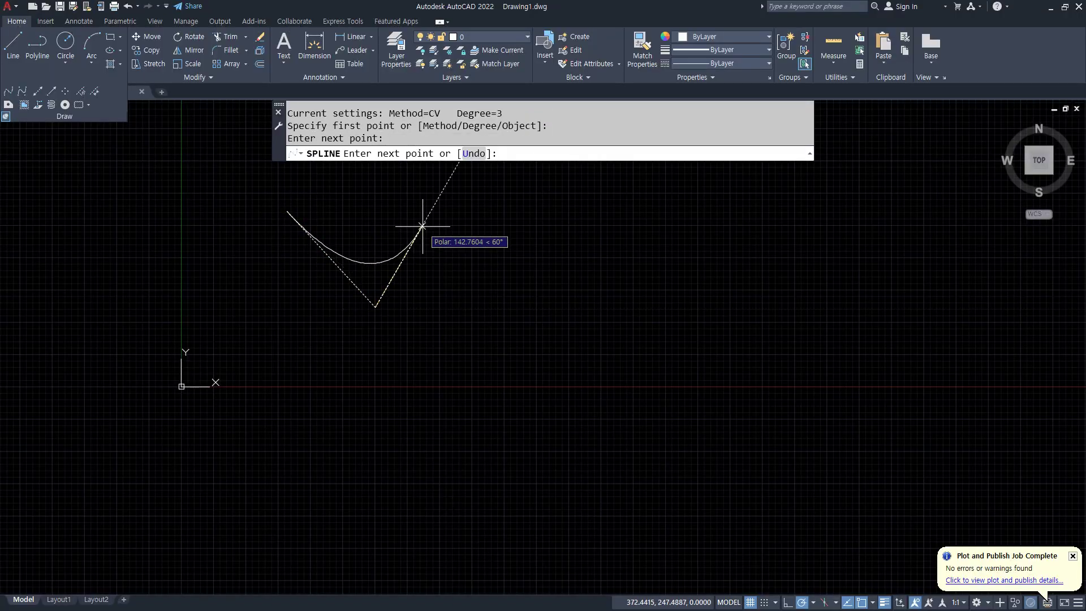
pyautogui.click(421, 226)
pyautogui.click(477, 293)
pyautogui.click(537, 236)
pyautogui.click(602, 283)
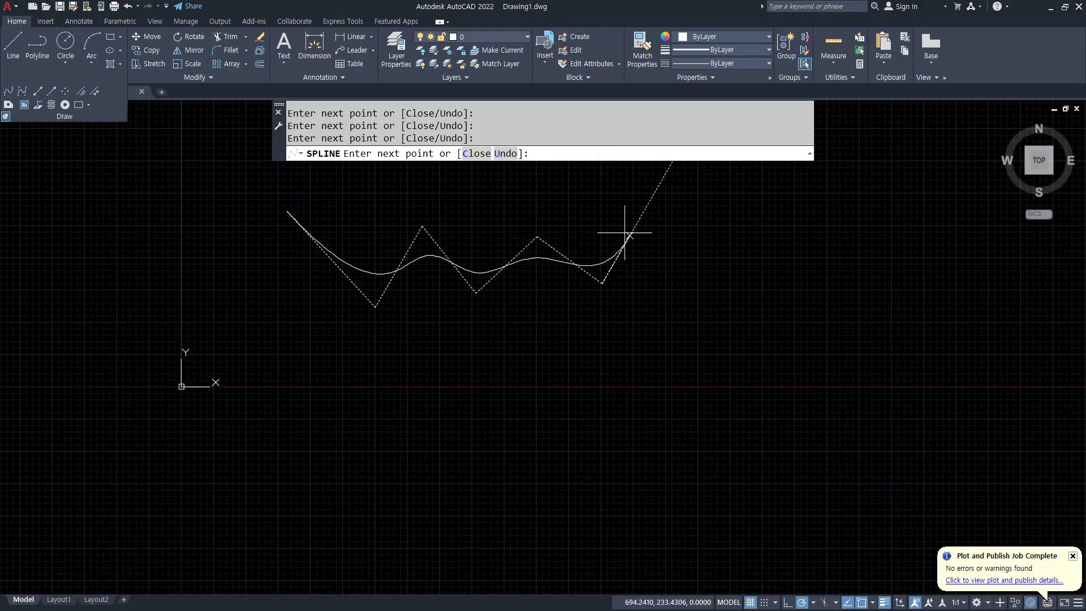
pyautogui.click(625, 234)
pyautogui.click(695, 291)
pyautogui.click(773, 208)
pyautogui.press('Return')
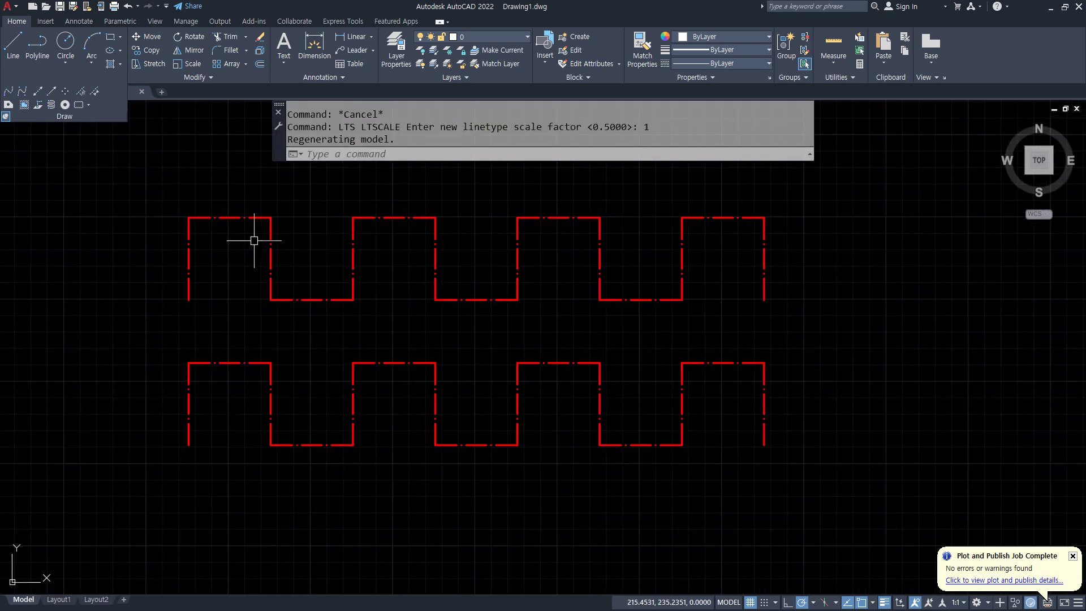
# Change the colour of the 중심 layer to green (index colour 3)
pyautogui.moveTo(339, 254); pyautogui.dragTo(413, 263, button='middle')
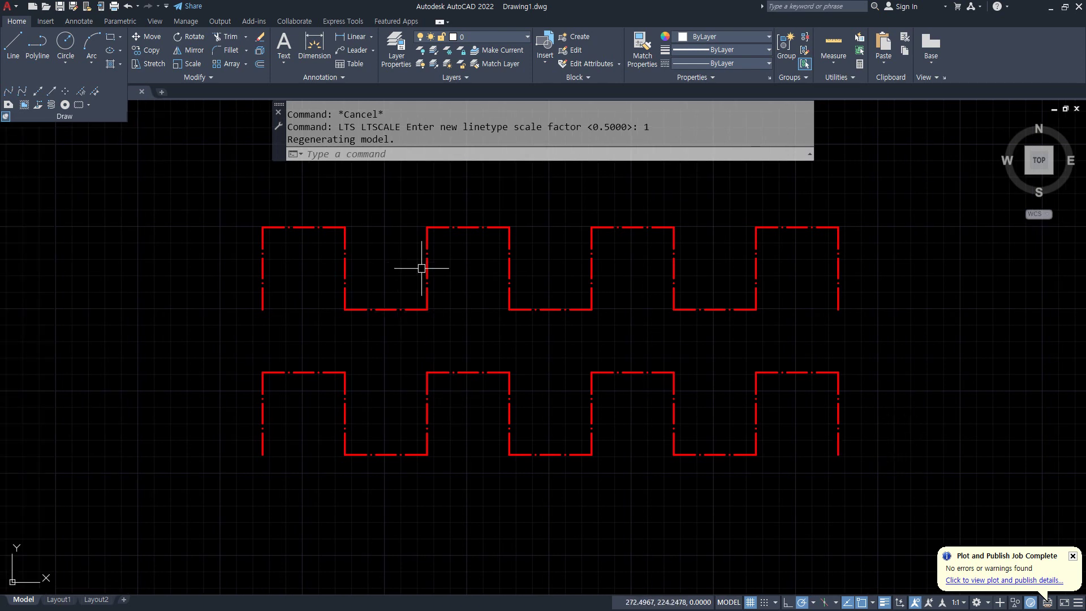
pyautogui.click(502, 39)
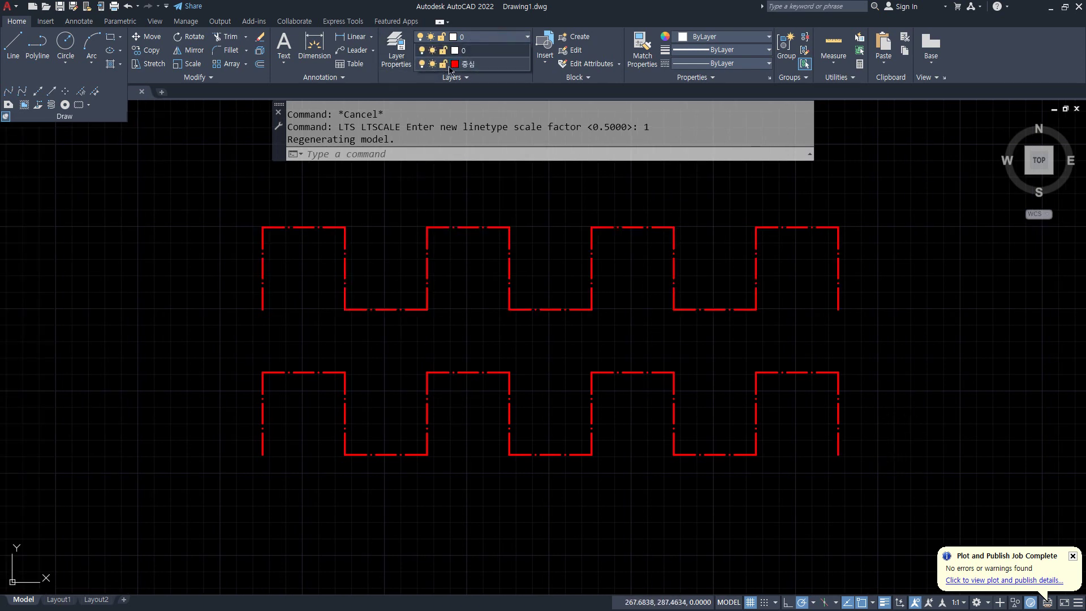
pyautogui.click(454, 65)
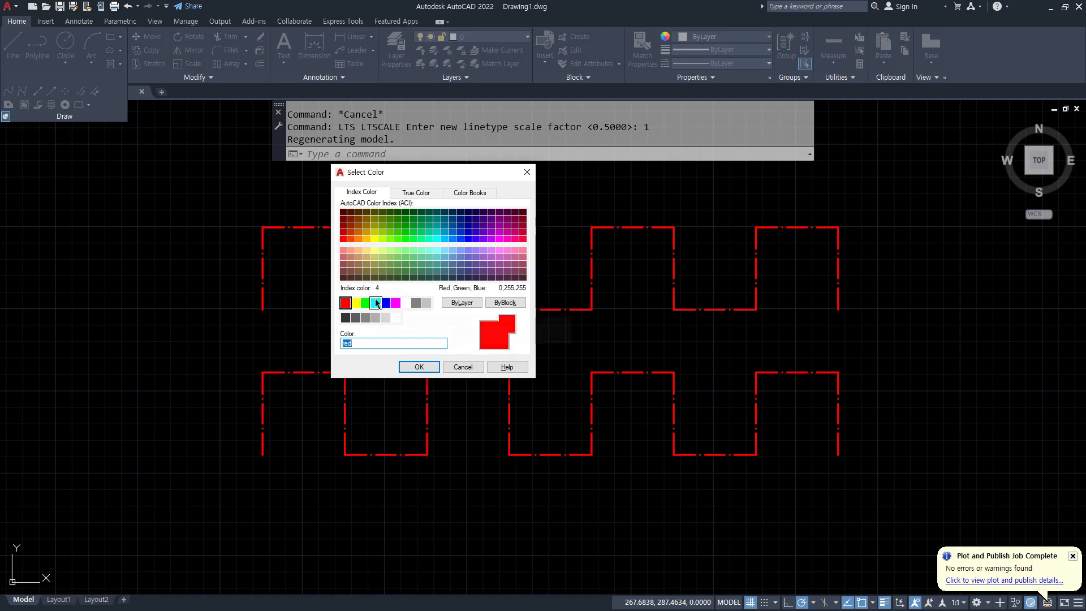
pyautogui.click(365, 304)
pyautogui.click(419, 367)
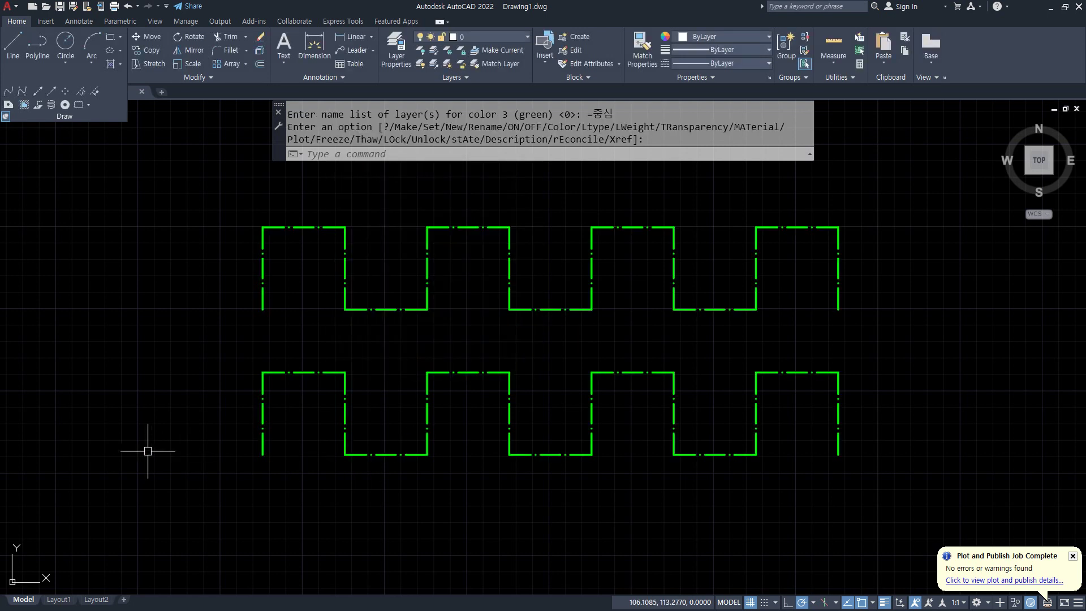
pyautogui.write('pl')
pyautogui.press('Return')
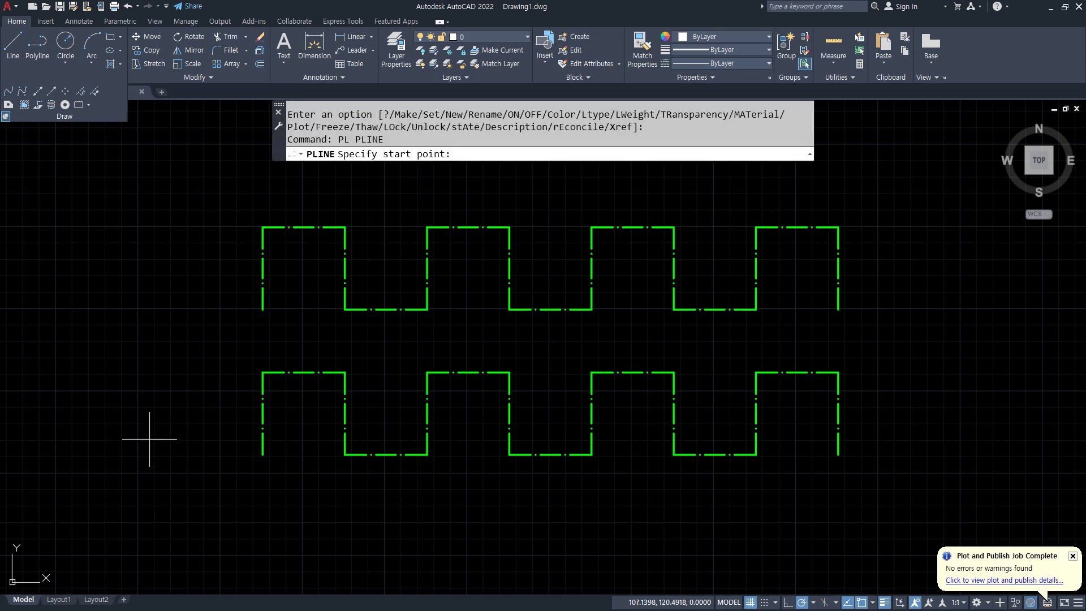
pyautogui.press('Escape')
pyautogui.press('Escape')
# Draw an open spline with the Fit method through all 16 vertices of the upper square-wave centre line, from left to right
pyautogui.write('spl')
pyautogui.press('Return')
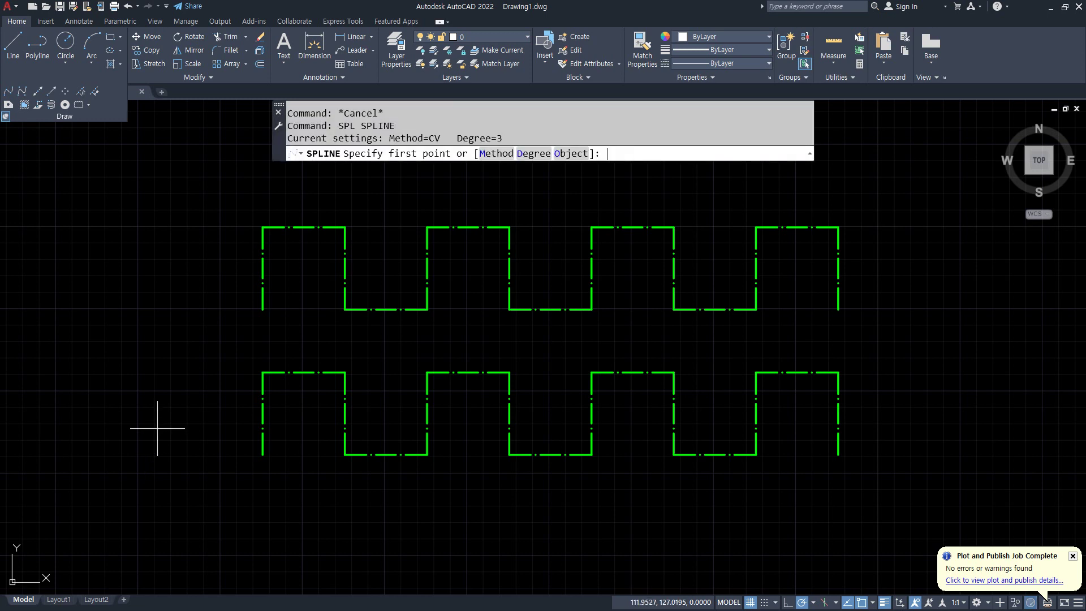
pyautogui.click(493, 154)
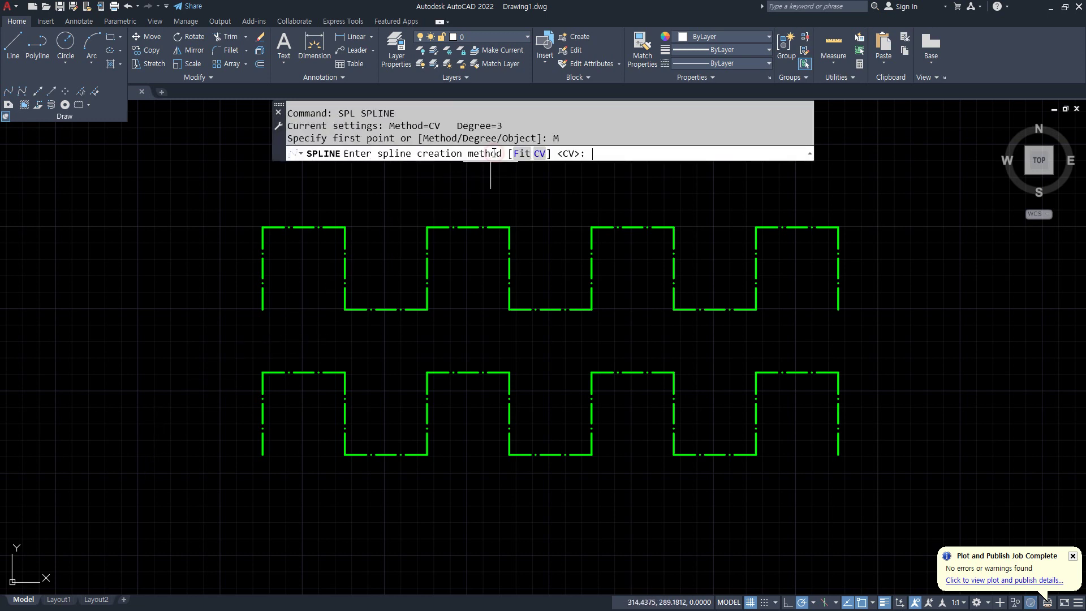
pyautogui.click(522, 154)
pyautogui.click(262, 310)
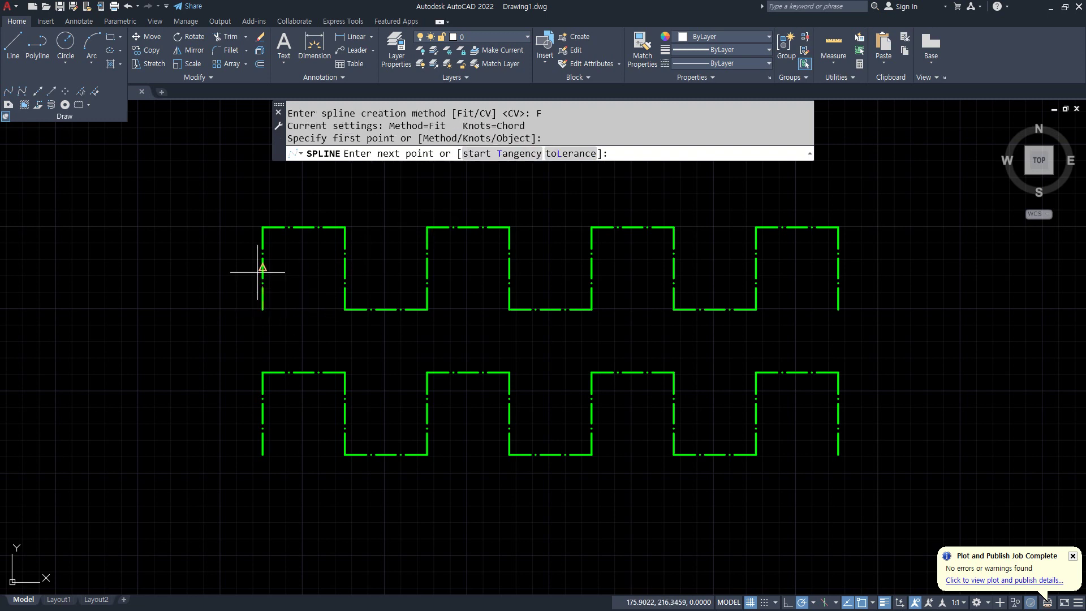
pyautogui.click(262, 227)
pyautogui.click(345, 227)
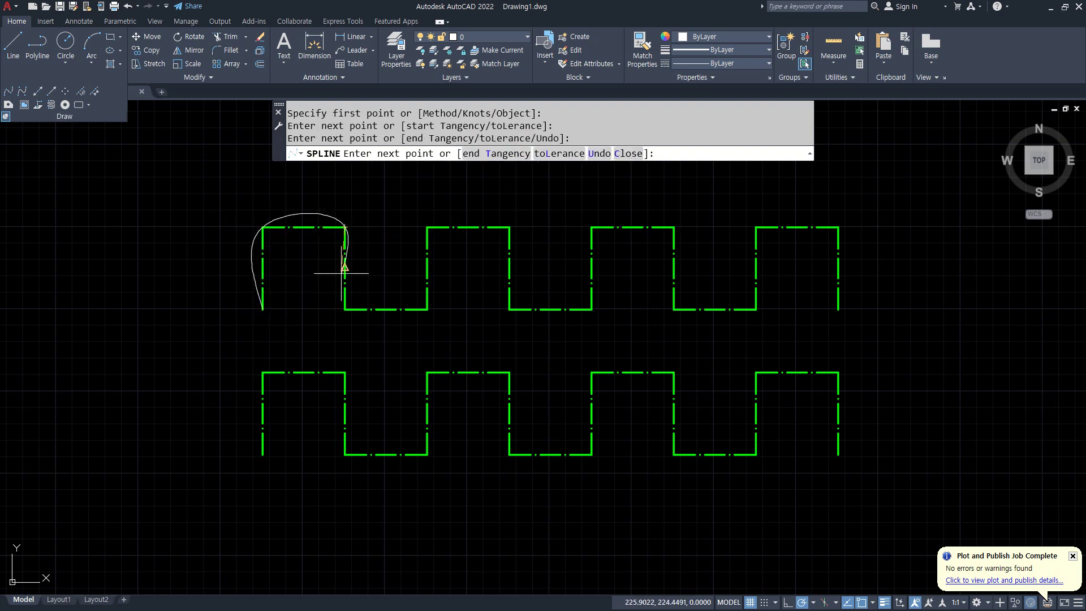
pyautogui.click(345, 310)
pyautogui.click(427, 309)
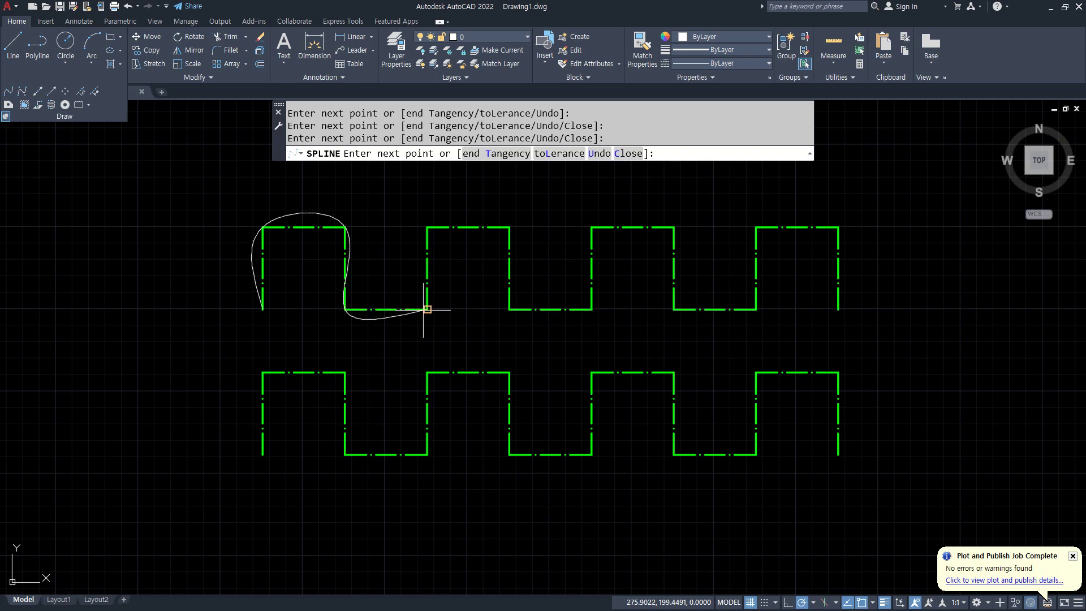
pyautogui.click(427, 227)
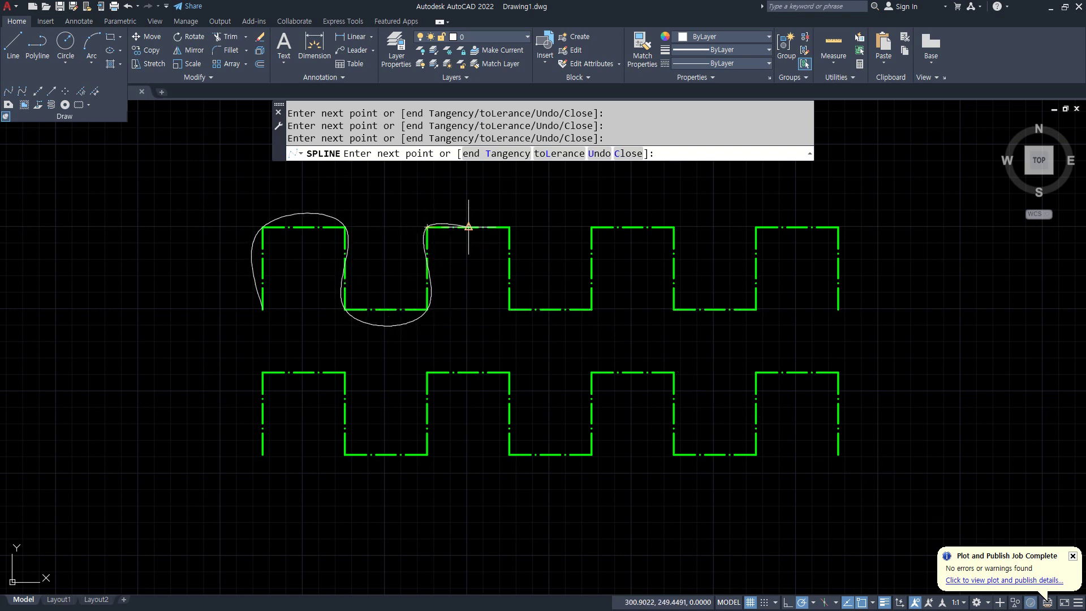
pyautogui.click(509, 227)
pyautogui.click(509, 309)
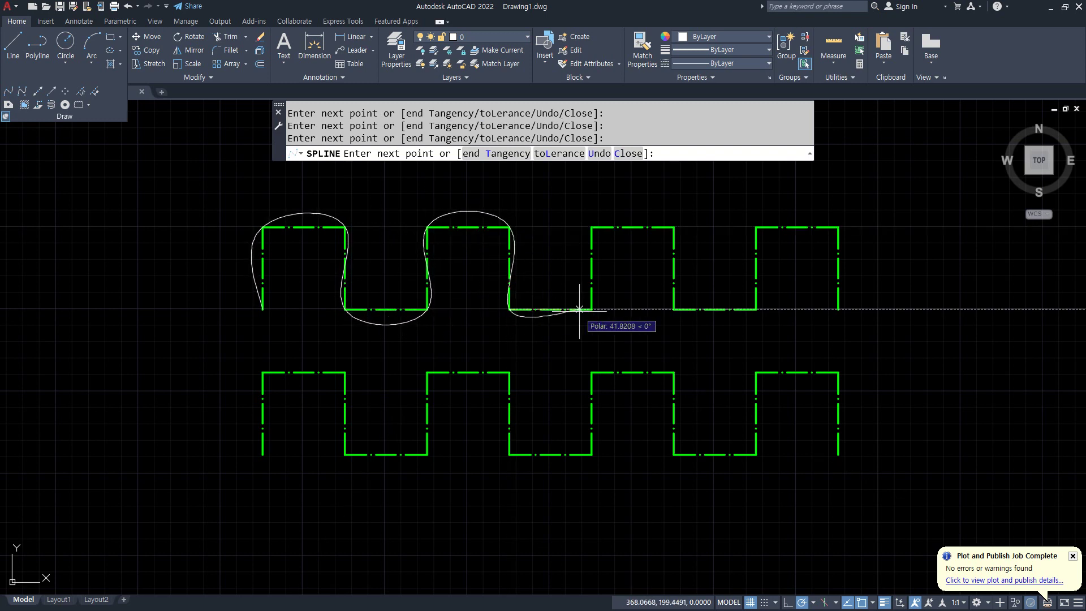
pyautogui.click(591, 309)
pyautogui.click(591, 227)
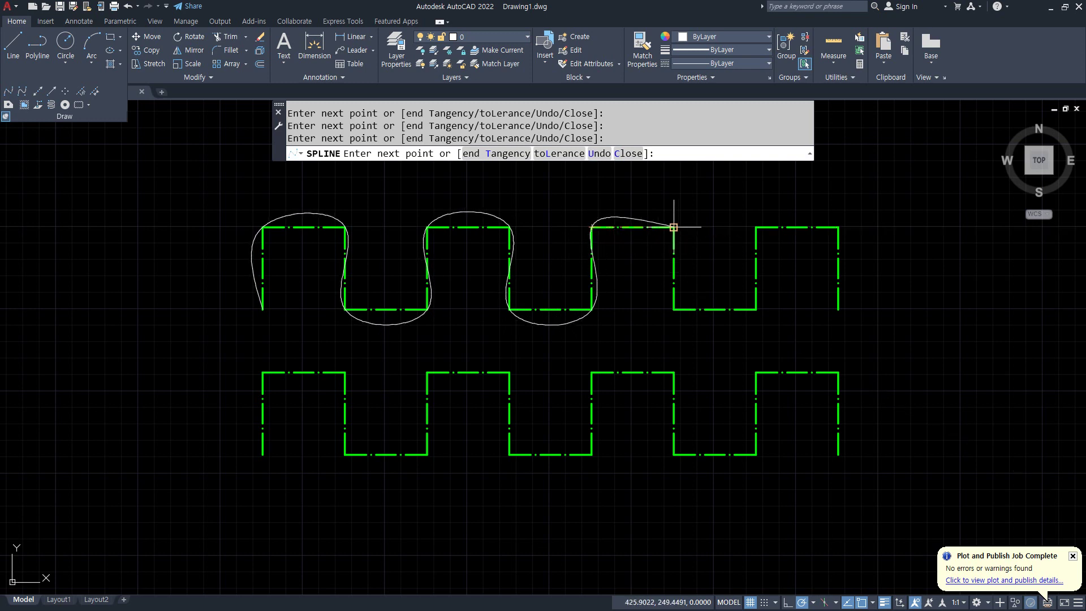
pyautogui.click(674, 227)
pyautogui.click(674, 309)
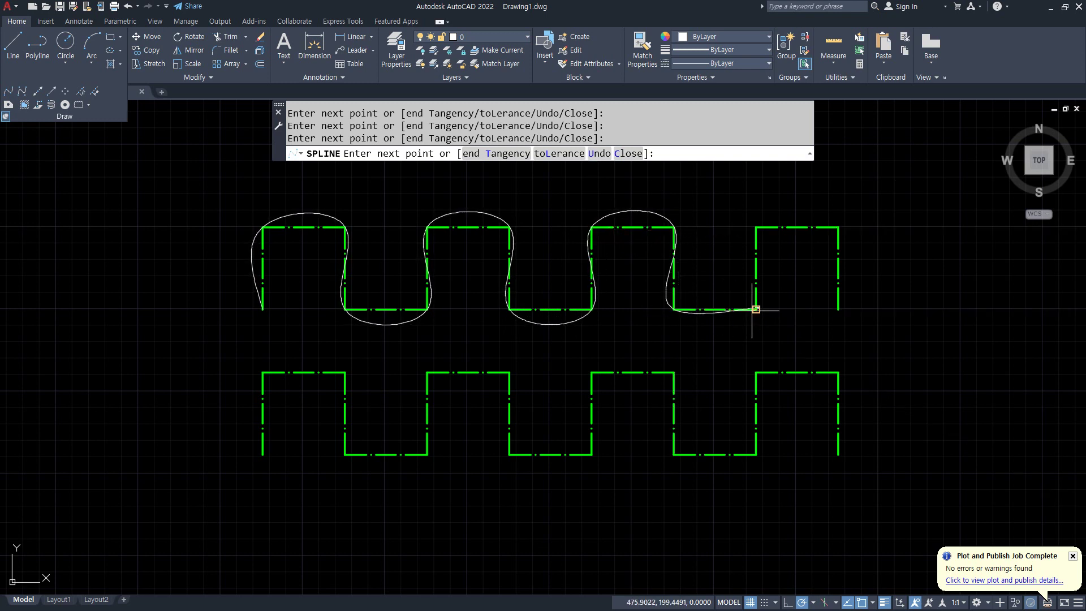
pyautogui.click(756, 309)
pyautogui.click(755, 227)
pyautogui.click(839, 227)
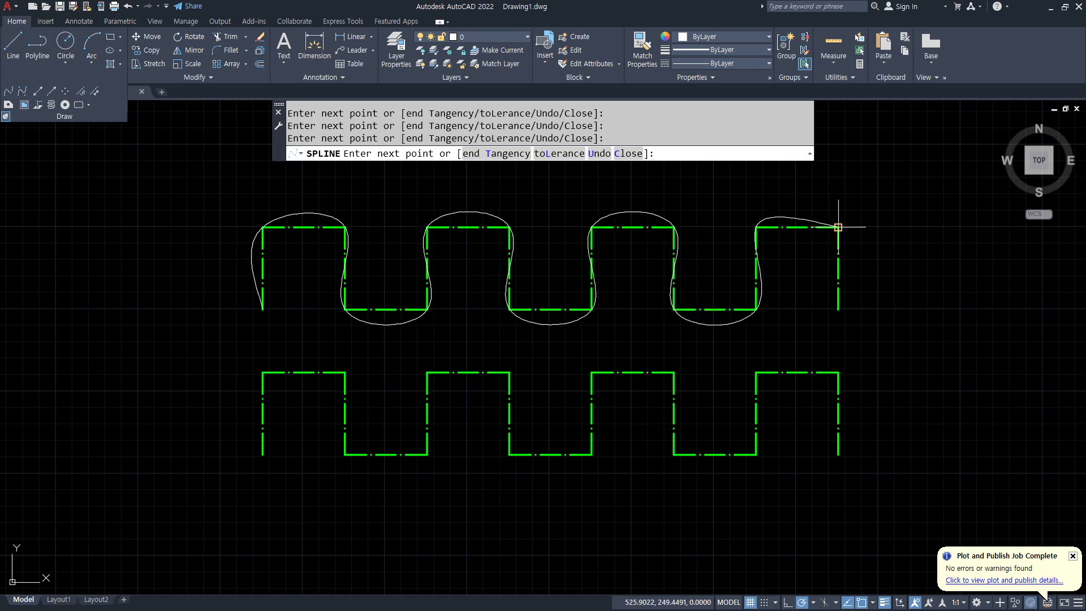
pyautogui.click(838, 310)
pyautogui.press('Return')
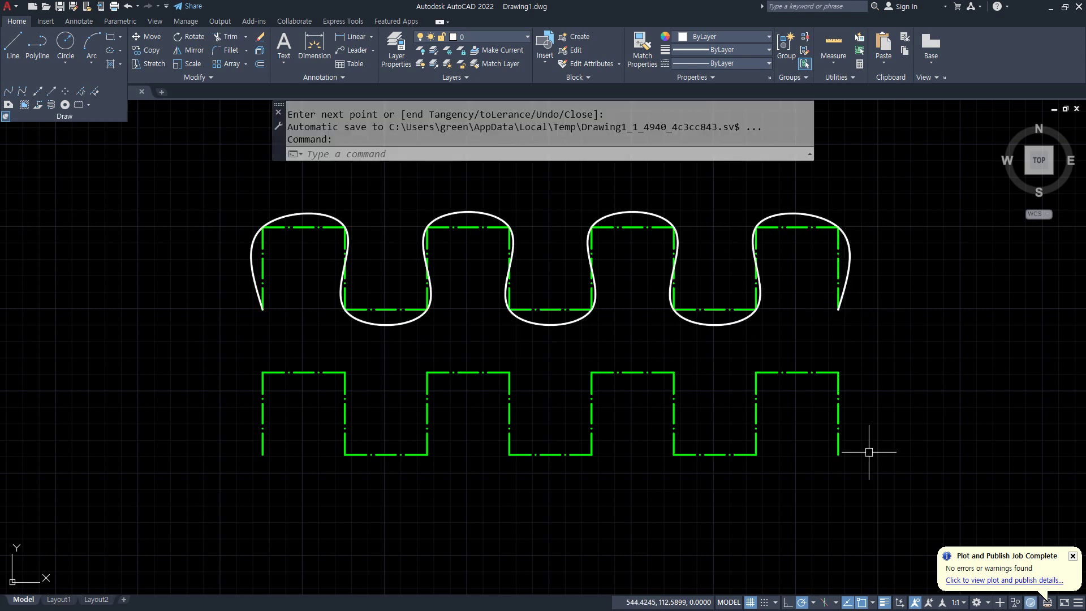
# Draw an open spline with the CV method, placing control vertices on all 16 vertices of the lower square-wave centre line
pyautogui.press('Return')
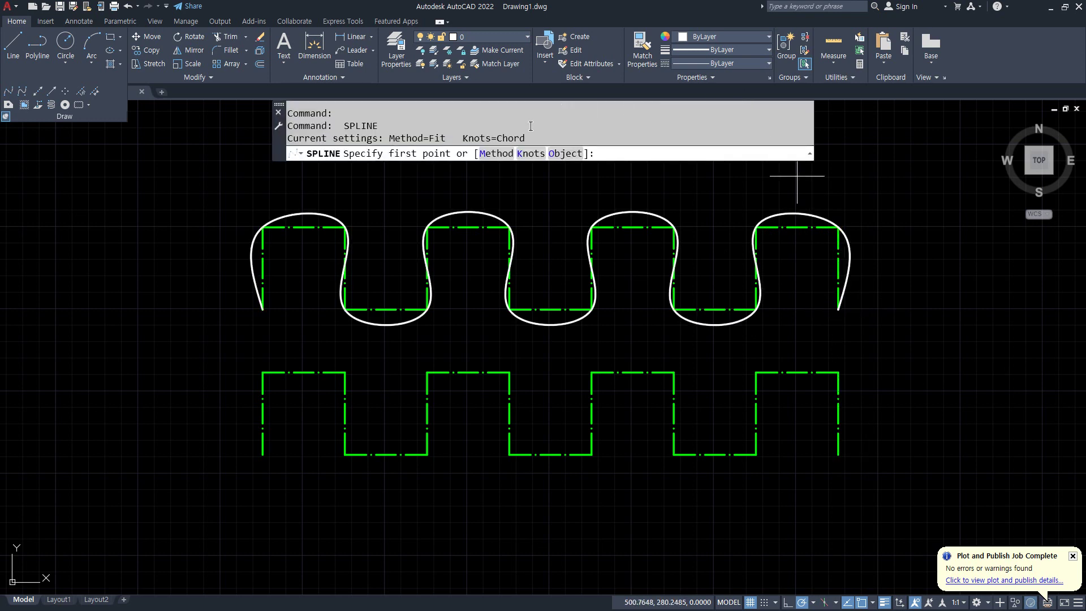
pyautogui.click(489, 154)
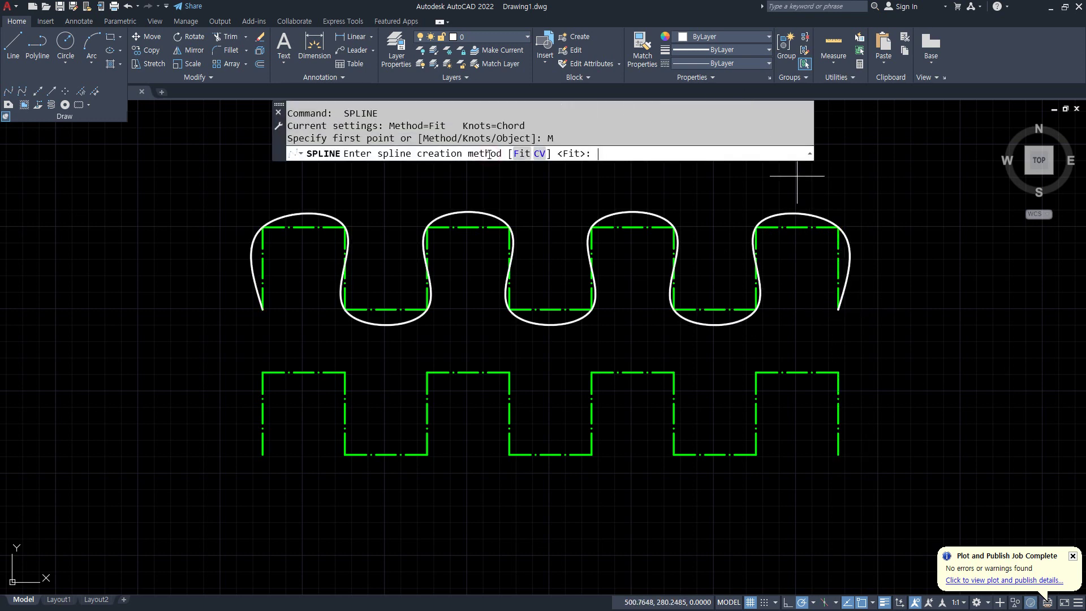
pyautogui.click(538, 153)
pyautogui.click(262, 454)
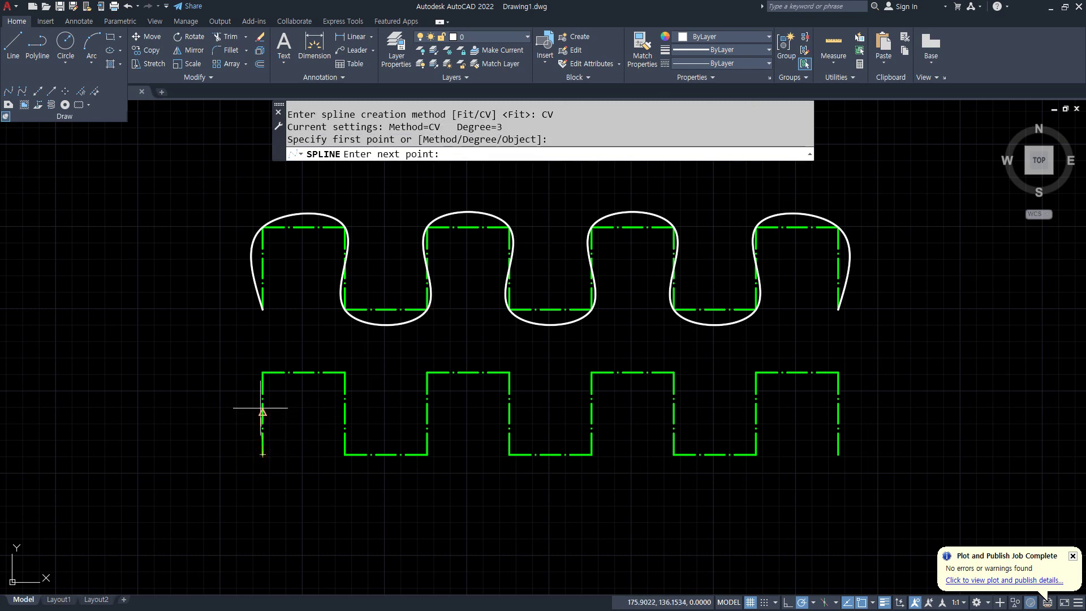
pyautogui.click(263, 373)
pyautogui.click(345, 372)
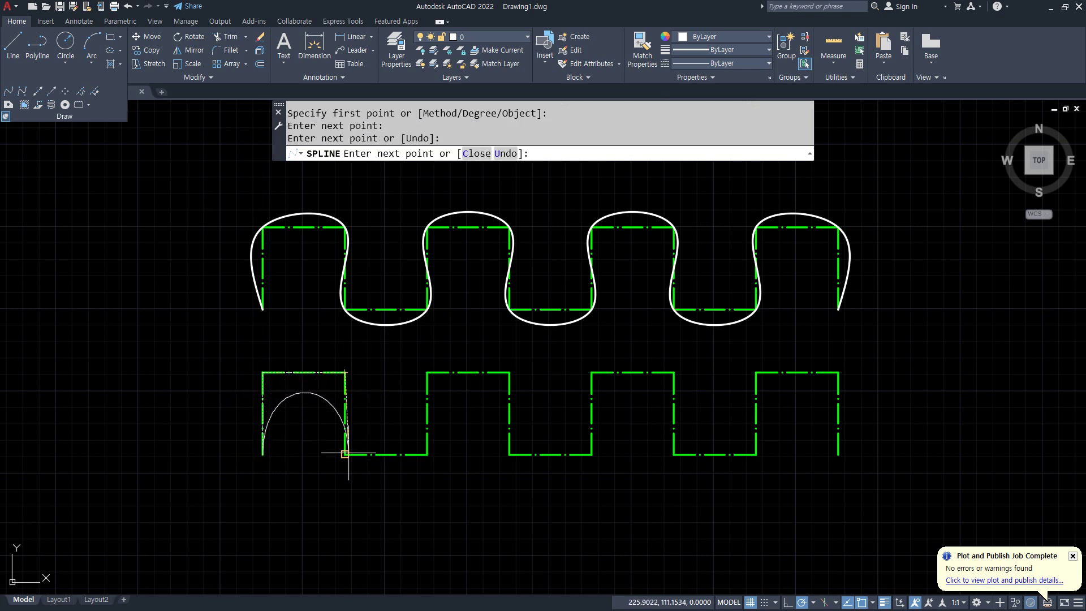
pyautogui.click(345, 454)
pyautogui.click(427, 455)
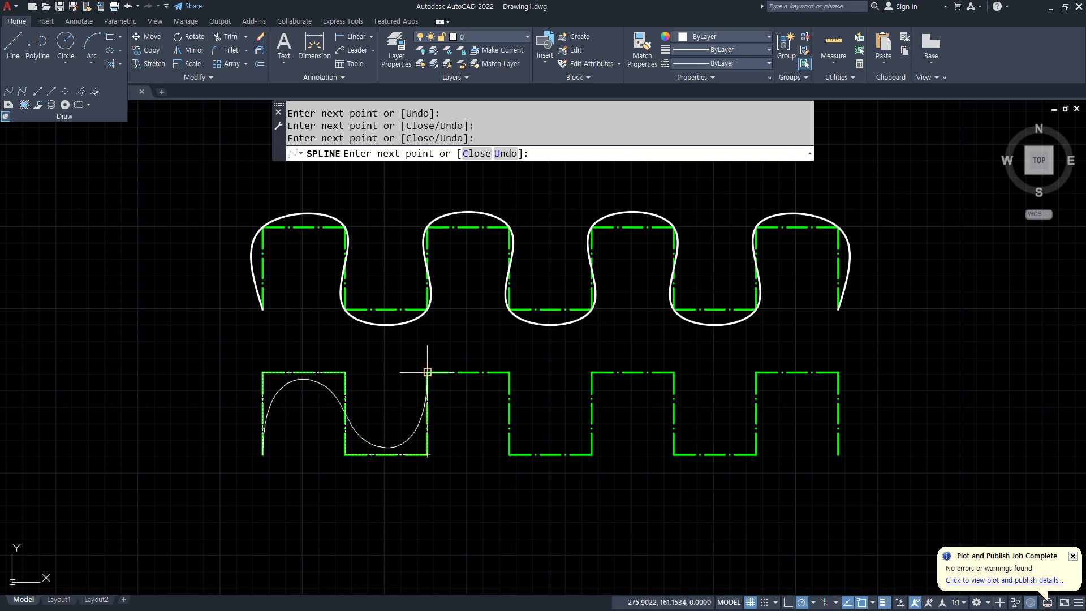
pyautogui.click(427, 372)
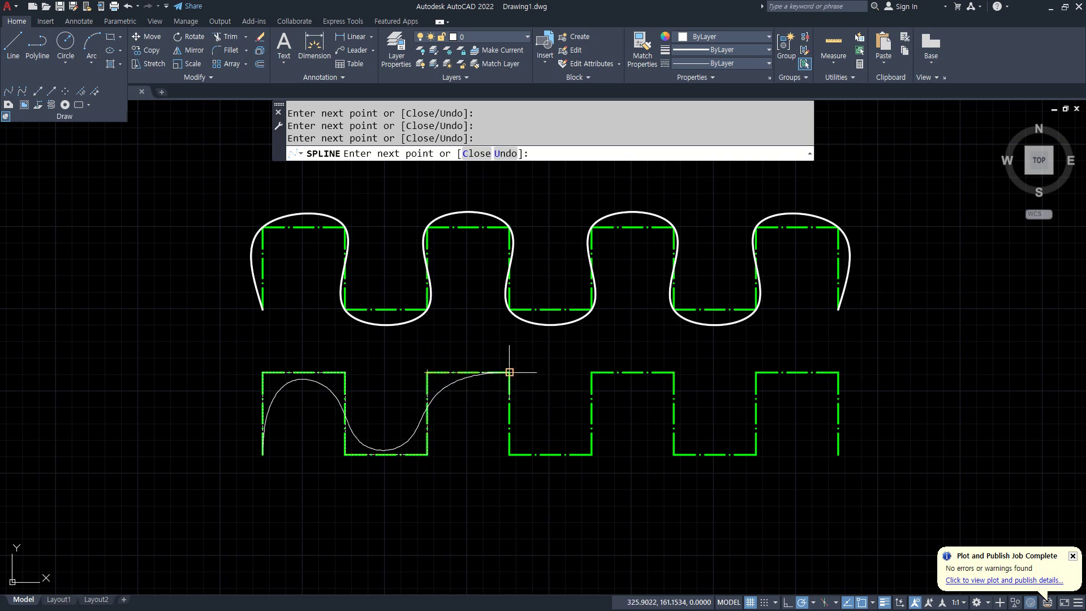
pyautogui.click(509, 372)
pyautogui.click(509, 454)
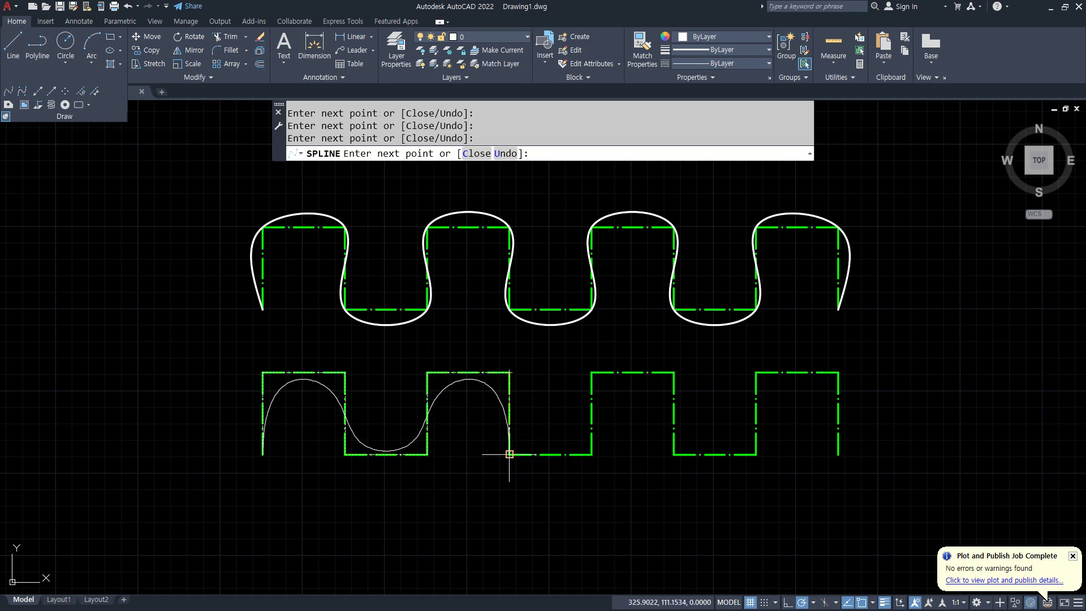
pyautogui.click(591, 454)
pyautogui.click(591, 373)
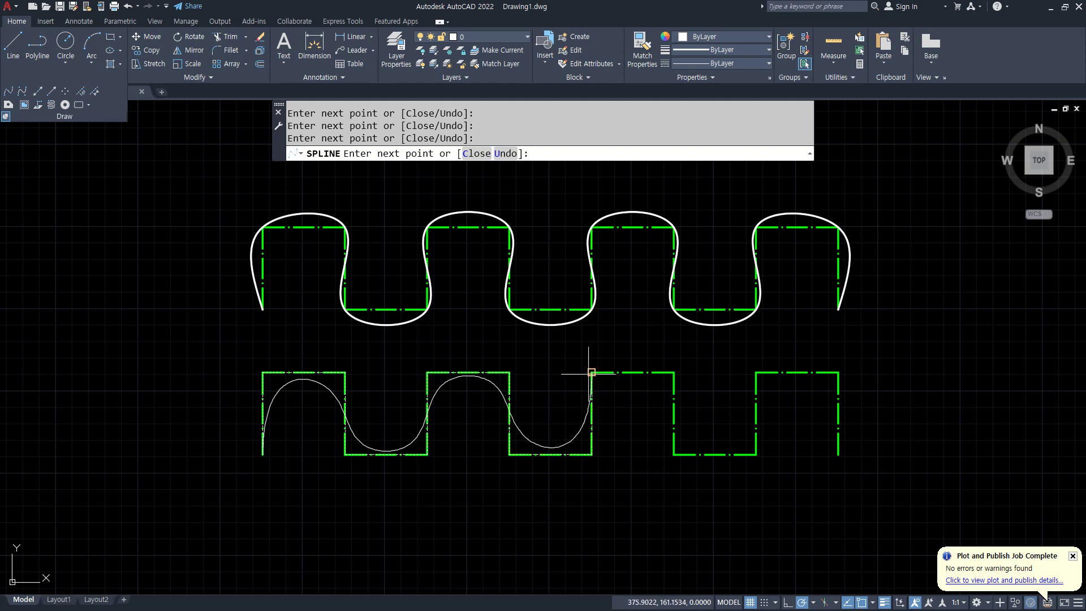
pyautogui.click(673, 372)
pyautogui.click(673, 454)
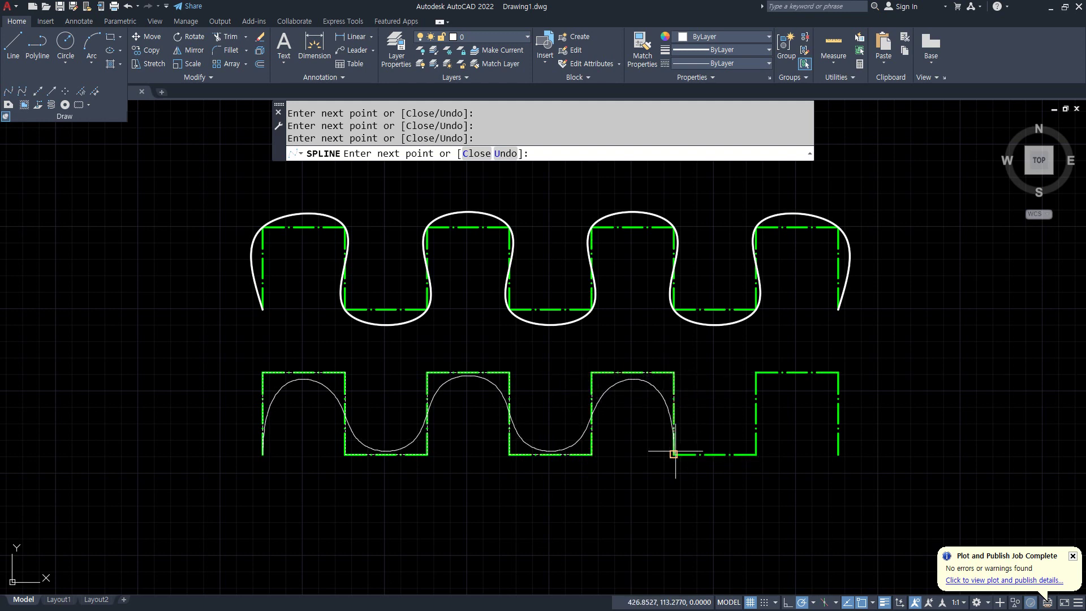
pyautogui.click(756, 454)
pyautogui.click(756, 373)
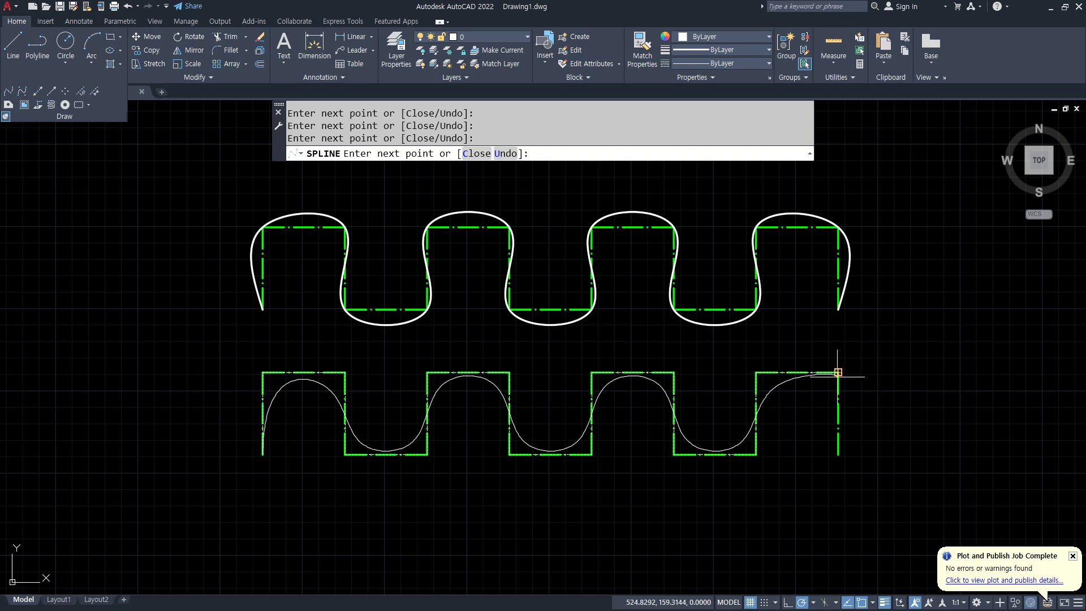
pyautogui.click(837, 373)
pyautogui.click(838, 454)
pyautogui.press('Return')
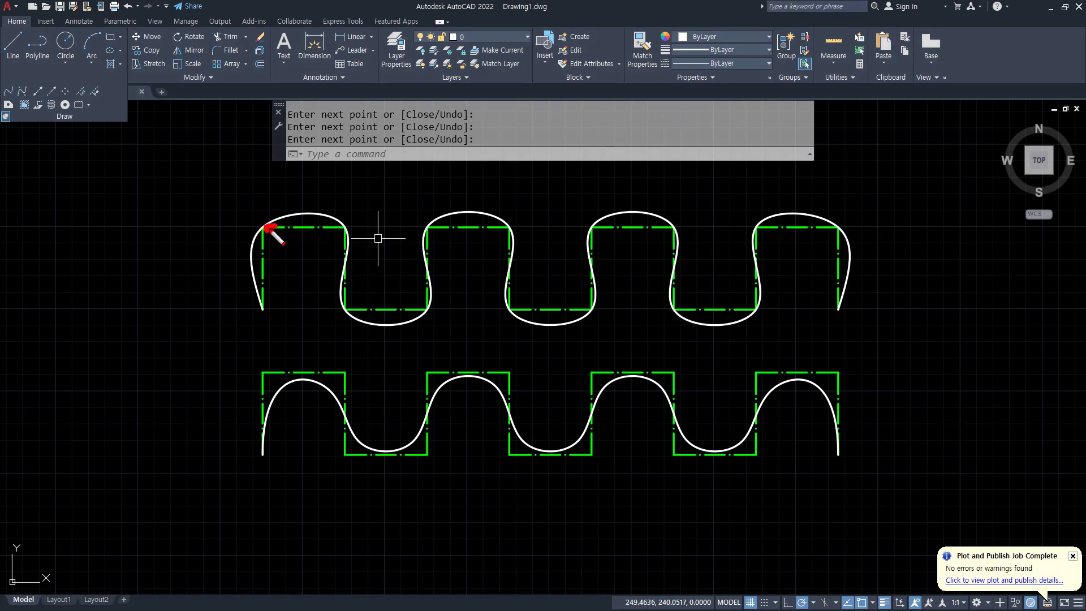
pyautogui.moveTo(259, 291)
pyautogui.mouseDown()
pyautogui.moveTo(270, 209)
pyautogui.moveTo(366, 255)
pyautogui.moveTo(403, 335)
pyautogui.mouseUp()
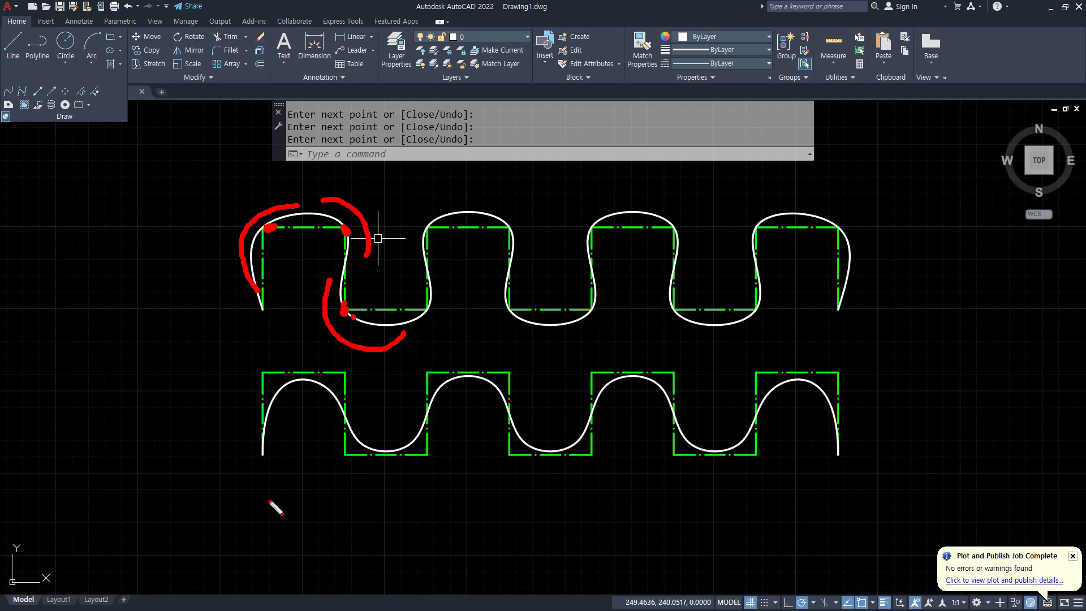
pyautogui.press('Escape')
pyautogui.hotkey('ctrl', '2')
pyautogui.moveTo(264, 378); pyautogui.dragTo(264, 438)
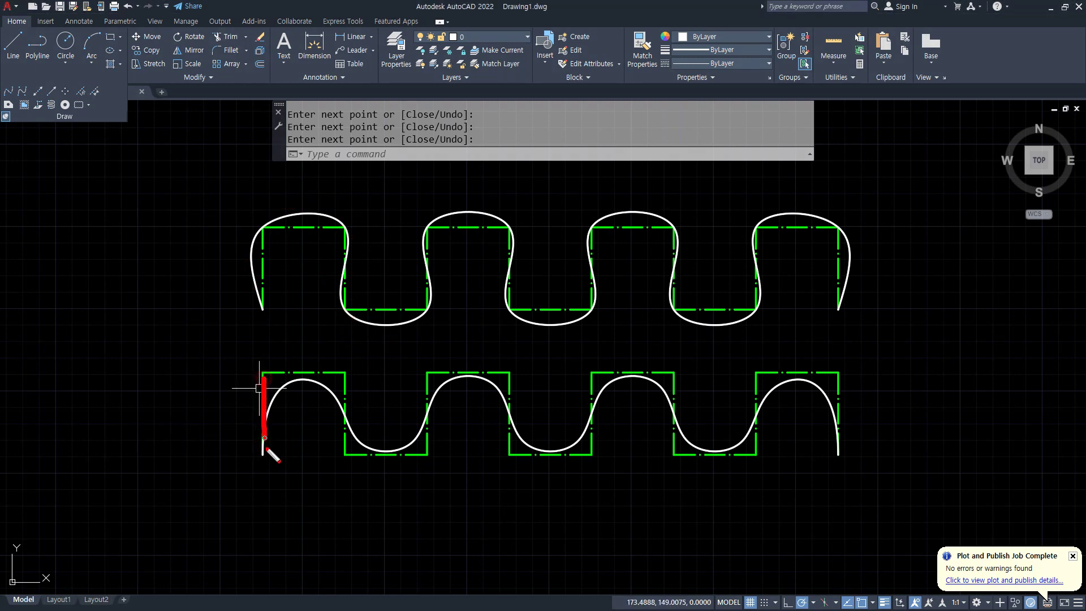
pyautogui.moveTo(268, 375); pyautogui.dragTo(320, 373)
pyautogui.moveTo(269, 428)
pyautogui.mouseDown()
pyautogui.moveTo(288, 389)
pyautogui.moveTo(362, 370)
pyautogui.moveTo(350, 447)
pyautogui.mouseUp()
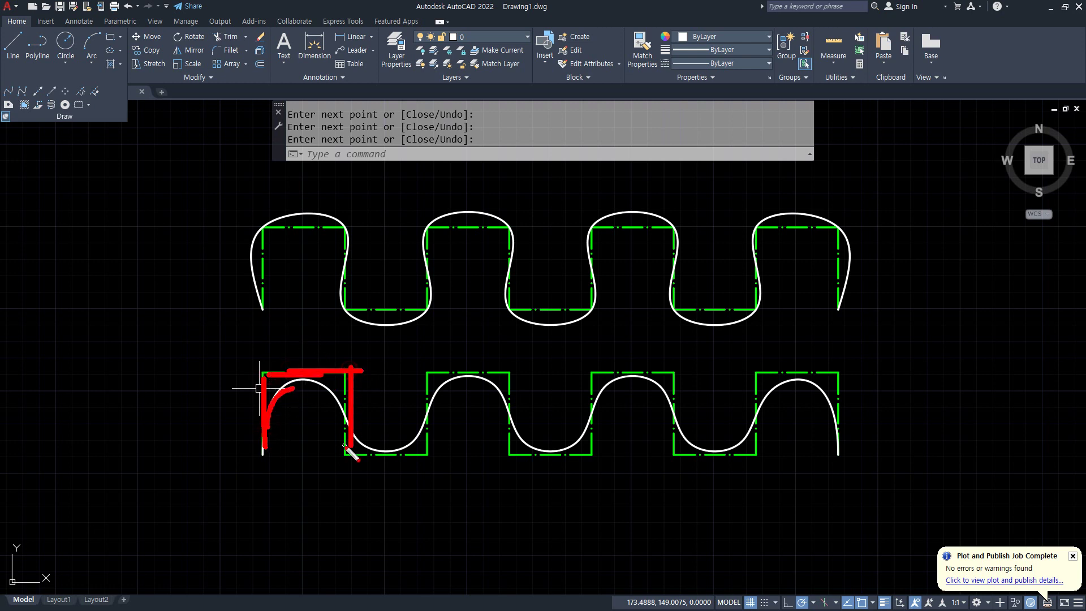
pyautogui.moveTo(294, 386)
pyautogui.mouseDown()
pyautogui.moveTo(333, 416)
pyautogui.moveTo(340, 468)
pyautogui.moveTo(374, 459)
pyautogui.mouseUp()
pyautogui.moveTo(343, 417); pyautogui.dragTo(439, 464)
pyautogui.moveTo(432, 422)
pyautogui.mouseDown()
pyautogui.moveTo(432, 464)
pyautogui.moveTo(403, 419)
pyautogui.moveTo(420, 367)
pyautogui.mouseUp()
pyautogui.moveTo(412, 366); pyautogui.dragTo(446, 366)
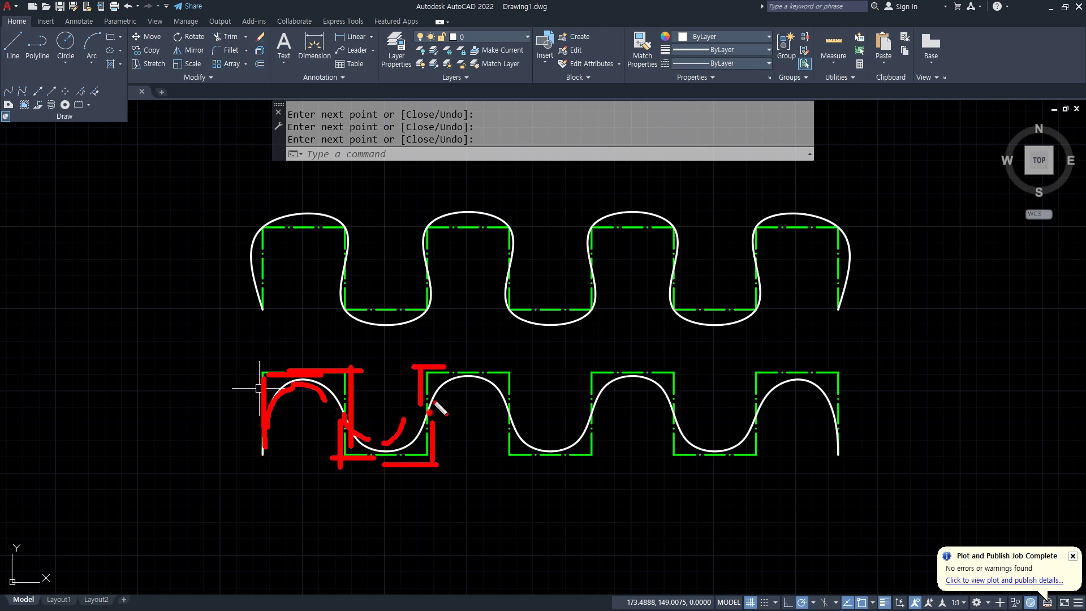
pyautogui.moveTo(432, 408); pyautogui.dragTo(456, 382)
pyautogui.press('Escape')
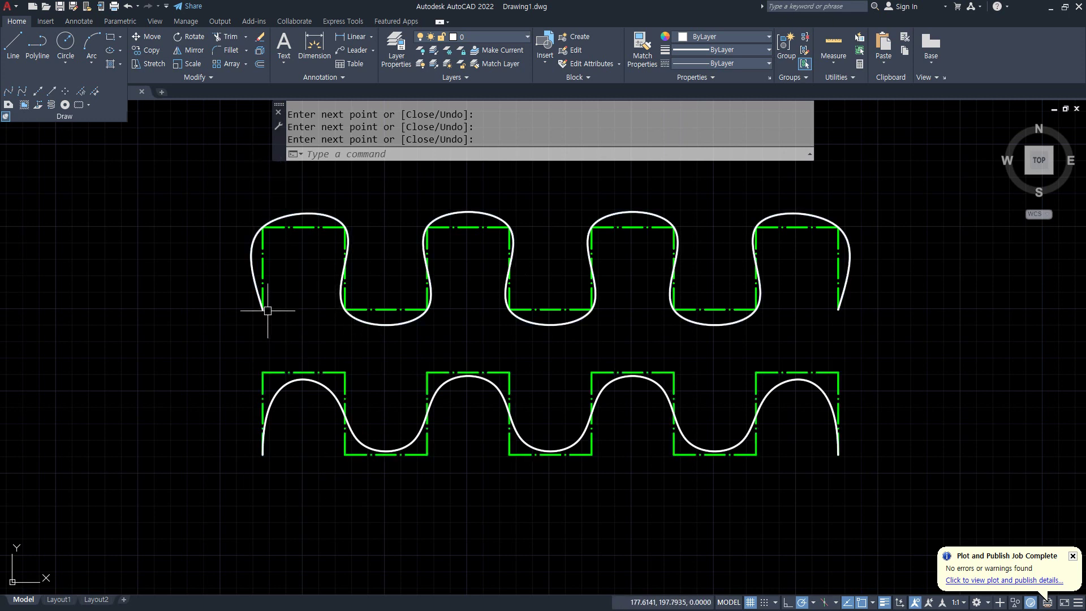
pyautogui.hotkey('ctrl', '2')
pyautogui.moveTo(257, 306)
pyautogui.mouseDown()
pyautogui.moveTo(258, 230)
pyautogui.moveTo(353, 227)
pyautogui.moveTo(350, 309)
pyautogui.moveTo(417, 310)
pyautogui.moveTo(457, 228)
pyautogui.moveTo(505, 308)
pyautogui.mouseUp()
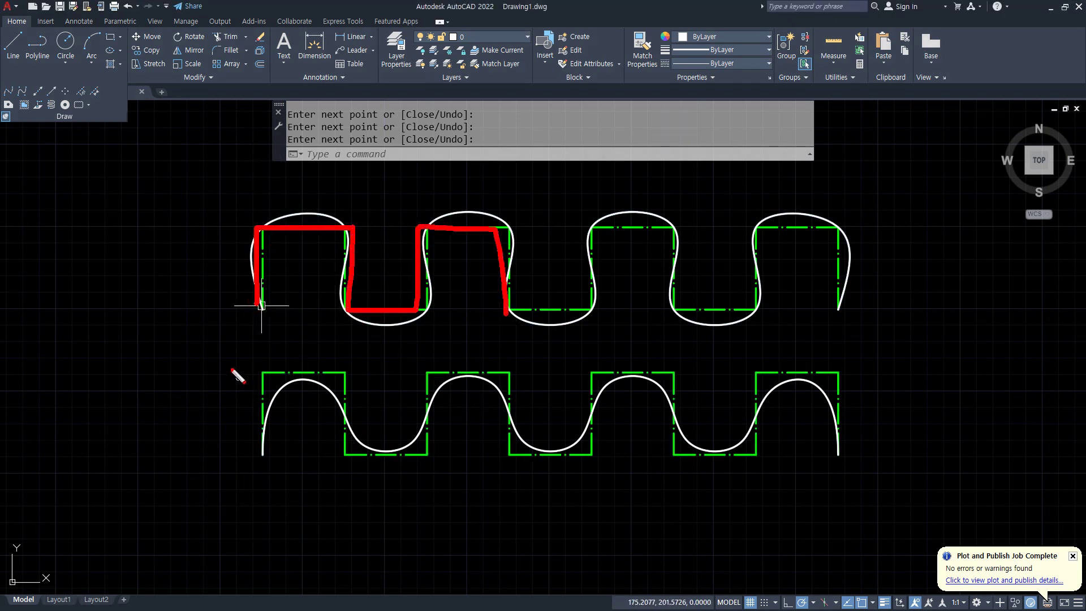
pyautogui.press('Escape')
pyautogui.moveTo(262, 449)
pyautogui.mouseDown()
pyautogui.moveTo(275, 373)
pyautogui.moveTo(367, 431)
pyautogui.moveTo(475, 367)
pyautogui.moveTo(512, 439)
pyautogui.mouseUp()
pyautogui.press('Escape')
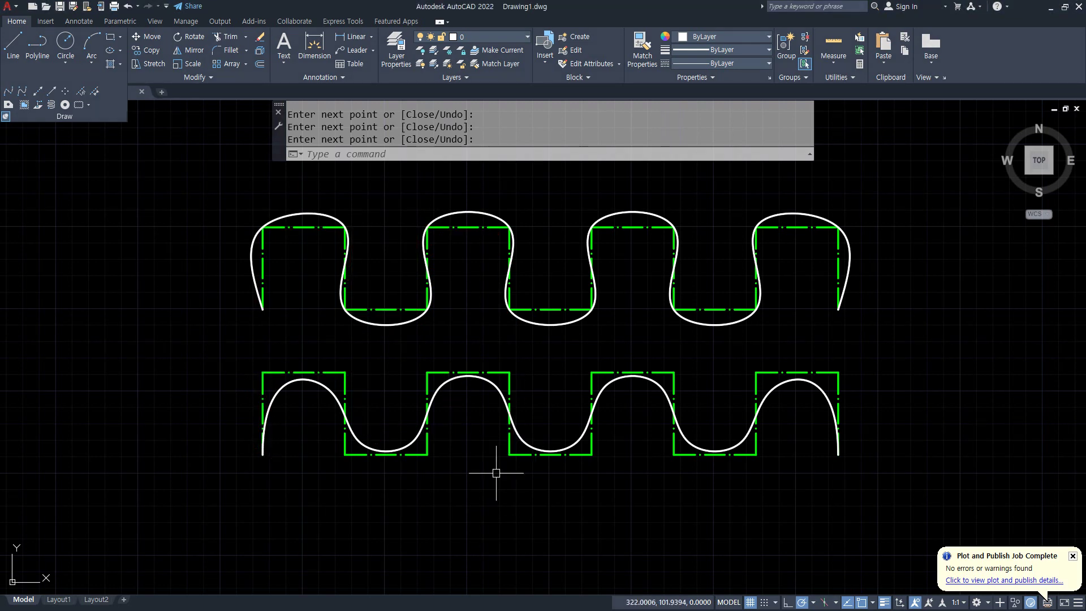
# Draw a horizontal and a vertical construction line crossing at one point in the empty drawing
pyautogui.hotkey('alt', 'Tab')
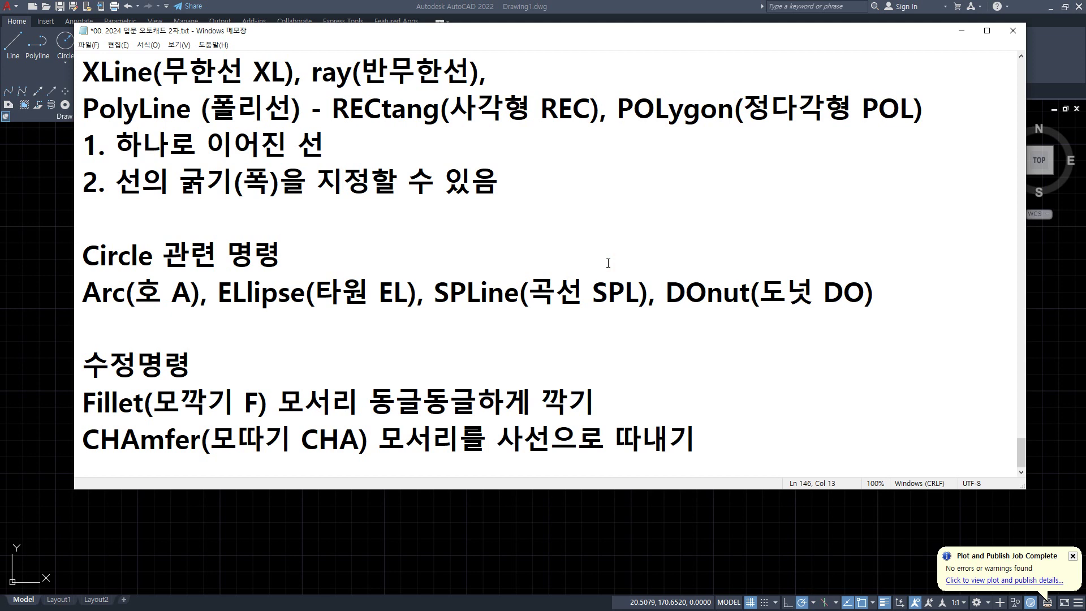
pyautogui.click(376, 512)
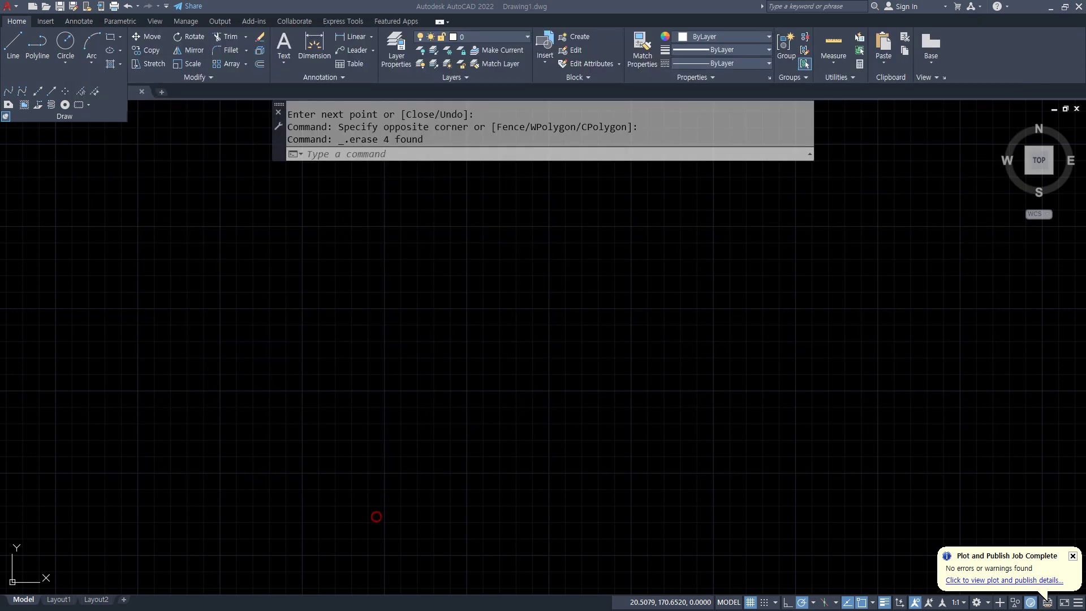
pyautogui.write('xl')
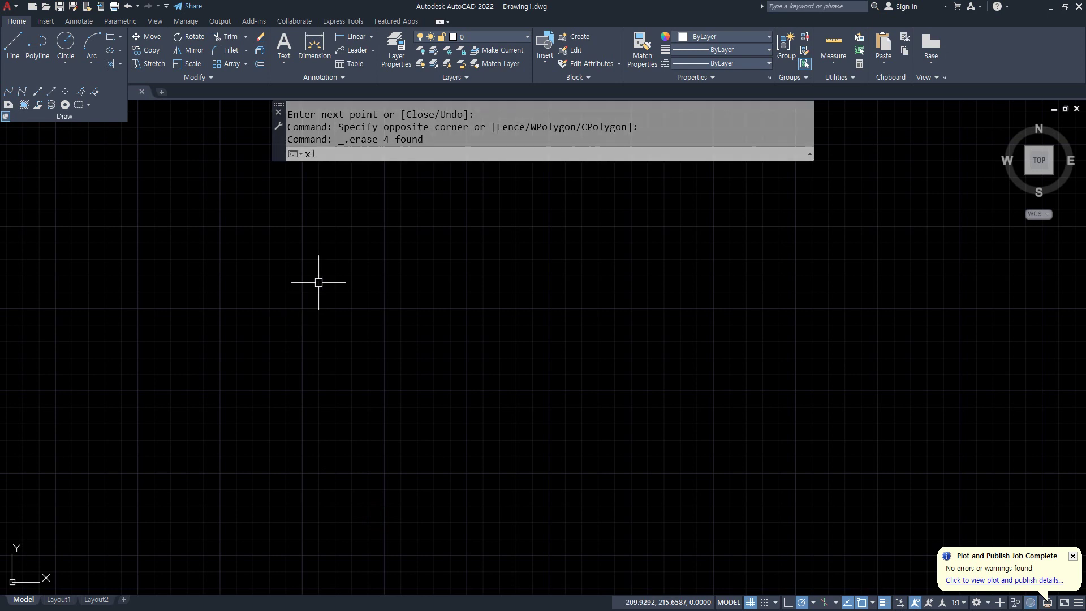
pyautogui.press('Return')
pyautogui.click(354, 309)
pyautogui.click(399, 310)
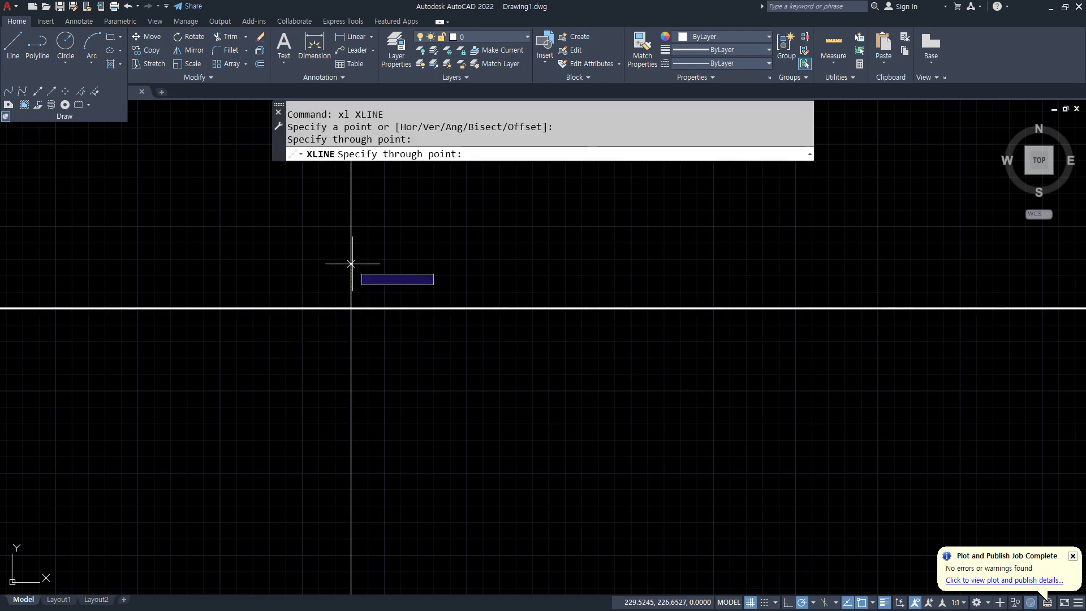
pyautogui.click(352, 272)
pyautogui.press('Return')
# Move both construction lines to the 중심 layer
pyautogui.click(382, 284)
pyautogui.click(305, 346)
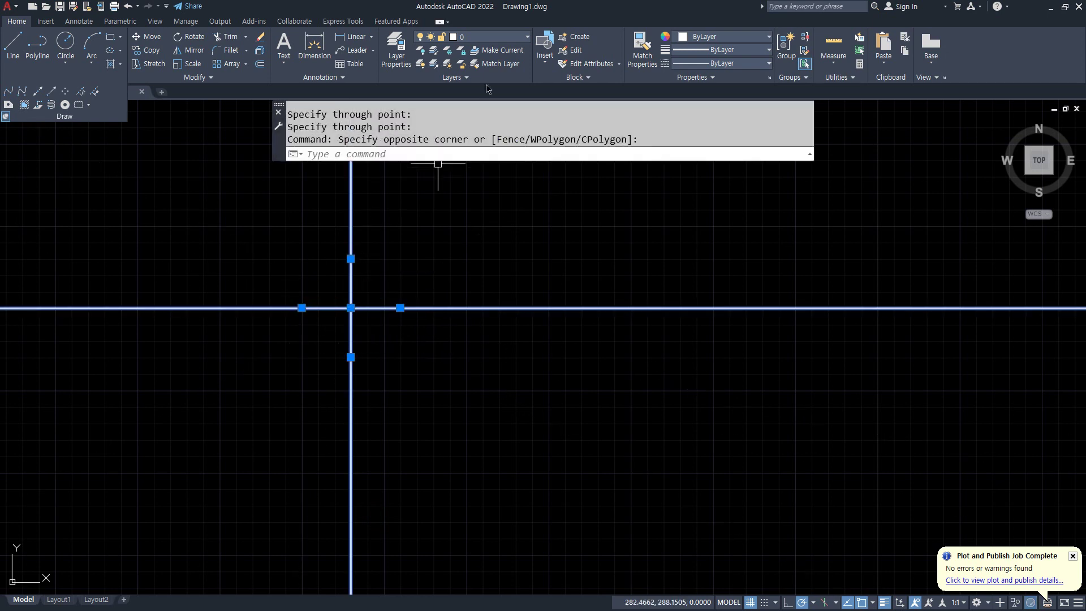
pyautogui.click(487, 37)
pyautogui.click(474, 65)
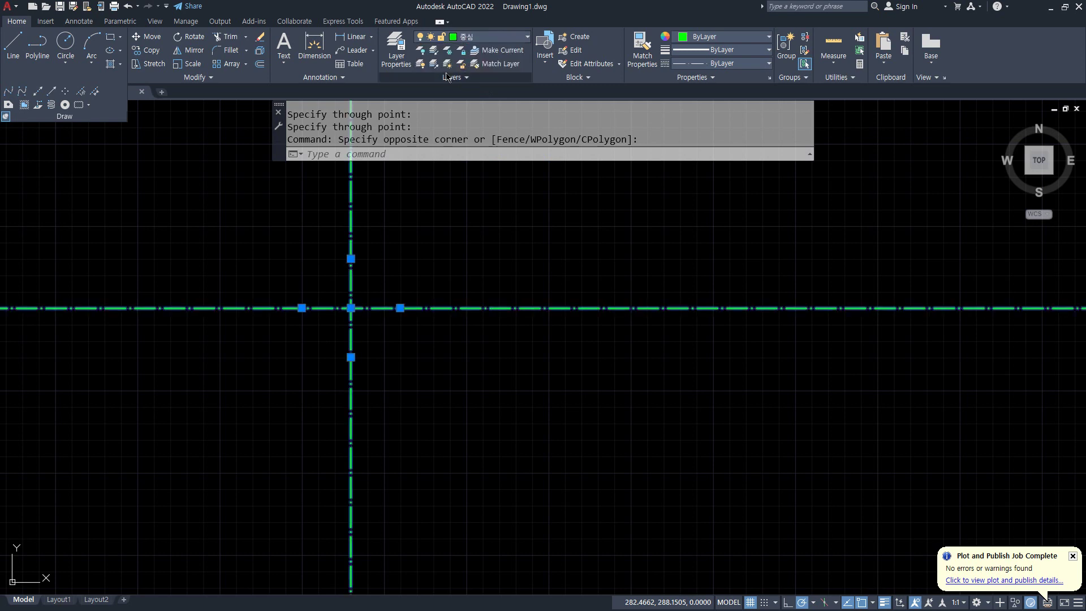
# Change the colour of the 중심 layer to red
pyautogui.click(455, 37)
pyautogui.click(454, 64)
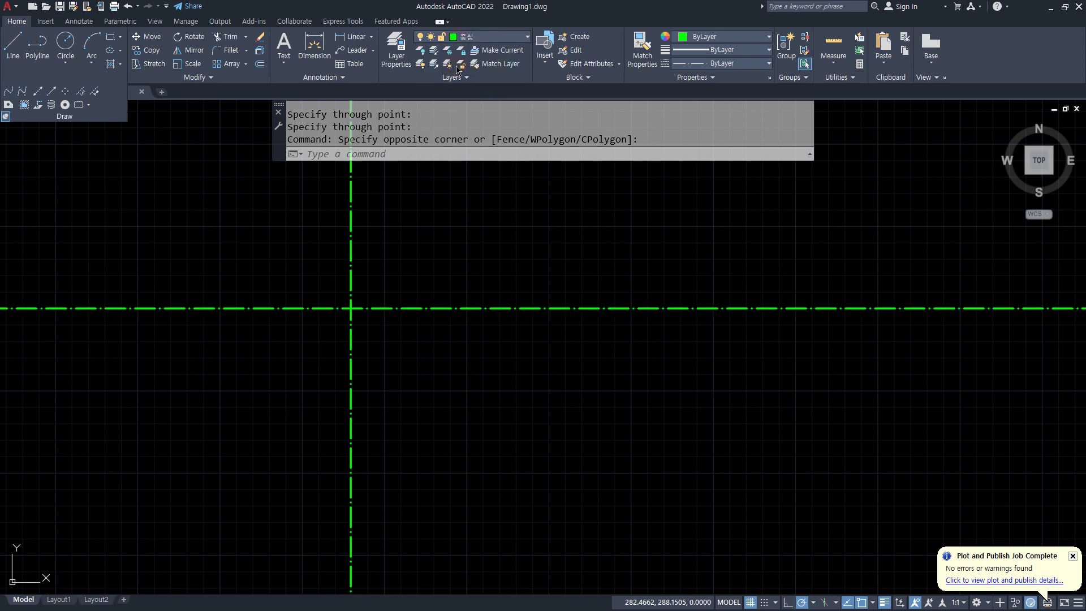
pyautogui.click(345, 303)
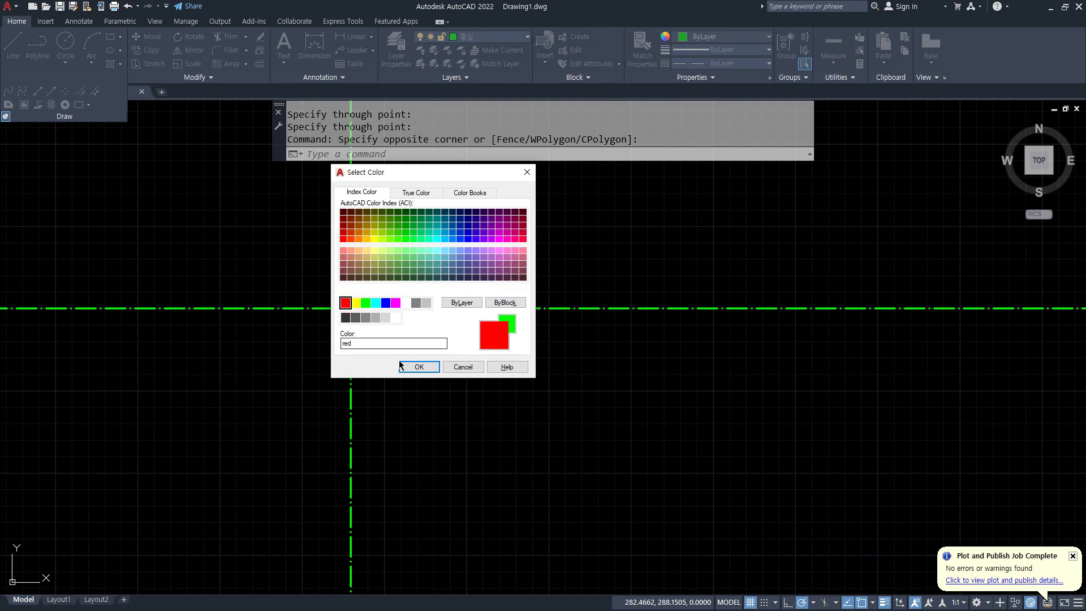
pyautogui.click(419, 366)
pyautogui.press('Escape')
# Draw two concentric circles with radii 50 and 30 centred on the intersection of the construction lines
pyautogui.write('c')
pyautogui.press('Return')
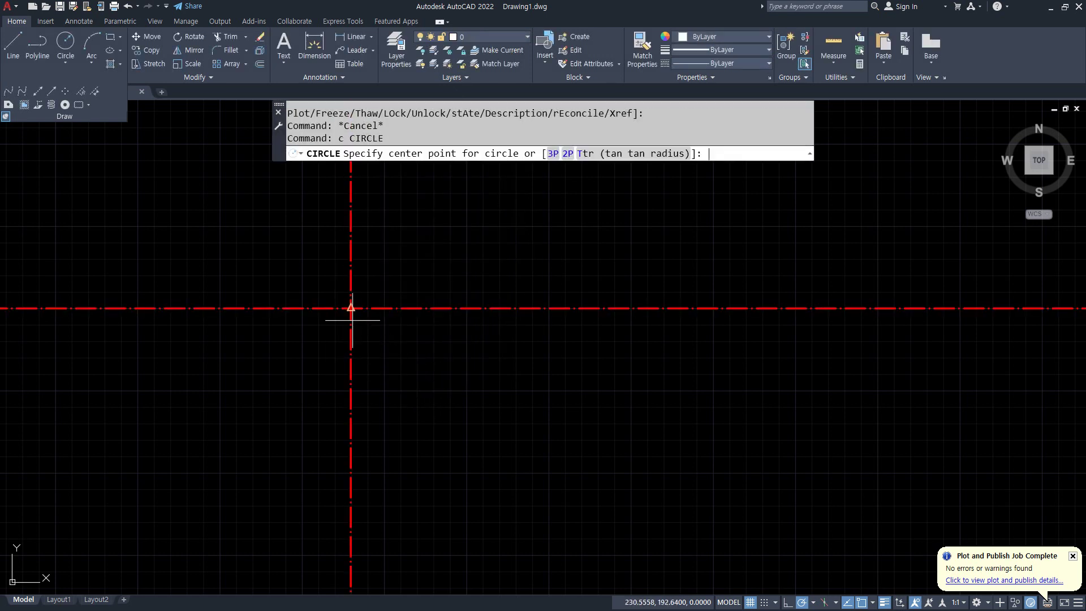
pyautogui.click(350, 308)
pyautogui.write('5')
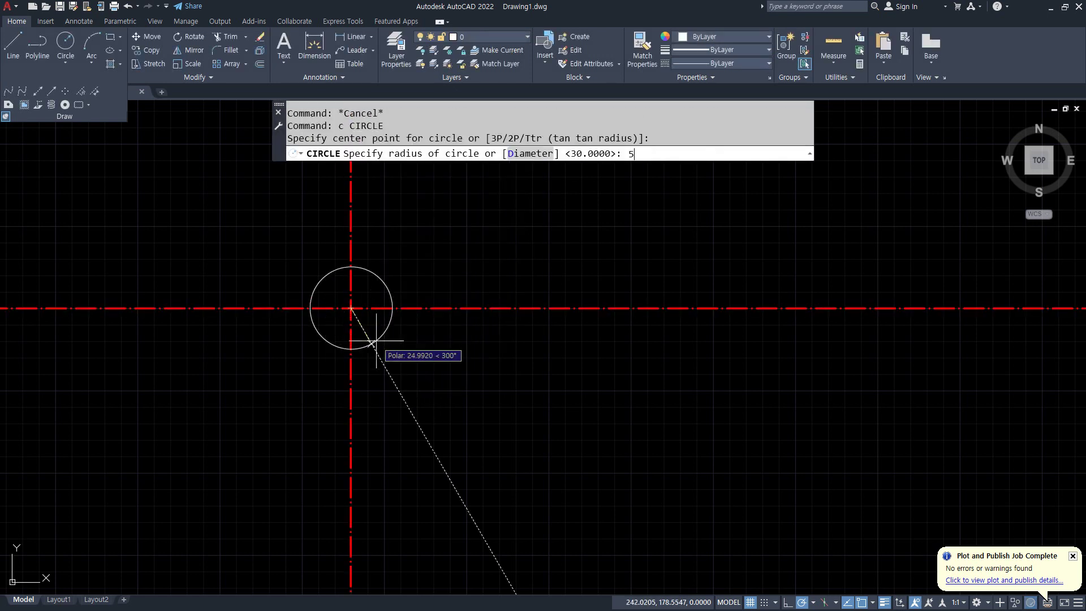
pyautogui.write('0')
pyautogui.press('Return')
pyautogui.press('Return')
pyautogui.click(350, 308)
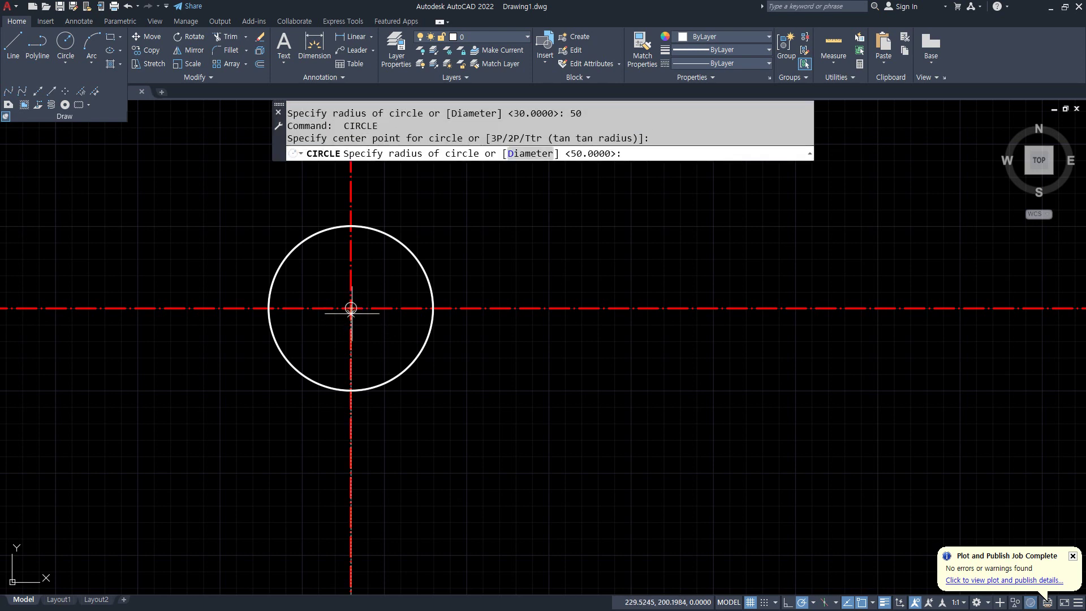
pyautogui.write('30')
pyautogui.press('Return')
pyautogui.scroll(2, 357, 308)
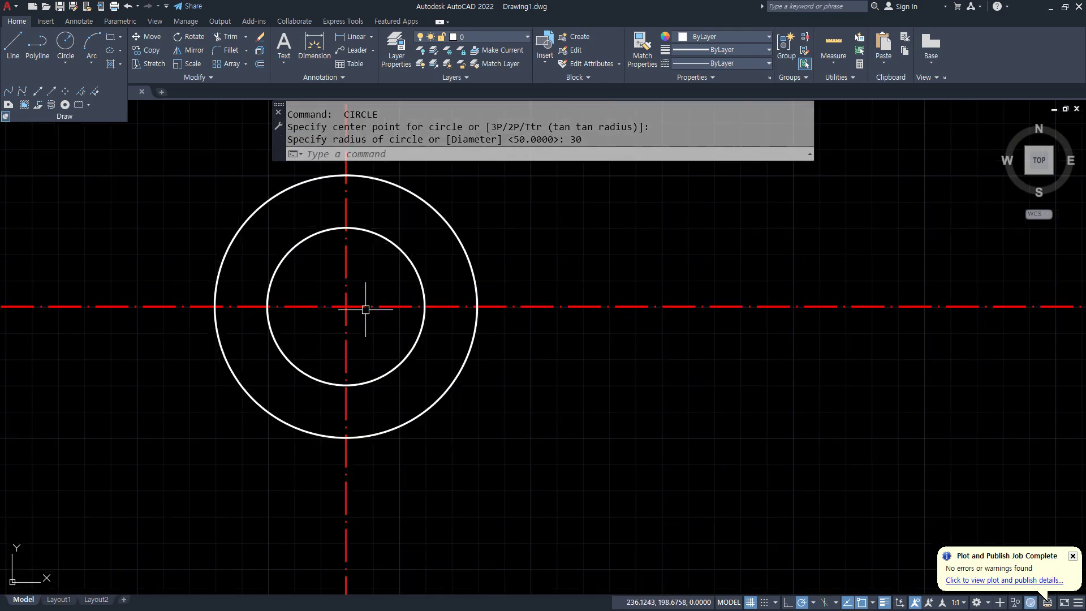
# Trim the horizontal centre line to the outer circle, and cut the vertical centre line between the inner and outer circles
pyautogui.moveTo(498, 411); pyautogui.dragTo(527, 445, button='middle')
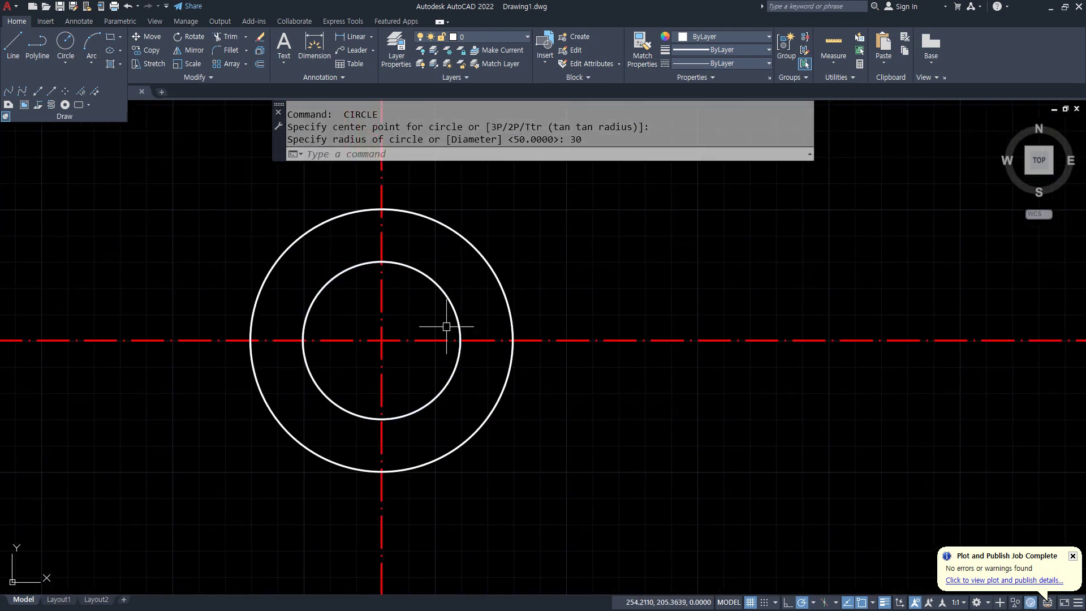
pyautogui.write('tr')
pyautogui.press('Return')
pyautogui.click(534, 341)
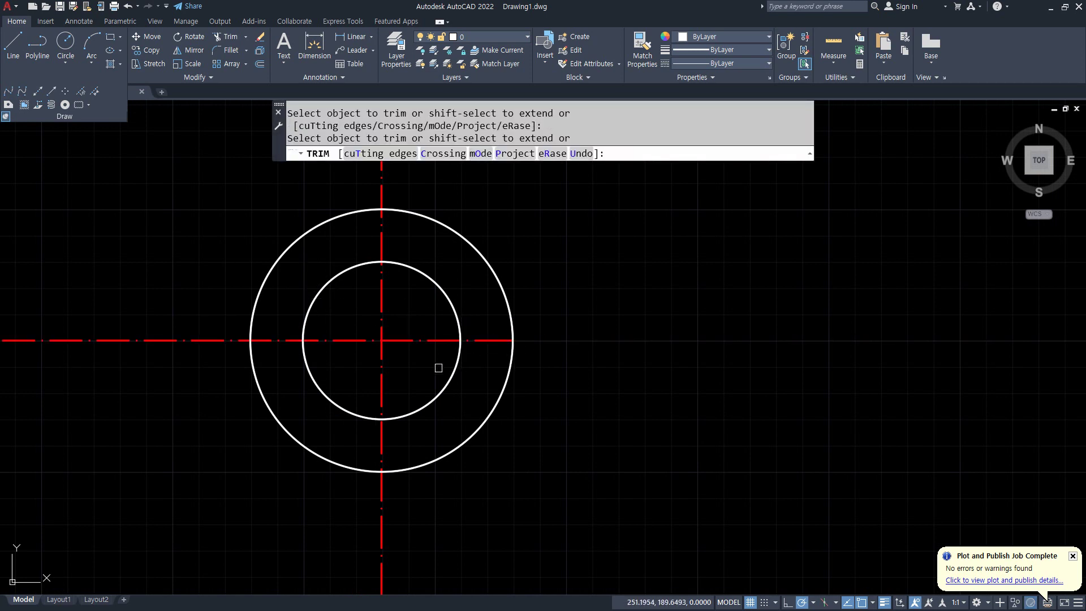
pyautogui.click(223, 340)
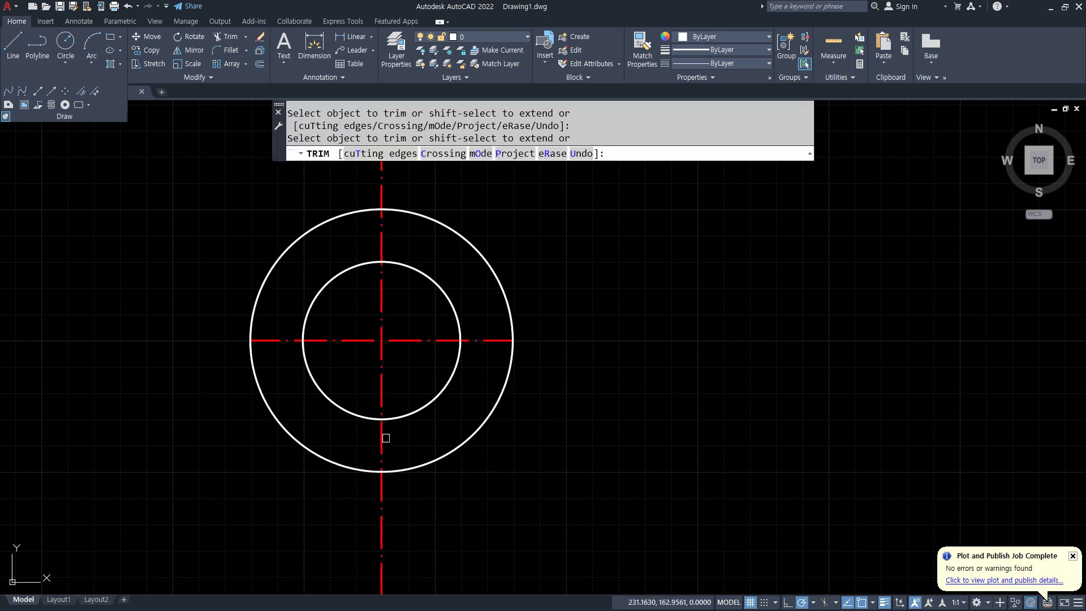
pyautogui.moveTo(387, 439); pyautogui.dragTo(369, 435)
pyautogui.moveTo(375, 265); pyautogui.dragTo(382, 241)
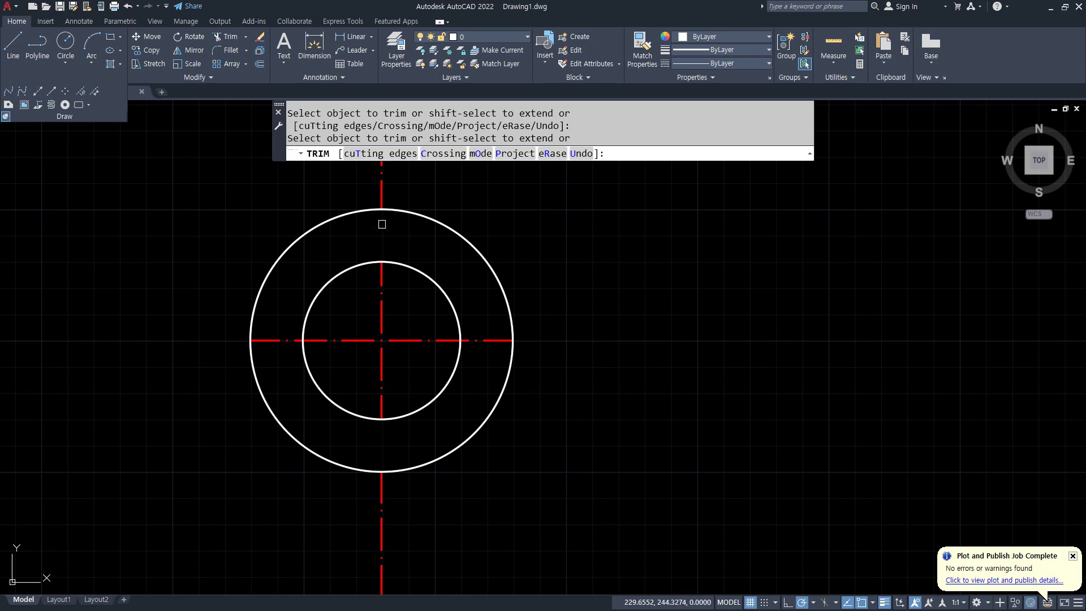
pyautogui.press('Return')
# Erase the two leftover vertical line pieces outside the outer circle, and both circles
pyautogui.click(380, 191)
pyautogui.click(381, 545)
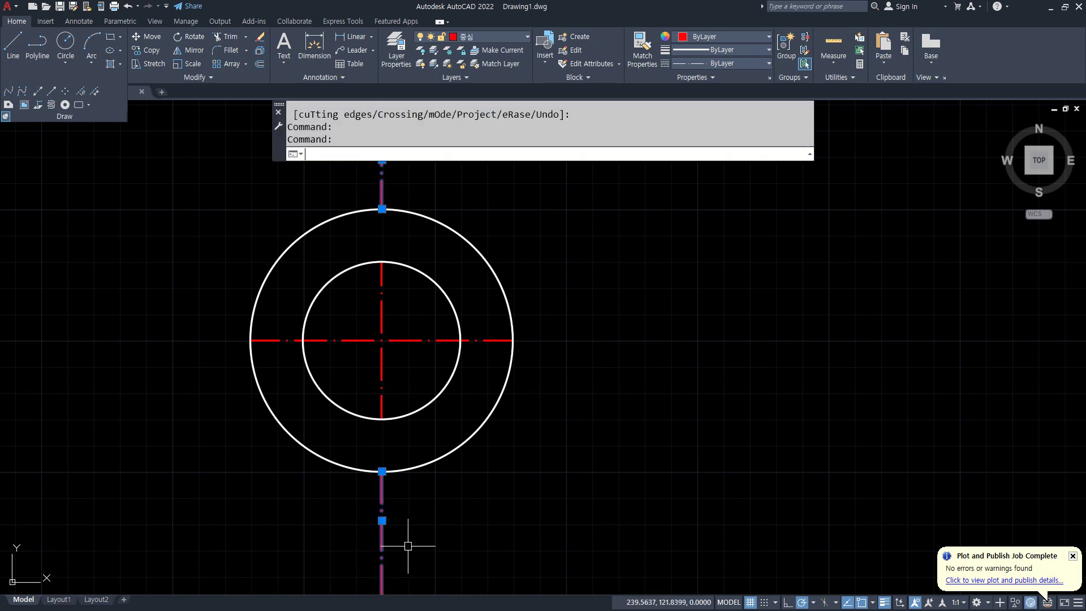
pyautogui.write('e')
pyautogui.press('Return')
pyautogui.click(450, 447)
pyautogui.click(413, 388)
pyautogui.write('e')
pyautogui.press('Return')
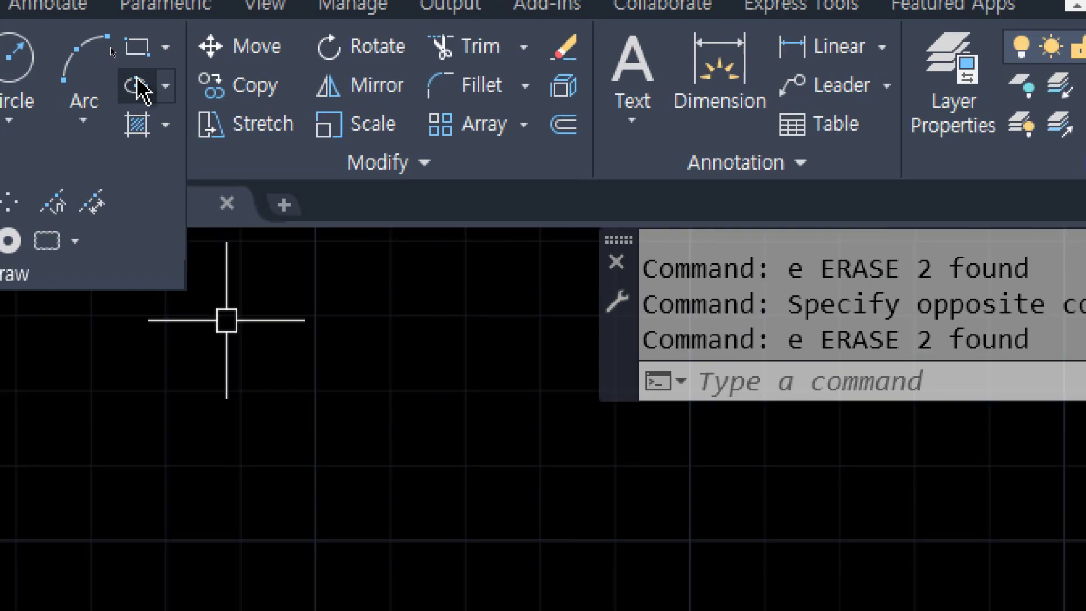
# Draw an ellipse by axis endpoints, using both ends of the horizontal centre line and the upper end of the vertical one
pyautogui.click(120, 51)
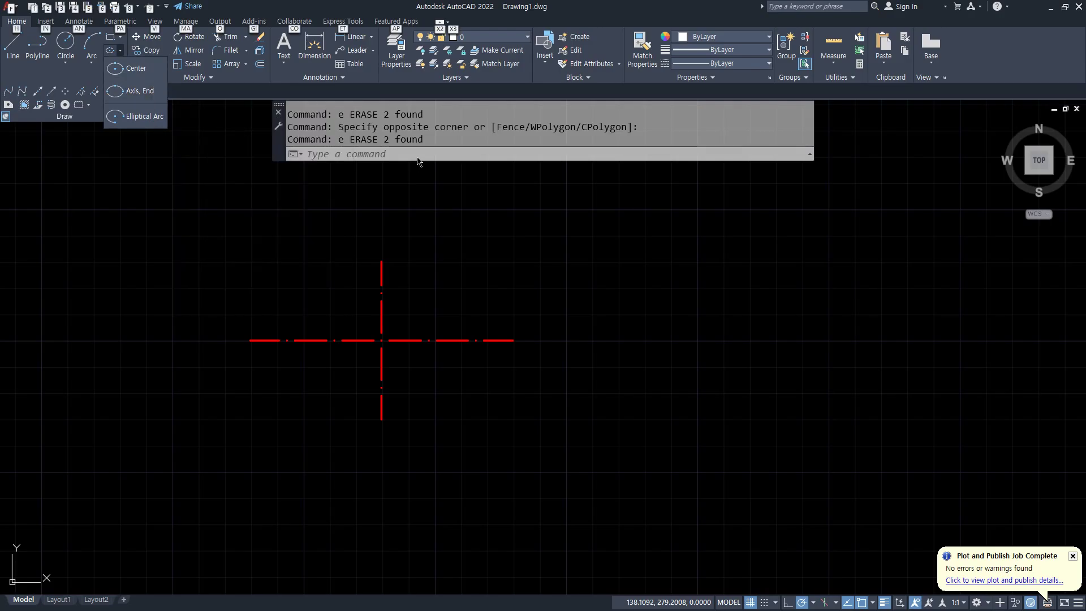
pyautogui.click(419, 155)
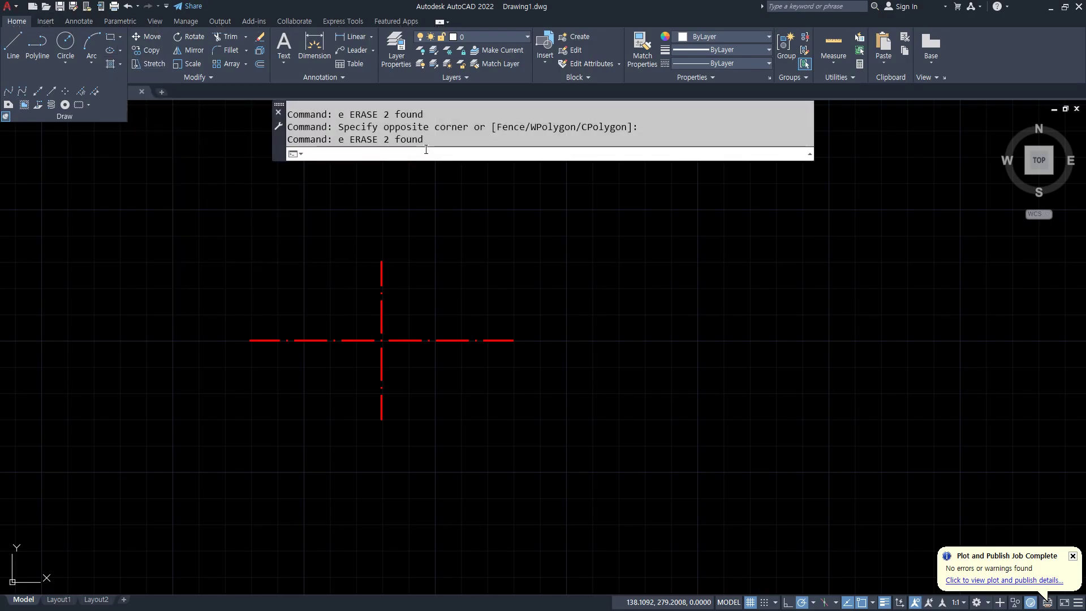
pyautogui.write('el')
pyautogui.press('Return')
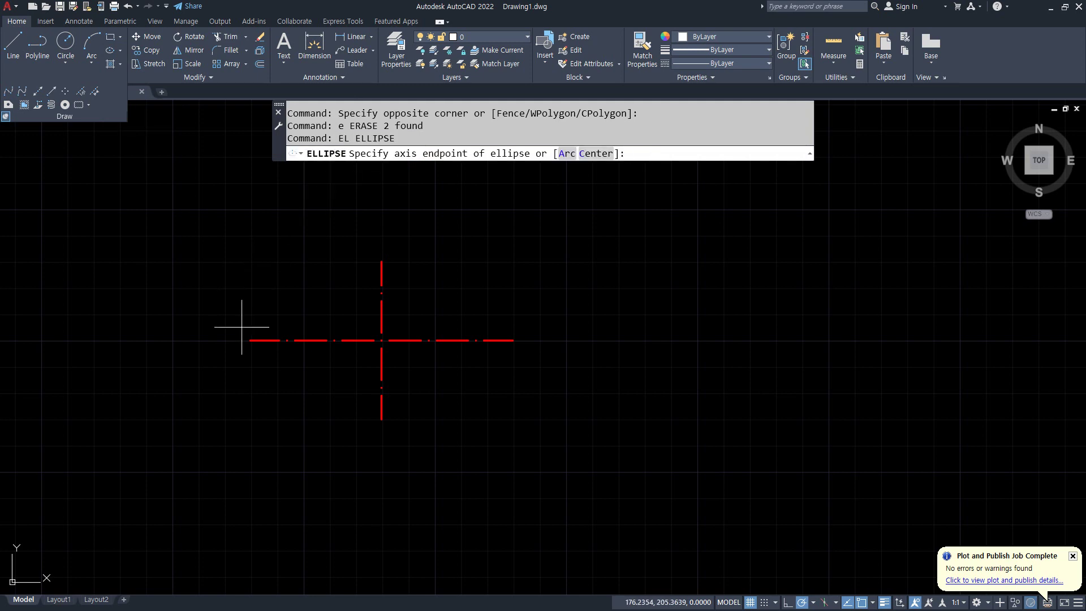
pyautogui.scroll(2, 242, 333)
pyautogui.click(255, 345)
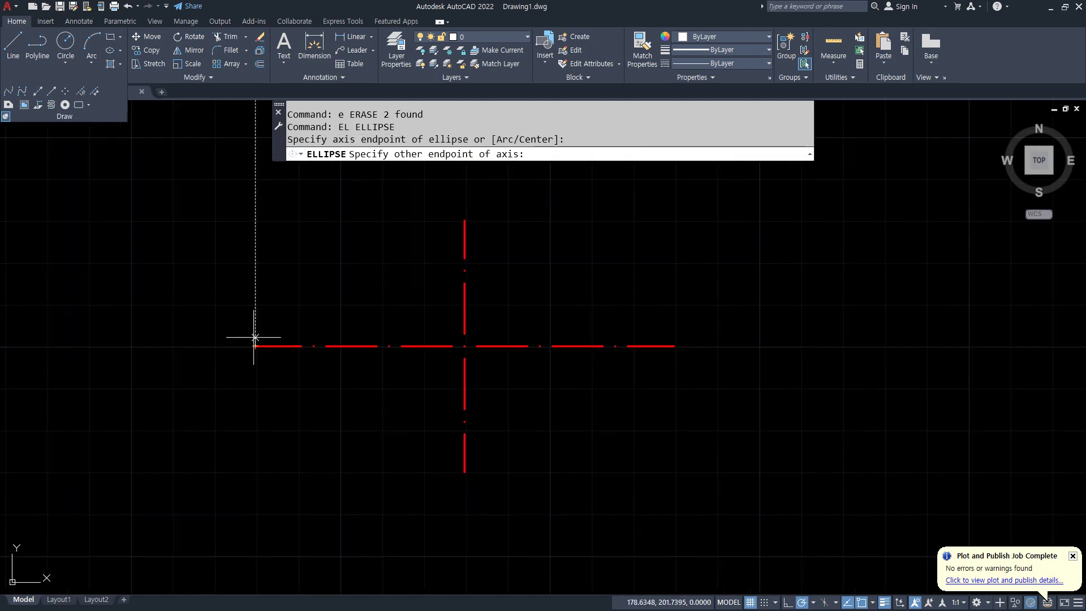
pyautogui.click(674, 346)
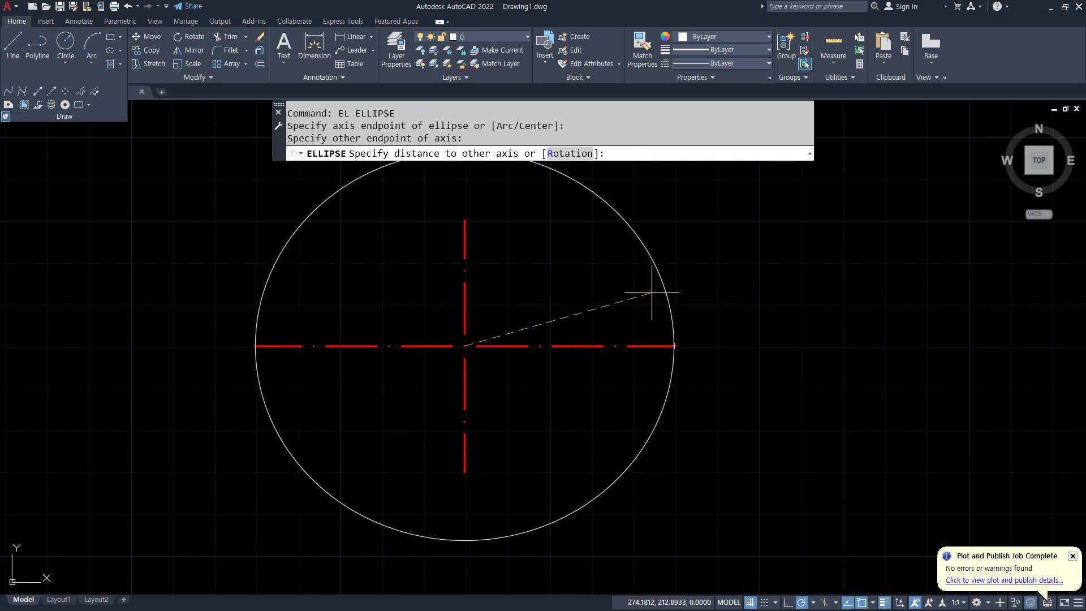
pyautogui.moveTo(479, 485); pyautogui.dragTo(484, 486)
pyautogui.moveTo(671, 357); pyautogui.dragTo(668, 356)
pyautogui.moveTo(462, 341); pyautogui.dragTo(479, 354)
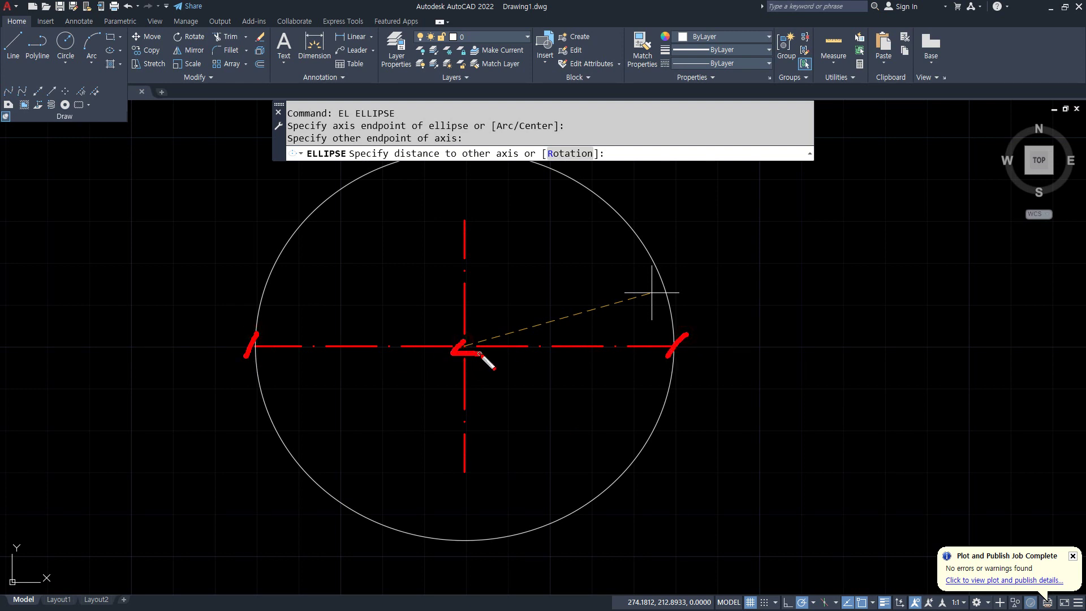
pyautogui.moveTo(482, 225); pyautogui.dragTo(474, 213)
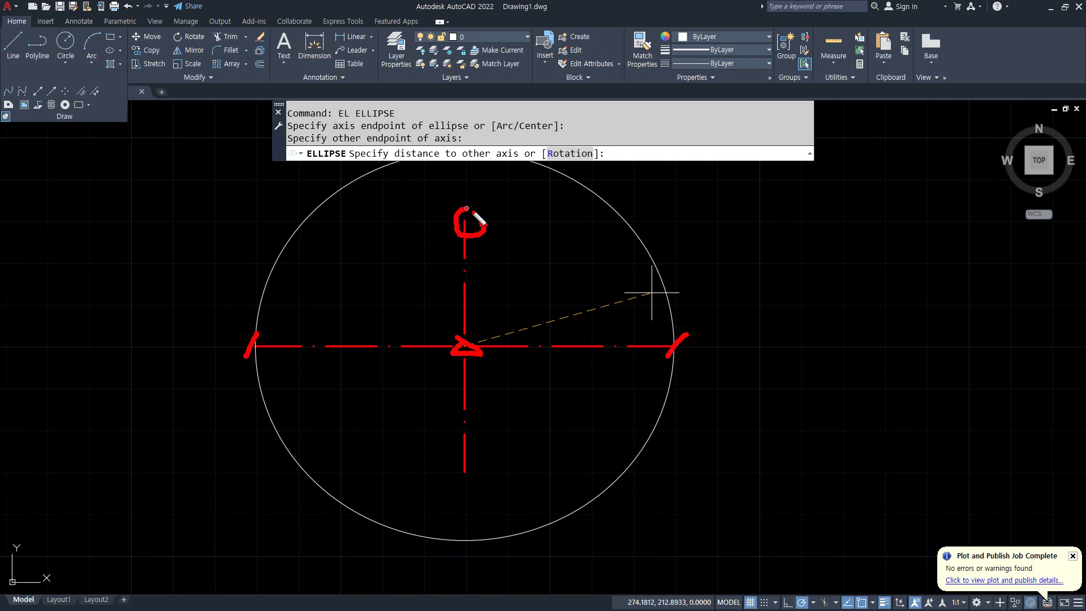
pyautogui.click(464, 220)
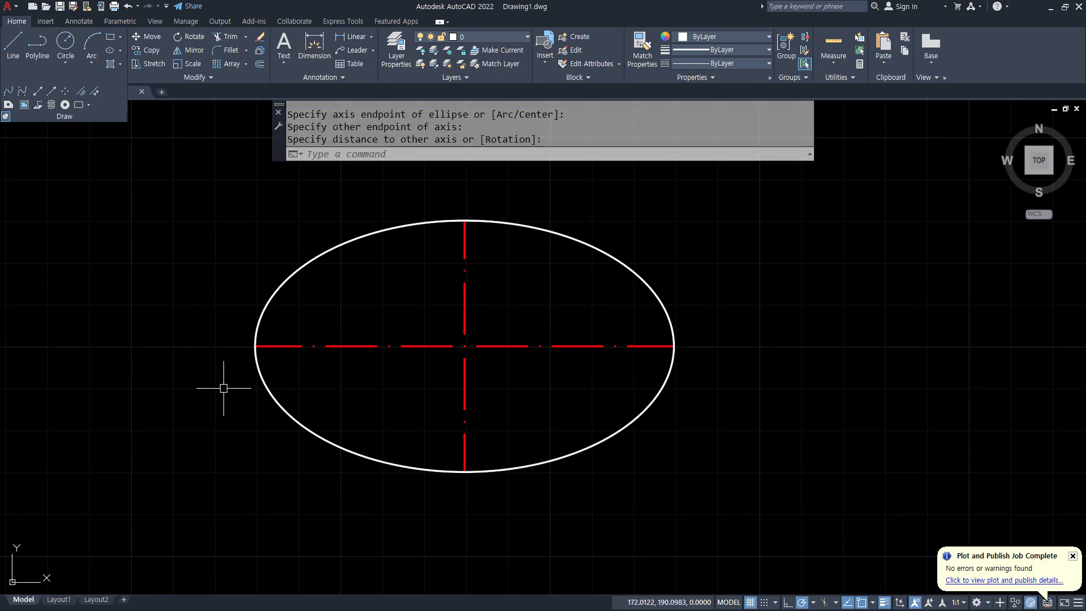
# Replace the ellipse with one drawn by the Center option, from the centre lines' intersection to the horizontal line's right end and vertical line's upper end
pyautogui.click(262, 314)
pyautogui.press('Delete')
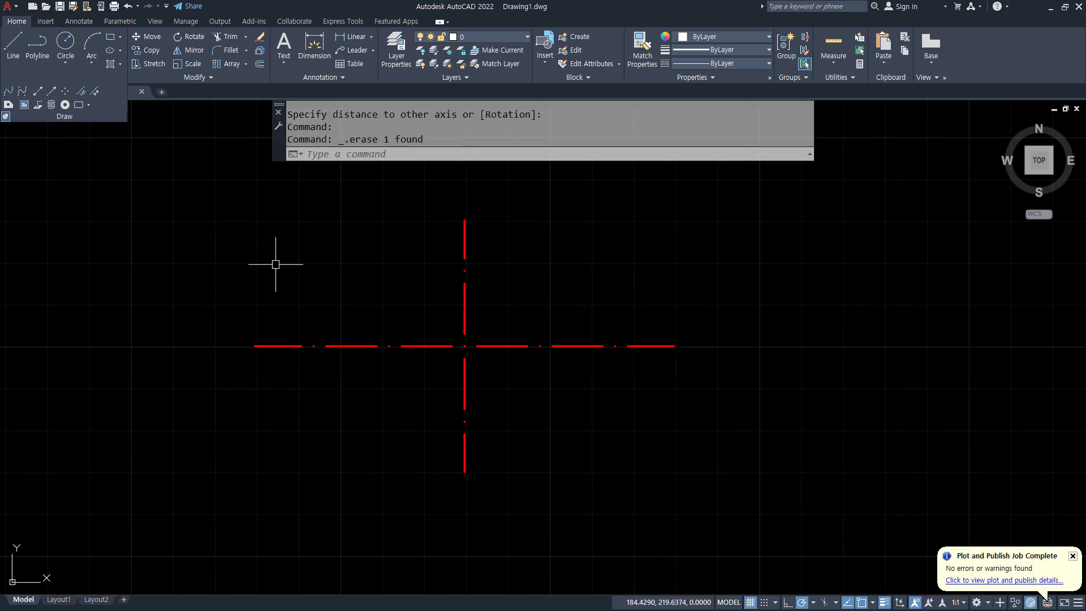
pyautogui.write('EL')
pyautogui.press('Return')
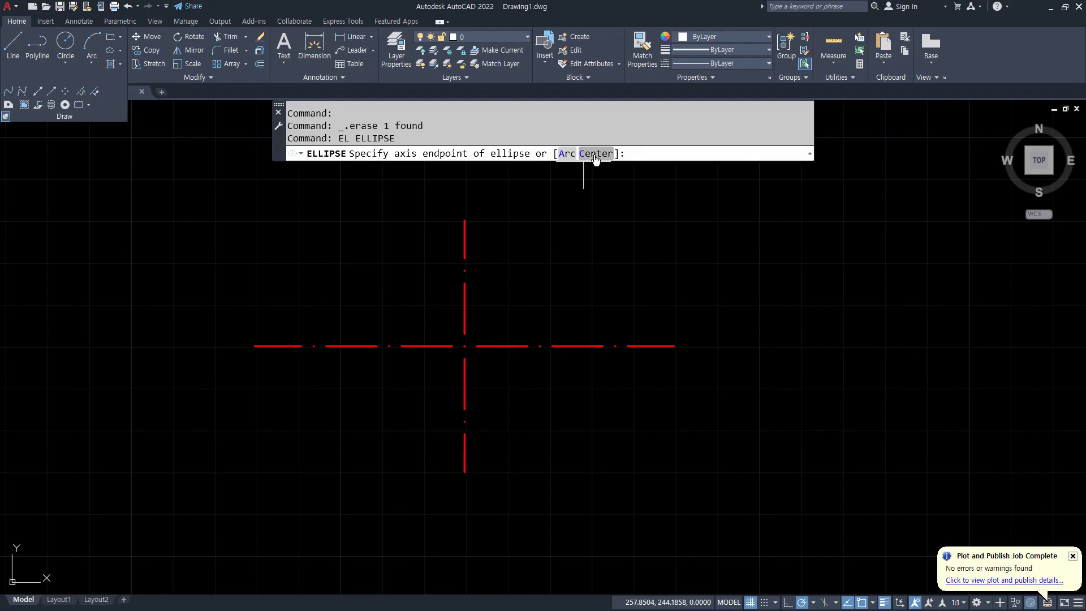
pyautogui.click(593, 155)
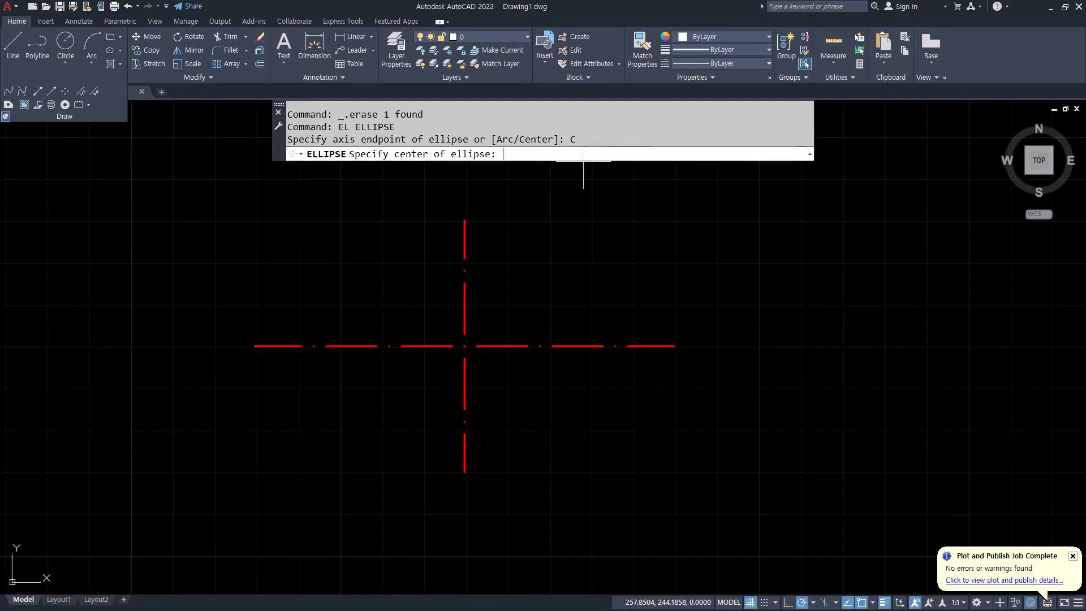
pyautogui.click(470, 346)
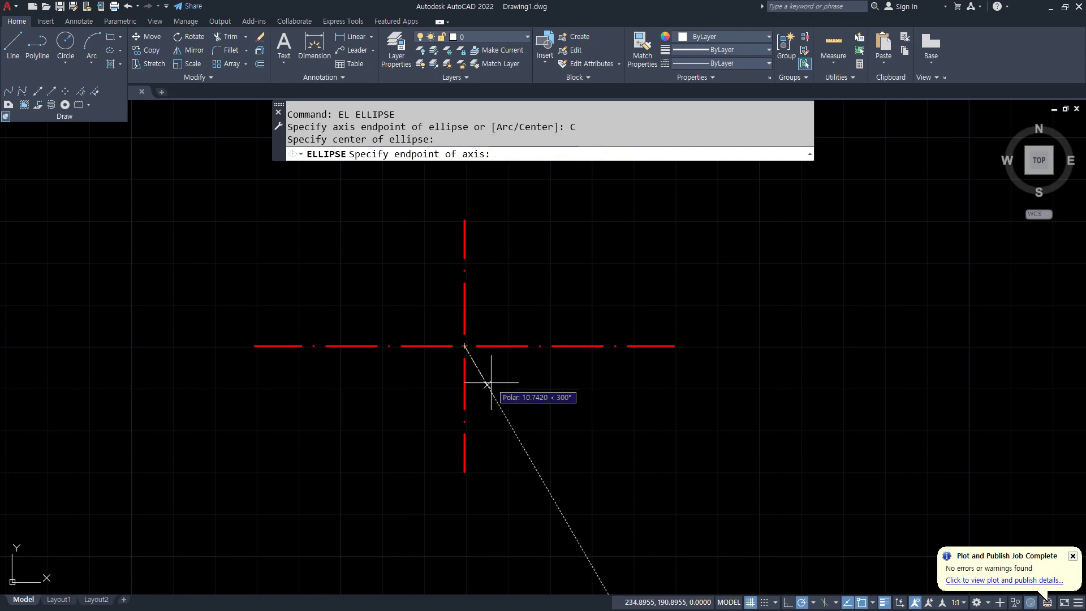
pyautogui.moveTo(259, 369); pyautogui.dragTo(273, 352)
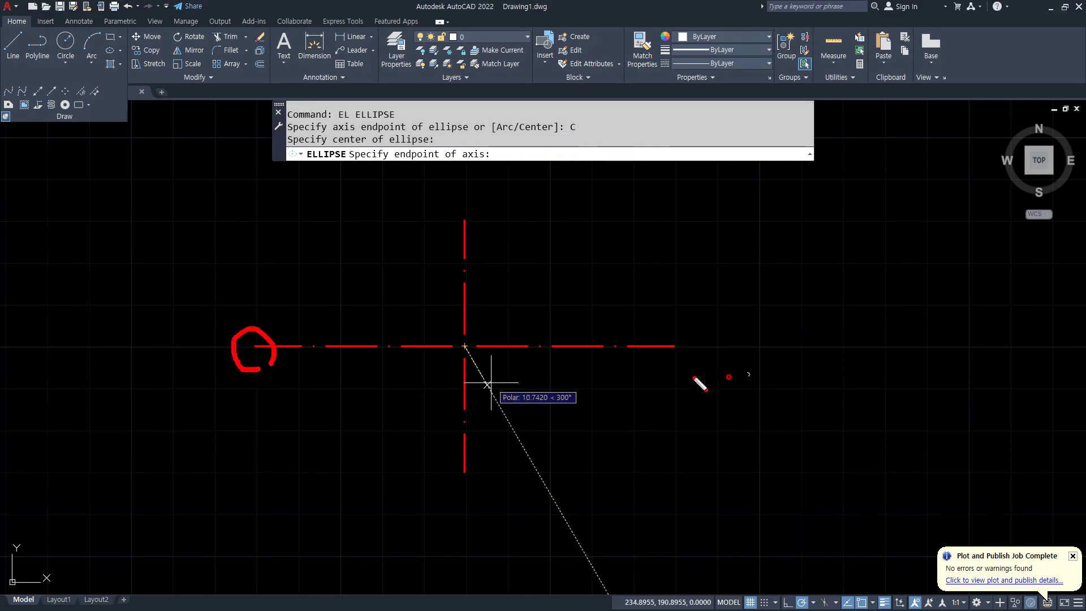
pyautogui.moveTo(746, 375)
pyautogui.mouseDown()
pyautogui.moveTo(714, 352)
pyautogui.moveTo(669, 352)
pyautogui.mouseUp()
pyautogui.press('e')
pyautogui.moveTo(482, 226)
pyautogui.mouseDown()
pyautogui.moveTo(459, 210)
pyautogui.moveTo(493, 245)
pyautogui.mouseUp()
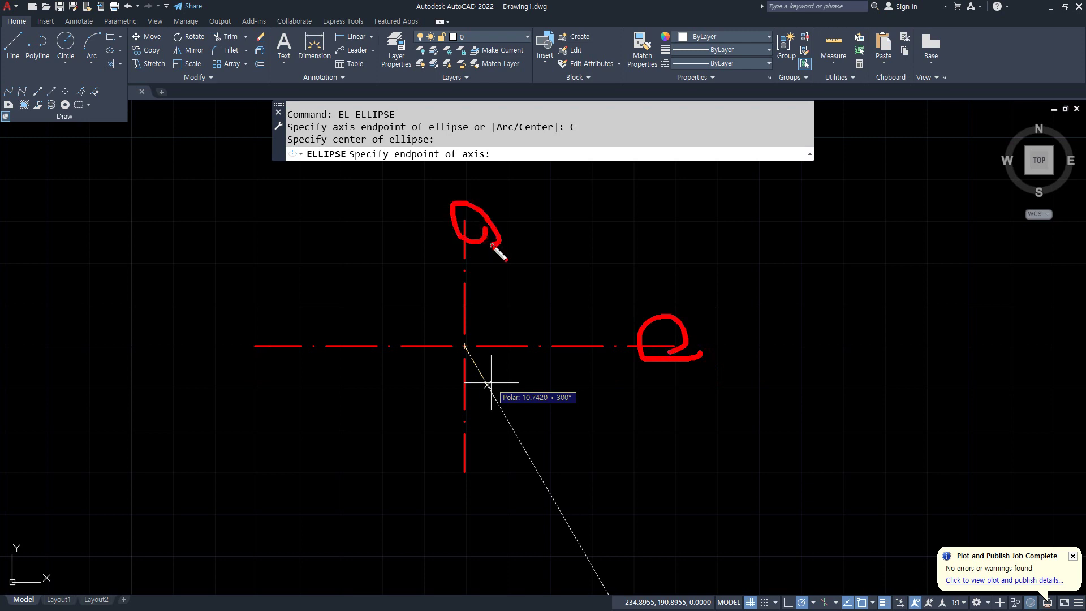
pyautogui.press('Escape')
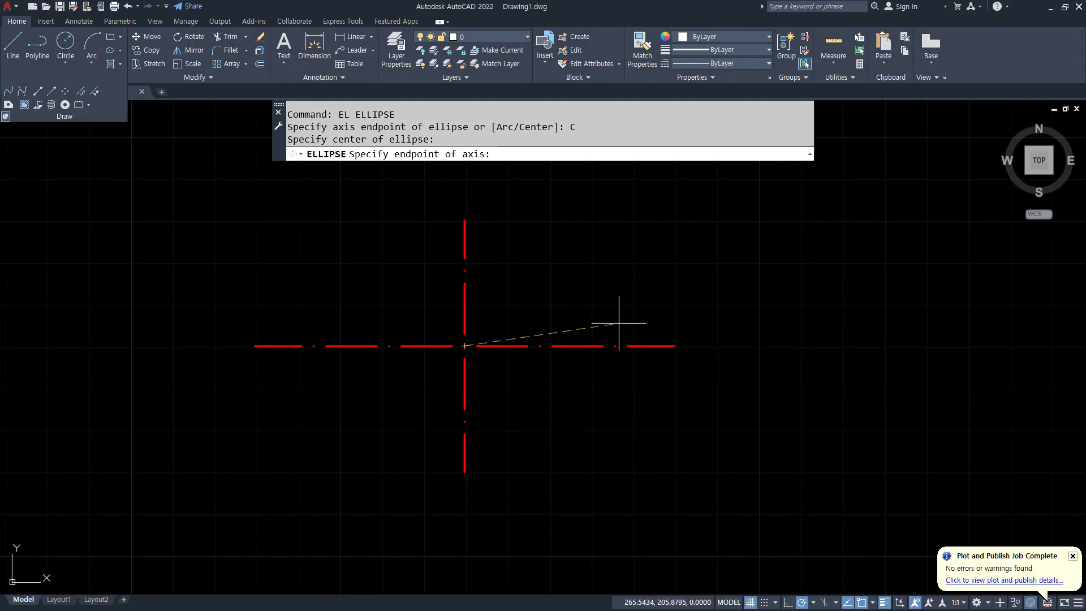
pyautogui.click(674, 346)
pyautogui.click(465, 221)
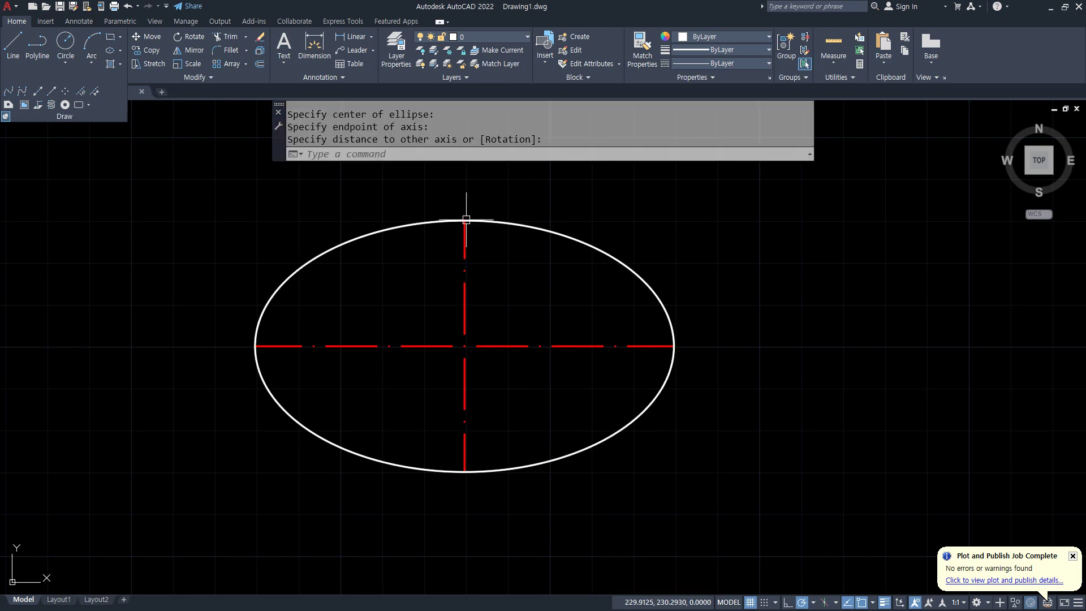
# Erase the ellipse together with both centre lines
pyautogui.click(655, 208)
pyautogui.click(452, 368)
pyautogui.press('Delete')
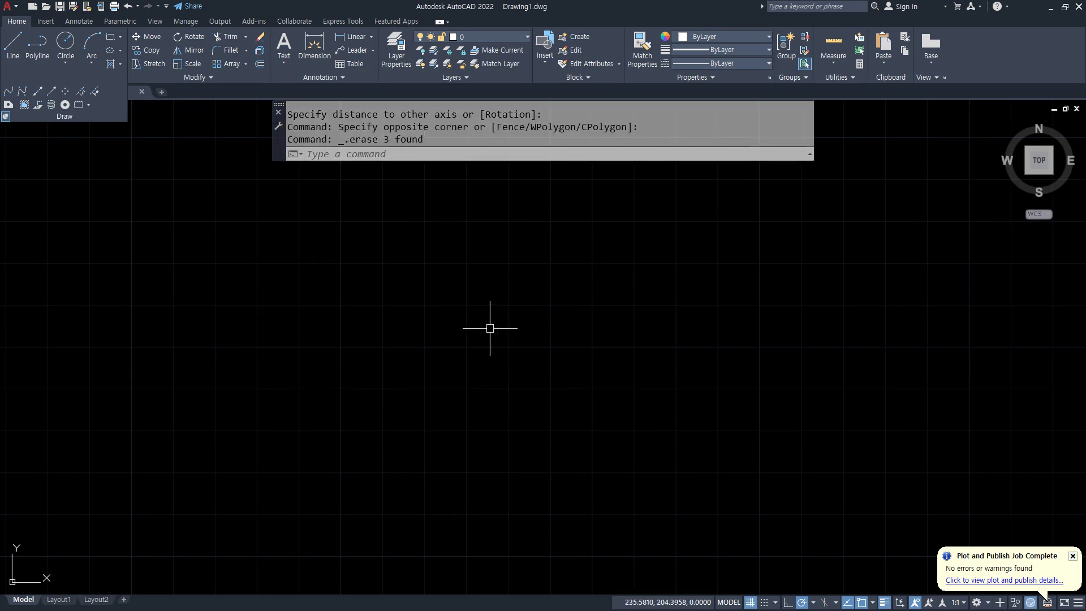
# Draw a horizontal, a vertical and a slanted construction line leaning up to the left, all through one common point
pyautogui.write('xl')
pyautogui.press('Return')
pyautogui.click(419, 327)
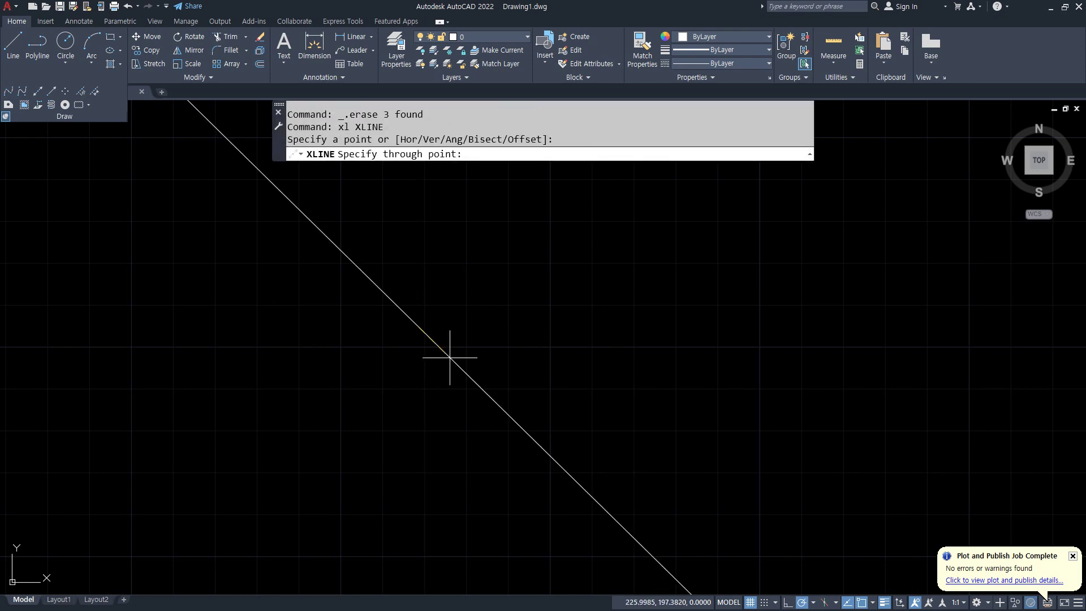
pyautogui.click(506, 327)
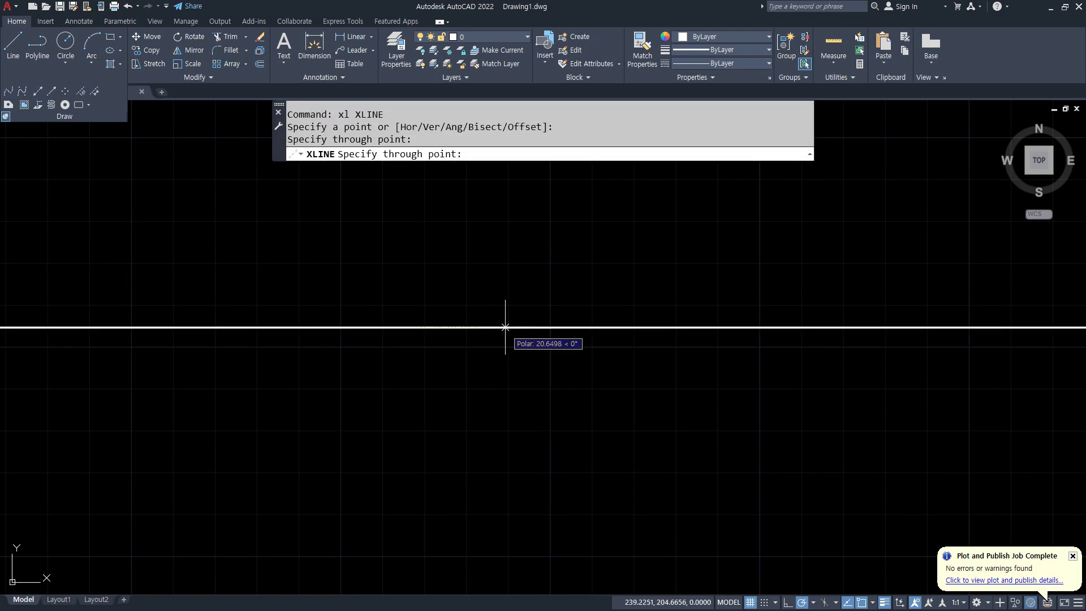
pyautogui.click(419, 270)
pyautogui.click(391, 283)
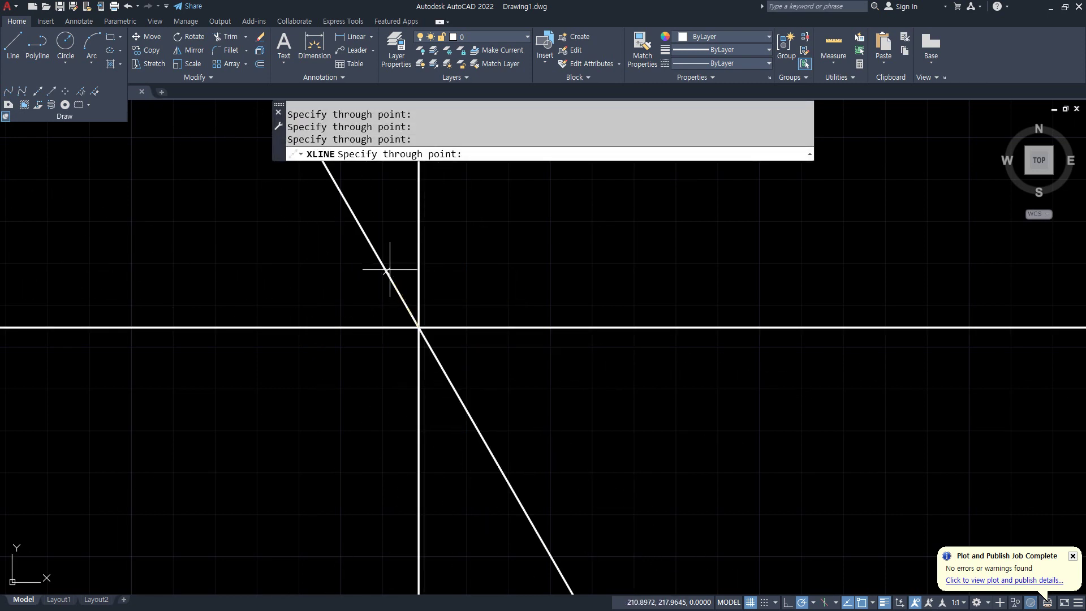
pyautogui.press('Return')
# Remove the half of the slanted construction line below the common intersection
pyautogui.write('tr')
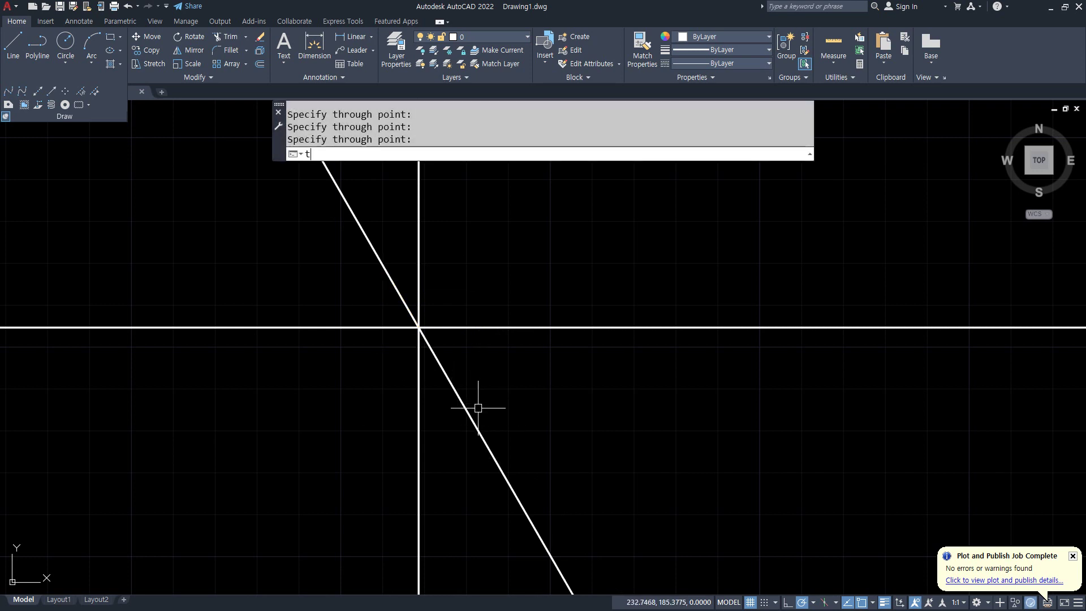
pyautogui.press('Return')
pyautogui.click(478, 422)
pyautogui.press('Return')
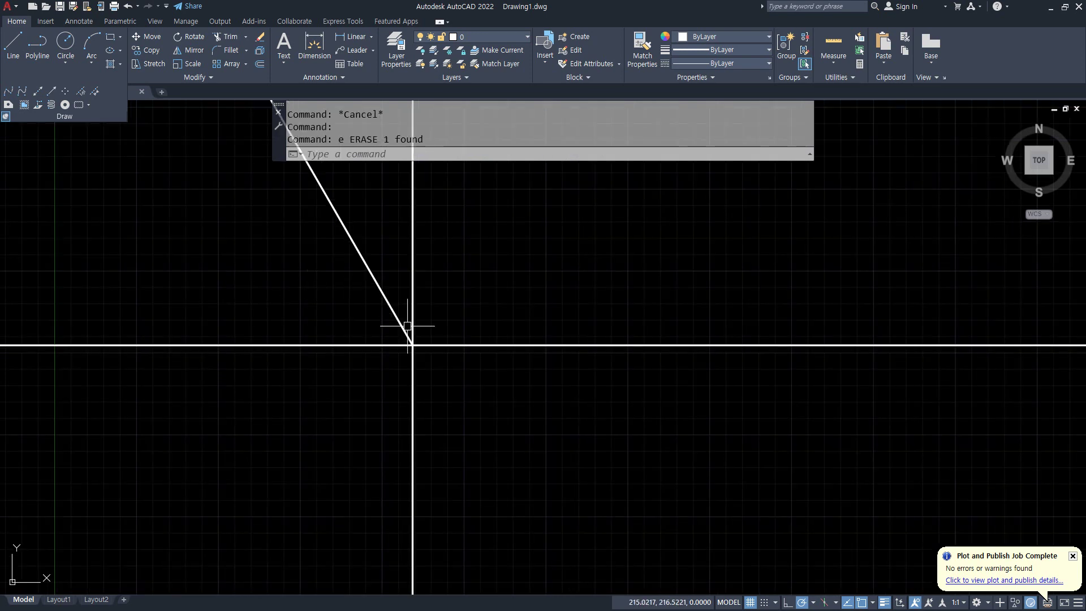
# Draw a circle of radius 50 centred on the intersection of the construction lines
pyautogui.write('c')
pyautogui.press('Return')
pyautogui.click(412, 345)
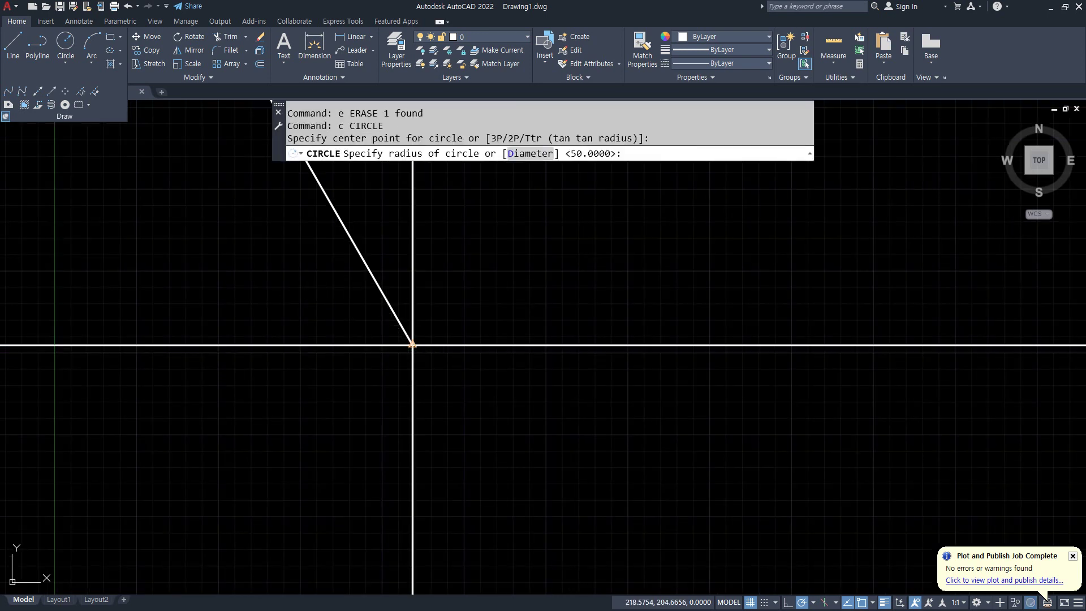
pyautogui.write('50')
pyautogui.press('Return')
# Trim all the horizontal, vertical and slanted line parts that extend outside the circle
pyautogui.write('tr')
pyautogui.press('Return')
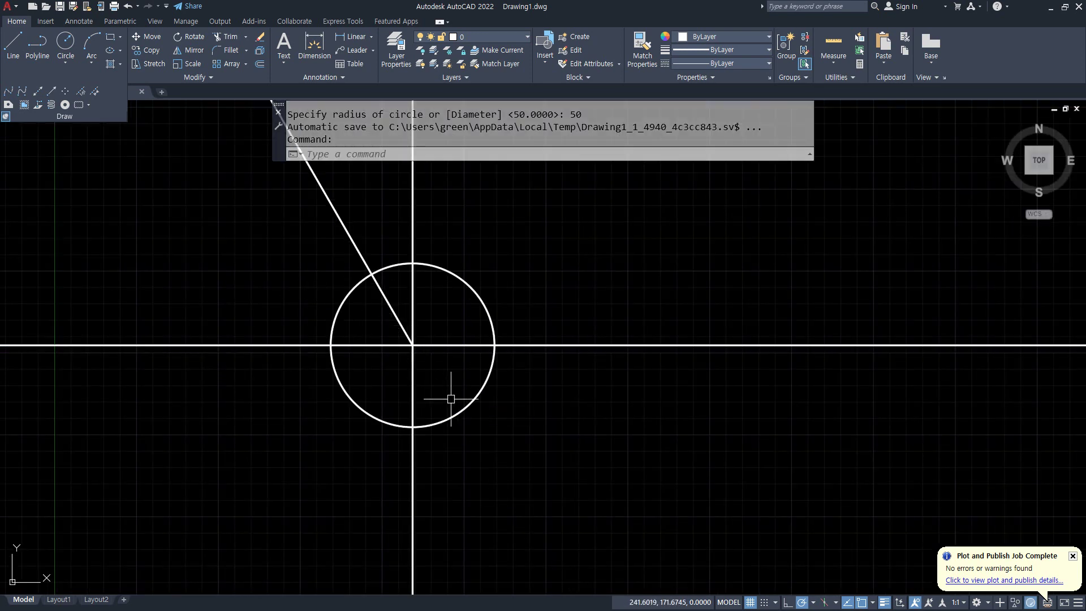
pyautogui.moveTo(360, 496); pyautogui.dragTo(486, 499)
pyautogui.moveTo(586, 440); pyautogui.dragTo(557, 266)
pyautogui.moveTo(220, 215)
pyautogui.mouseDown()
pyautogui.moveTo(269, 215)
pyautogui.moveTo(347, 266)
pyautogui.mouseUp()
pyautogui.moveTo(204, 266); pyautogui.dragTo(188, 422)
# Move the horizontal, vertical and slanted lines inside the circle to the red centre line layer 중심
pyautogui.click(430, 358)
pyautogui.click(395, 326)
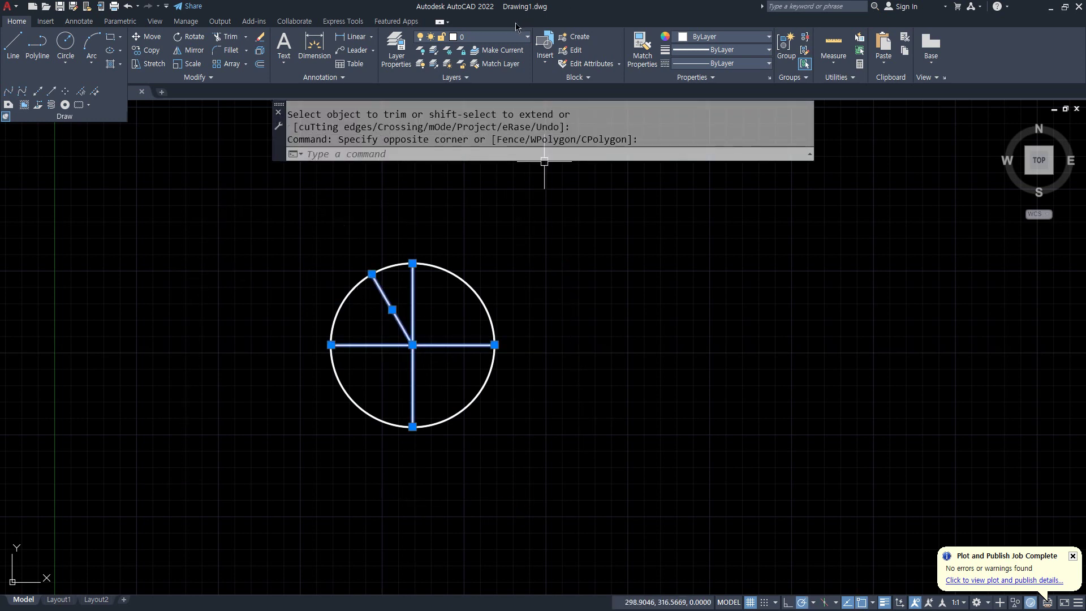
pyautogui.click(500, 37)
pyautogui.click(493, 72)
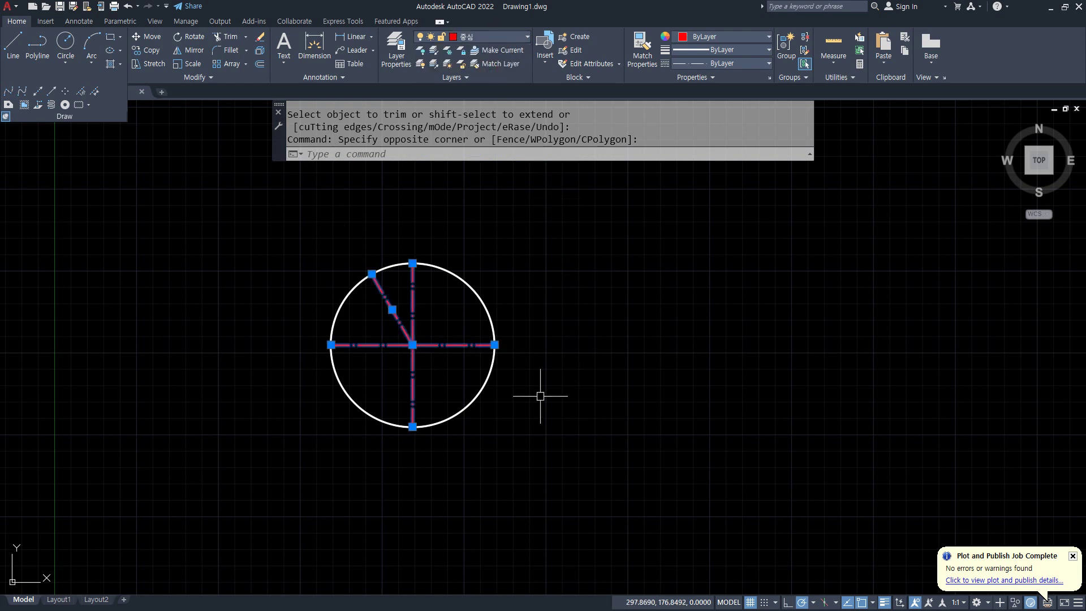
pyautogui.press('Escape')
pyautogui.press('Escape')
# Erase the circle around the centre lines
pyautogui.click(482, 403)
pyautogui.write('e')
pyautogui.press('Return')
pyautogui.scroll(3, 436, 371)
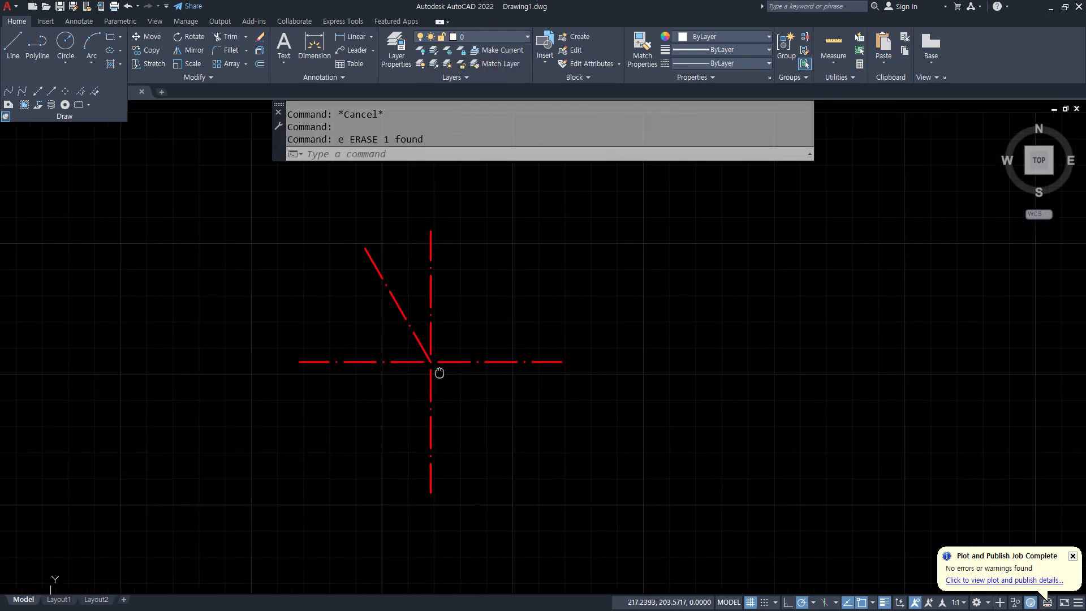
pyautogui.moveTo(436, 371); pyautogui.dragTo(498, 397, button='middle')
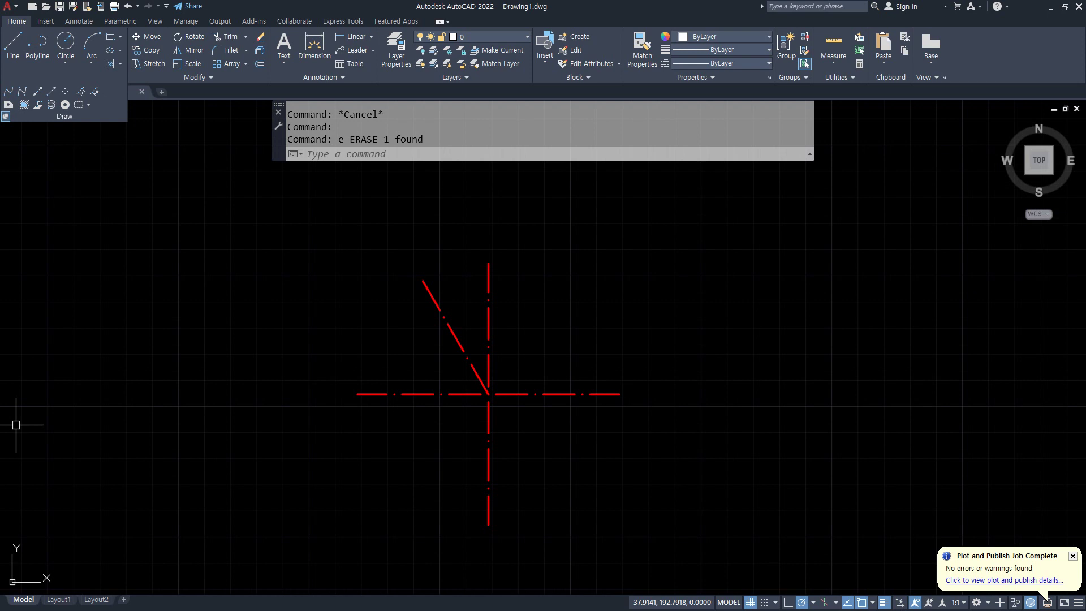
# Switch to the Notepad notes and review the Arc entry among the Circle-related commands
pyautogui.hotkey('alt', 'Tab')
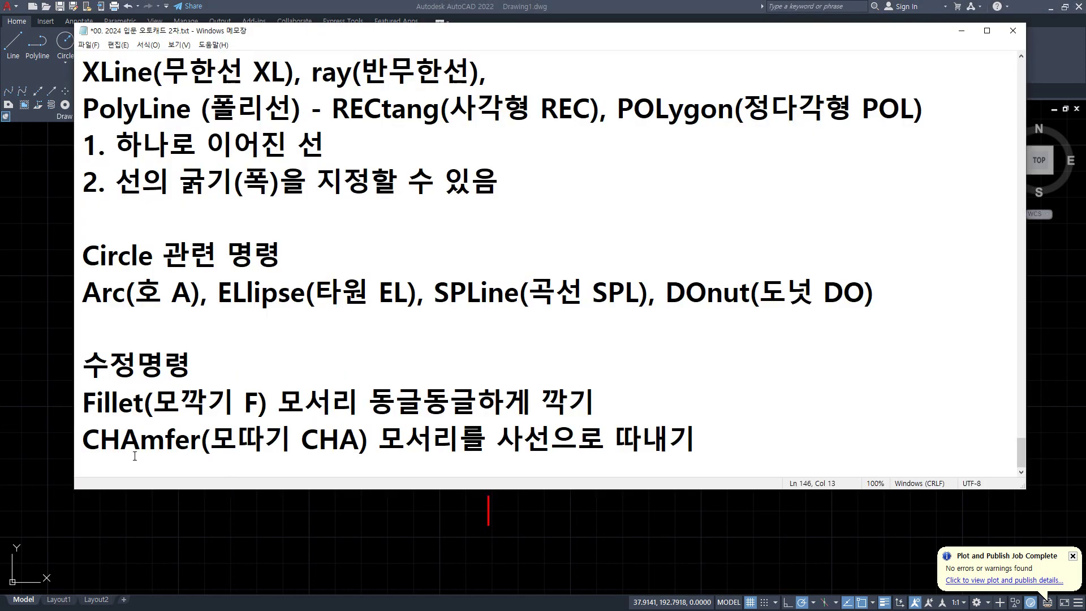
pyautogui.moveTo(144, 328)
pyautogui.mouseDown()
pyautogui.moveTo(65, 314)
pyautogui.moveTo(161, 311)
pyautogui.moveTo(124, 316)
pyautogui.mouseUp()
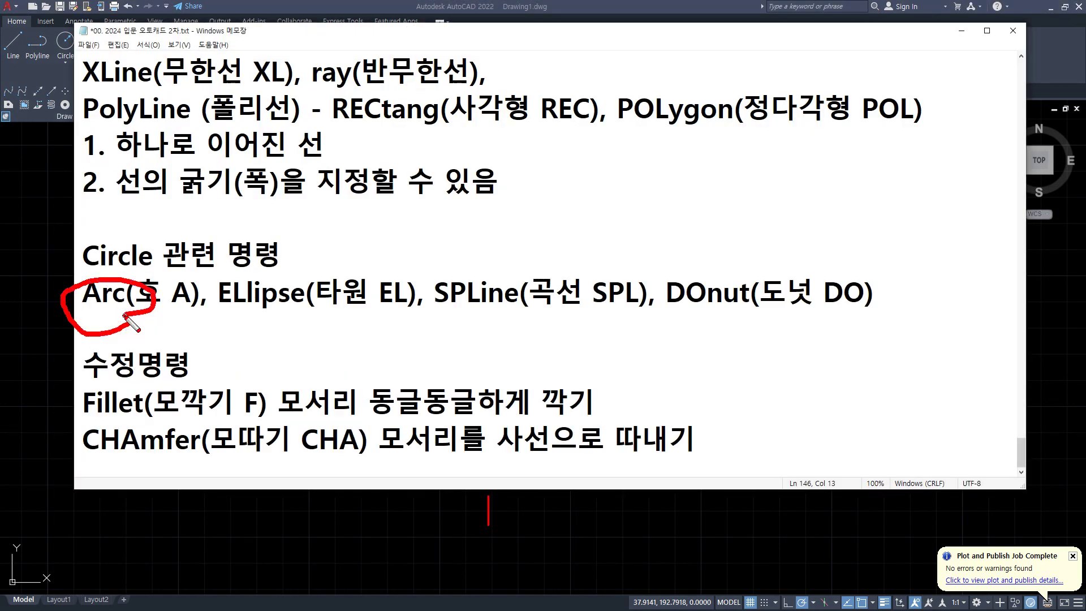
pyautogui.press('Escape')
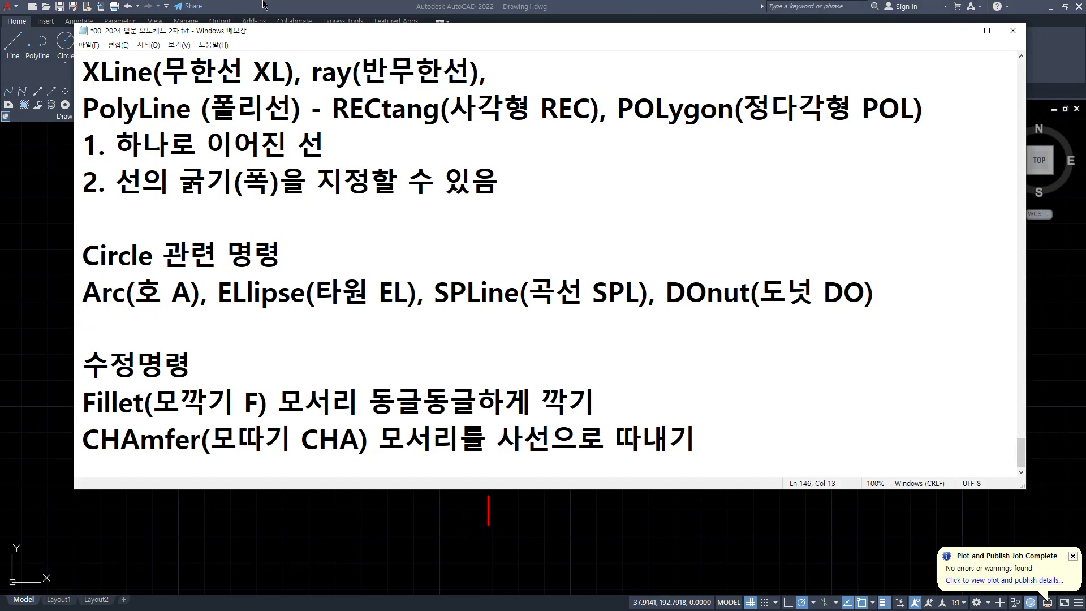
# Return to AutoCAD and draw a three-point arc from the horizontal line's right end through the vertical line's upper end to the slanted line's end
pyautogui.hotkey('alt', 'Tab')
pyautogui.click(91, 66)
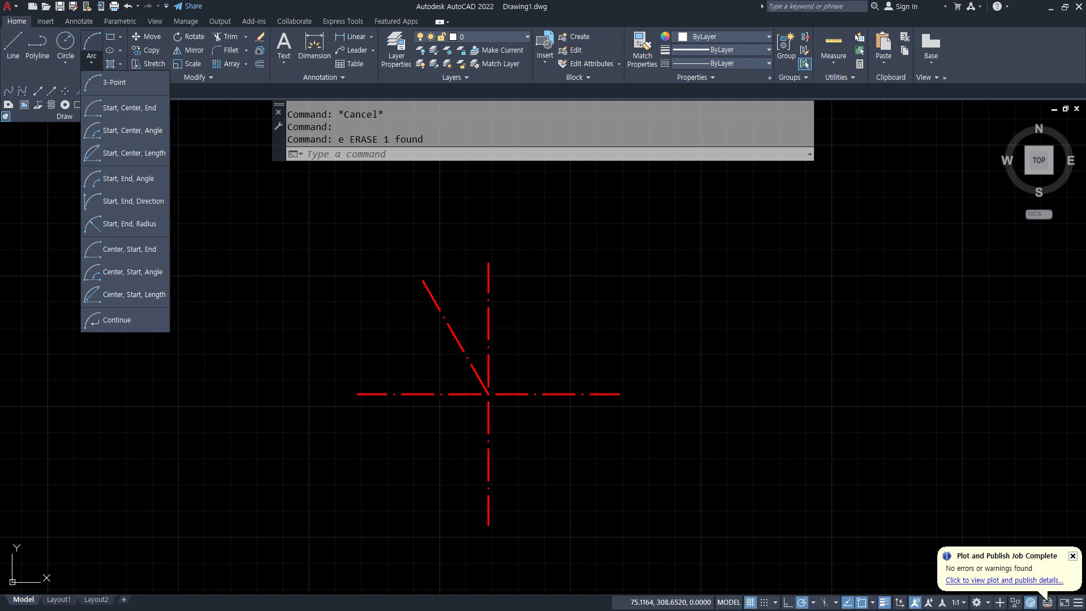
pyautogui.write('a')
pyautogui.press('Return')
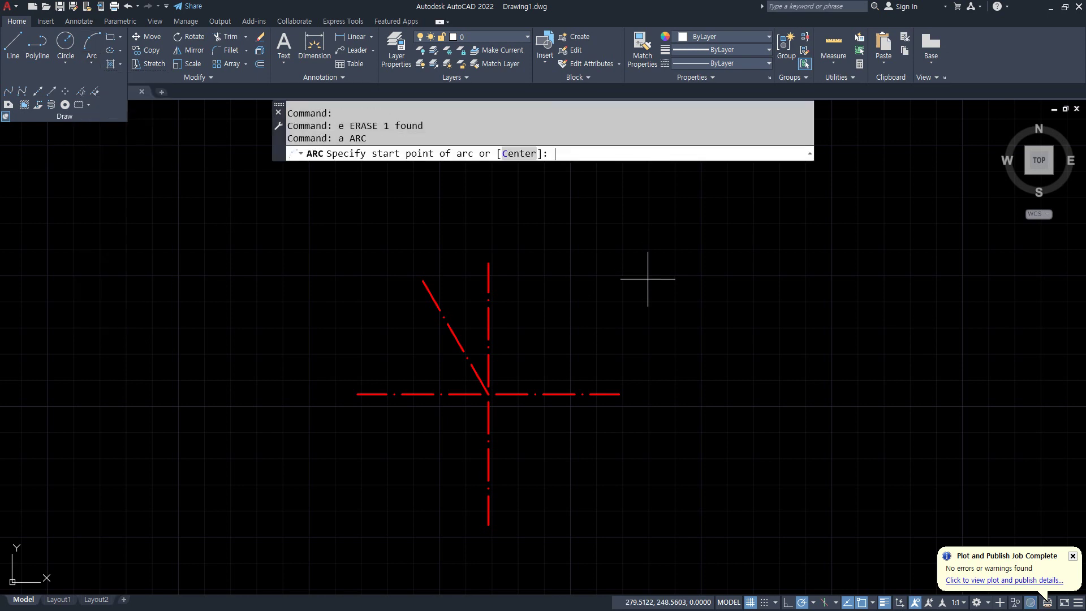
pyautogui.click(615, 390)
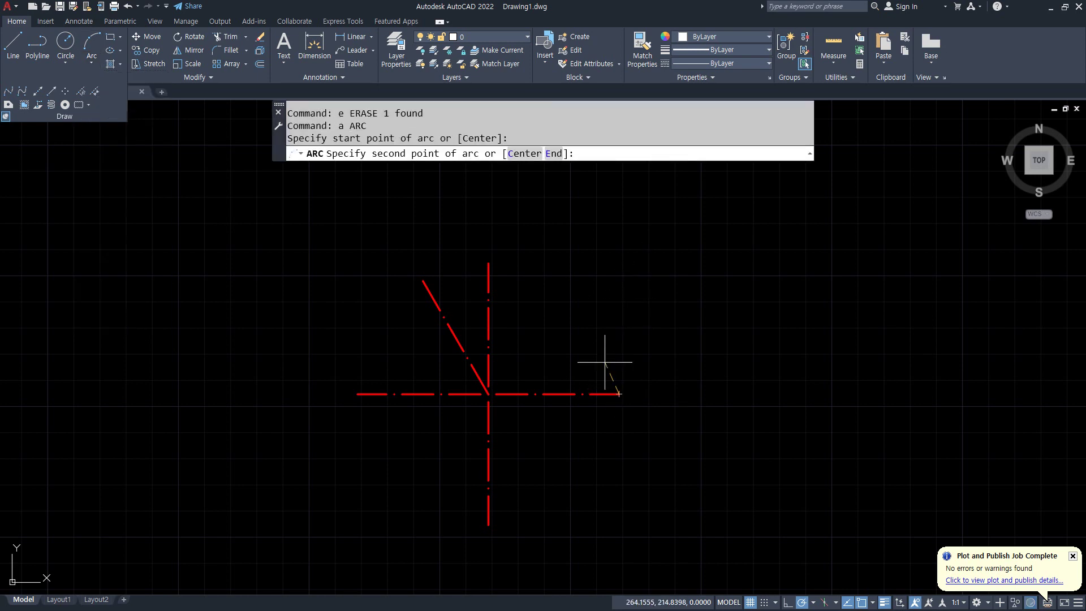
pyautogui.click(489, 263)
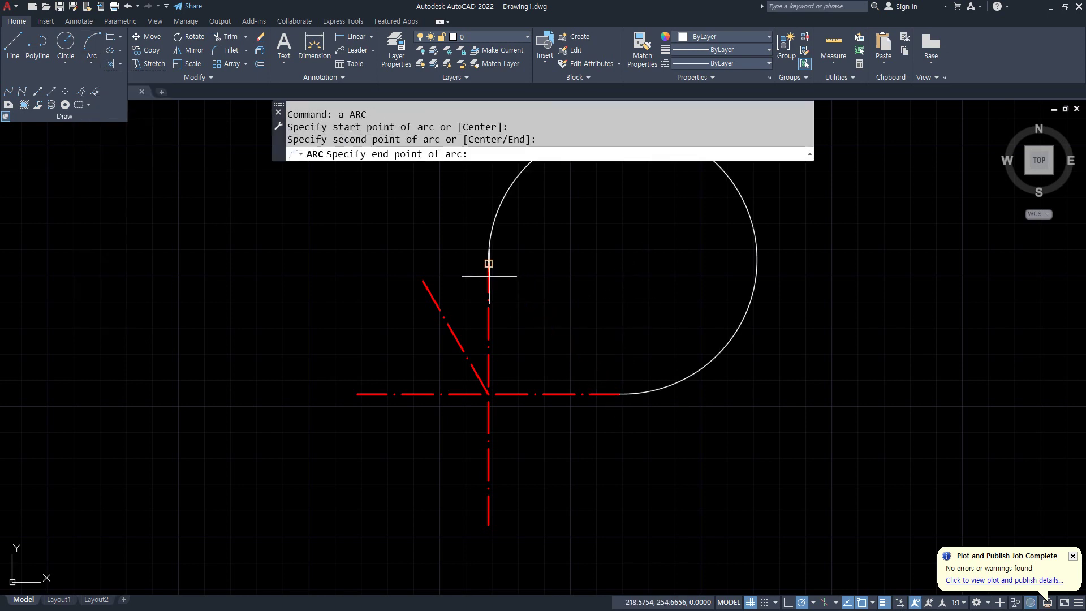
pyautogui.click(424, 281)
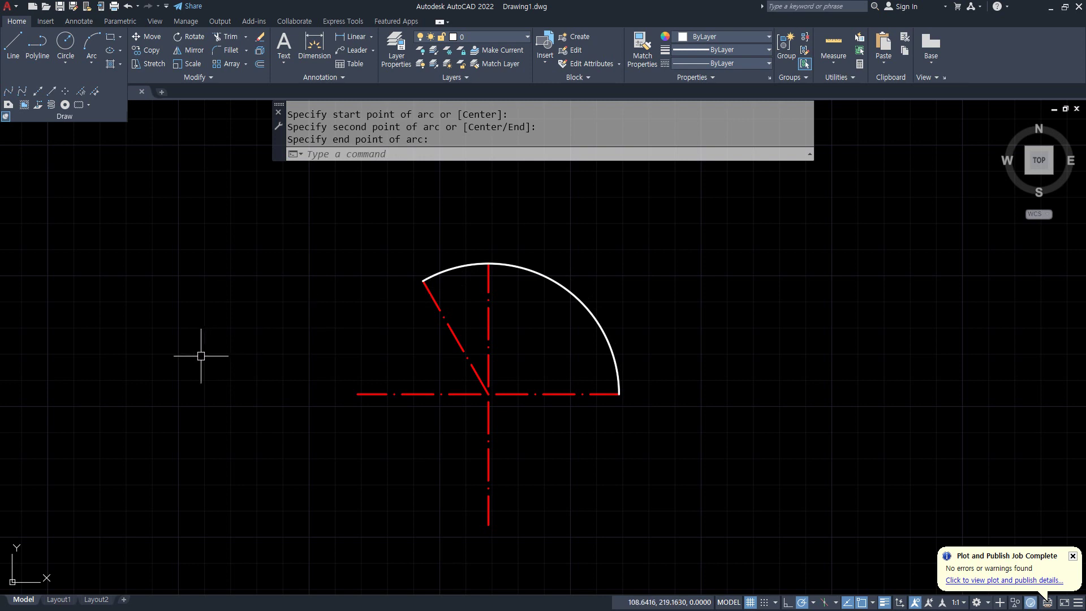
# Erase the three-point arc, keeping the centre lines
pyautogui.click(551, 281)
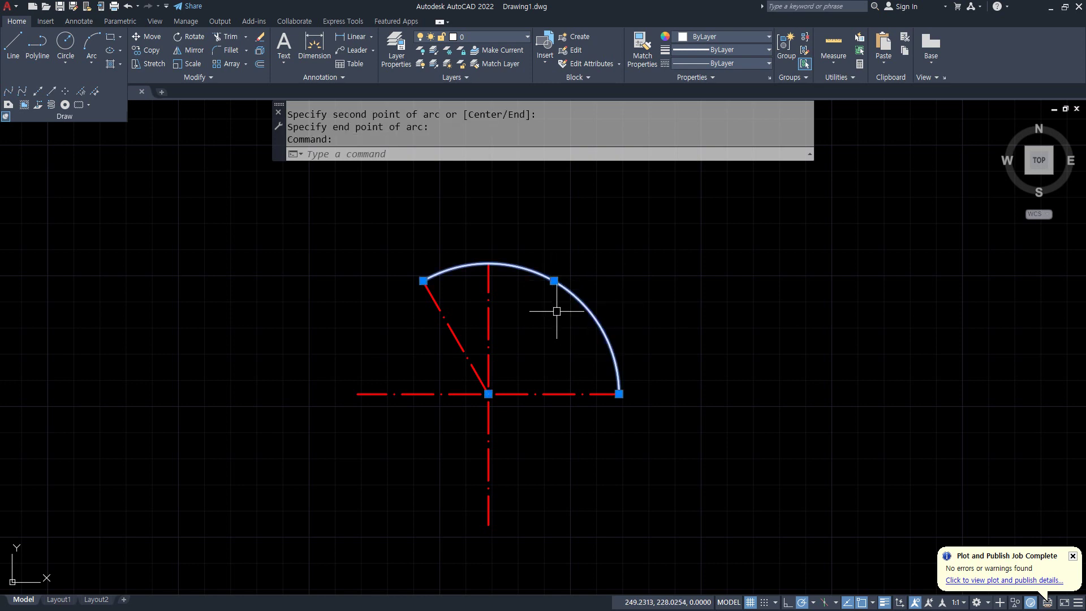
pyautogui.write('e')
pyautogui.press('Return')
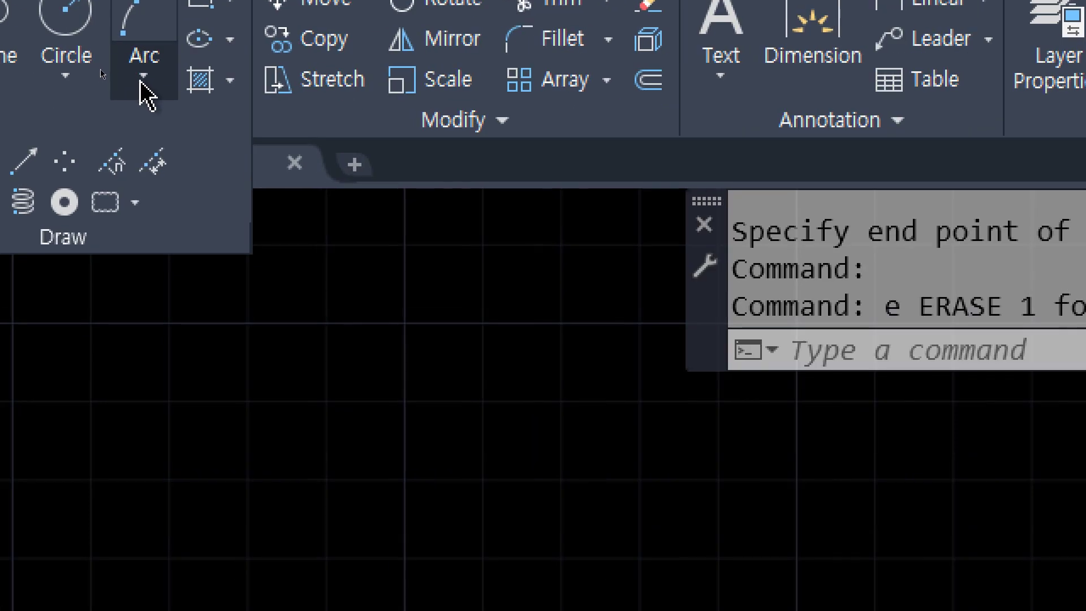
# Draw a Start, Center, End arc from the horizontal line's right end about the intersection to the slanted line's outer end
pyautogui.click(153, 90)
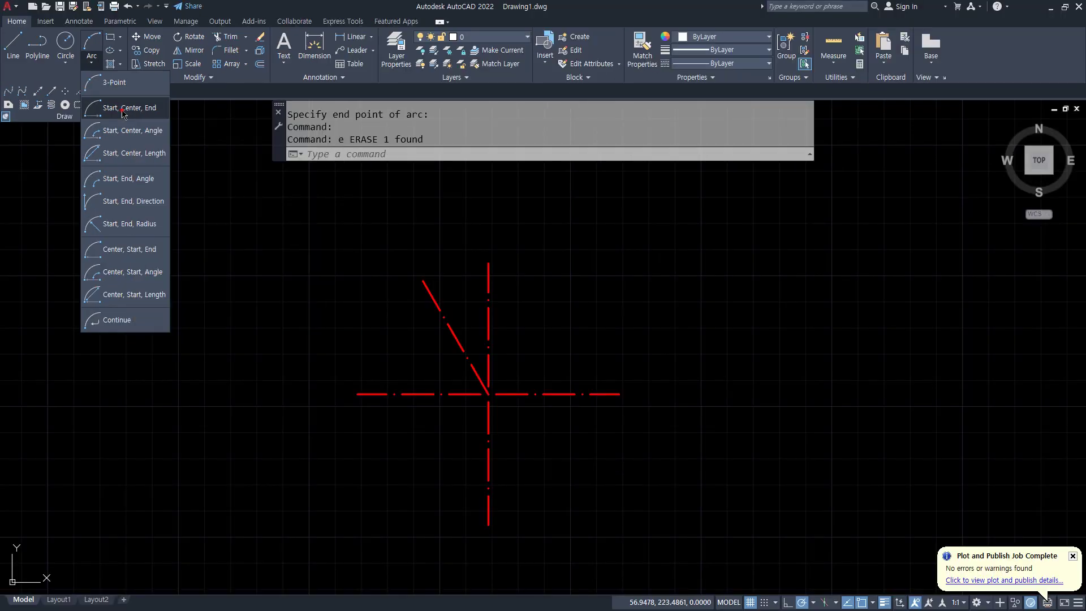
pyautogui.click(257, 107)
pyautogui.click(618, 394)
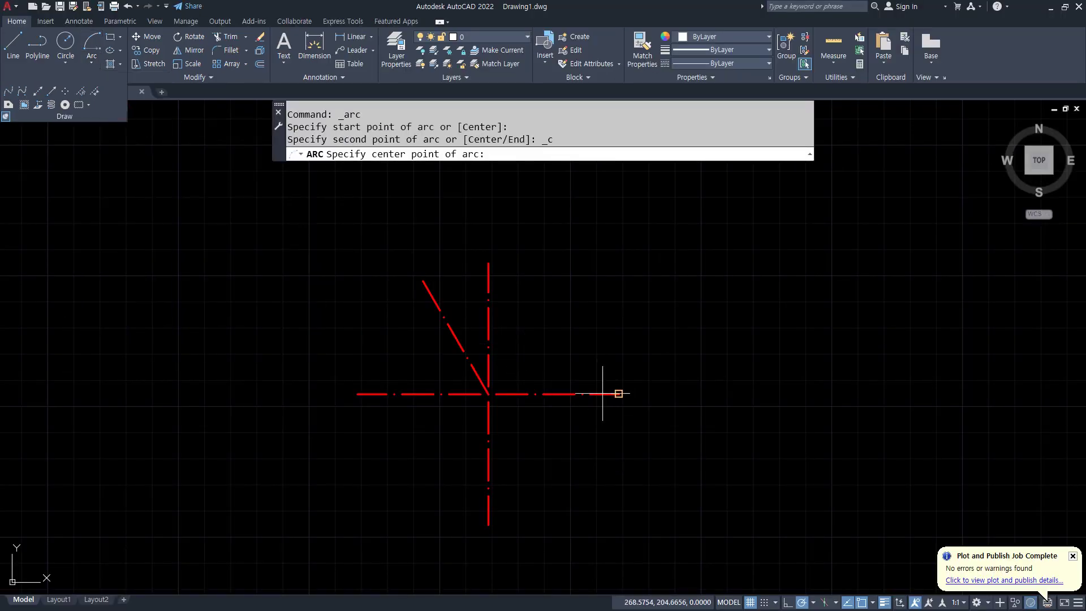
pyautogui.click(489, 394)
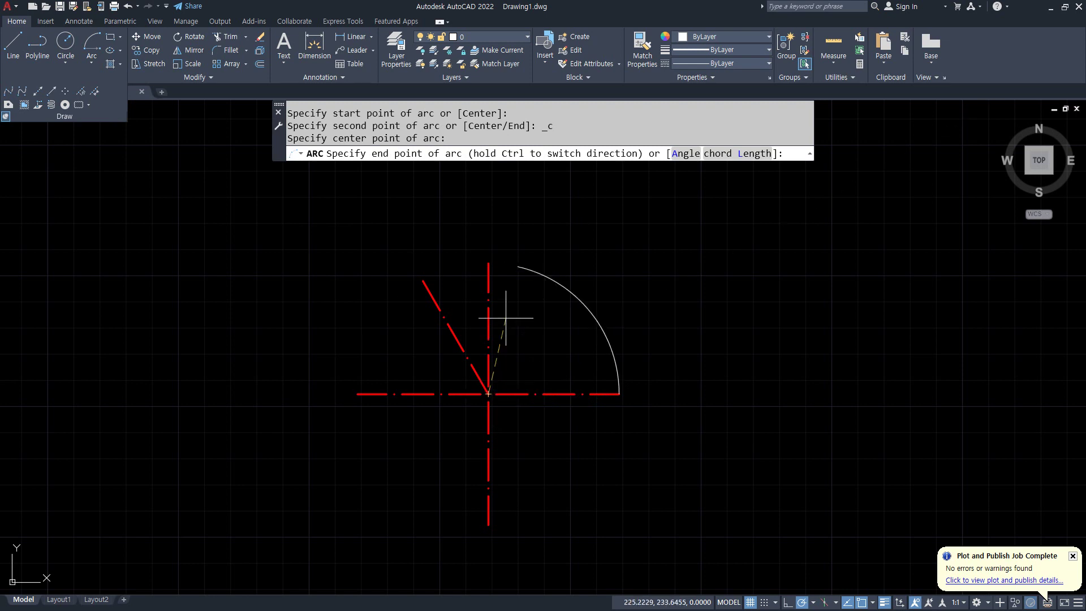
pyautogui.click(424, 280)
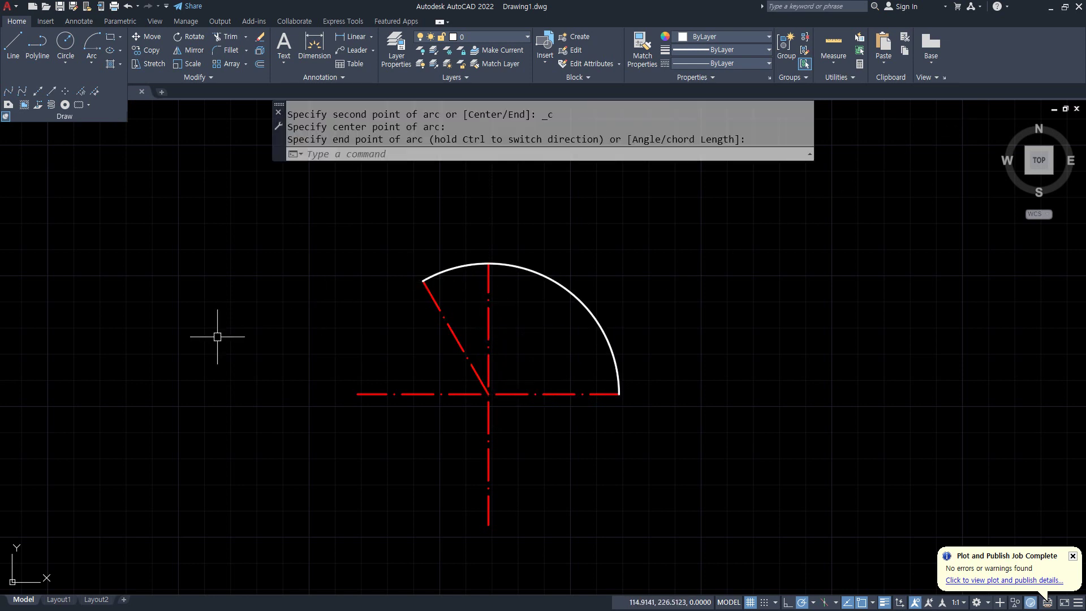
# Erase the Start, Center, End arc from the centre lines
pyautogui.click(560, 274)
pyautogui.click(522, 293)
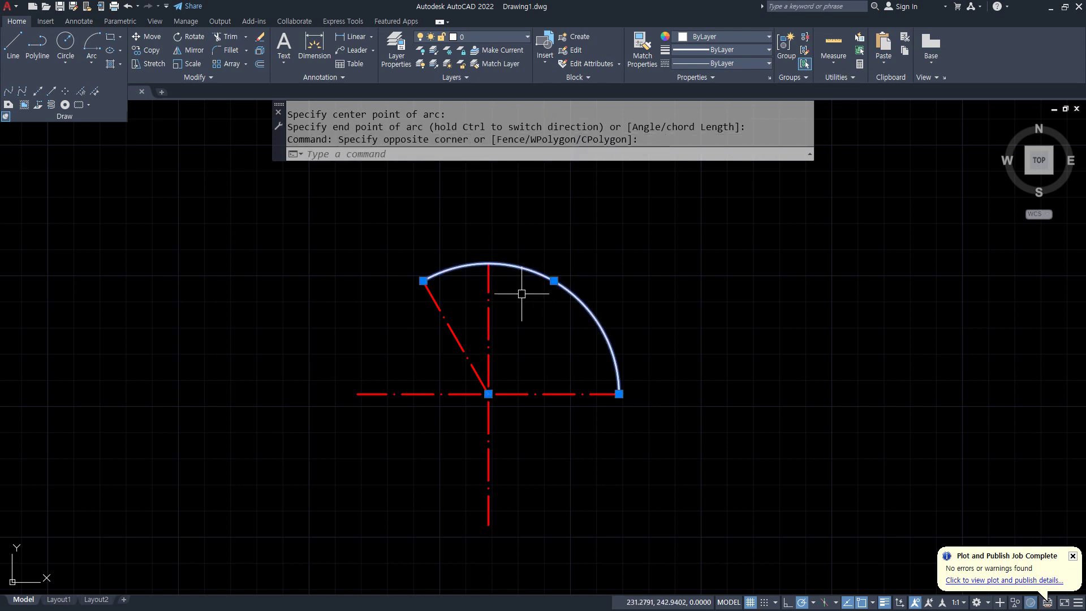
pyautogui.write('e')
pyautogui.press('Return')
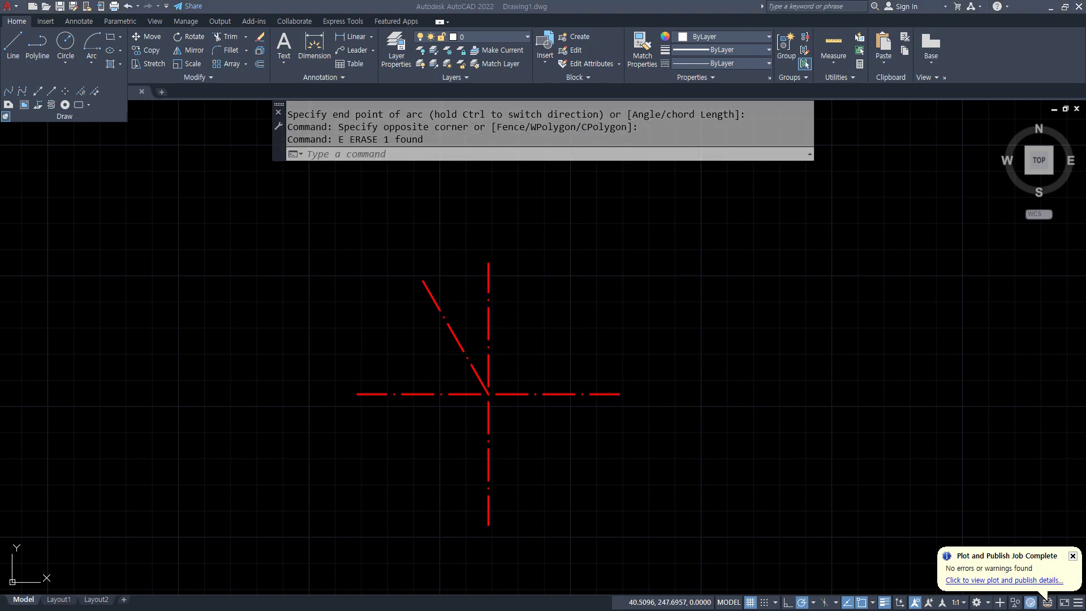
pyautogui.click(91, 61)
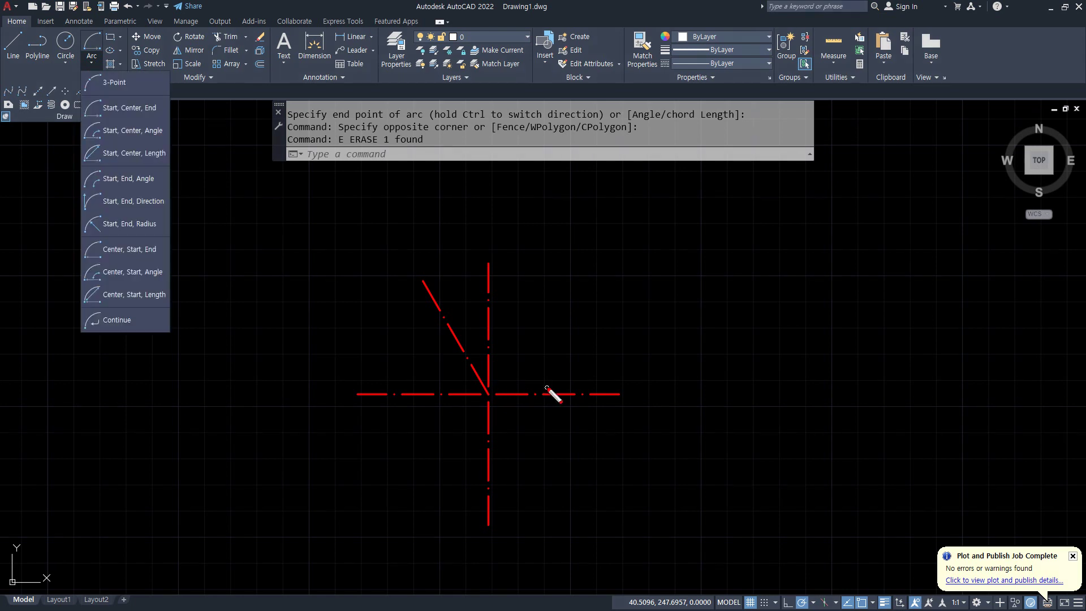
pyautogui.moveTo(547, 389)
pyautogui.mouseDown()
pyautogui.moveTo(461, 323)
pyautogui.moveTo(465, 339)
pyautogui.mouseUp()
pyautogui.moveTo(512, 298)
pyautogui.mouseDown()
pyautogui.moveTo(513, 324)
pyautogui.moveTo(559, 313)
pyautogui.mouseUp()
pyautogui.moveTo(567, 301)
pyautogui.mouseDown()
pyautogui.moveTo(583, 305)
pyautogui.moveTo(561, 300)
pyautogui.mouseUp()
pyautogui.press('Escape')
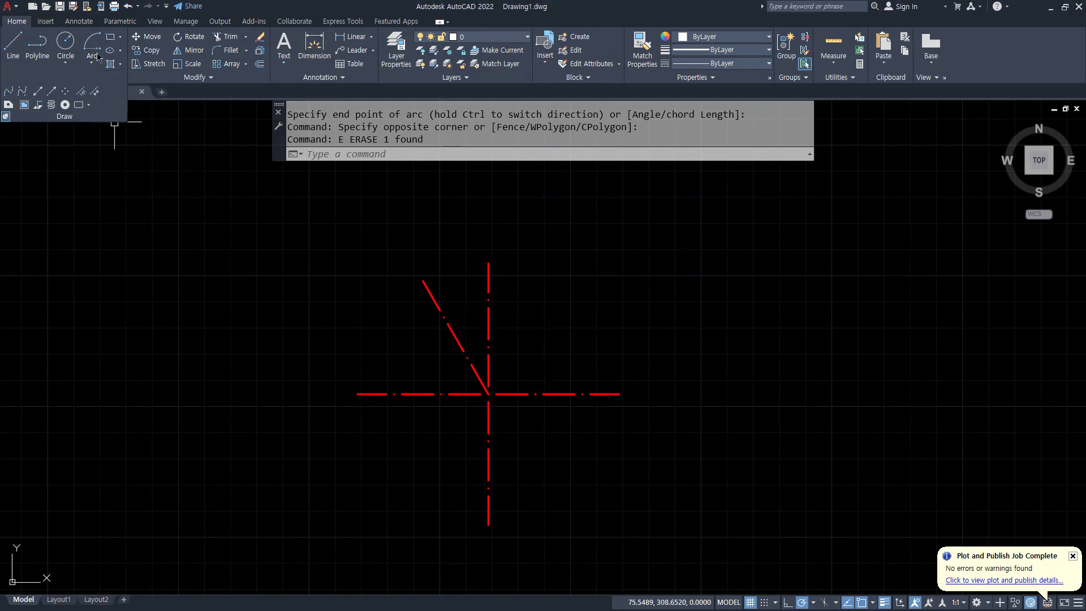
# Draw a Start, Center, Angle arc from the horizontal line's right end, centred on the intersection, with a 120-degree included angle
pyautogui.click(95, 64)
pyautogui.click(104, 125)
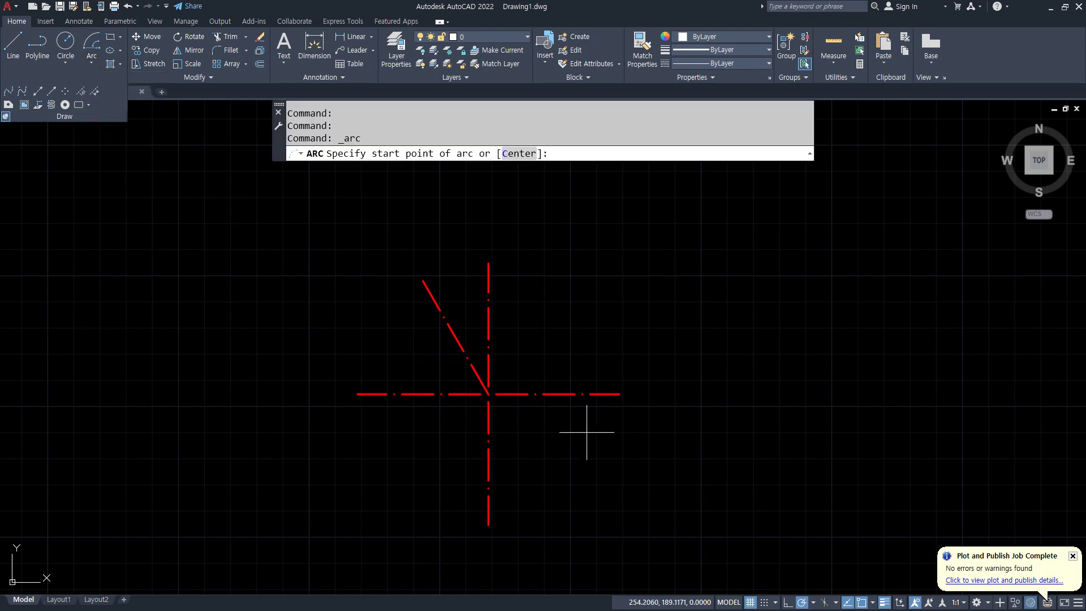
pyautogui.click(617, 393)
pyautogui.click(500, 396)
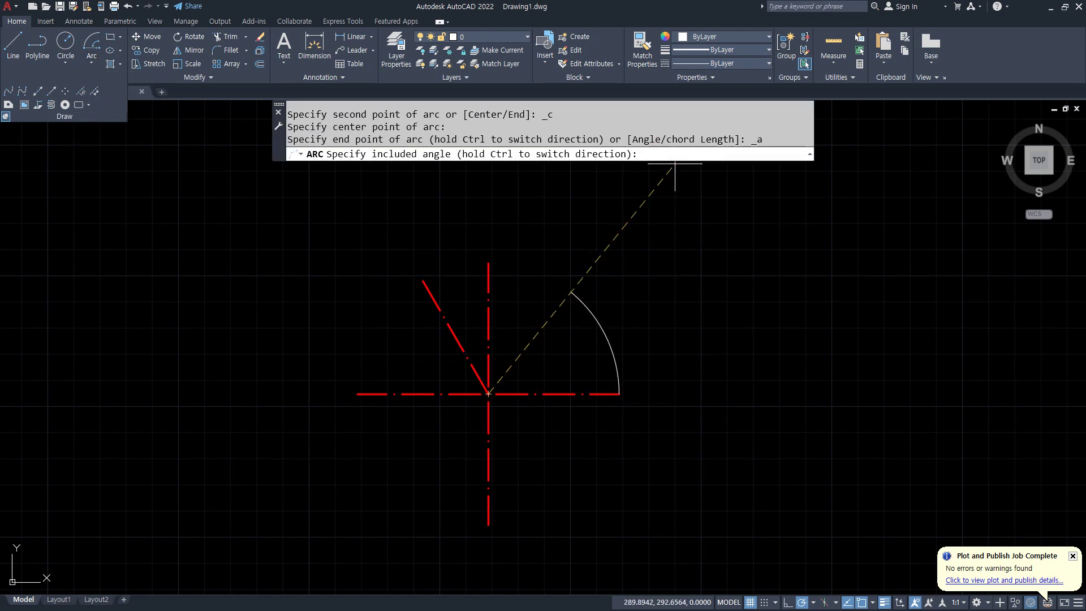
pyautogui.write('120')
pyautogui.press('Return')
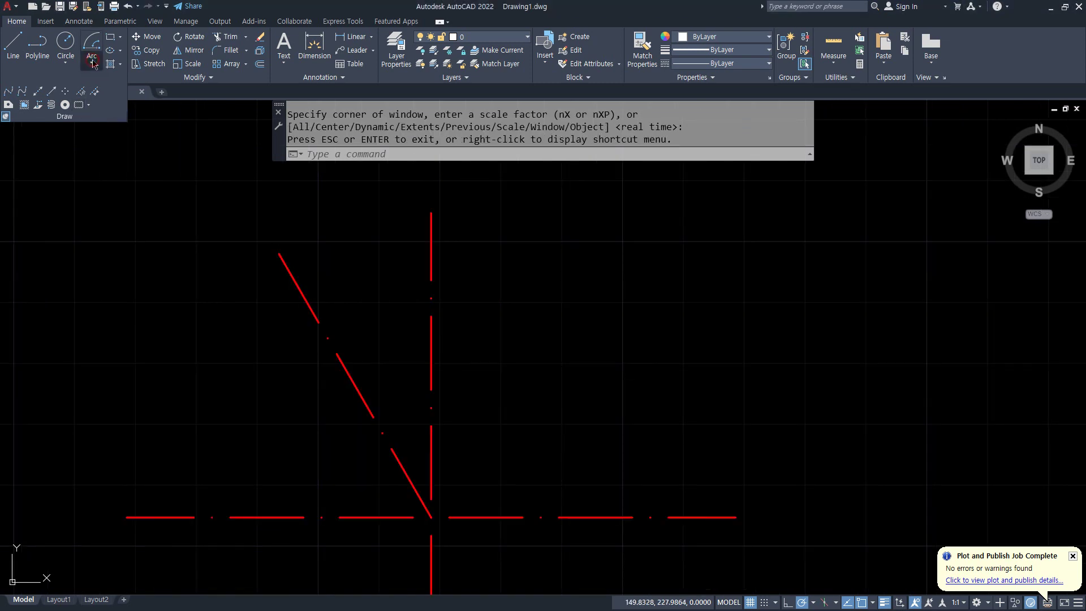
# Switch to the Notepad notes and add the lines "현의 길이" and "호의 길이" below the Circle-related commands
pyautogui.click(93, 62)
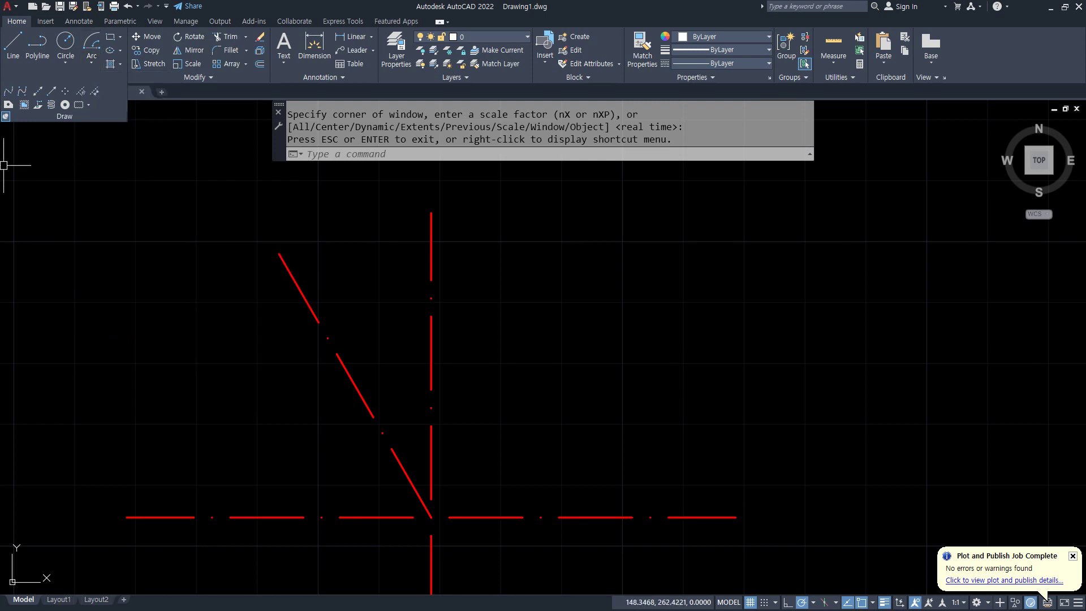
pyautogui.hotkey('alt', 'Tab')
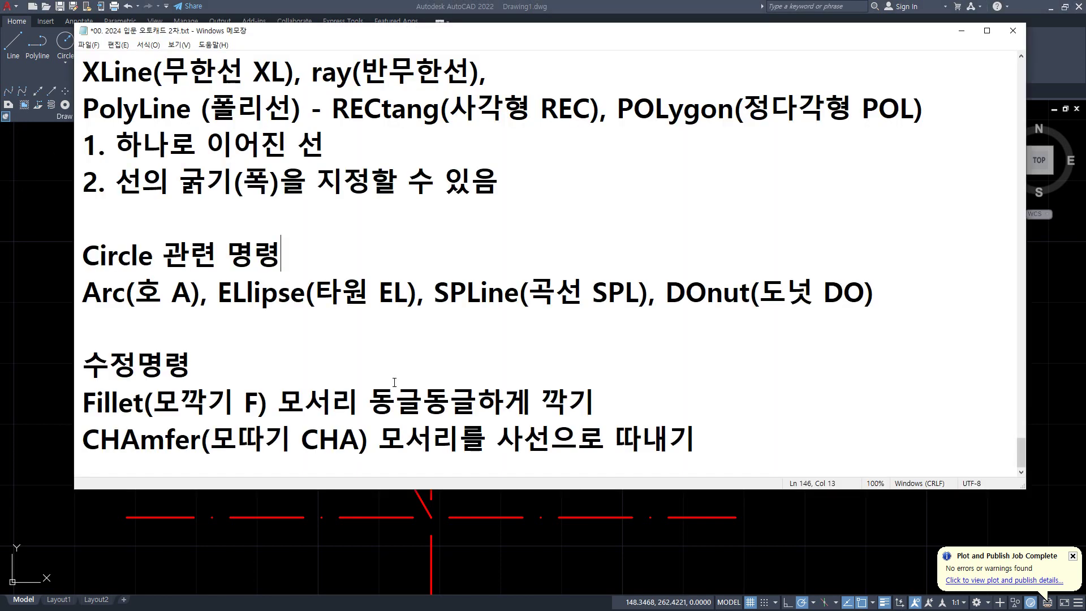
pyautogui.click(449, 331)
pyautogui.write('현의')
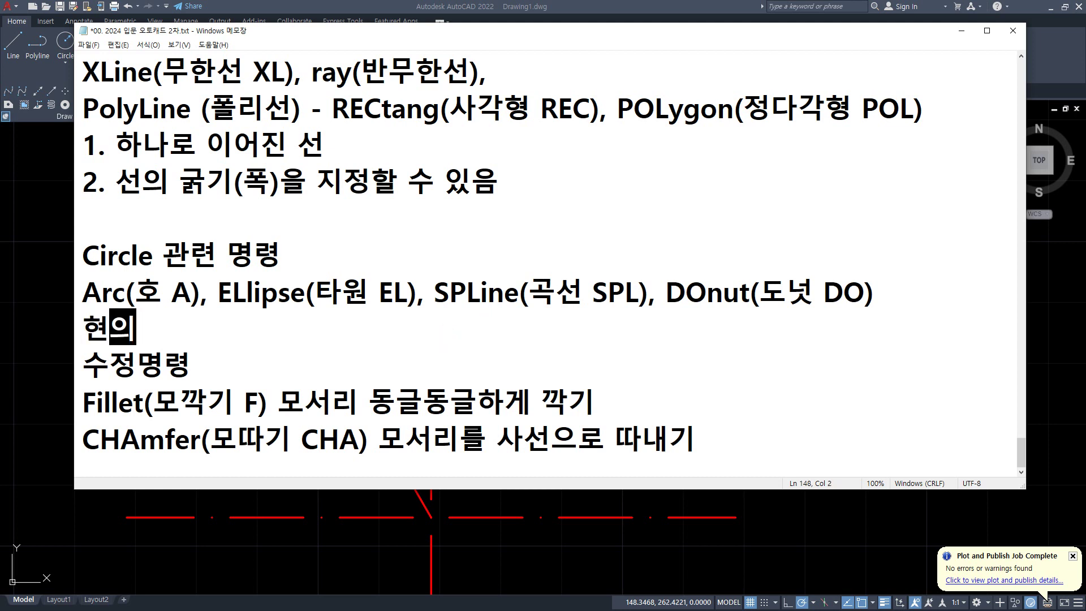
pyautogui.write(' 기길이')
pyautogui.press('Return')
pyautogui.write('호')
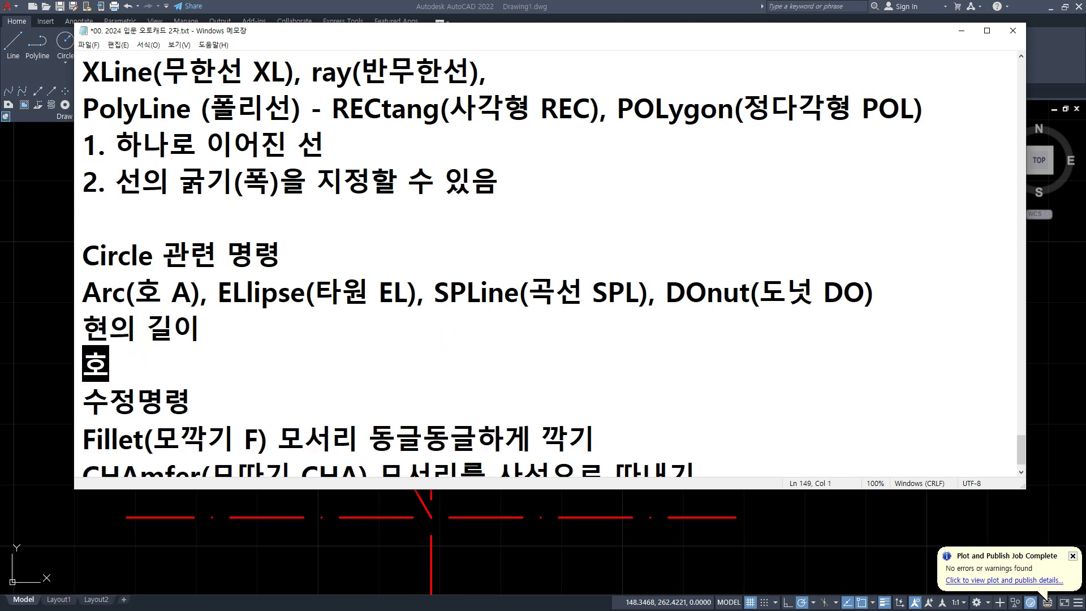
pyautogui.write('의 길이')
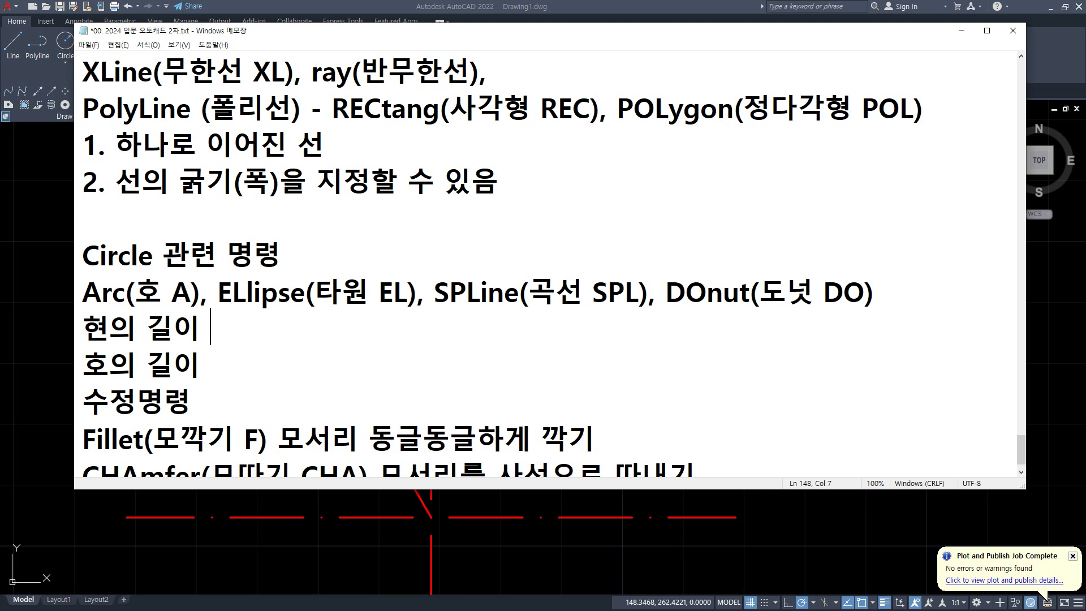
# Define 현의 길이 in the notes as "끝점에서 끝점으로 일직선 길이"
pyautogui.write('끝점에서 ')
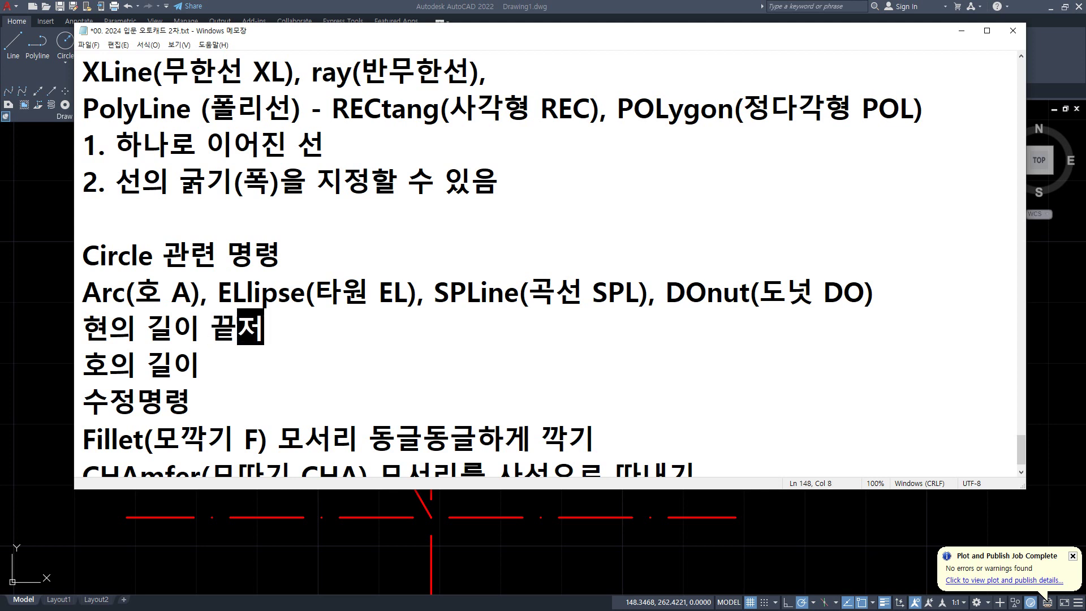
pyautogui.write('끝점')
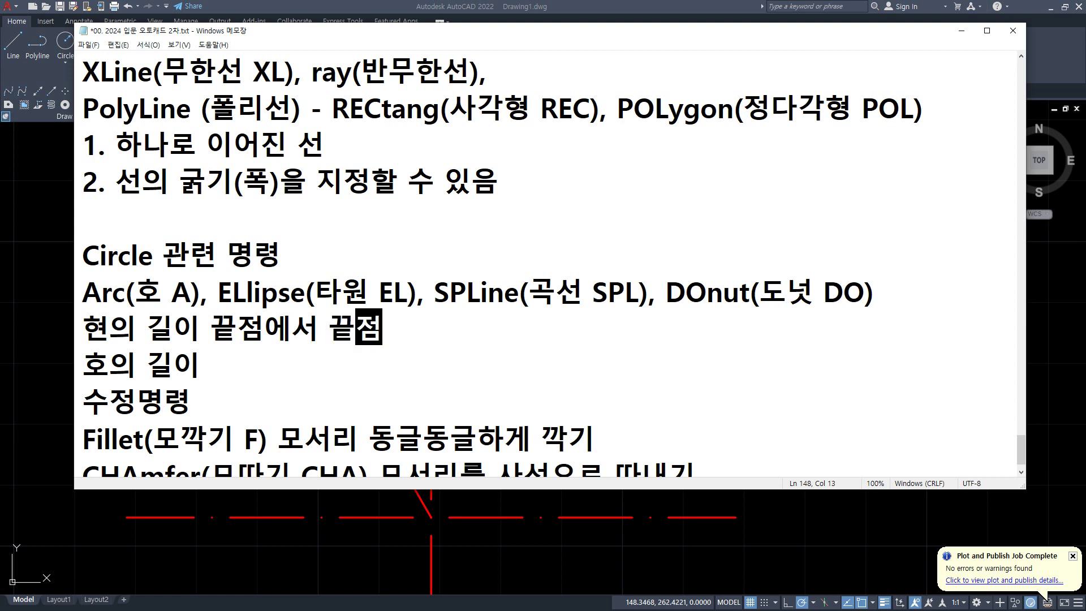
pyautogui.write('으로 ㅇ일직선 상')
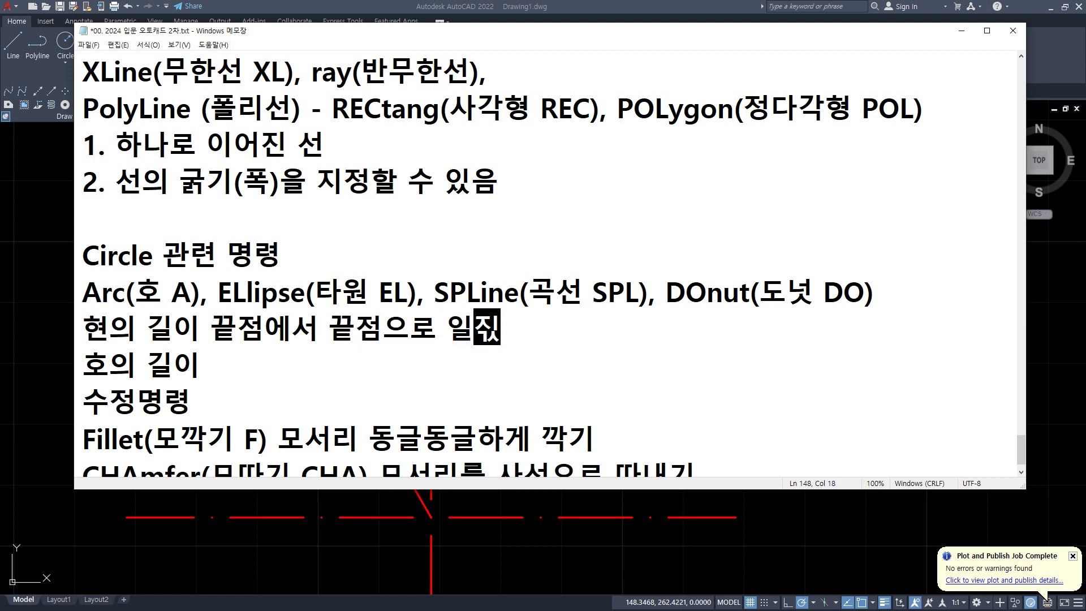
pyautogui.write('의 ㄱ')
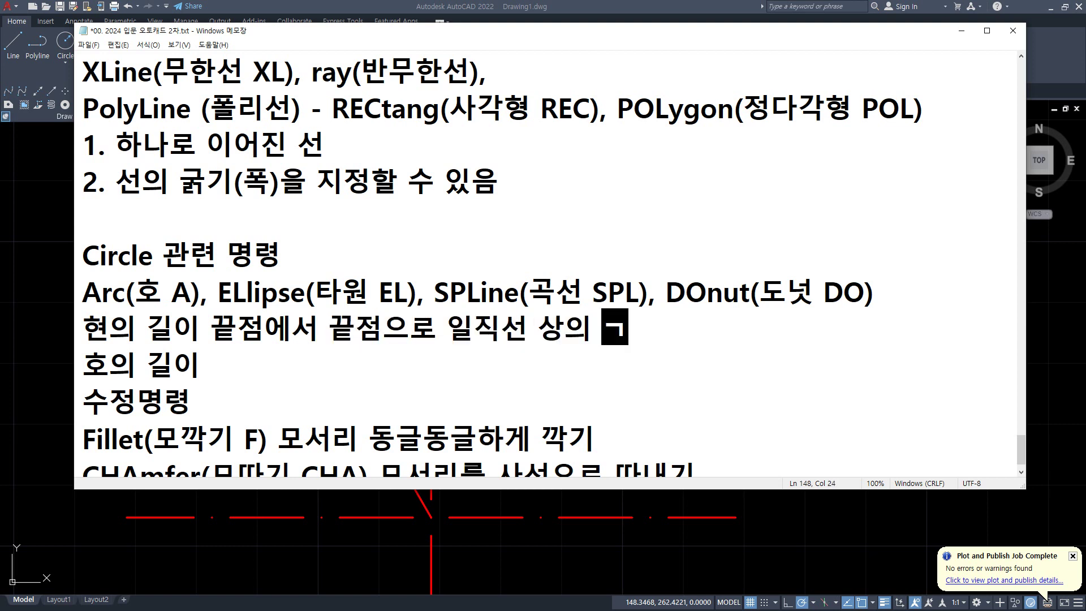
pyautogui.press('BackSpace')
pyautogui.press('BackSpace')
pyautogui.press('BackSpace')
pyautogui.press('BackSpace')
pyautogui.write('길이')
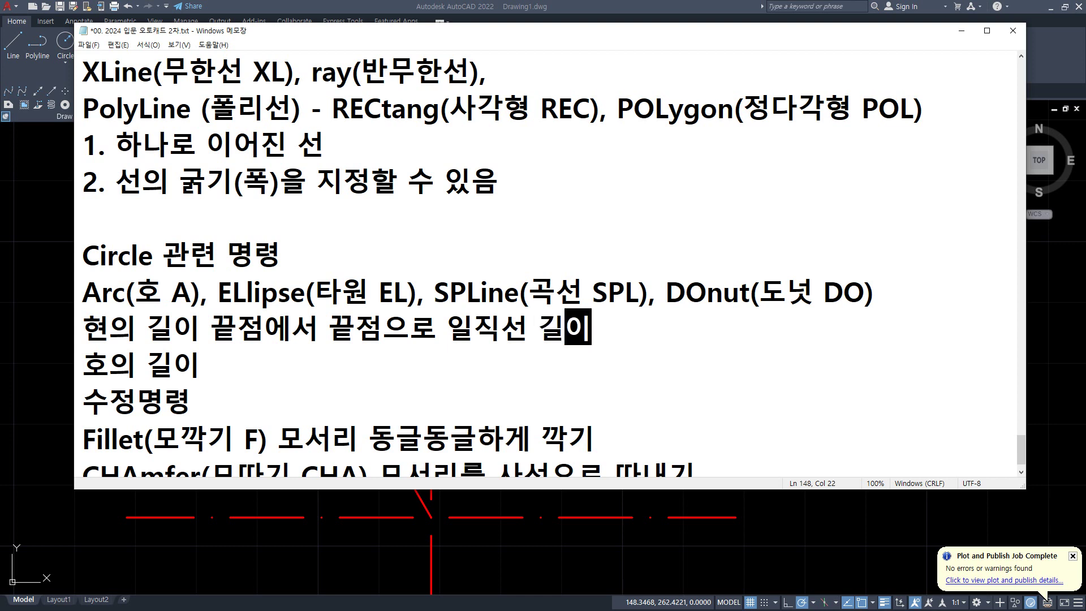
# Append "- 원 둘레의 길이" to the 호의 길이 line as its definition
pyautogui.press('Down')
pyautogui.write('- 원 둘레')
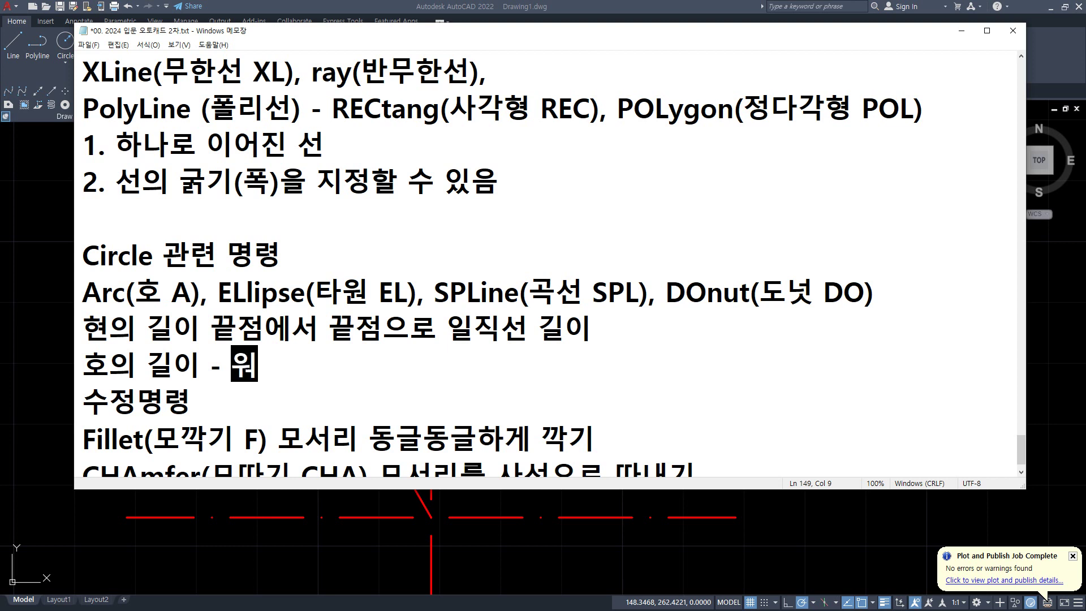
pyautogui.write('의 길이')
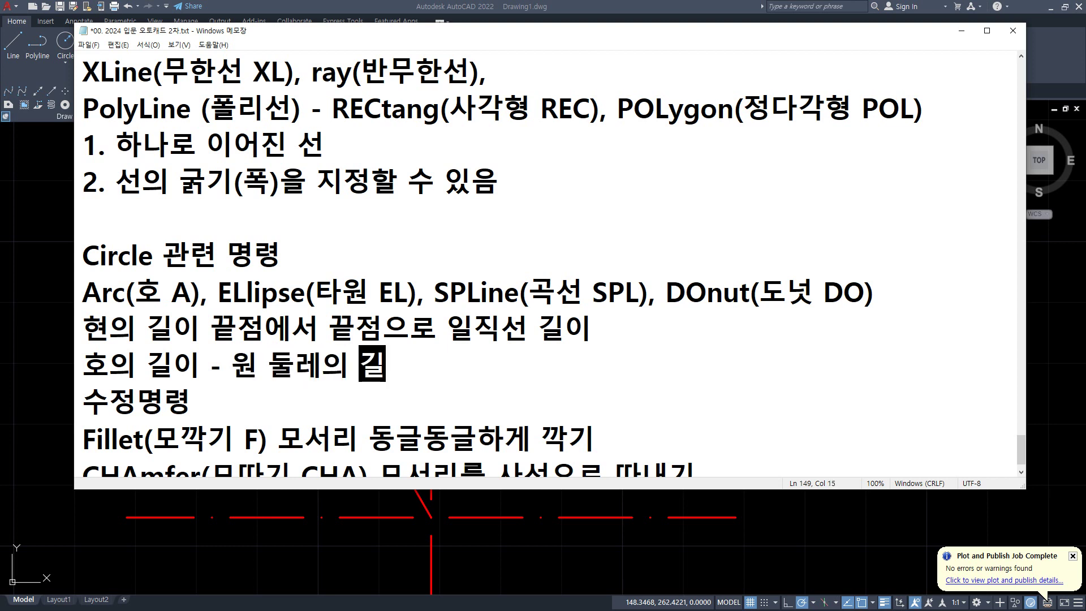
# Insert a hyphen between 현의 길이 and its definition, and return to the AutoCAD drawing
pyautogui.press('Up')
pyautogui.press('Left')
pyautogui.press('Left')
pyautogui.press('Left')
pyautogui.press('Left')
pyautogui.press('Left')
pyautogui.press('Left')
pyautogui.press('Left')
pyautogui.press('Left')
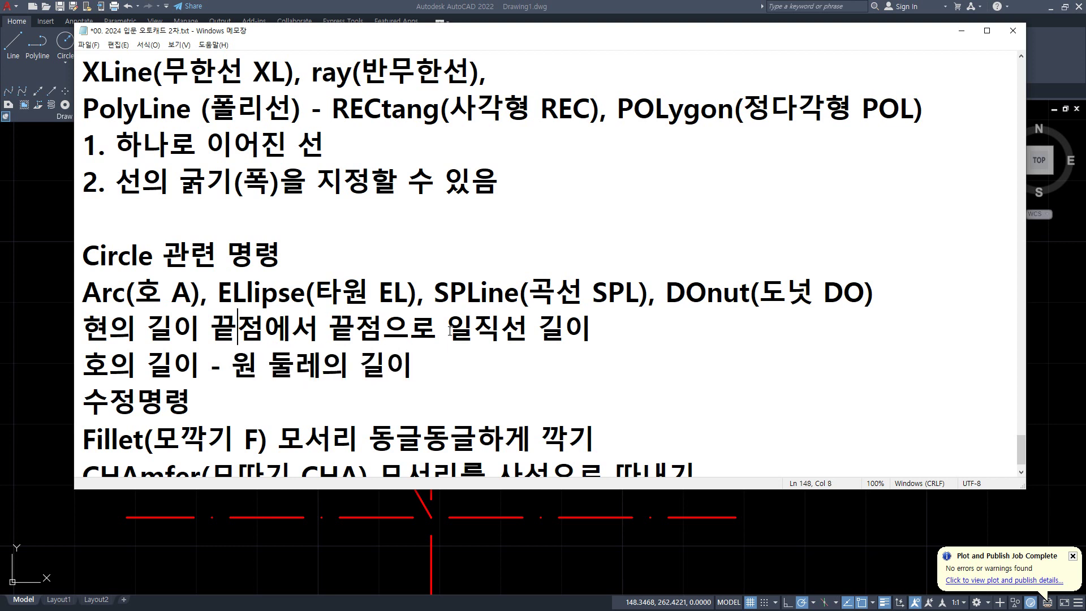
pyautogui.write('-')
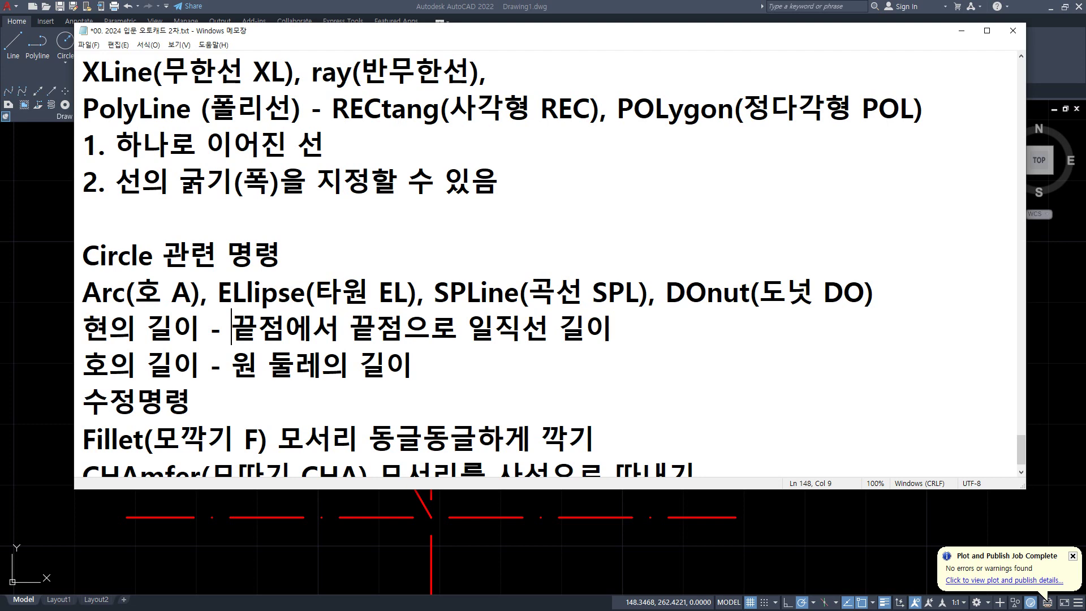
pyautogui.click(59, 423)
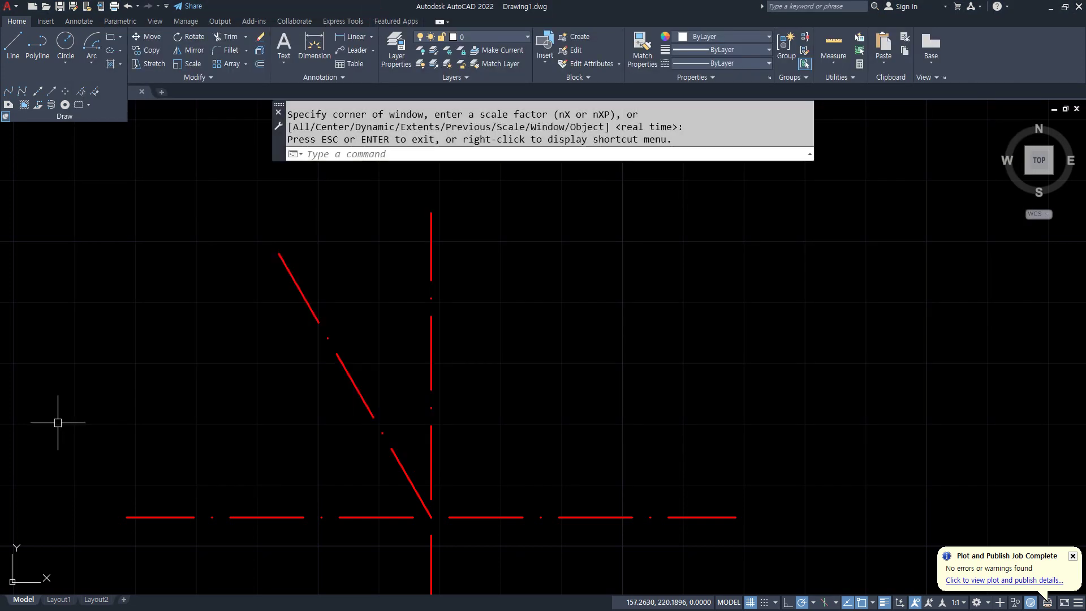
pyautogui.moveTo(742, 524)
pyautogui.mouseDown()
pyautogui.moveTo(720, 508)
pyautogui.moveTo(727, 502)
pyautogui.mouseUp()
pyautogui.moveTo(303, 249); pyautogui.dragTo(280, 257)
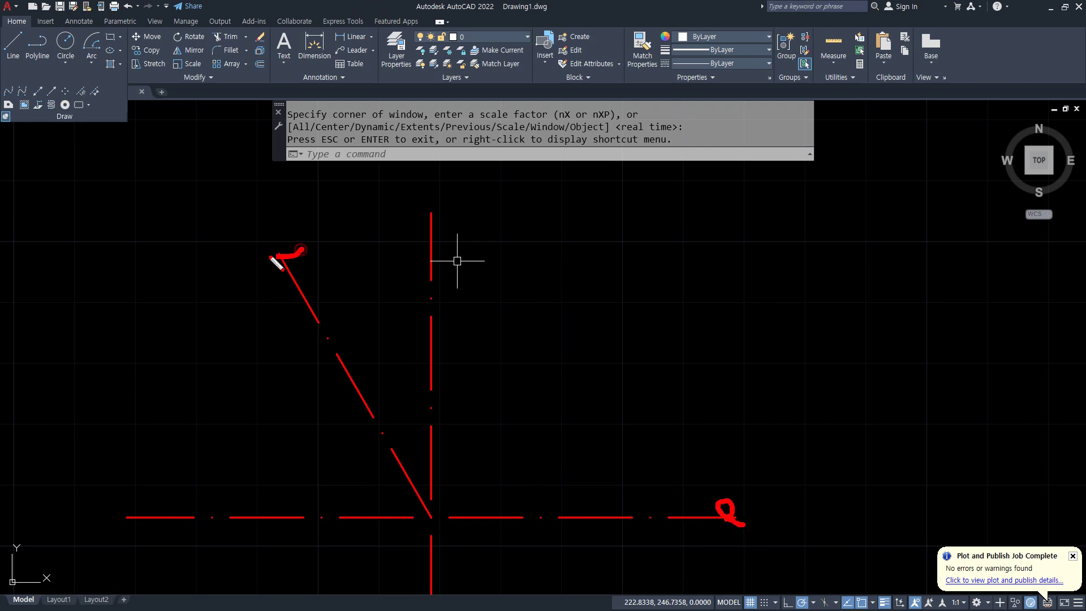
pyautogui.moveTo(355, 225); pyautogui.dragTo(314, 262)
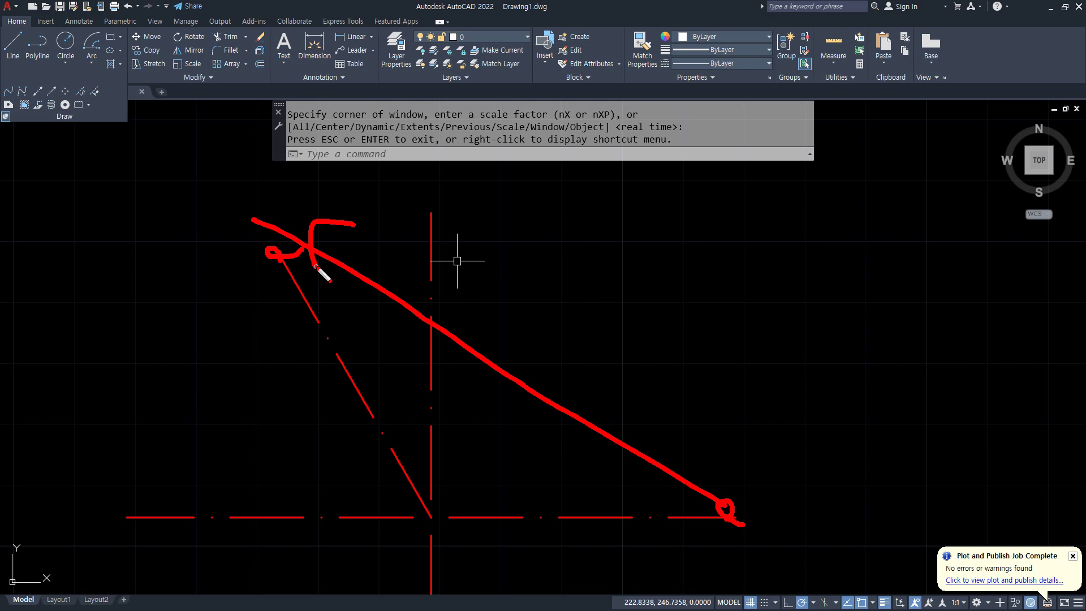
pyautogui.press('Escape')
# Draw a Start, Center, Length arc from the horizontal line's right end, centred on the intersection, with chord length 86.6
pyautogui.click(91, 59)
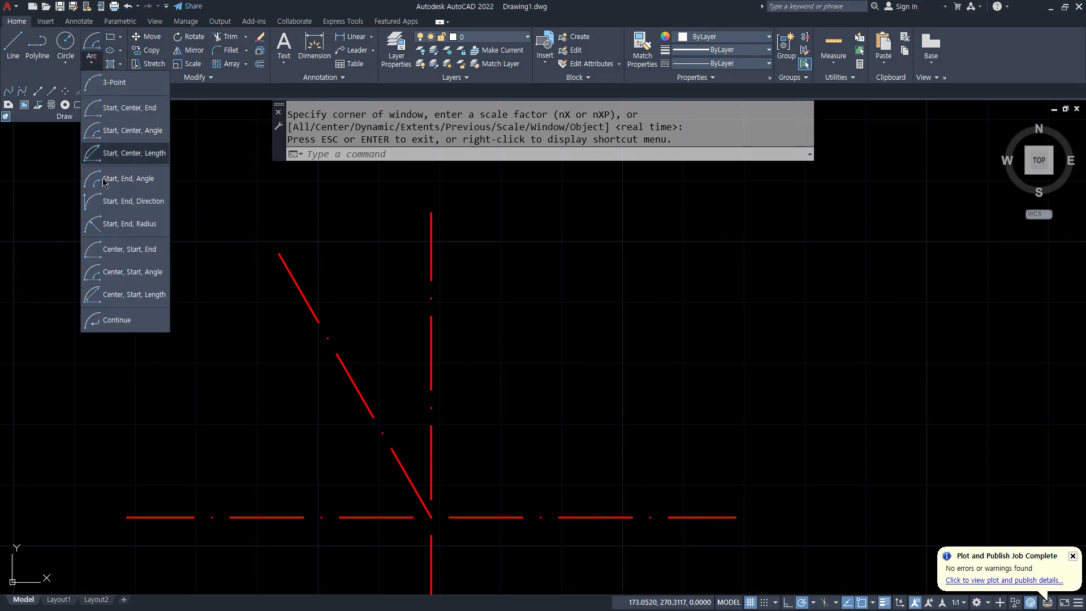
pyautogui.click(112, 155)
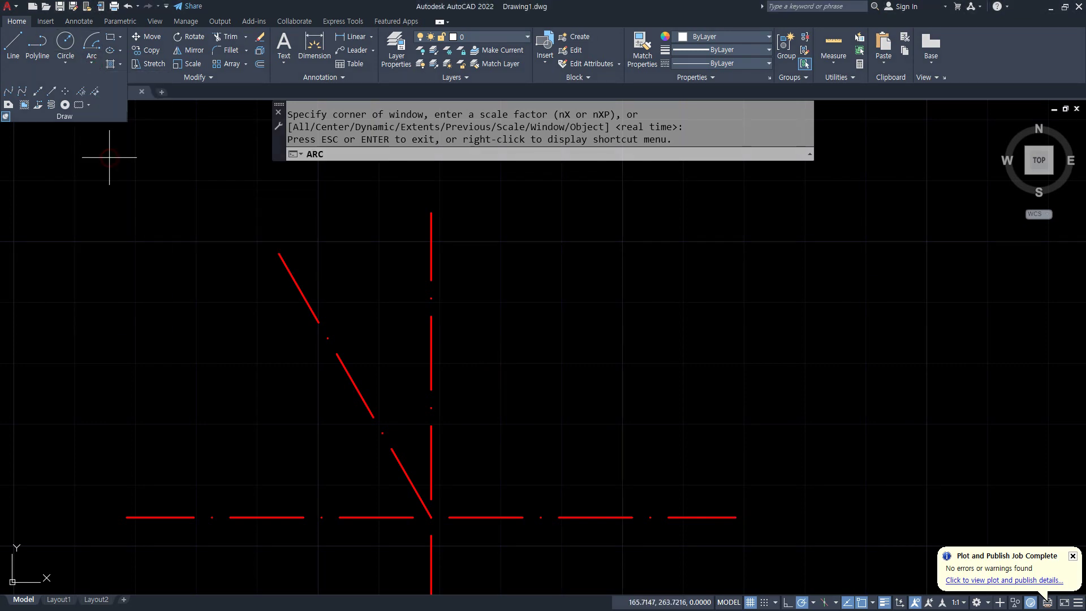
pyautogui.click(736, 517)
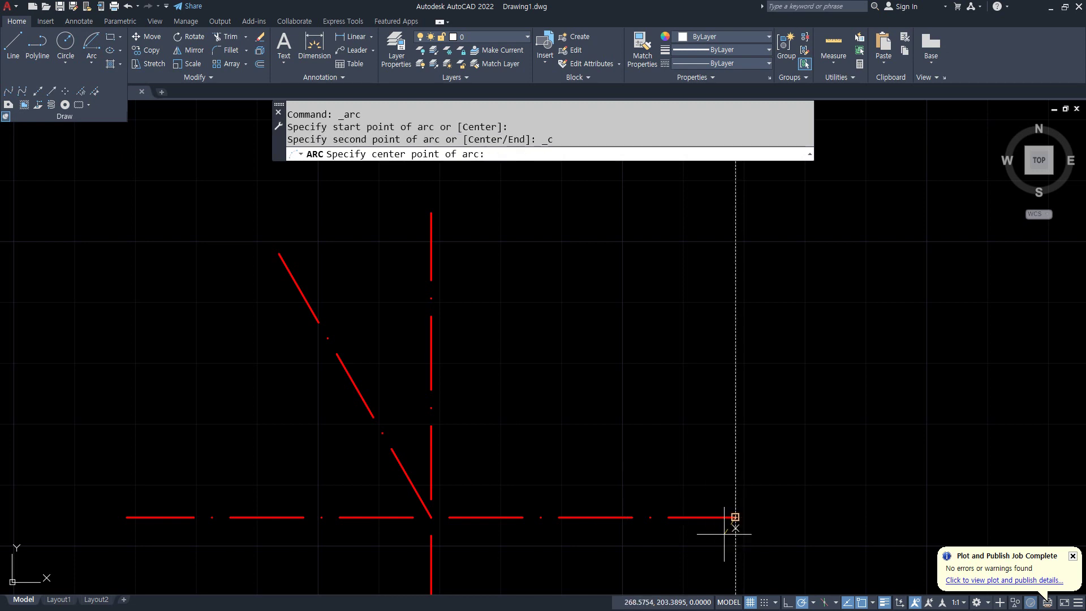
pyautogui.click(431, 517)
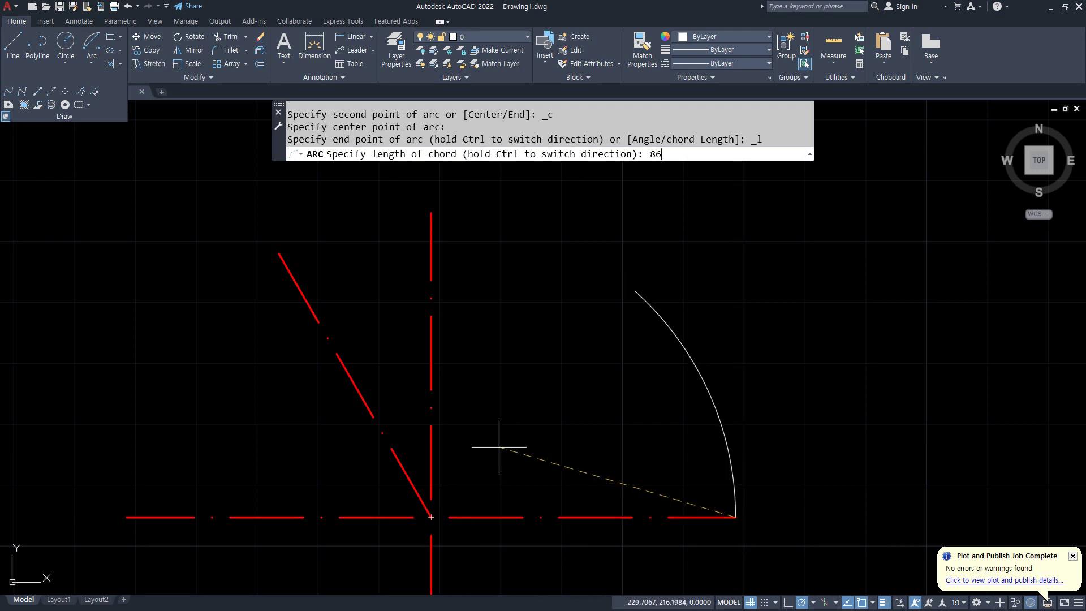
pyautogui.write('86.6')
pyautogui.press('Return')
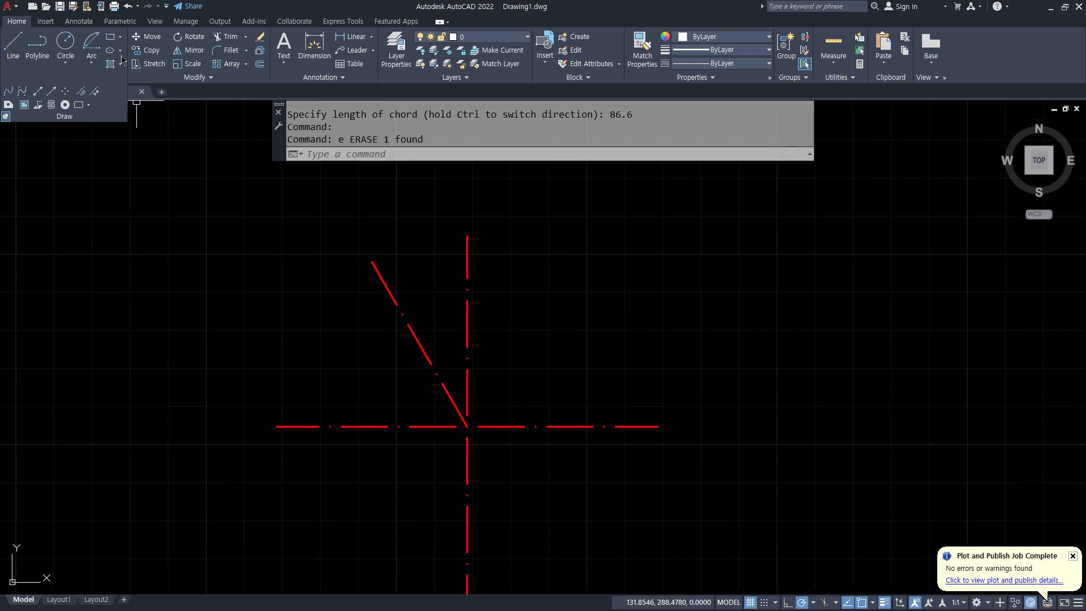
# Draw a Start, Center, Length arc from the horizontal line's right end, centred on the intersection, with chord length 100
pyautogui.click(92, 57)
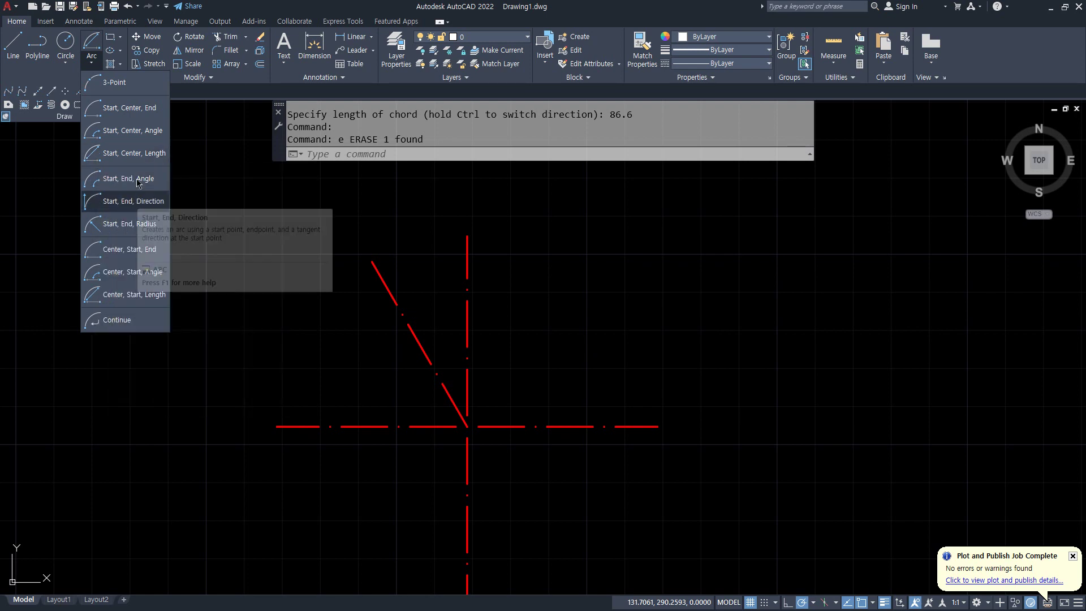
pyautogui.click(132, 156)
pyautogui.click(657, 427)
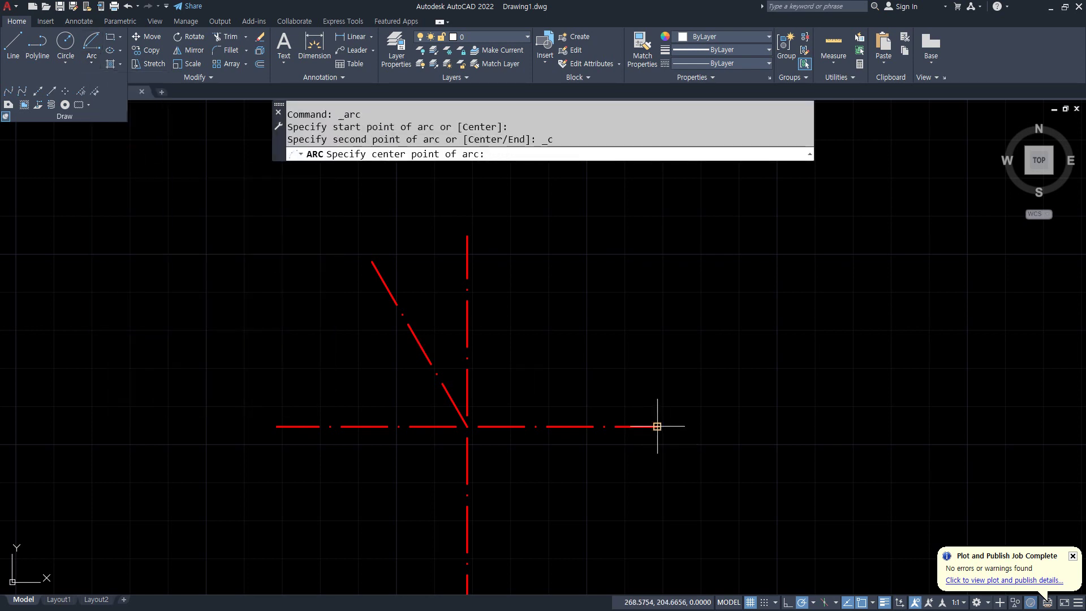
pyautogui.click(467, 426)
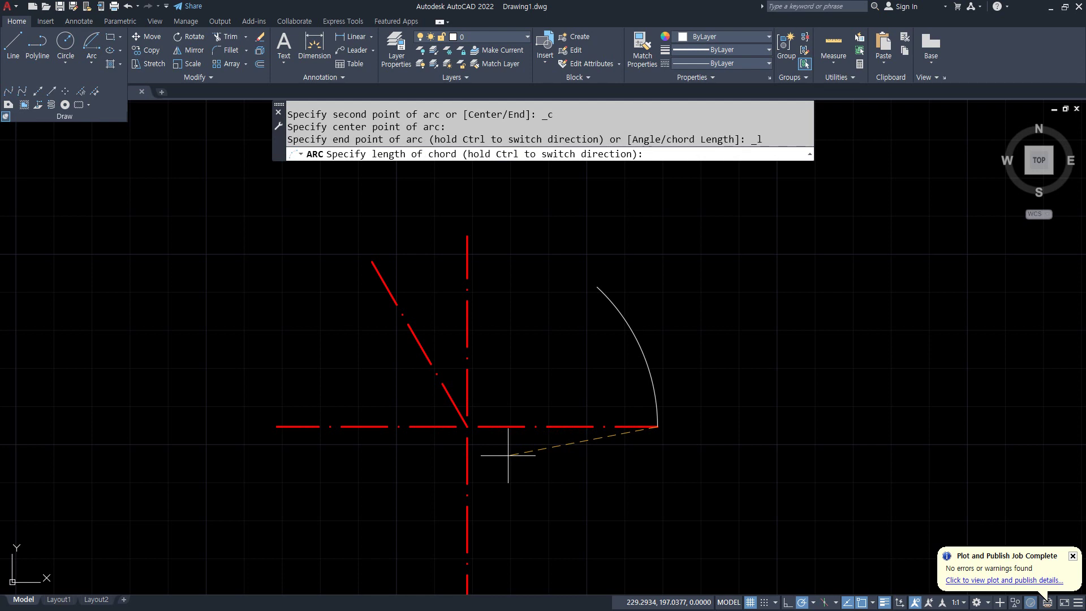
pyautogui.press('Return')
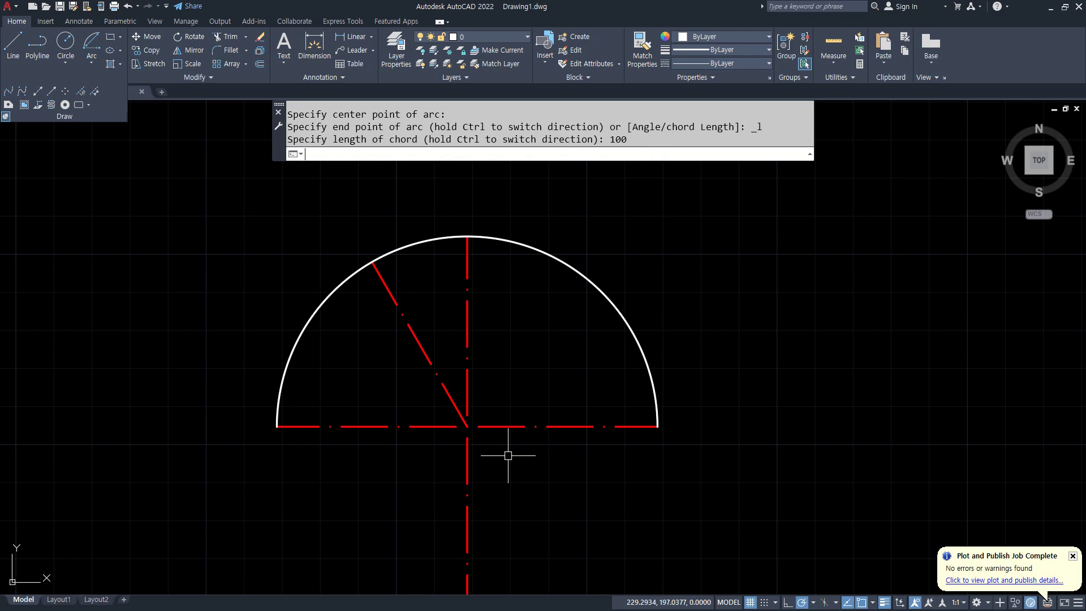
# Erase the semicircular arc, leaving only the centre lines
pyautogui.click(551, 271)
pyautogui.write('e')
pyautogui.press('Return')
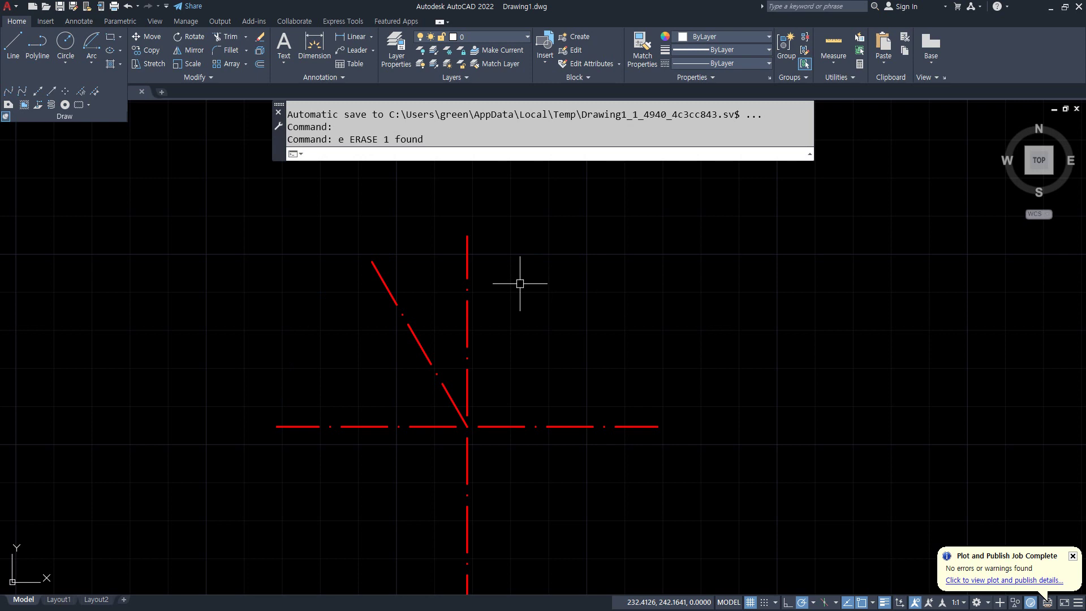
# Try to draw a Start, Center, Length arc from the horizontal line's right end about the intersection with chord length 100.01
pyautogui.click(91, 43)
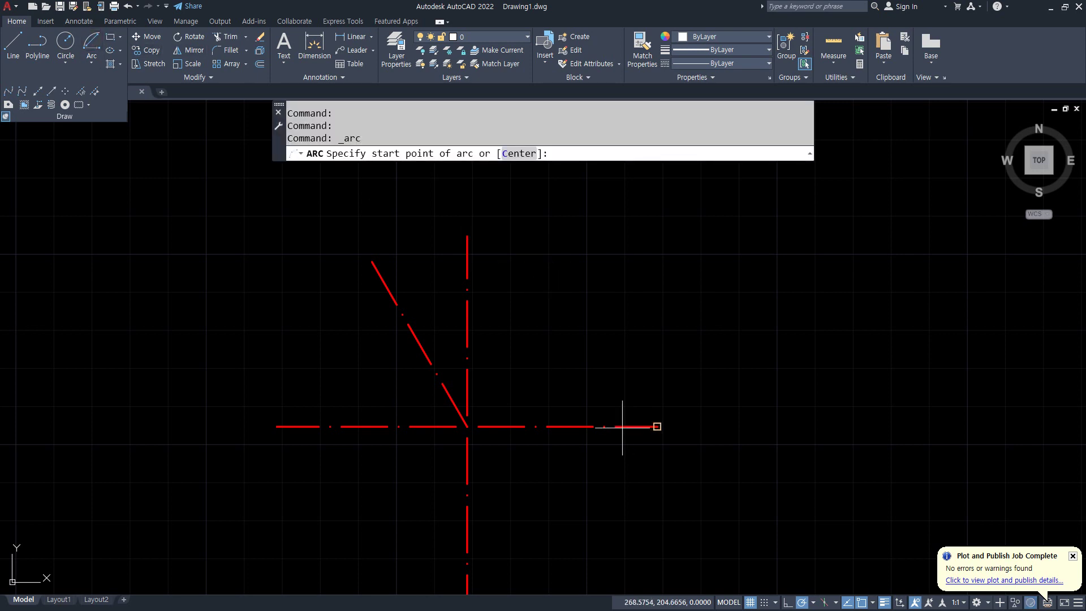
pyautogui.click(657, 427)
pyautogui.click(467, 426)
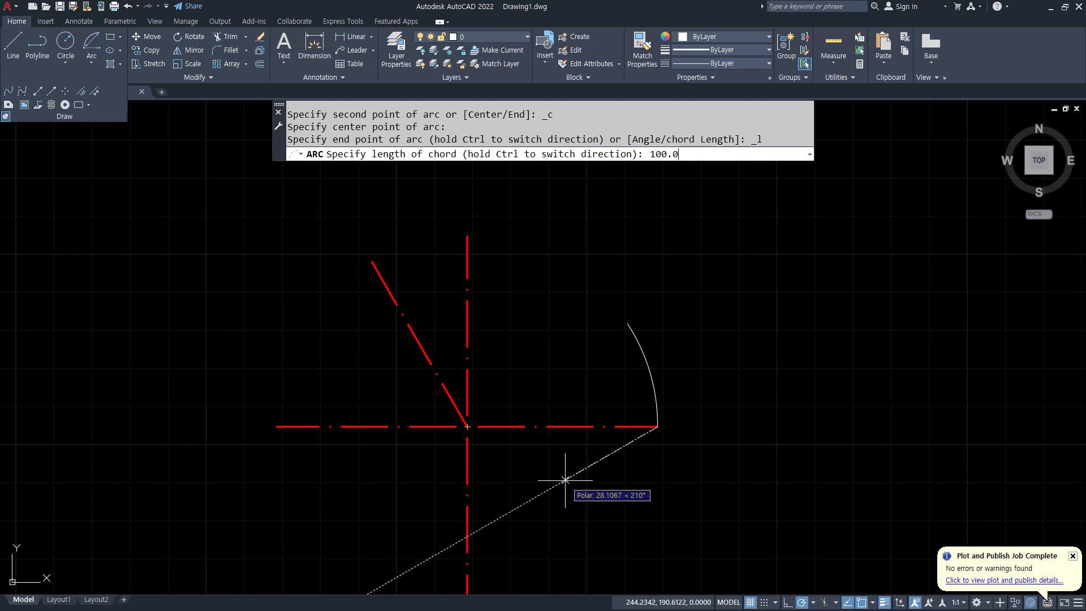
pyautogui.press('Return')
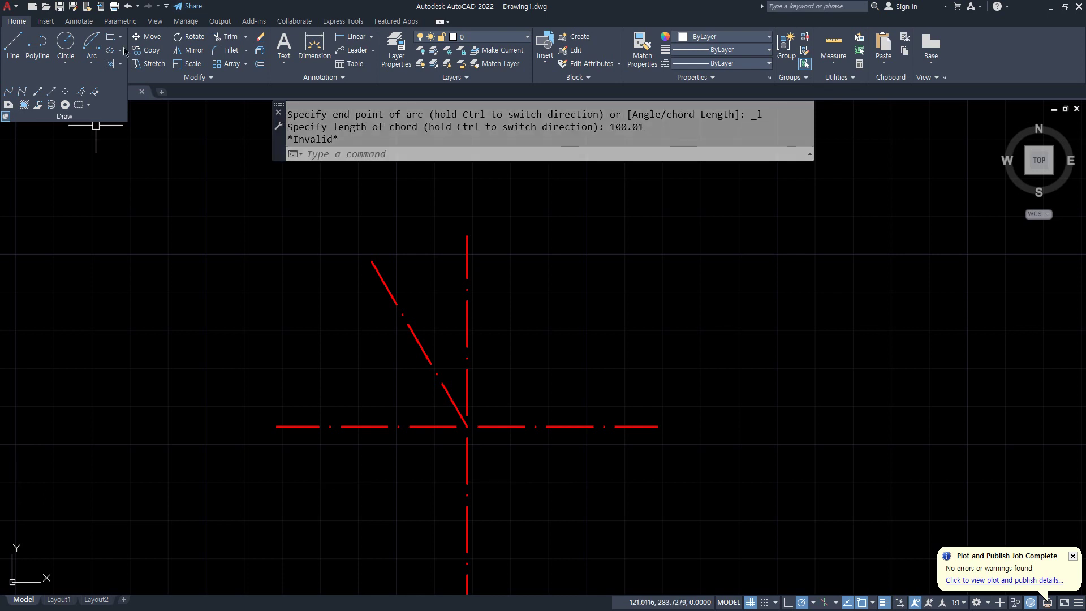
# Draw a Start, End, Angle arc from the horizontal line's right end to the slanted line's outer end, passing through the vertical line's upper end
pyautogui.click(91, 59)
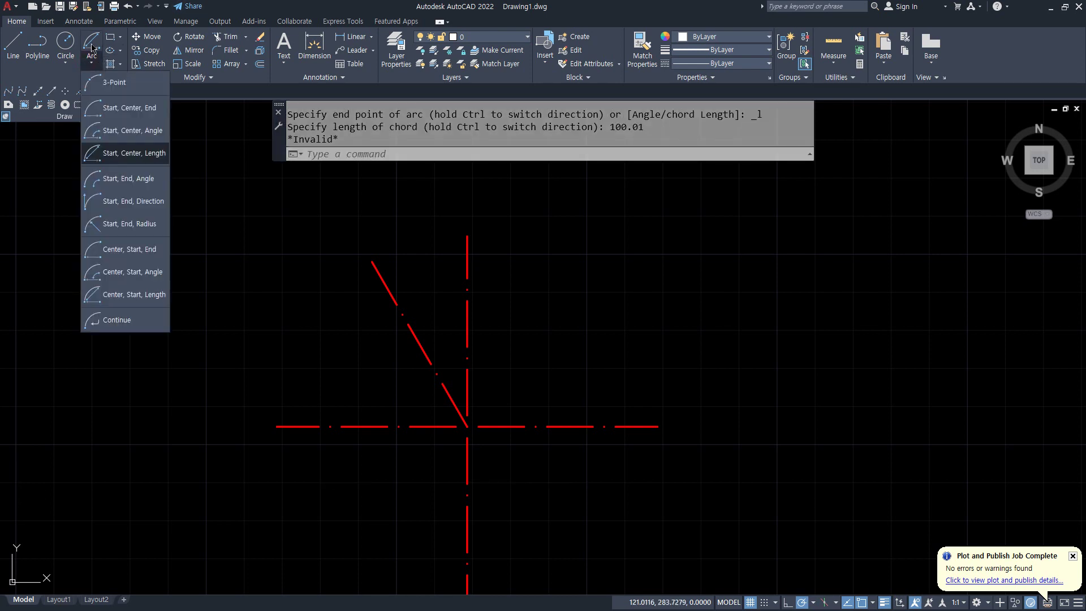
pyautogui.click(123, 180)
pyautogui.click(653, 428)
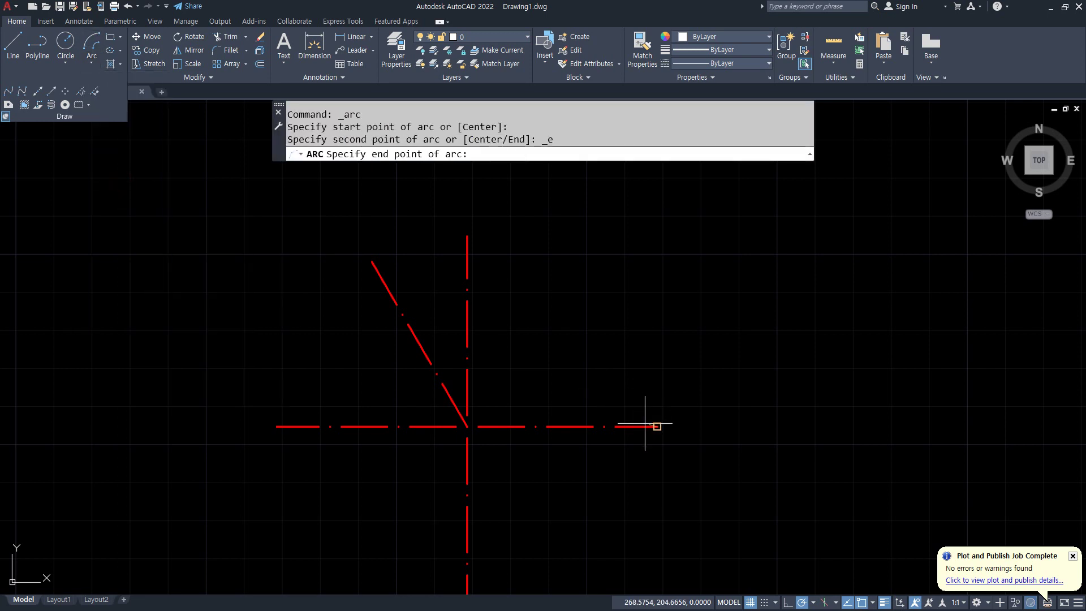
pyautogui.click(373, 263)
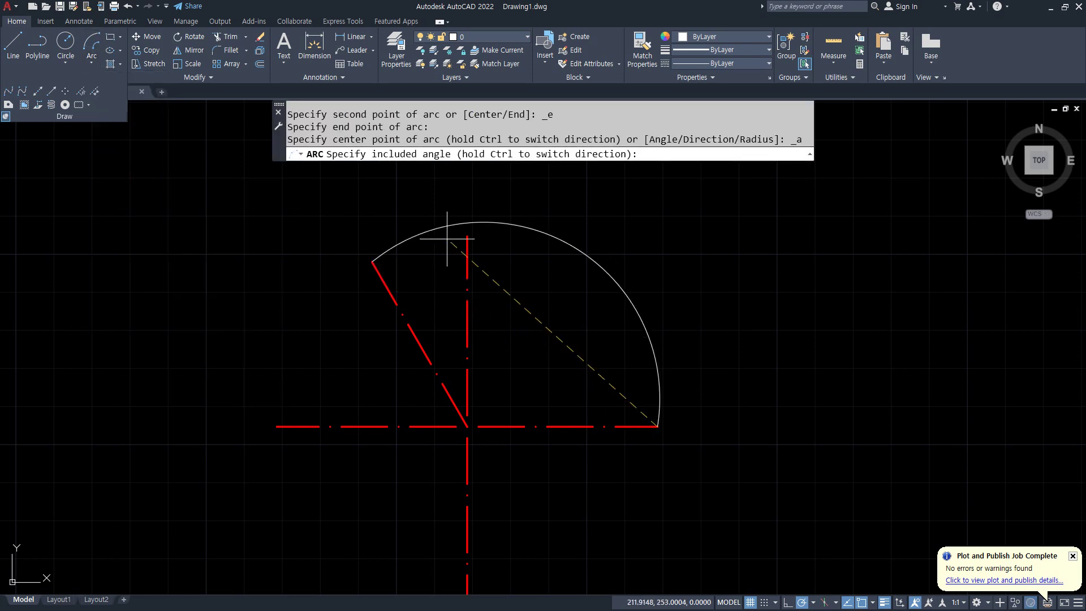
pyautogui.press('Return')
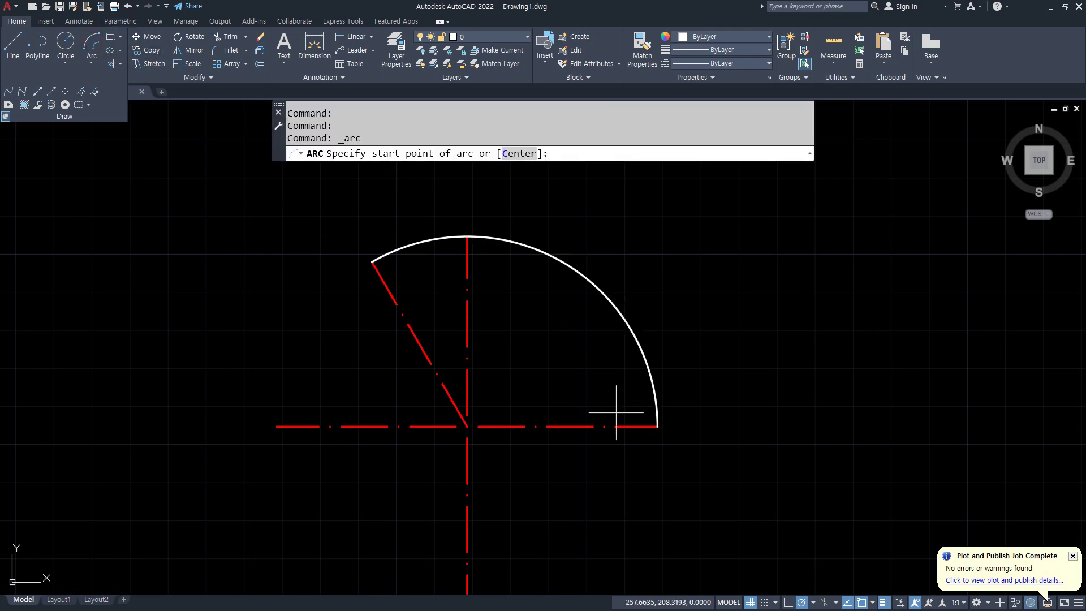
# Draw a Start, End, Angle arc from the horizontal line's right end to the slanted line's outer end with a 90° included angle
pyautogui.click(657, 426)
pyautogui.click(383, 283)
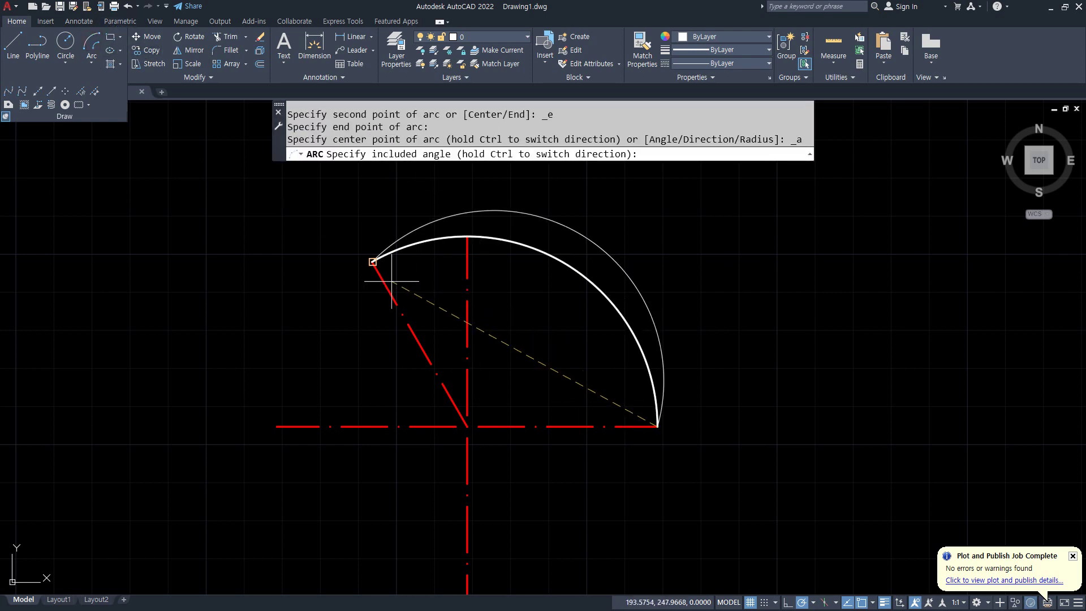
pyautogui.write('90')
pyautogui.press('Return')
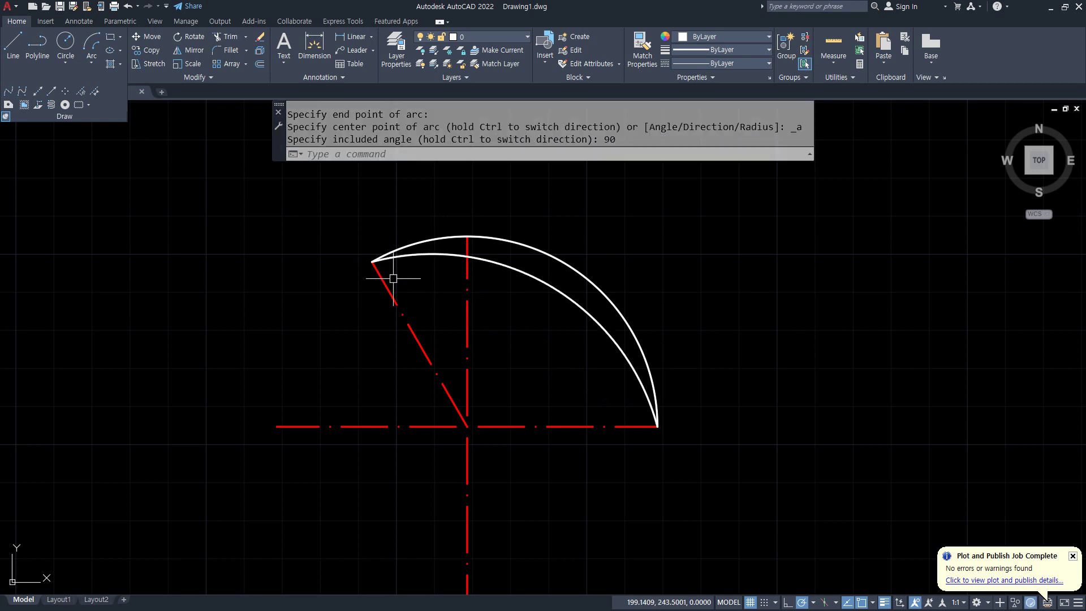
pyautogui.moveTo(477, 242); pyautogui.dragTo(566, 218)
pyautogui.moveTo(614, 244)
pyautogui.mouseDown()
pyautogui.moveTo(453, 228)
pyautogui.moveTo(500, 215)
pyautogui.mouseUp()
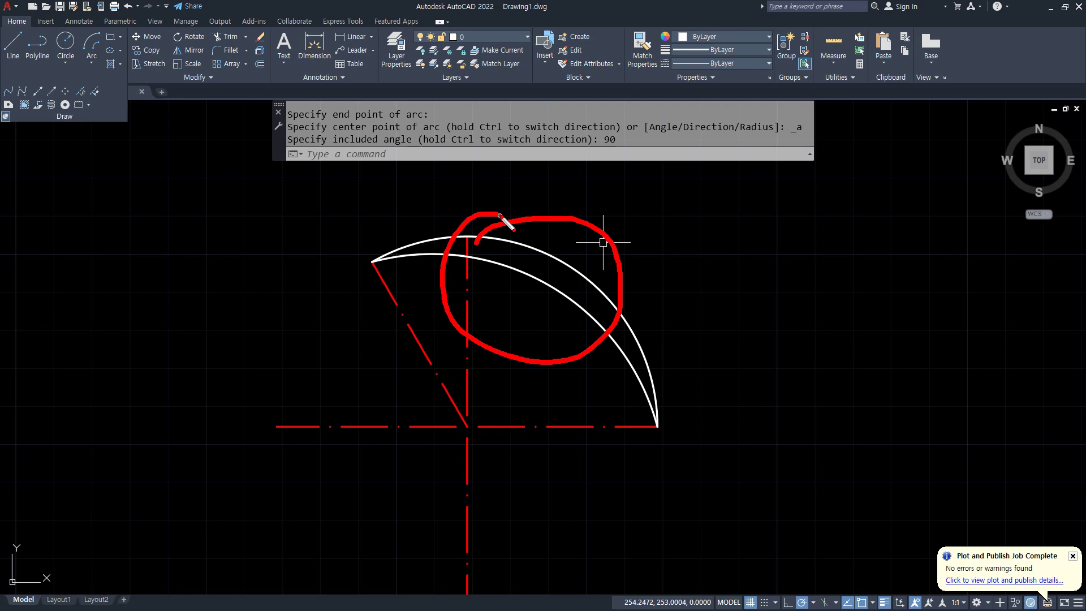
pyautogui.moveTo(378, 267)
pyautogui.mouseDown()
pyautogui.moveTo(365, 253)
pyautogui.moveTo(376, 264)
pyautogui.mouseUp()
pyautogui.moveTo(669, 441)
pyautogui.mouseDown()
pyautogui.moveTo(626, 419)
pyautogui.moveTo(657, 428)
pyautogui.mouseUp()
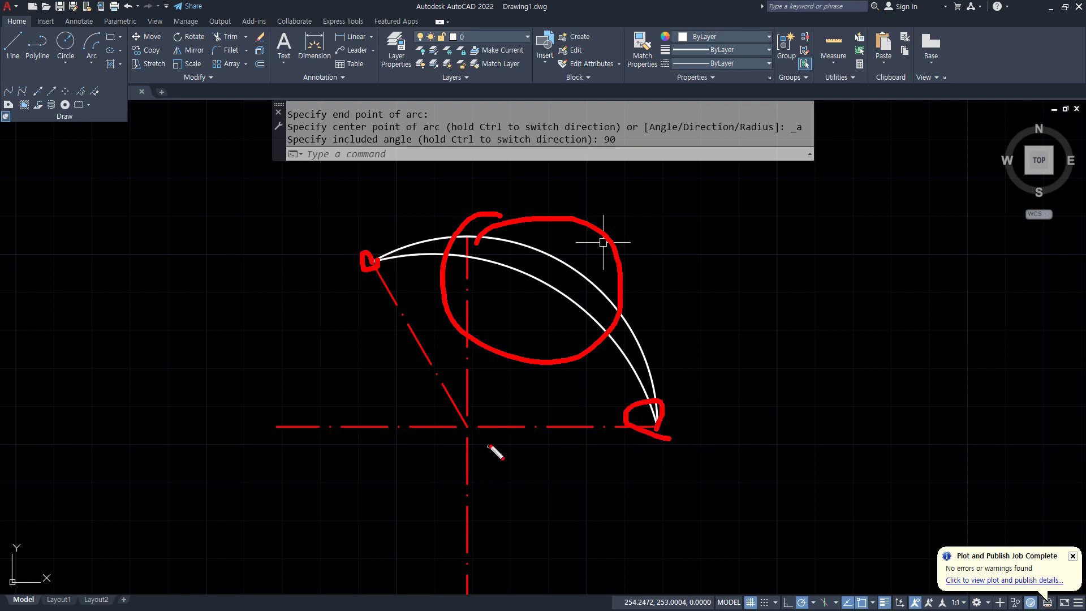
pyautogui.moveTo(467, 425); pyautogui.dragTo(488, 440)
pyautogui.moveTo(419, 477); pyautogui.dragTo(440, 485)
pyautogui.moveTo(376, 525); pyautogui.dragTo(390, 531)
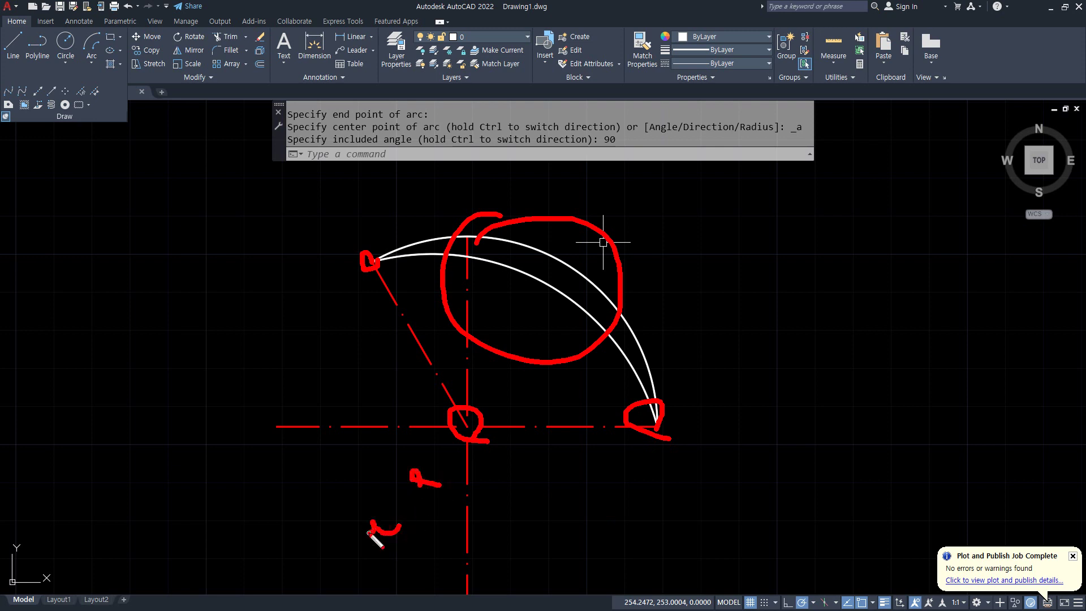
pyautogui.press('Escape')
# Erase both arcs between the horizontal and slanted lines, keeping only the red centre lines
pyautogui.click(546, 280)
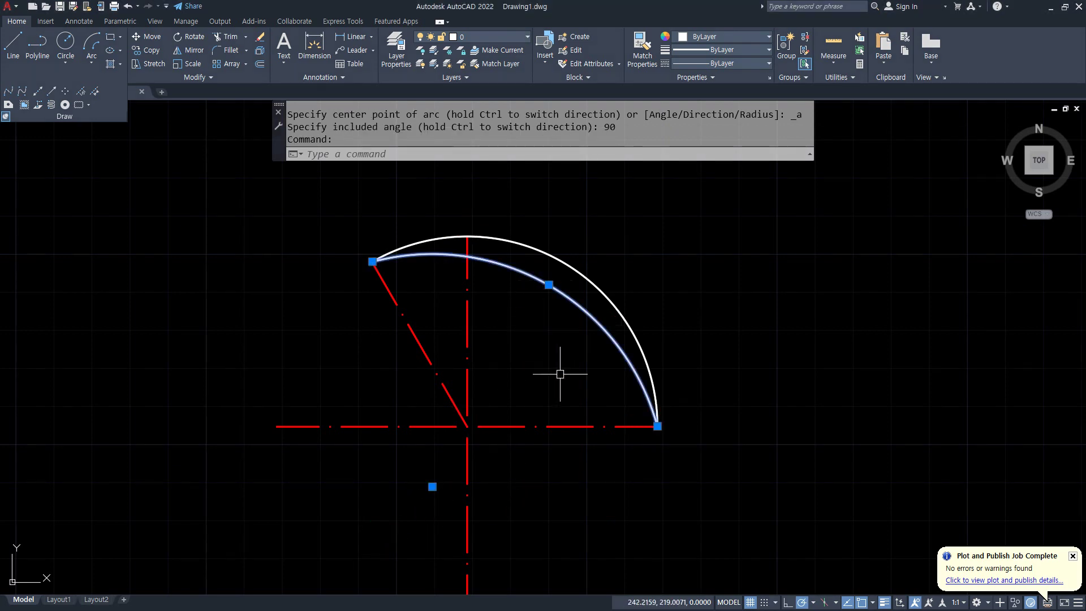
pyautogui.write('e')
pyautogui.press('Return')
pyautogui.click(722, 417)
pyautogui.click(628, 368)
pyautogui.write('e')
pyautogui.press('Return')
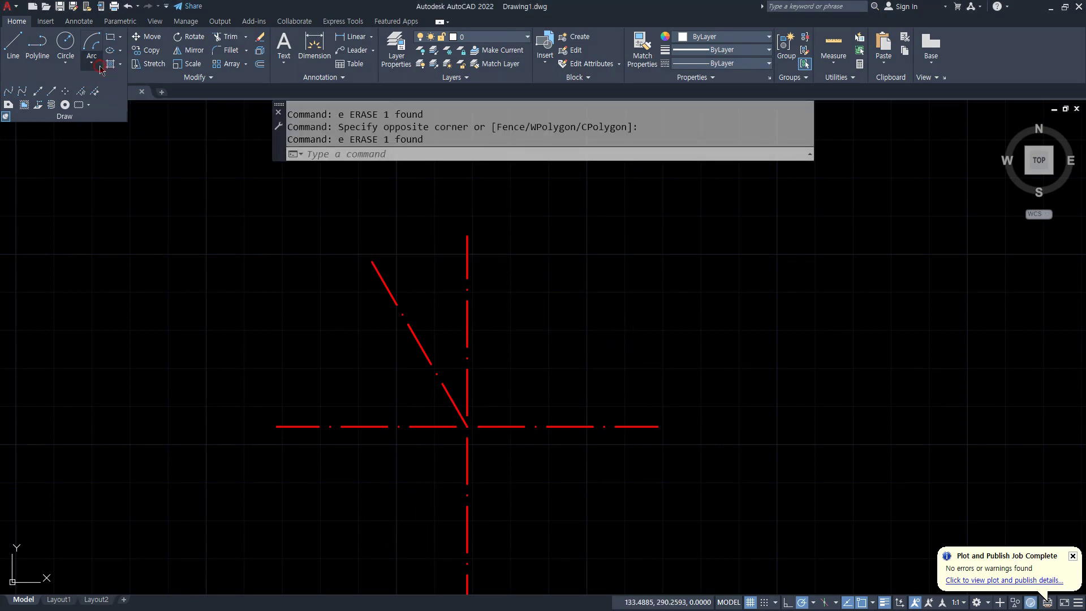
# Draw a Start, End, Direction arc from the horizontal line's right end to the slanted line's outer end, with the start tangent pointing straight up
pyautogui.click(91, 62)
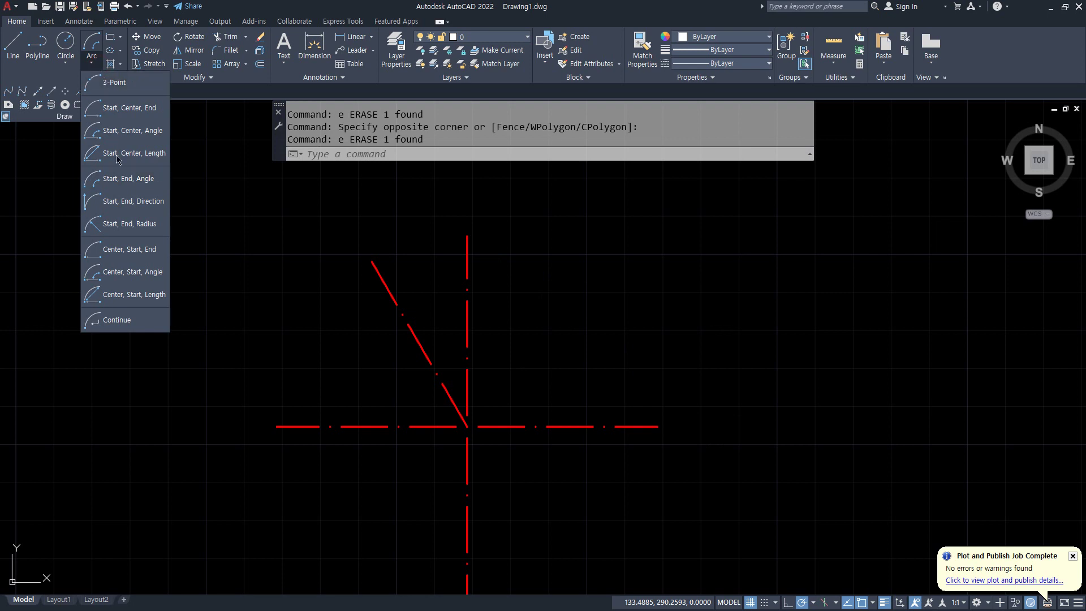
pyautogui.click(131, 204)
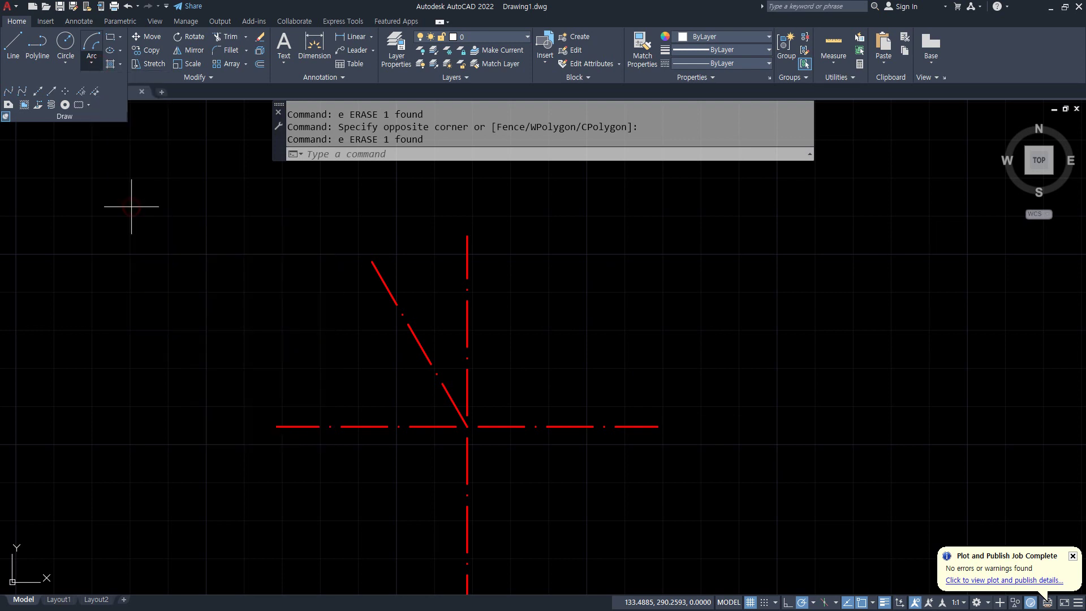
pyautogui.click(636, 426)
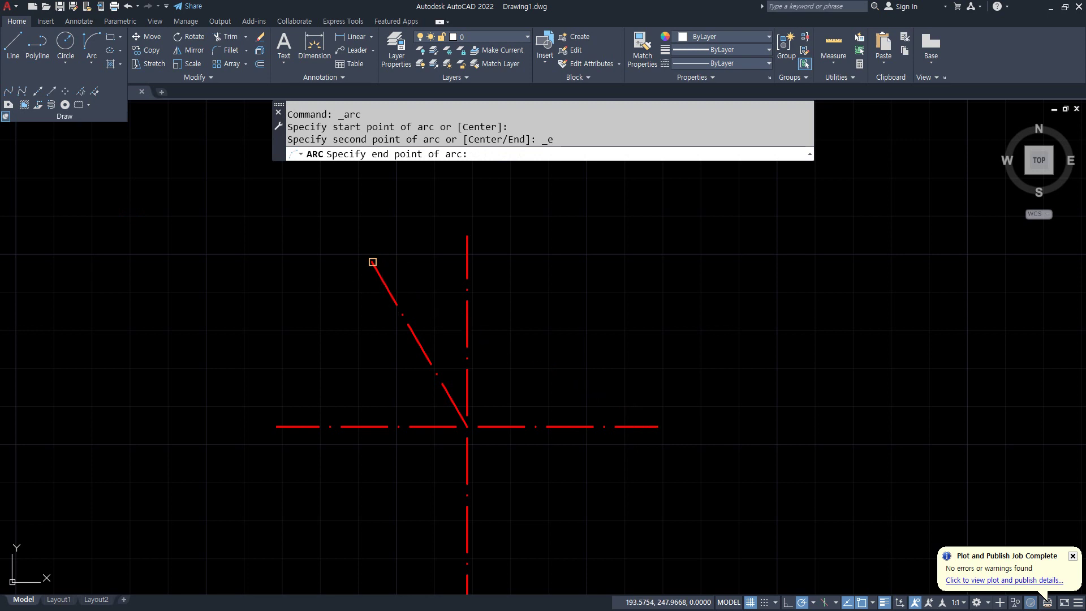
pyautogui.click(371, 262)
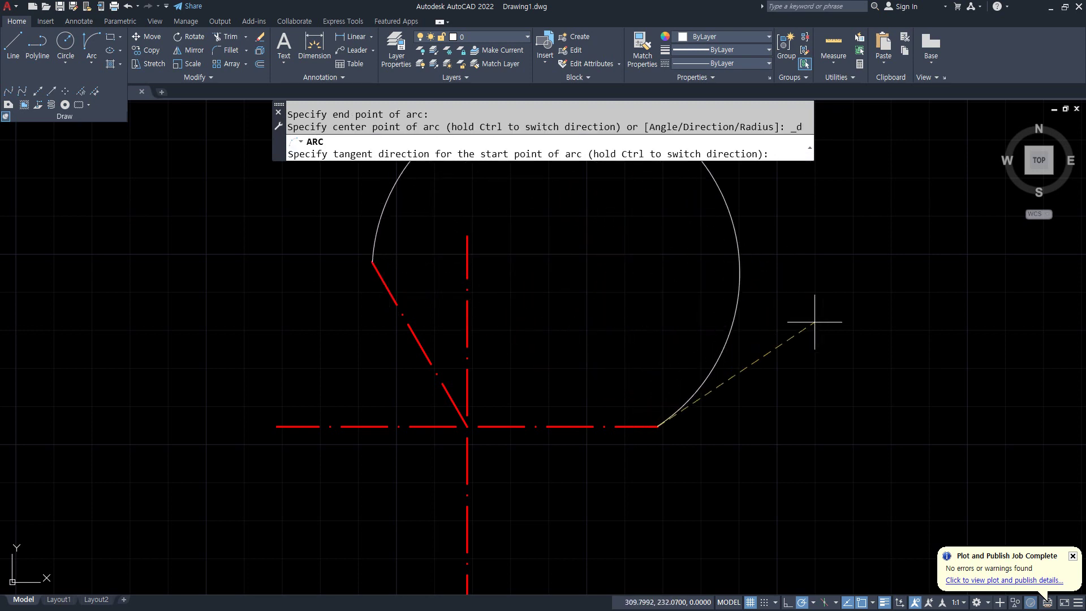
pyautogui.click(649, 275)
# Draw a Start, End, Direction arc between the same two ends, with the start tangent pointing horizontally left along the centre line
pyautogui.click(91, 44)
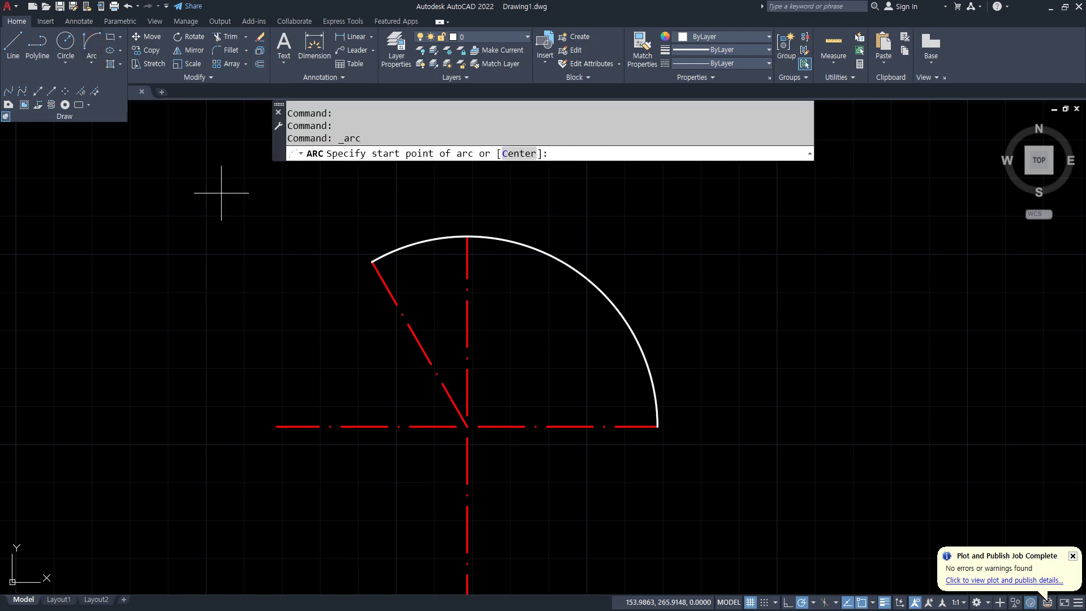
pyautogui.click(656, 428)
pyautogui.click(373, 262)
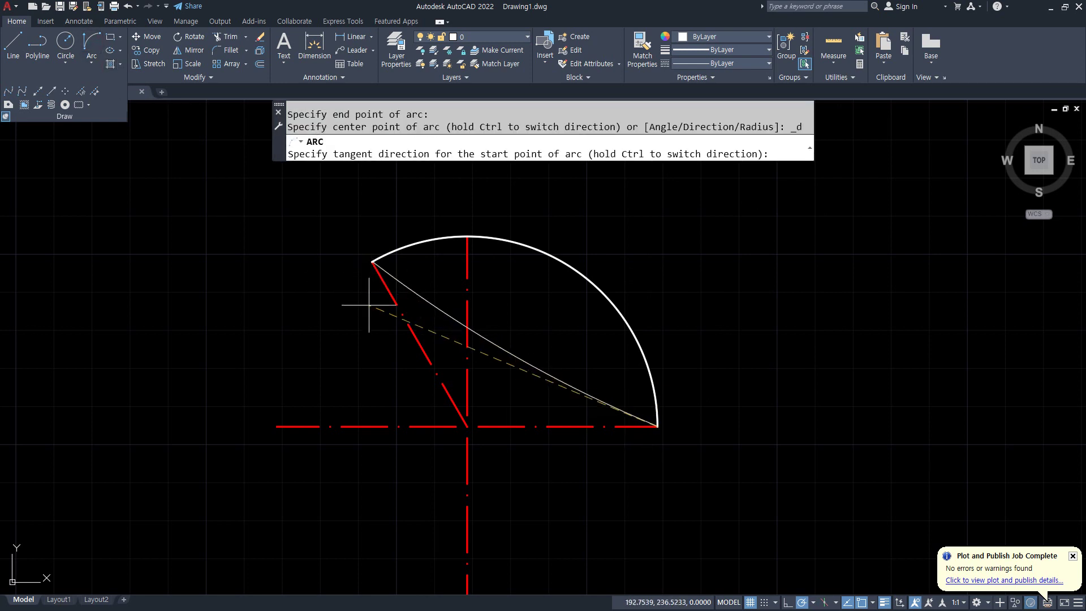
pyautogui.click(363, 426)
pyautogui.press('Return')
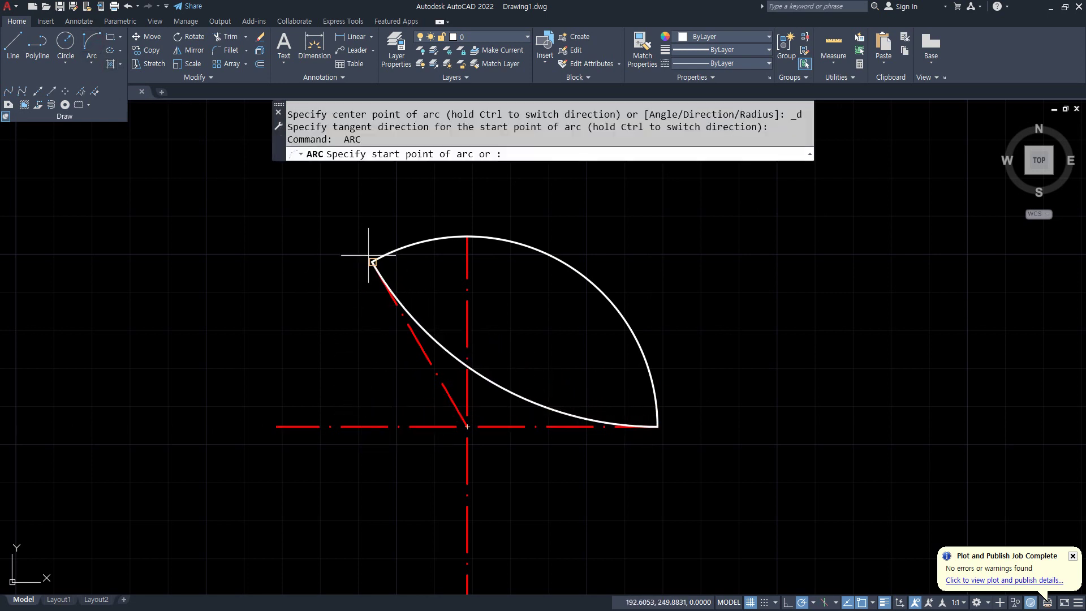
pyautogui.click(368, 252)
pyautogui.click(657, 426)
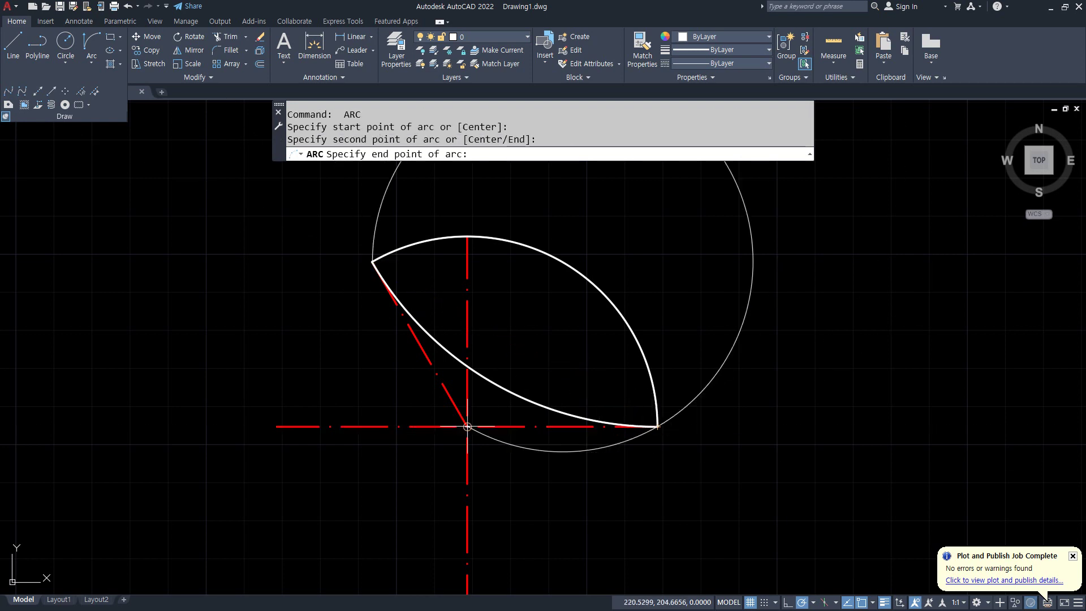
pyautogui.press('Escape')
# Draw a Start, End, Direction arc from the horizontal line's right end to the slanted line's outer end, with the start tangent pointing straight down
pyautogui.click(91, 44)
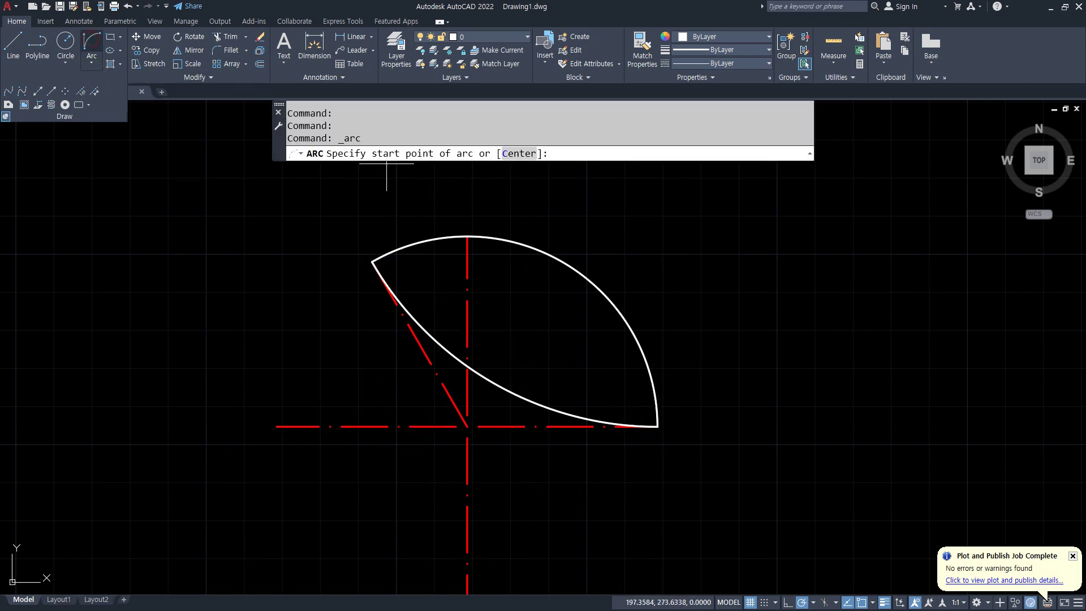
pyautogui.click(657, 426)
pyautogui.click(372, 262)
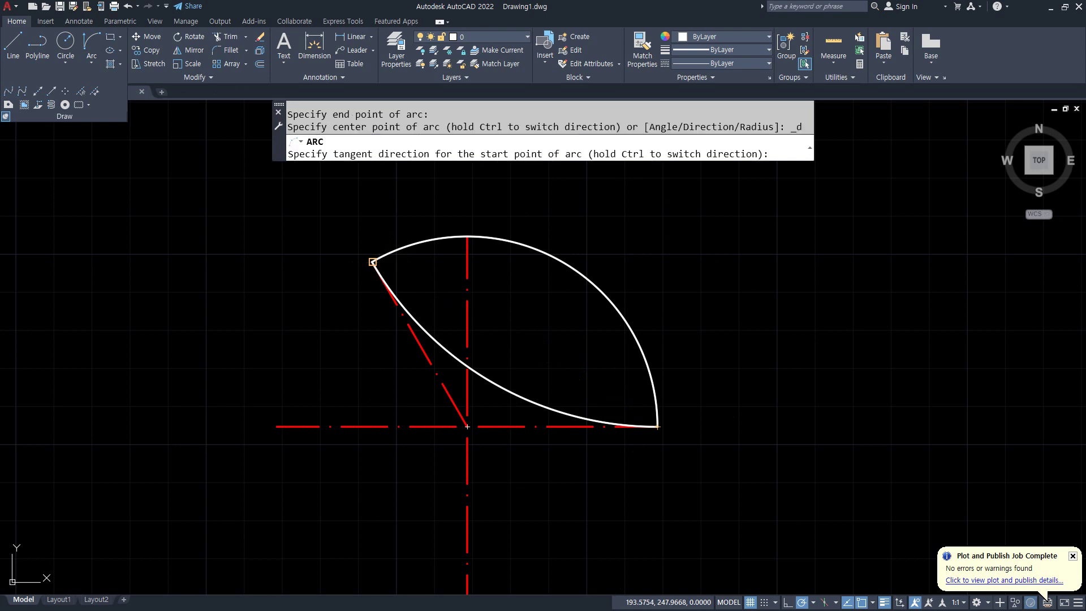
pyautogui.click(657, 487)
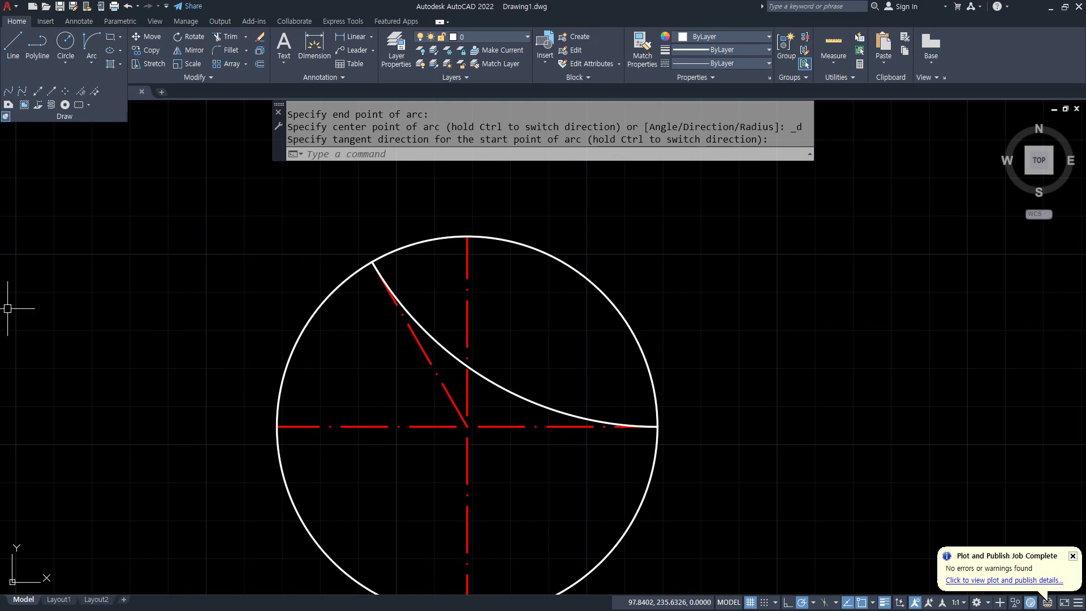
# Draw a Start, End, Radius arc of radius 50 from the horizontal line's right end to the slanted line's outer end
pyautogui.click(91, 60)
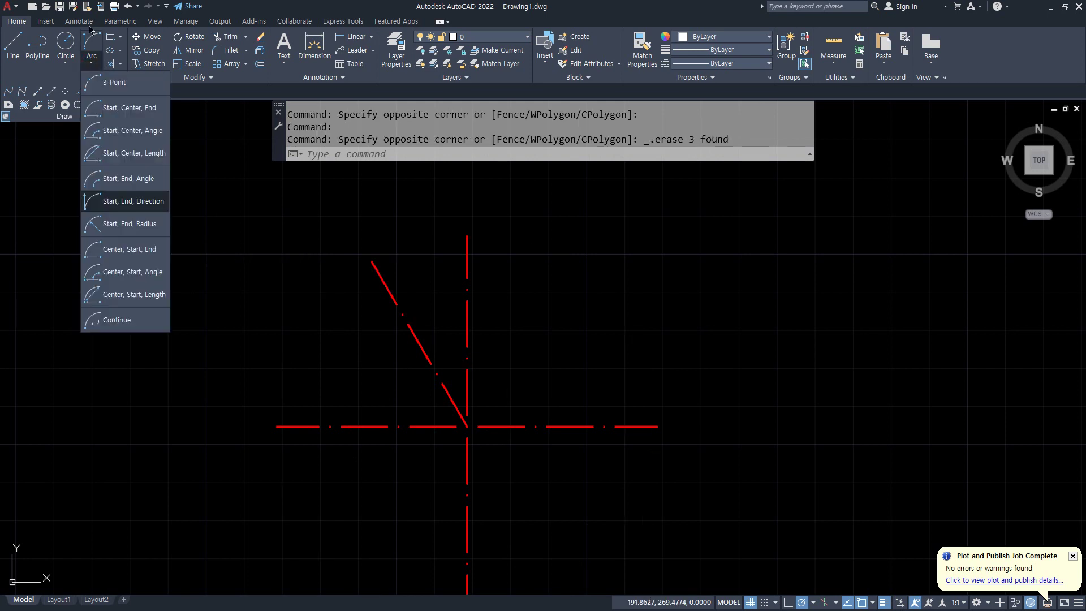
pyautogui.click(112, 224)
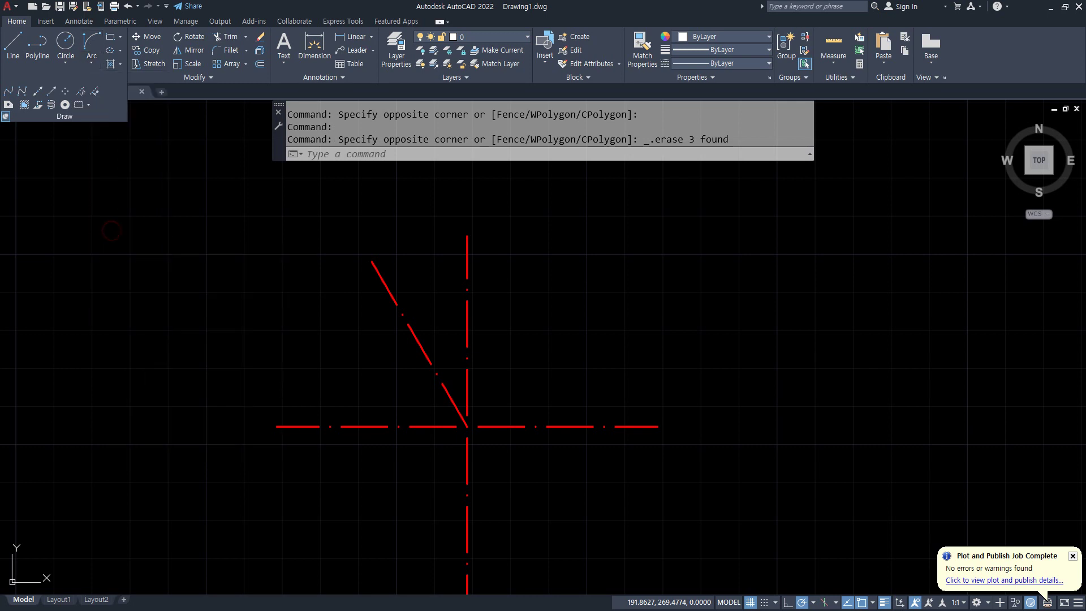
pyautogui.click(657, 427)
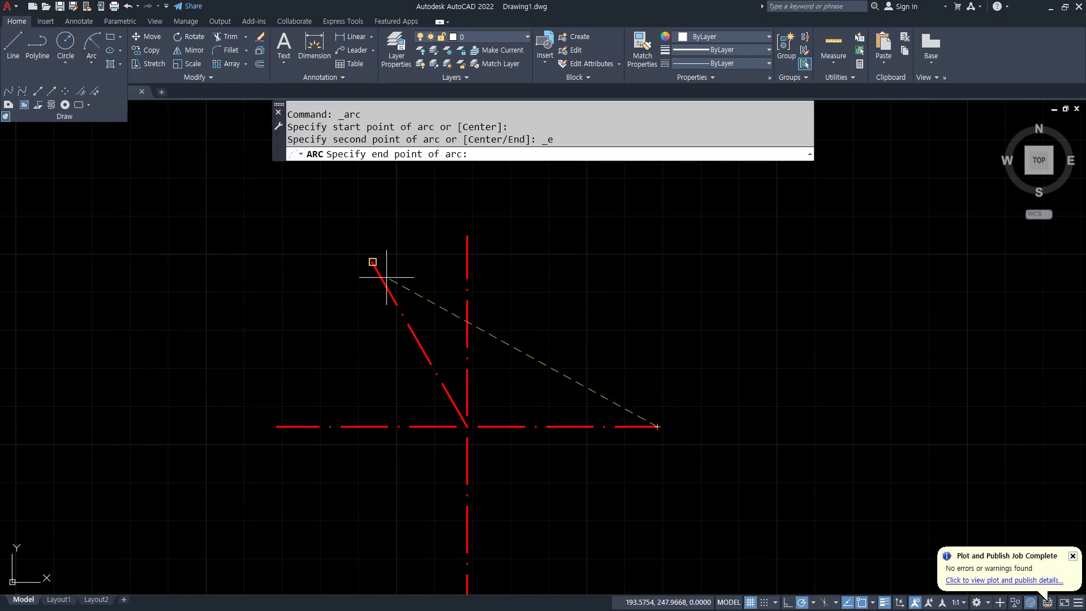
pyautogui.click(373, 260)
pyautogui.write('50')
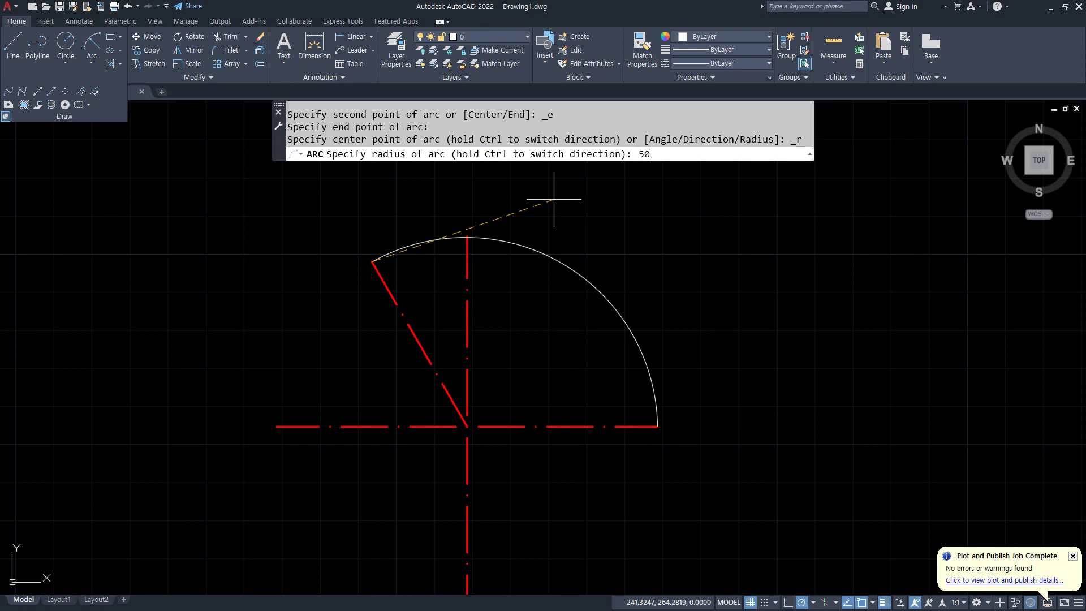
pyautogui.press('Return')
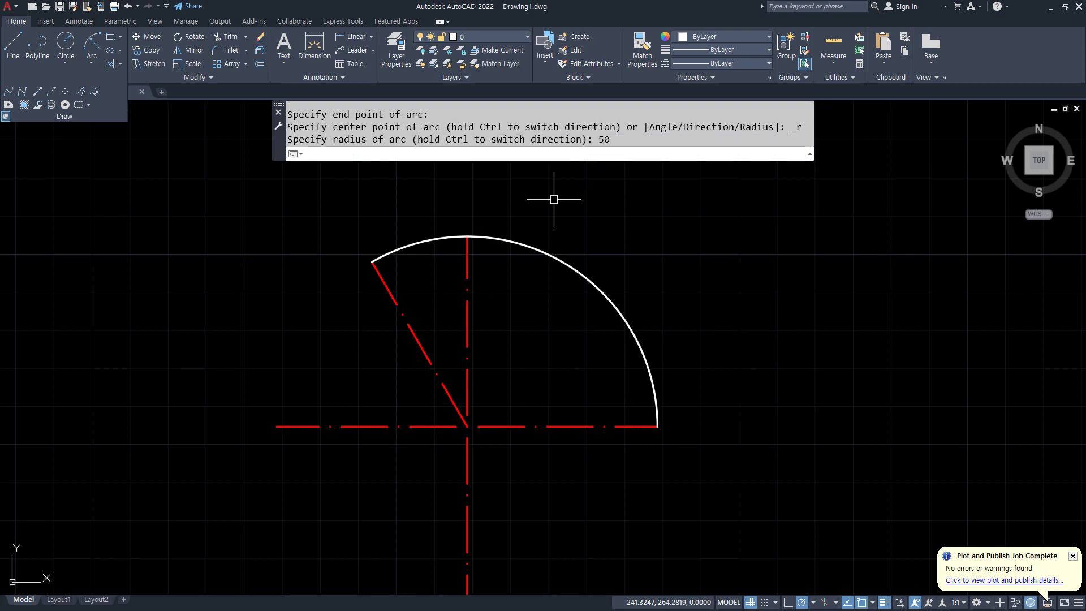
pyautogui.click(650, 422)
pyautogui.moveTo(611, 384)
pyautogui.mouseDown()
pyautogui.moveTo(767, 331)
pyautogui.moveTo(713, 232)
pyautogui.moveTo(677, 272)
pyautogui.mouseUp()
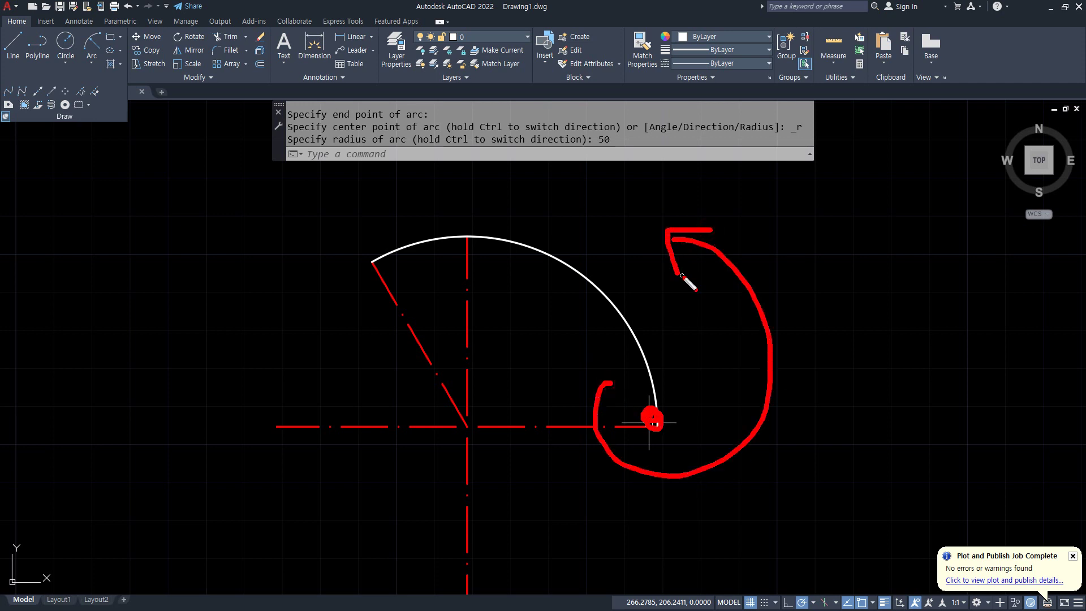
pyautogui.press('e')
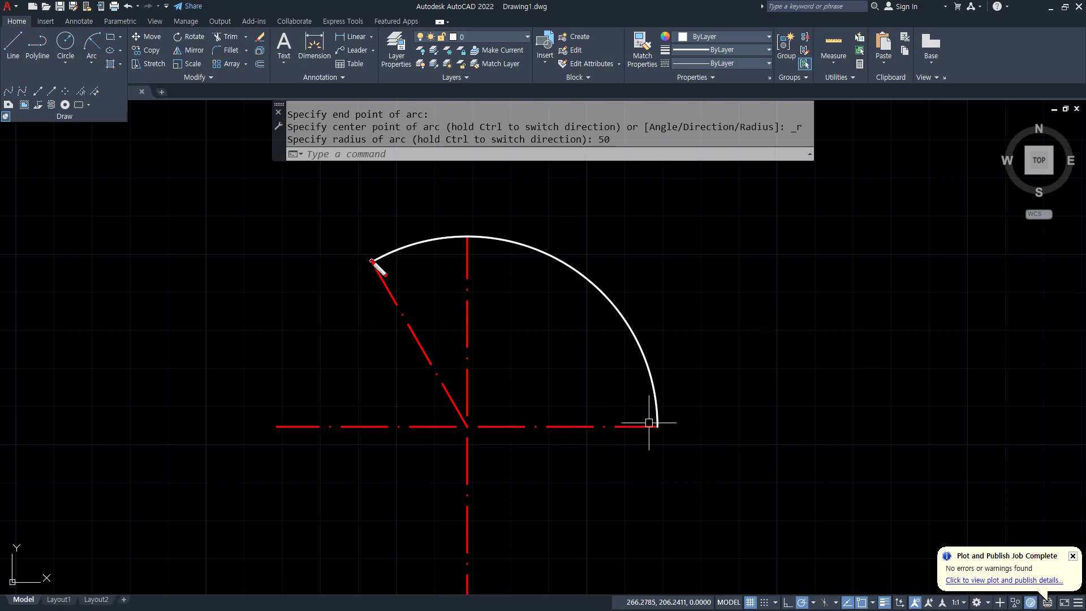
pyautogui.moveTo(371, 262); pyautogui.dragTo(370, 270)
pyautogui.moveTo(657, 432); pyautogui.dragTo(659, 425)
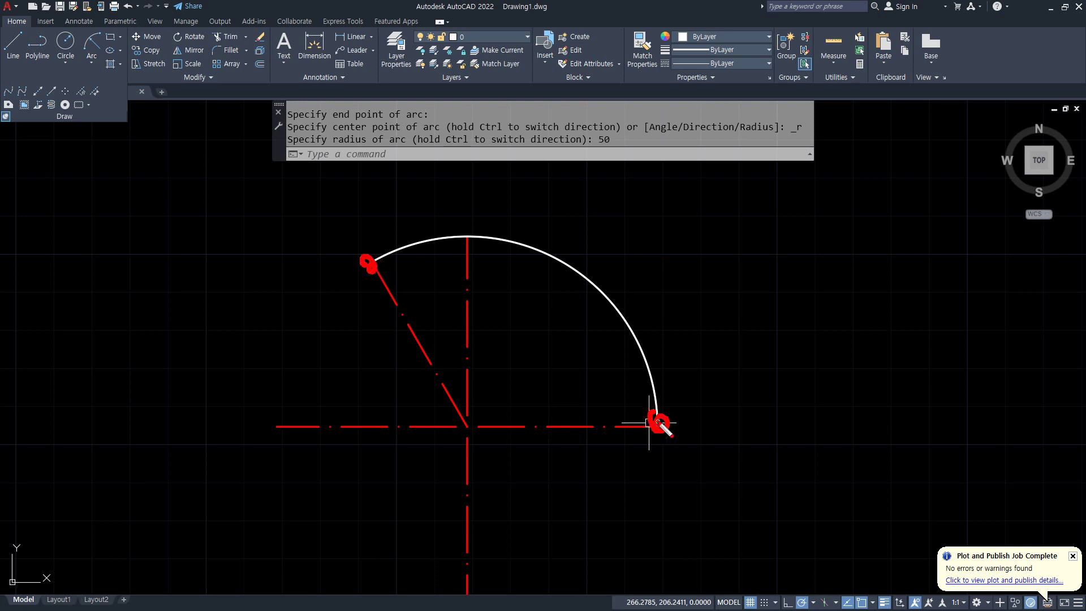
pyautogui.moveTo(346, 219)
pyautogui.mouseDown()
pyautogui.moveTo(288, 286)
pyautogui.moveTo(478, 371)
pyautogui.moveTo(462, 397)
pyautogui.mouseUp()
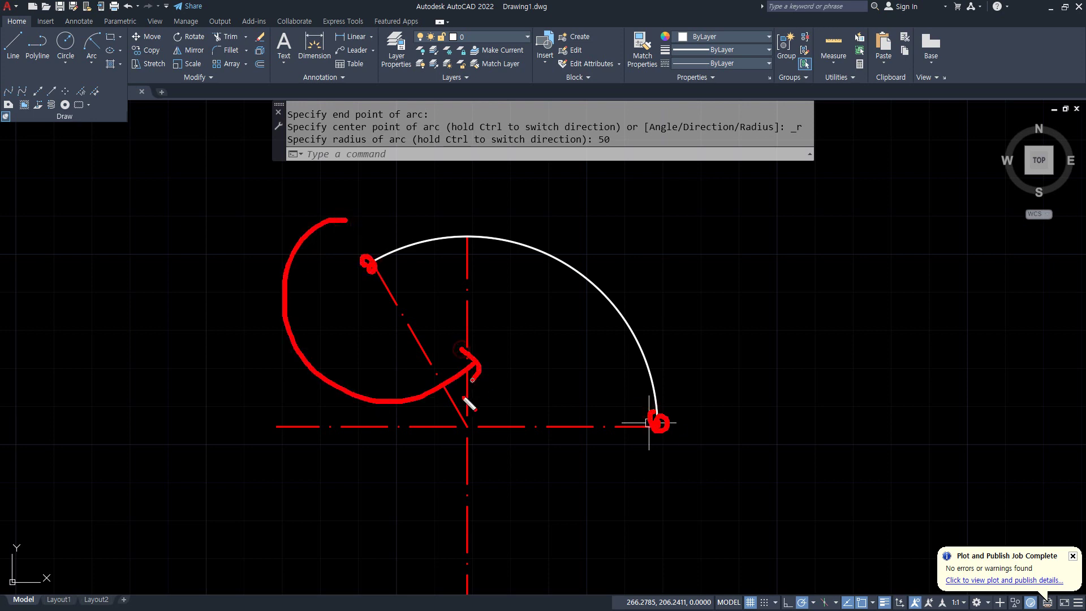
pyautogui.moveTo(368, 266)
pyautogui.mouseDown()
pyautogui.moveTo(588, 444)
pyautogui.moveTo(634, 425)
pyautogui.mouseUp()
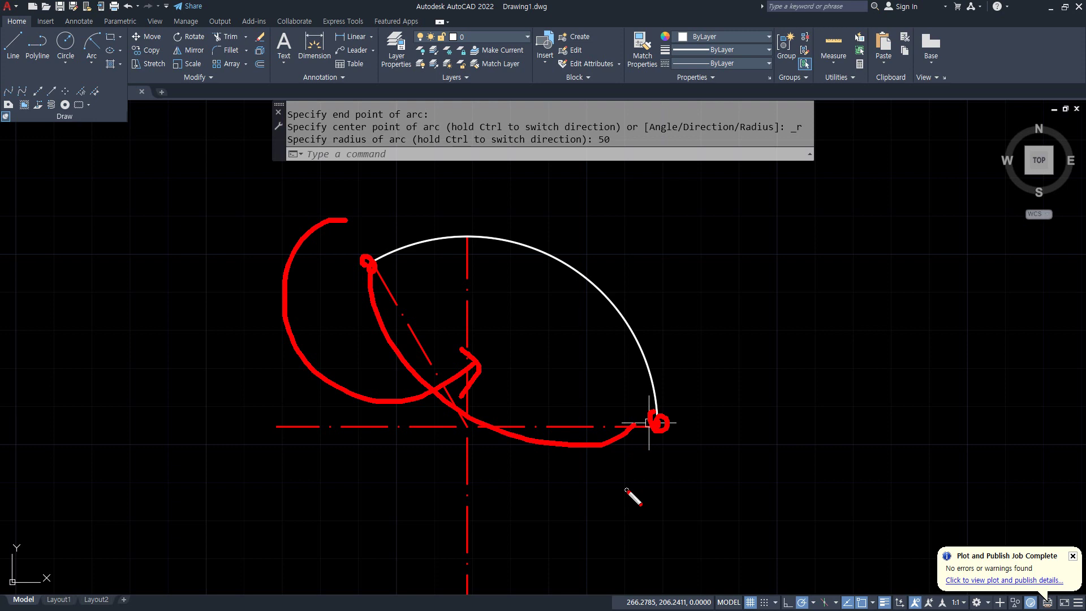
pyautogui.press('Escape')
# Draw a Start, End, Radius arc of radius 50 in reverse order, from the slanted line's outer end to the horizontal line's right end
pyautogui.click(91, 45)
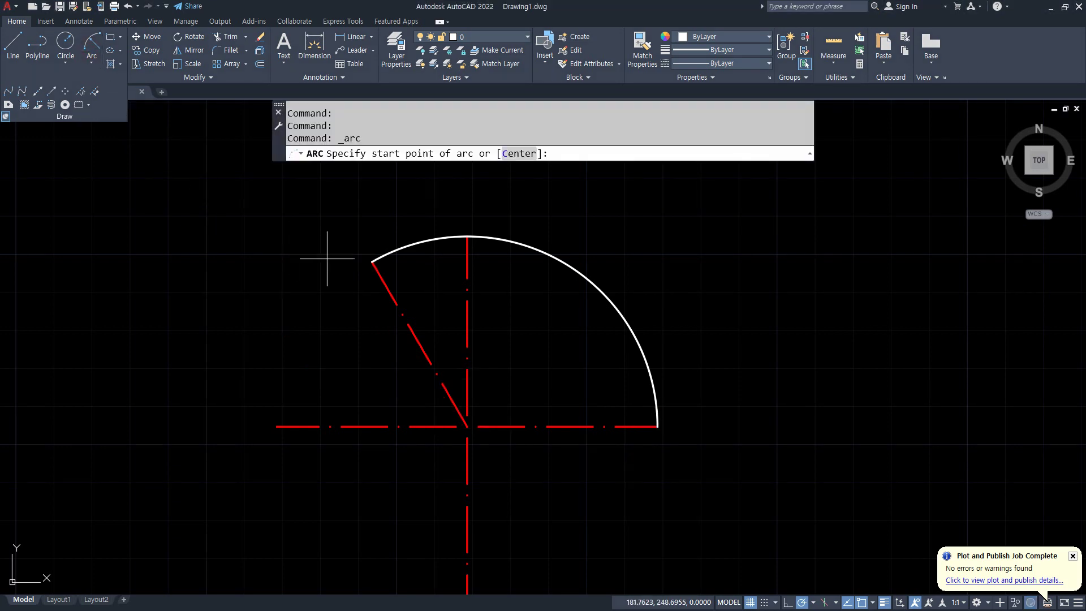
pyautogui.click(372, 262)
pyautogui.click(657, 426)
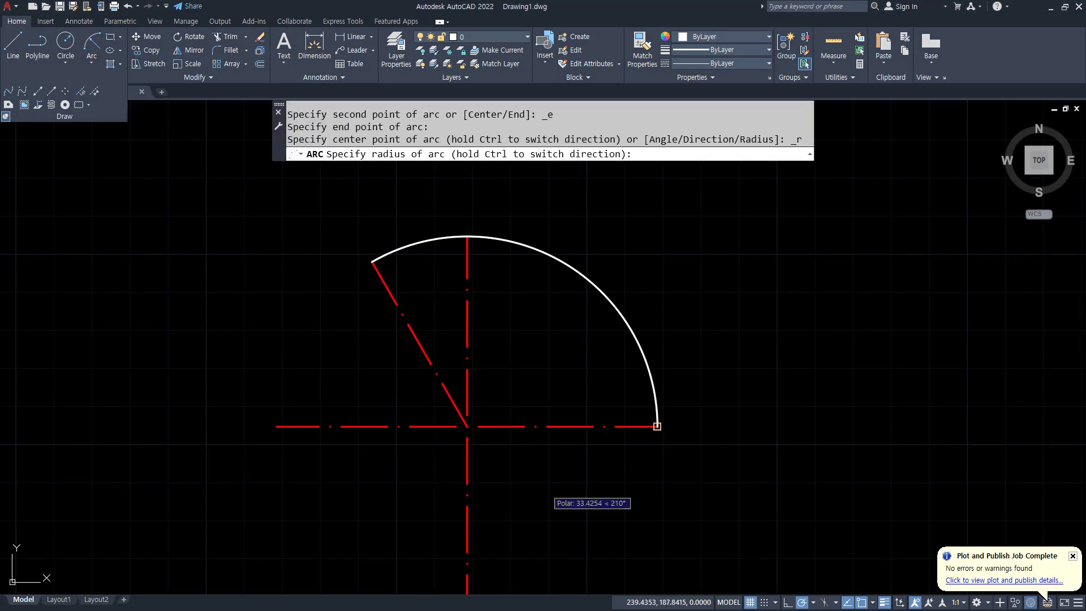
pyautogui.press('Return')
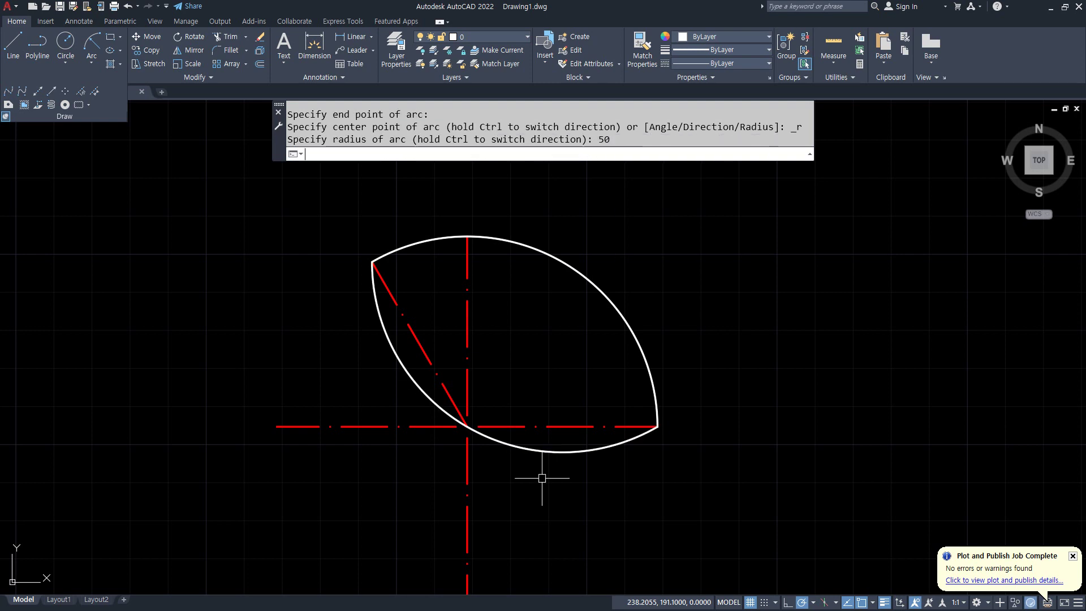
pyautogui.hotkey('ctrl', '2')
pyautogui.moveTo(660, 441); pyautogui.dragTo(656, 433)
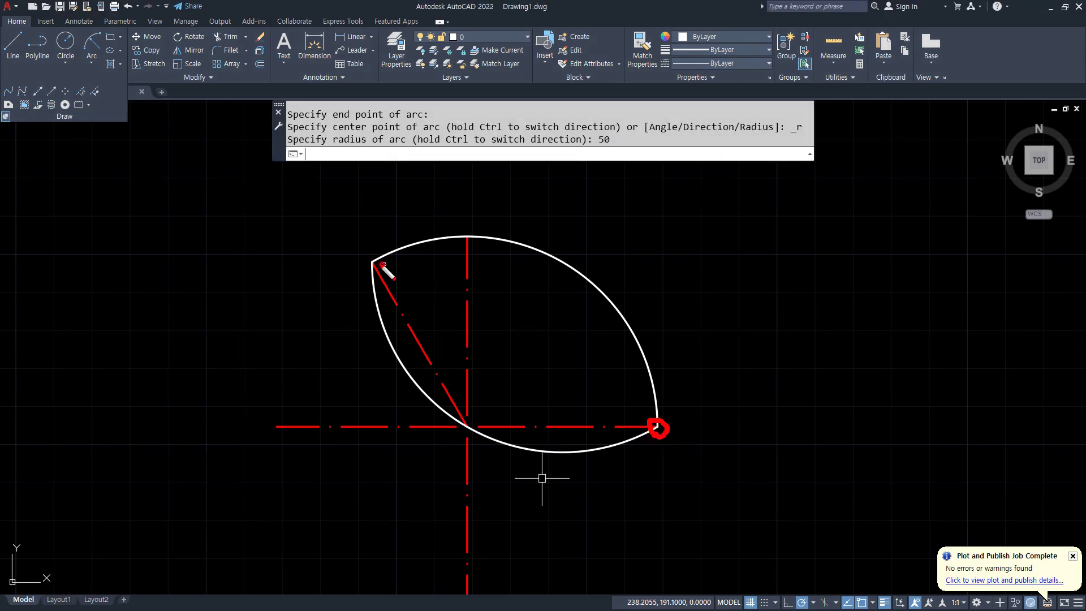
pyautogui.moveTo(382, 265); pyautogui.dragTo(389, 275)
pyautogui.moveTo(702, 413); pyautogui.dragTo(577, 229)
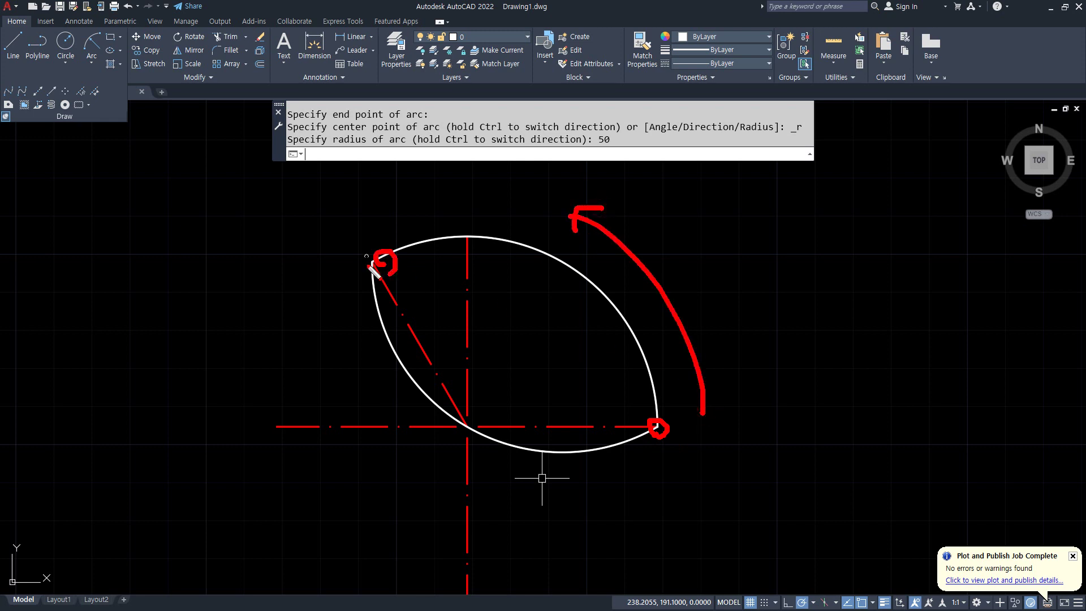
pyautogui.moveTo(374, 270)
pyautogui.mouseDown()
pyautogui.moveTo(365, 249)
pyautogui.moveTo(399, 274)
pyautogui.mouseUp()
pyautogui.moveTo(674, 443); pyautogui.dragTo(650, 429)
pyautogui.moveTo(307, 243); pyautogui.dragTo(346, 344)
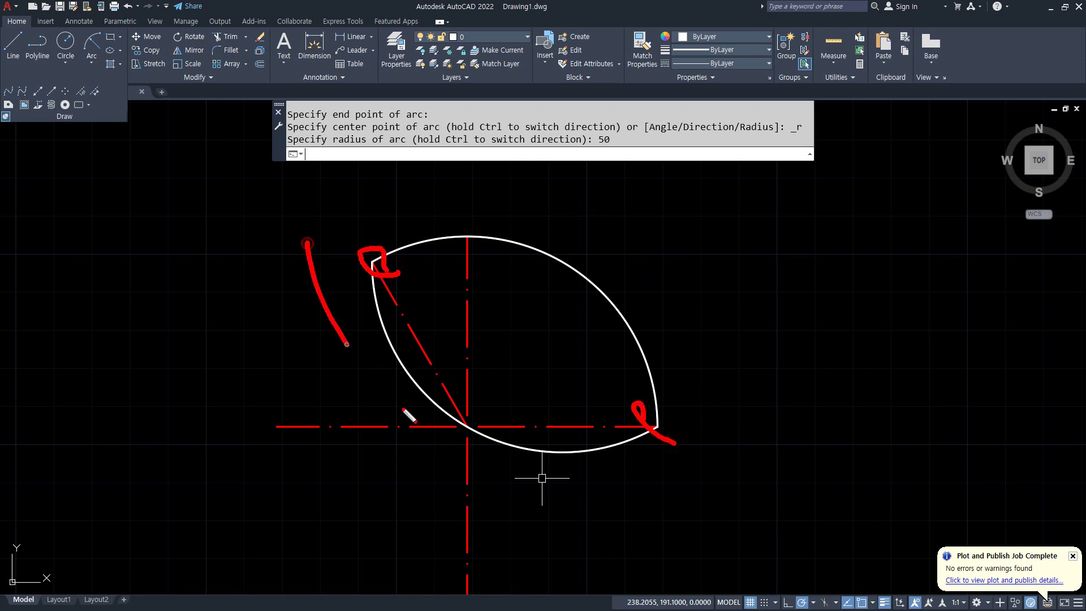
pyautogui.moveTo(403, 409); pyautogui.dragTo(406, 413)
pyautogui.moveTo(405, 376); pyautogui.dragTo(362, 426)
pyautogui.press('Escape')
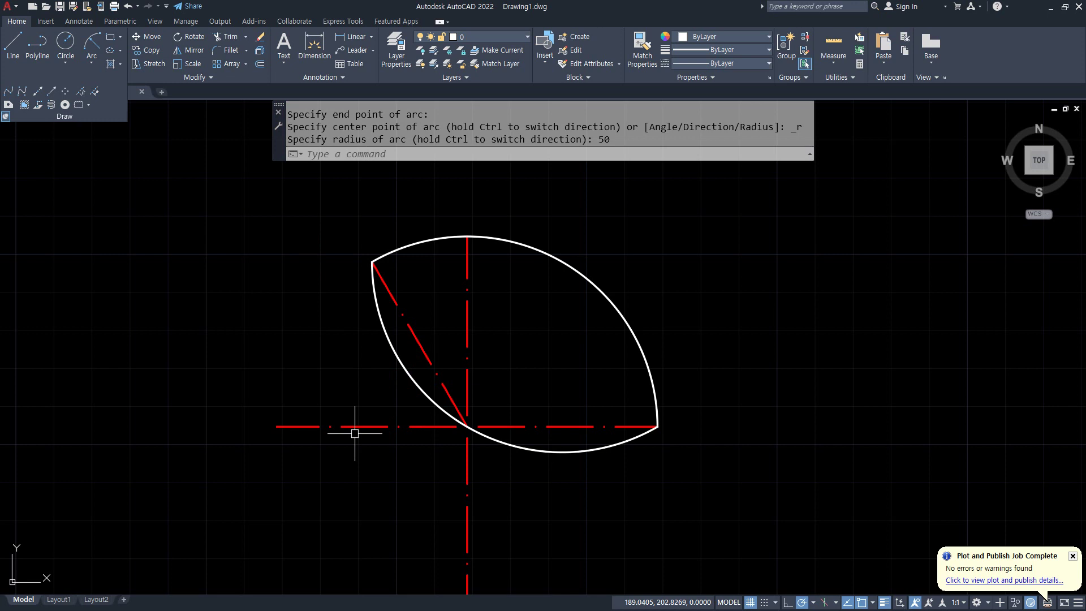